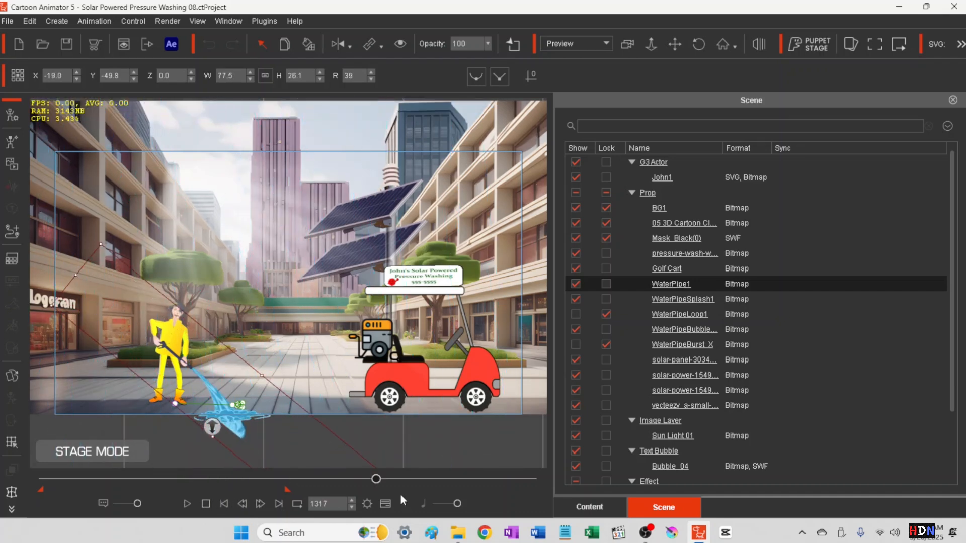
- Select the Mask_Black(0) prop at frame 319 and try it in front of and behind the rain clouds
drag(317, 500, 90, 521)
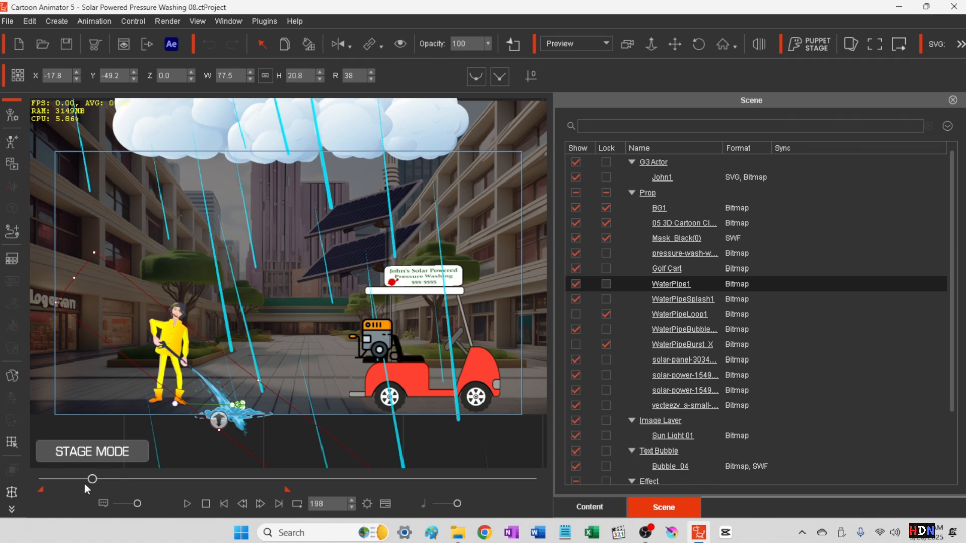
mouse_move(90, 481)
mouse_down()
mouse_move(55, 497)
mouse_move(212, 492)
mouse_move(64, 499)
mouse_move(140, 509)
mouse_up()
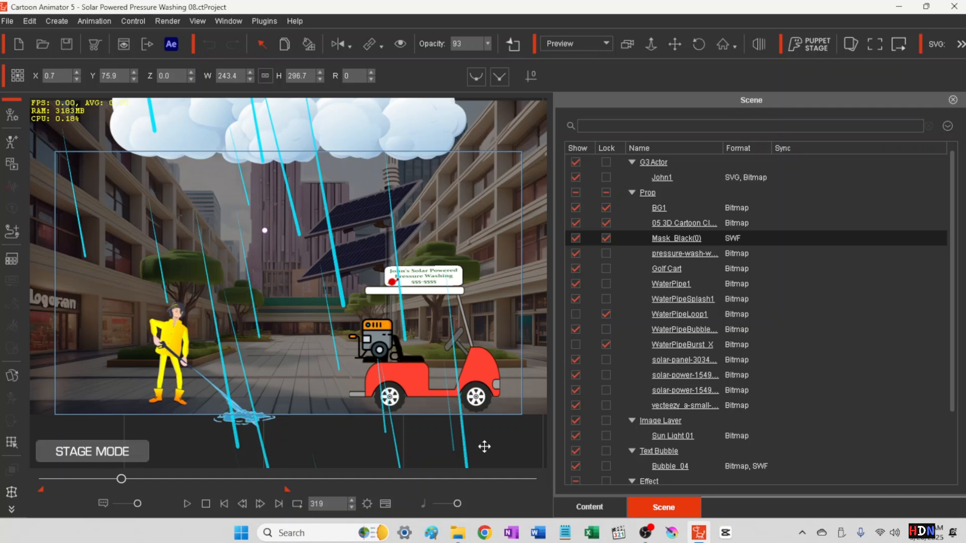
key(Page_Up)
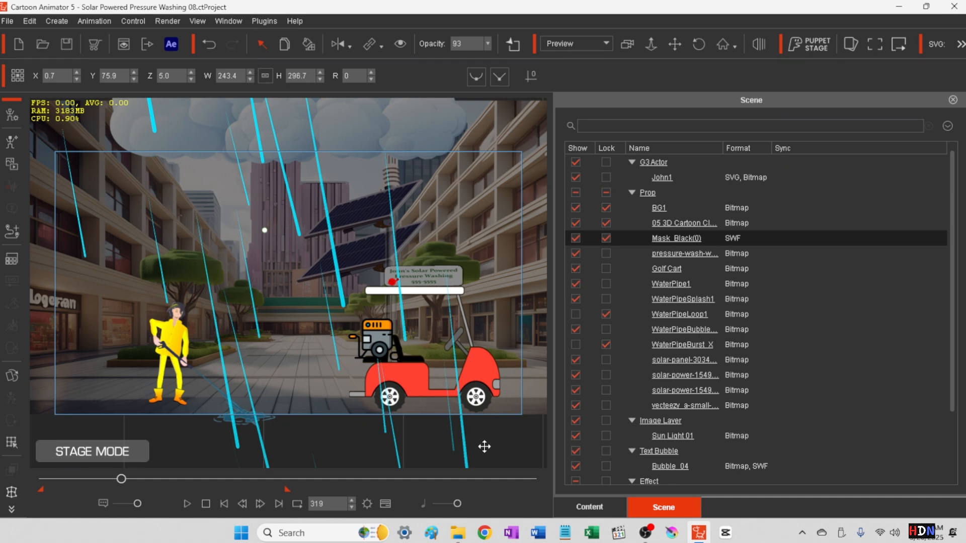
key(Page_Down)
key(Page_Up)
key(Page_Down)
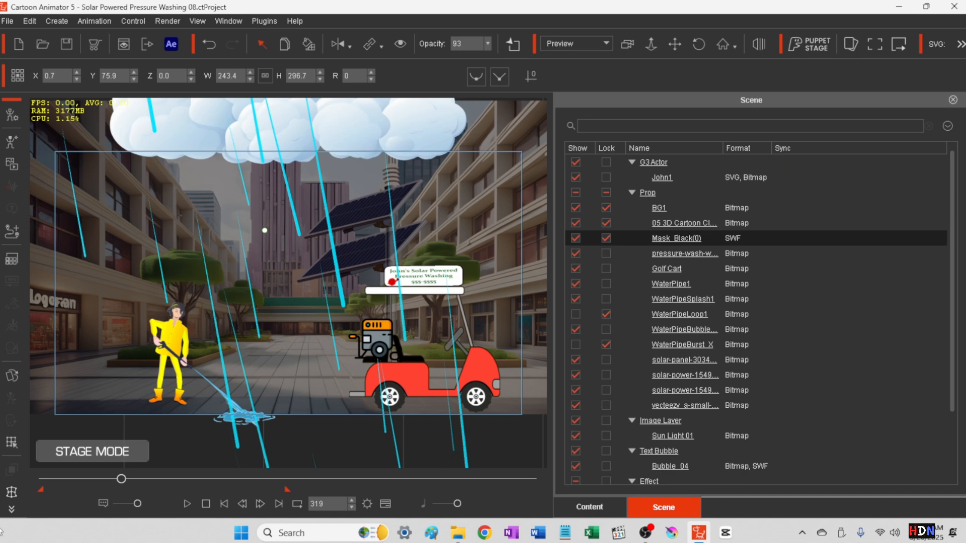
- Go back to frame 0, bring Mask_Black(0) forward in depth, and check the clouds around frame 185
drag(122, 480, 30, 490)
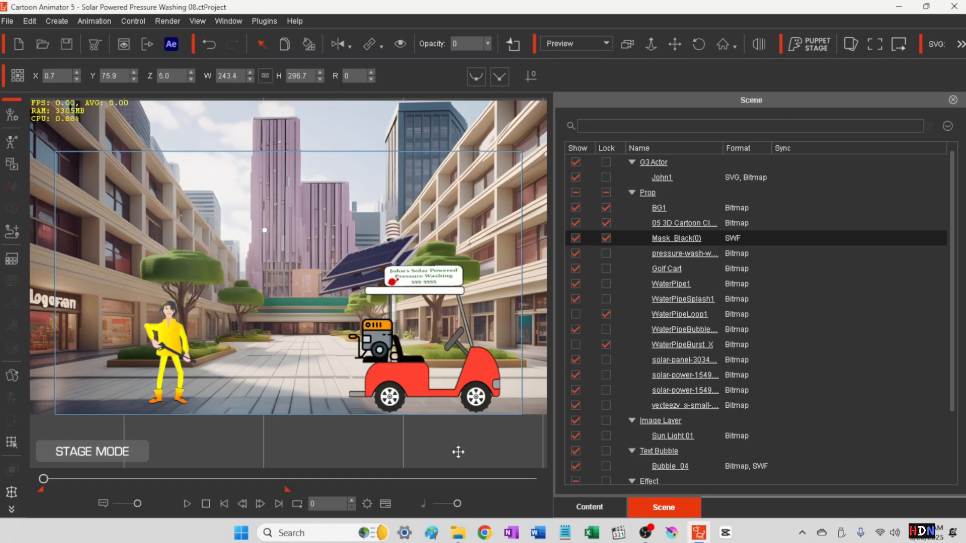
mouse_move(42, 480)
mouse_down()
mouse_move(196, 493)
mouse_move(38, 496)
mouse_move(79, 499)
mouse_move(101, 499)
mouse_move(17, 489)
mouse_up()
key(Page_Up)
mouse_move(43, 479)
mouse_down()
mouse_move(95, 485)
mouse_move(61, 492)
mouse_move(87, 494)
mouse_up()
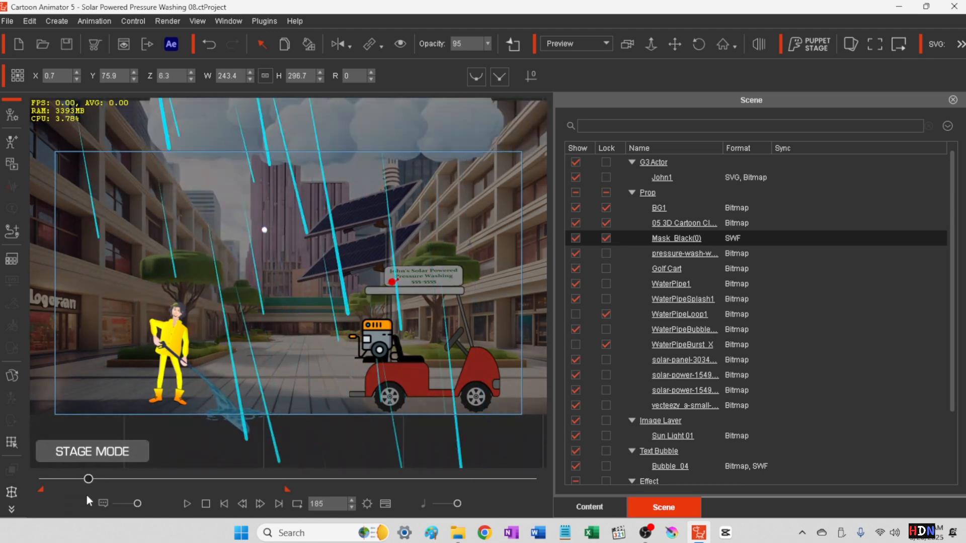
- Scrub through the rain section, return to frame 0, and raise Mask_Black(0) to a Z depth of 25.0
drag(86, 494, 233, 504)
drag(210, 504, 65, 539)
mouse_move(65, 479)
mouse_down()
mouse_move(44, 479)
mouse_move(90, 479)
mouse_move(43, 479)
mouse_up()
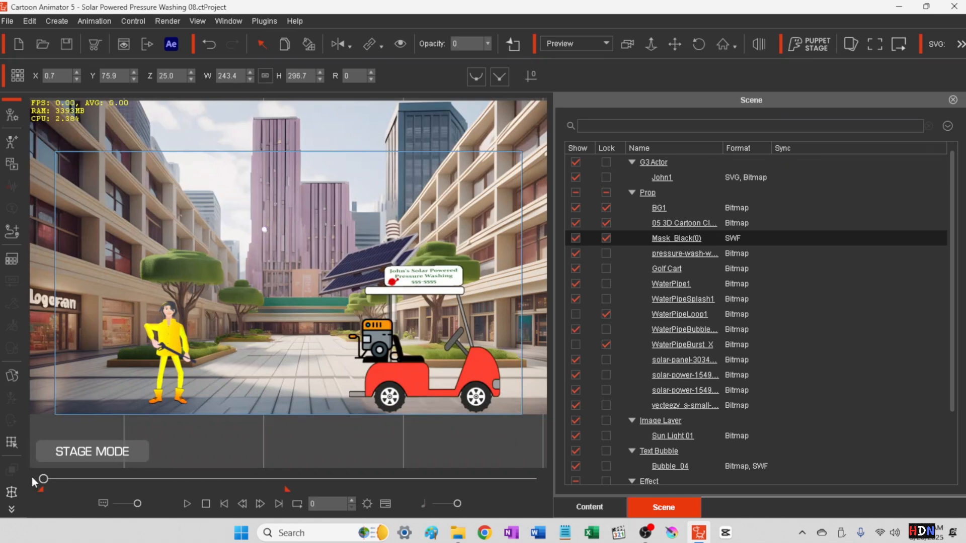
- Move to frame 256, where the clouds pop in front, and raise Mask_Black(0) to a Z depth of 9.9
mouse_move(42, 479)
mouse_down()
mouse_move(80, 491)
mouse_move(54, 503)
mouse_move(102, 522)
mouse_up()
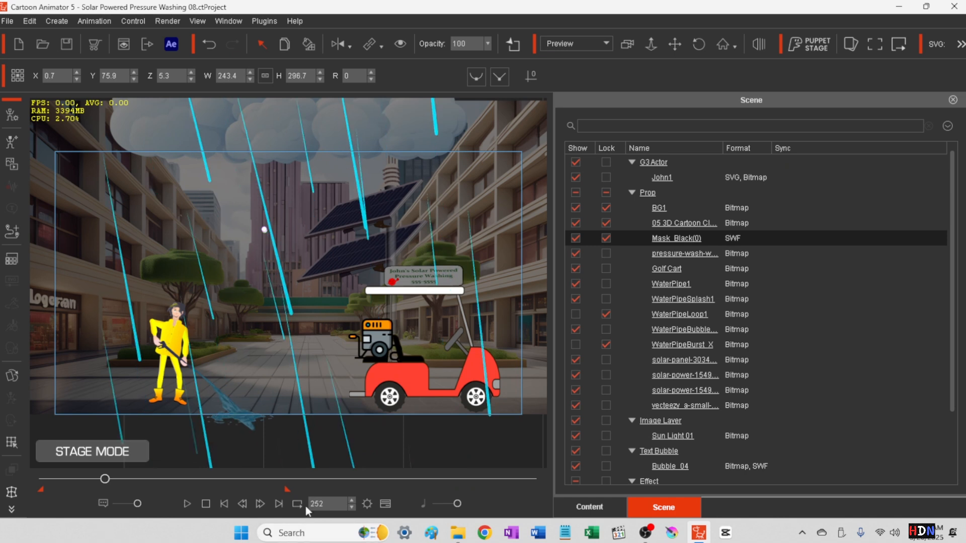
click(351, 501)
click(351, 501)
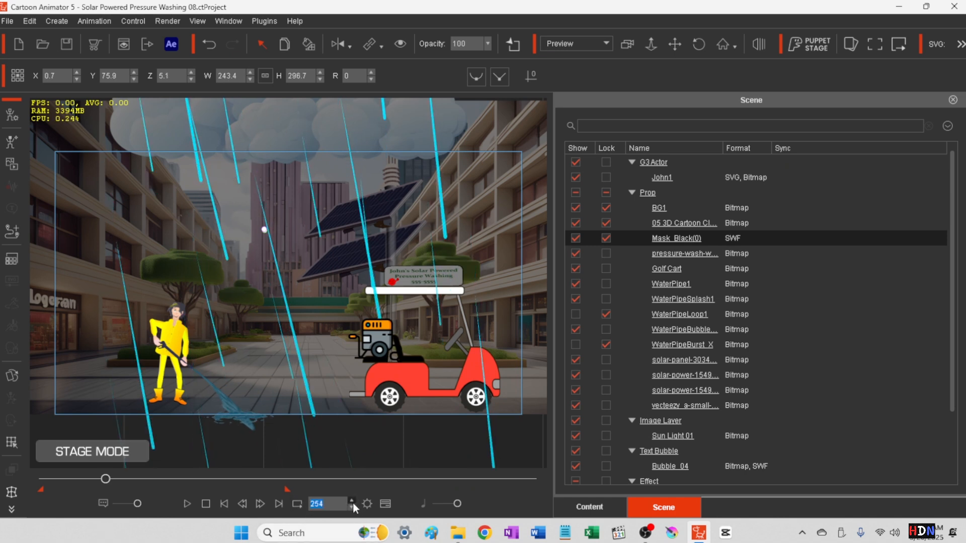
click(351, 500)
click(352, 500)
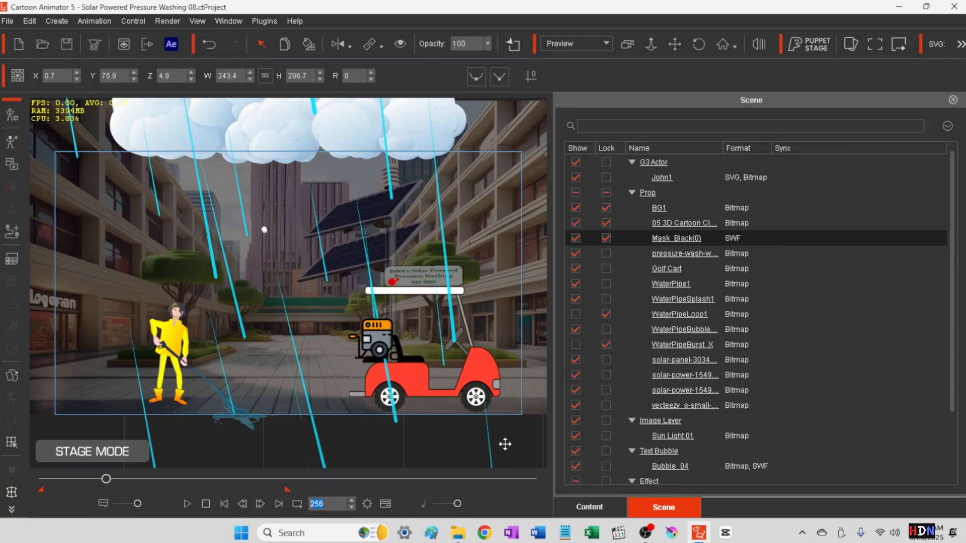
key(Page_Up)
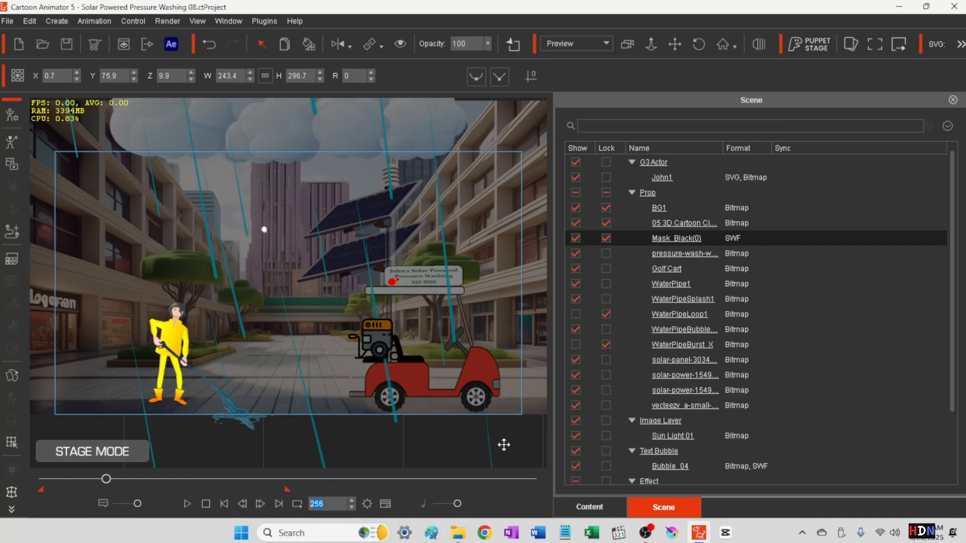
- Step ahead to the next cloud pop at frame 288 and raise Mask_Black(0) to a Z depth of 9.9 there
click(351, 500)
click(351, 499)
click(351, 500)
click(351, 500)
click(352, 499)
click(352, 500)
click(352, 500)
click(351, 500)
click(351, 500)
click(352, 500)
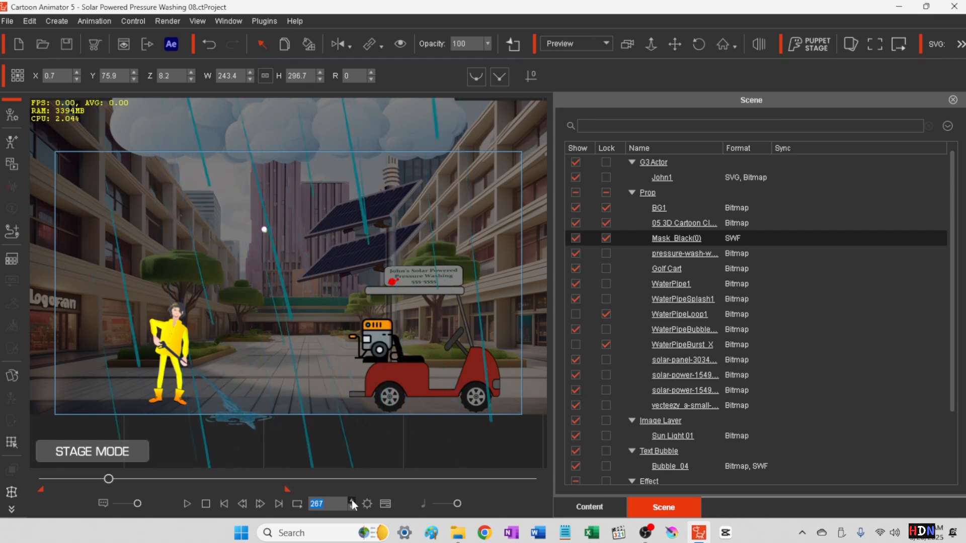
click(351, 499)
click(351, 500)
click(352, 499)
click(351, 500)
click(352, 500)
click(352, 500)
click(351, 500)
click(351, 499)
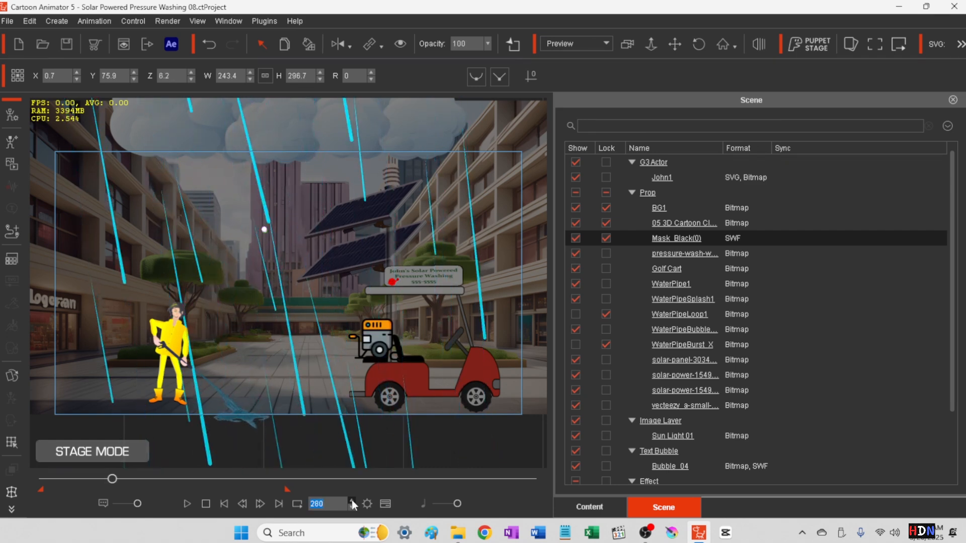
click(352, 500)
click(352, 500)
click(352, 500)
click(352, 499)
click(352, 500)
click(352, 500)
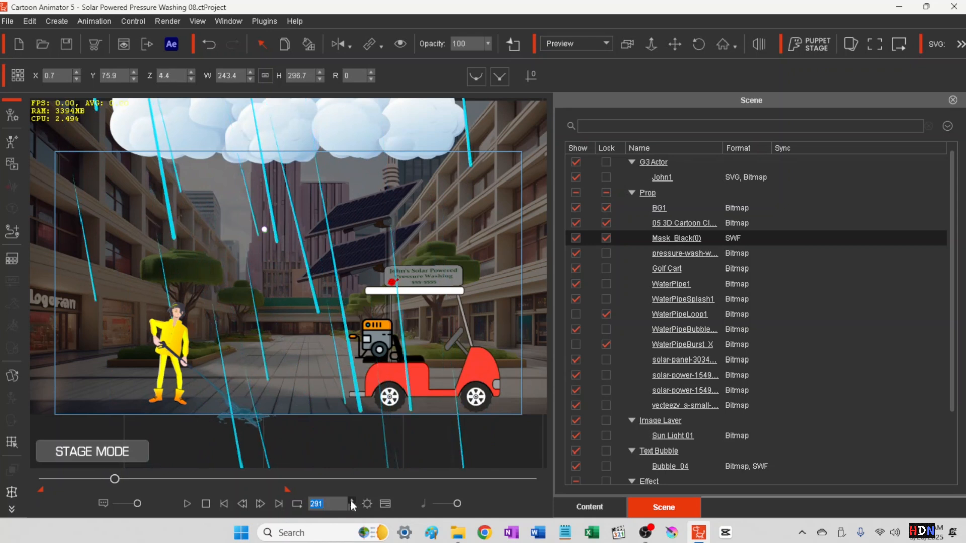
click(351, 507)
click(352, 508)
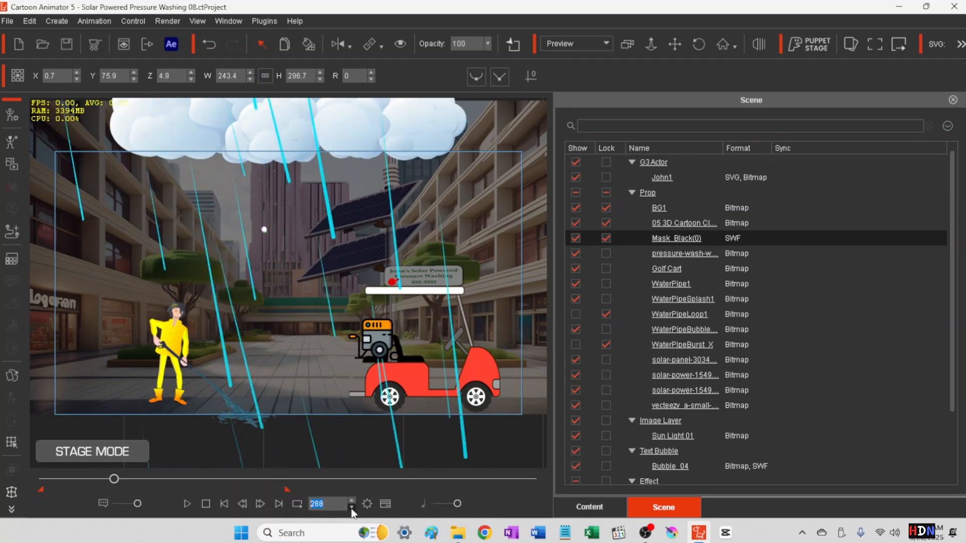
click(352, 507)
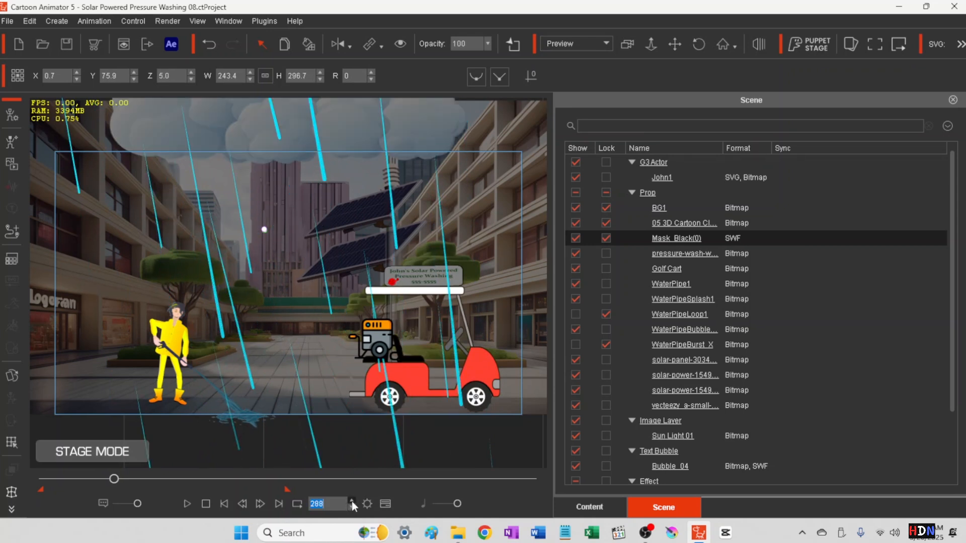
click(352, 501)
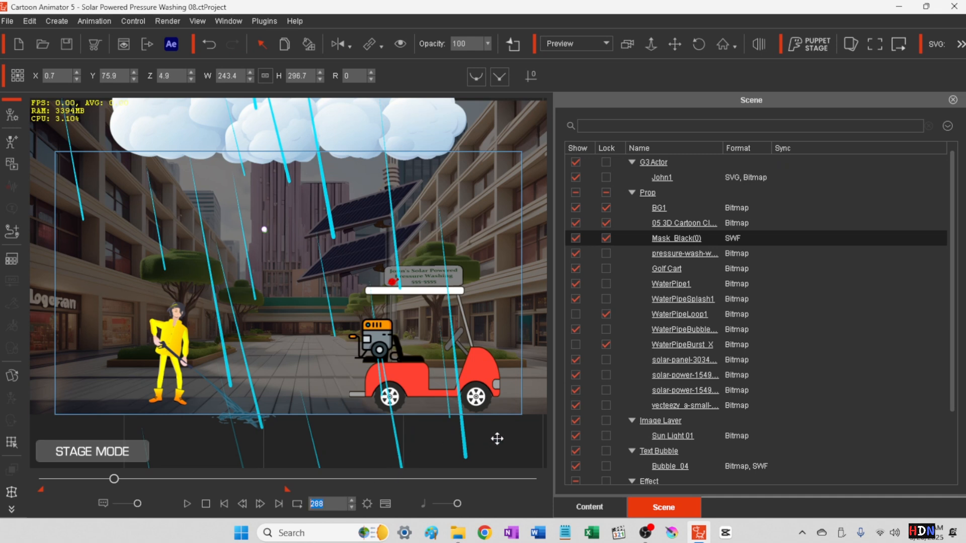
key(Page_Up)
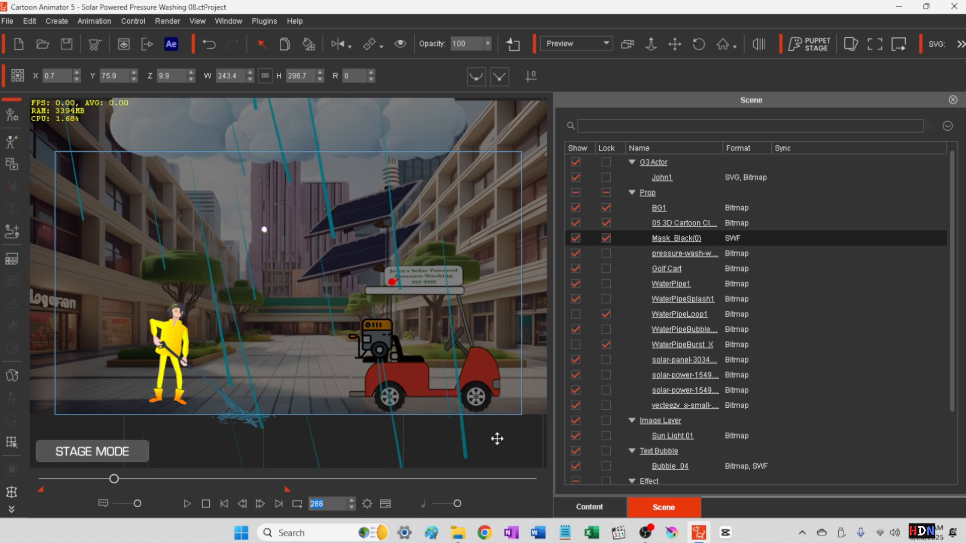
- Locate the next cloud pop at frame 304 and raise Mask_Black(0) to a Z depth of 9.8
click(351, 499)
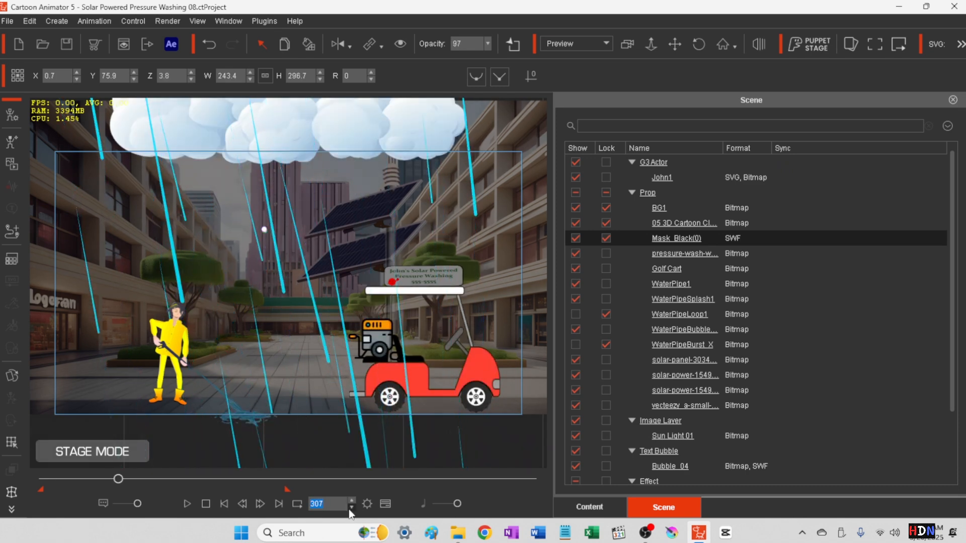
click(351, 506)
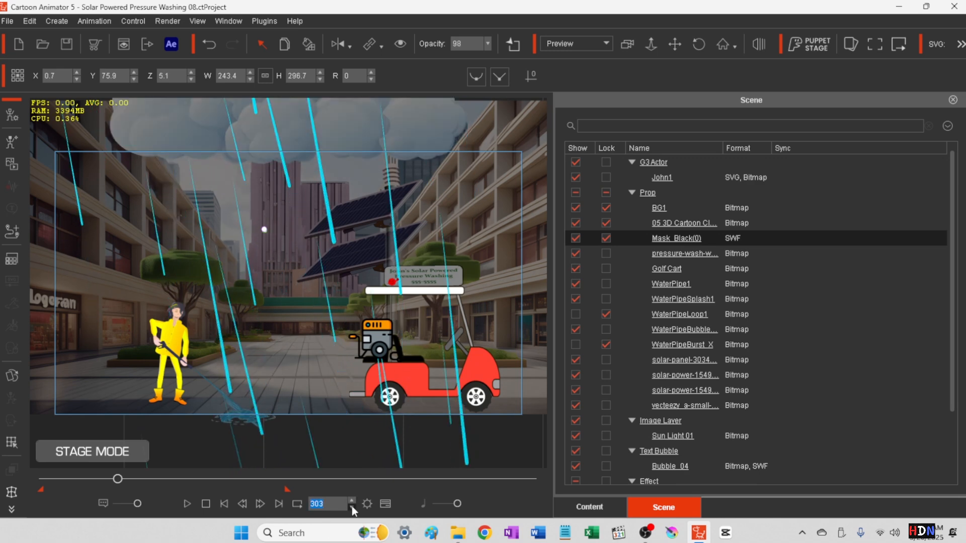
click(351, 501)
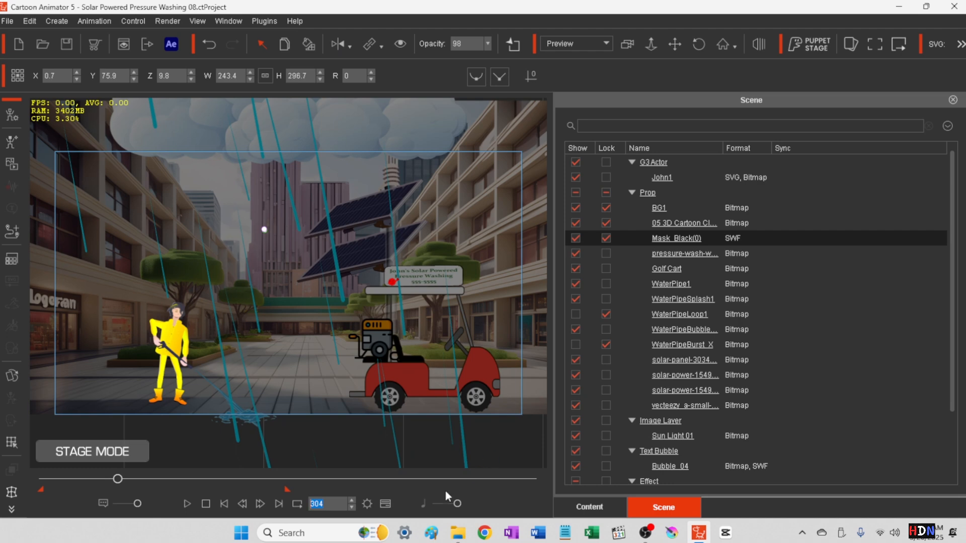
- Continue past frame 313 to frame 331, bringing Mask_Black(0) forward to a Z depth of 5.0
click(351, 501)
click(352, 501)
click(351, 500)
click(351, 500)
click(351, 501)
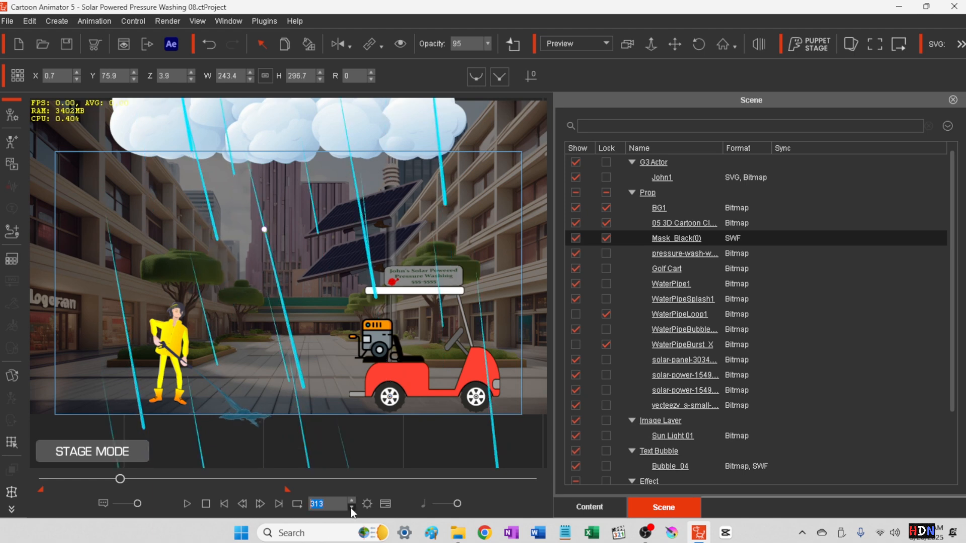
click(351, 509)
click(351, 509)
click(351, 500)
click(351, 501)
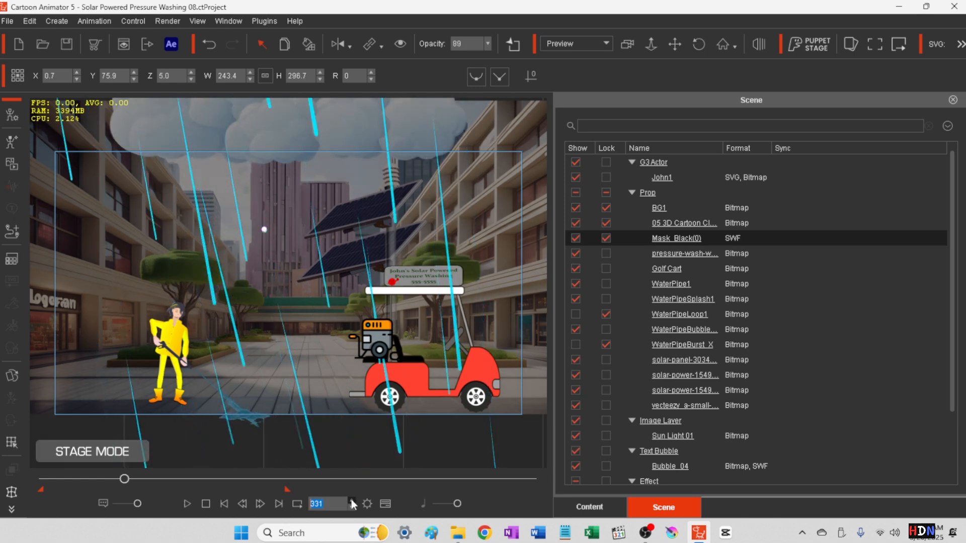
- Step through frames 331 to 417 to check the mask's depth against the moving clouds
click(351, 500)
click(351, 501)
click(351, 500)
click(351, 501)
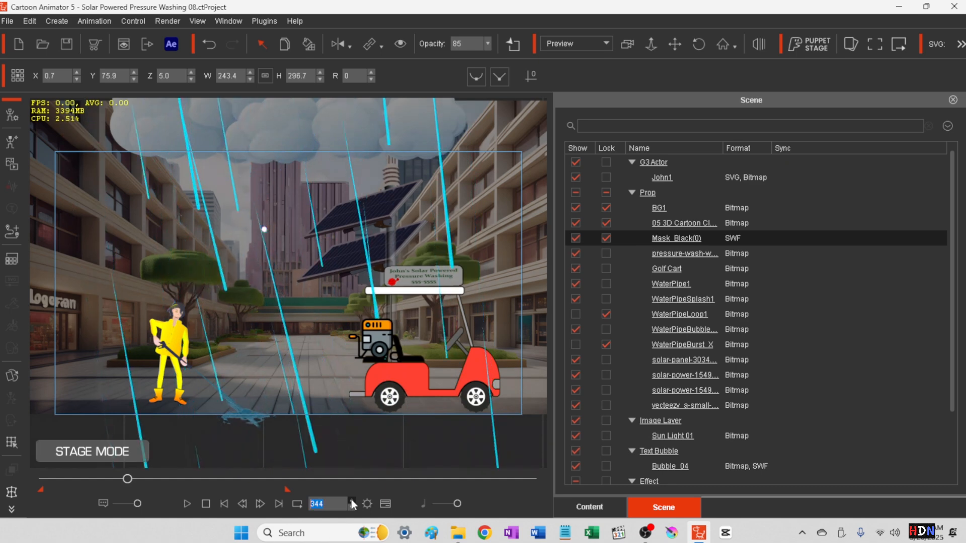
click(351, 500)
click(351, 501)
click(351, 501)
click(351, 501)
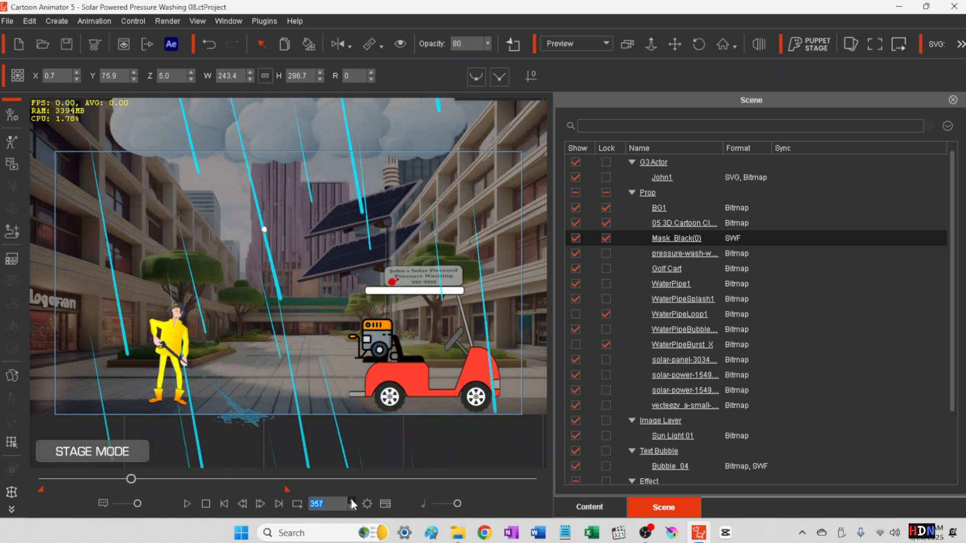
click(351, 500)
click(351, 501)
click(352, 500)
click(351, 501)
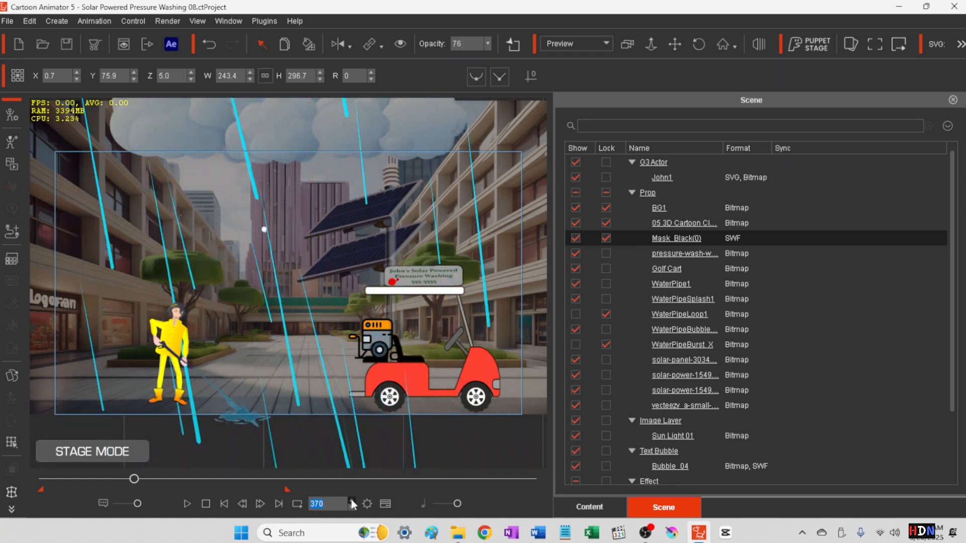
click(351, 501)
click(351, 500)
click(351, 501)
click(351, 501)
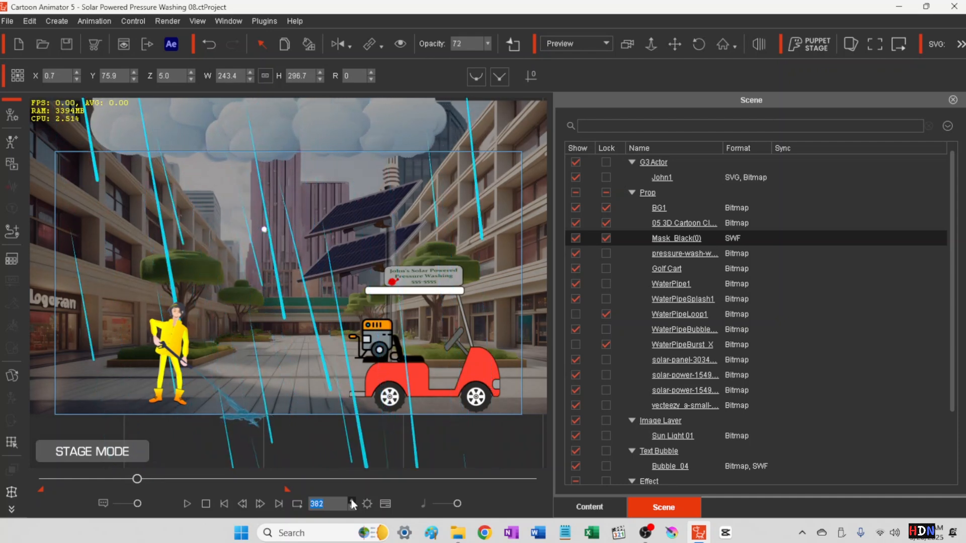
click(351, 500)
click(351, 501)
click(351, 500)
click(351, 500)
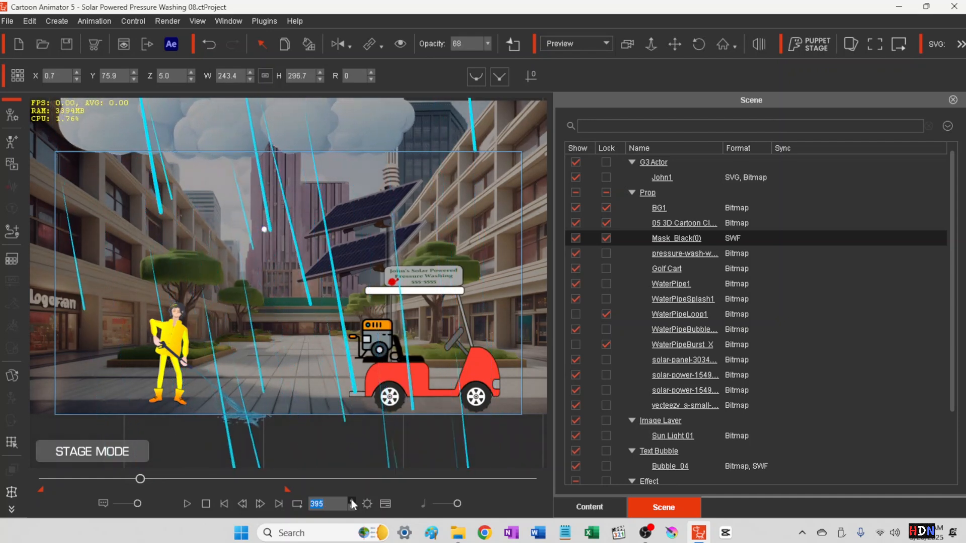
click(351, 501)
click(351, 500)
click(351, 500)
click(351, 500)
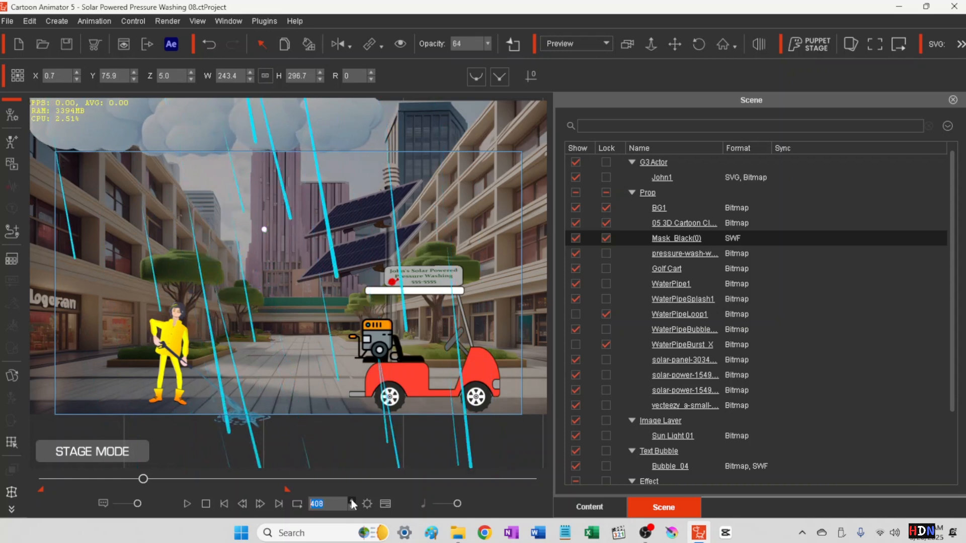
click(351, 500)
click(351, 501)
click(351, 500)
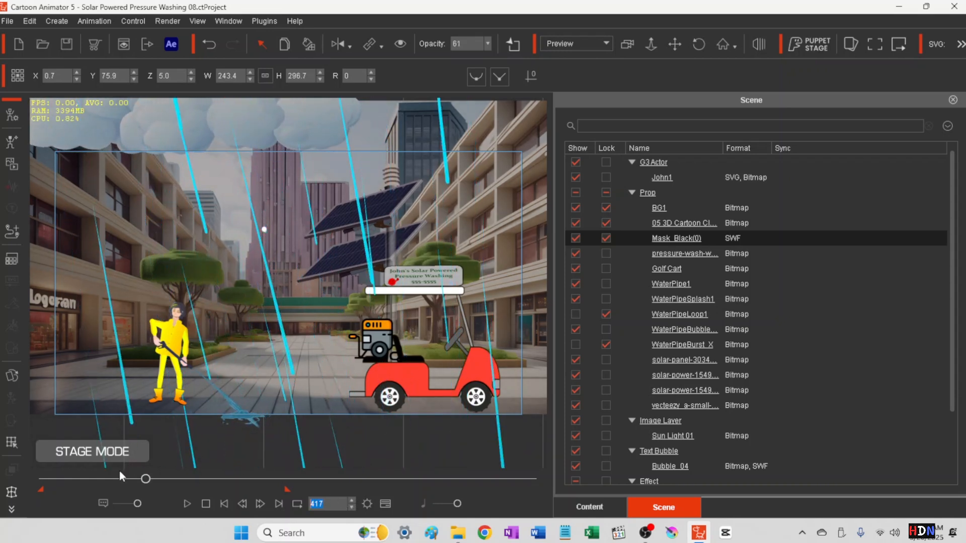
- Raise Mask_Black(0) to a Z depth of 40.0 at frame 0, and to 48.5 at frame 112
drag(146, 481, 20, 491)
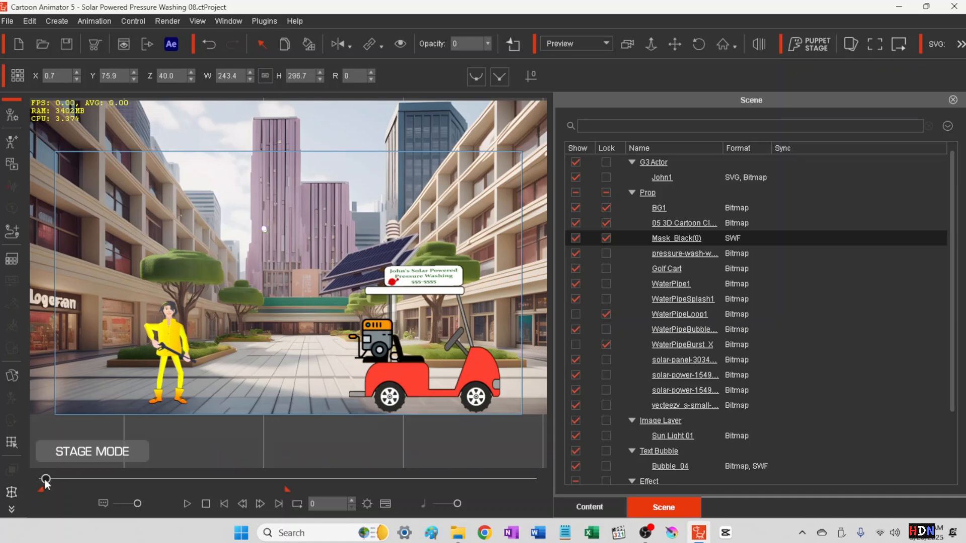
mouse_move(45, 479)
mouse_down()
mouse_move(143, 493)
mouse_move(117, 499)
mouse_move(148, 503)
mouse_move(61, 512)
mouse_move(66, 518)
mouse_up()
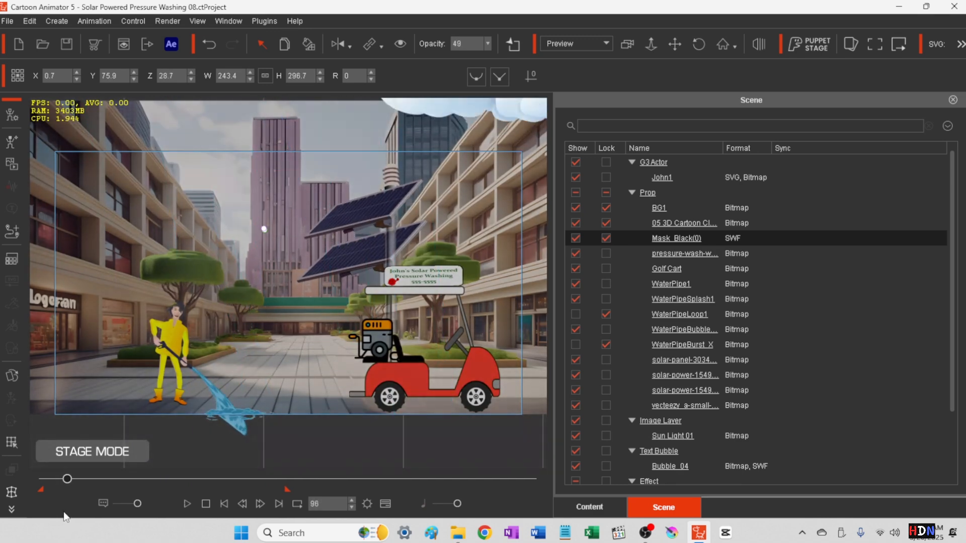
click(352, 501)
click(351, 501)
click(352, 501)
click(351, 500)
click(351, 501)
click(351, 501)
click(351, 501)
click(351, 501)
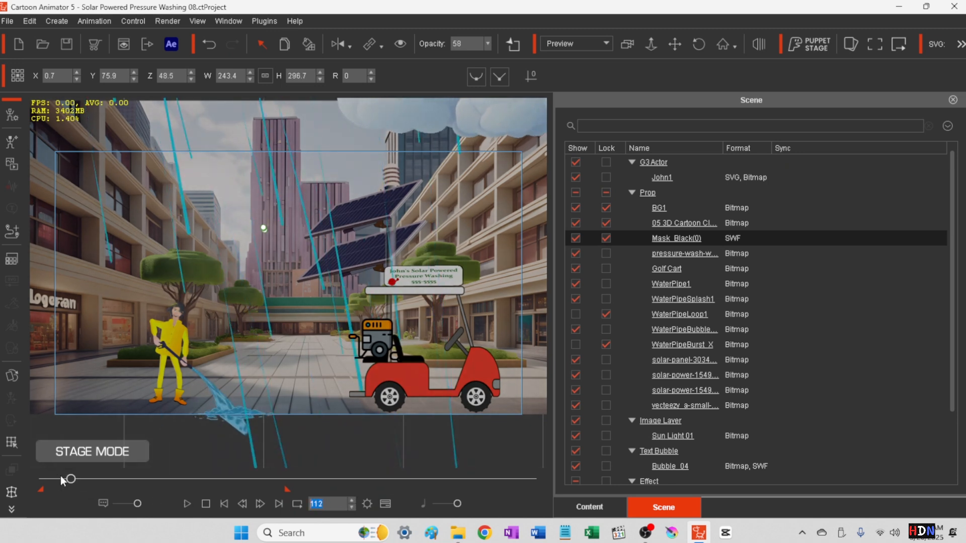
- Scrub the timeline to frame 625 and back to review the dark overlay across the rain section
drag(71, 480, 195, 505)
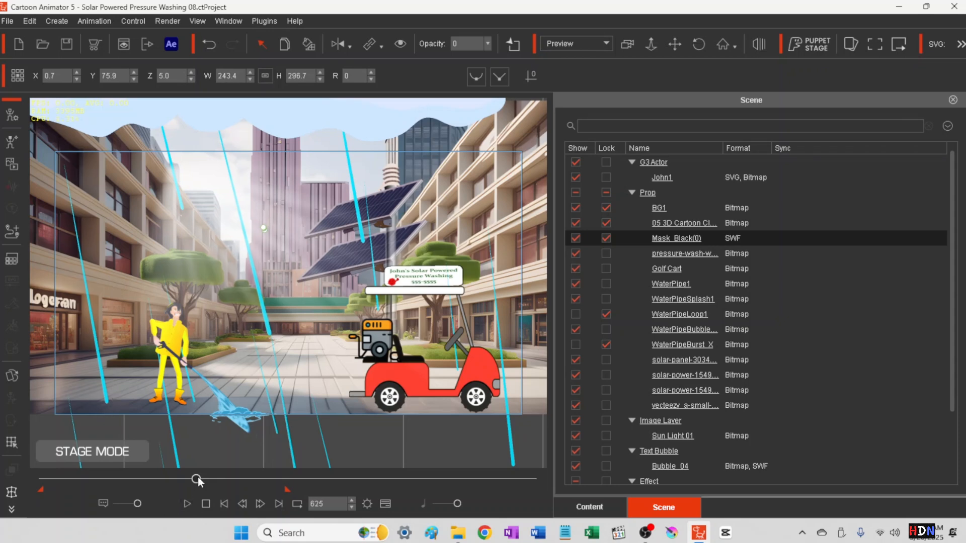
drag(197, 480, 140, 490)
drag(139, 491, 129, 486)
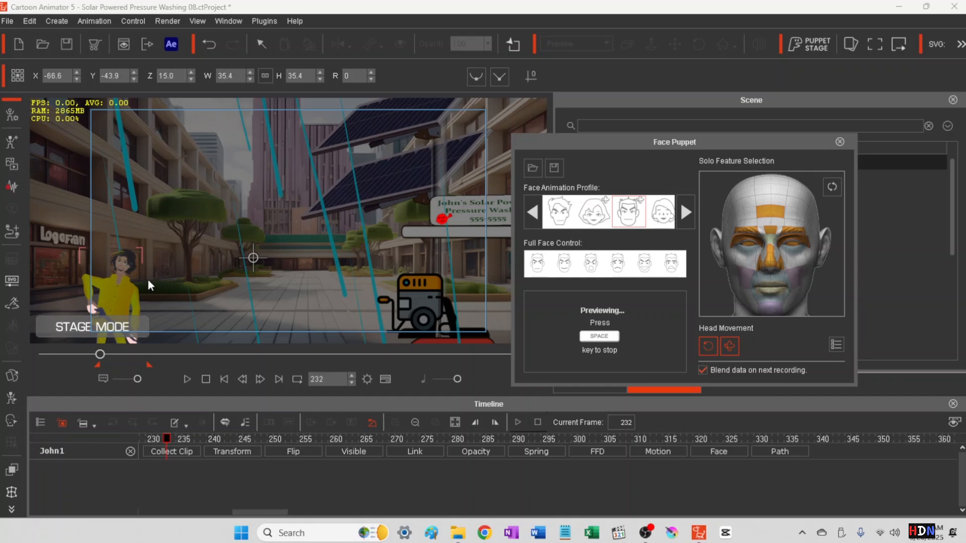
- Close the Face Puppet, open John1's talking head in Facial Animation Setup within the composer, and select the mouth
click(839, 141)
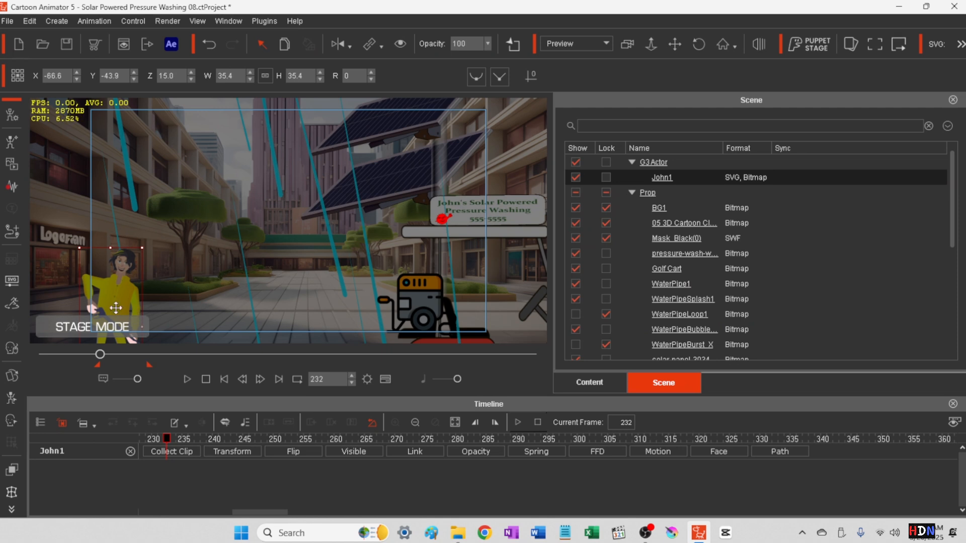
click(10, 116)
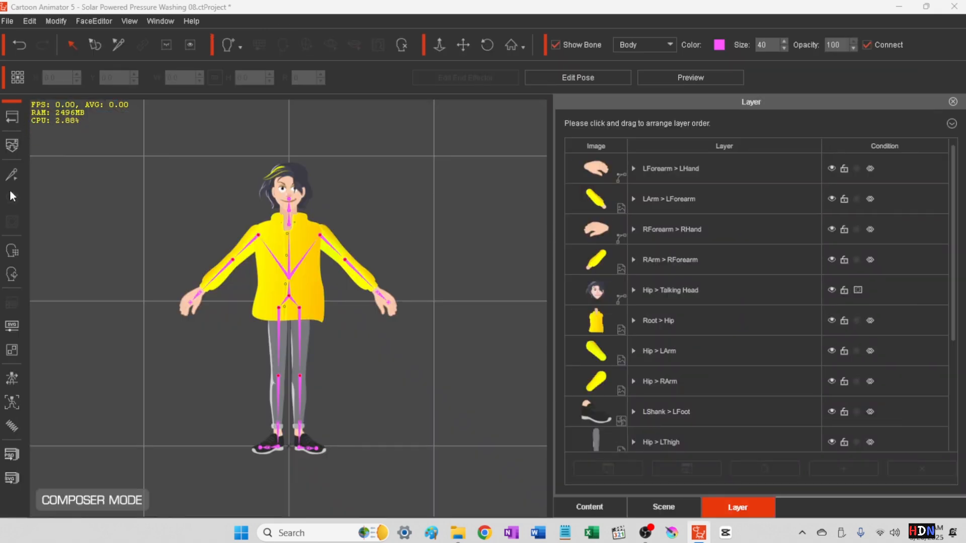
click(687, 292)
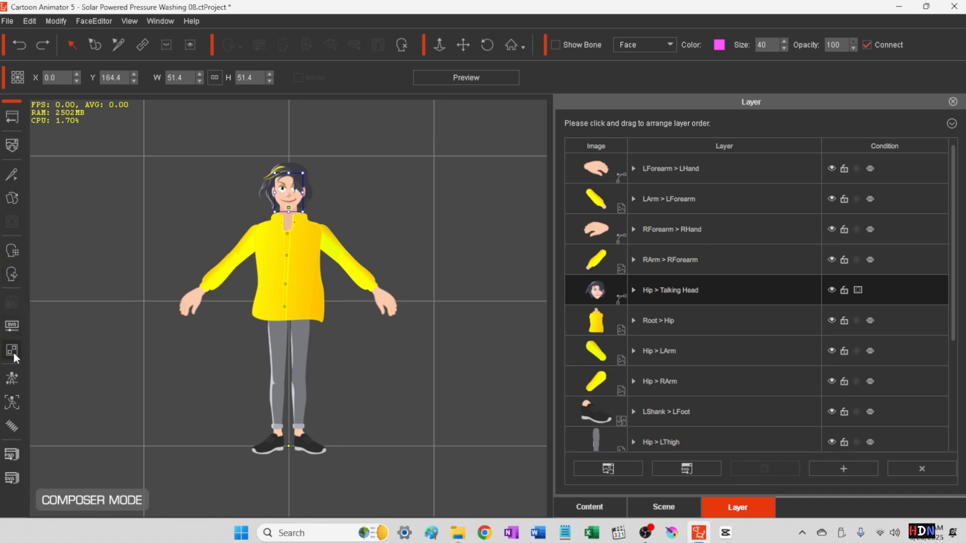
click(13, 252)
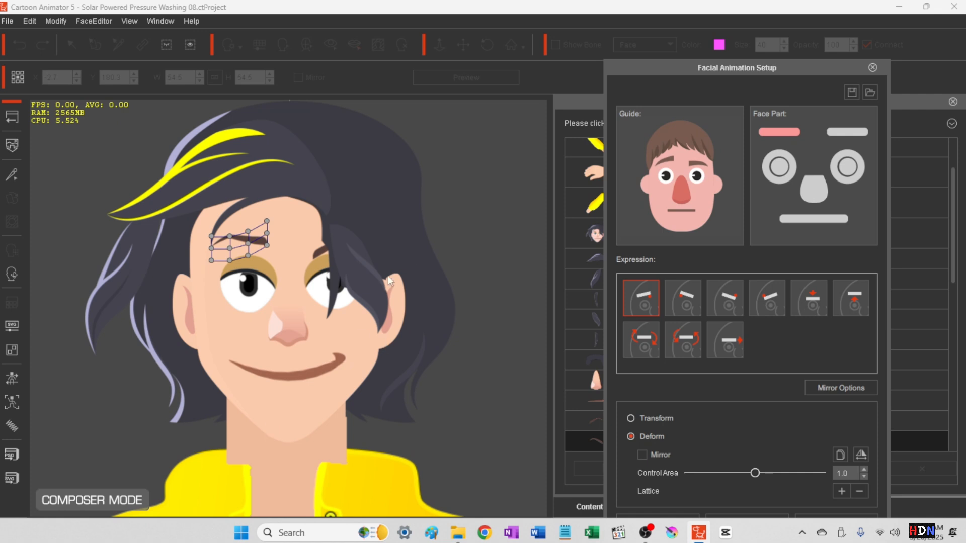
click(291, 377)
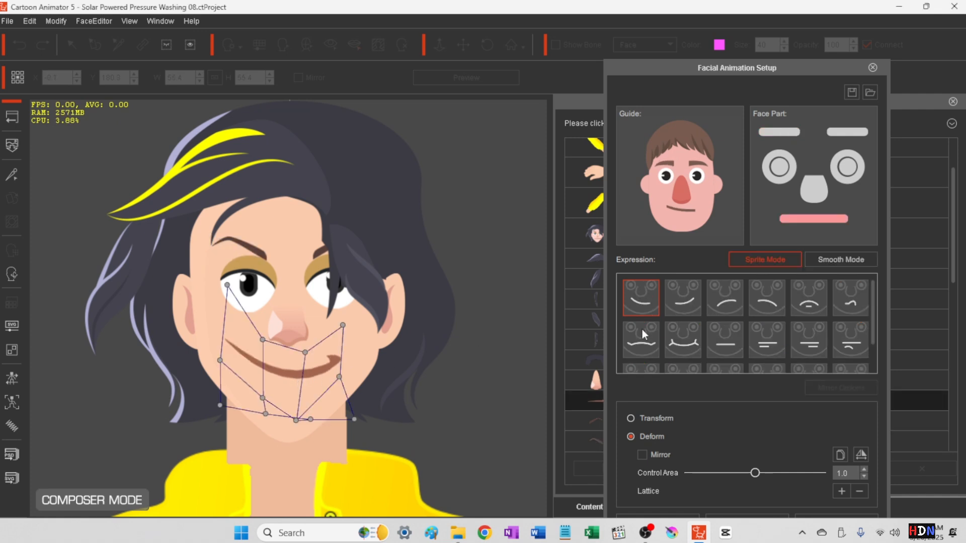
- Preview the mouth's sprite expressions in the first two rows to check how each one deforms the lips
click(683, 301)
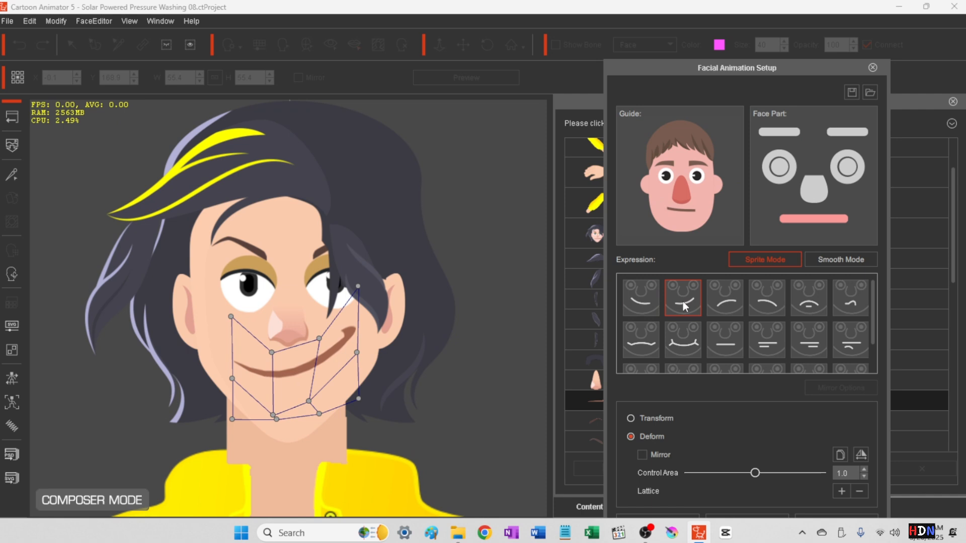
click(725, 301)
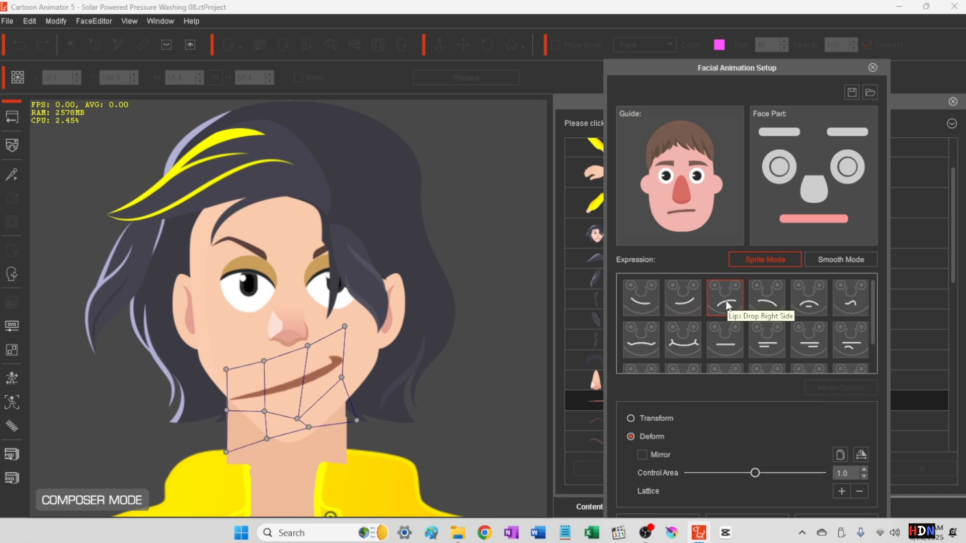
click(773, 306)
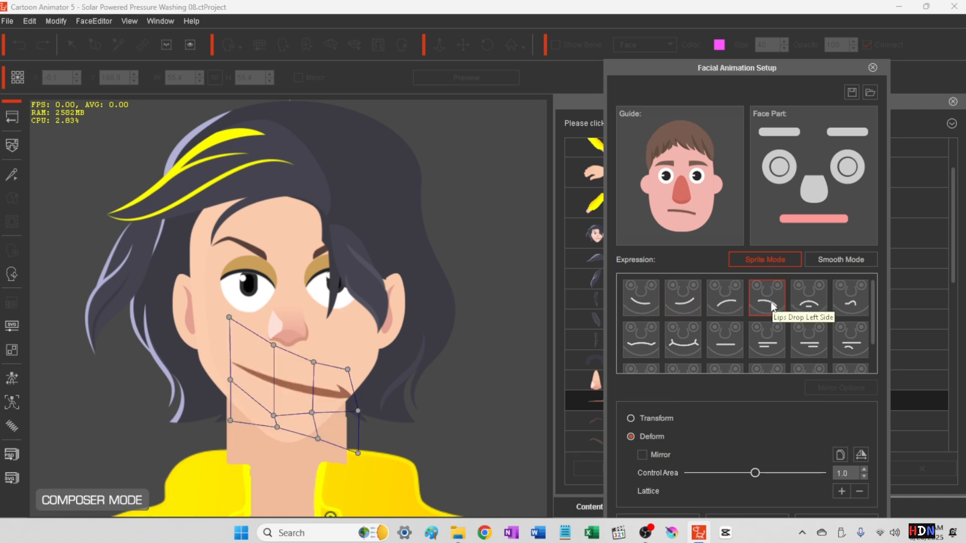
click(811, 302)
click(856, 301)
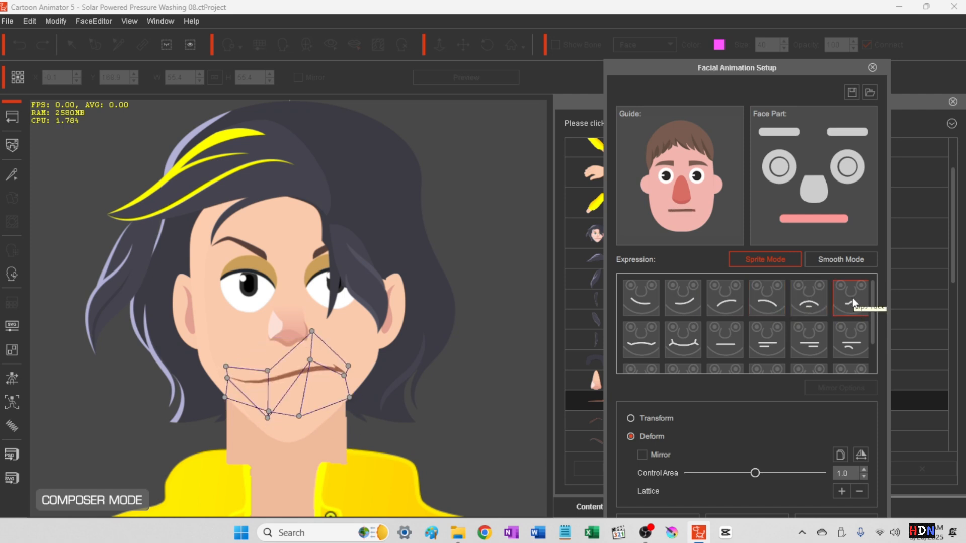
click(640, 349)
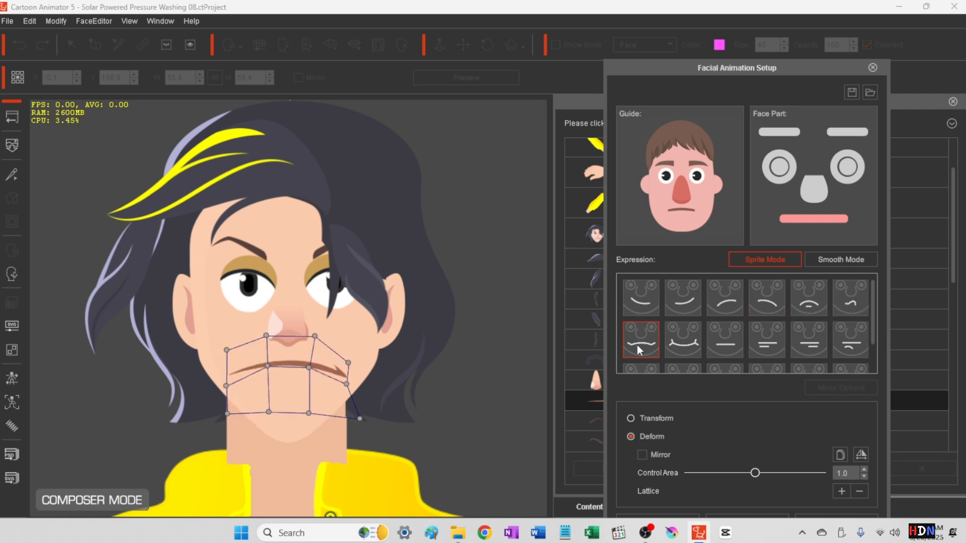
click(685, 348)
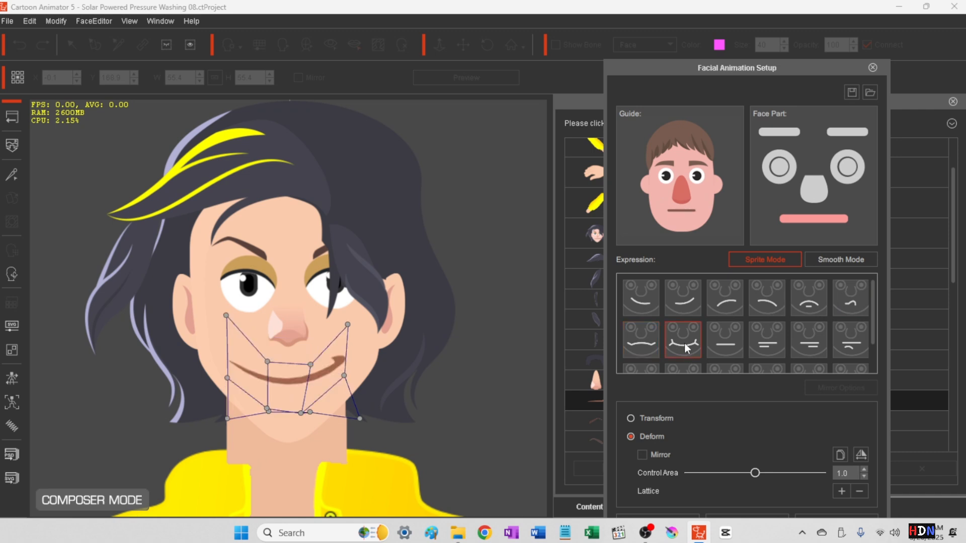
click(720, 345)
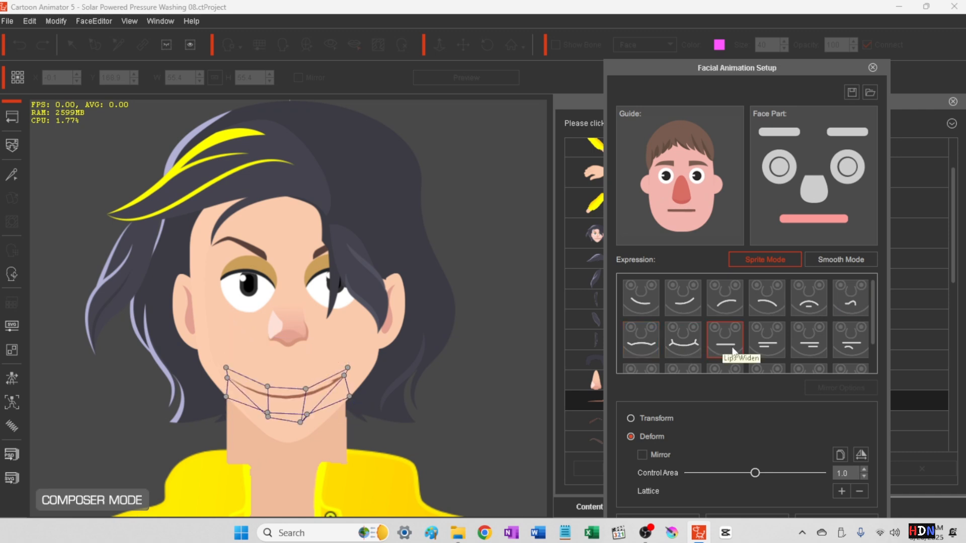
click(759, 344)
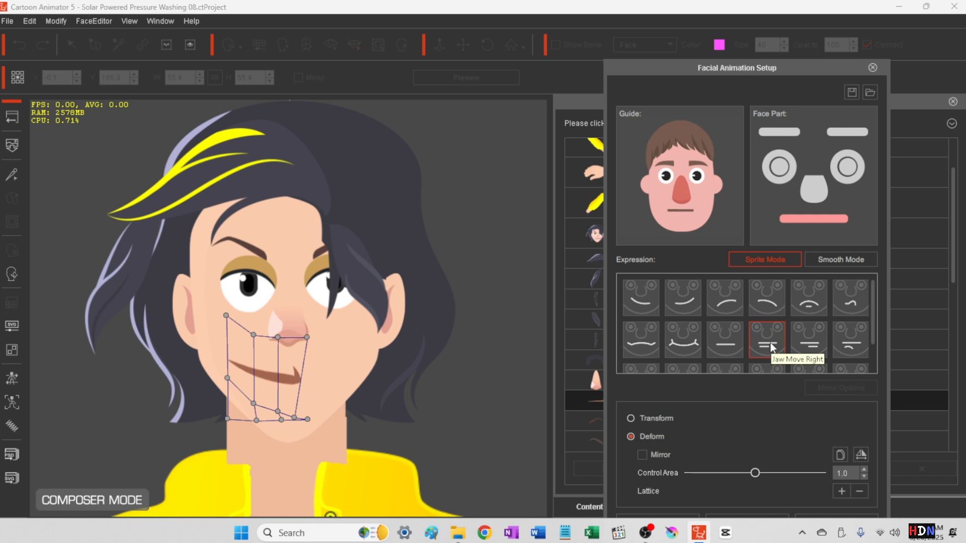
click(814, 344)
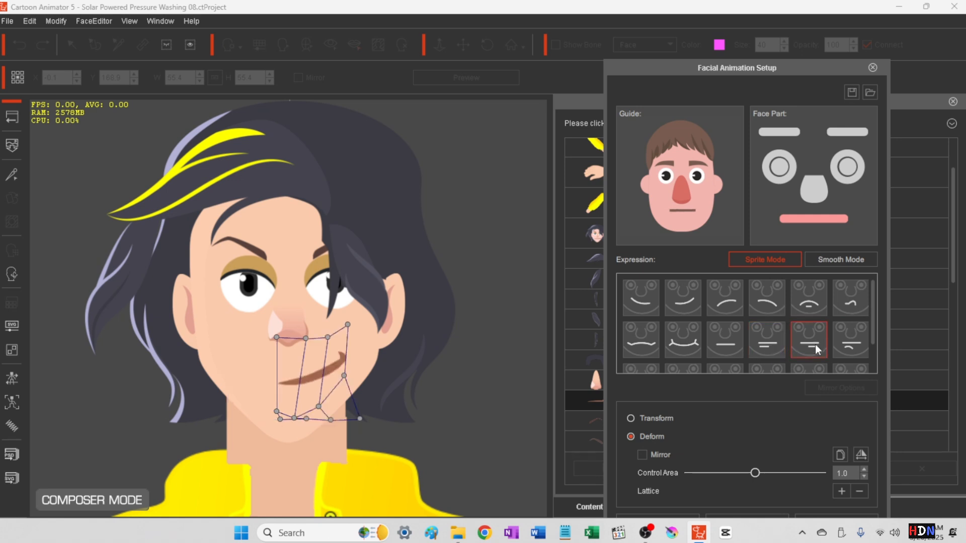
click(845, 343)
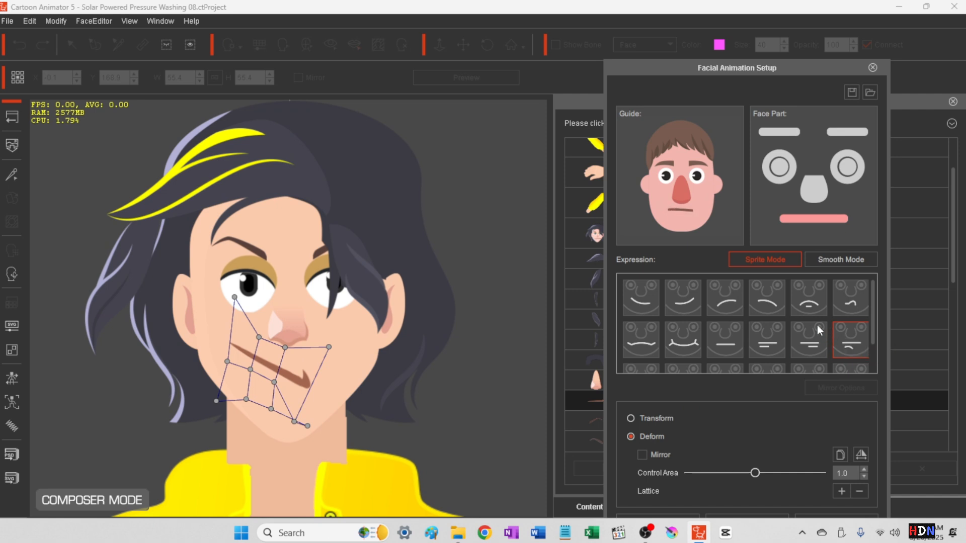
- Examine the remaining mouth expressions, from Jaw Twist Left and Jaw Move Down through Lips Puckered Open
scroll(794, 340, down, 1)
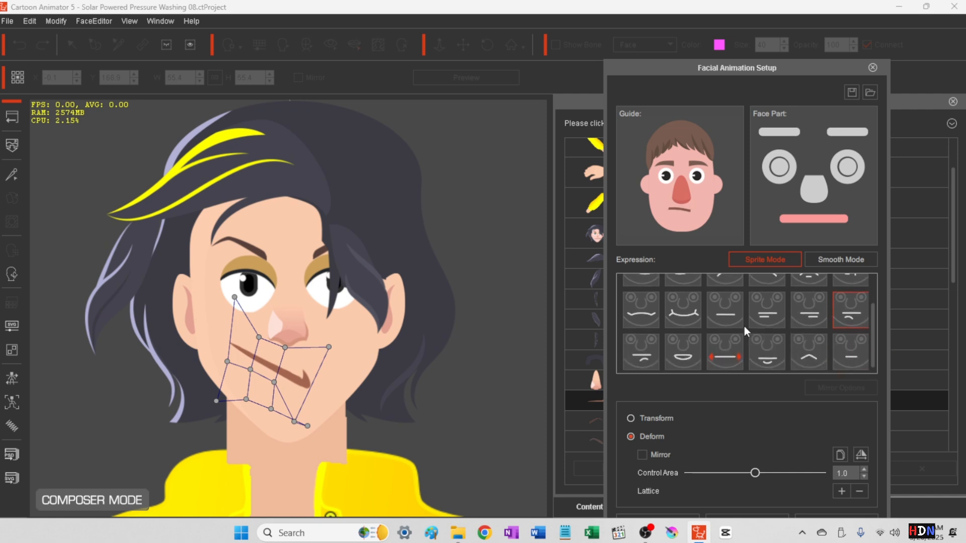
click(641, 355)
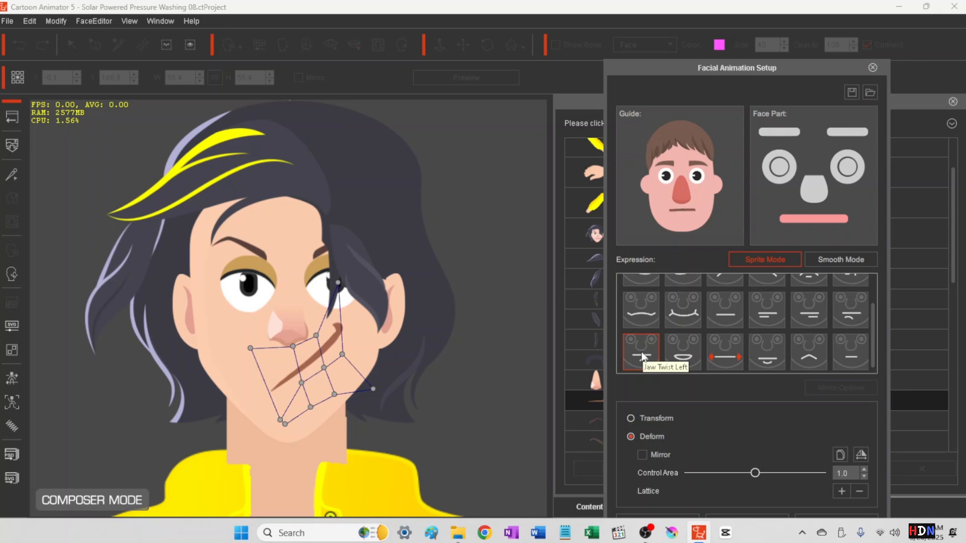
click(686, 356)
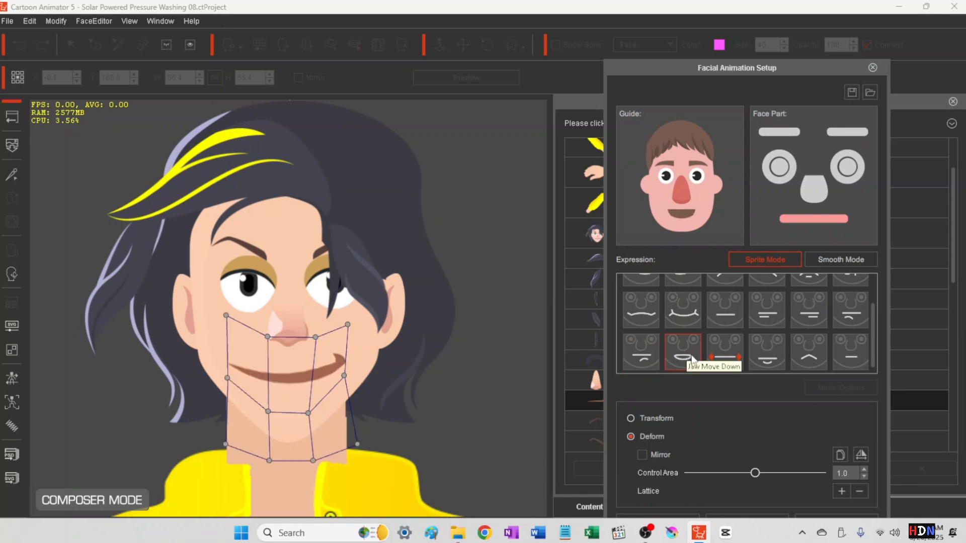
click(730, 358)
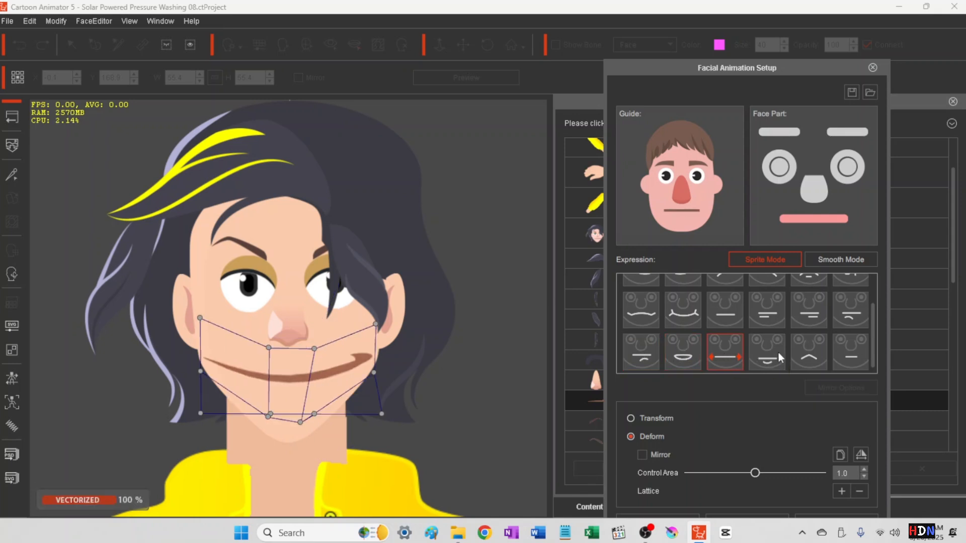
click(777, 351)
click(805, 349)
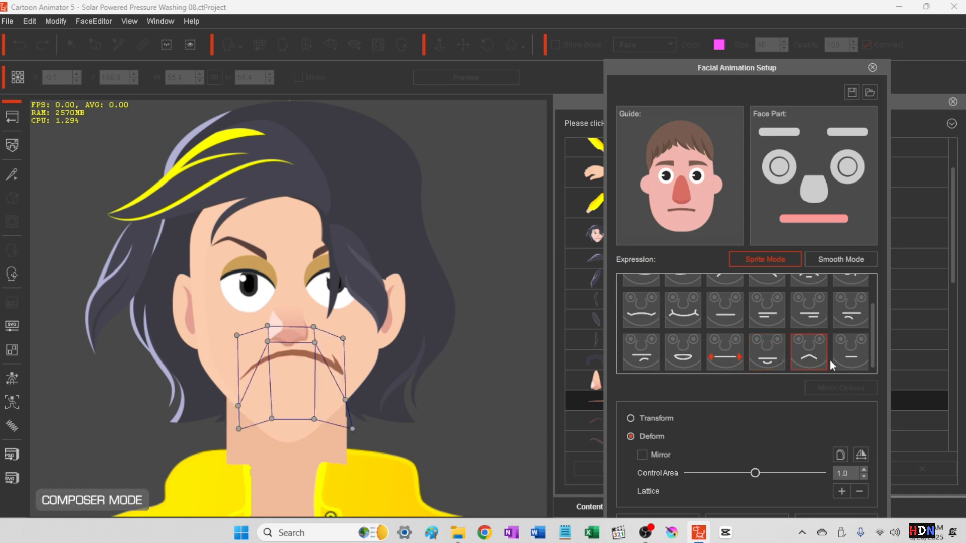
click(854, 351)
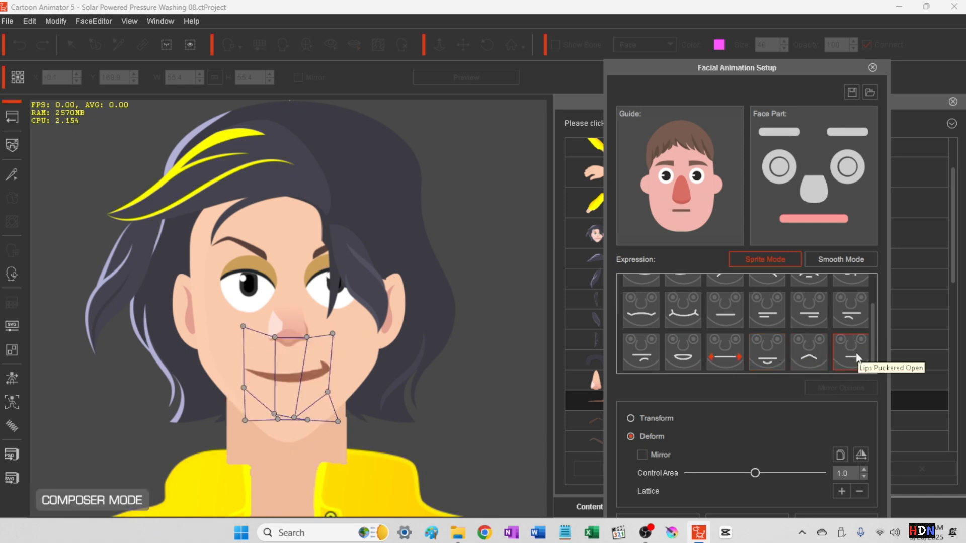
scroll(642, 310, up, 1)
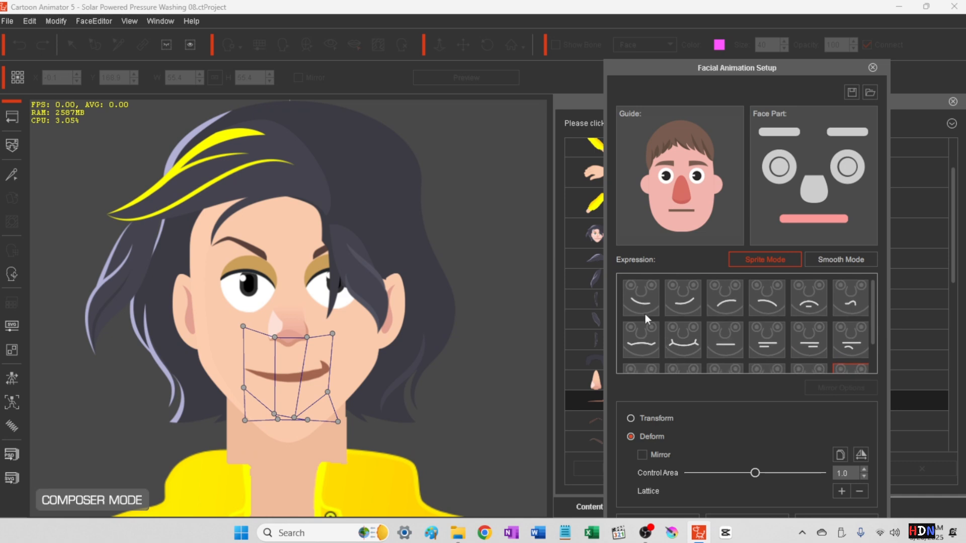
- Tone down the first two one-sided smile expressions by lowering the upper corner points of the mouth's deform lattice
click(639, 301)
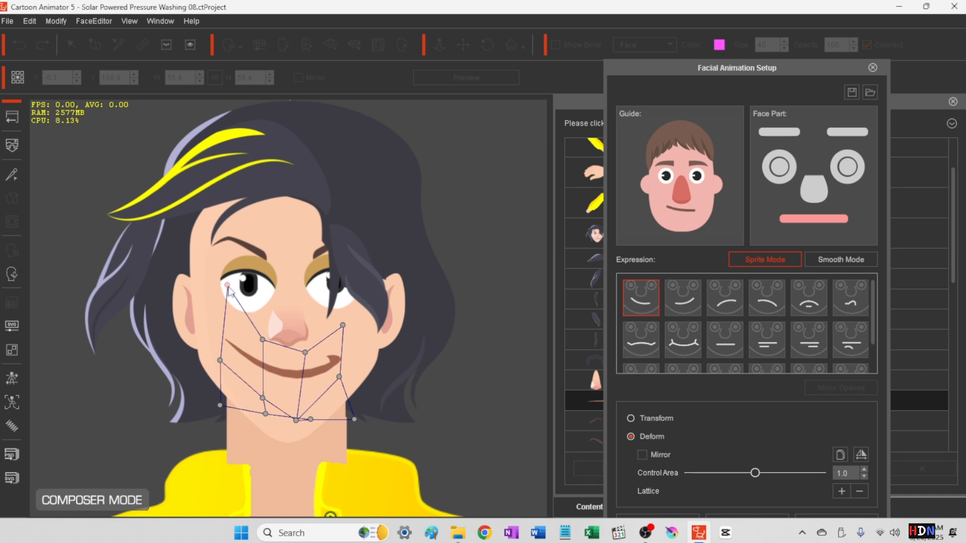
drag(227, 284, 232, 312)
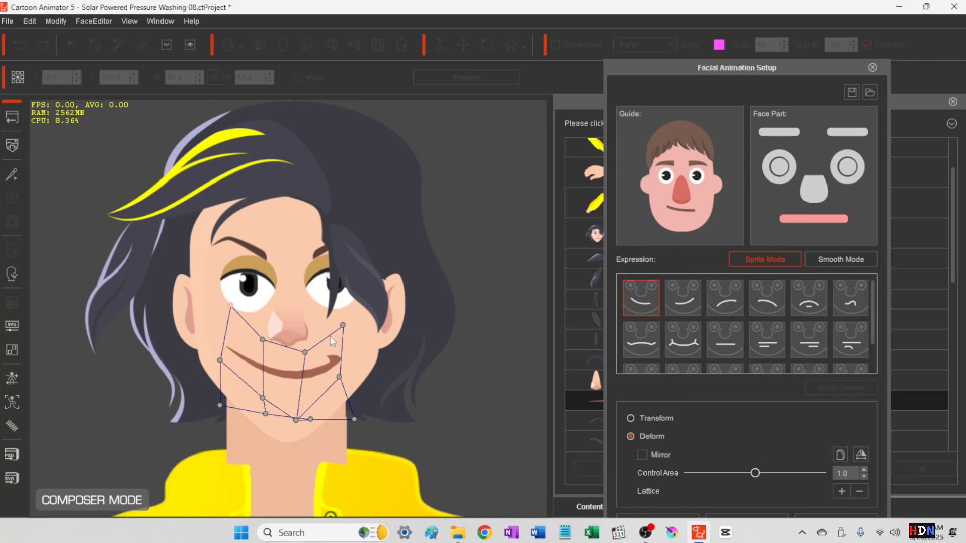
drag(343, 328, 335, 340)
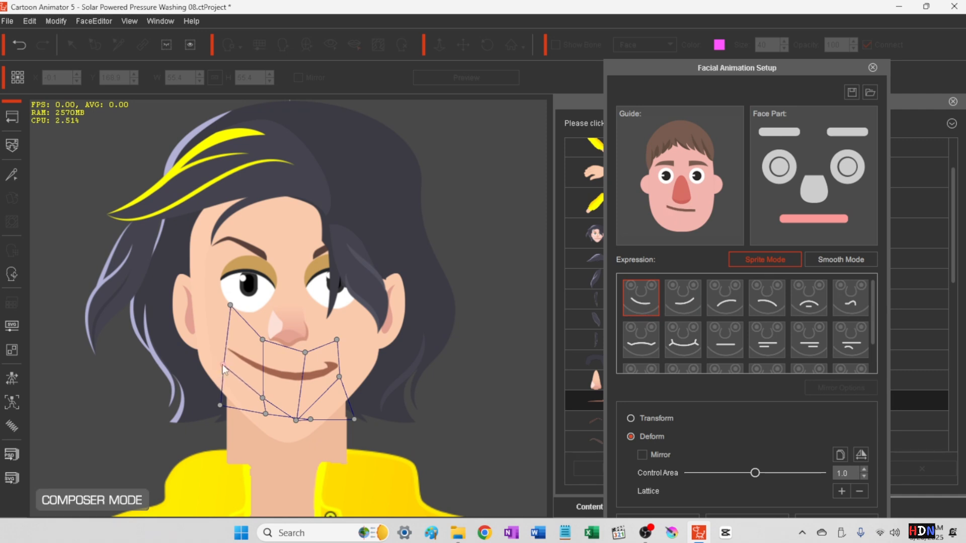
click(683, 308)
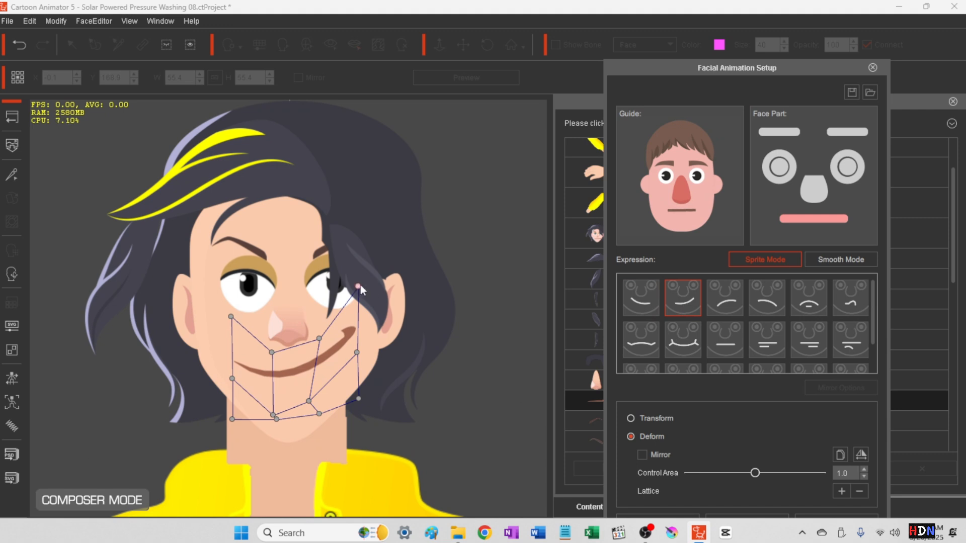
drag(358, 287, 351, 315)
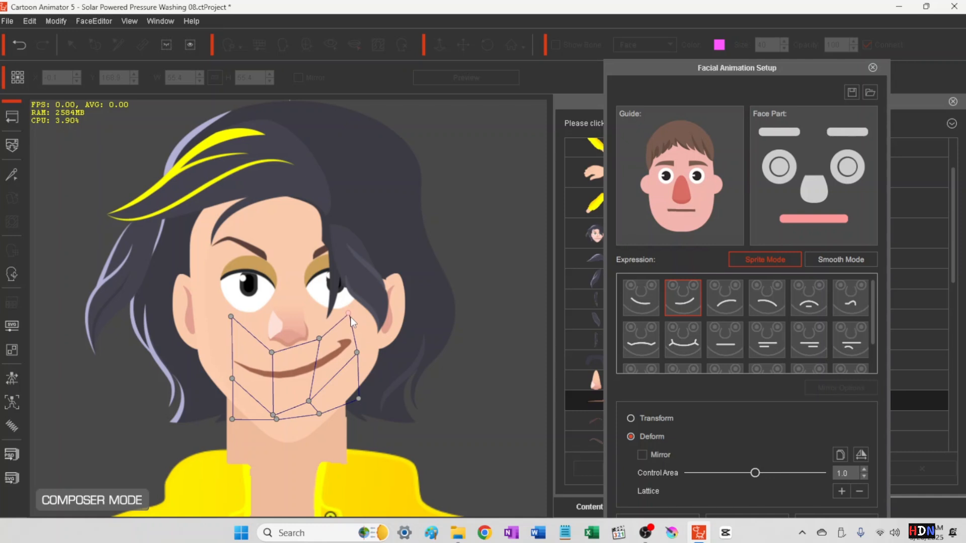
- Reshape the mouth's deform lattice for the Lips Drop Right Side and Lips Drop Left Side expressions
click(725, 304)
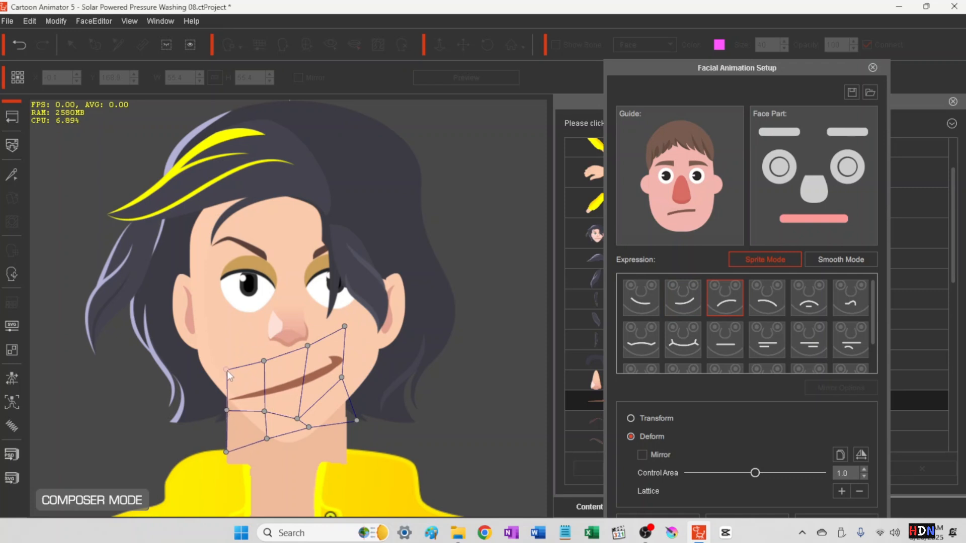
drag(227, 370, 247, 346)
drag(226, 409, 238, 408)
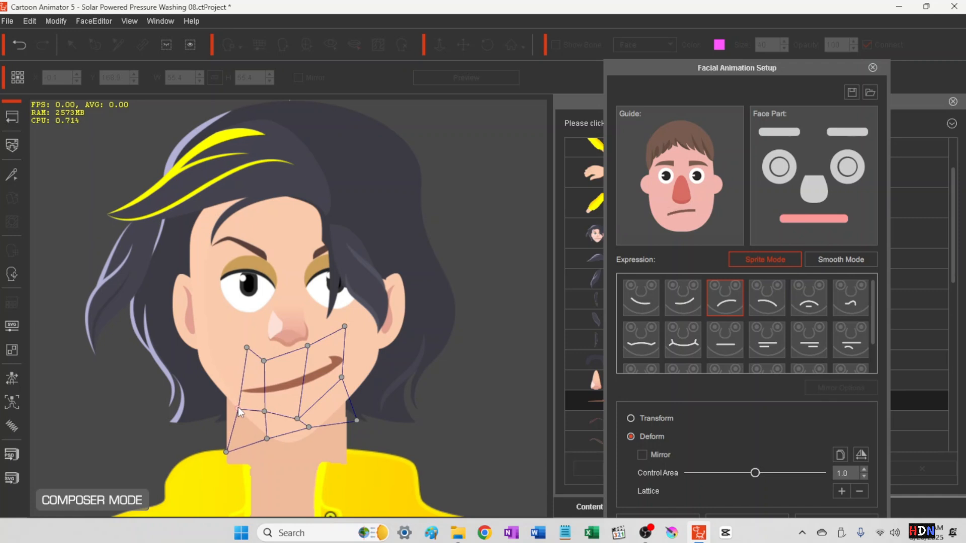
drag(237, 407, 253, 436)
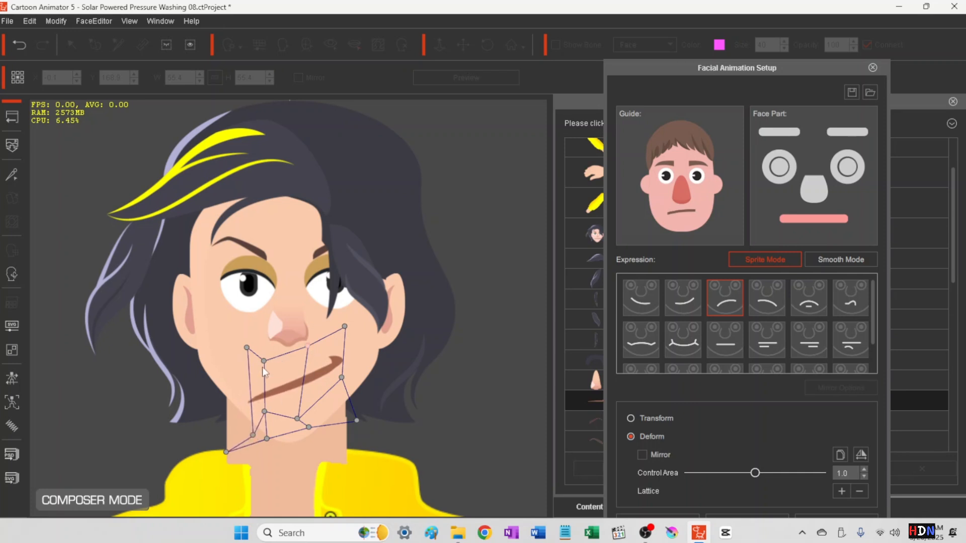
drag(265, 360, 303, 336)
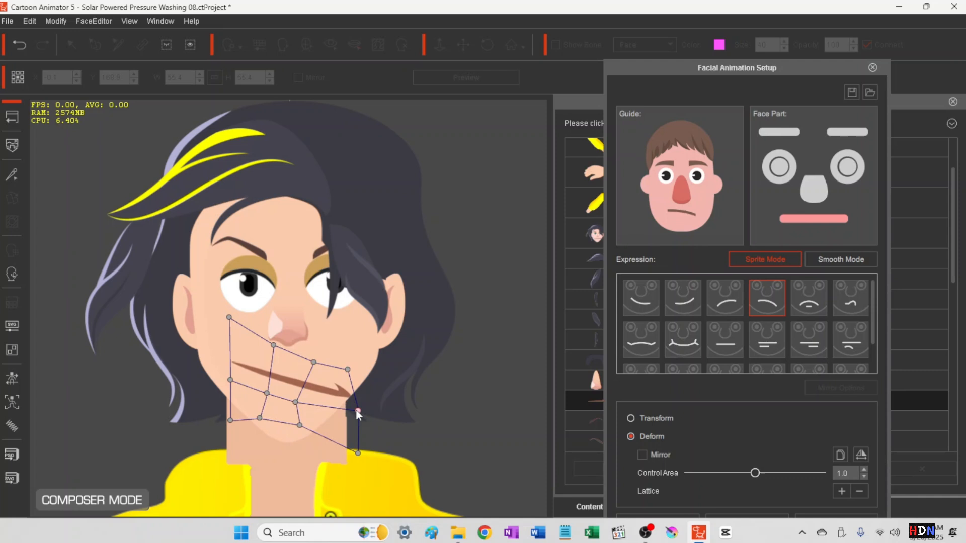
drag(273, 345, 274, 325)
click(708, 309)
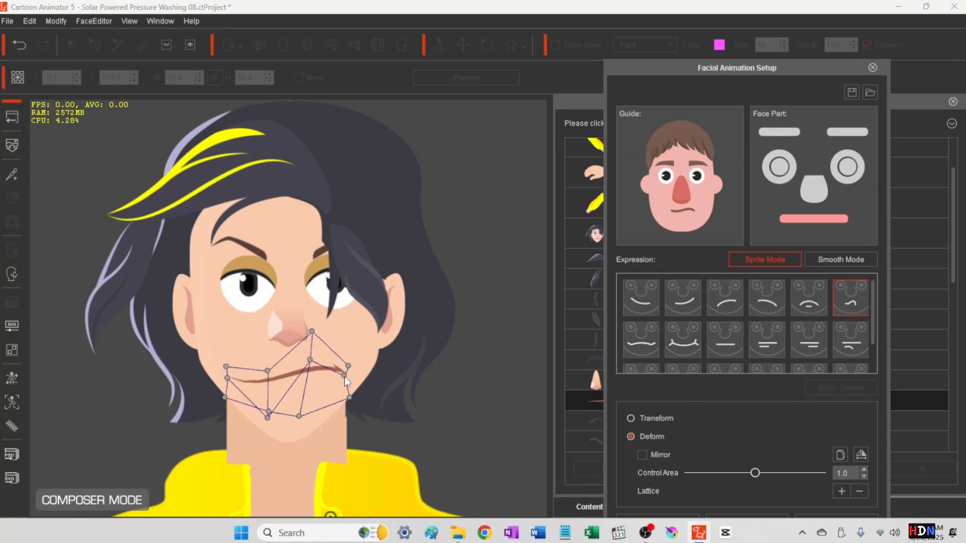
- Reshape the mouth's deform lattice for the Chin Raise expression, pulling its upper corners inward and adjusting the middle points
click(642, 349)
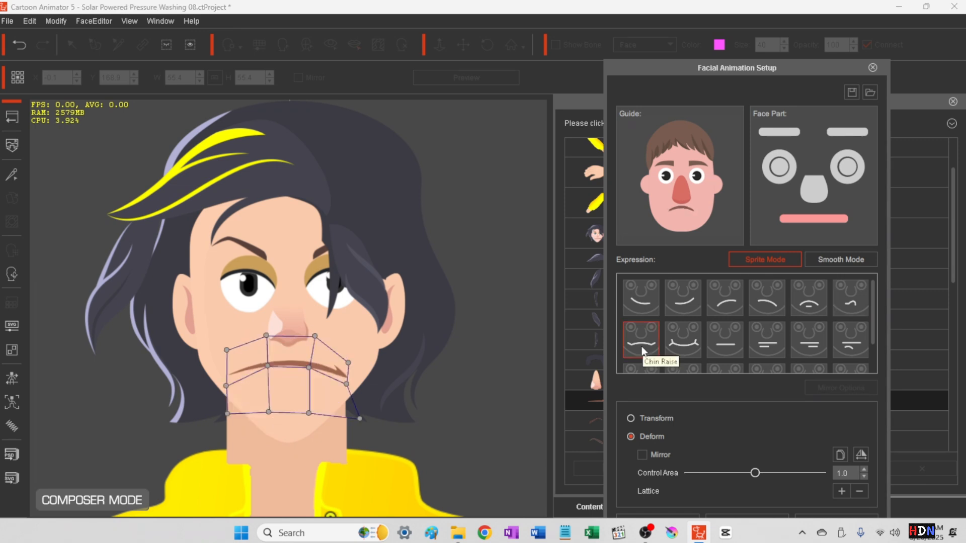
drag(347, 338, 326, 328)
mouse_move(261, 394)
mouse_down()
mouse_move(268, 368)
mouse_move(257, 377)
mouse_up()
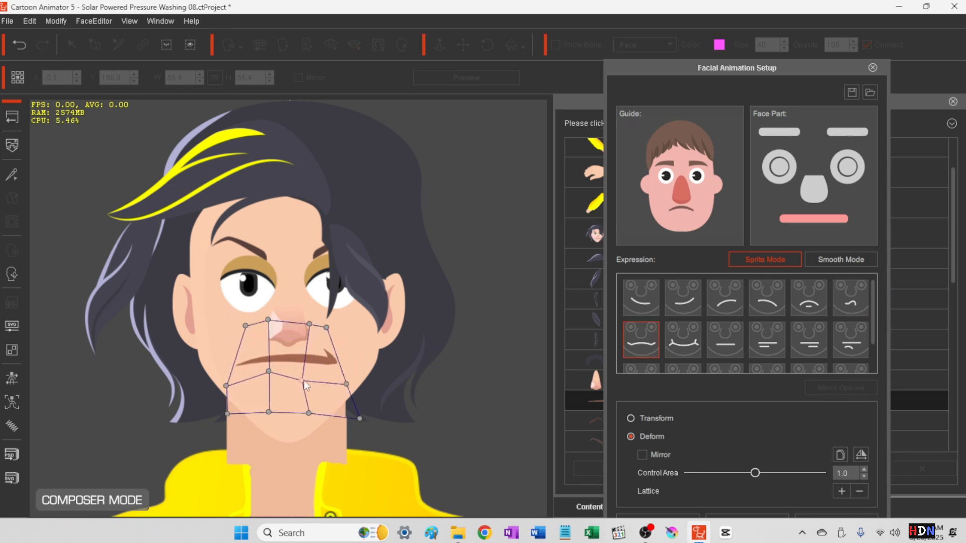
mouse_move(329, 393)
mouse_down()
mouse_move(313, 391)
mouse_move(316, 380)
mouse_up()
drag(309, 324, 313, 336)
drag(268, 320, 266, 320)
drag(226, 386, 225, 377)
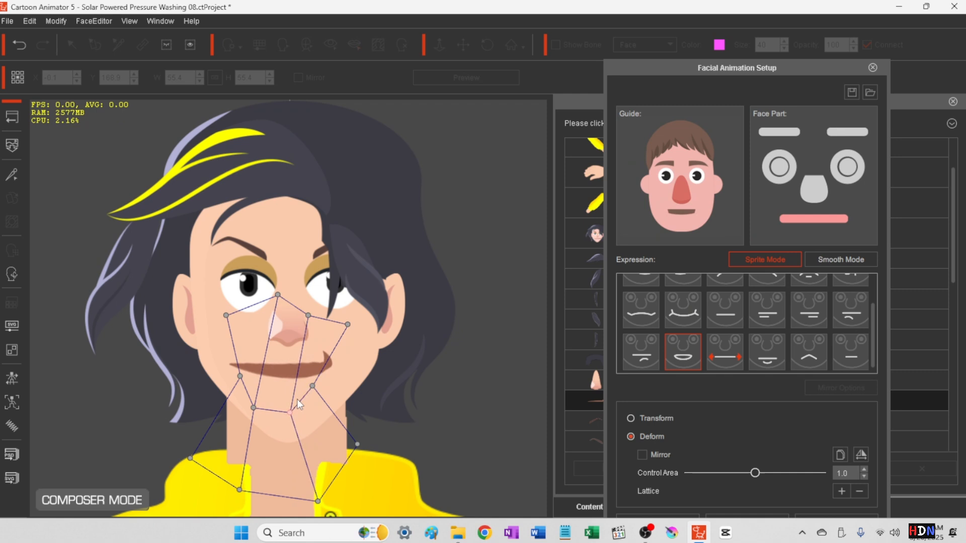
- Reshape the mouth's deform lattice for the half-open mouth expression, and curve the sideways-stretched mouth expression into a wide smile
drag(297, 399, 302, 377)
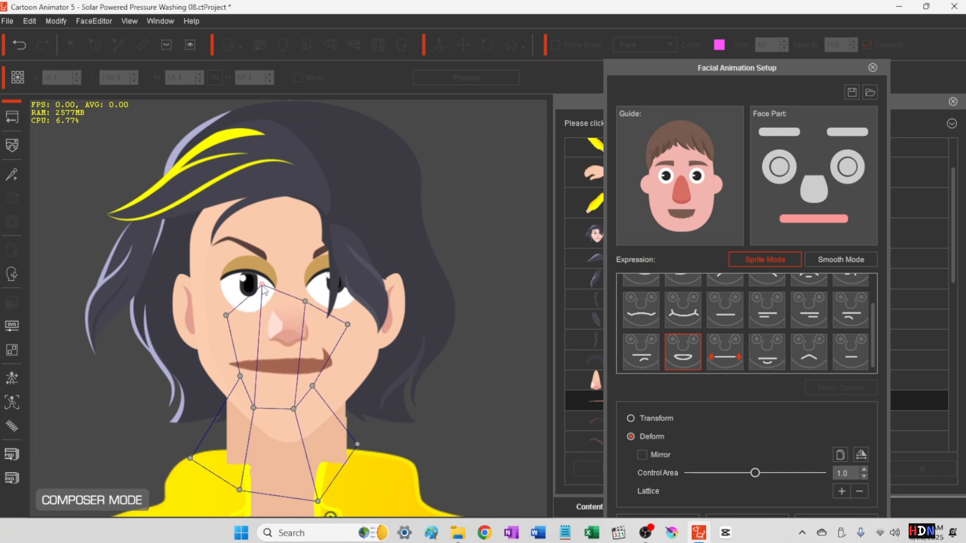
click(724, 355)
drag(369, 363, 352, 361)
drag(315, 414, 313, 460)
drag(268, 417, 268, 455)
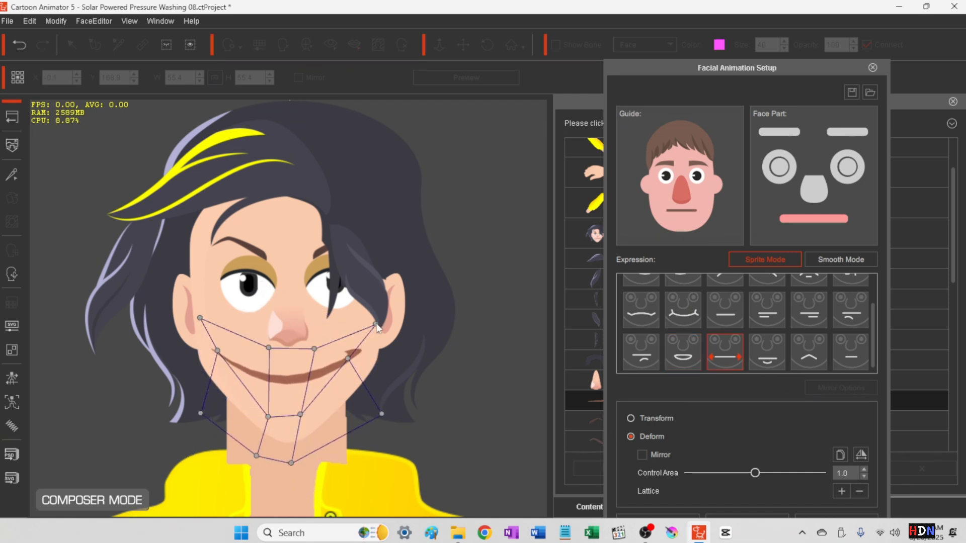
- Pull the outer points of the mouth's deform lattice inward for the two expressions following the sideways-stretched one
click(767, 352)
drag(268, 405, 268, 384)
drag(354, 404, 336, 378)
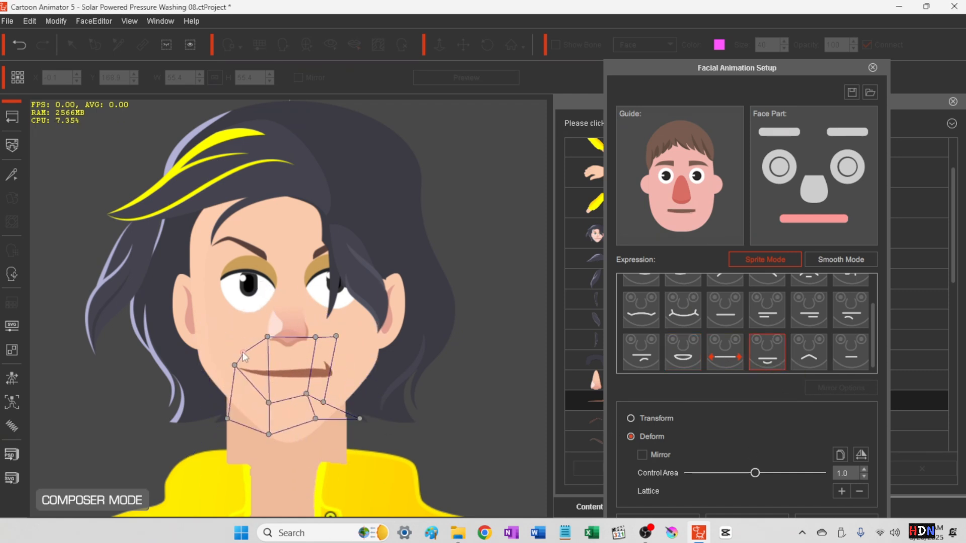
drag(242, 352, 261, 365)
click(808, 355)
drag(236, 430, 258, 410)
- Recheck the neighbouring mouth expressions and adjust a middle lattice point of the first expression in the last row
click(724, 355)
click(682, 355)
click(642, 356)
drag(286, 375, 300, 360)
- Check the Jaw Move Left row of mouth expressions and stretch the deform lattice downward for the row's first expression
click(810, 314)
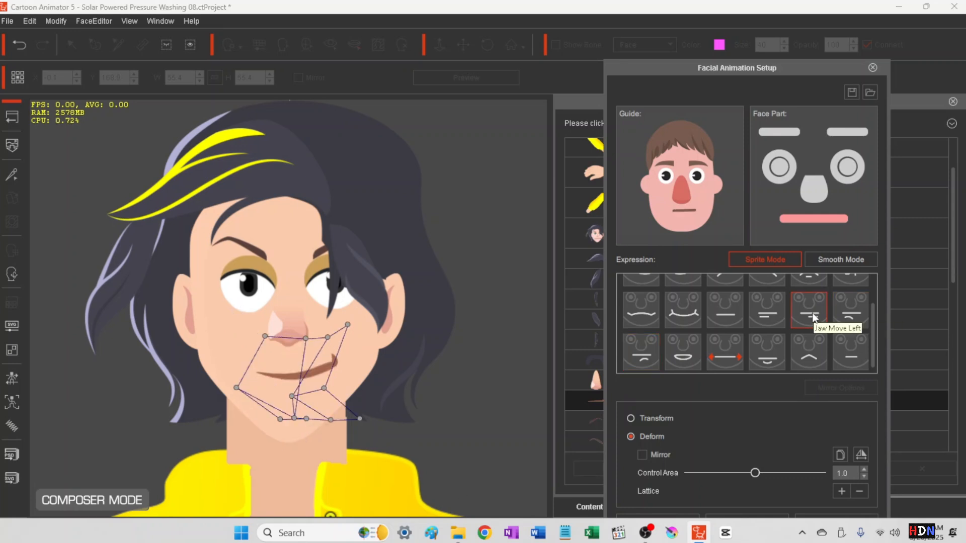
click(766, 314)
click(682, 314)
click(642, 311)
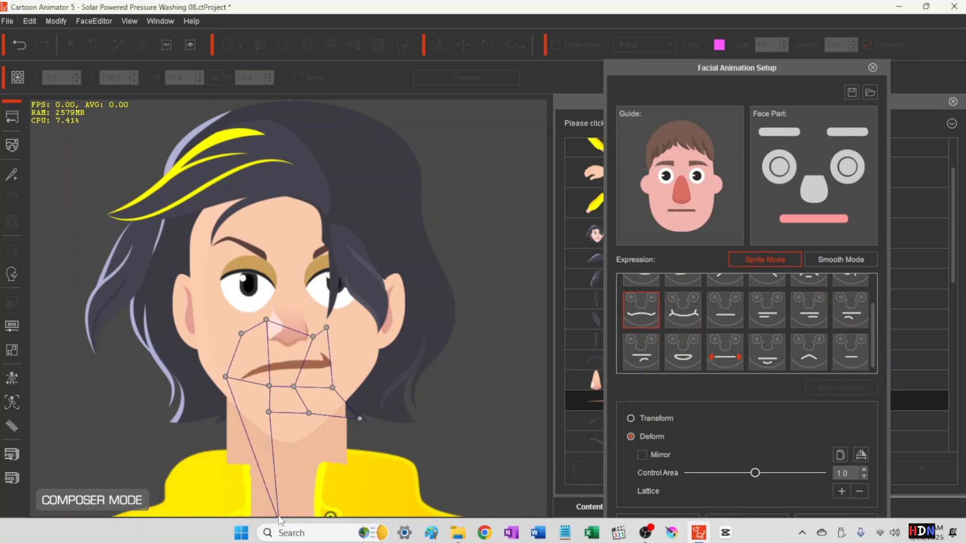
- Examine the earlier smile and frown mouth expressions, followed by the nose expressions
scroll(850, 304, up, 1)
click(850, 304)
click(808, 302)
click(725, 301)
click(642, 298)
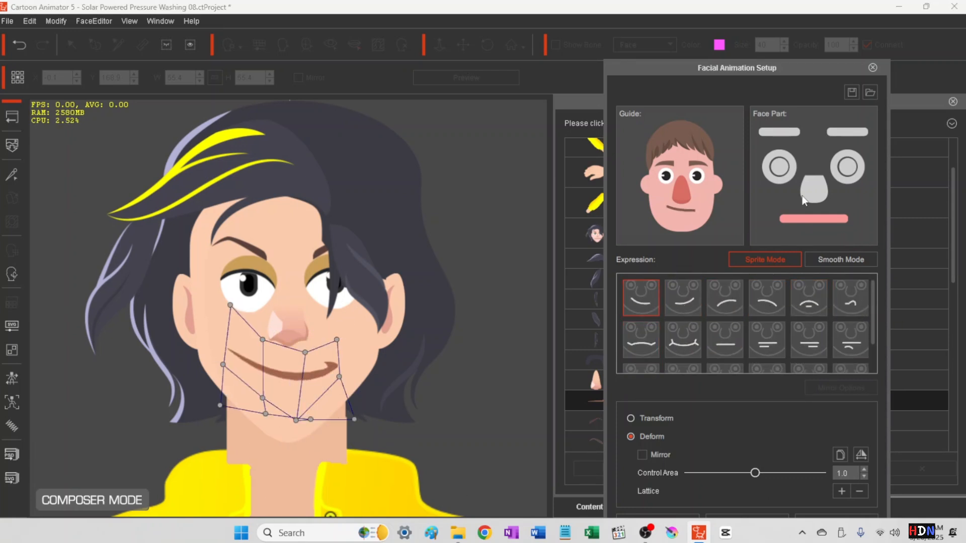
click(811, 187)
click(683, 302)
click(724, 297)
click(642, 296)
- Go through the expressions of the fully visible eyebrow and fine-tune its deform lattice near the inner end
click(779, 132)
click(730, 295)
click(650, 293)
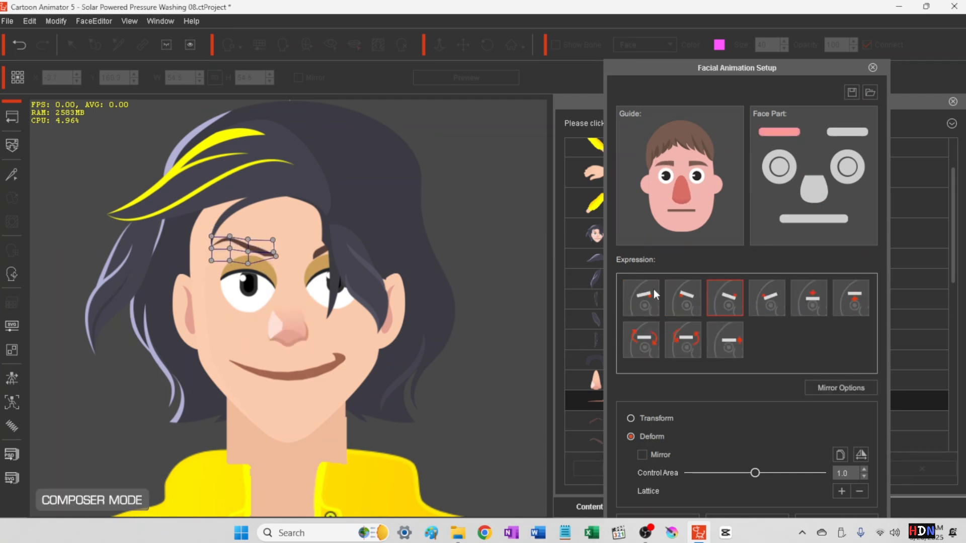
click(683, 297)
click(767, 299)
click(810, 302)
click(850, 300)
click(647, 336)
drag(265, 265, 270, 258)
click(724, 340)
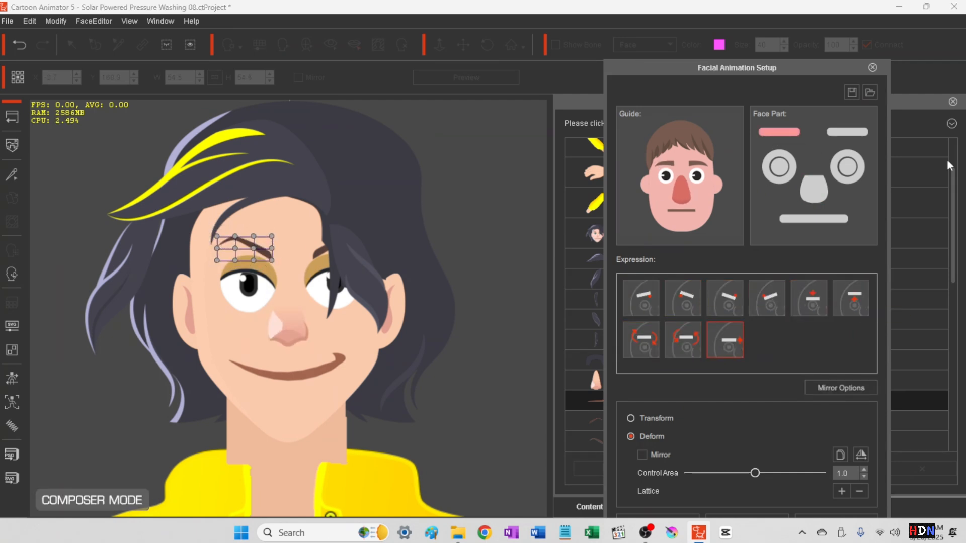
- Examine the expressions of the other eyebrow, the one partly covered by hair
click(847, 132)
click(725, 301)
click(808, 300)
click(853, 300)
click(724, 340)
- Examine how both pupils are placed and scaled in their gaze-direction and size expressions
click(778, 166)
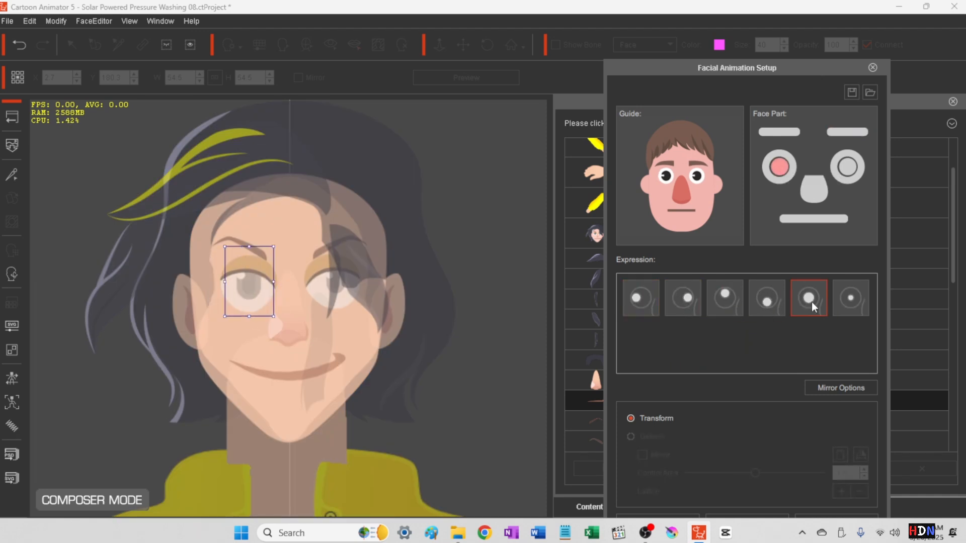
click(847, 167)
click(683, 298)
click(725, 301)
click(767, 299)
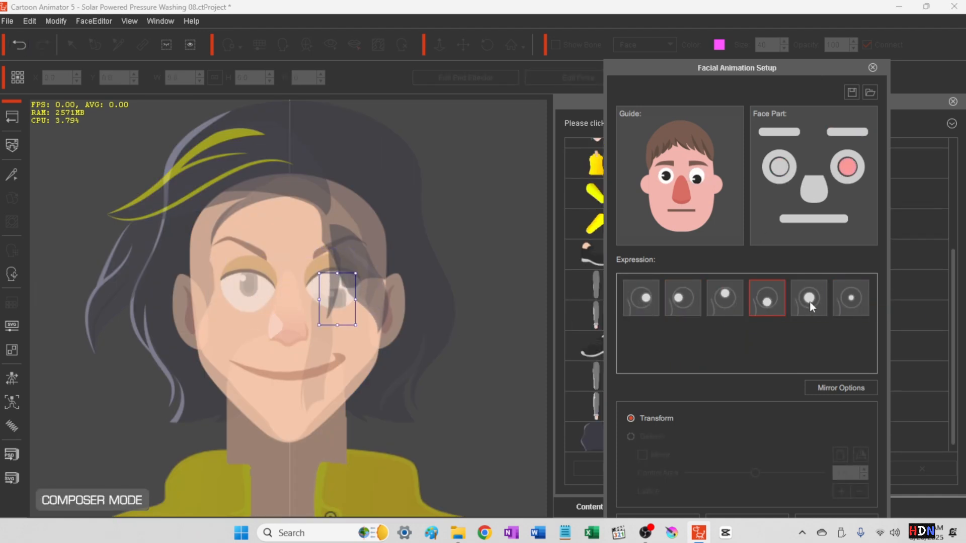
click(808, 299)
click(851, 299)
click(228, 293)
click(683, 298)
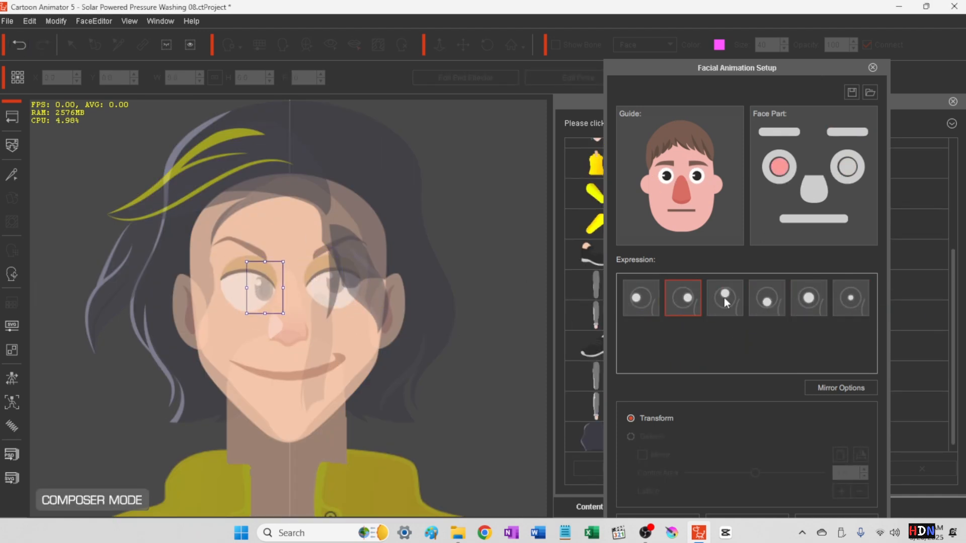
click(809, 299)
click(767, 301)
click(779, 167)
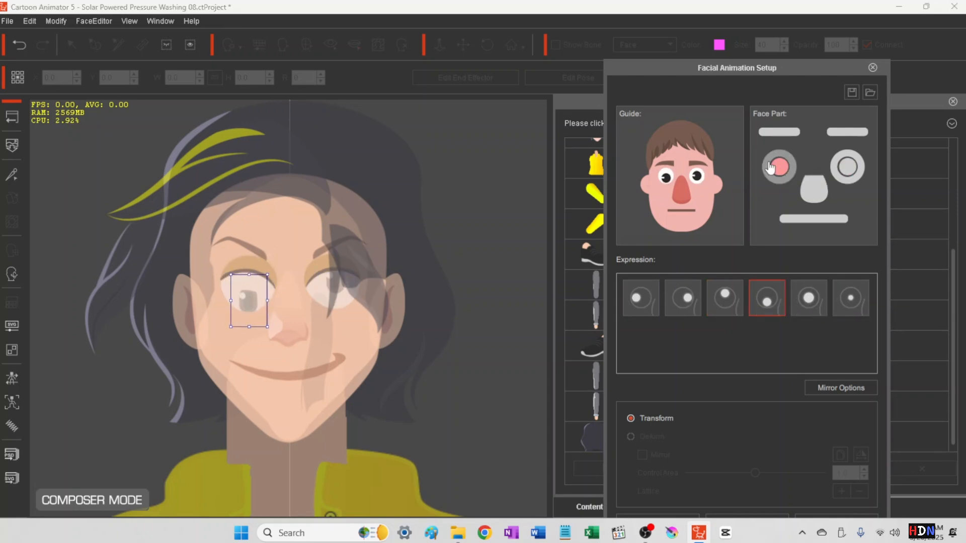
- Examine the eye-shape expressions of both eyes
click(767, 177)
click(767, 297)
click(716, 297)
click(855, 176)
click(689, 299)
click(767, 298)
- Close the Facial Animation Setup and return from Composer Mode to the stage
drag(737, 67, 735, 36)
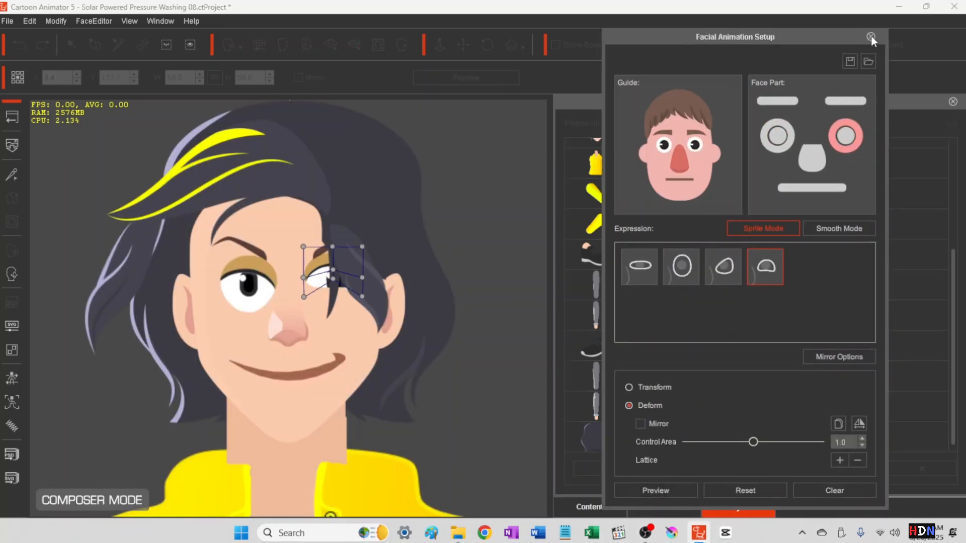
click(850, 61)
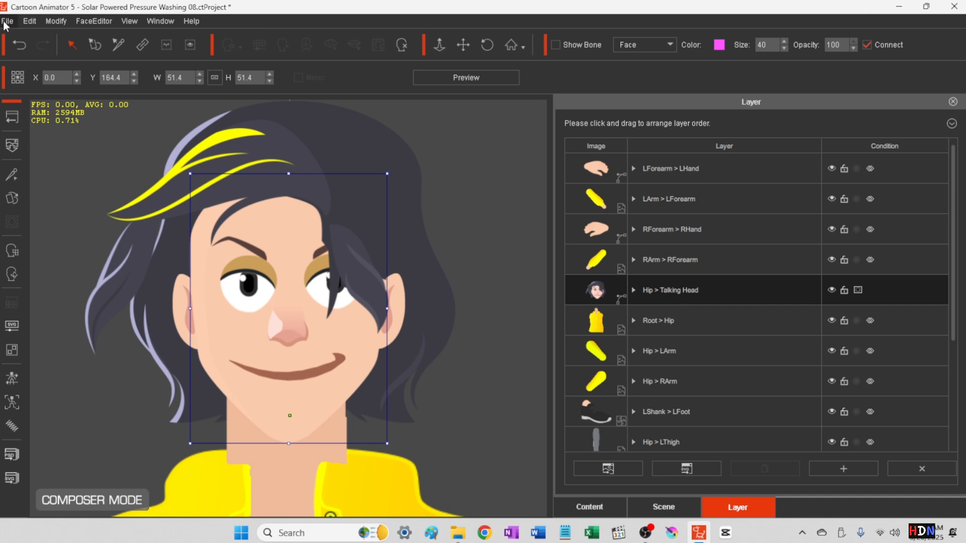
click(11, 118)
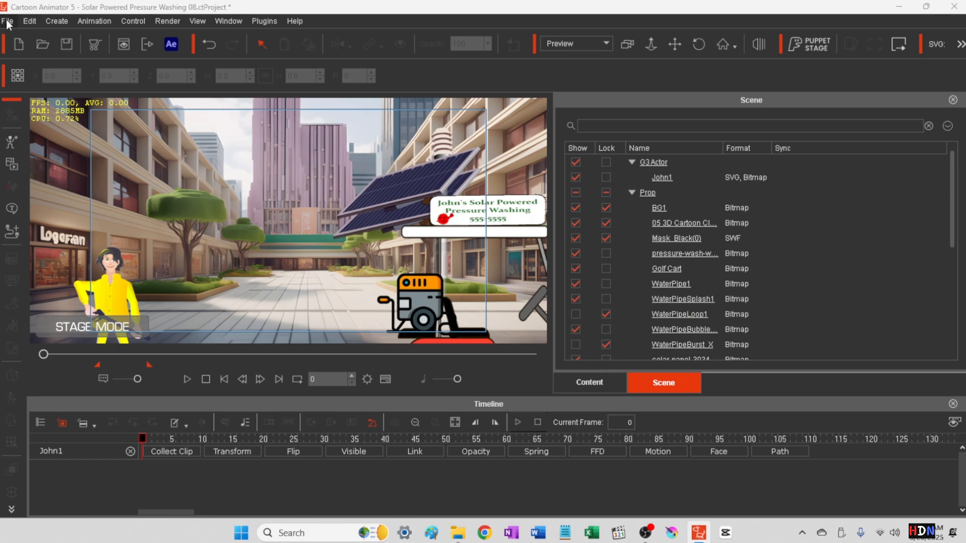
- Save the project as a new version named Solar Powered Pressure Washing 09
click(7, 22)
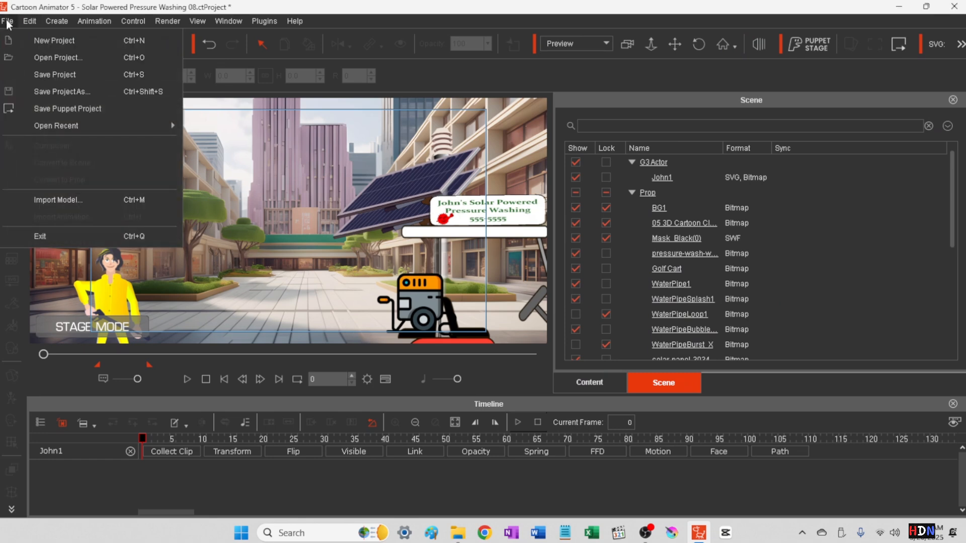
click(55, 91)
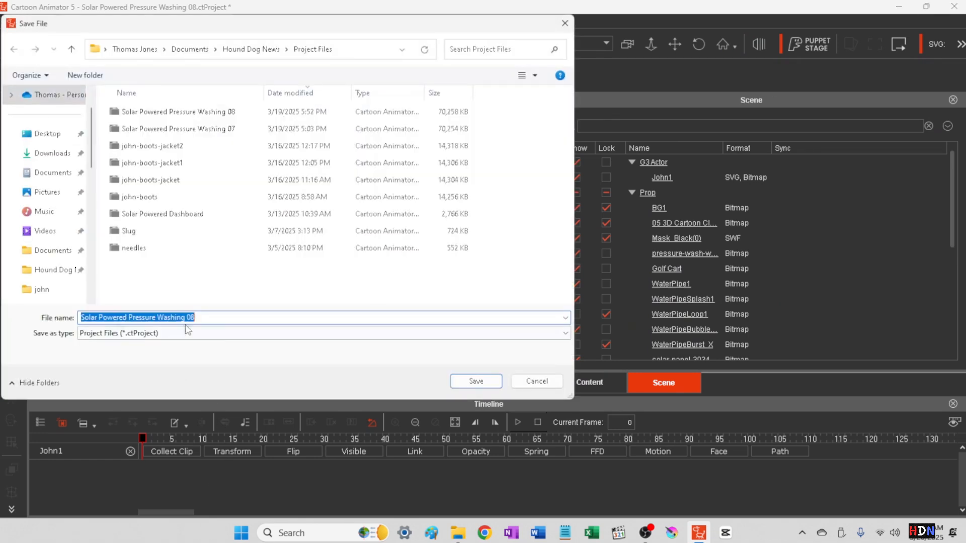
drag(191, 318, 194, 318)
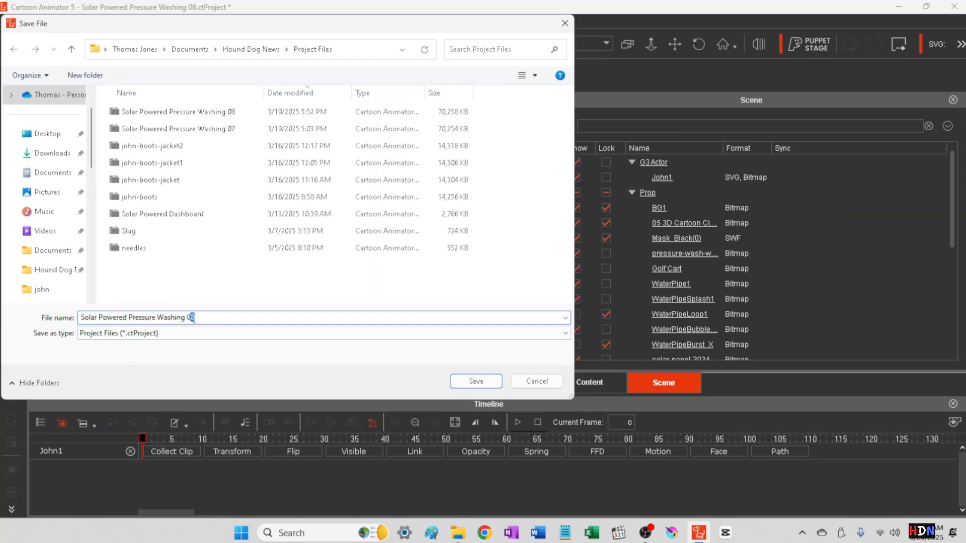
text(9)
click(480, 383)
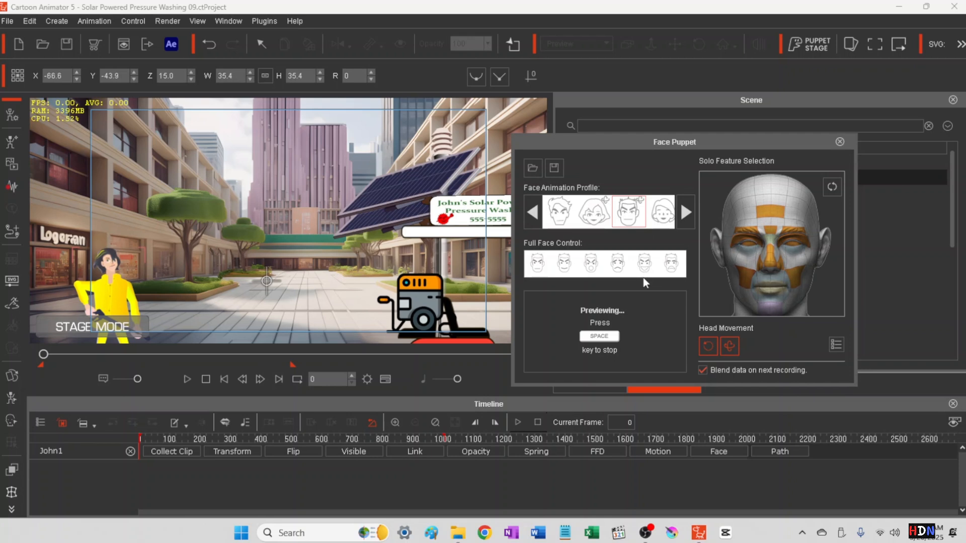
- Stop the running Face Puppet preview and preview the fourth full-face control on the actor
key(space)
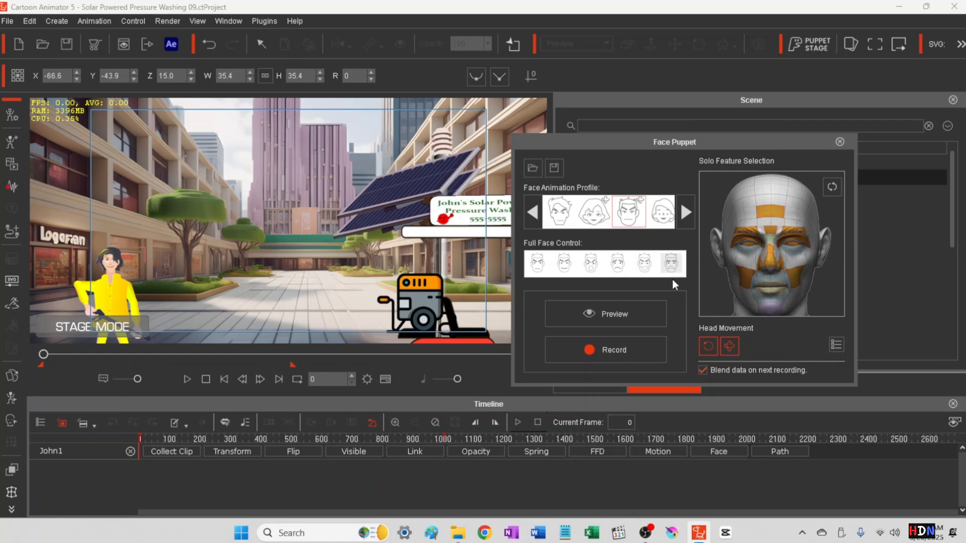
click(618, 263)
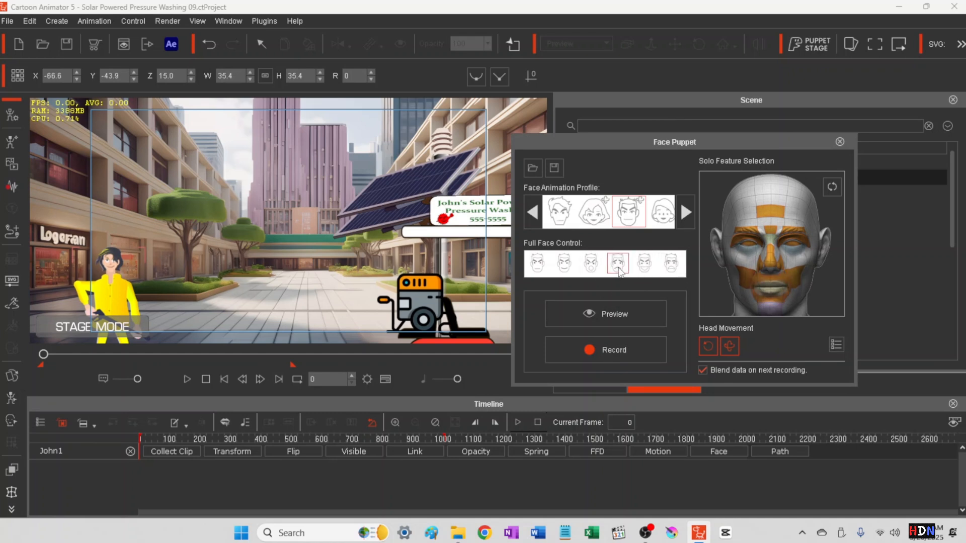
click(608, 315)
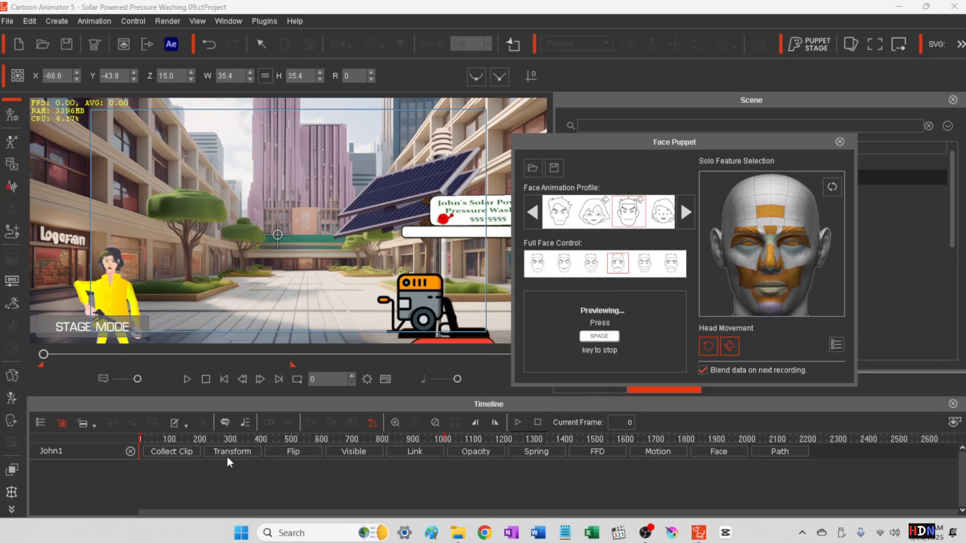
key(space)
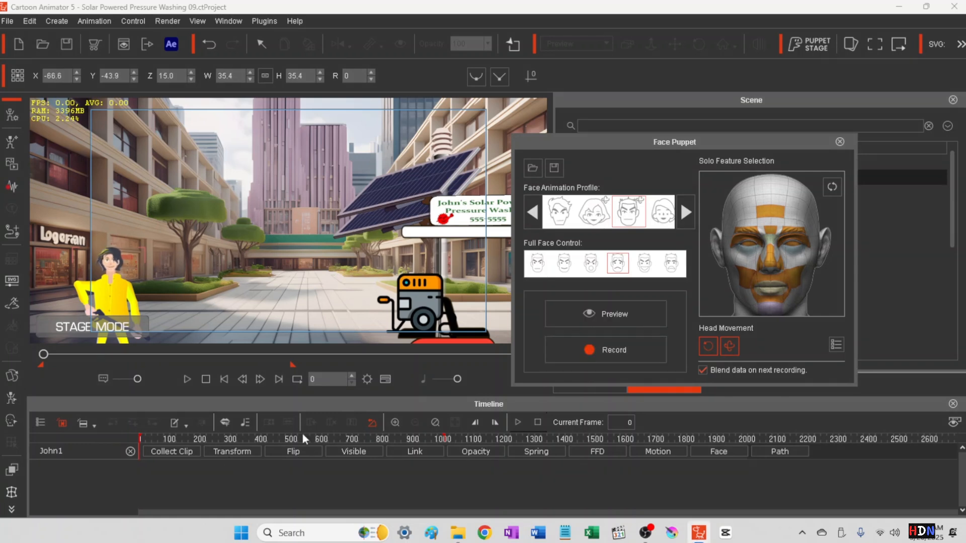
- Preview the third full-face control in Face Puppet on the actor
click(591, 266)
click(594, 317)
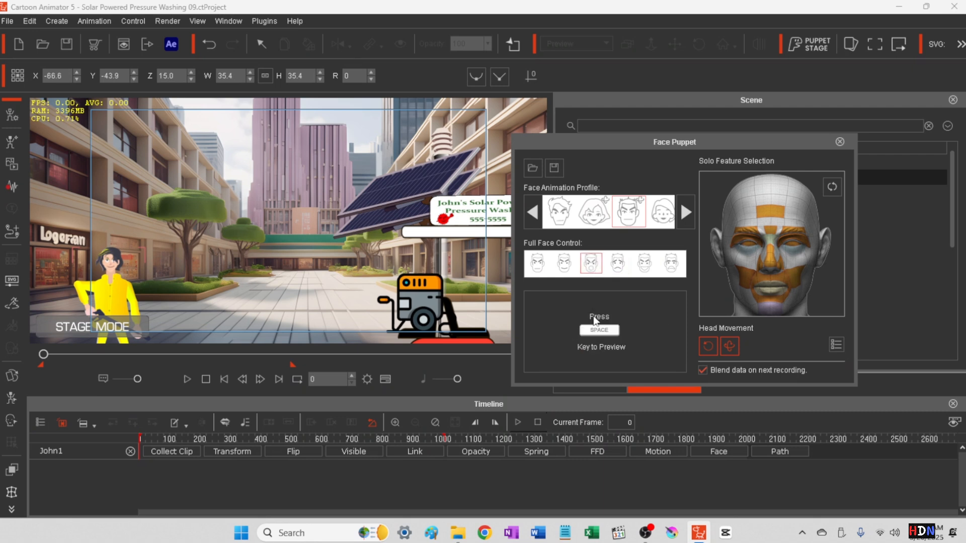
key(space)
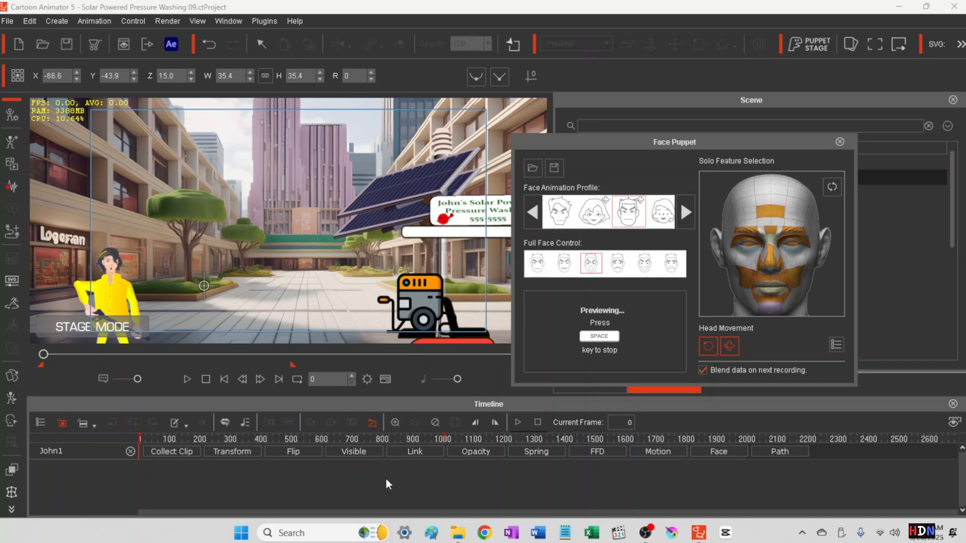
key(space)
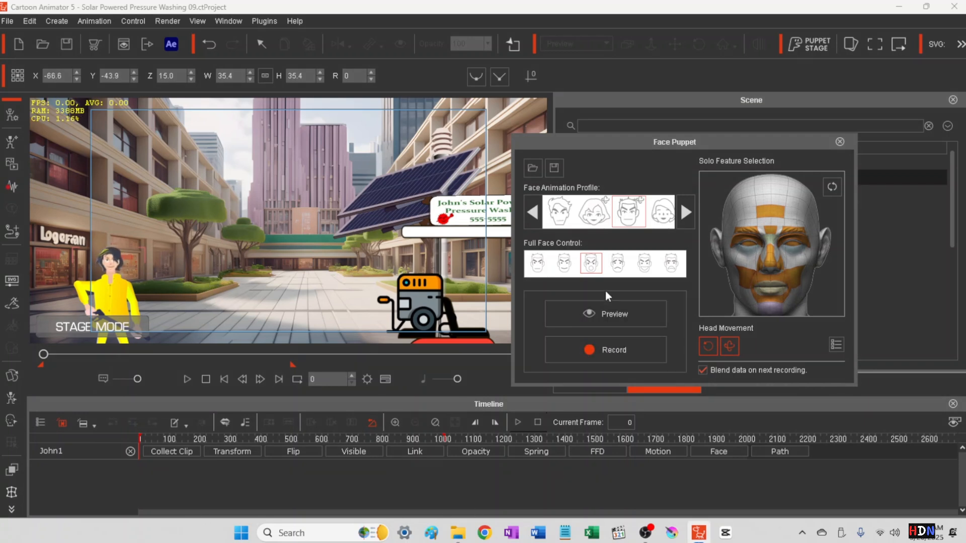
- Preview the Smiley full-face control in Face Puppet on the actor
click(563, 270)
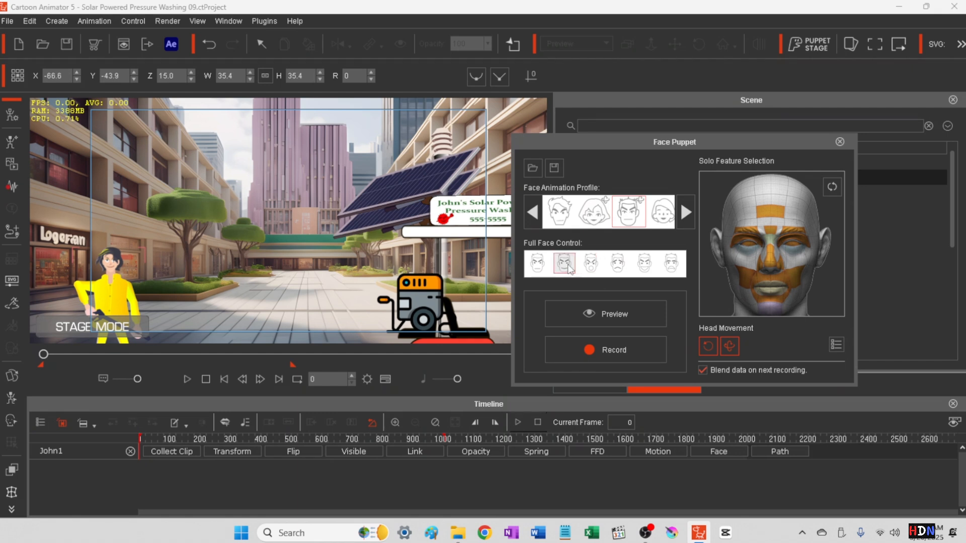
click(600, 316)
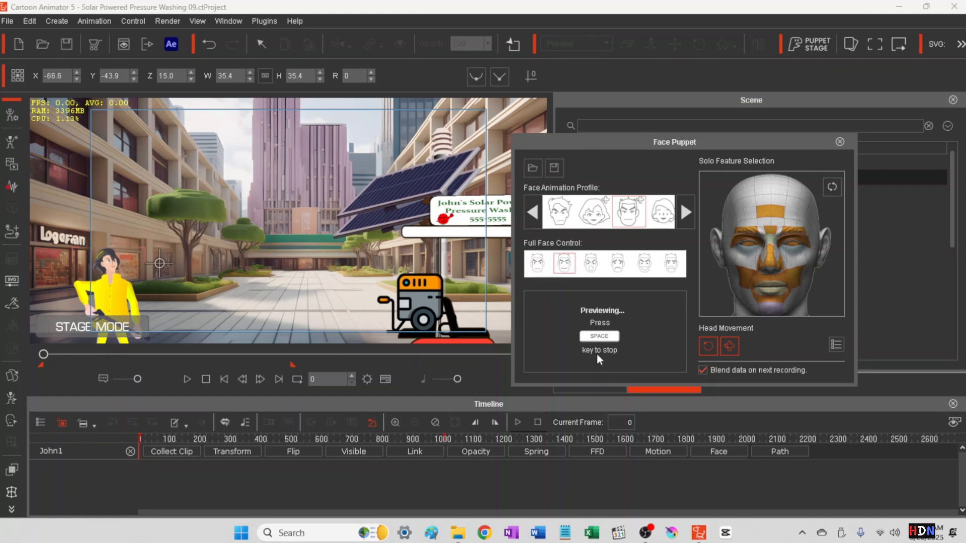
key(space)
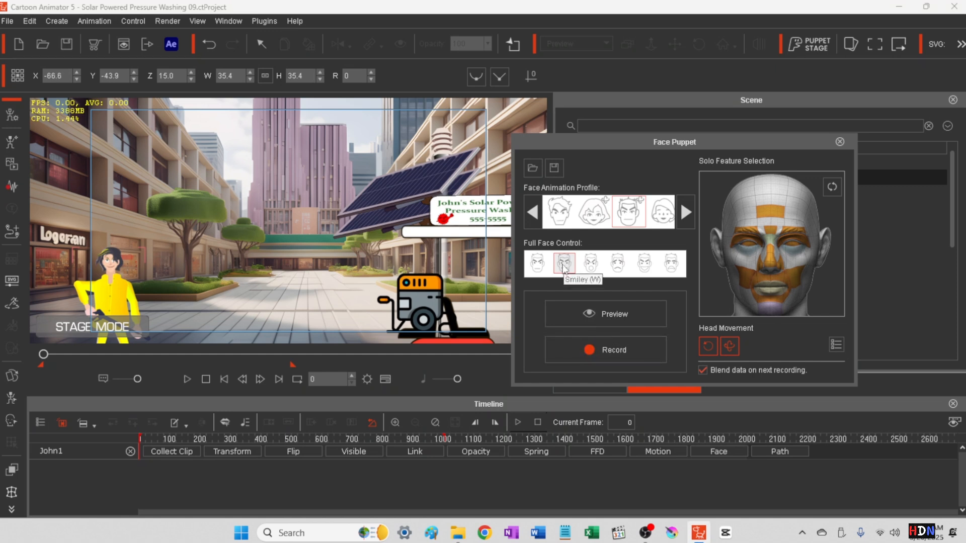
- Preview the first full-face control in Face Puppet on the actor
click(537, 263)
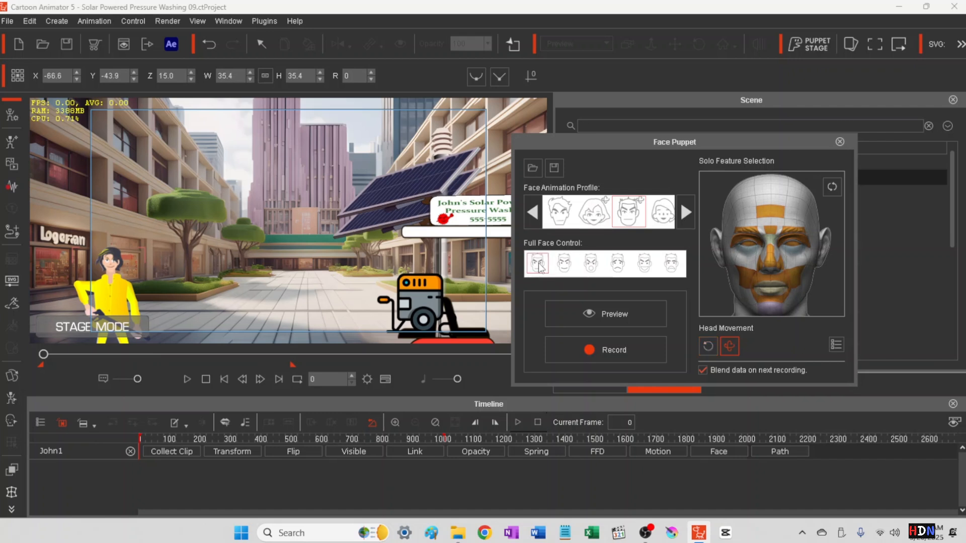
click(597, 309)
key(space)
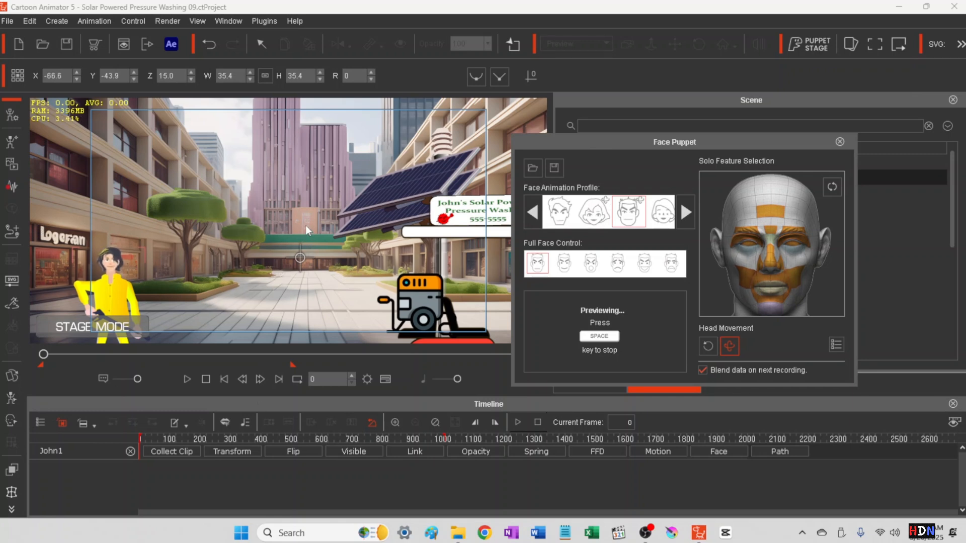
key(space)
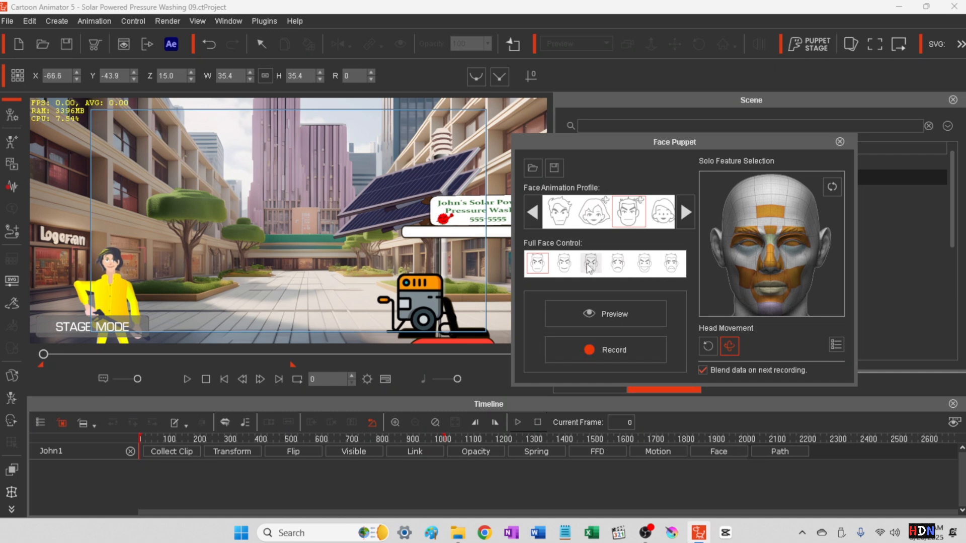
- Select the fourth full-face control again, switch to the fifth one, and preview it on the actor
click(617, 263)
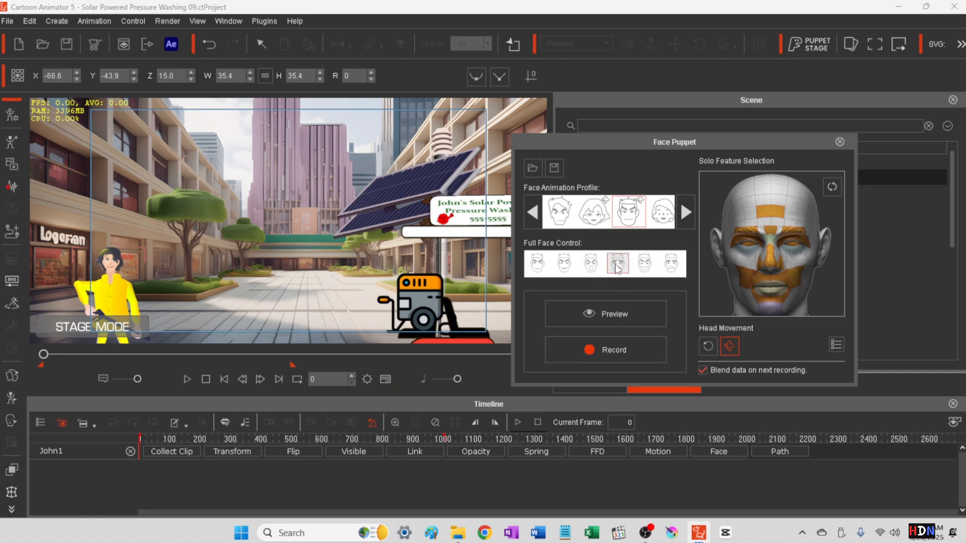
click(604, 313)
click(644, 265)
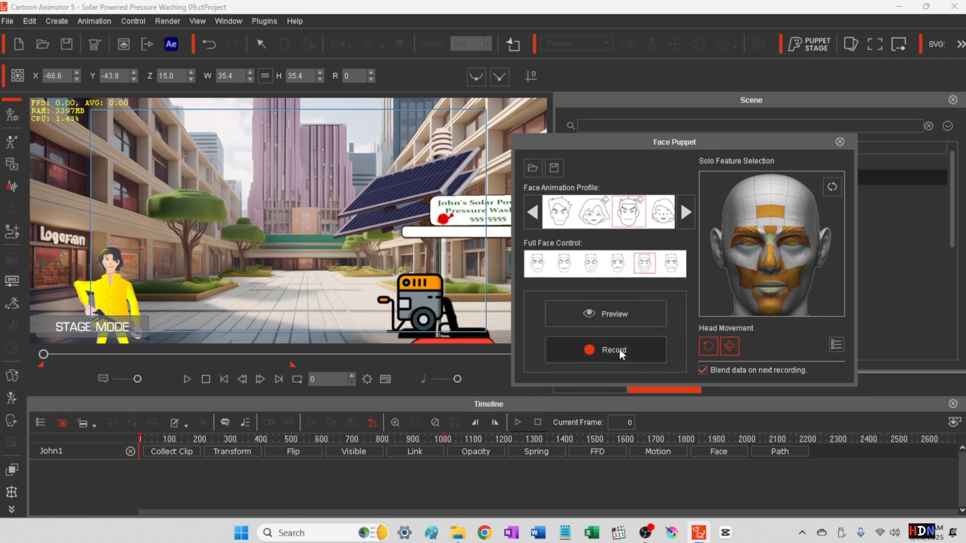
click(605, 312)
key(space)
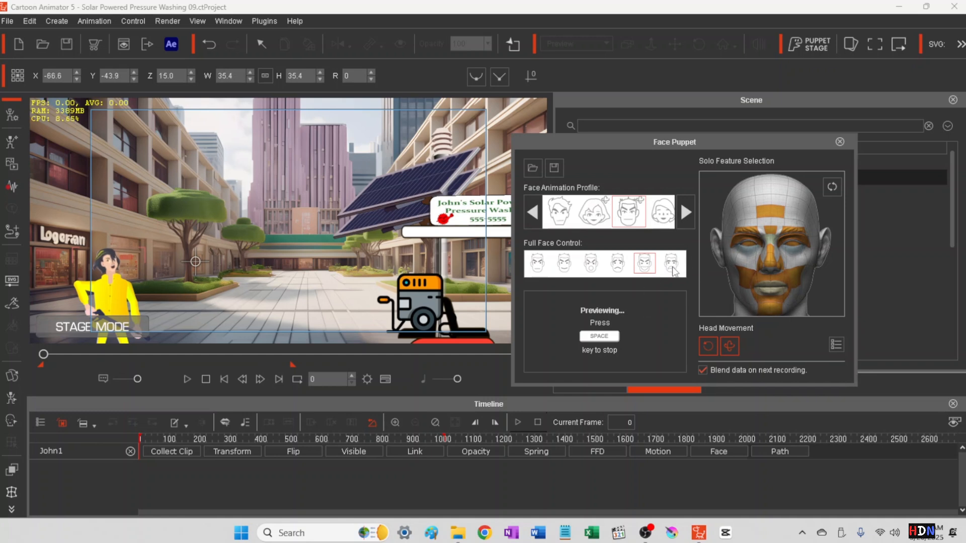
- Preview the sixth full-face control in Face Puppet on the actor, and preview the fifth one again for comparison
key(space)
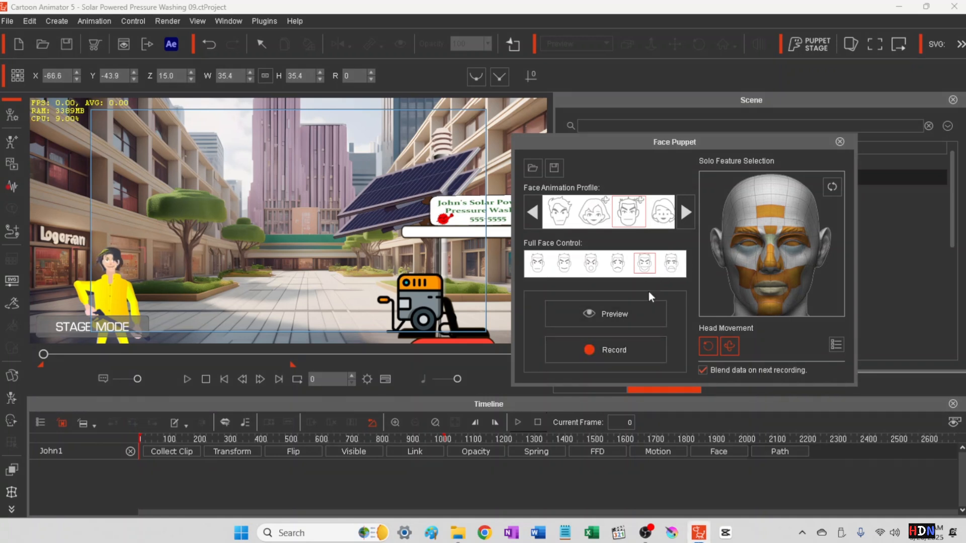
click(672, 270)
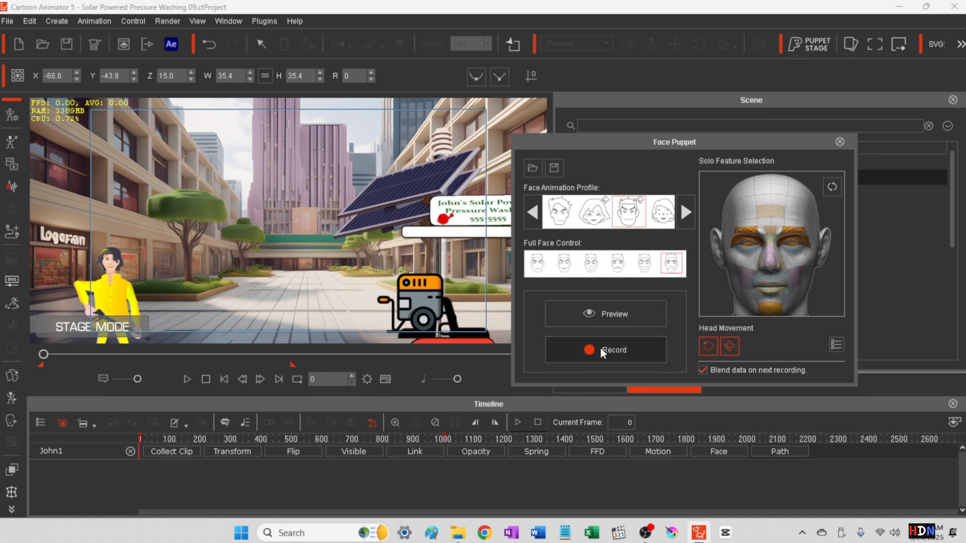
click(599, 318)
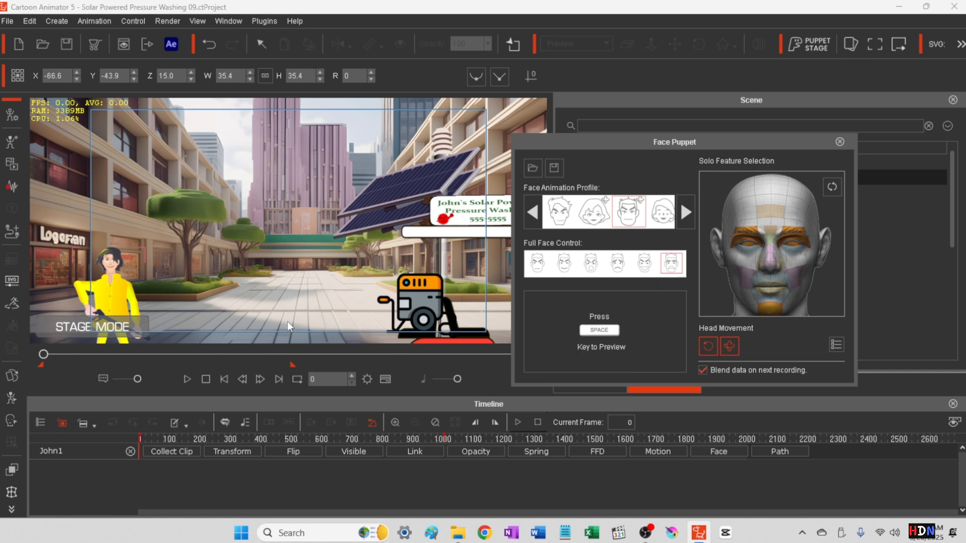
key(space)
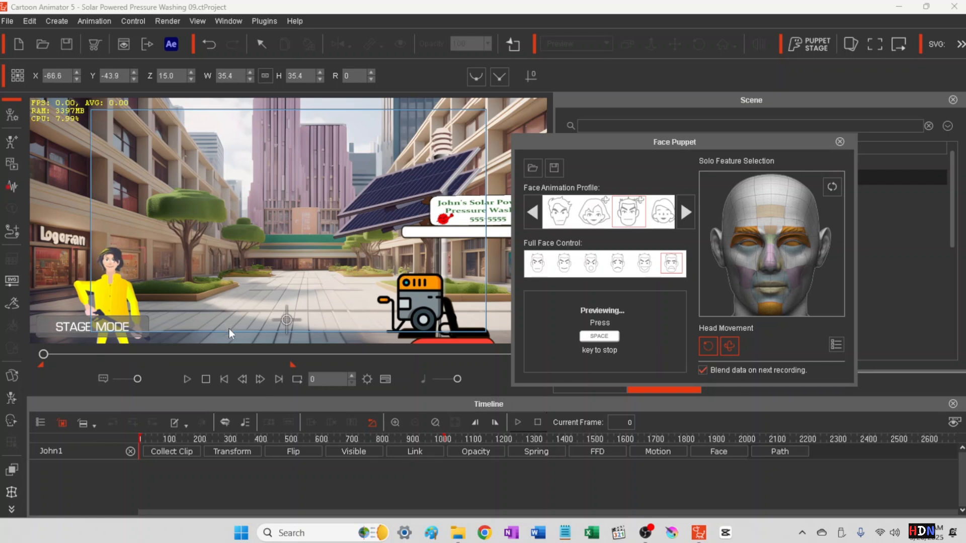
click(646, 270)
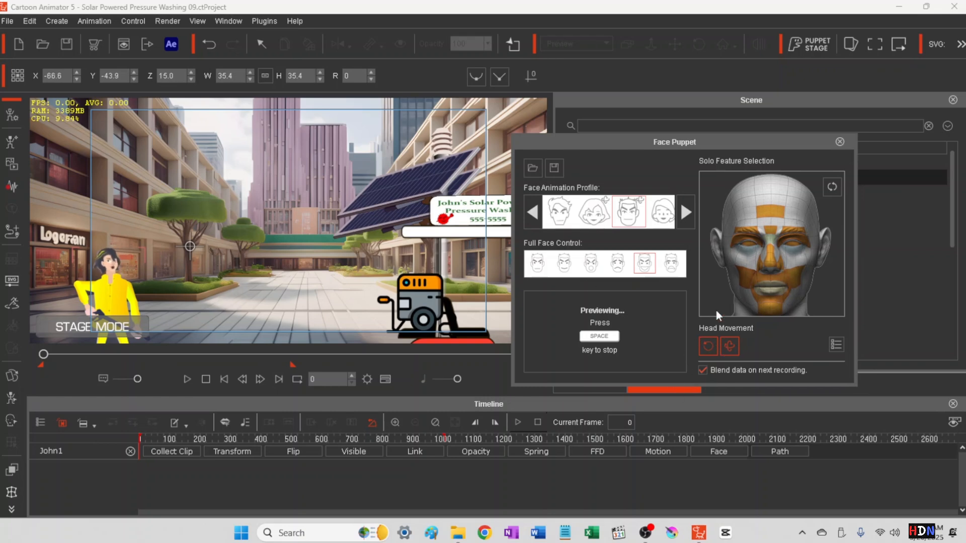
key(space)
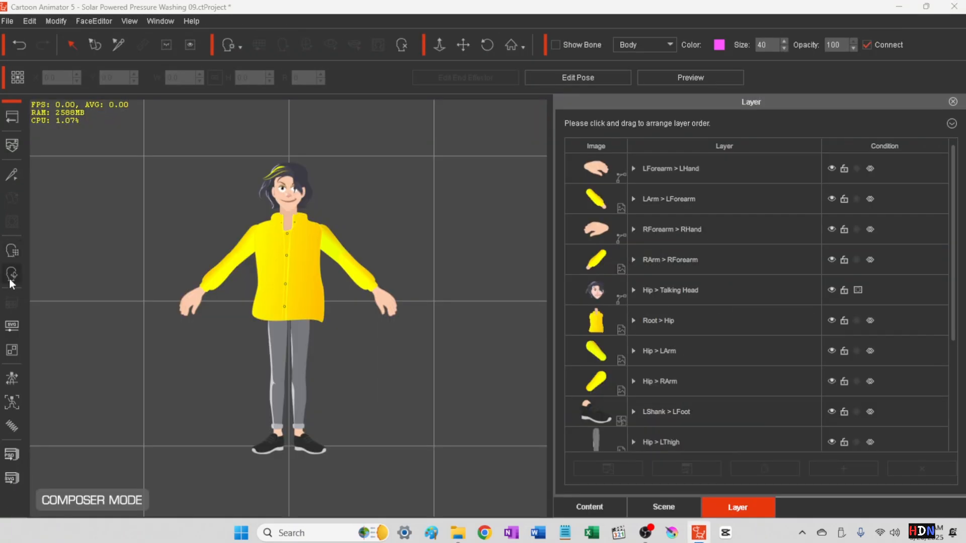
- Start the 360 Head Creator on the character's head, look through its Deform and Sprite modes, and return to Transform mode
click(11, 276)
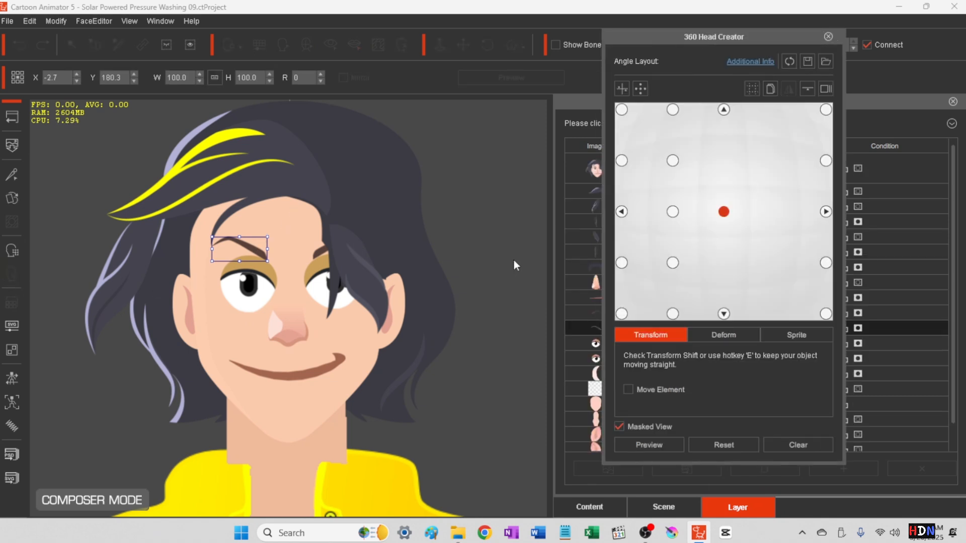
click(717, 337)
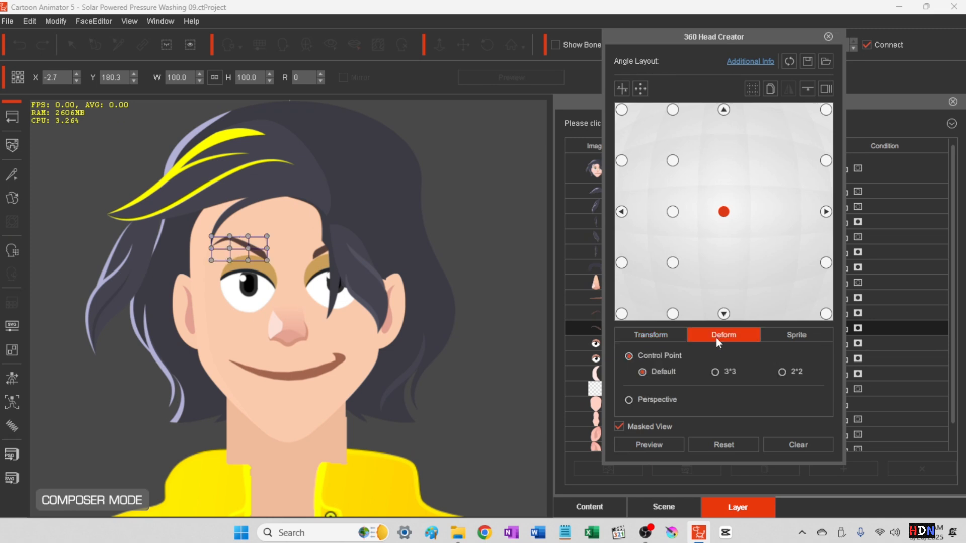
click(783, 335)
click(645, 336)
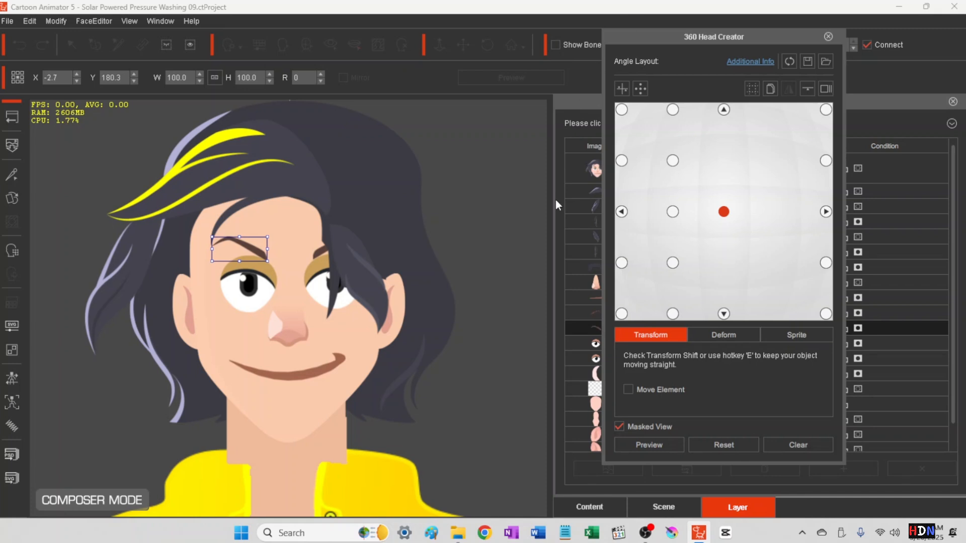
- Examine the head and the selected eyebrow at several upward-looking, left-facing and right-facing angles in the 360 Head Creator
click(622, 109)
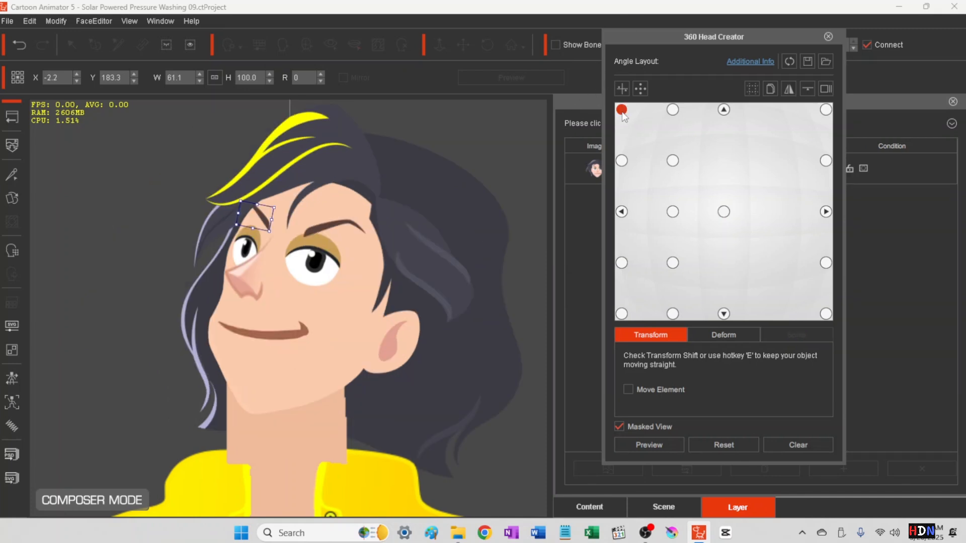
click(675, 109)
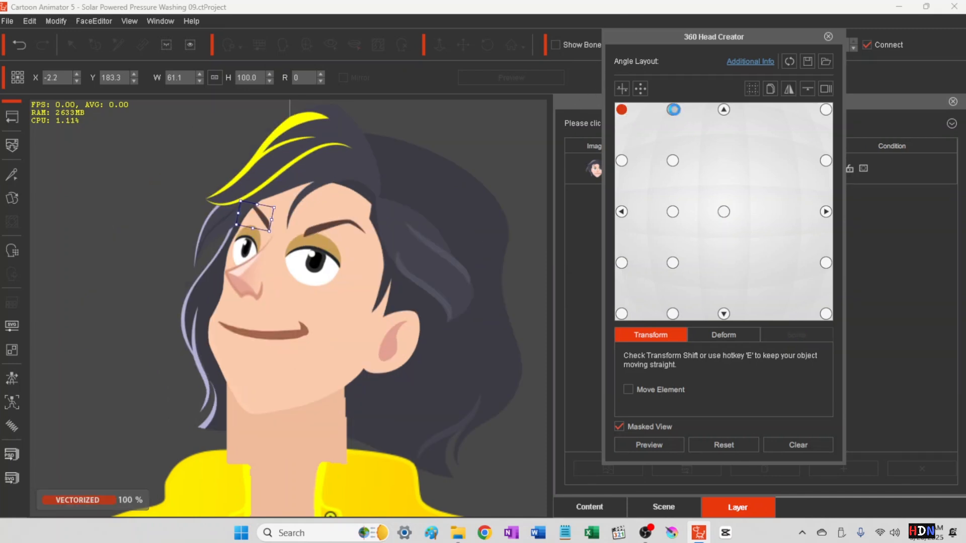
click(826, 109)
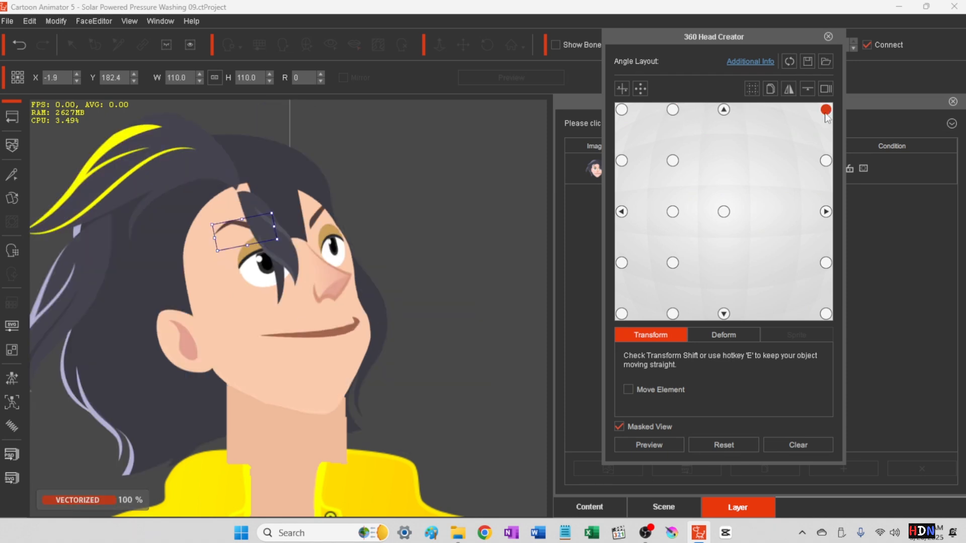
click(622, 160)
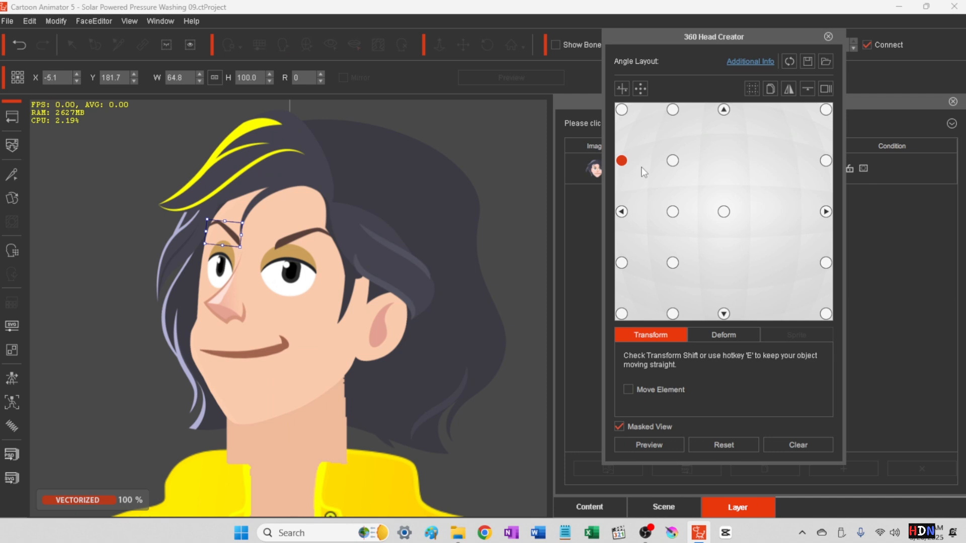
click(673, 160)
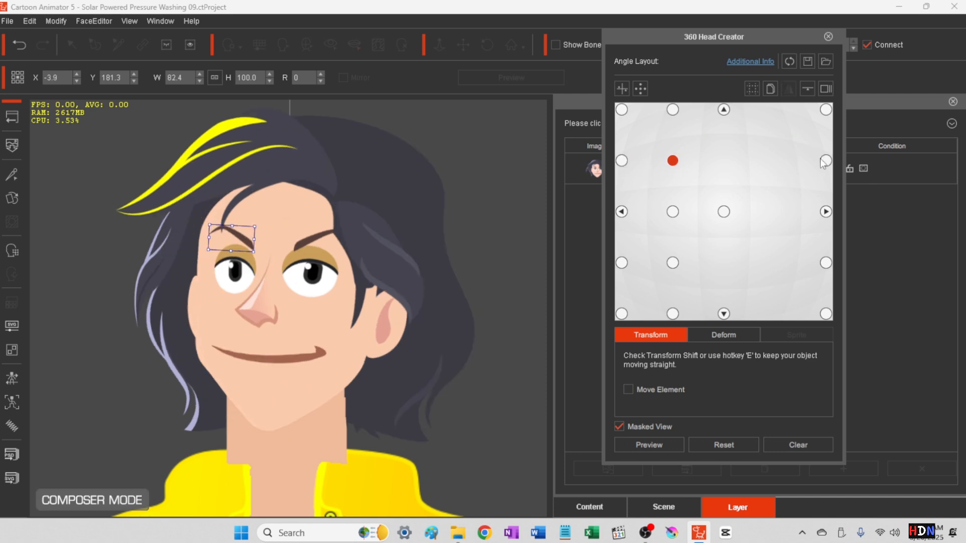
click(825, 262)
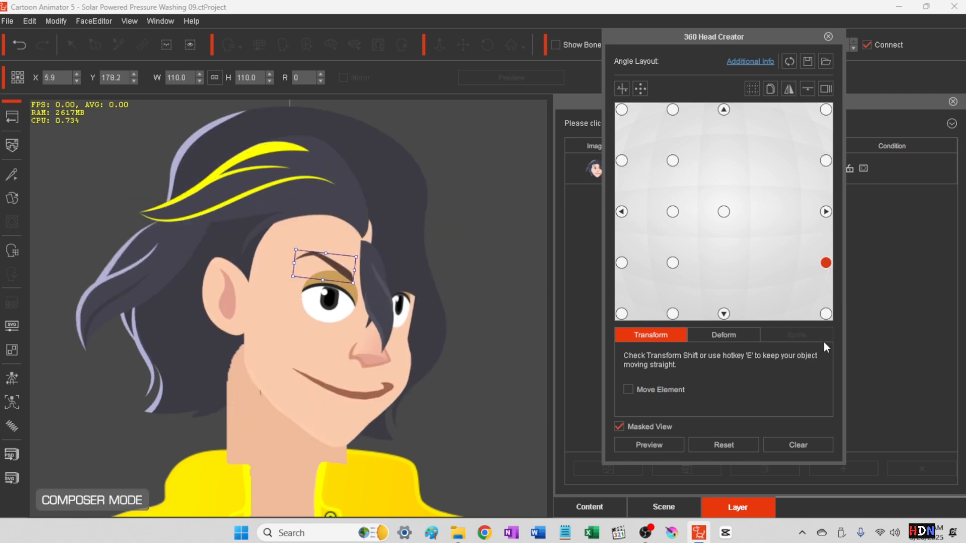
- At the lowest right-facing head angle, move the eyebrow slightly upward to Y 176.7
click(826, 313)
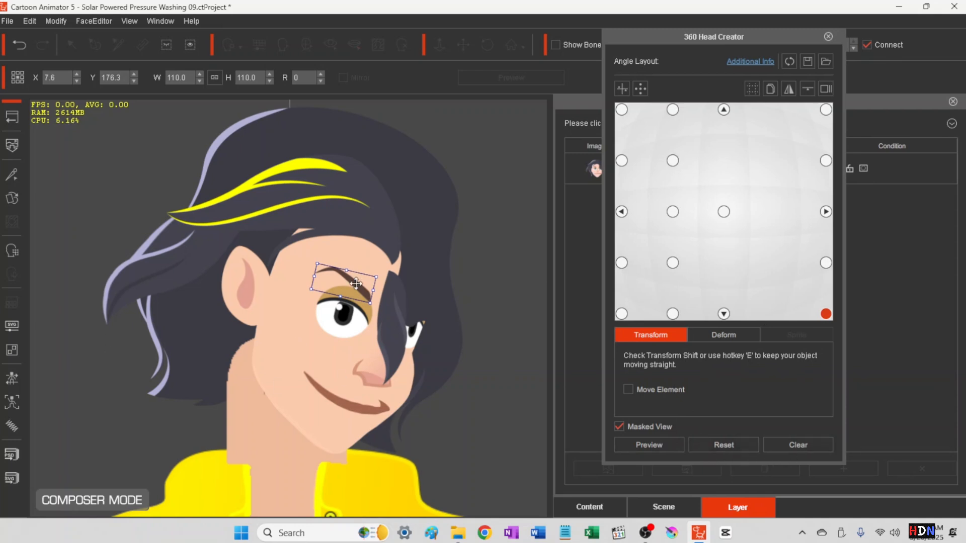
drag(355, 284, 362, 283)
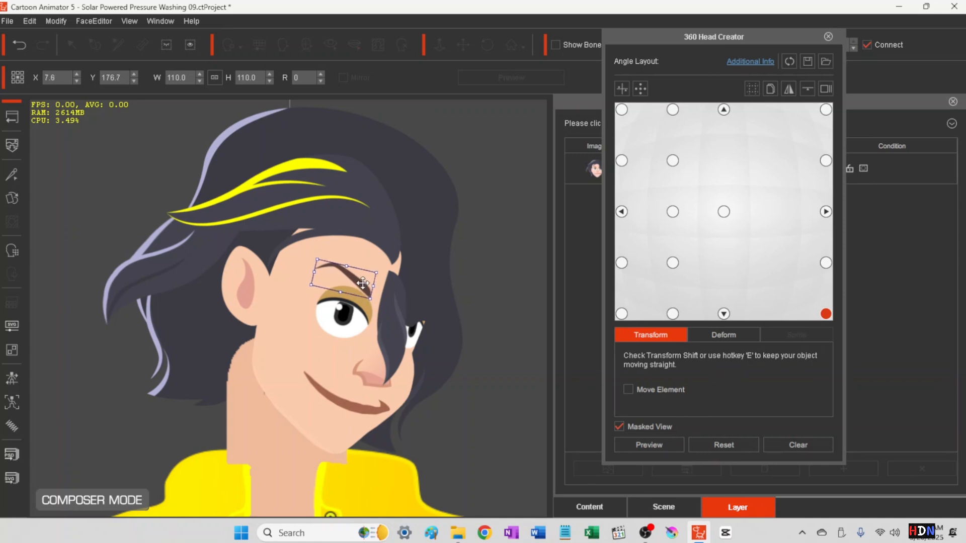
- Select the mouth and scale it to 100.5 at the far-left head angle just above the lowest one
click(622, 262)
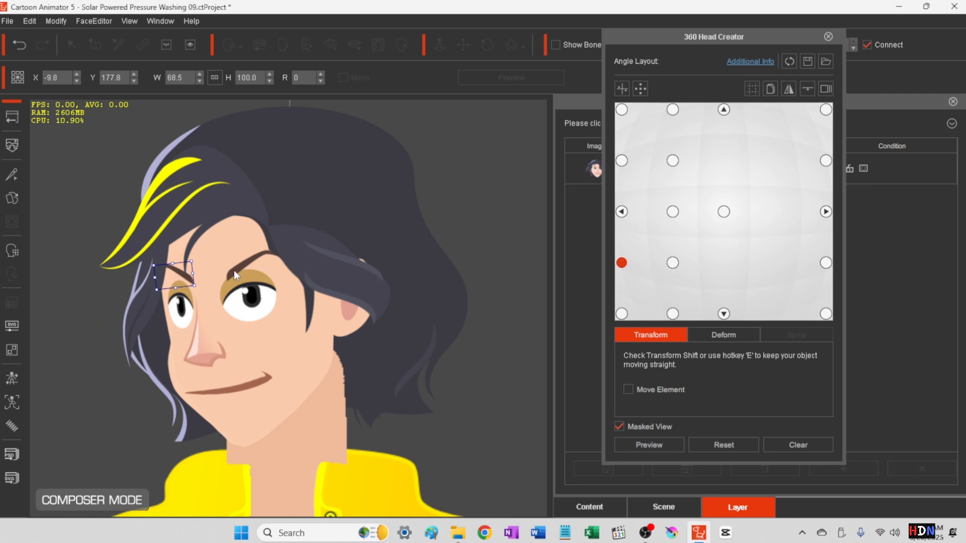
click(174, 275)
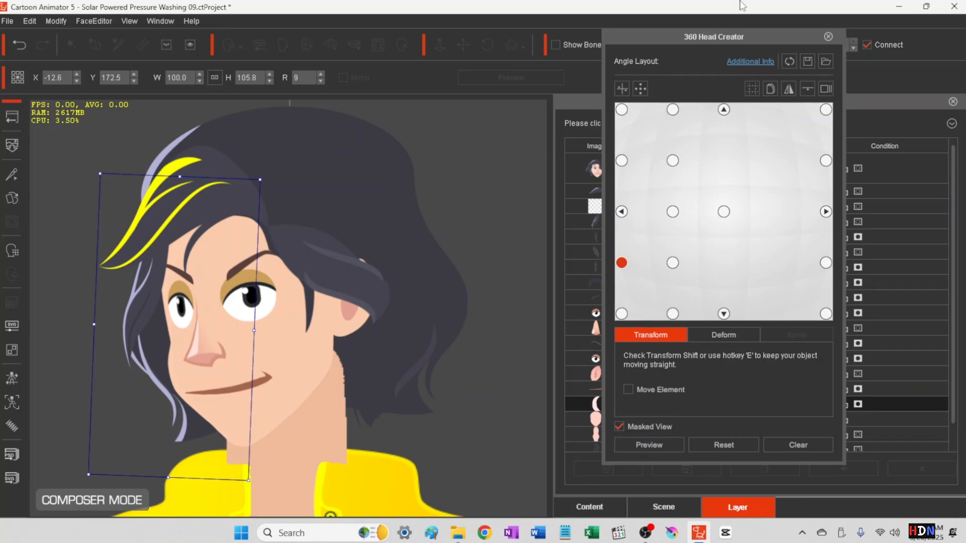
mouse_move(725, 39)
mouse_down()
mouse_move(735, 63)
mouse_move(964, 108)
mouse_move(937, 38)
mouse_move(740, 50)
mouse_up()
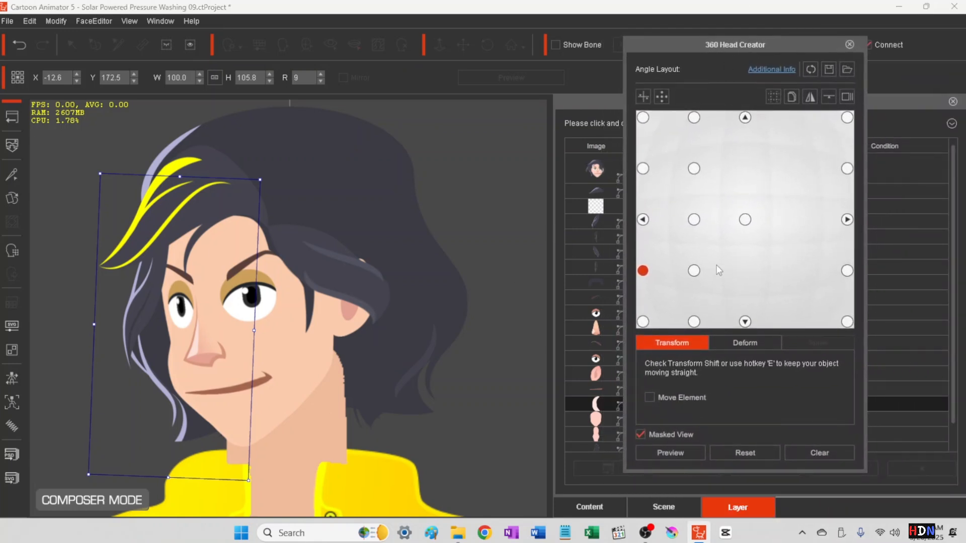
click(643, 322)
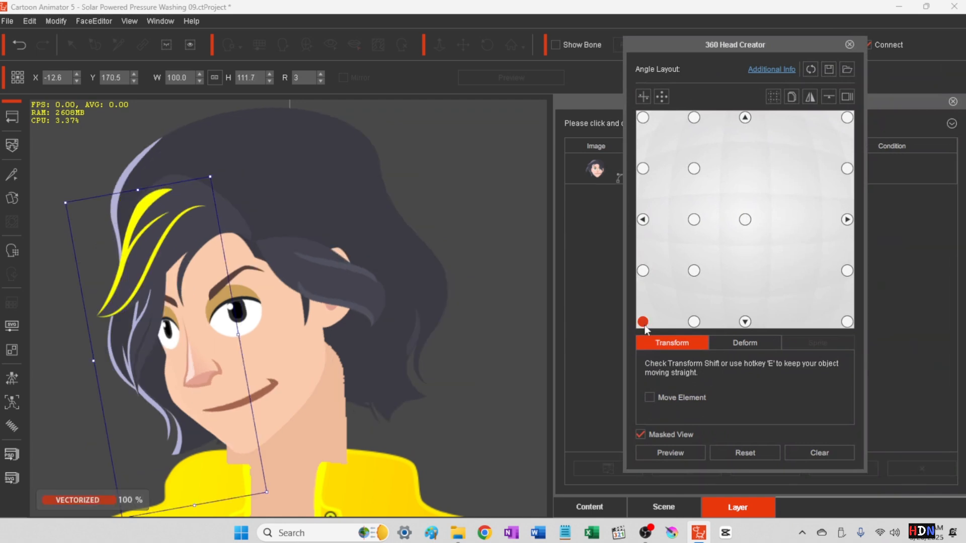
click(267, 393)
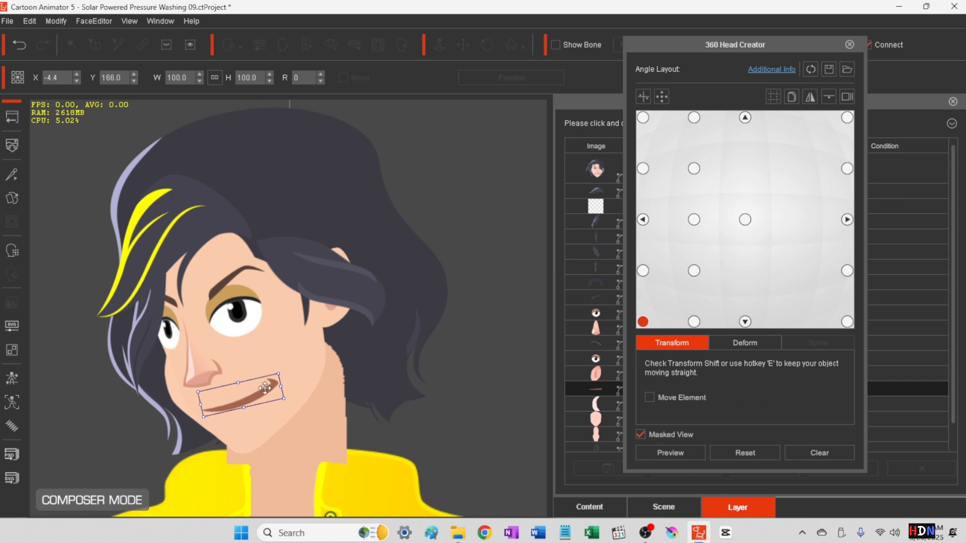
click(693, 321)
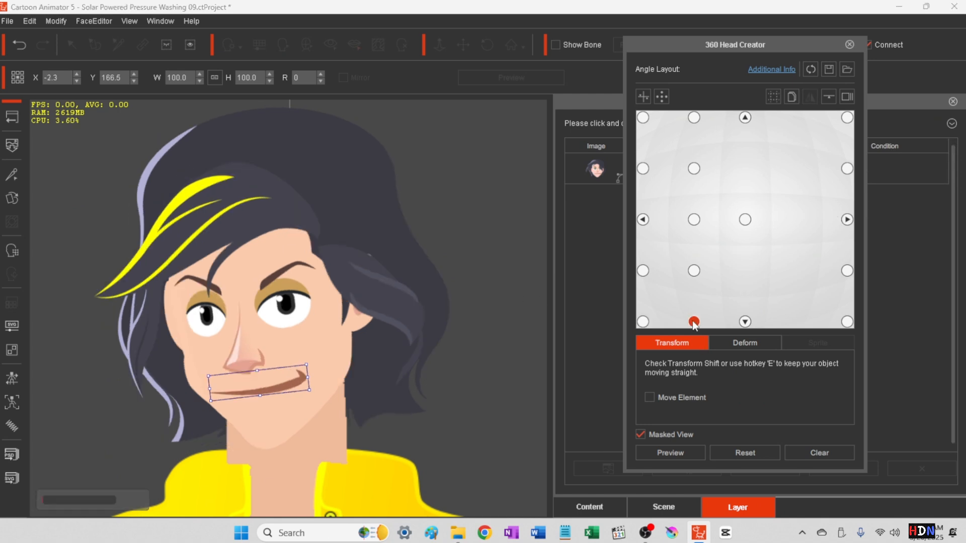
click(693, 270)
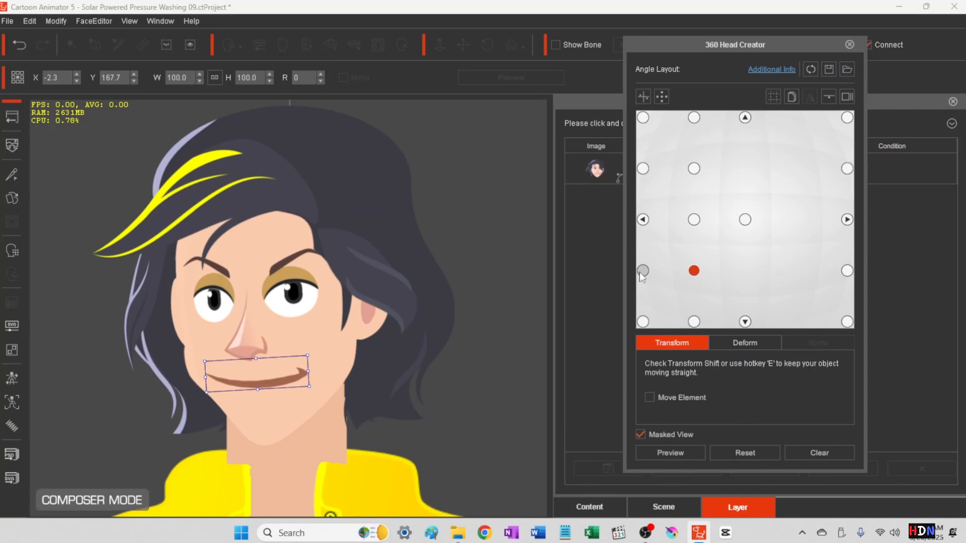
click(643, 271)
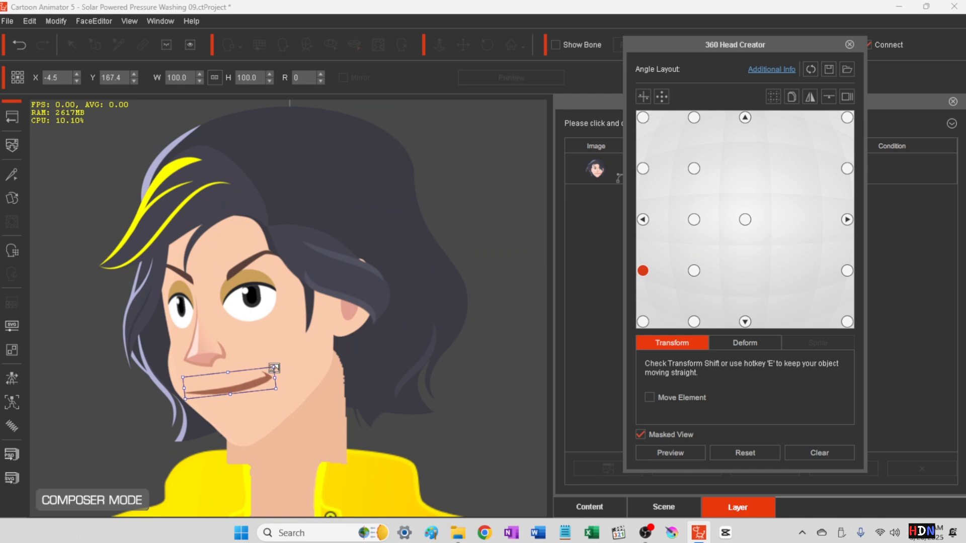
mouse_move(274, 368)
mouse_down()
mouse_move(270, 358)
mouse_move(273, 369)
mouse_up()
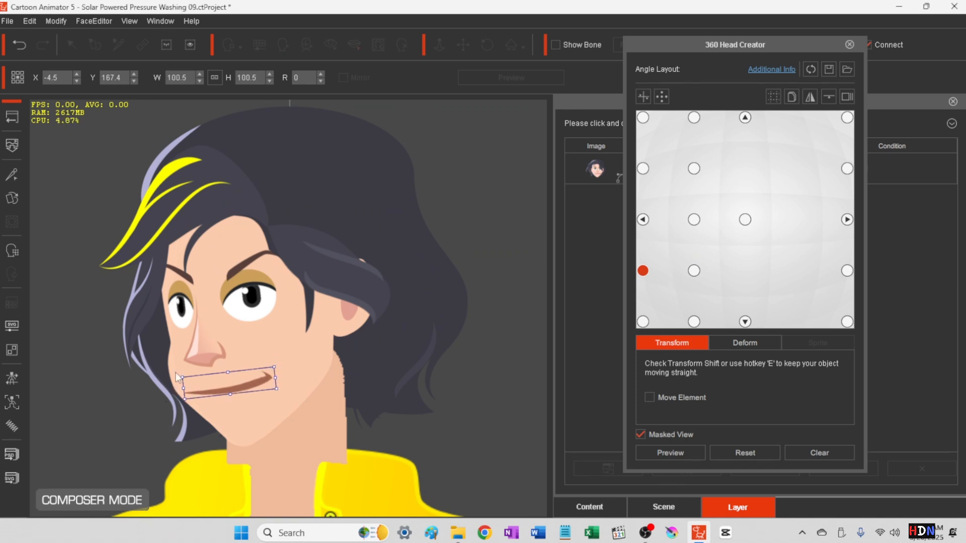
- Examine the mouth's shape and position across the upper and lower left-facing head angles
click(642, 118)
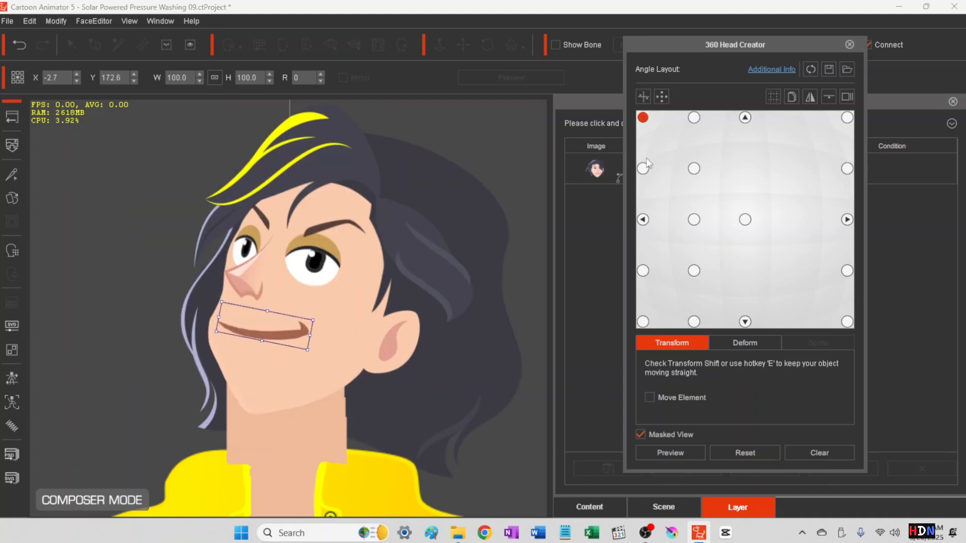
click(694, 118)
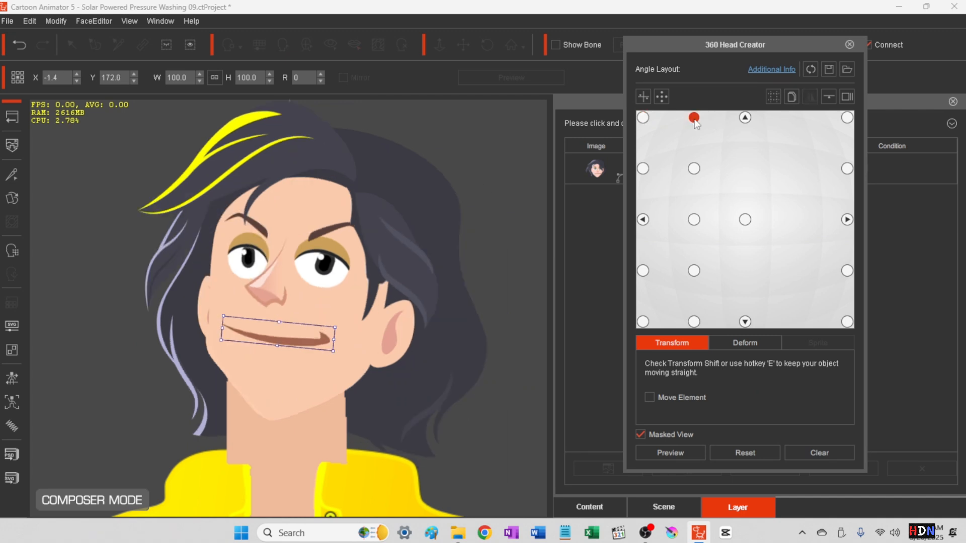
click(694, 170)
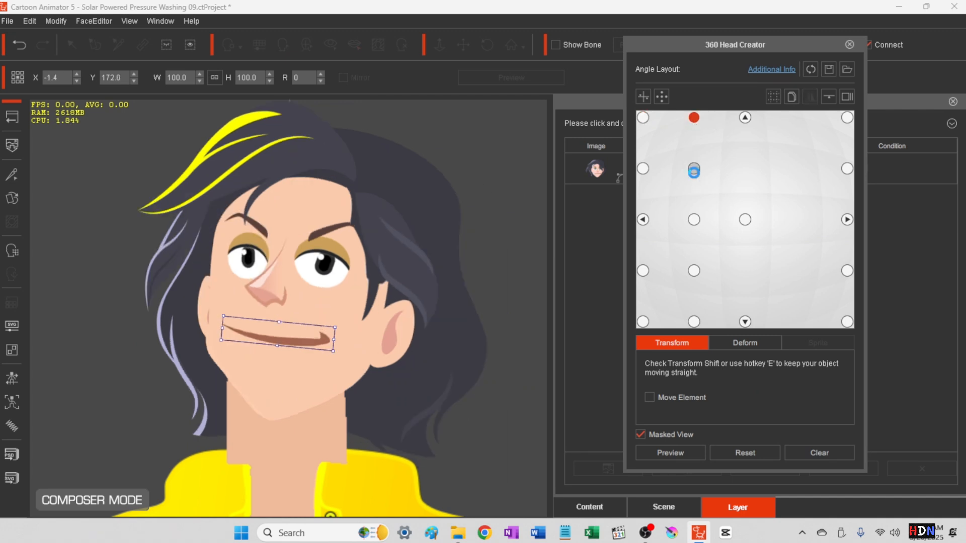
click(643, 169)
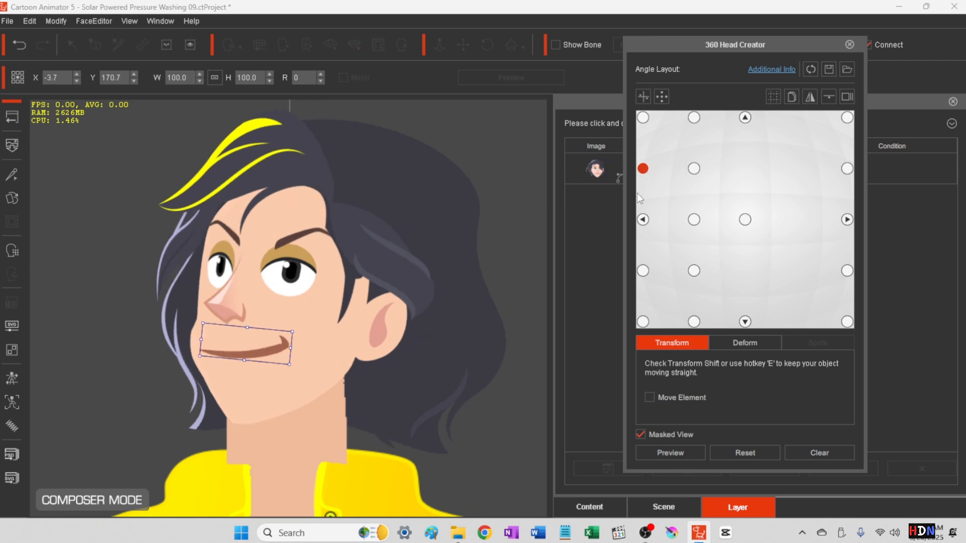
click(642, 272)
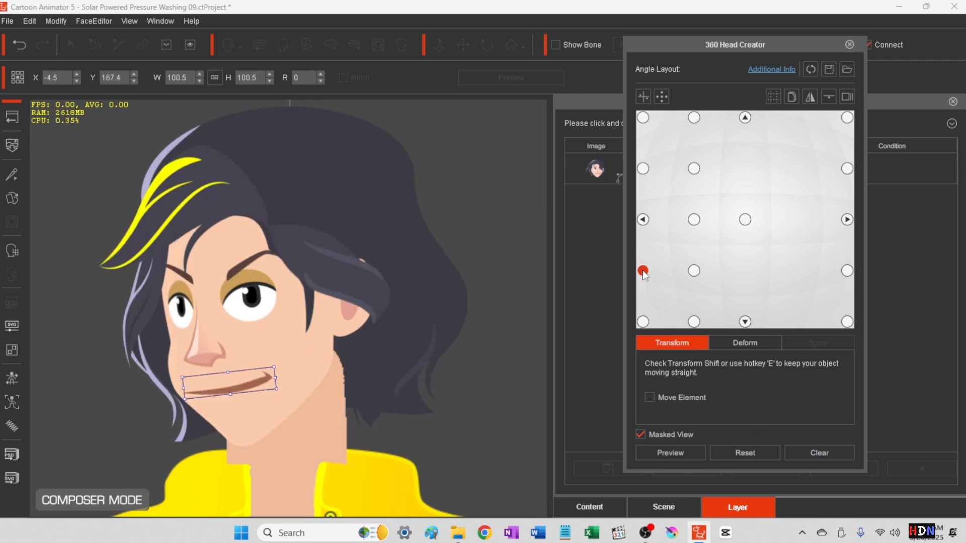
click(644, 323)
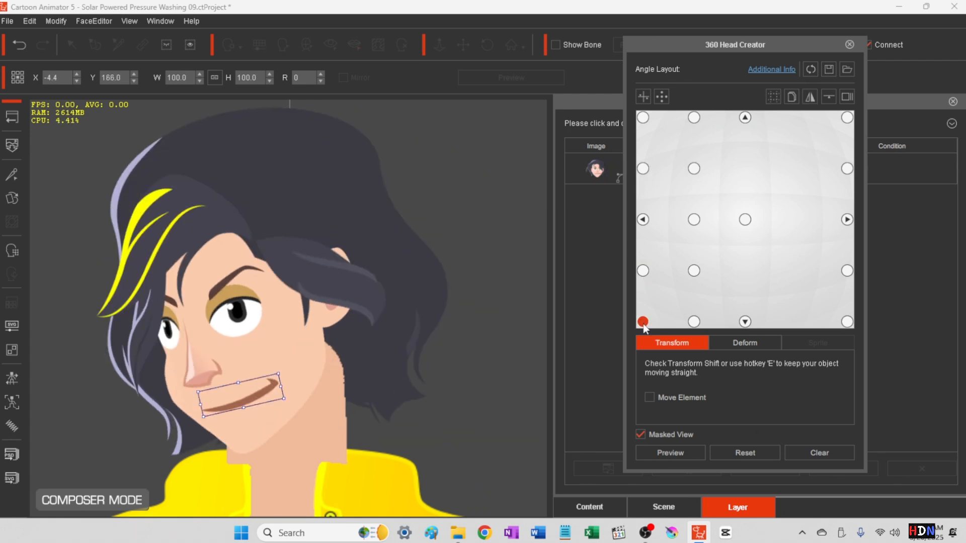
click(693, 321)
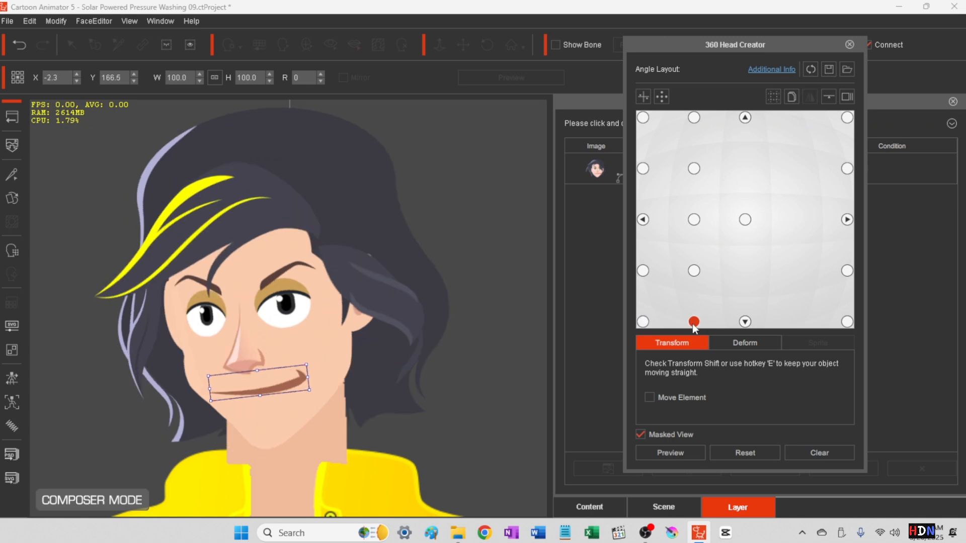
- Go to the lowest right-facing head angle and show the mouth's default control points in Deform mode
click(847, 321)
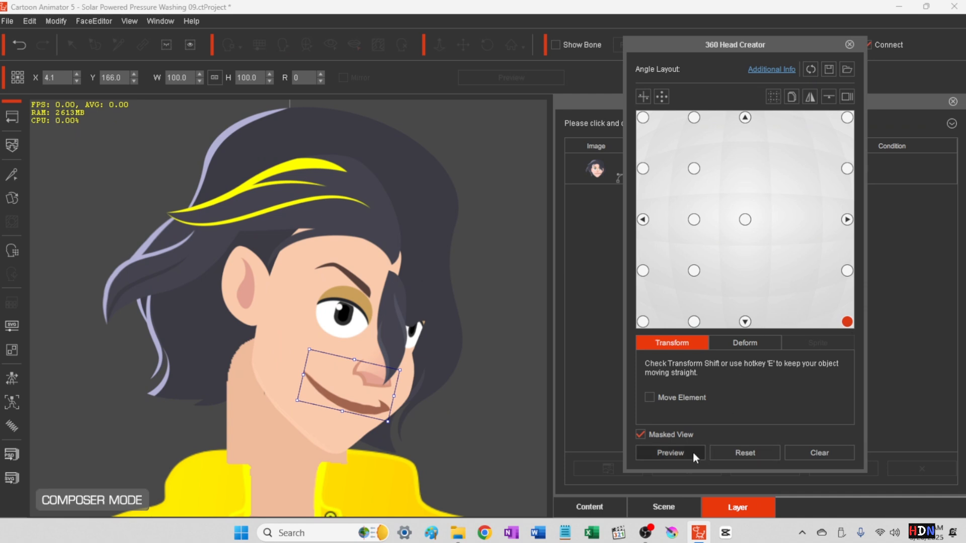
click(741, 346)
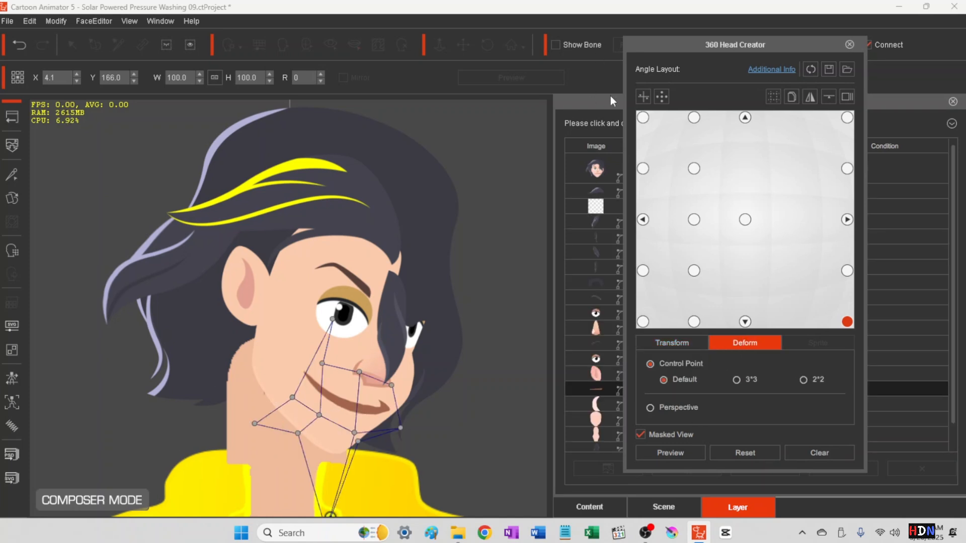
- Raise both mouth corners at the highest far-left head angle and the ear-side corner at the highest half-left angle
click(642, 118)
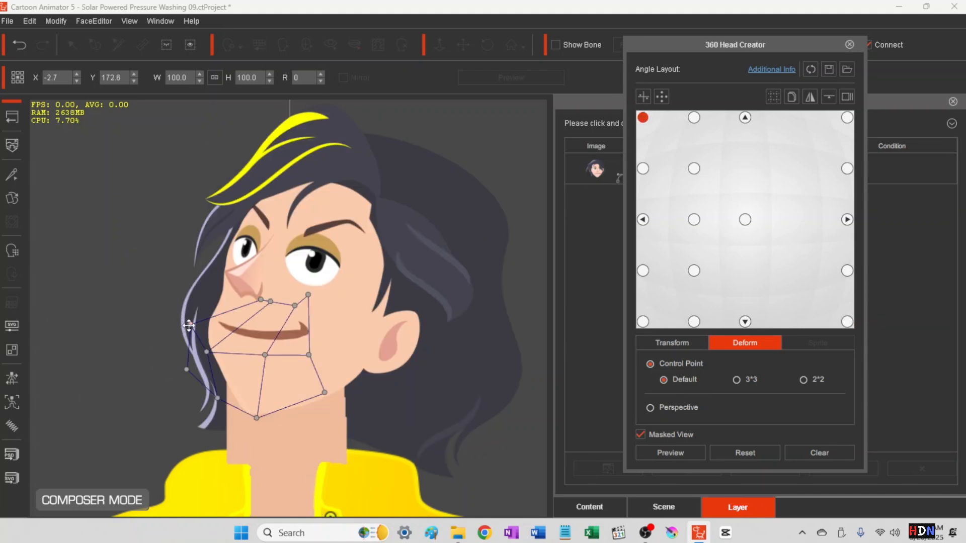
mouse_move(188, 322)
mouse_down()
mouse_move(190, 284)
mouse_move(184, 306)
mouse_up()
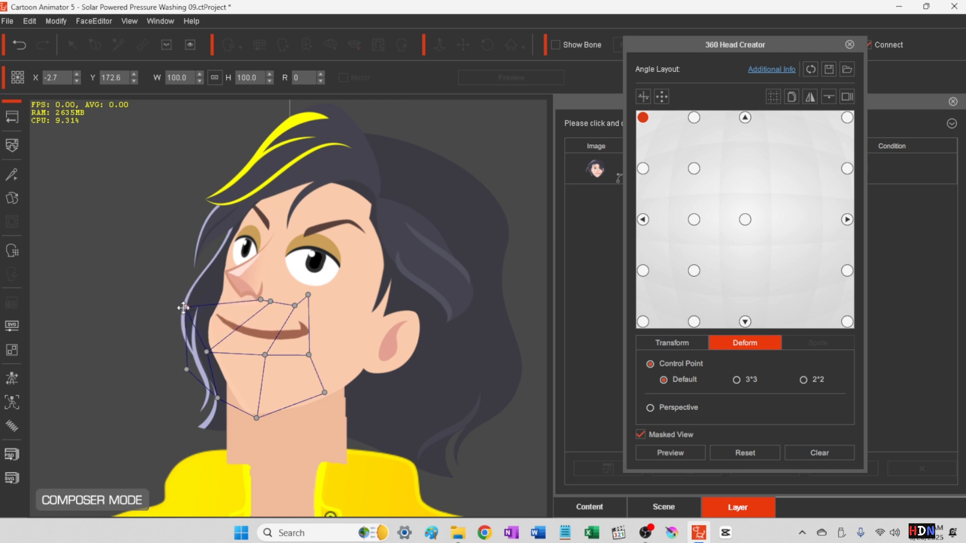
drag(309, 295, 318, 276)
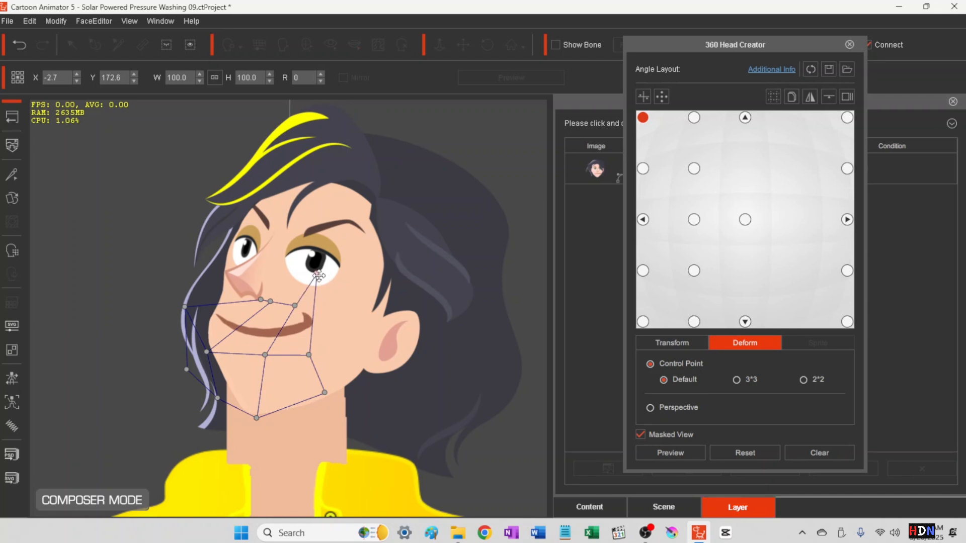
click(694, 117)
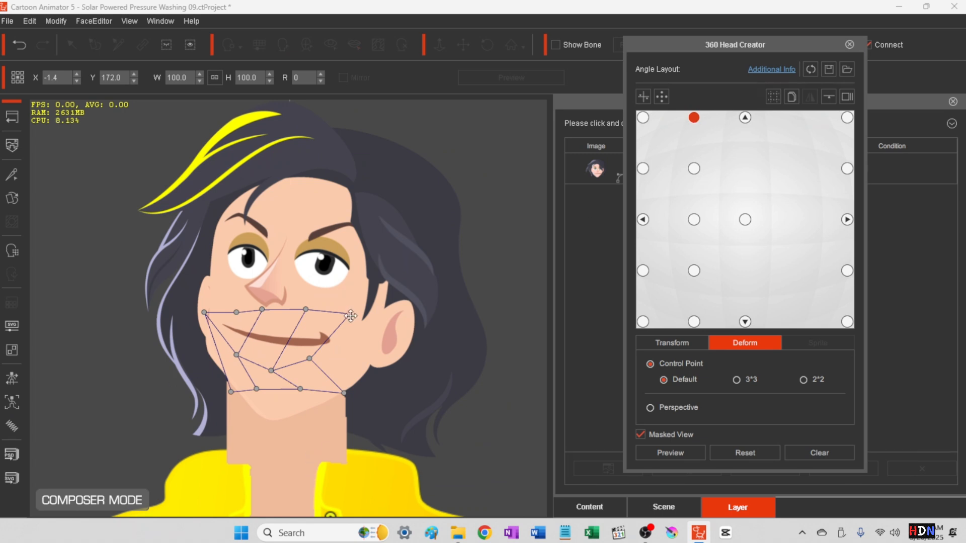
drag(353, 308, 352, 285)
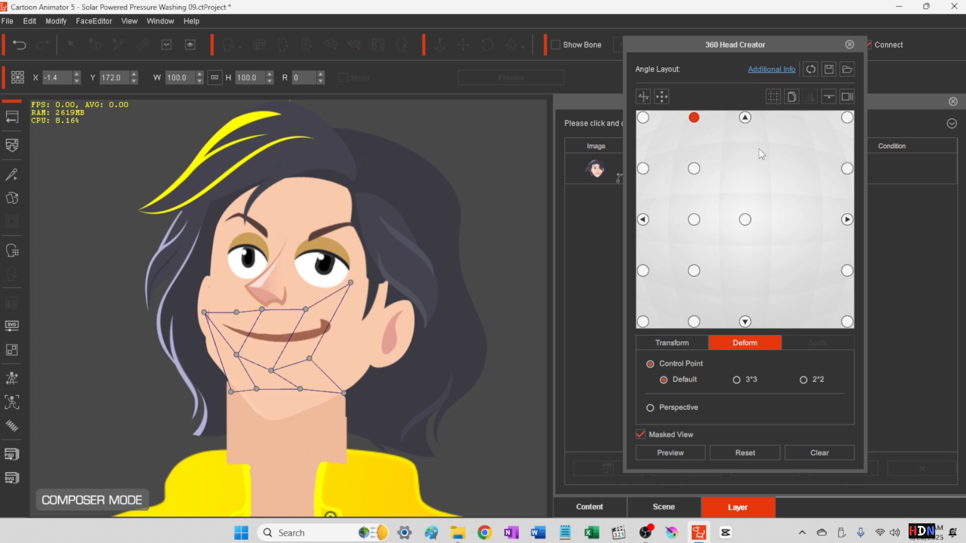
- Curve the mouth into a smile at the highest front-facing angle and raise its ear-side corner at the highest far-right angle
click(745, 119)
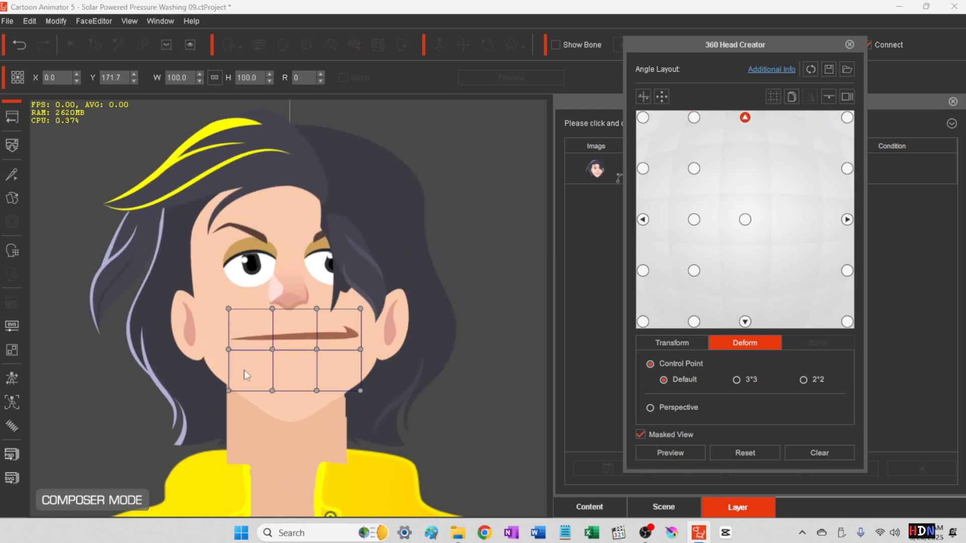
drag(228, 309, 217, 245)
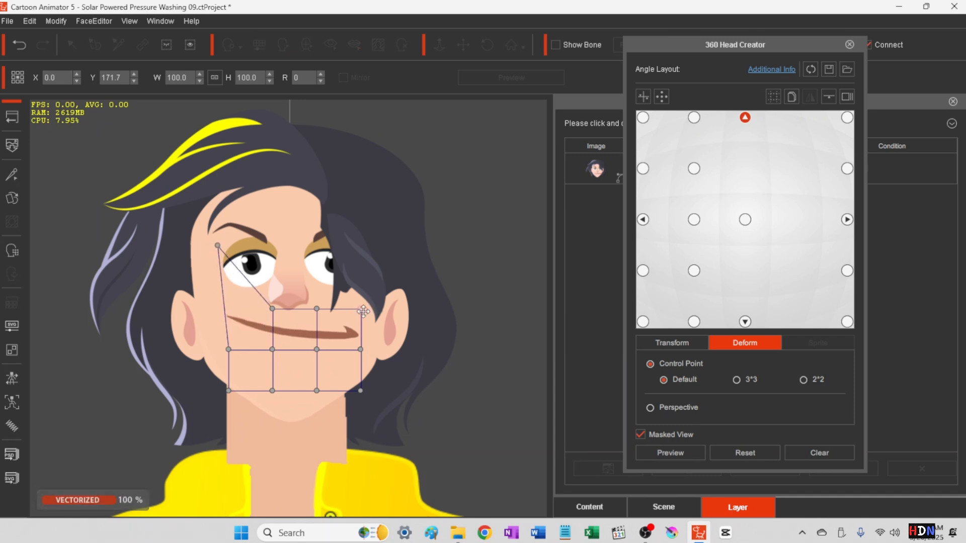
drag(361, 308, 363, 272)
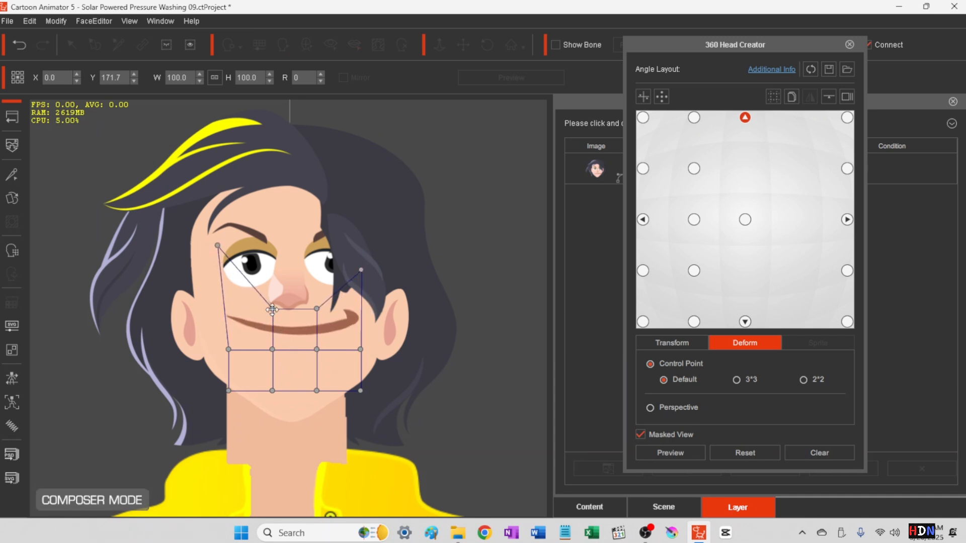
drag(272, 308, 296, 321)
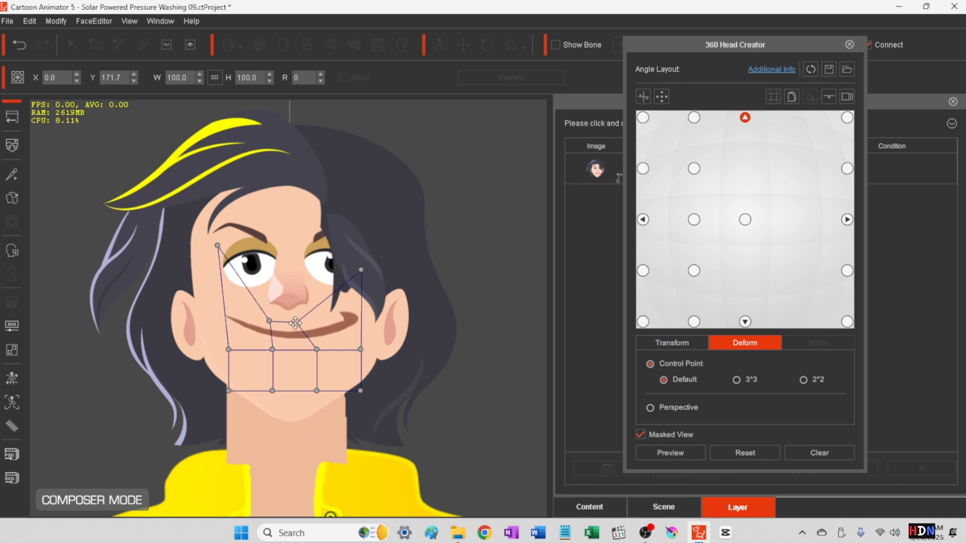
click(847, 119)
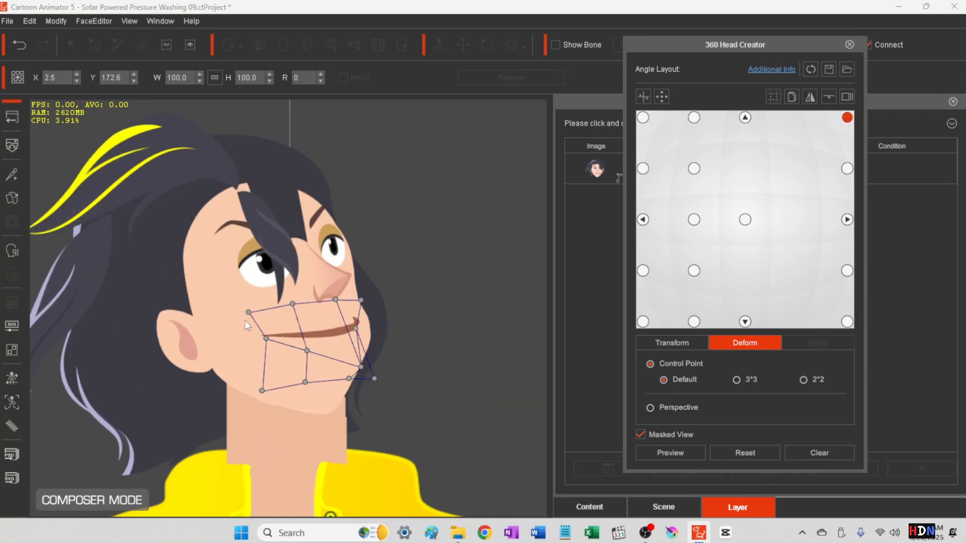
drag(248, 313, 248, 280)
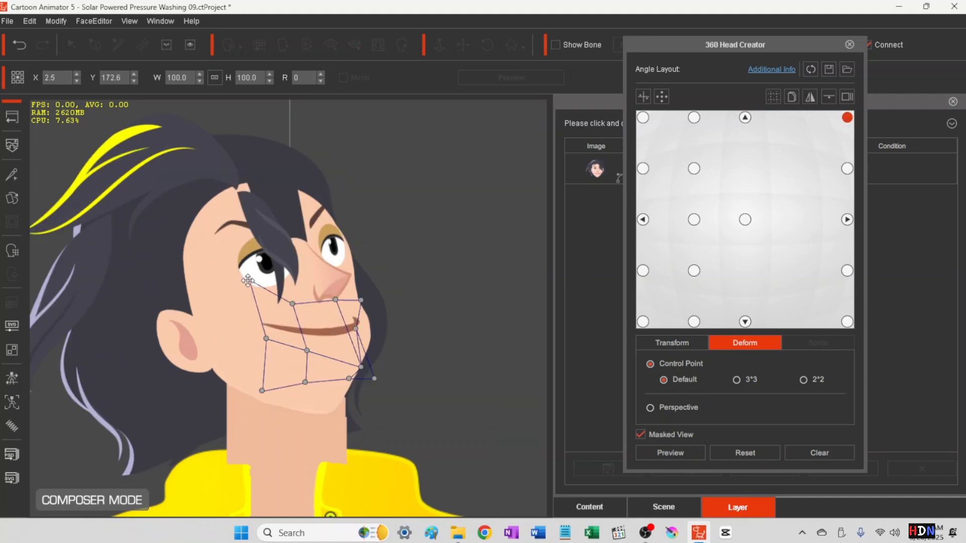
- At the far-left head angle one row above level, deform the mouth by lifting both corners into a smile
click(642, 170)
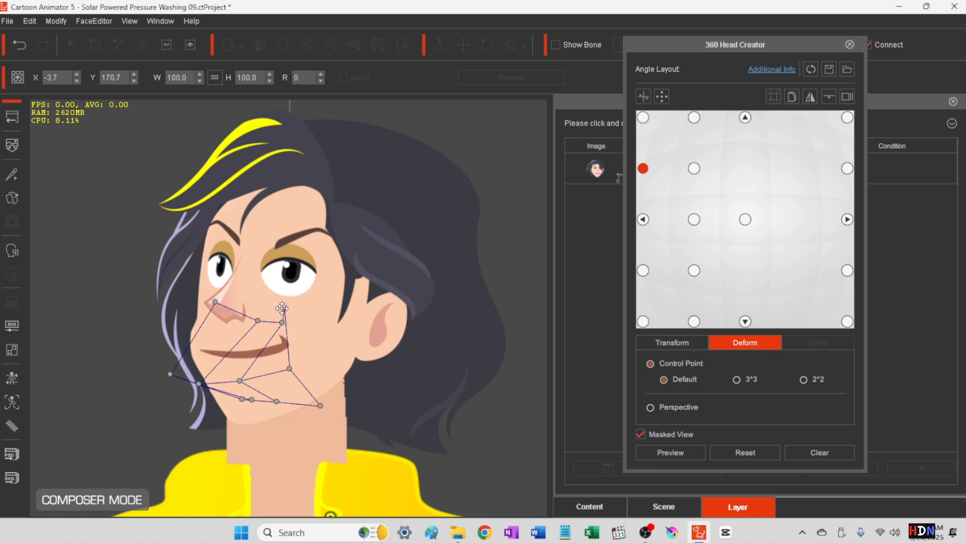
drag(284, 305, 295, 288)
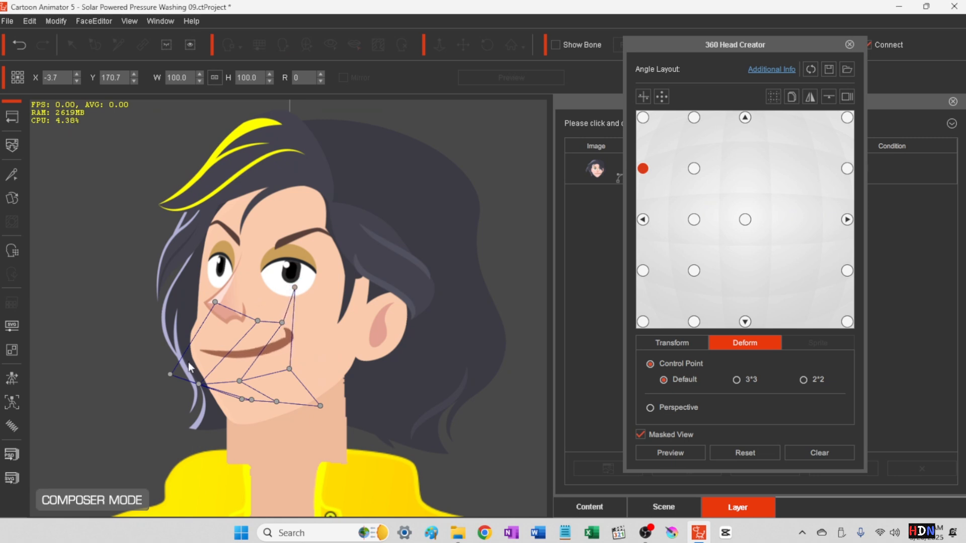
mouse_move(170, 374)
mouse_down()
mouse_move(153, 356)
mouse_move(165, 366)
mouse_up()
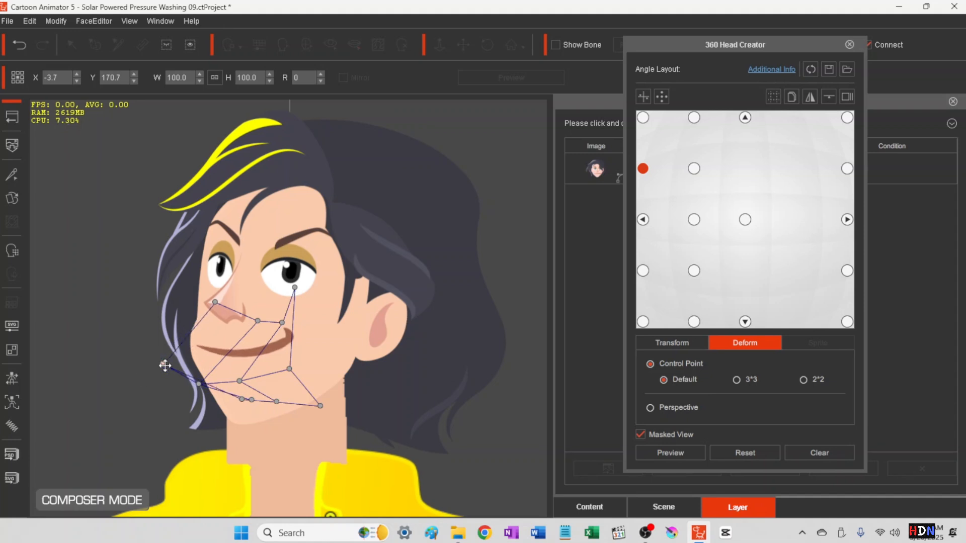
- At the half-left head angle one row above level, lift both mouth corners and shift the lower-middle control point sideways toward the near cheek edge
click(693, 169)
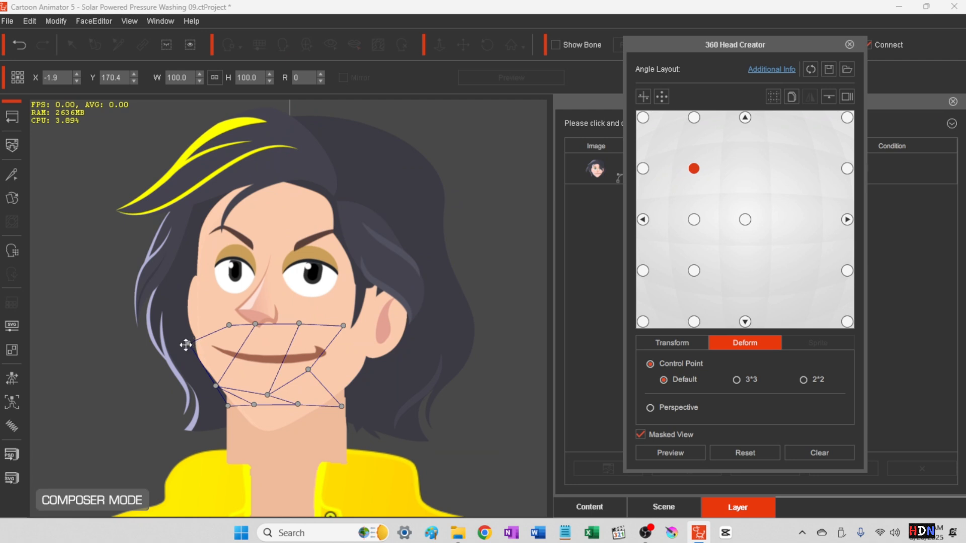
drag(189, 342, 179, 320)
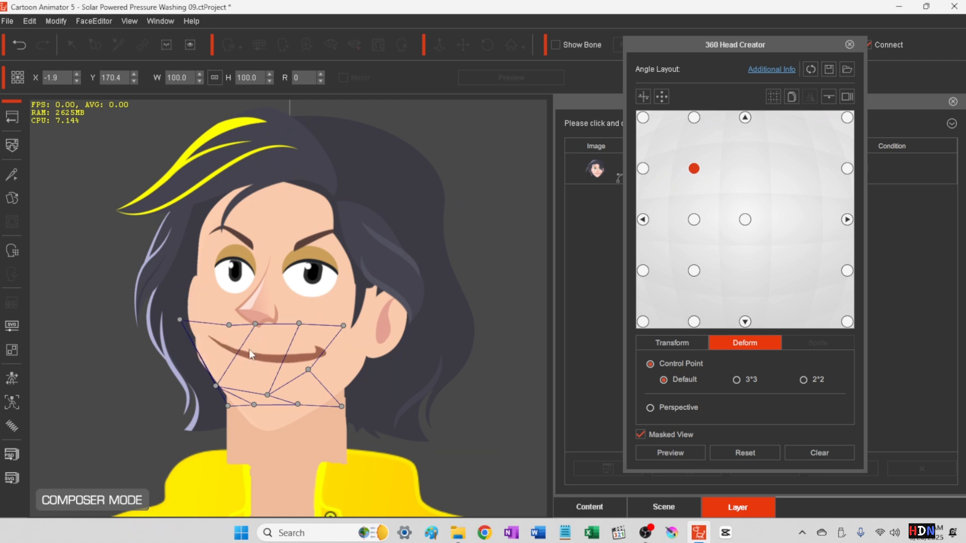
drag(267, 395, 246, 388)
drag(344, 326, 326, 297)
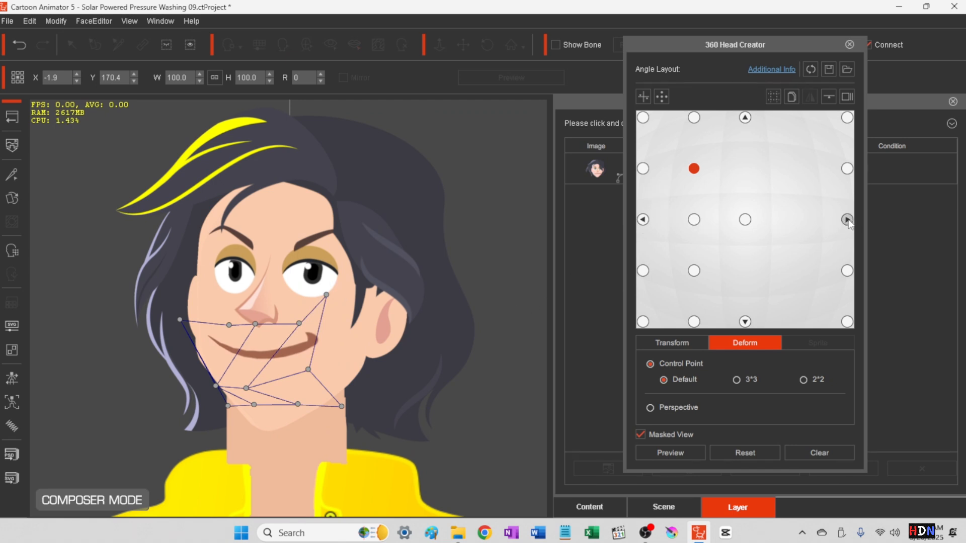
- At the far-right head angle one row above level, raise both mouth corners, pull the ear-side corner inward and lower the inner control point
click(847, 169)
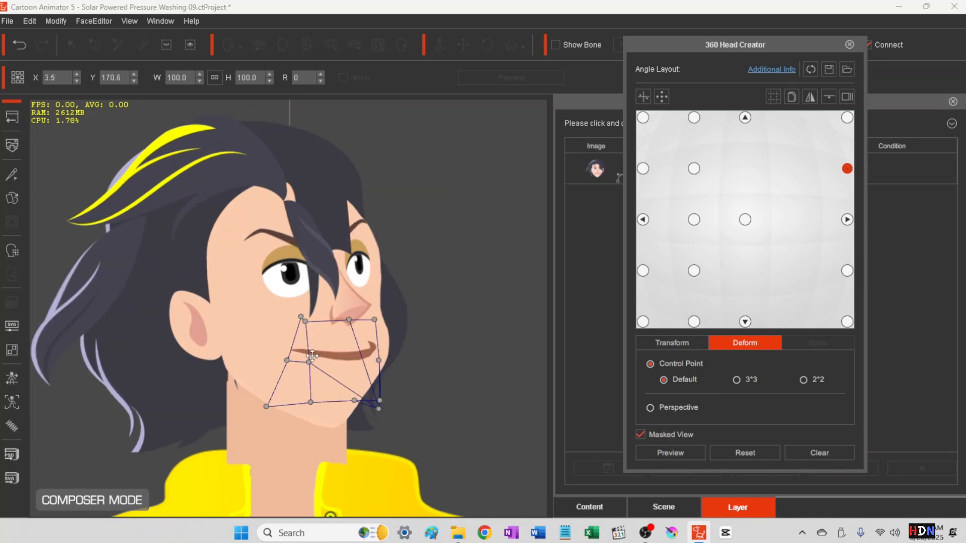
drag(374, 319, 374, 307)
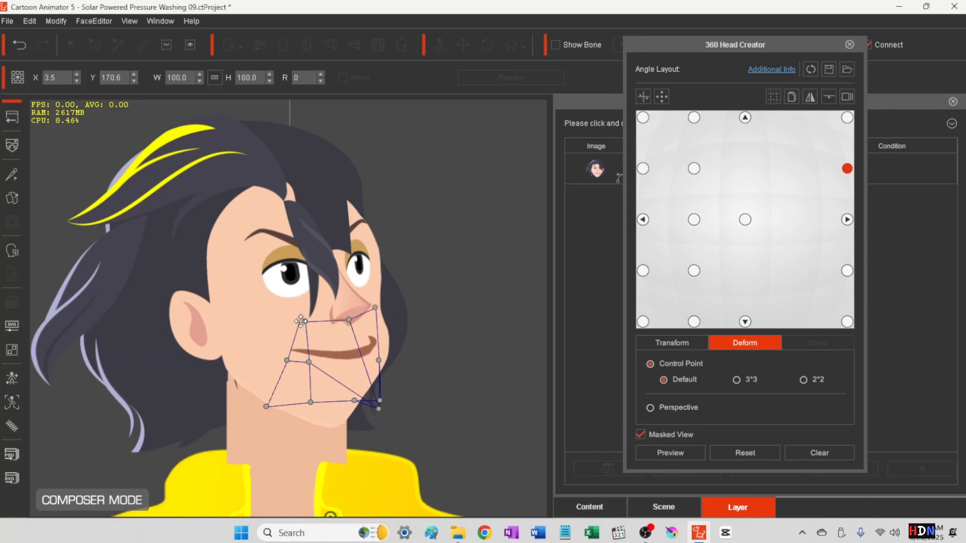
drag(305, 321, 331, 304)
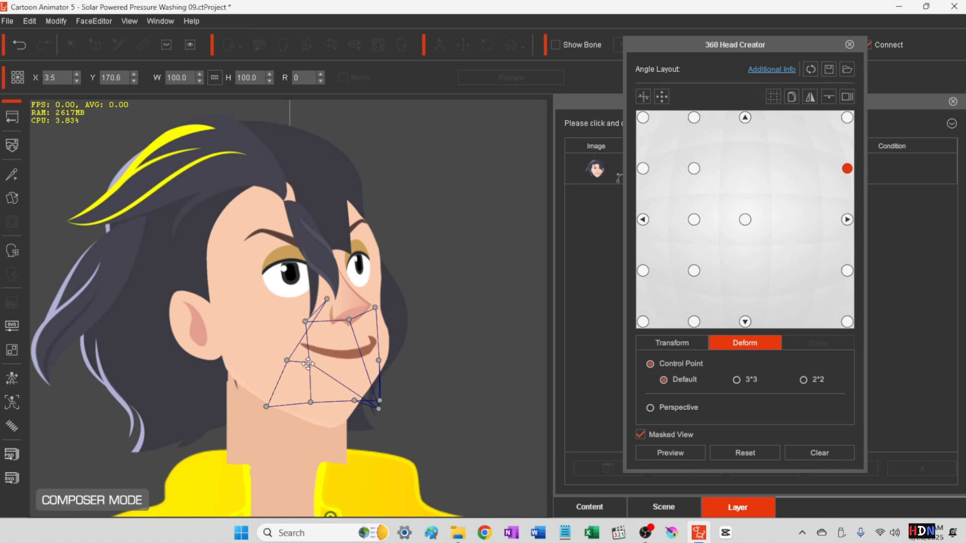
drag(309, 365, 312, 378)
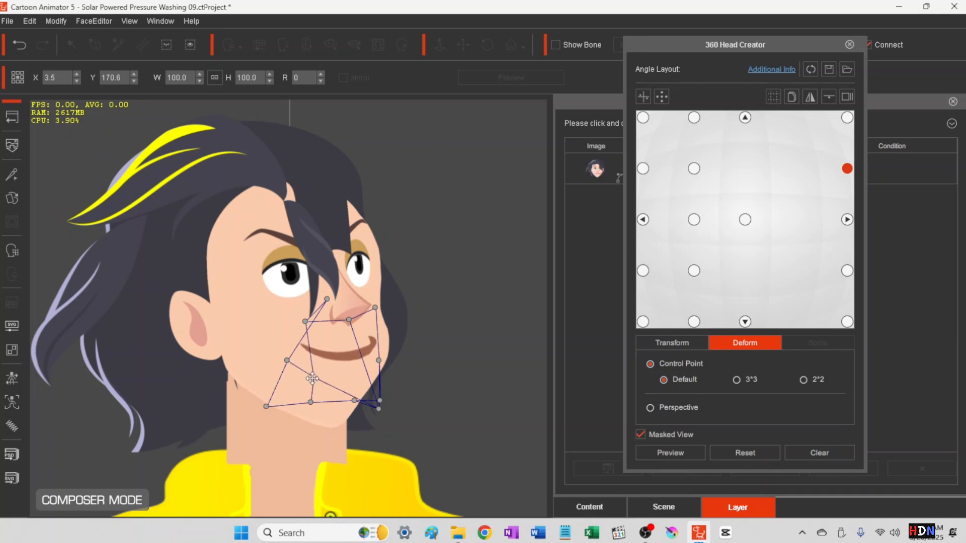
- At the level half-left head angle, stretch both mouth corners upward and adjust the control point beside the nose slightly
click(694, 219)
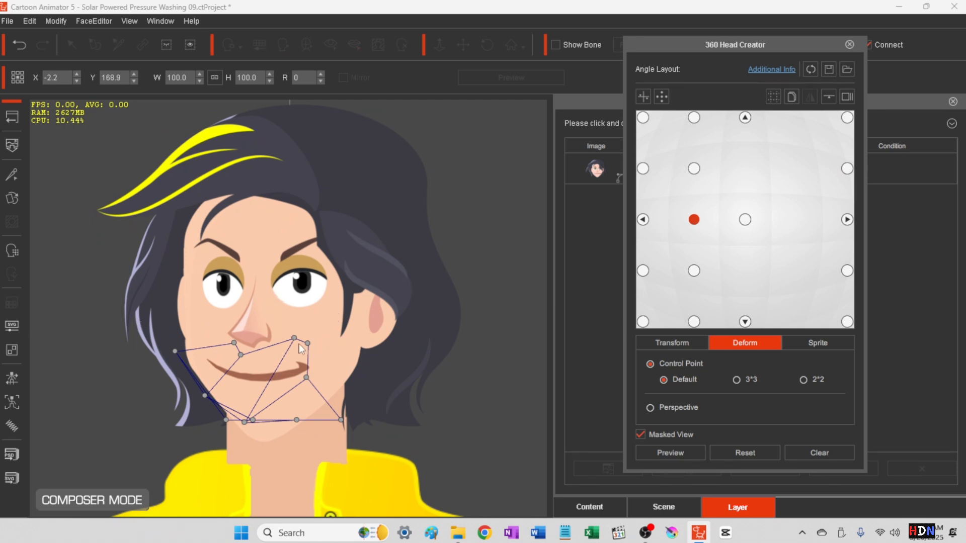
drag(307, 343, 308, 322)
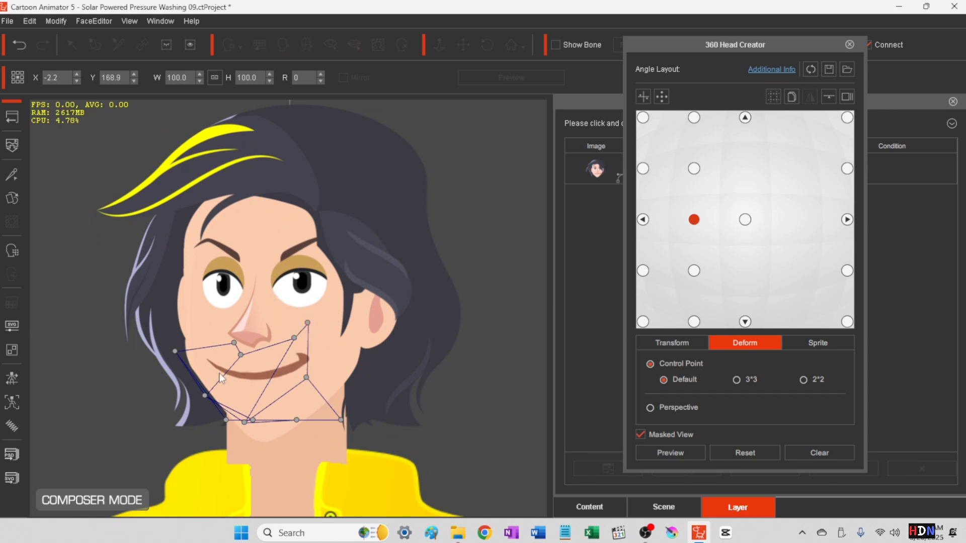
drag(175, 351, 162, 335)
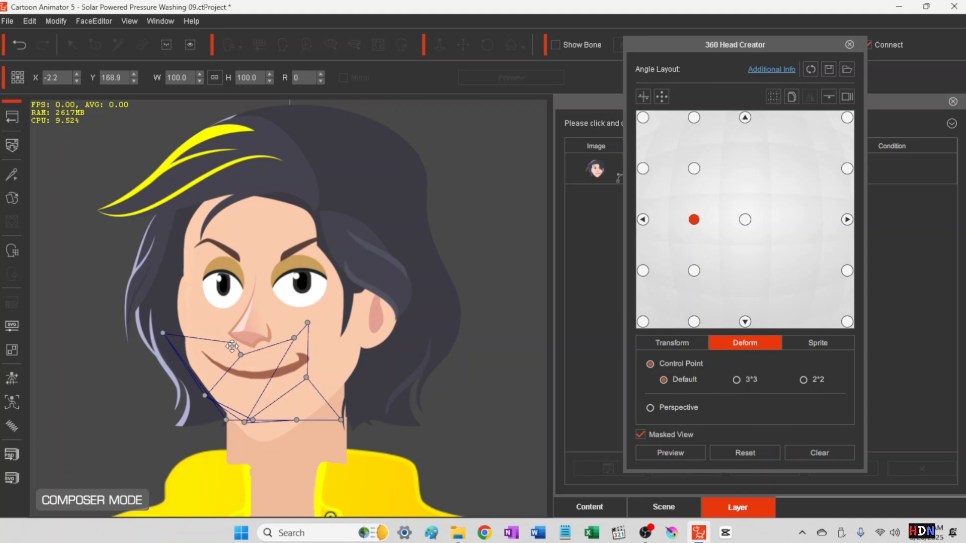
drag(233, 342, 230, 345)
- At the level front-facing head angle, raise the mouth's outer control points on both sides to widen the smile
click(745, 219)
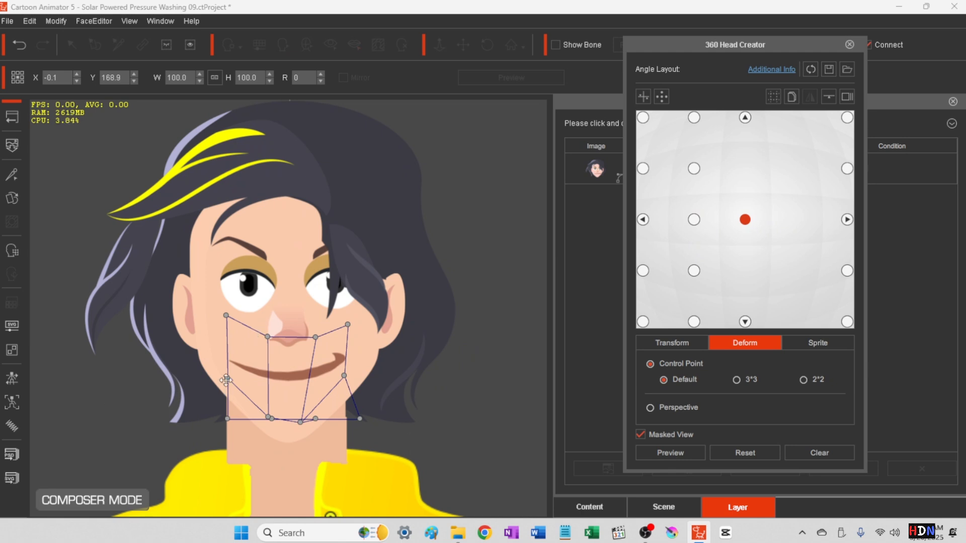
drag(226, 380, 225, 356)
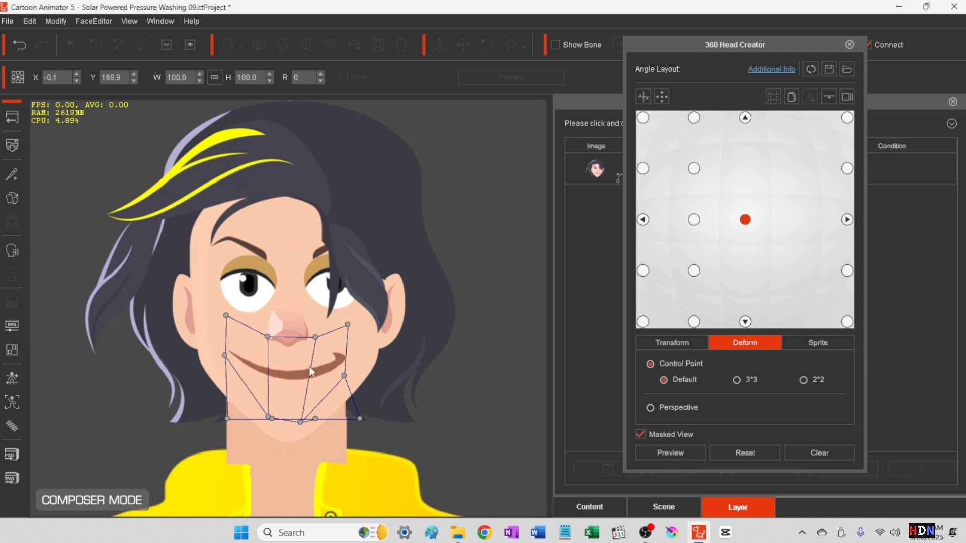
drag(347, 324, 350, 315)
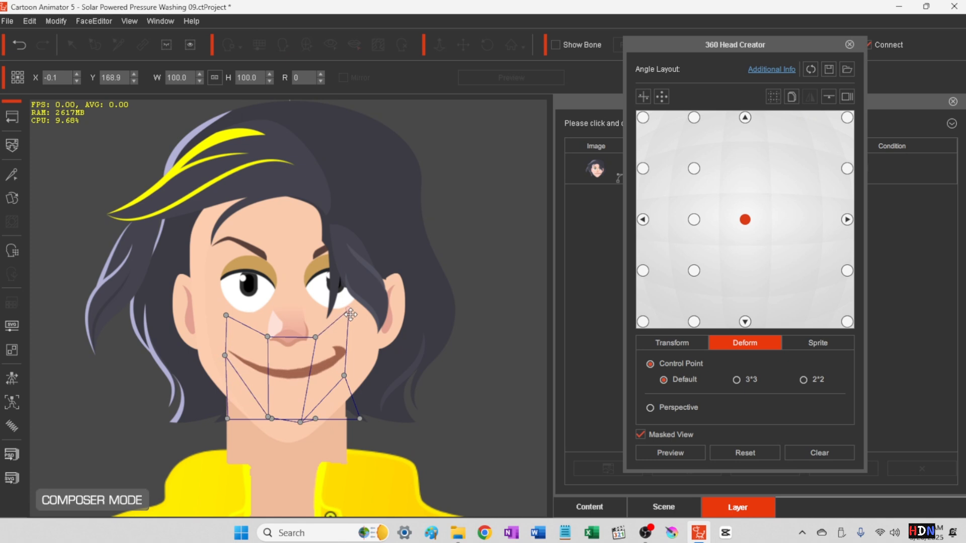
- At the level far-right head angle, pull the ear-side mouth corner up and outward and lift the opposite corner slightly
click(847, 220)
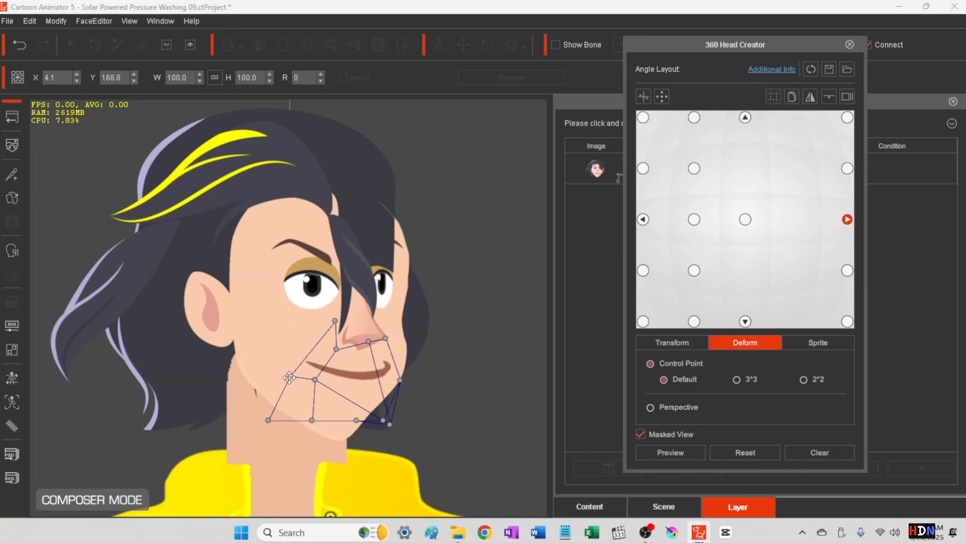
drag(290, 376, 278, 349)
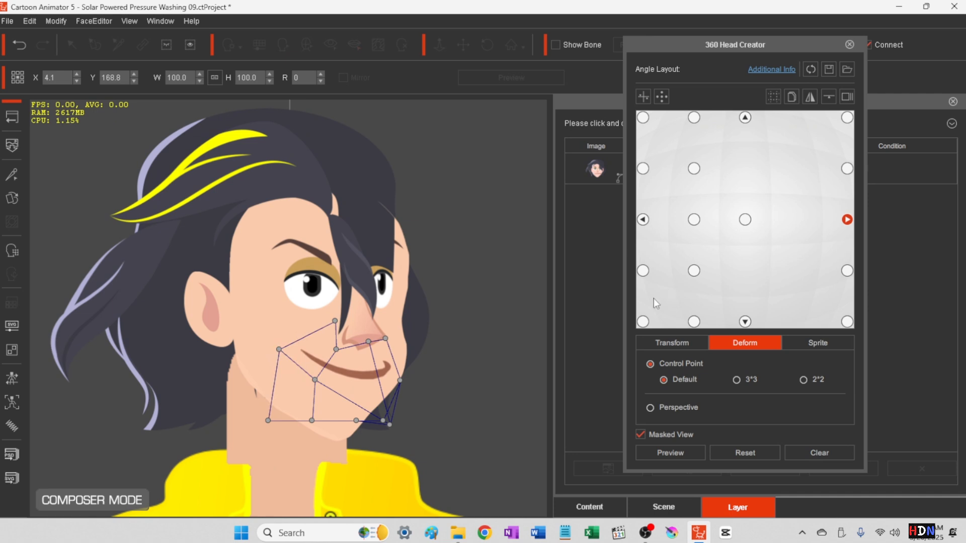
drag(387, 335, 389, 332)
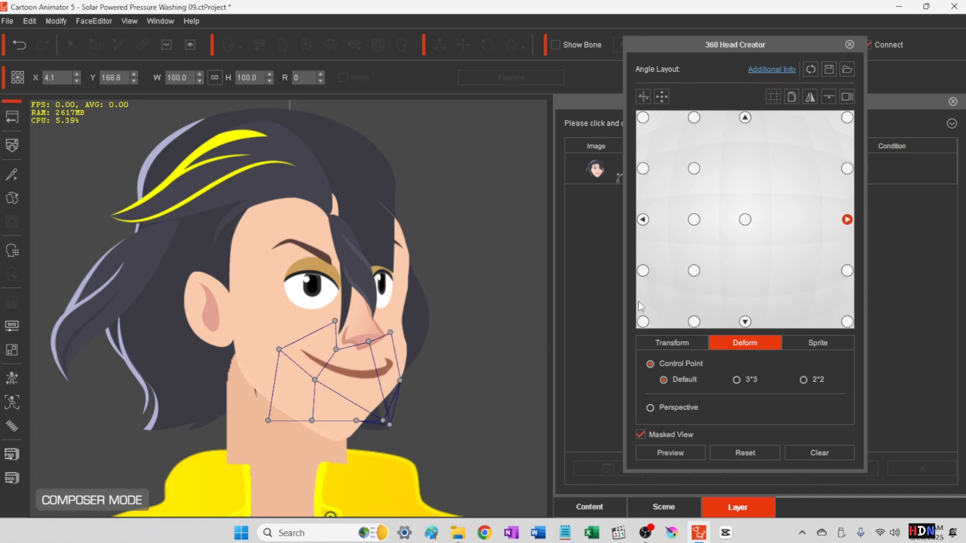
- At the far-left head angle one row below level, raise the outermost mouth control point and lift the ear-side corner
click(642, 271)
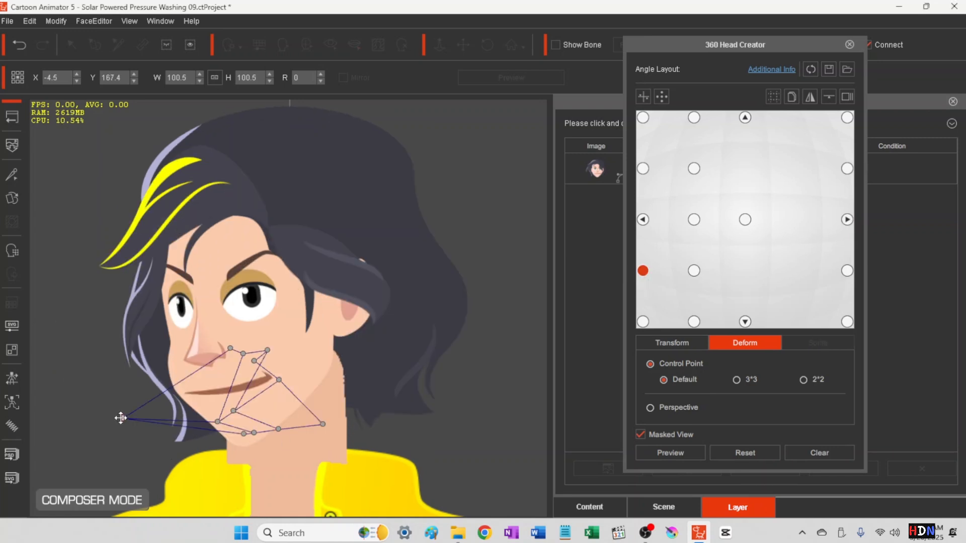
drag(120, 417, 122, 398)
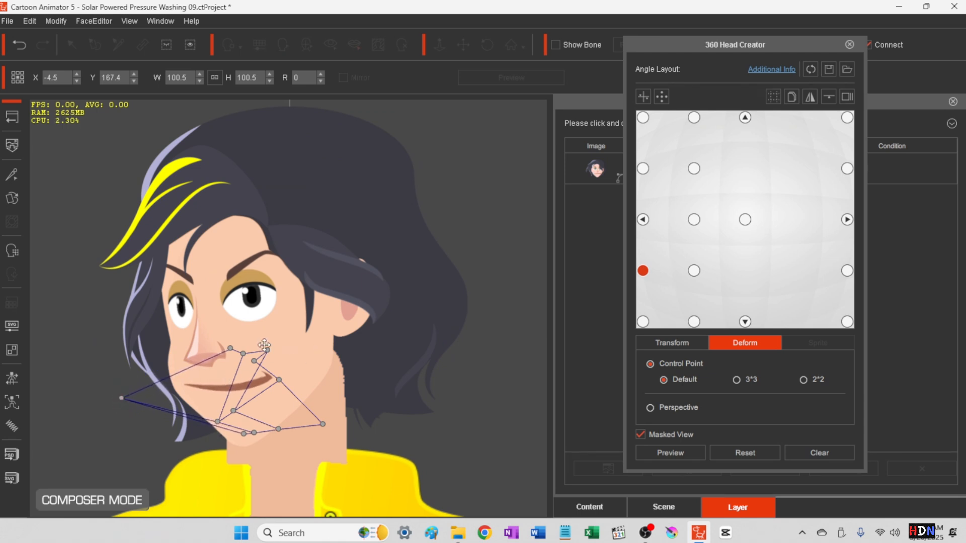
drag(265, 346, 258, 322)
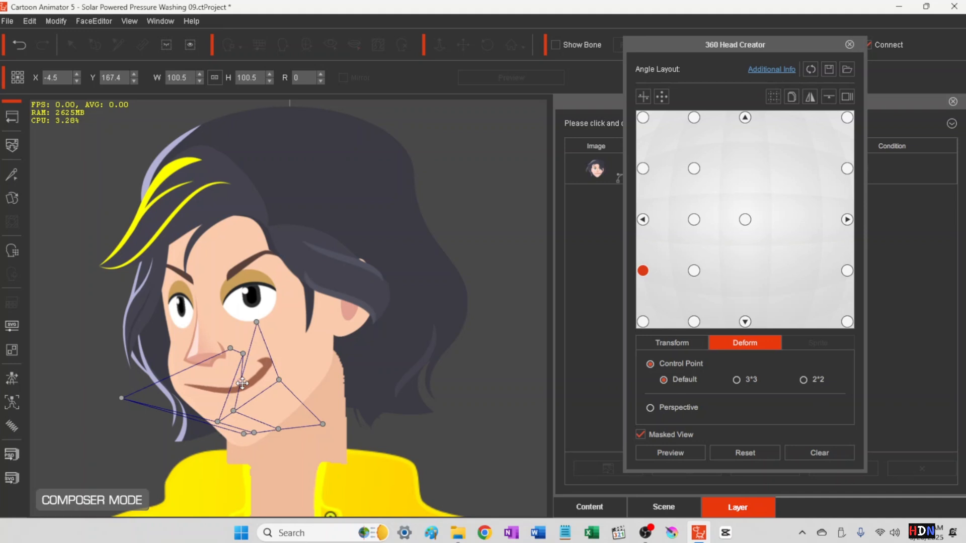
- At the half-left head angle one row below level, raise both outer mouth control points and pull the points under the nose down into a smile
click(694, 270)
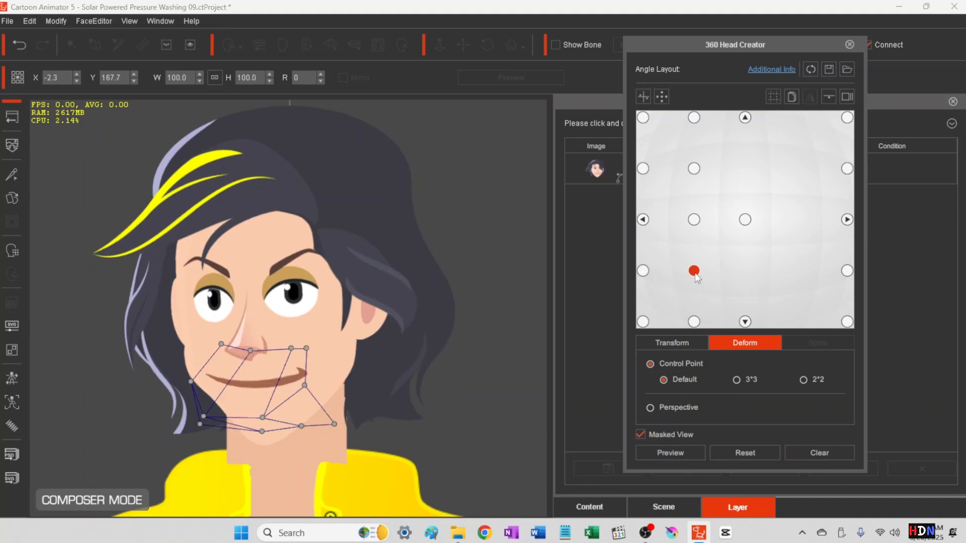
drag(307, 348, 305, 315)
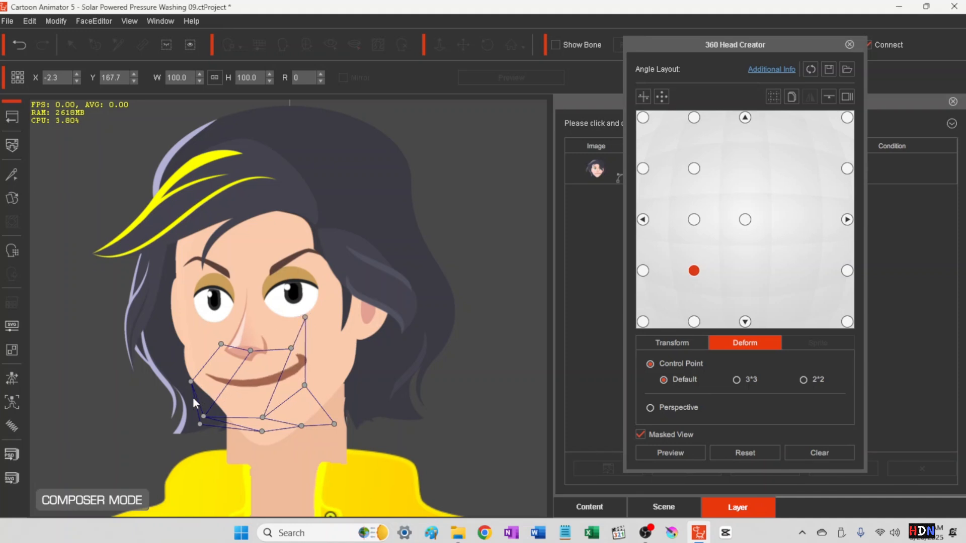
drag(191, 381, 172, 352)
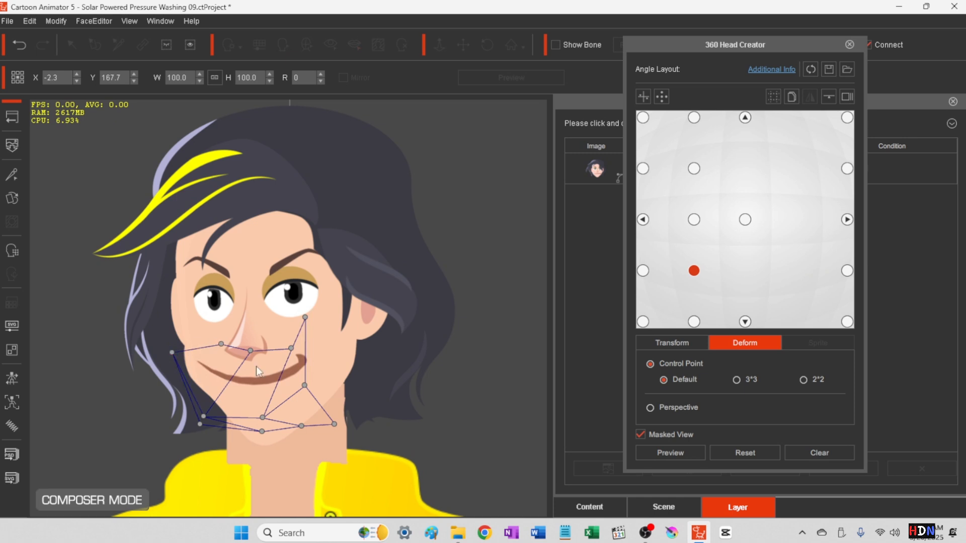
drag(250, 351, 243, 371)
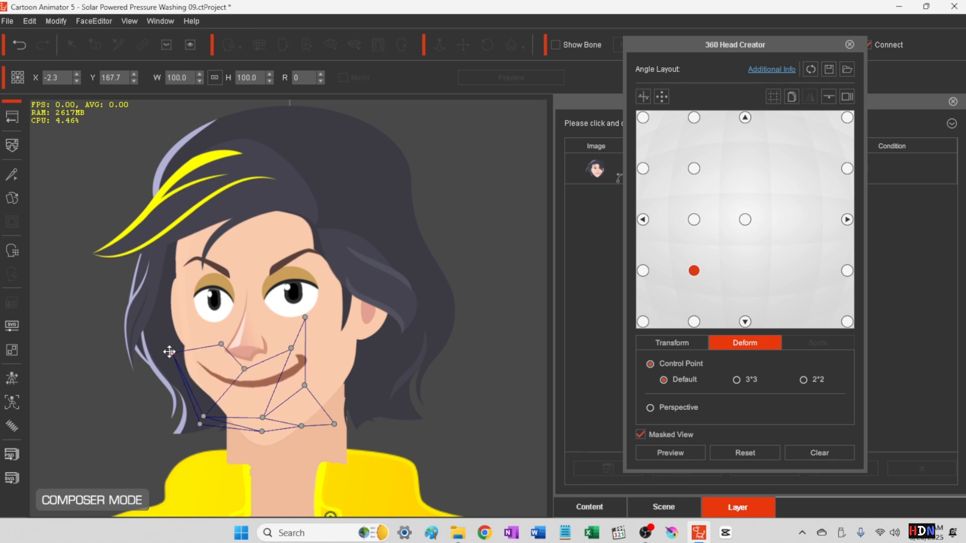
drag(172, 352, 180, 356)
mouse_move(262, 417)
mouse_down()
mouse_move(269, 405)
mouse_move(259, 409)
mouse_up()
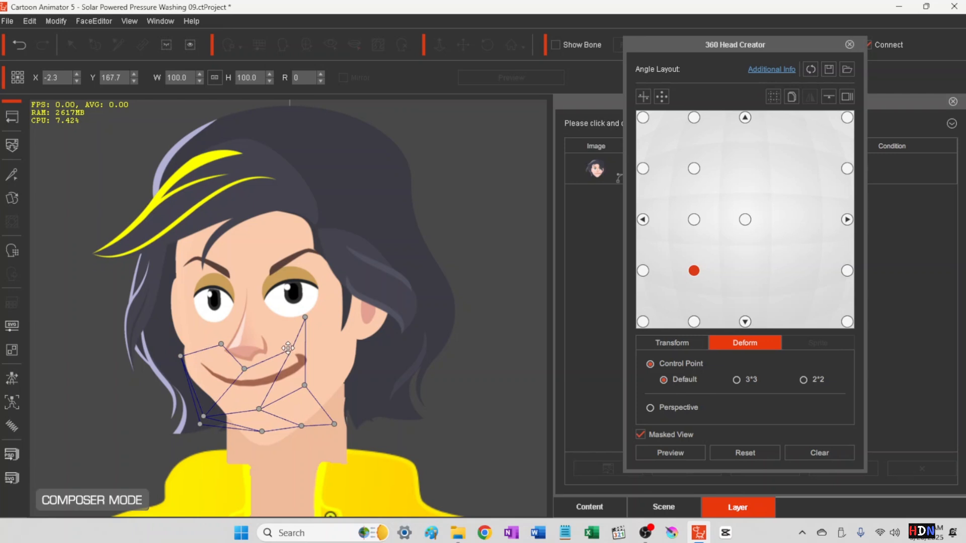
drag(287, 348, 270, 365)
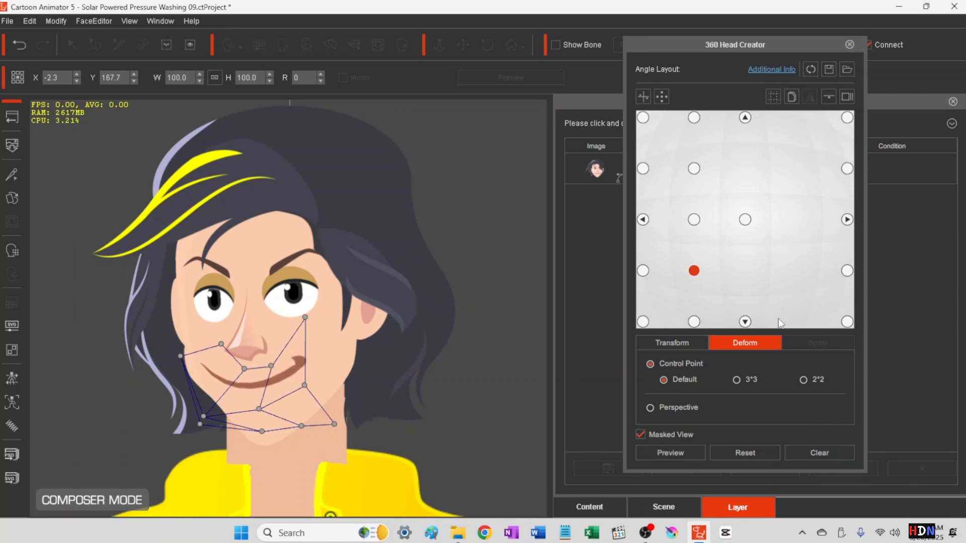
- At the far-right head angle one row below level, shift the cheek control point toward the nose and move the ear-side point up and inward
click(846, 271)
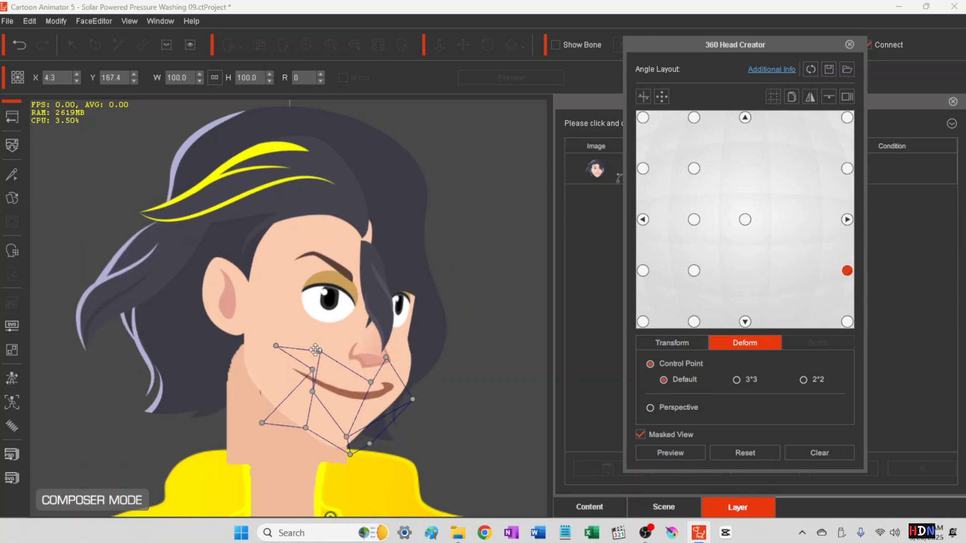
drag(321, 344, 338, 356)
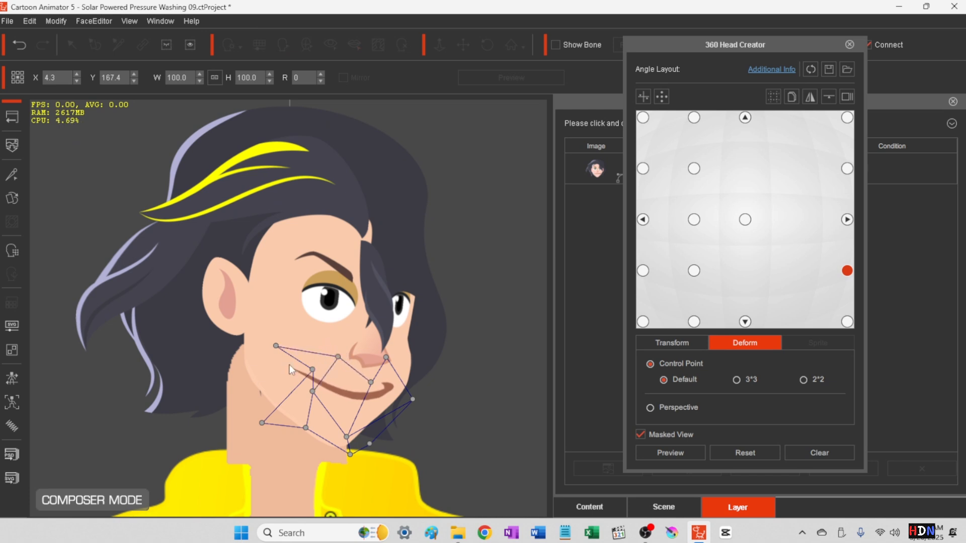
drag(275, 346, 313, 330)
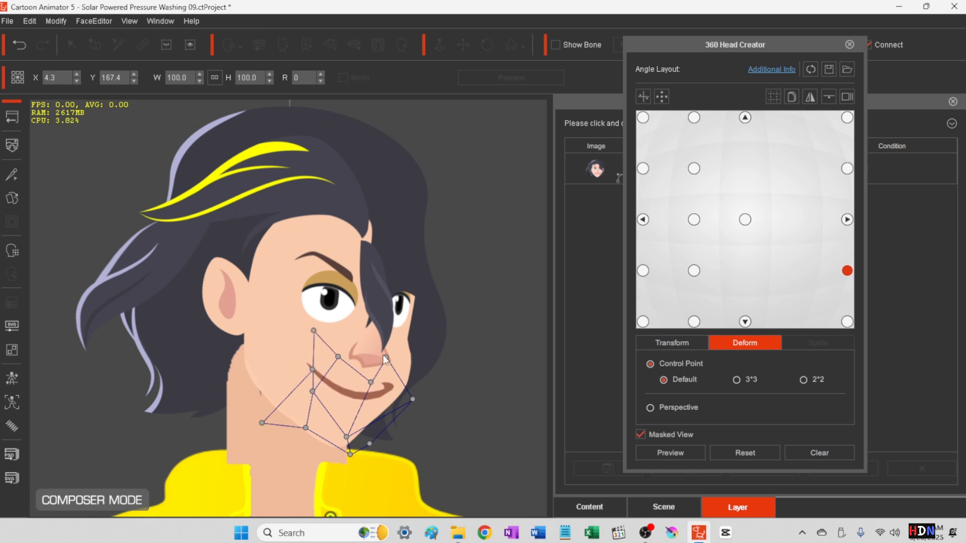
- At the lowest far-left head angle, pull the outermost mouth control point outward and raise the ear-side mouth corner toward the eye
click(644, 323)
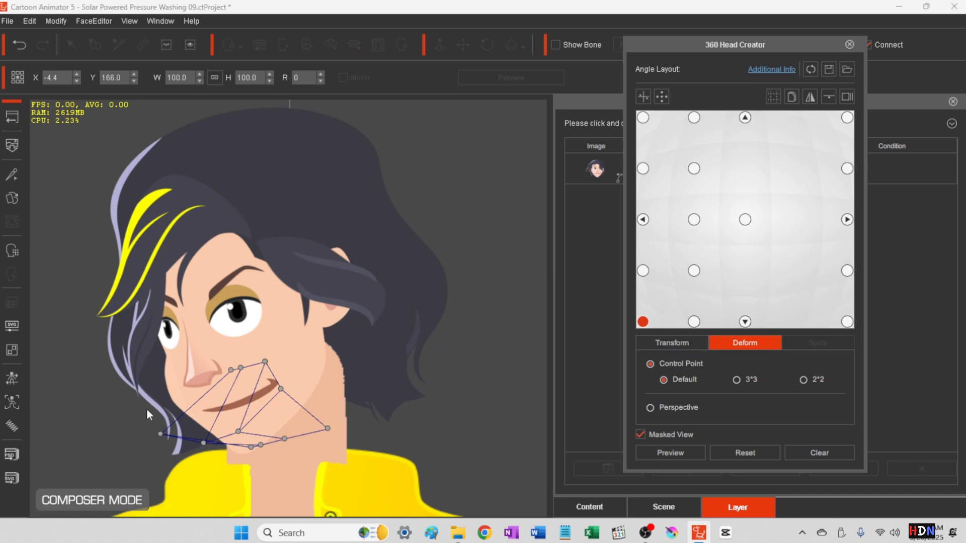
drag(159, 431, 129, 422)
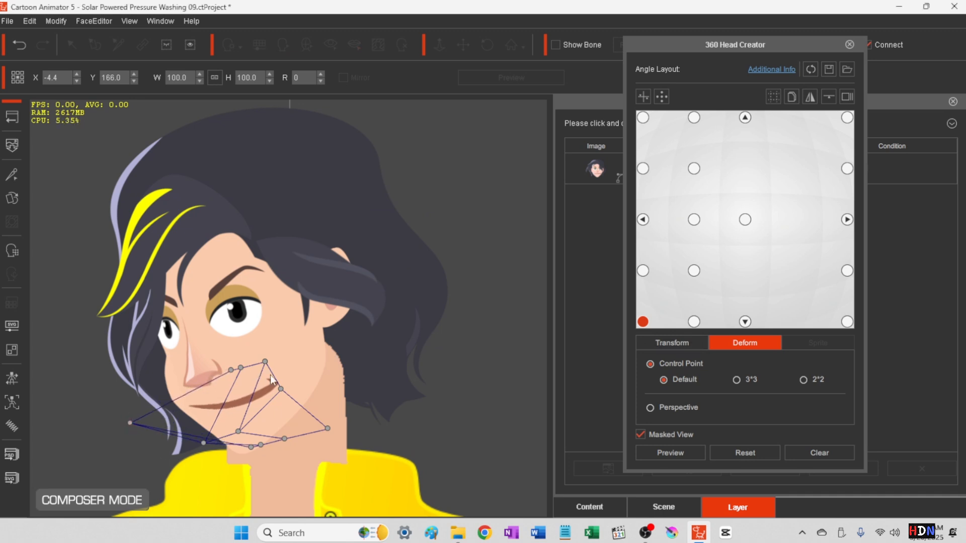
mouse_move(255, 323)
mouse_down()
mouse_move(261, 394)
mouse_move(265, 361)
mouse_move(251, 332)
mouse_move(238, 336)
mouse_move(249, 330)
mouse_up()
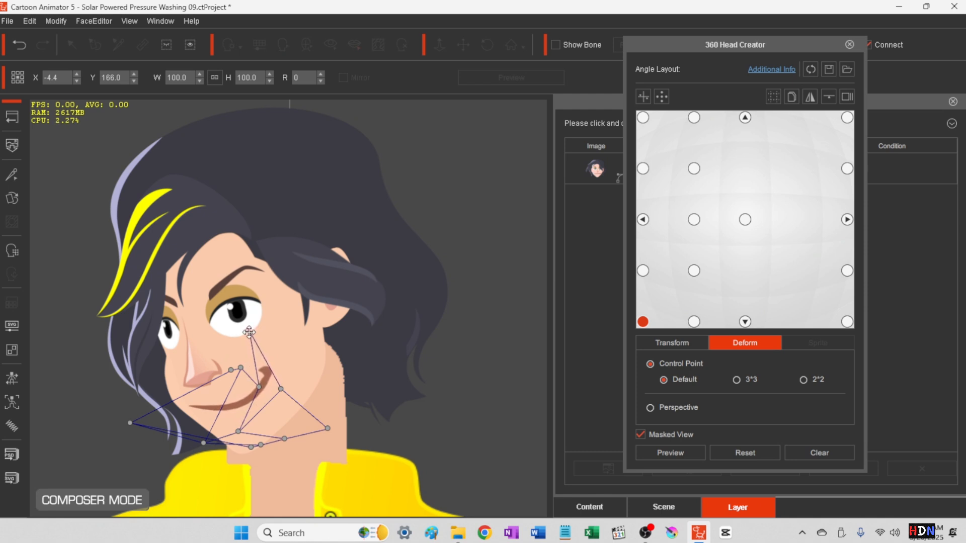
- At the lowest half-left head angle, curve the mouth upward at both ends, lower the chin control points and pull the far-cheek point inward
click(694, 322)
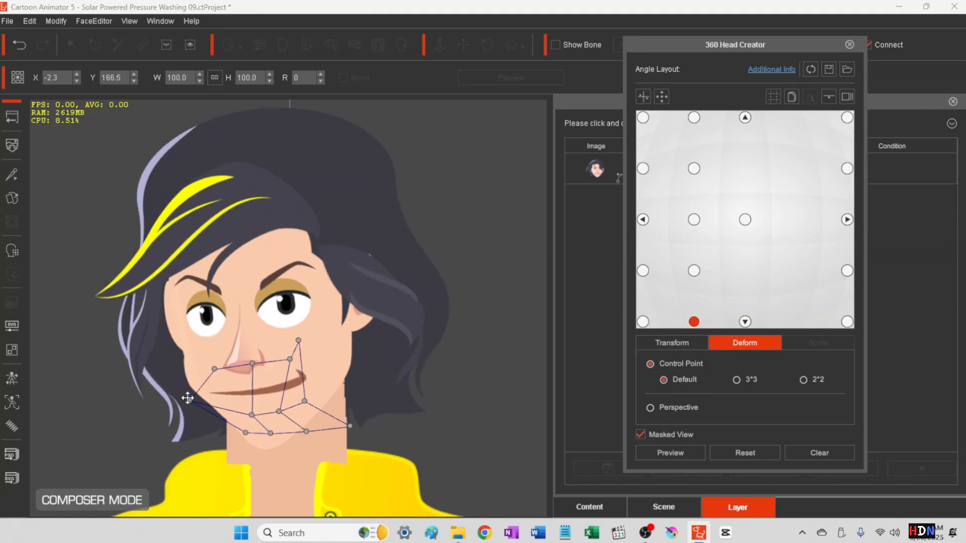
drag(189, 400, 177, 380)
mouse_move(256, 420)
mouse_down()
mouse_move(231, 440)
mouse_move(241, 420)
mouse_move(264, 422)
mouse_move(247, 430)
mouse_move(255, 425)
mouse_up()
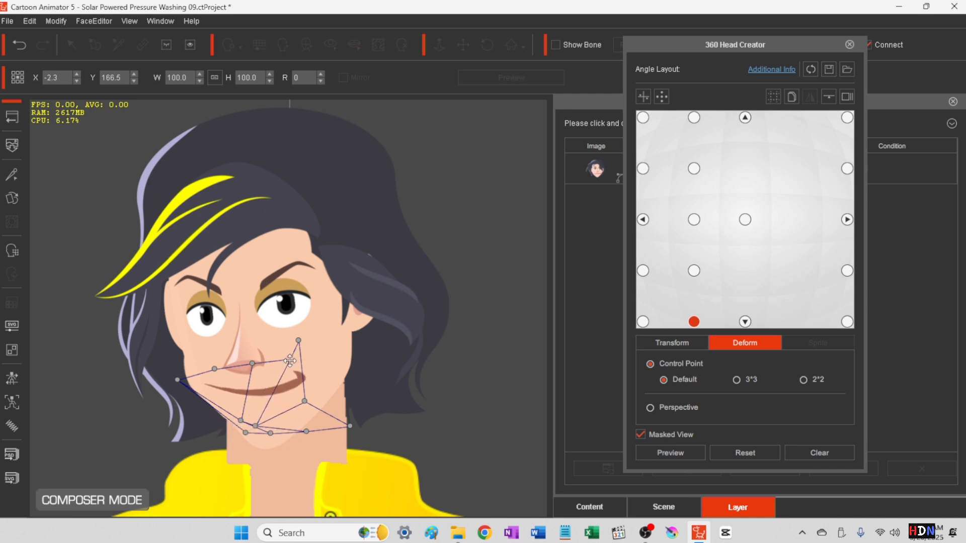
drag(289, 359, 293, 323)
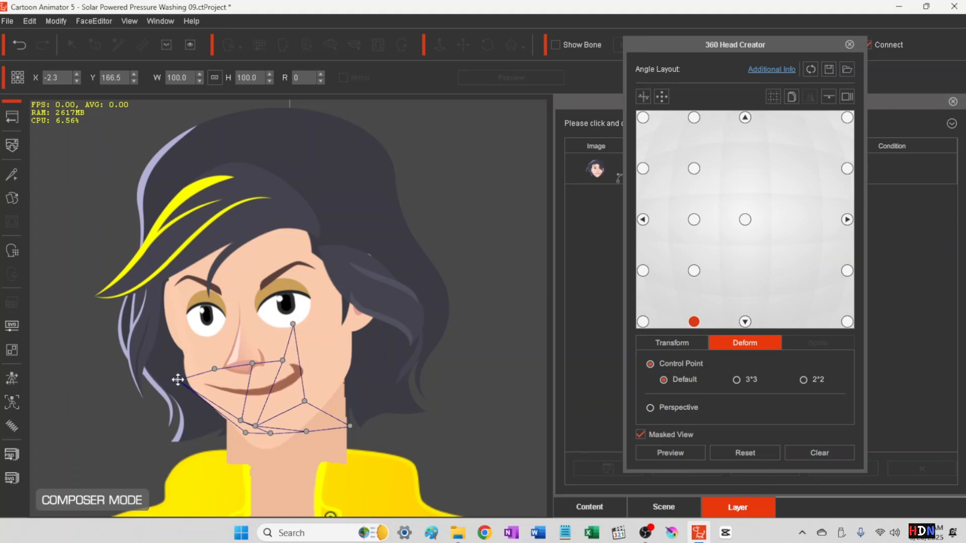
drag(177, 379, 249, 375)
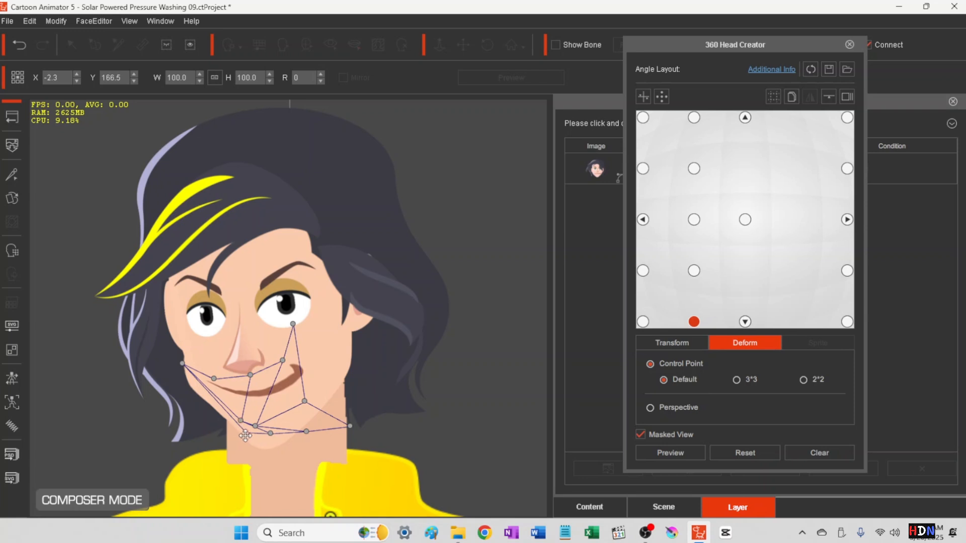
drag(247, 432, 264, 459)
drag(306, 432, 309, 459)
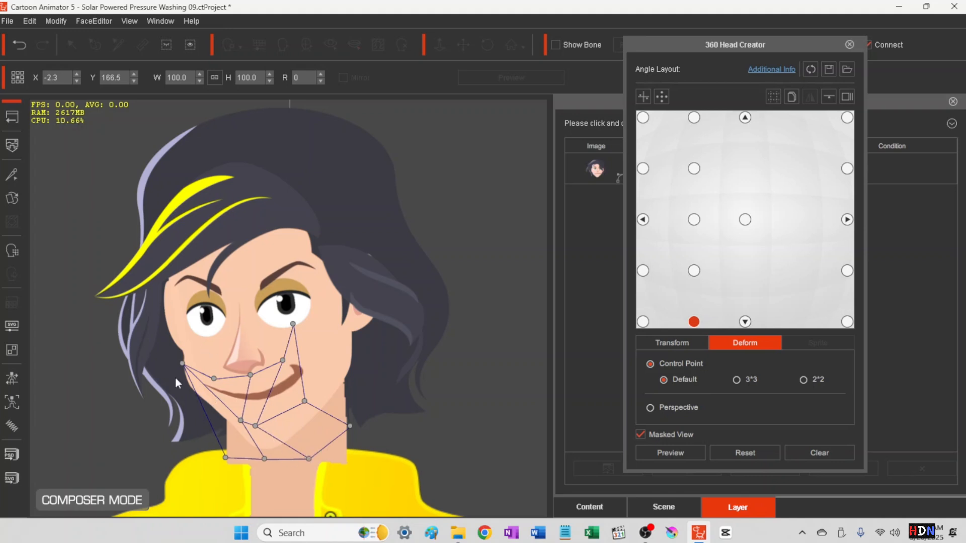
drag(191, 368, 213, 373)
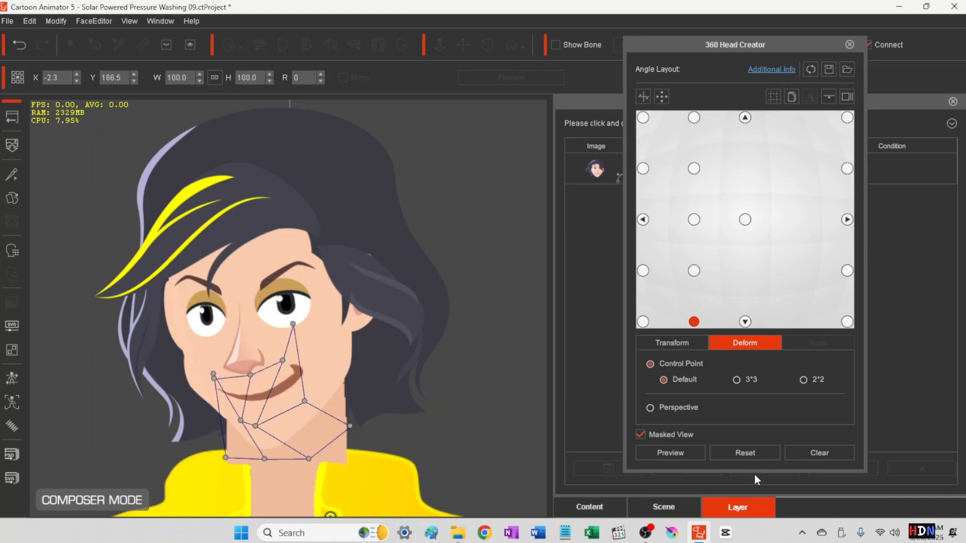
- At the lowest front-facing head angle, raise both upper outer mouth control points to eye level and lower the chin points to deepen the smile
click(745, 322)
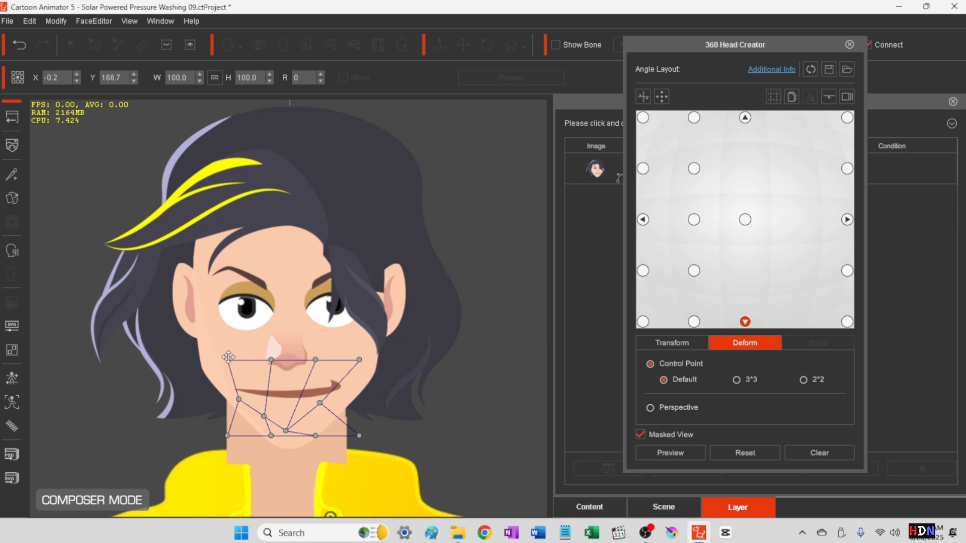
drag(228, 361, 238, 315)
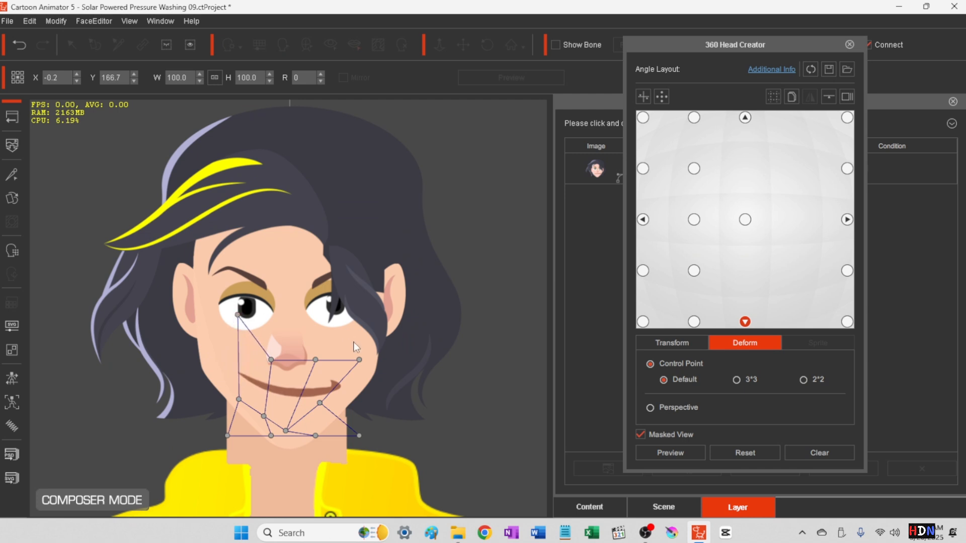
drag(360, 360, 361, 314)
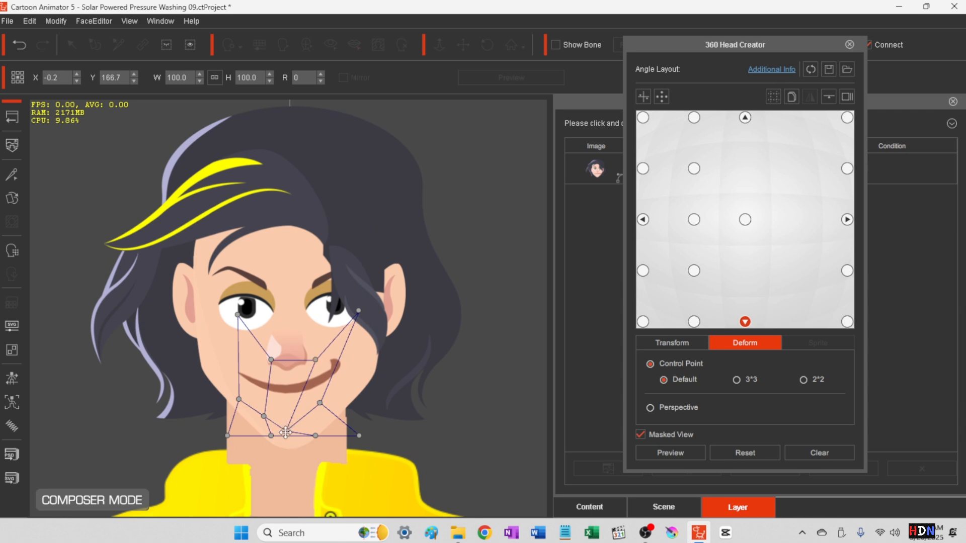
mouse_move(286, 432)
mouse_down()
mouse_move(311, 462)
mouse_move(289, 446)
mouse_up()
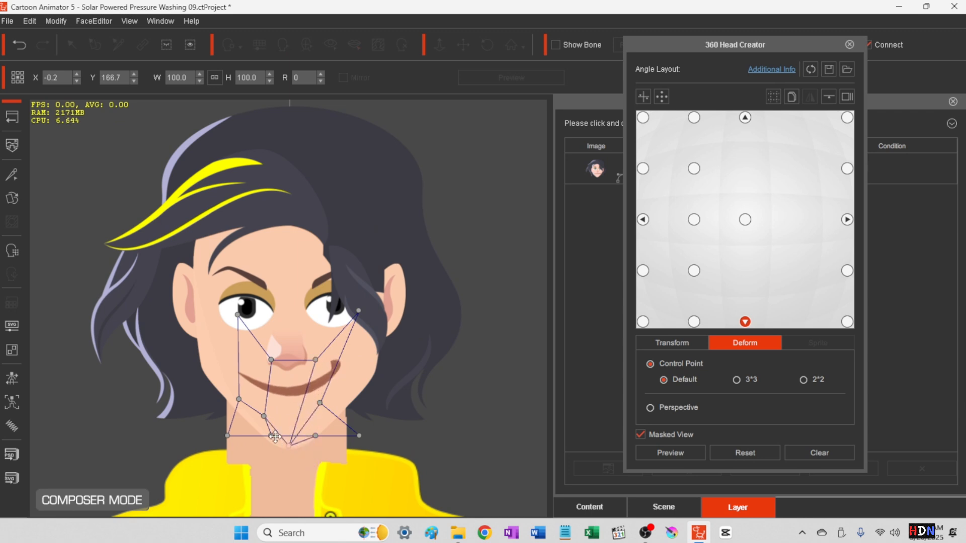
mouse_move(263, 416)
mouse_down()
mouse_move(243, 423)
mouse_move(253, 427)
mouse_up()
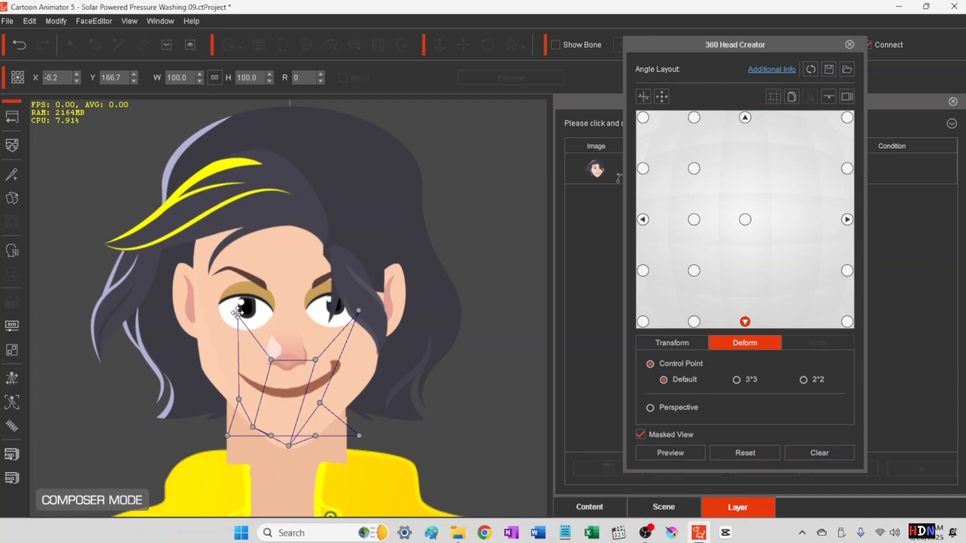
drag(238, 313, 240, 312)
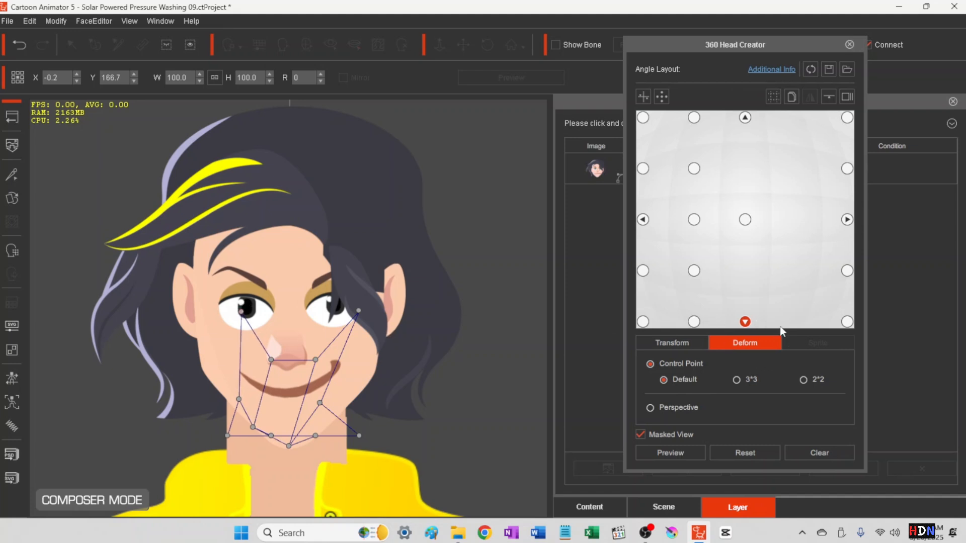
- At the lowest far-right head angle, lift the mouth's ear-side and outermost control points and shift the cheek point toward the nose
click(847, 322)
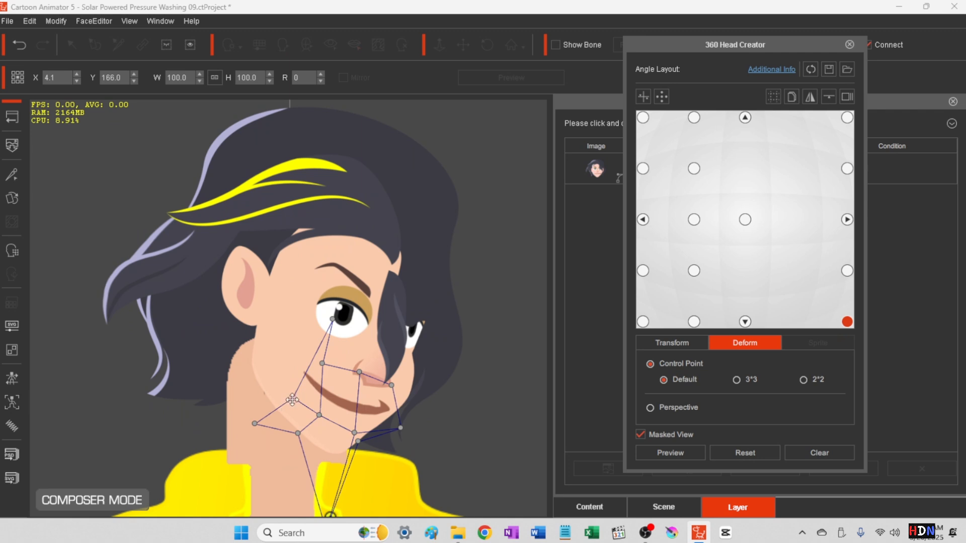
drag(294, 388, 302, 385)
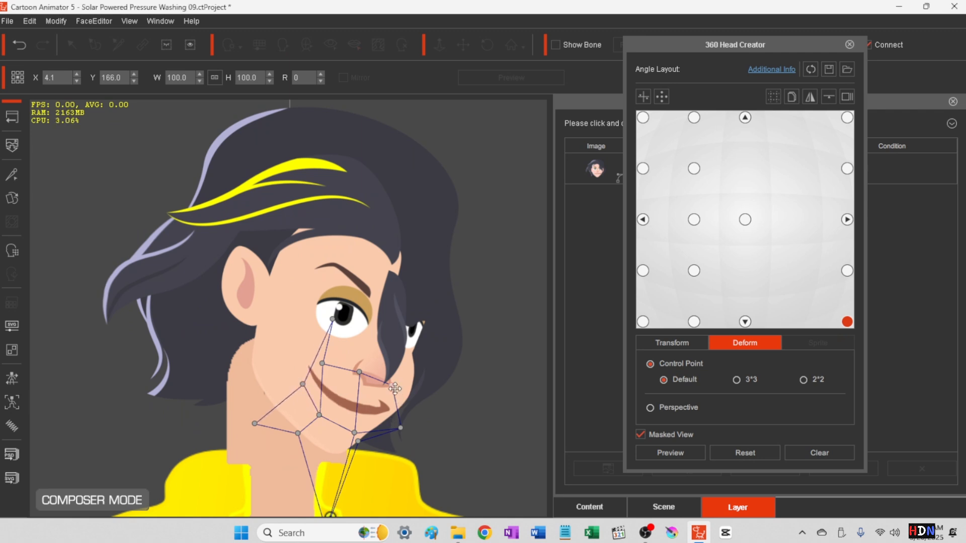
mouse_move(402, 424)
mouse_down()
mouse_move(399, 410)
mouse_move(400, 421)
mouse_up()
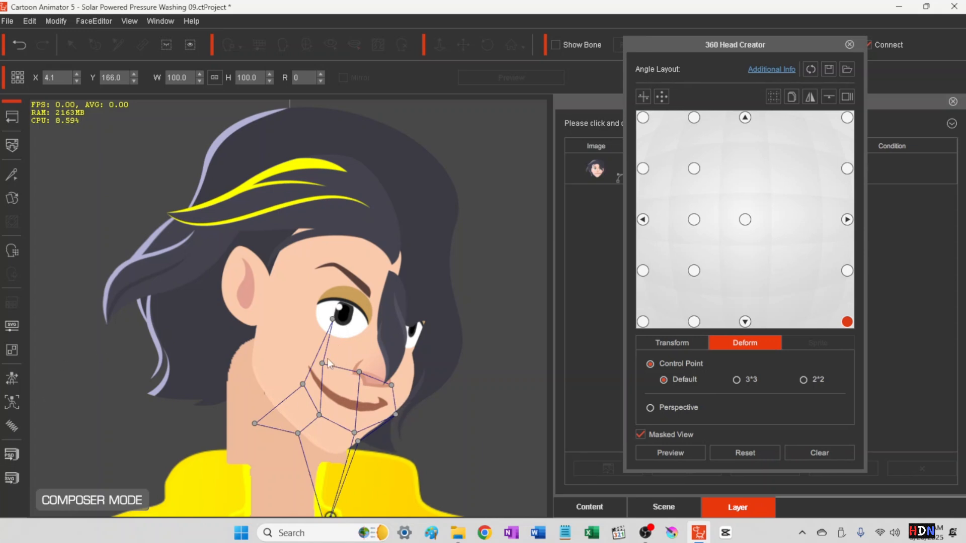
drag(323, 363, 346, 371)
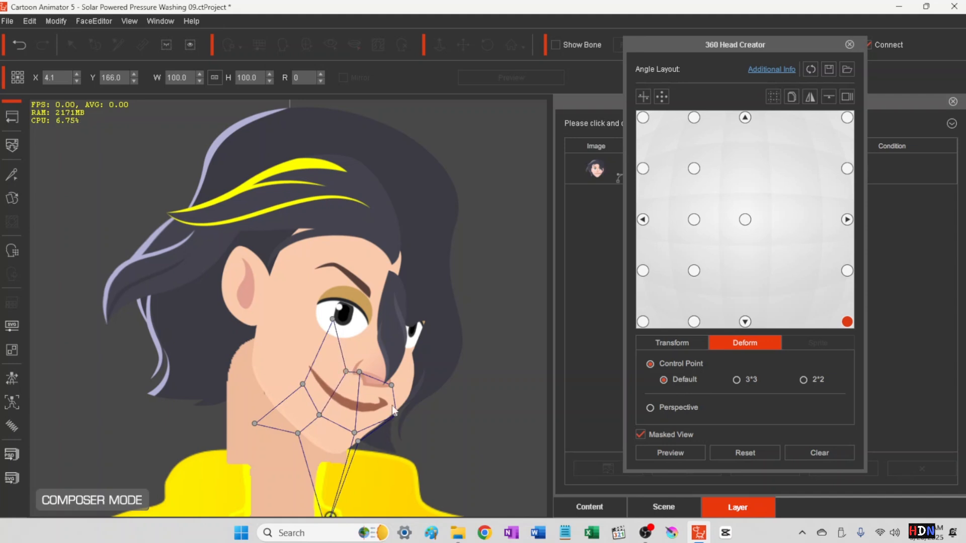
drag(393, 408, 396, 414)
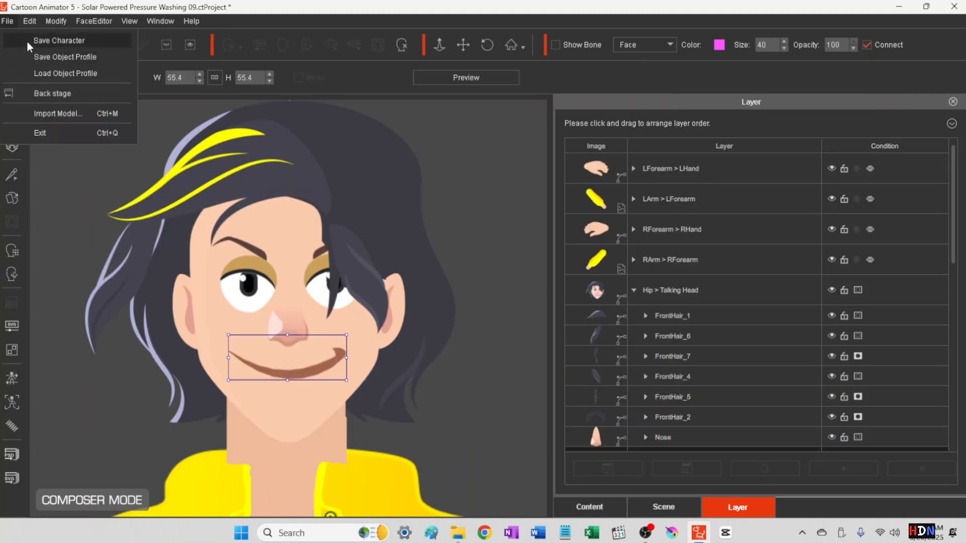
- Save the character as John-boots-jacket9 in the Human actor folder and return to the stage
click(26, 40)
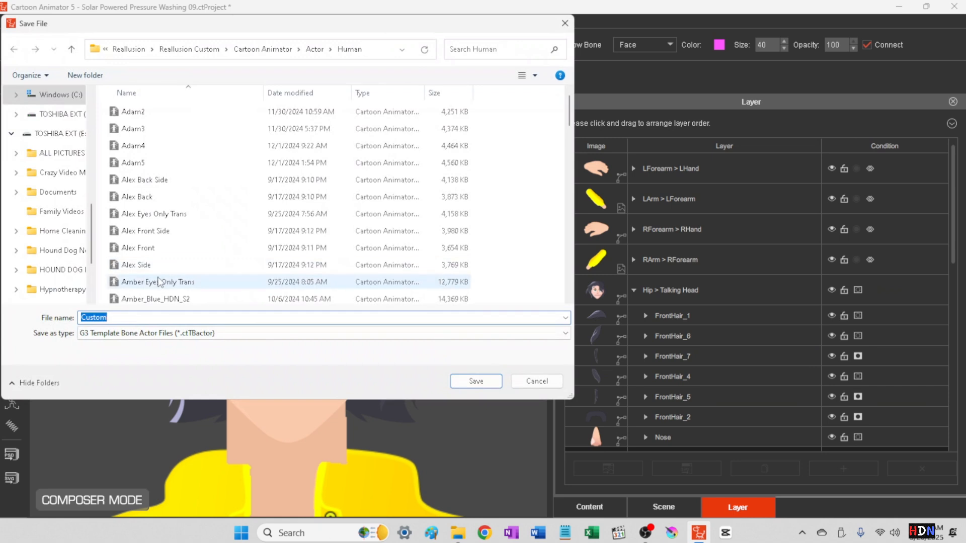
text(j)
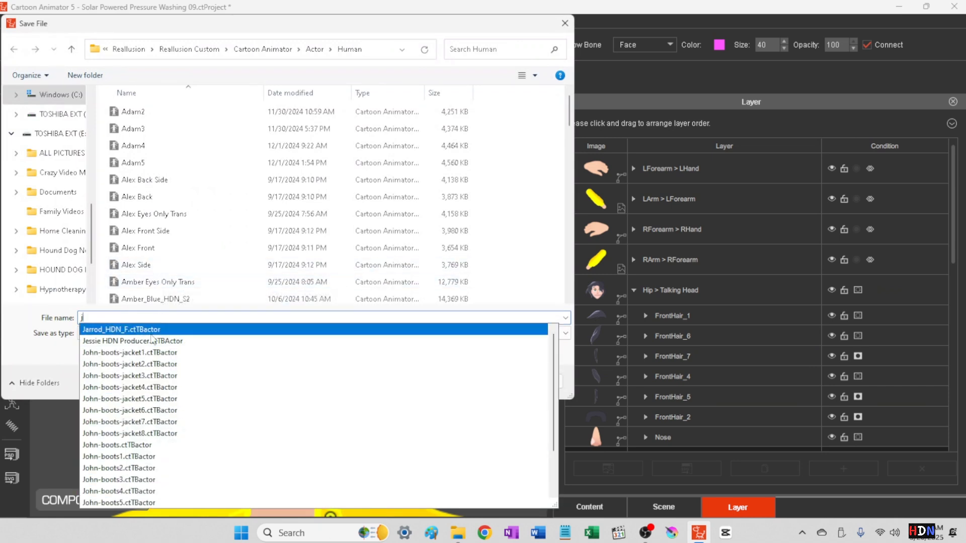
click(112, 433)
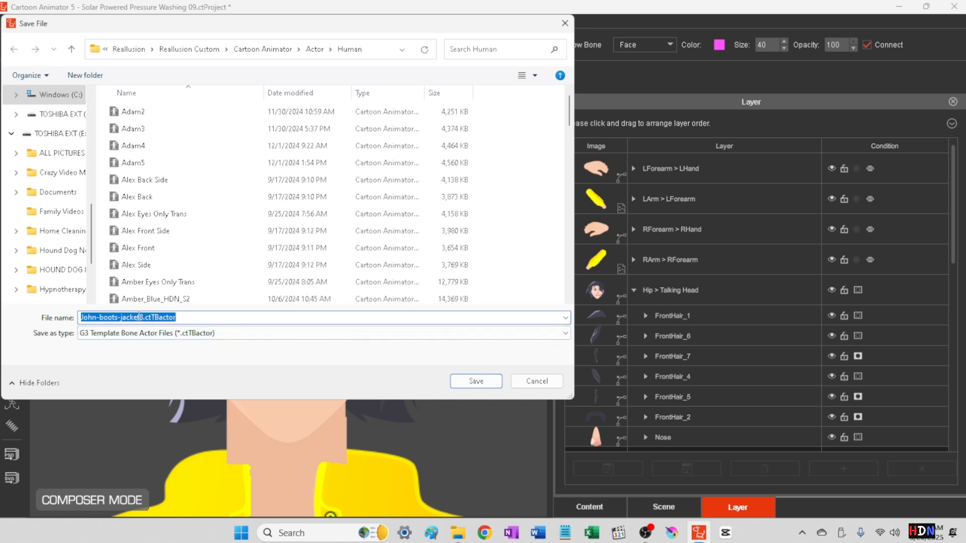
click(140, 317)
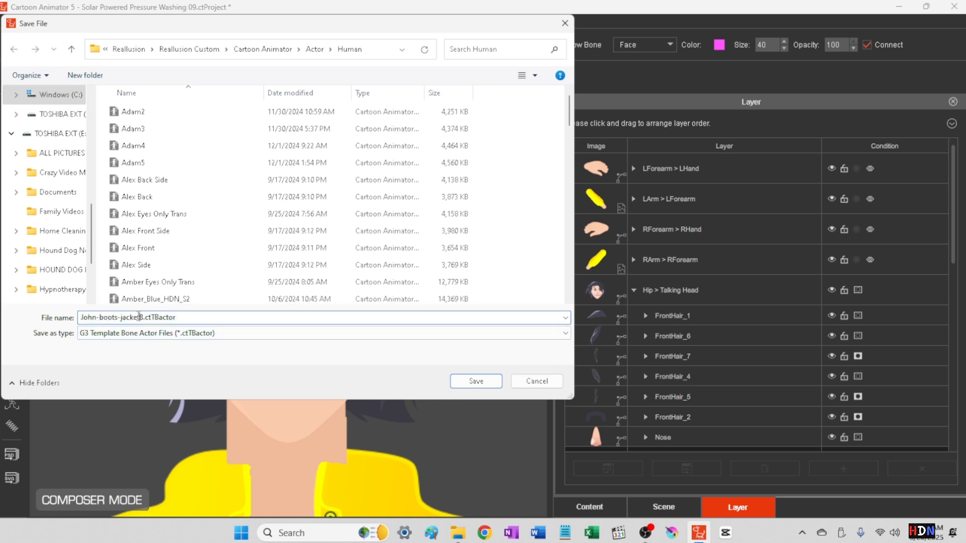
drag(140, 317, 182, 318)
text(9)
click(466, 383)
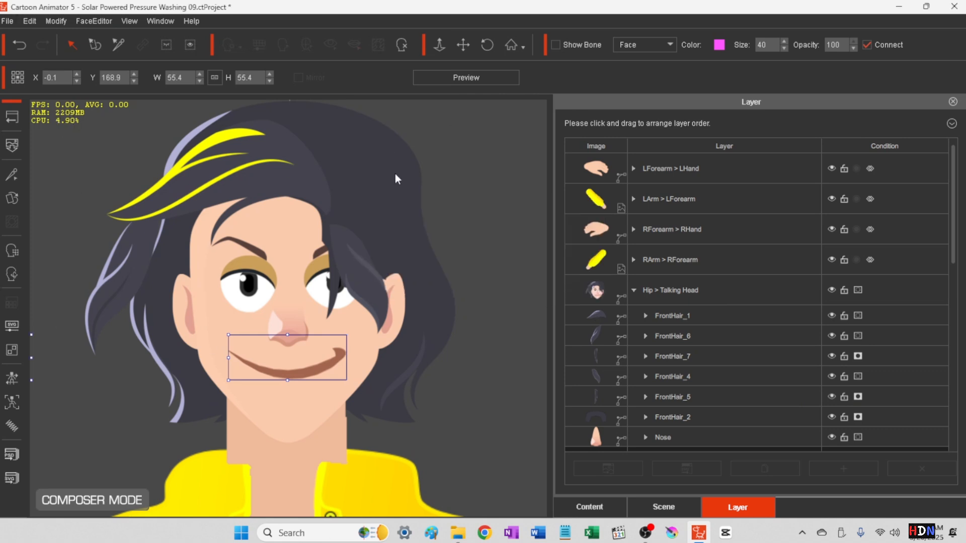
click(9, 119)
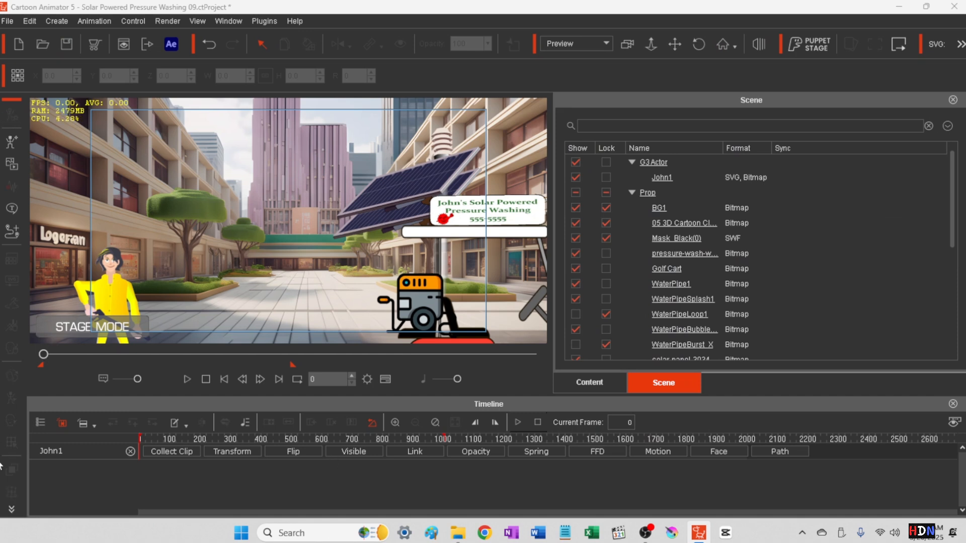
- Select John1 on the stage and save the project
click(113, 266)
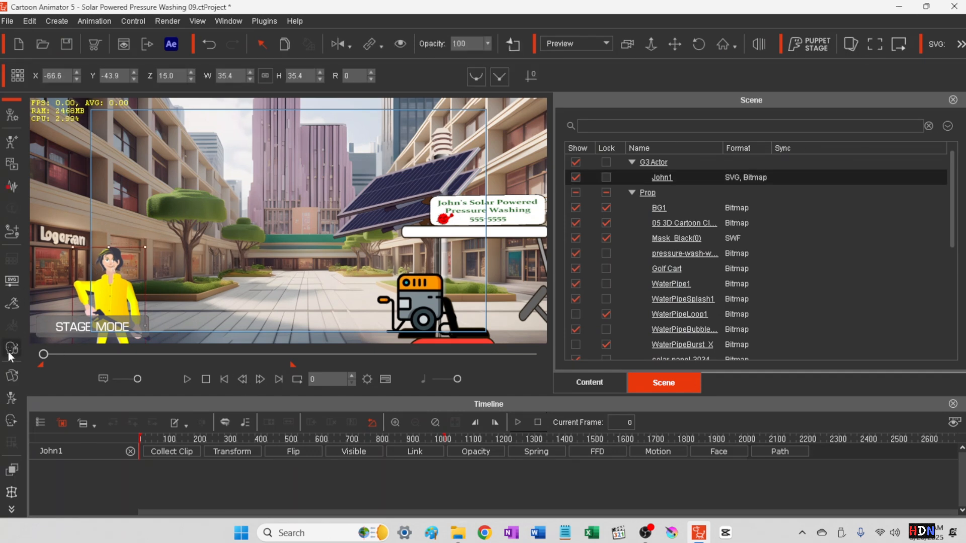
click(7, 22)
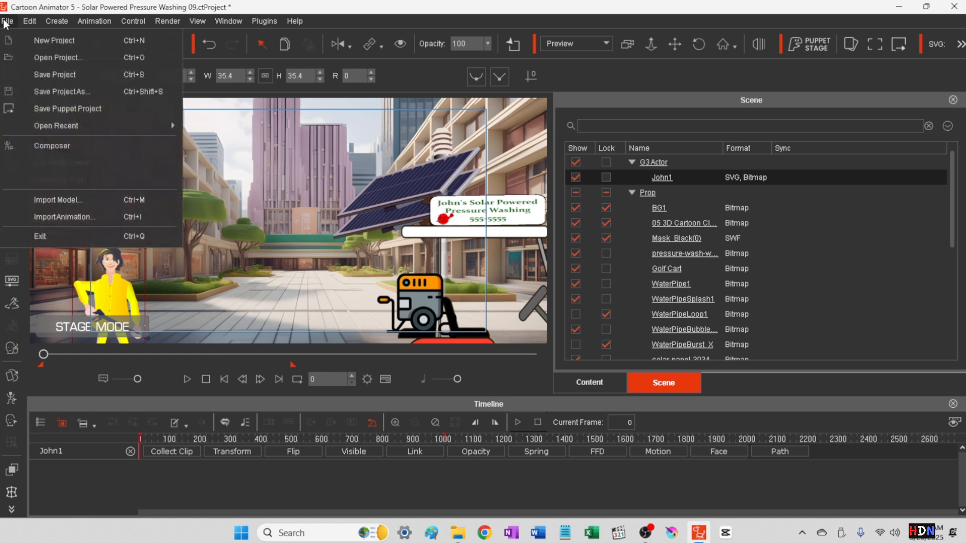
click(40, 75)
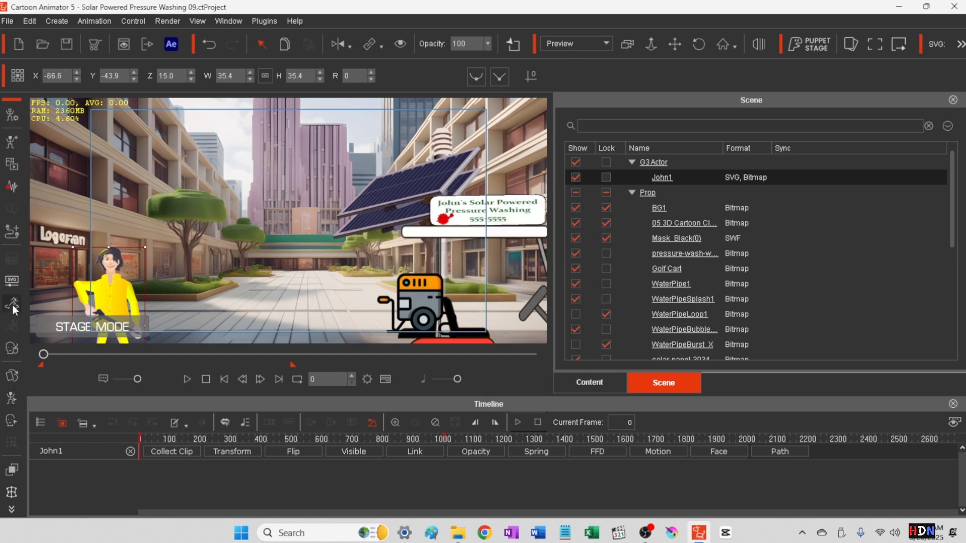
- Open the Face Puppet for John1 and preview the fifth full-face control expression on the character
click(12, 348)
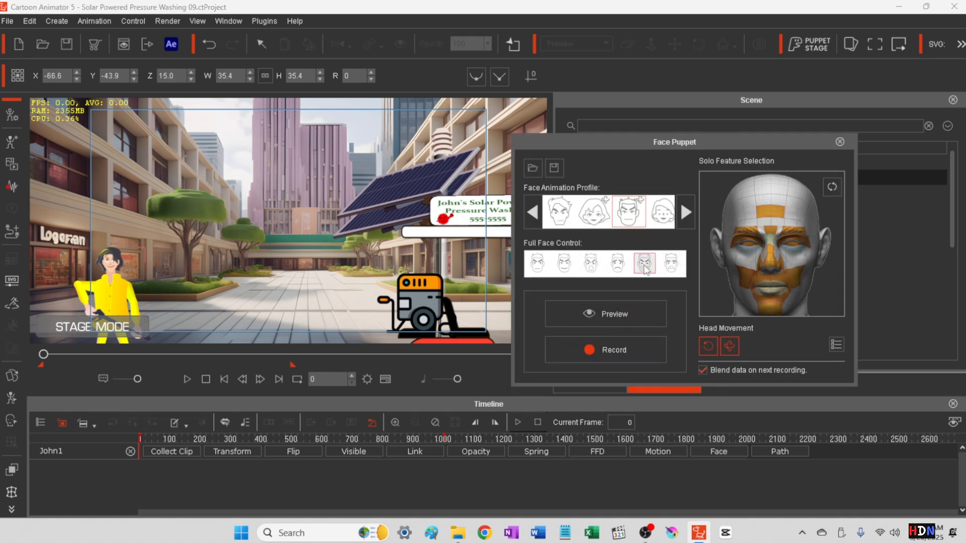
click(606, 322)
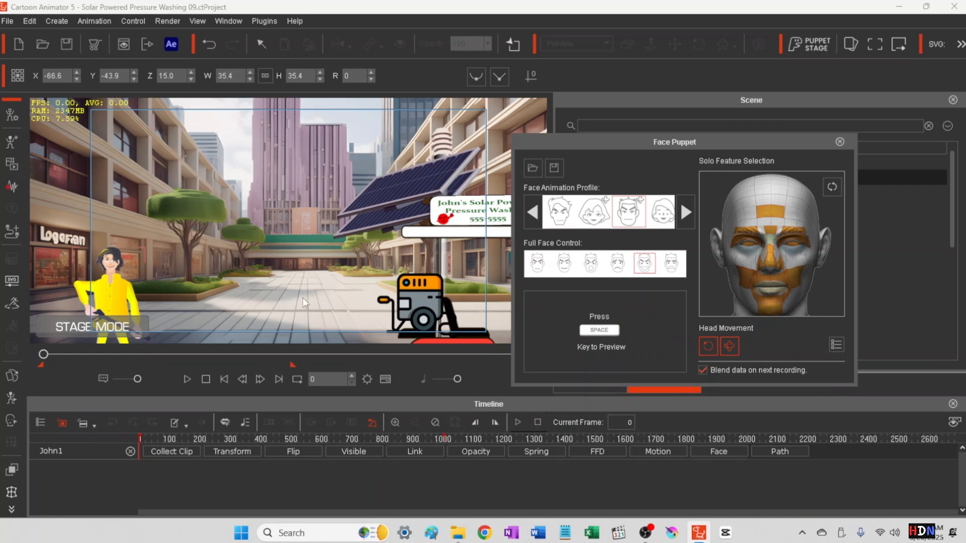
key(space)
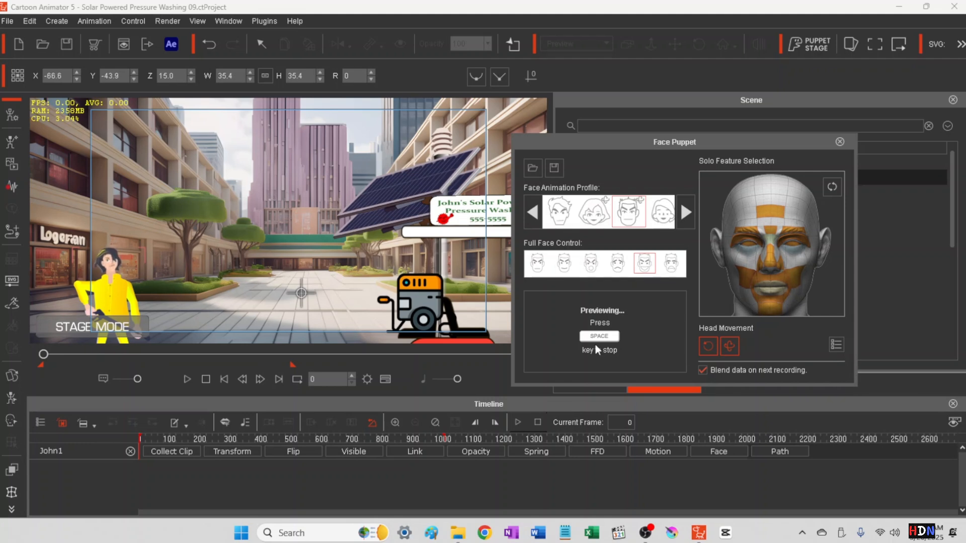
key(space)
- Preview the second full-face control expression on John1 by puppeteering the face, and stop the preview
click(573, 269)
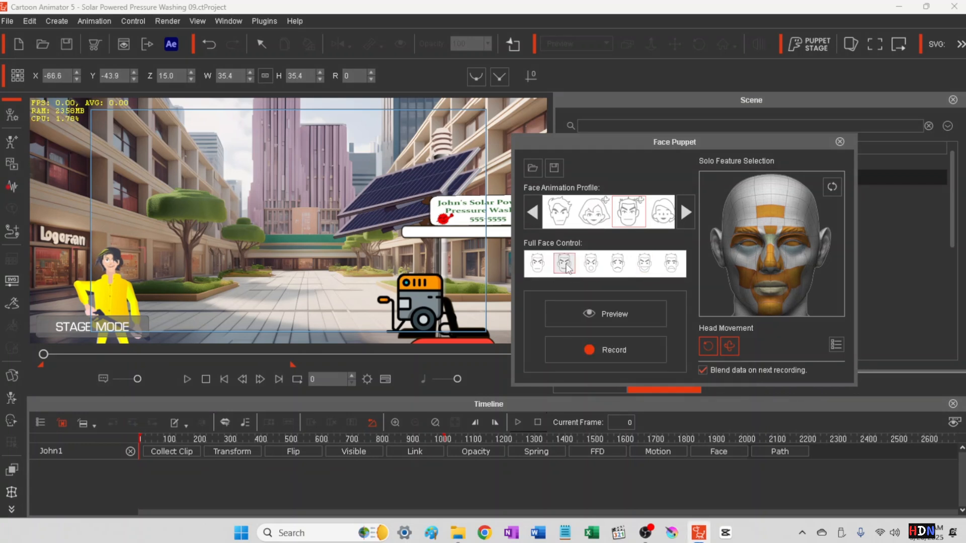
click(592, 315)
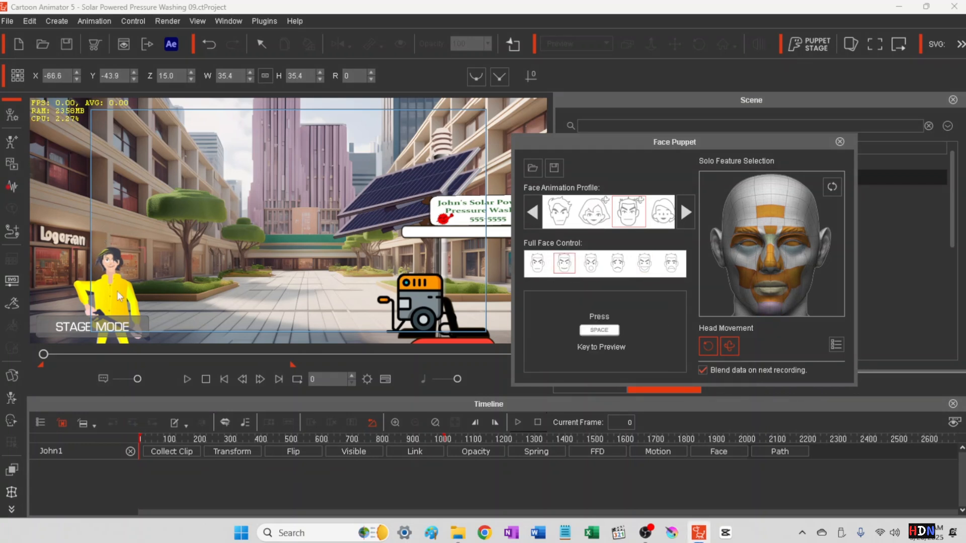
key(space)
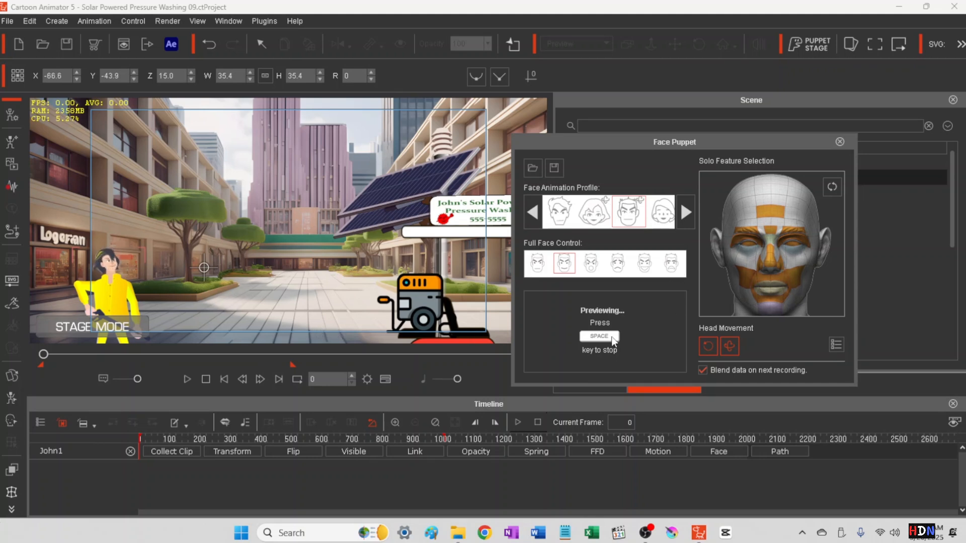
key(space)
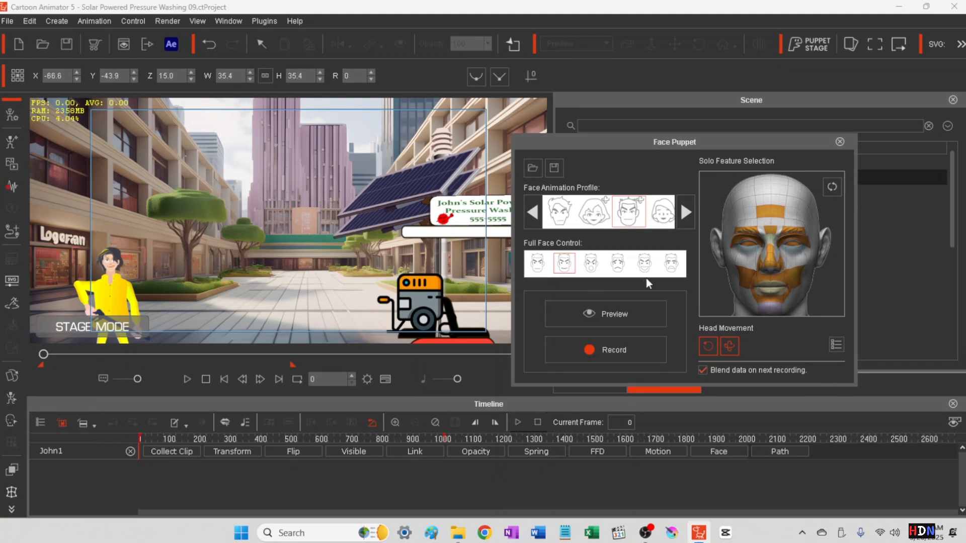
- Switch to the third full-face control expression, preview it on John1 and stop the preview
click(591, 267)
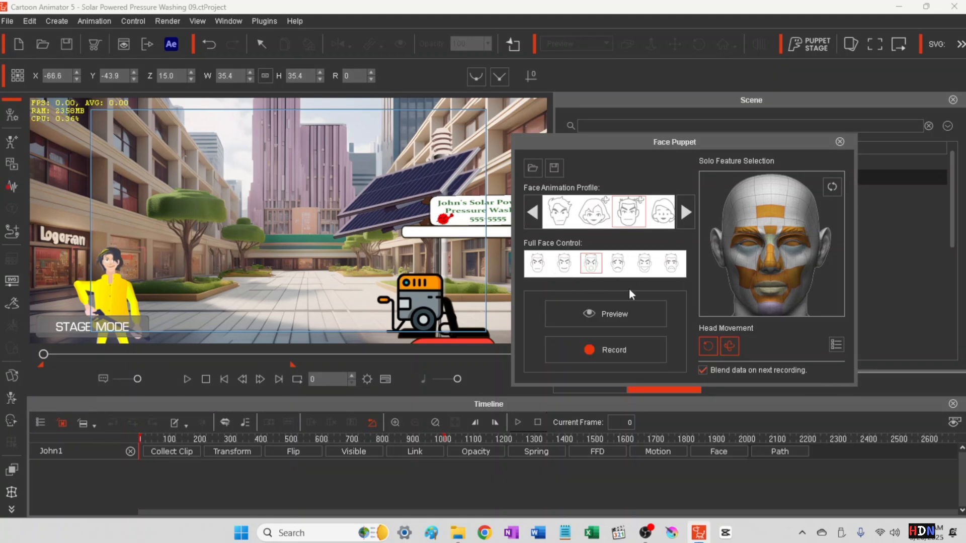
click(599, 313)
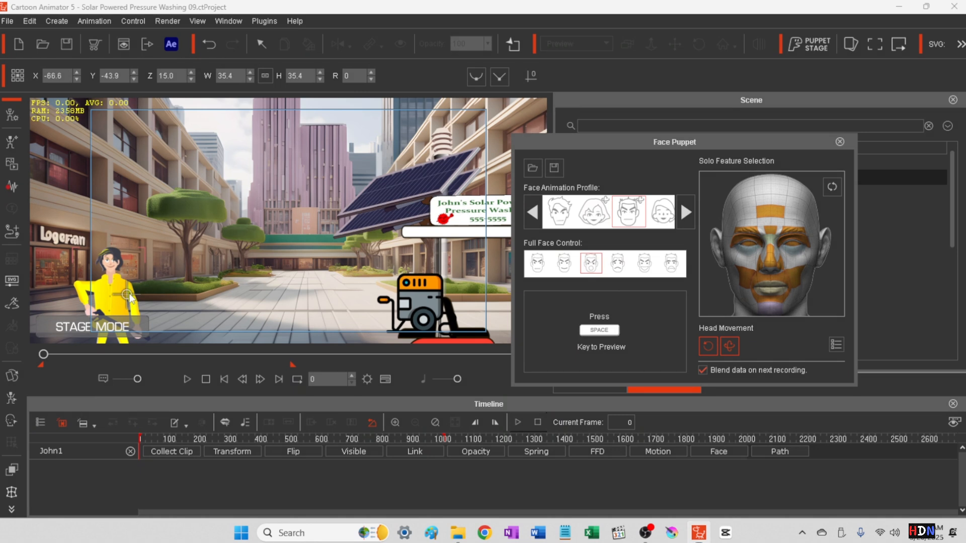
key(space)
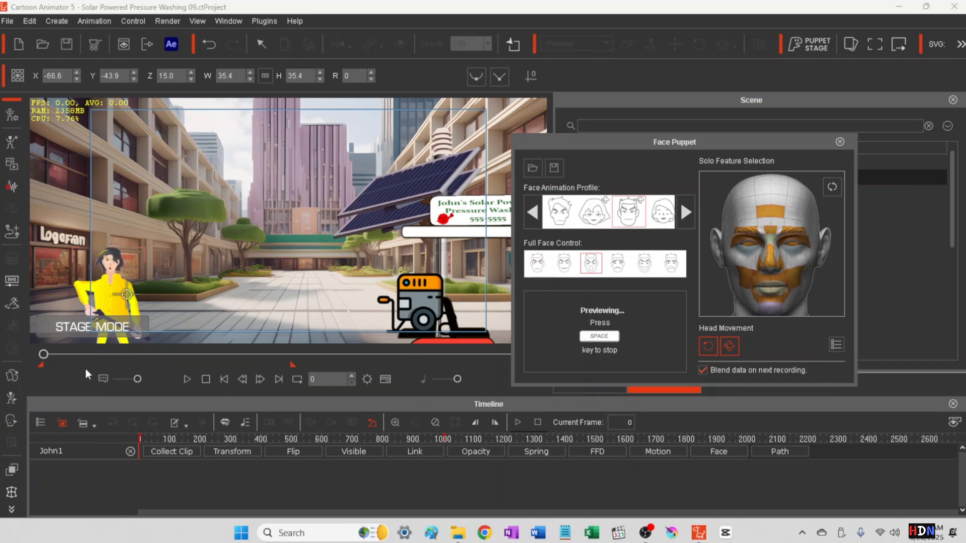
key(space)
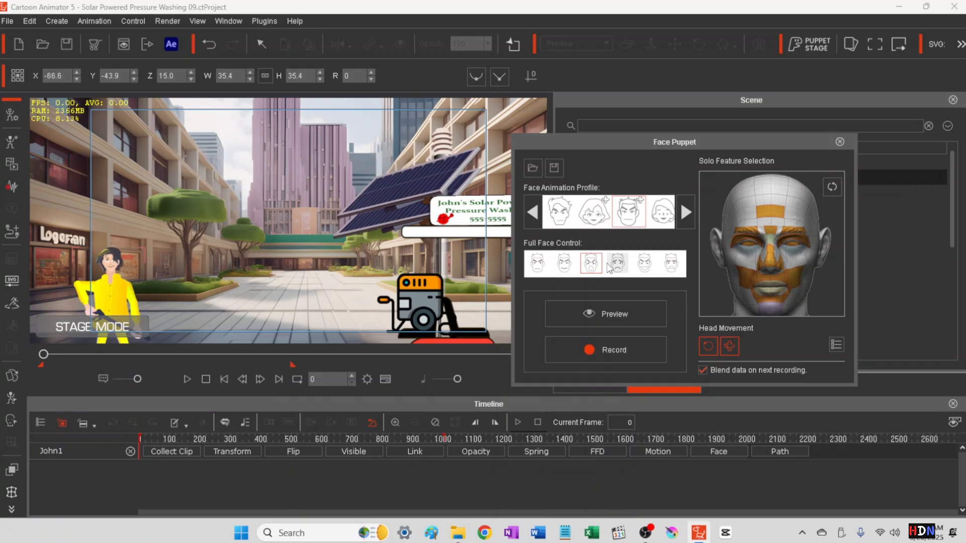
- Select the fourth full-face control expression, run repeated previews on John1 to check the head and mouth movement, and stop previewing
click(618, 264)
click(611, 316)
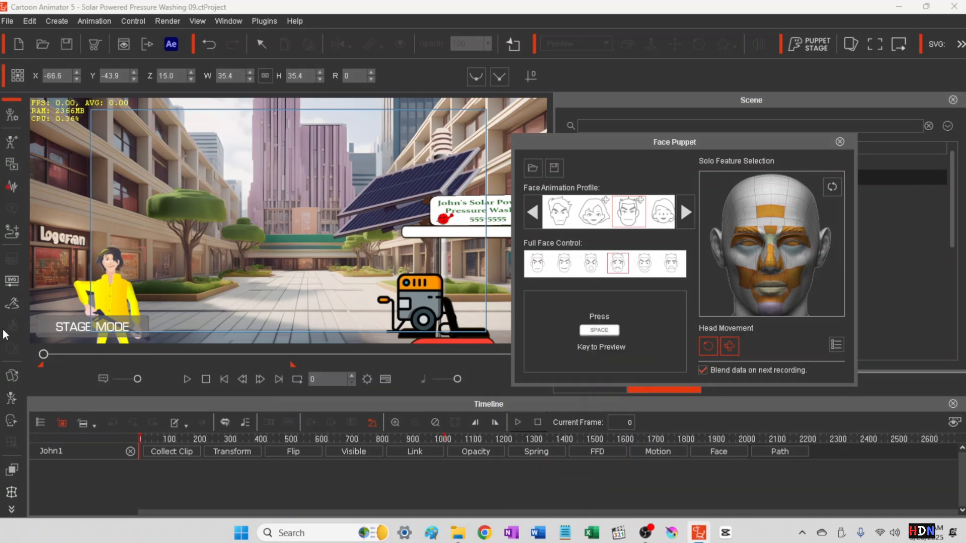
key(space)
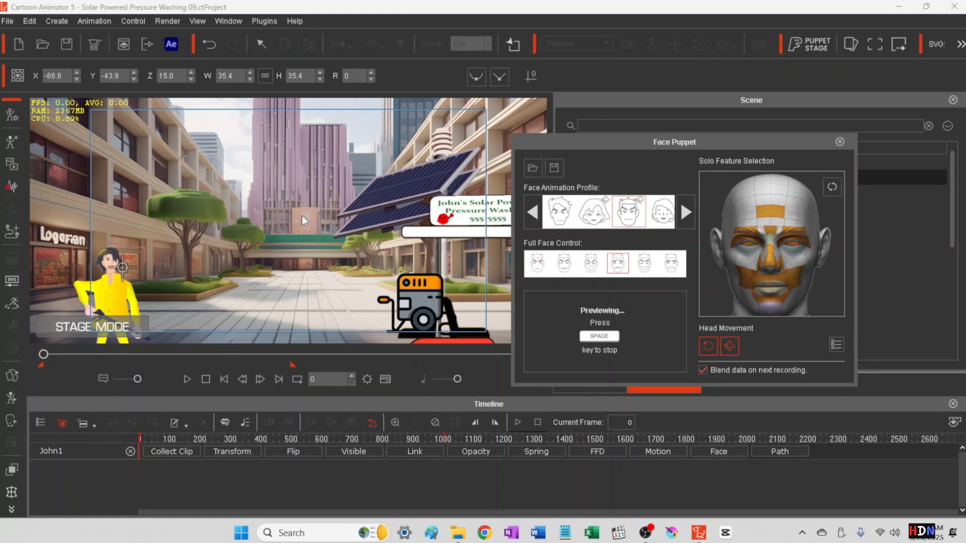
key(space)
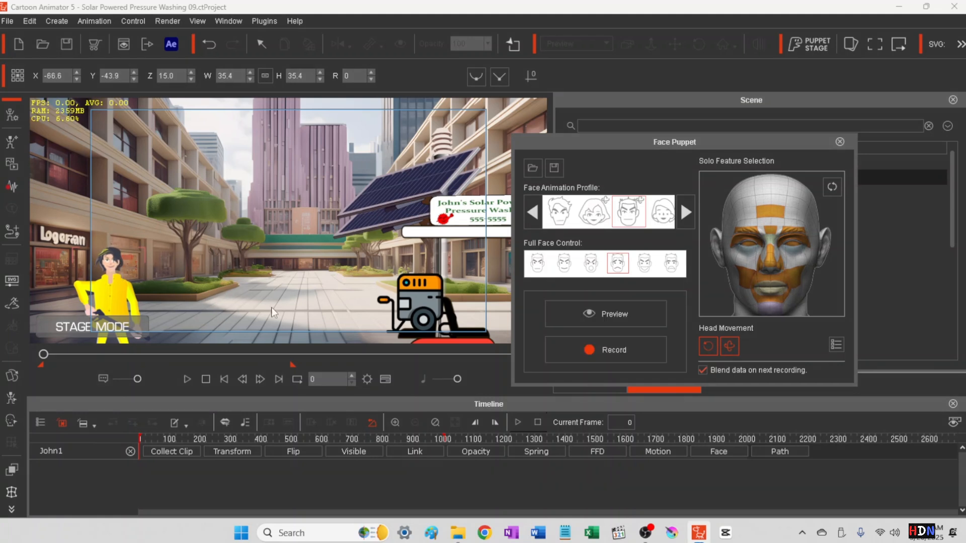
click(625, 309)
key(space)
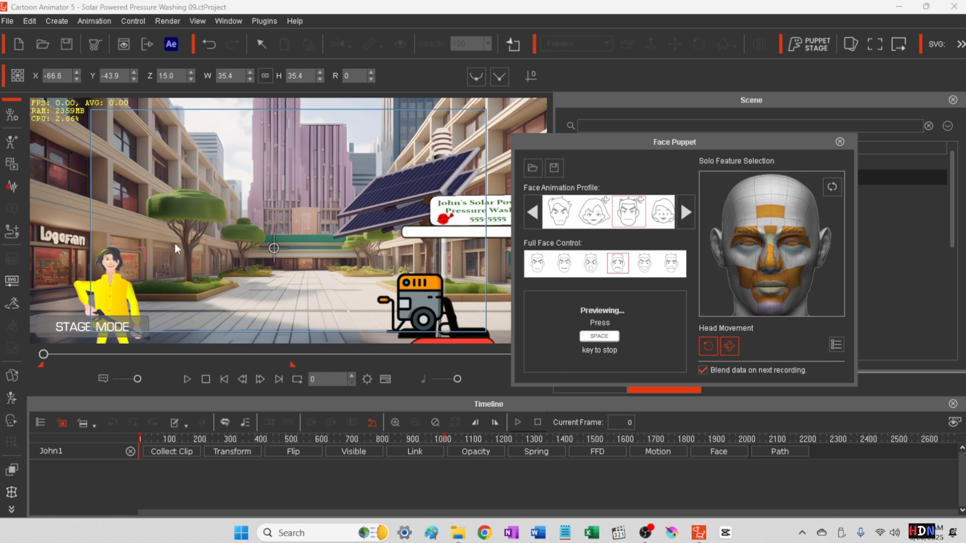
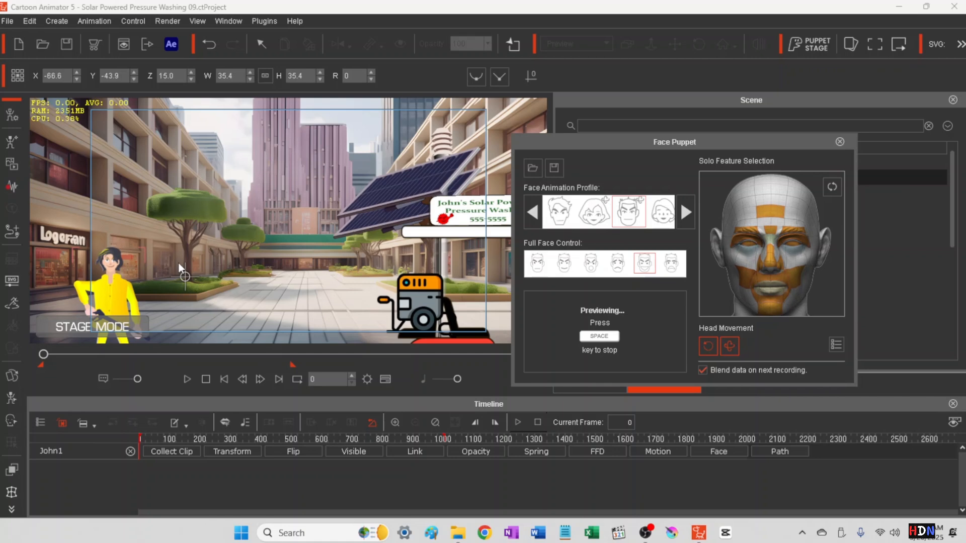
key(space)
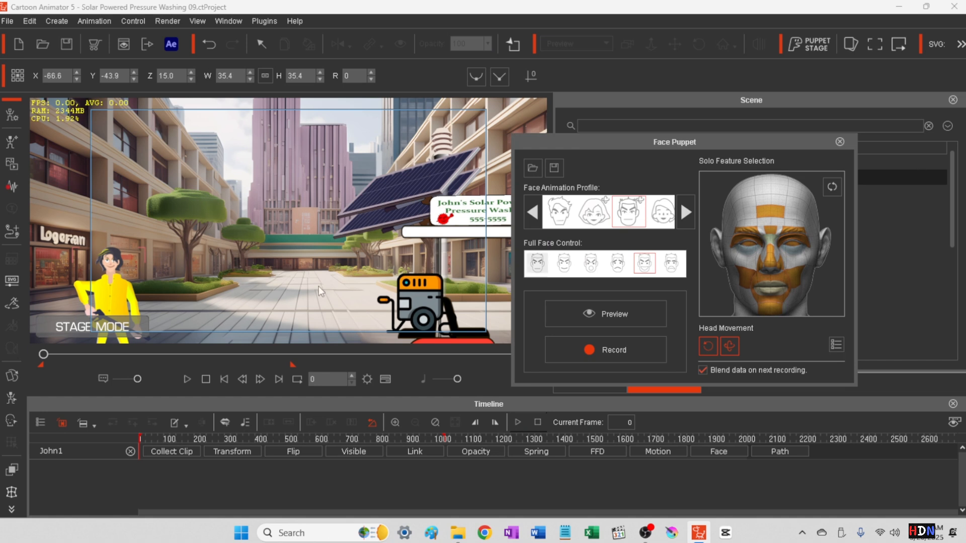
- Using the third face animation profile, record John1's facial motion from frame 0 with the fifth full-face control expression
click(635, 216)
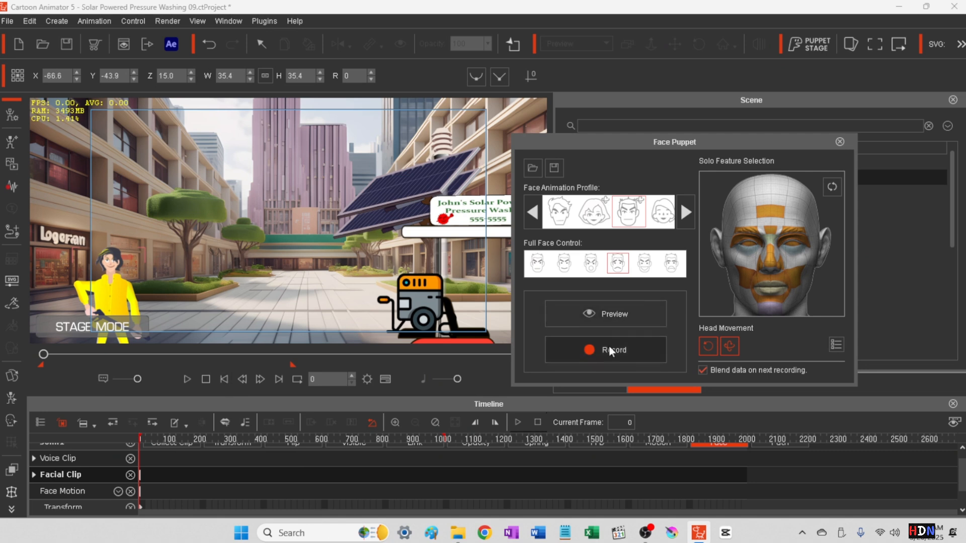
click(646, 267)
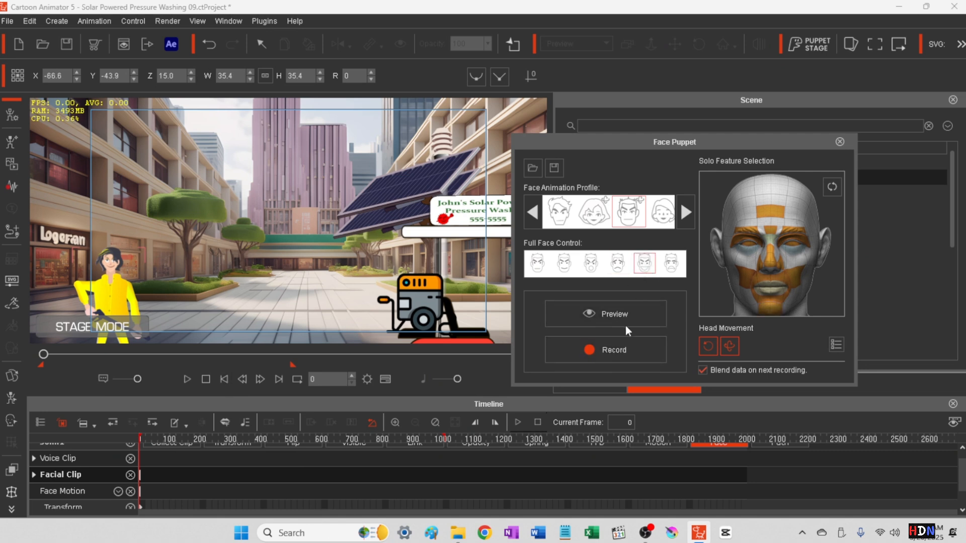
click(597, 350)
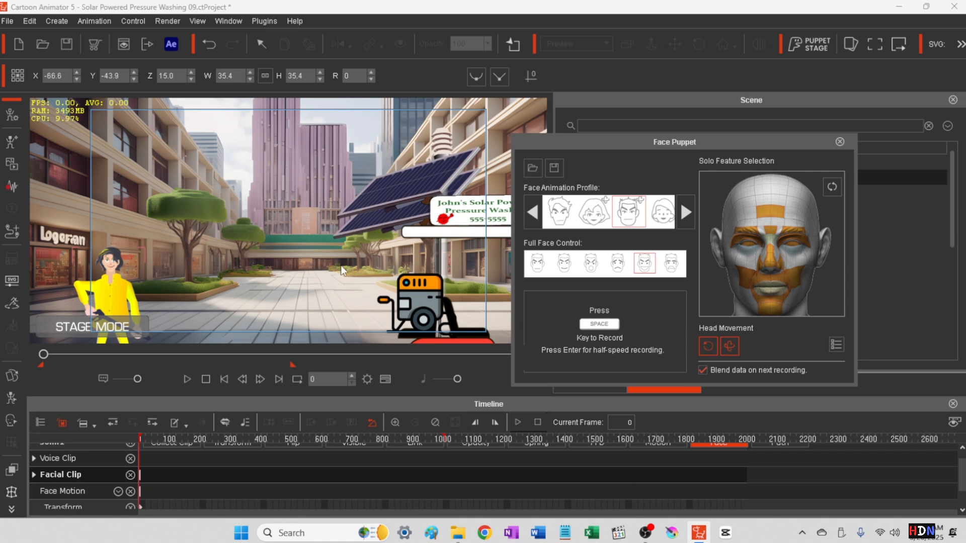
key(space)
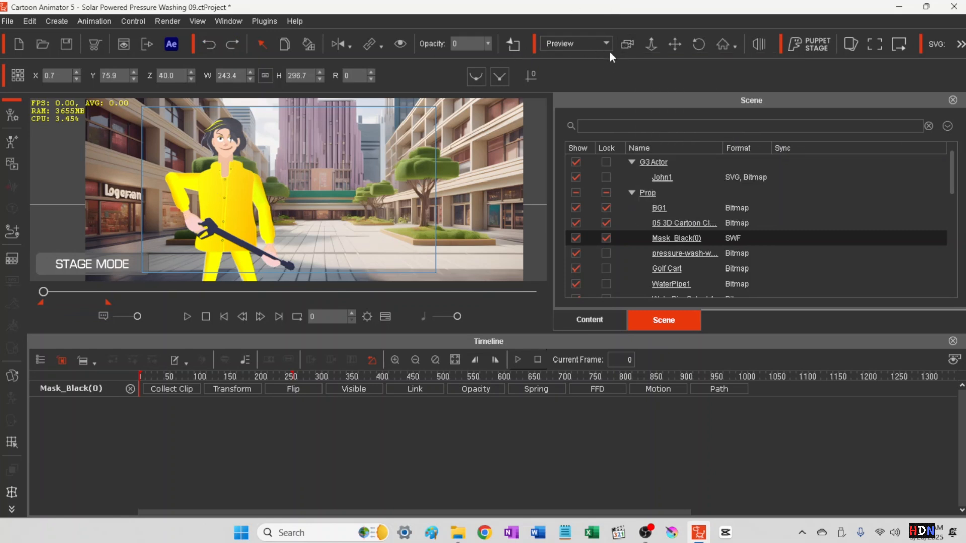
- Pull the camera back slightly from John1 to widen the shot and set the playhead to the first frame
click(674, 44)
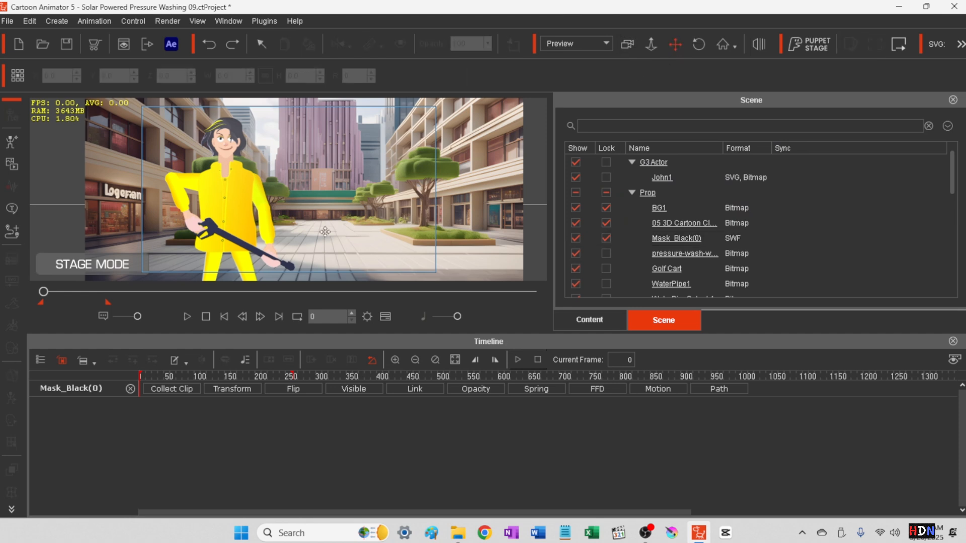
scroll(305, 244, down, 2)
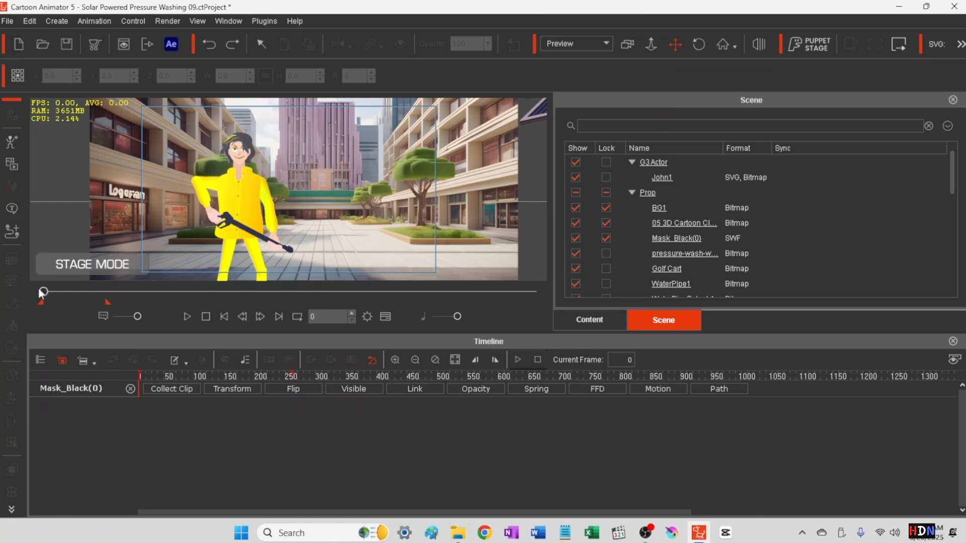
mouse_move(43, 293)
mouse_down()
mouse_move(53, 297)
mouse_move(29, 300)
mouse_up()
- Export the marked frame range as an MP4 video named john-cu in the Solar Powered Pressure Washing folder
click(168, 22)
click(195, 59)
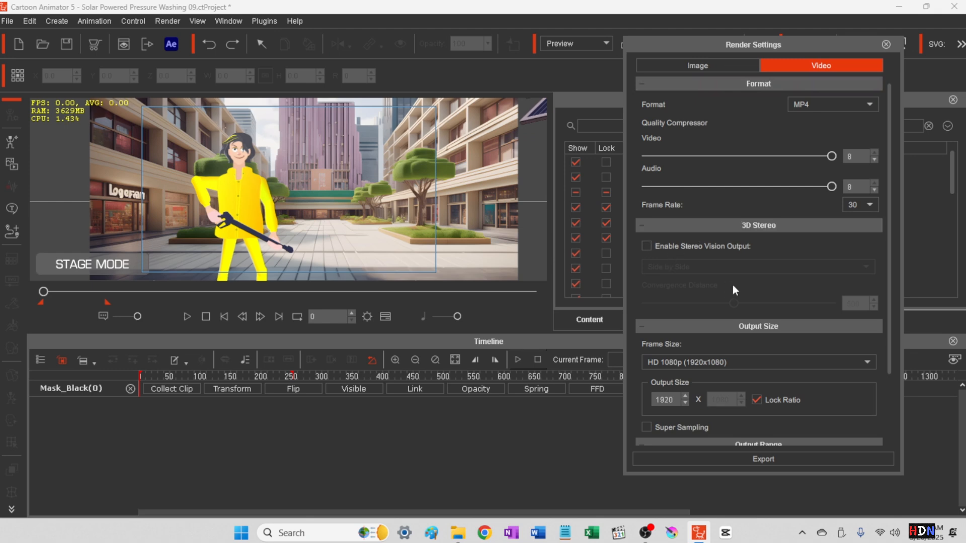
scroll(730, 282, down, 3)
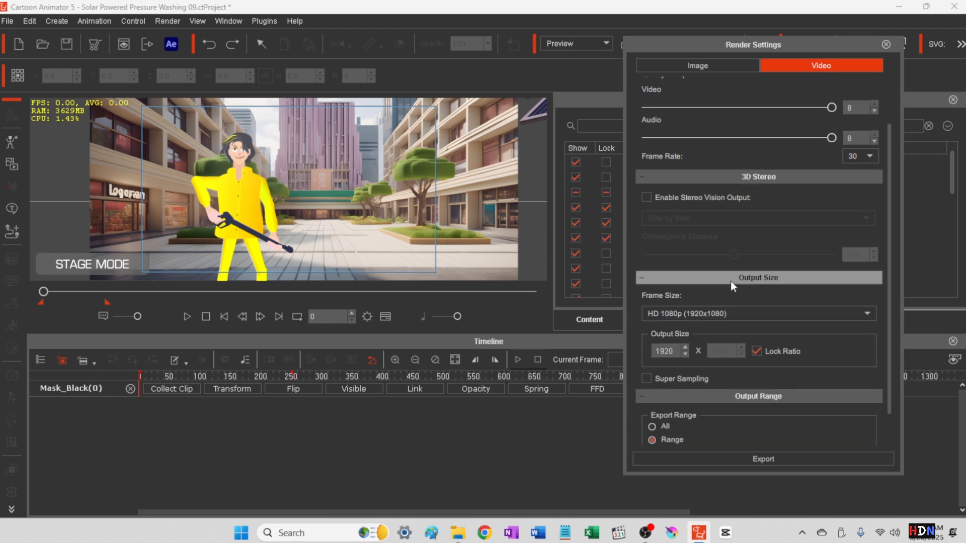
click(759, 462)
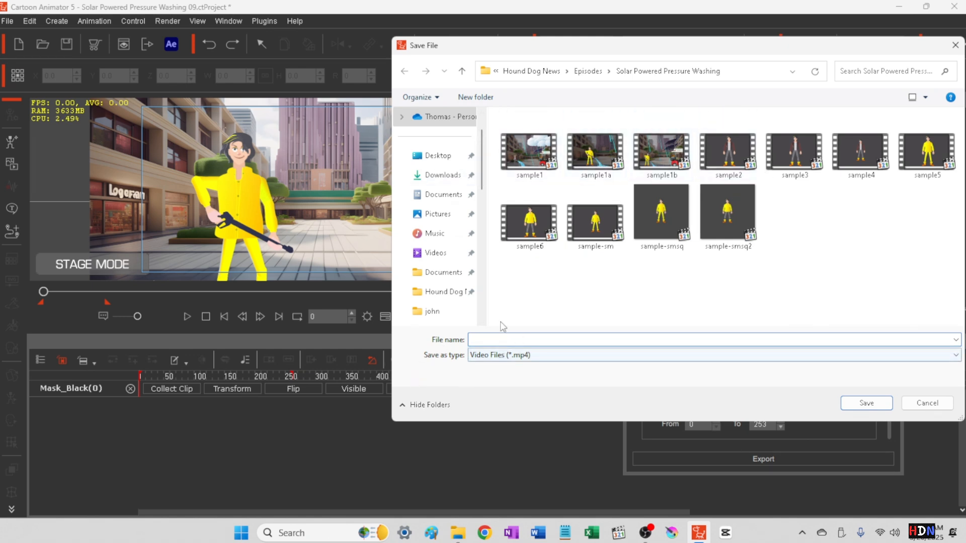
text(o)
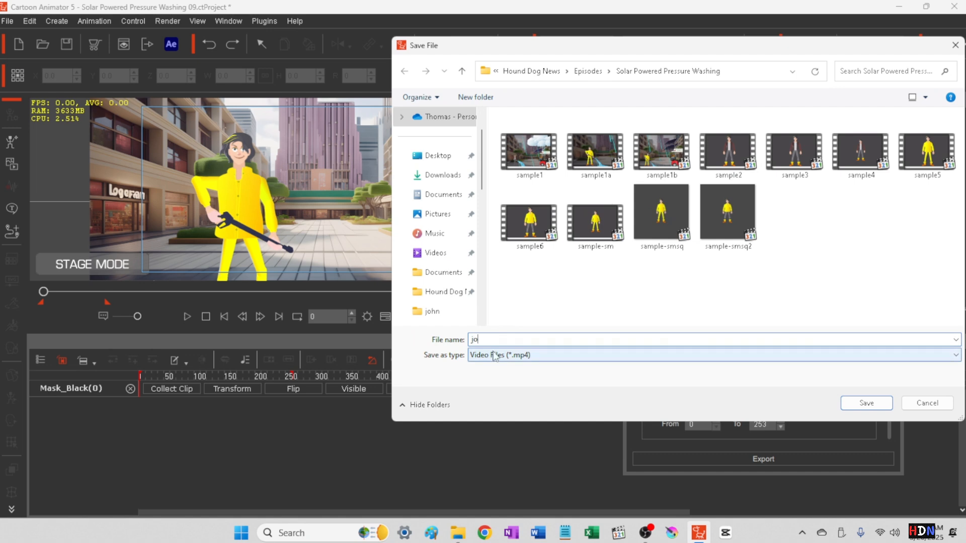
text(hn-)
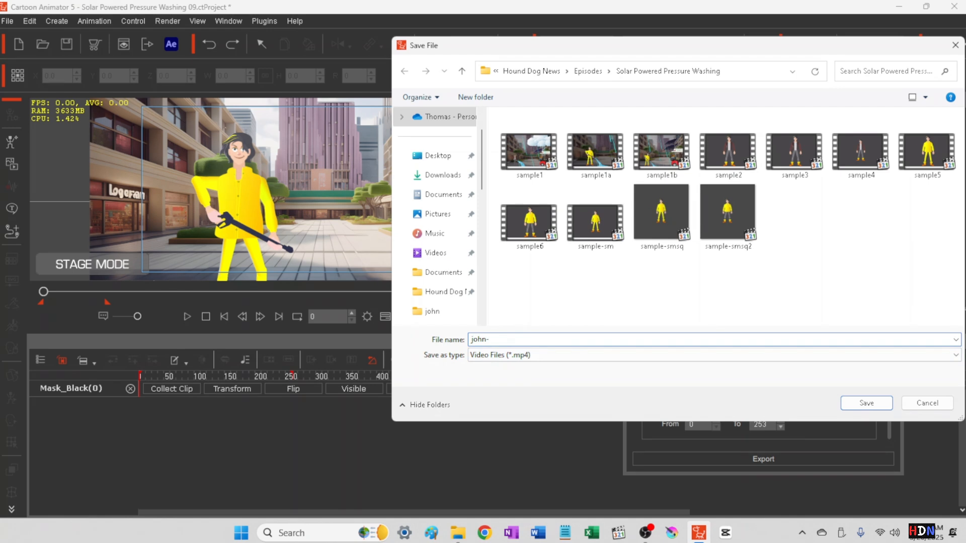
text(cu)
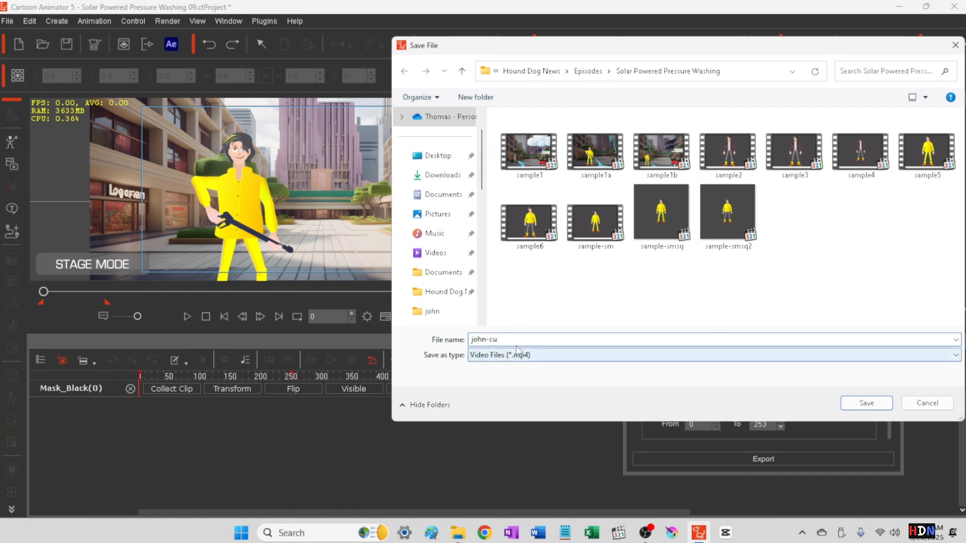
click(865, 403)
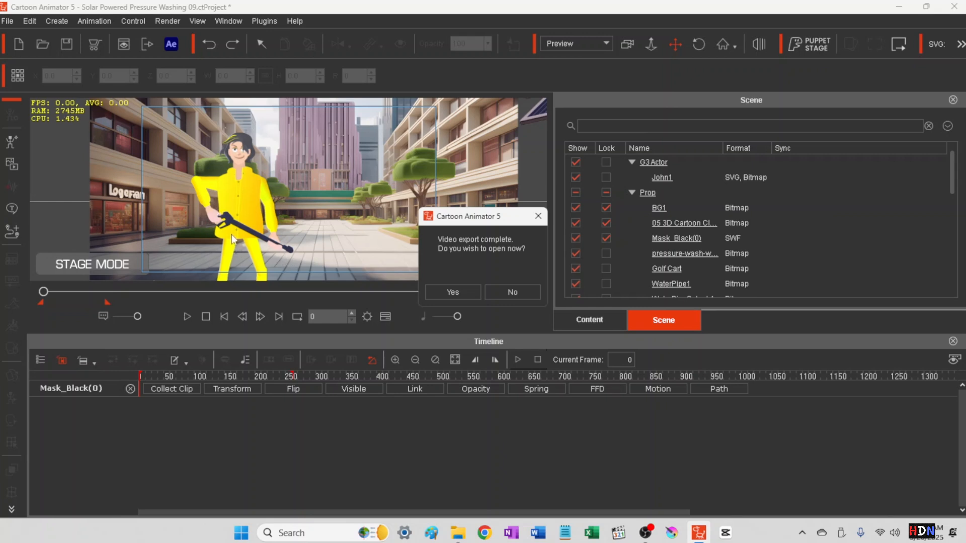
- Open the exported john-cu video in the media player and pause playback near its start
click(441, 294)
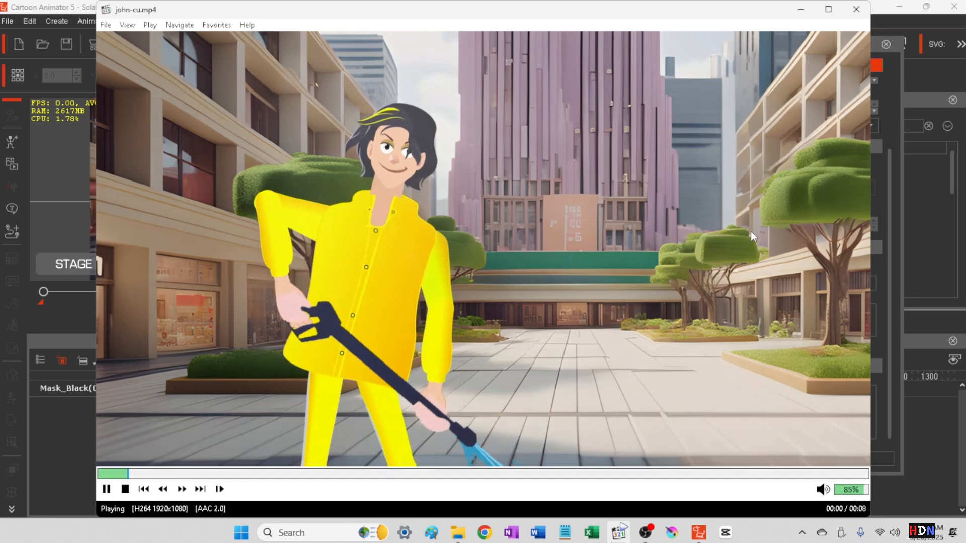
click(762, 231)
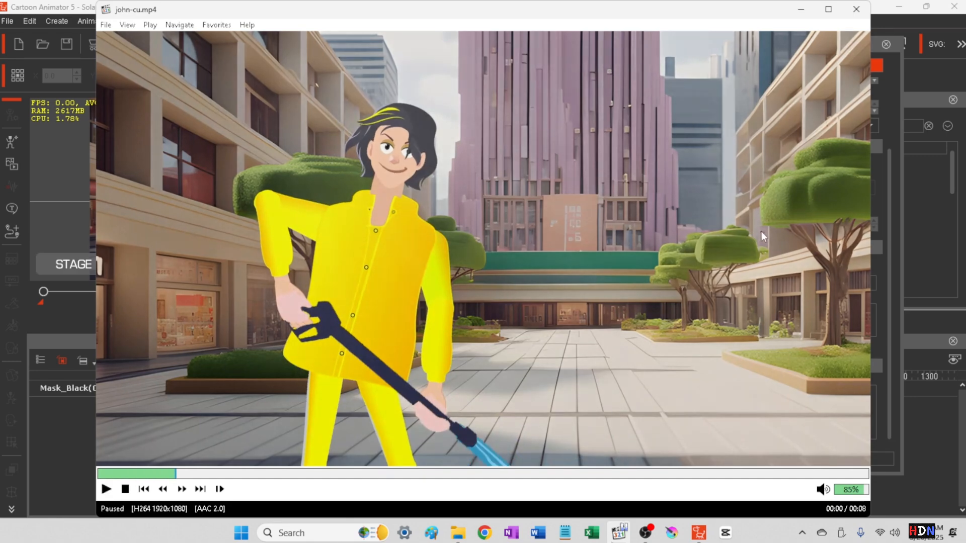
- Review the john-cu video in full screen and close the media player
double_click(761, 232)
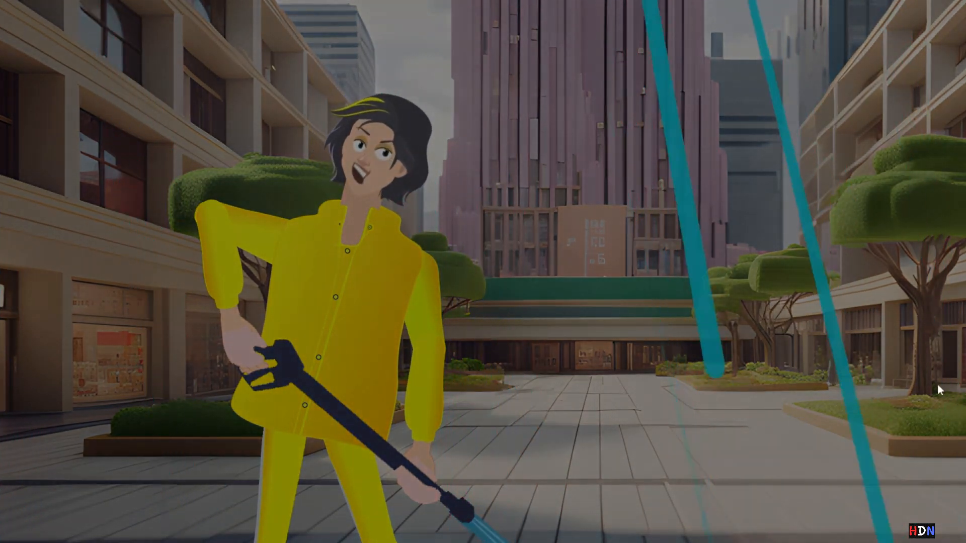
mouse_move(649, 512)
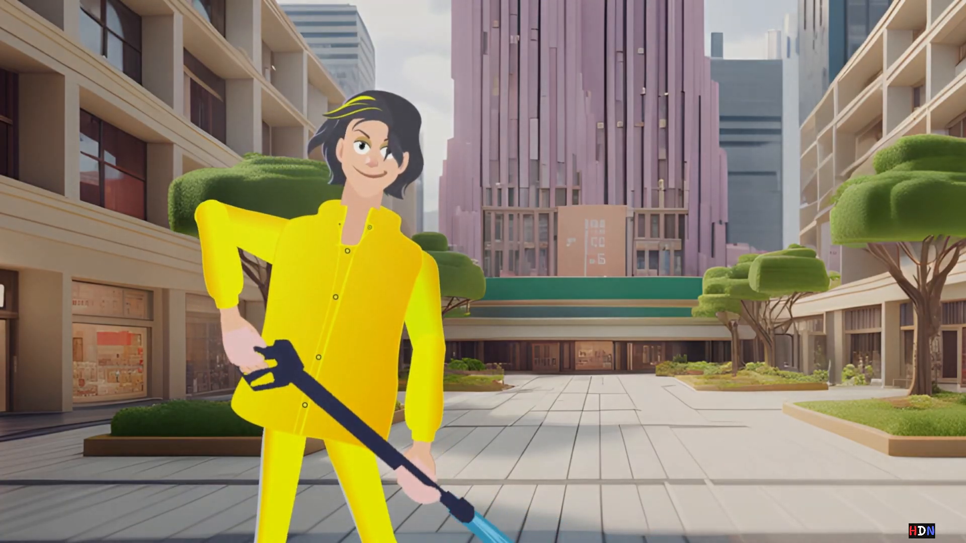
double_click(585, 225)
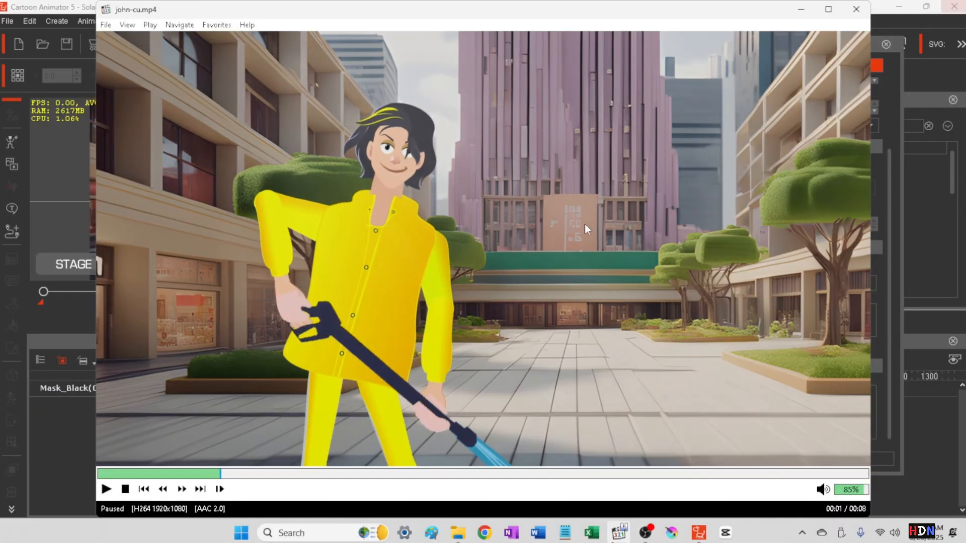
click(856, 10)
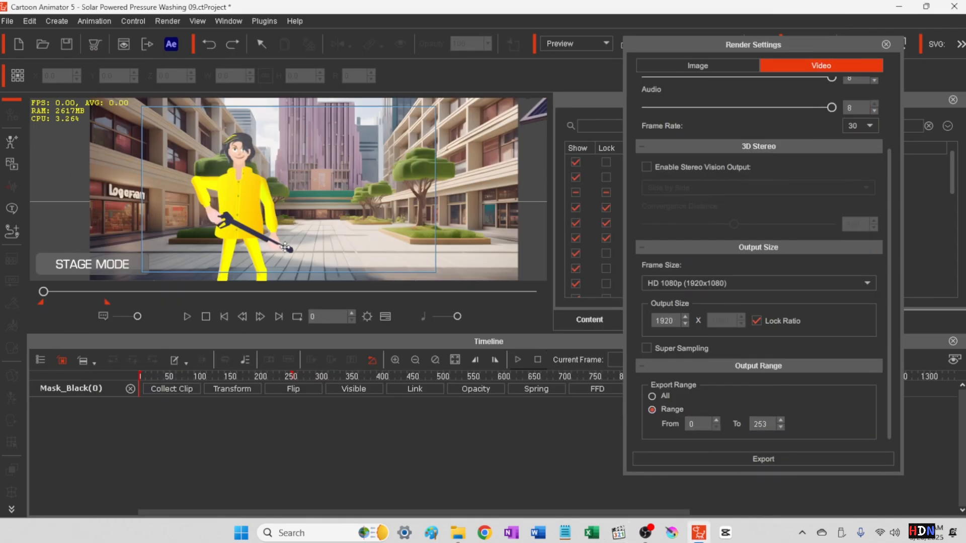
- At frame 2, reposition the WaterPipe1 prop against the pressure washer nozzle at about X -14.1, Y -47.9
click(351, 312)
click(351, 313)
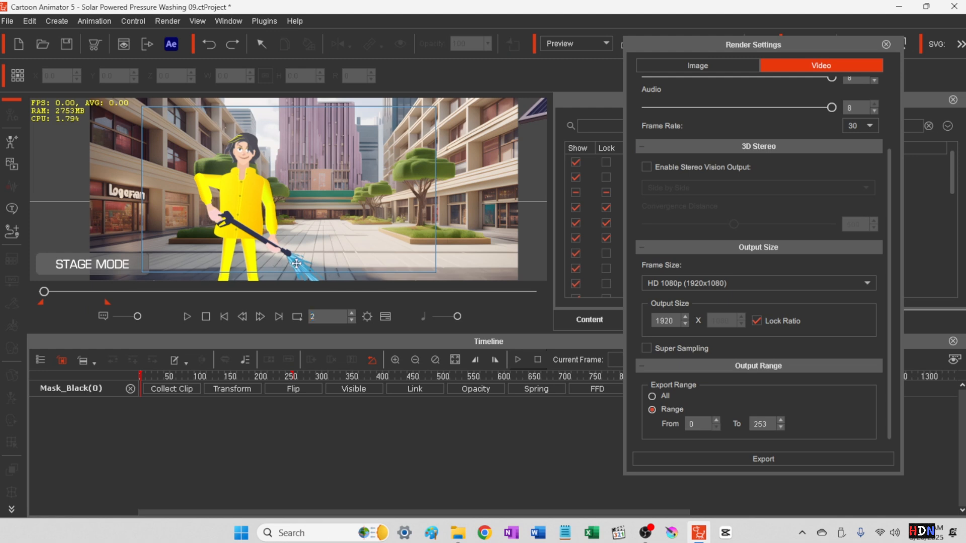
click(886, 44)
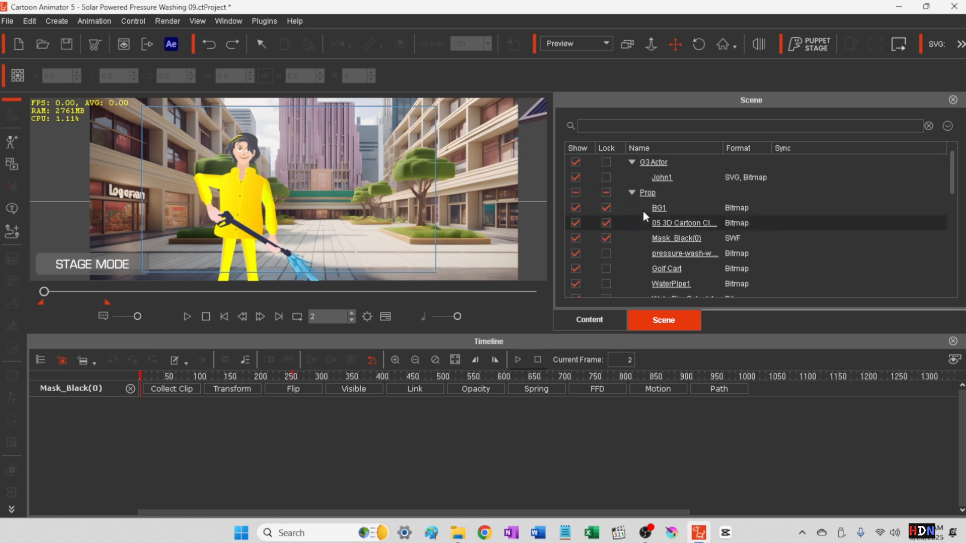
scroll(659, 228, down, 2)
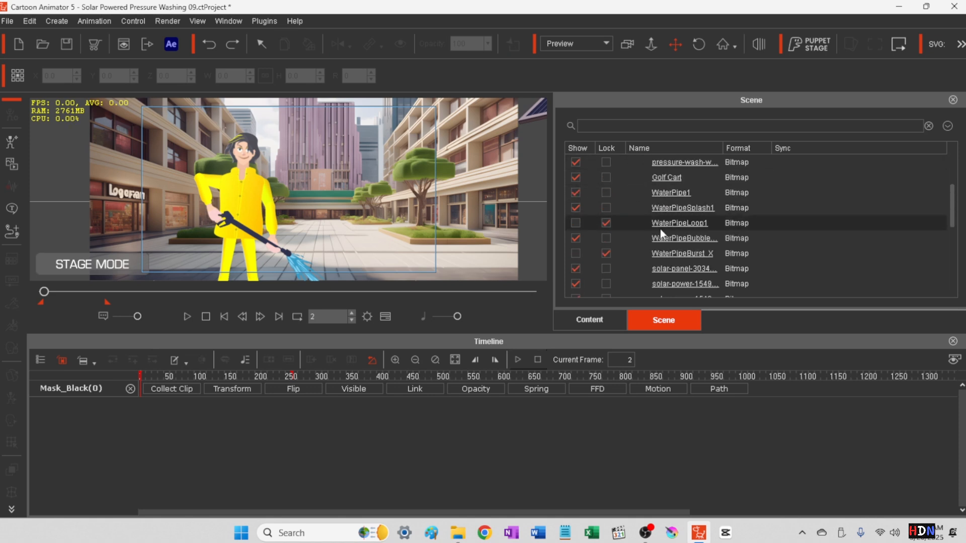
scroll(660, 229, up, 1)
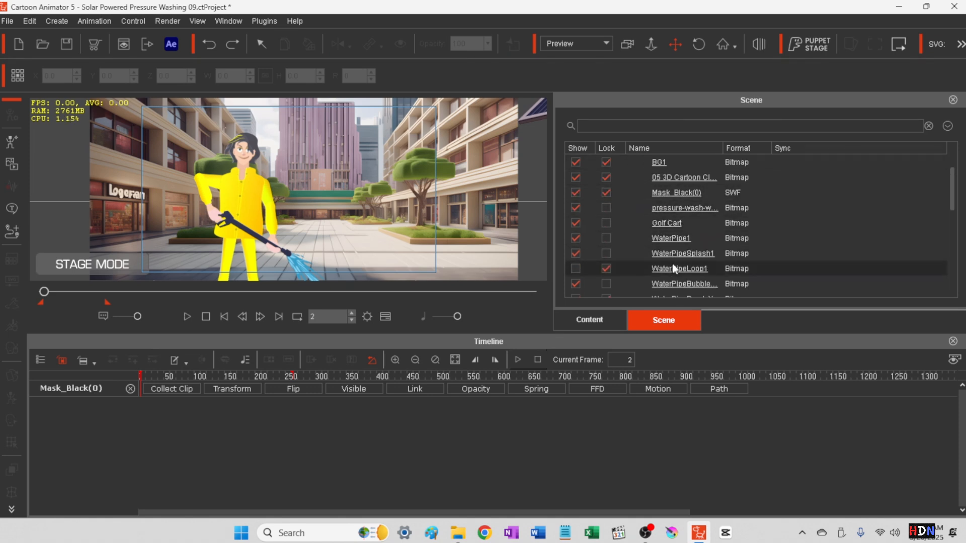
click(662, 236)
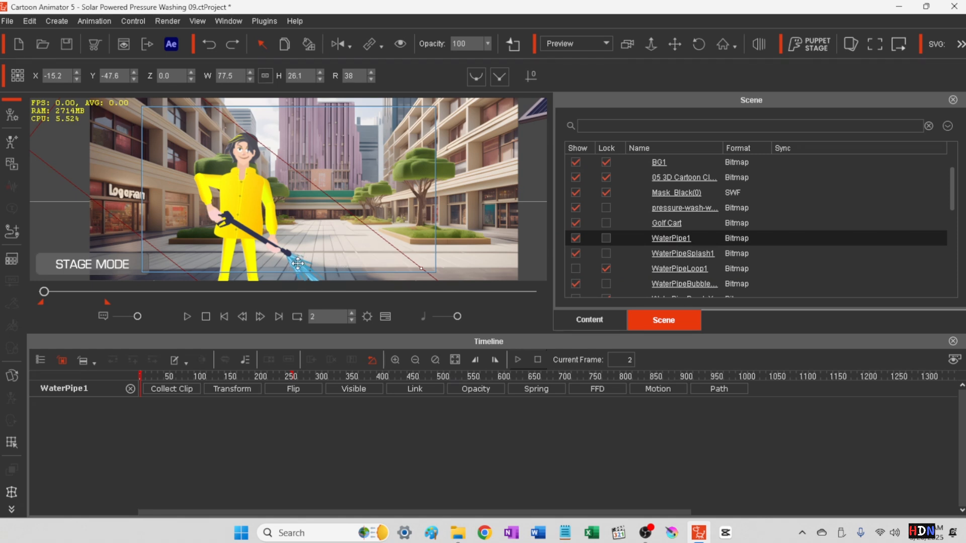
drag(298, 263, 301, 264)
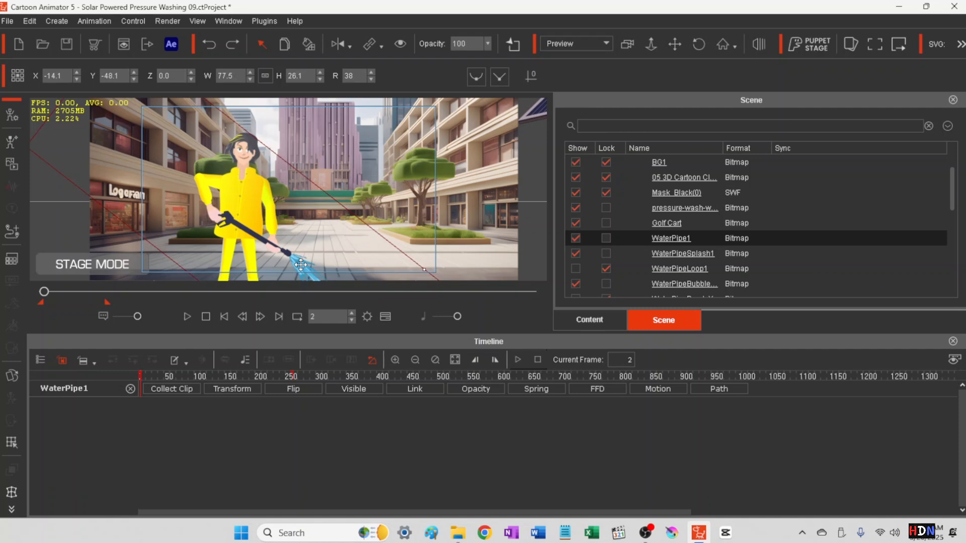
drag(300, 265, 300, 264)
- Show the Motion and Transform tracks of WaterPipe1 in the timeline, magnified to frame-level detail
click(657, 390)
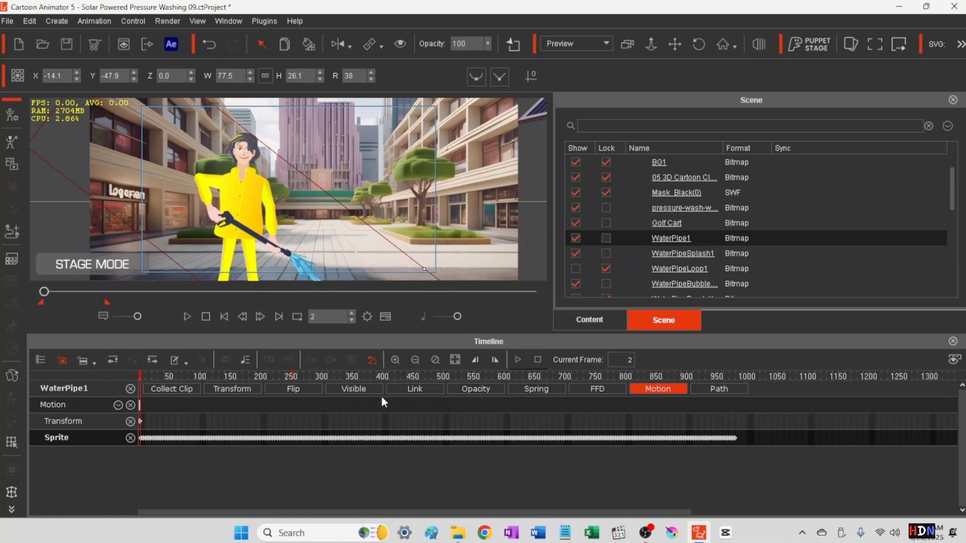
click(227, 388)
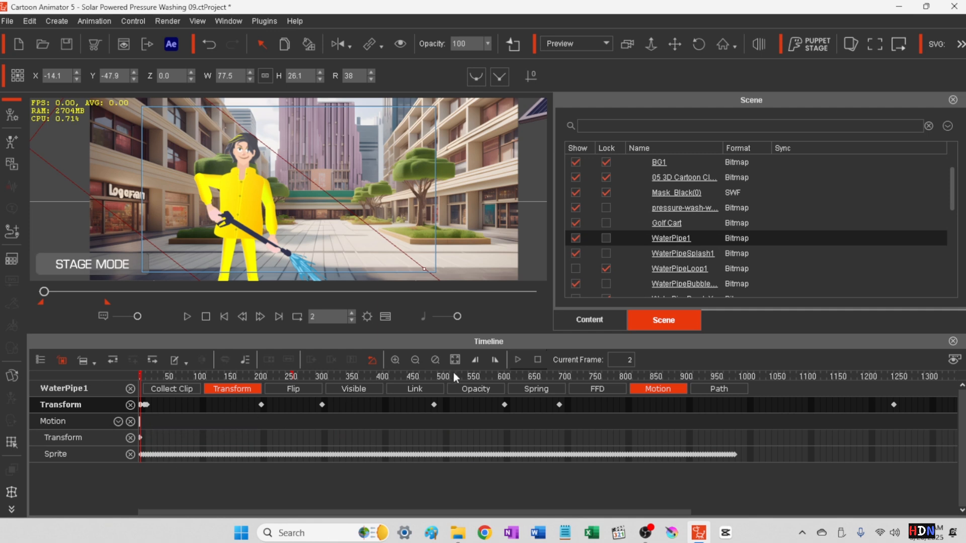
click(395, 361)
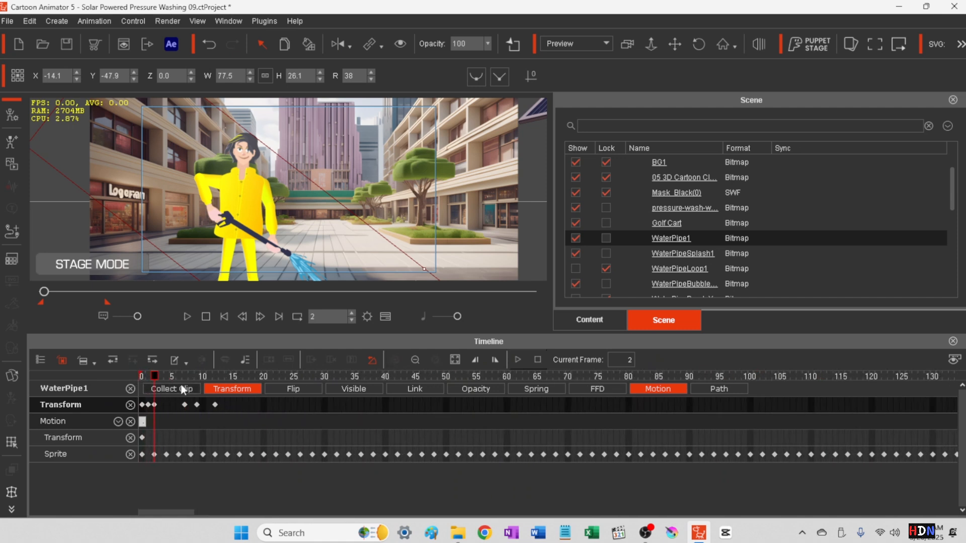
- Realign WaterPipe1 with the nozzle at its keys on frames 7, 9 and 12, to about (-14.6, -49.7), (-15.7, -50.8) and (-16.7, -49.7)
click(185, 405)
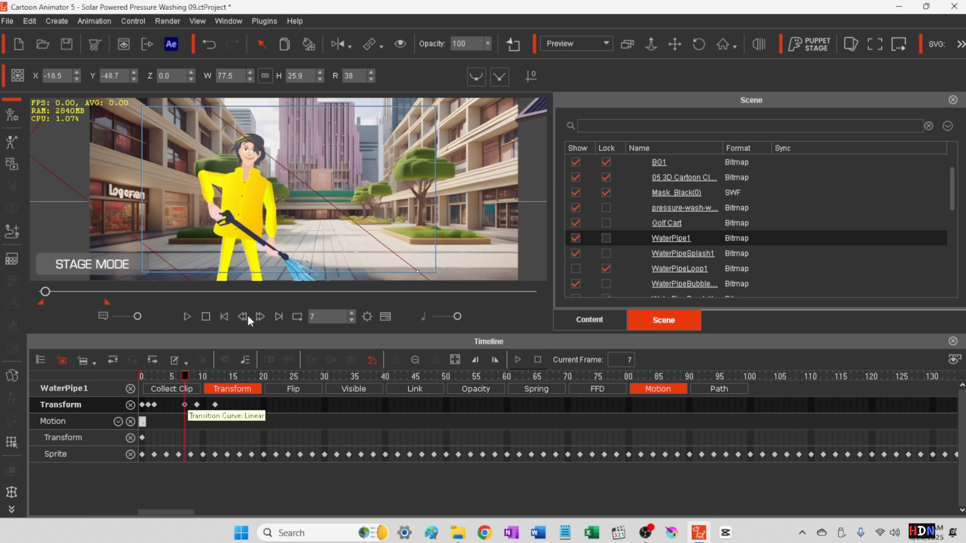
drag(305, 262, 310, 262)
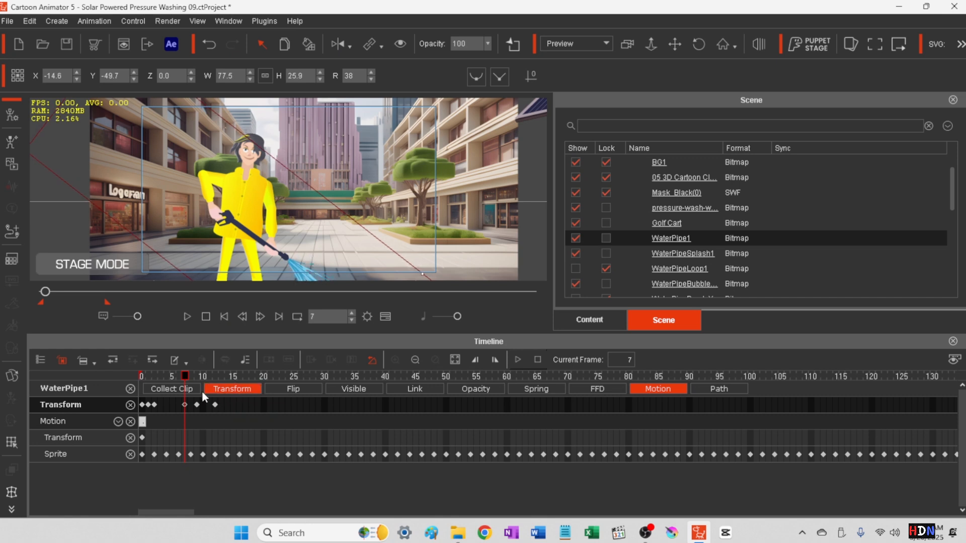
click(197, 405)
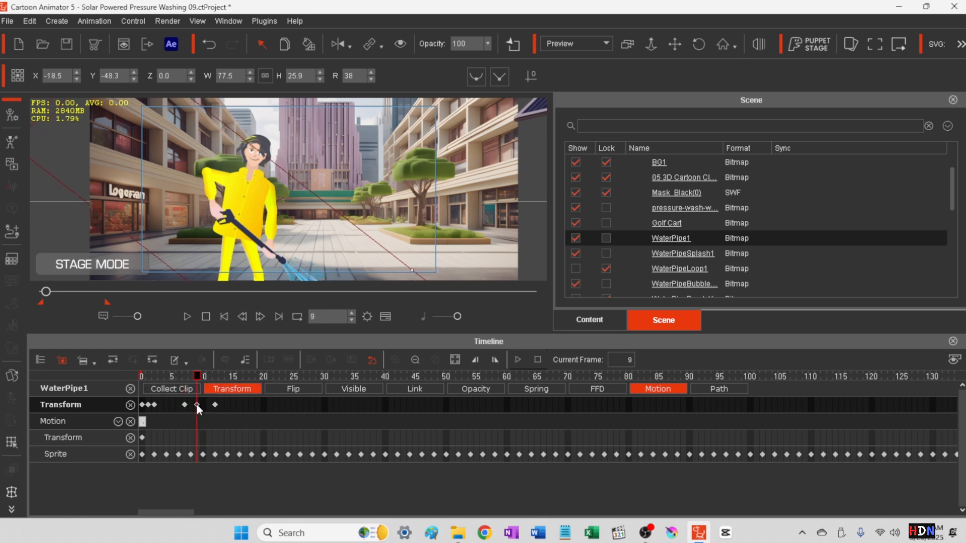
drag(293, 267, 300, 273)
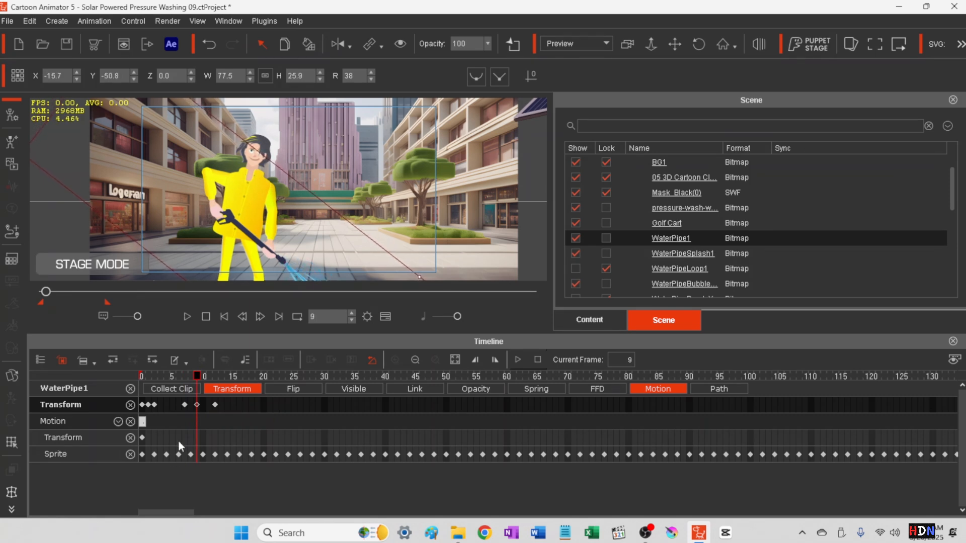
click(215, 405)
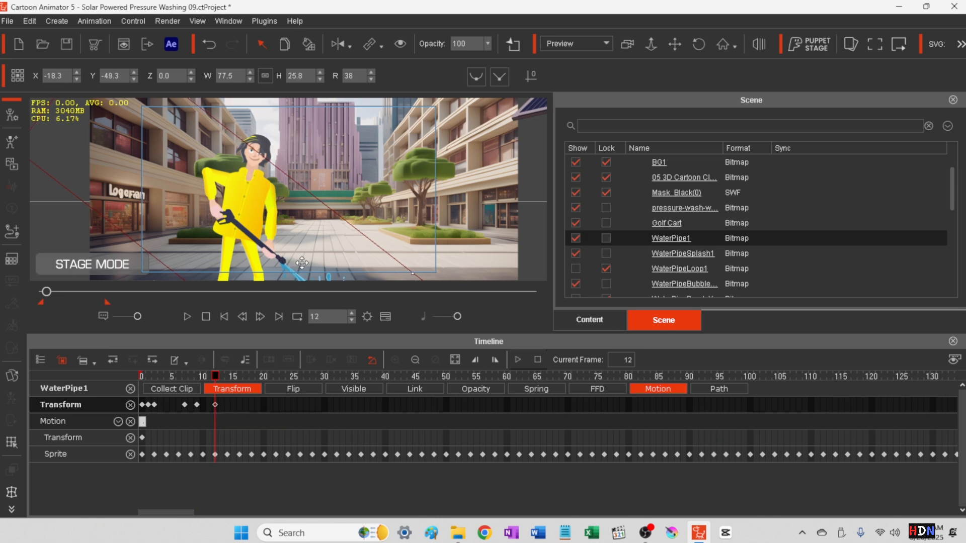
drag(301, 262, 306, 264)
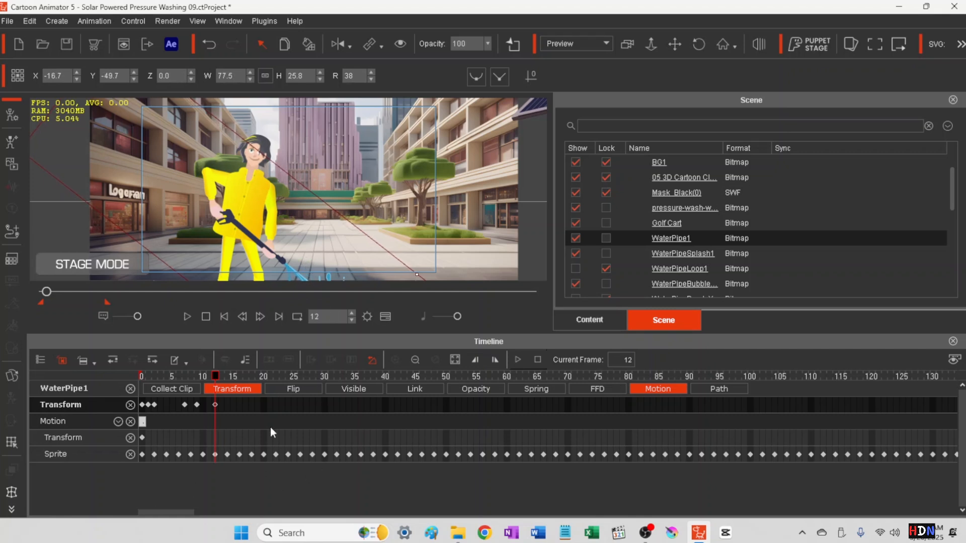
- Preview the realigned water spray by playing the animation onward from frame 12 and again from the first frame
key(space)
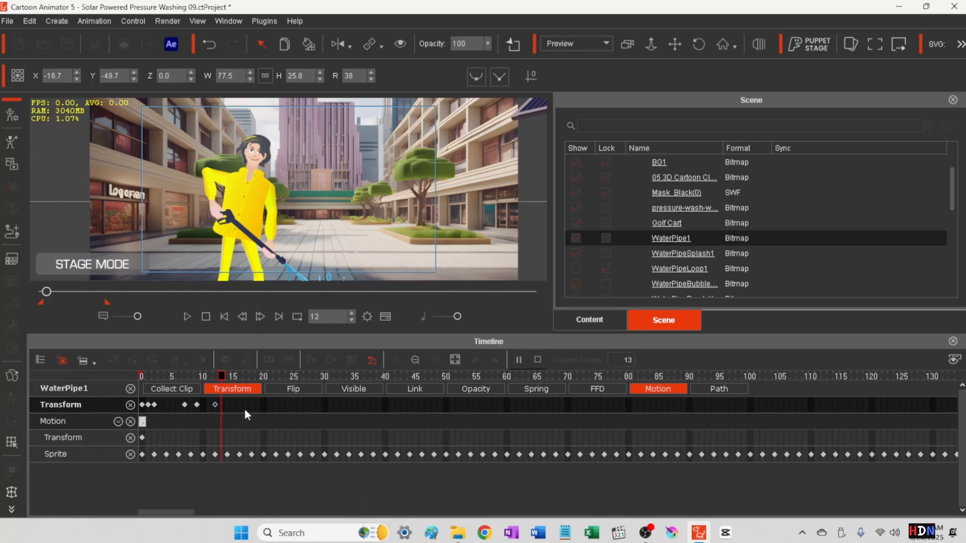
key(space)
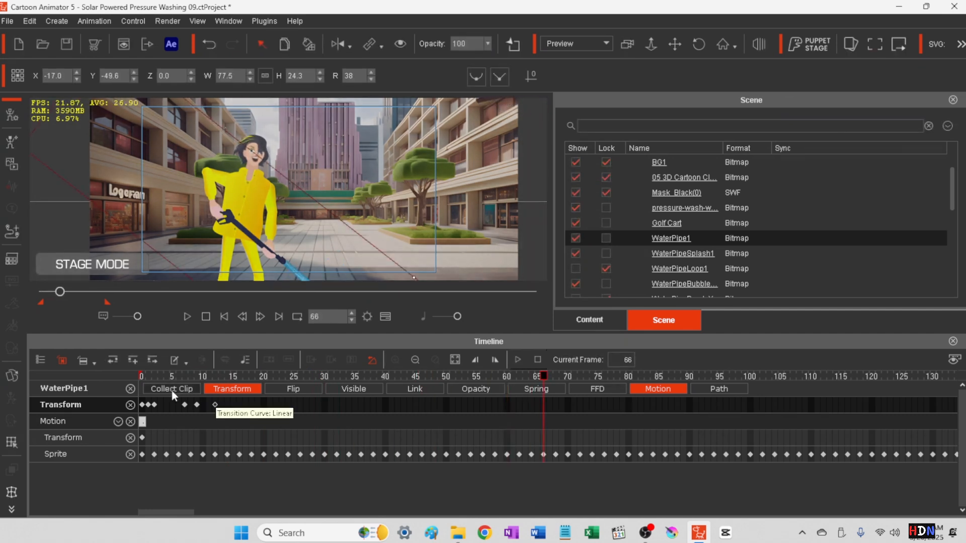
click(223, 316)
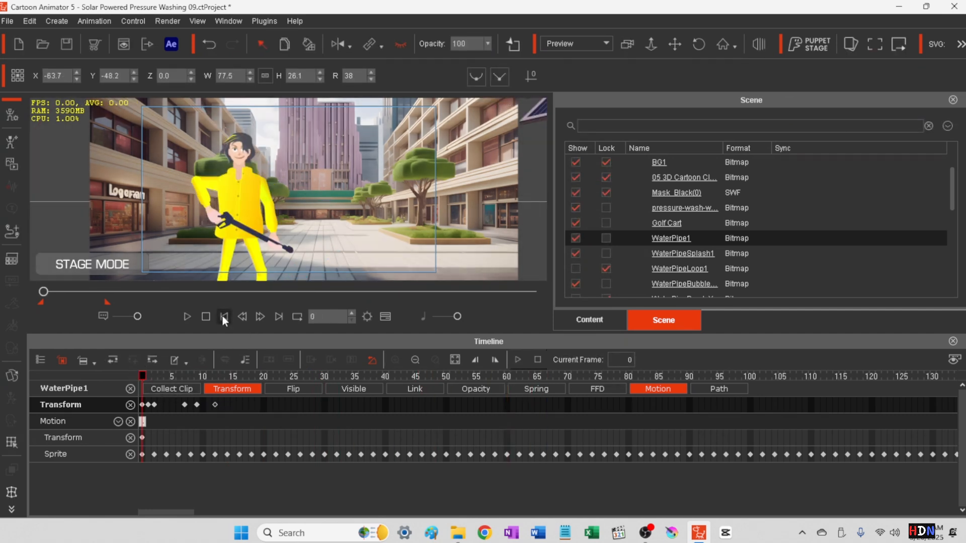
key(space)
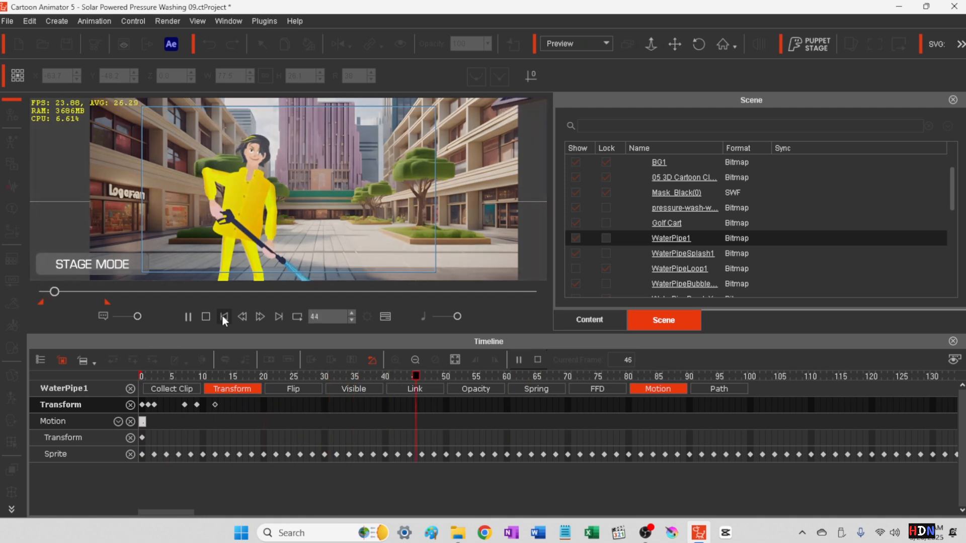
key(space)
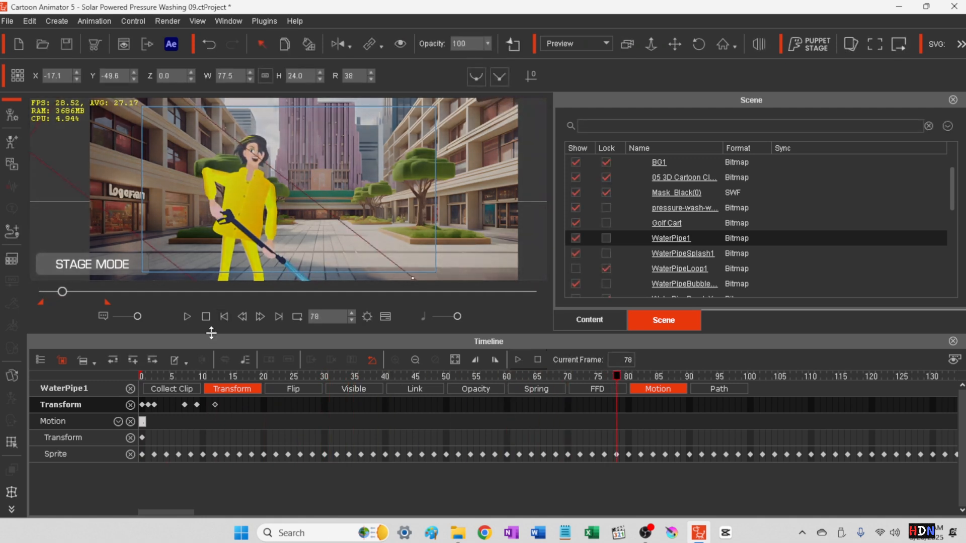
- Save the Solar Powered Pressure Washing 09 project under its existing name
click(164, 20)
click(164, 20)
click(4, 22)
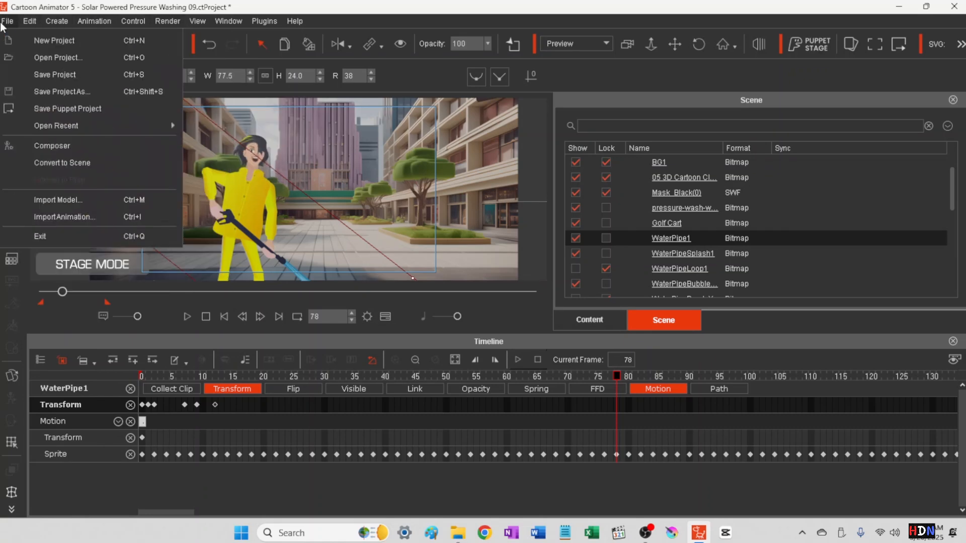
click(51, 74)
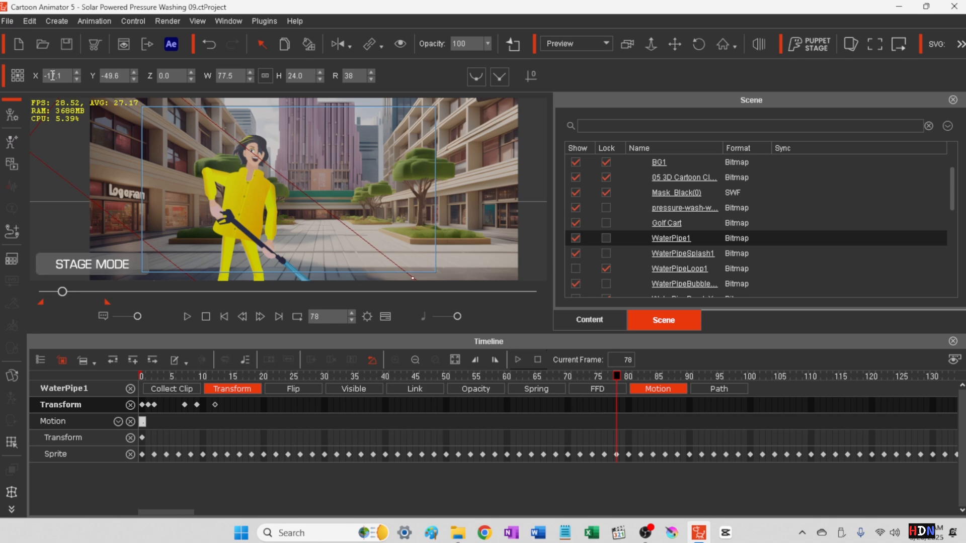
- Export frames 0 to 253 as a 1920x1080 MP4, replacing the existing john-cu file, and open the exported video
click(159, 20)
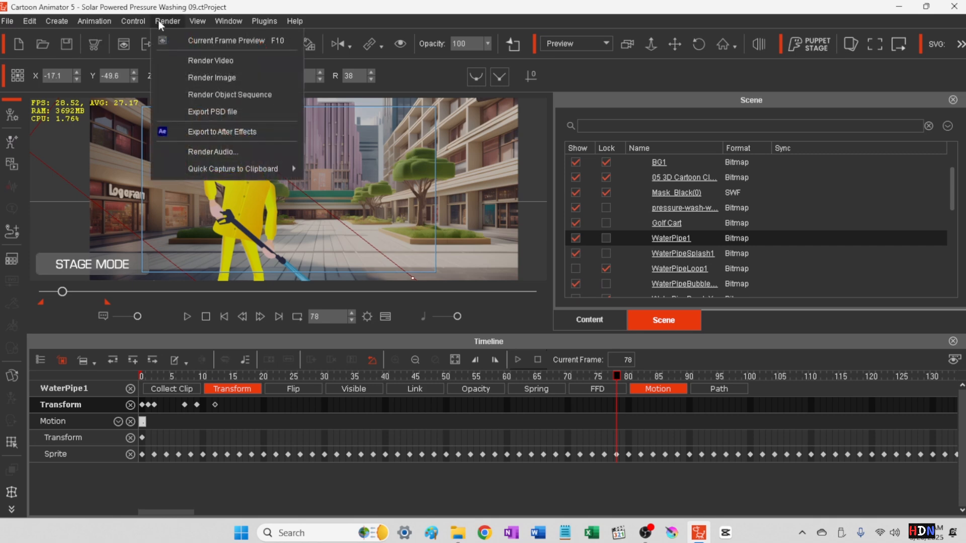
click(206, 60)
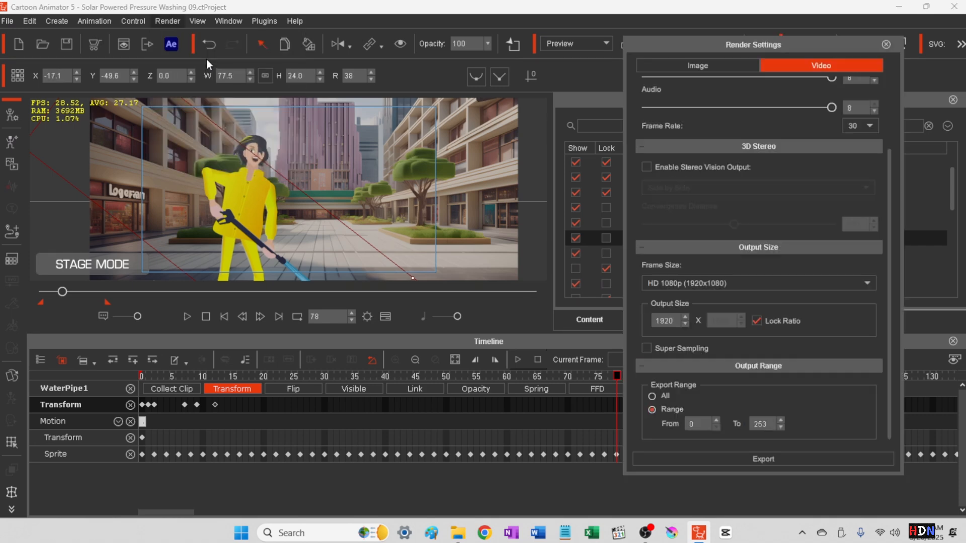
click(748, 457)
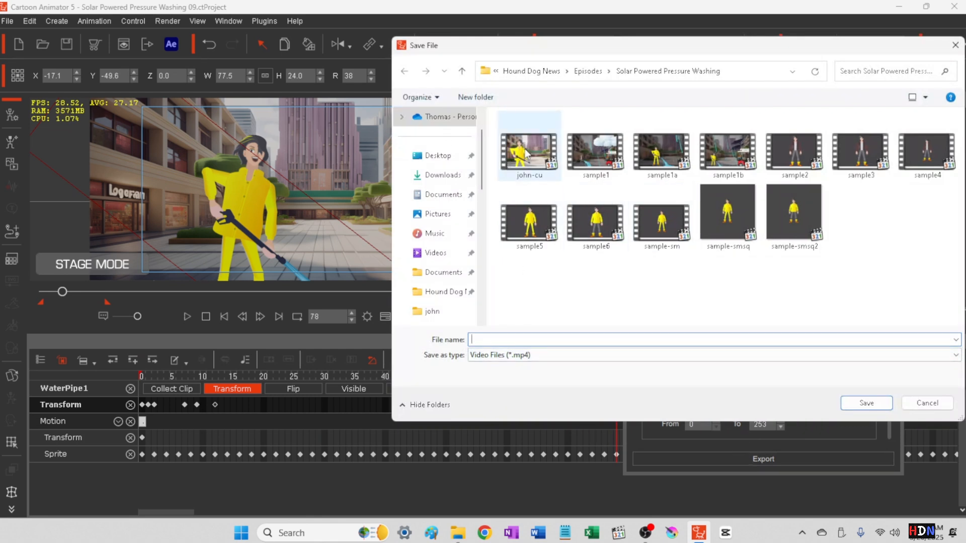
click(511, 168)
click(874, 404)
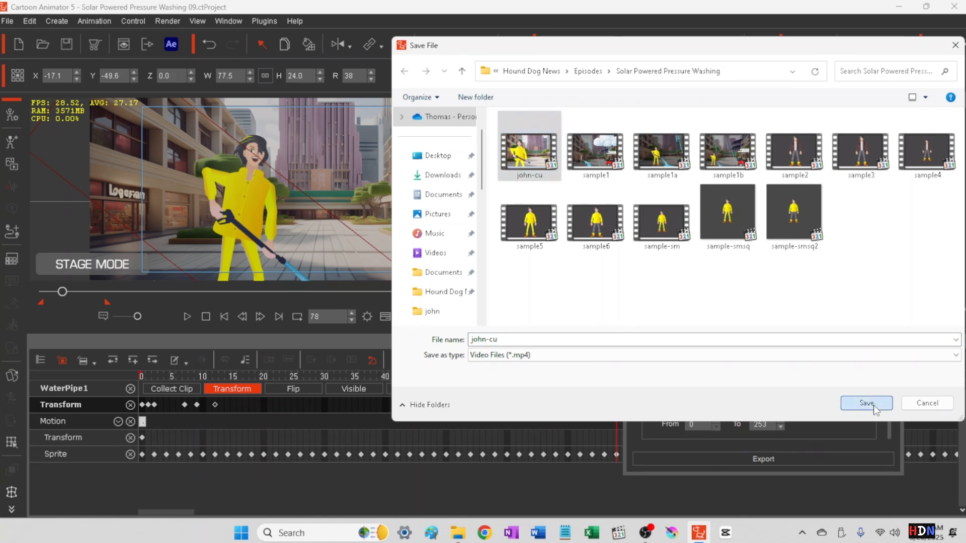
click(512, 267)
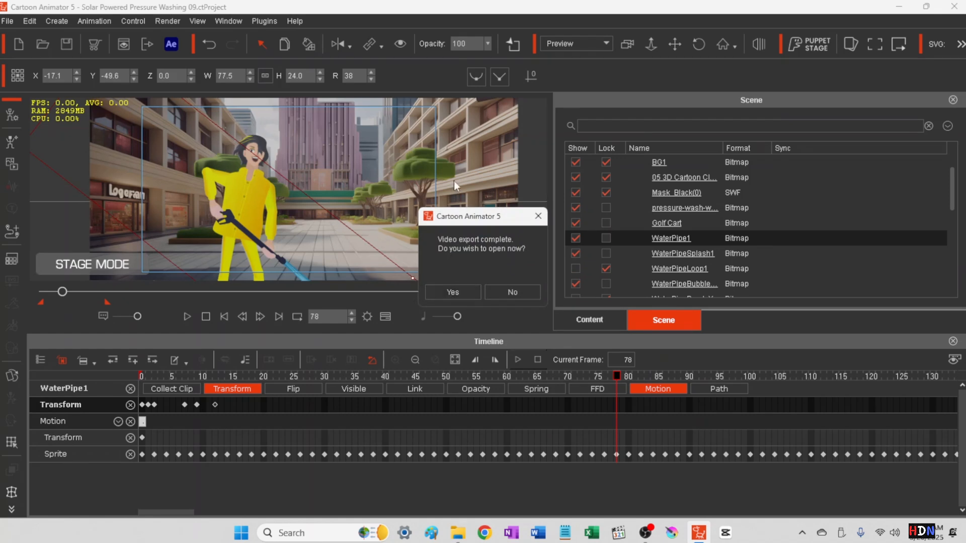
click(453, 292)
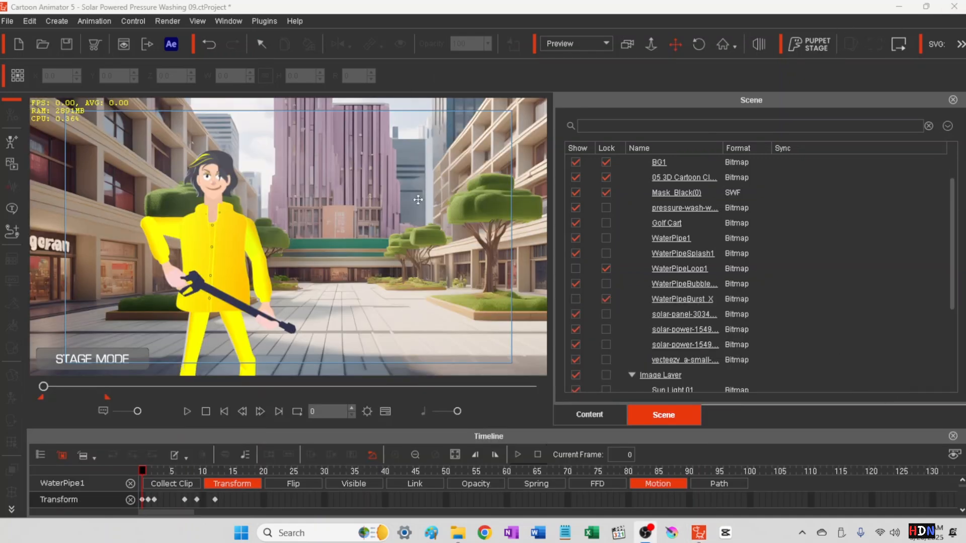
- Pull the camera back from John1 at frame 0 to a wide shot showing his full body and part of the cart
click(412, 186)
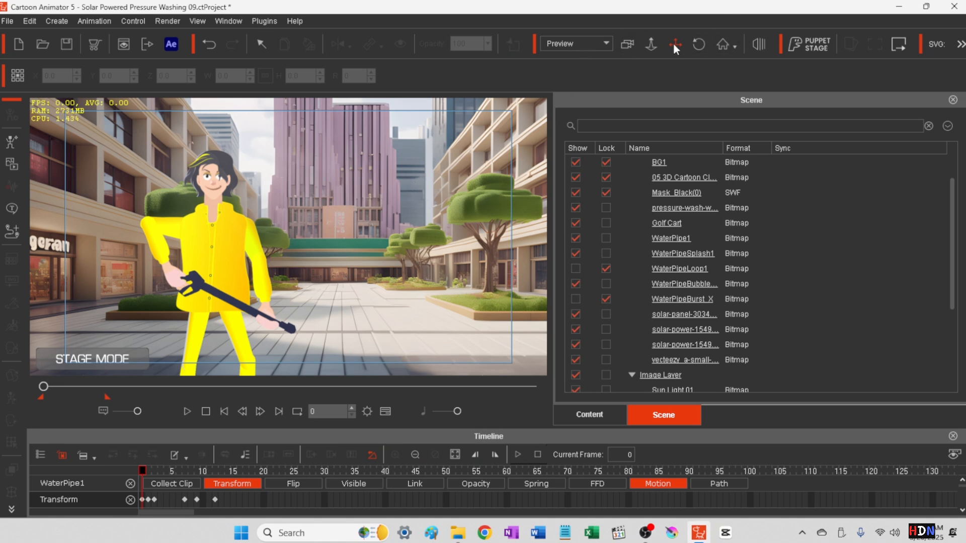
scroll(314, 256, down, 2)
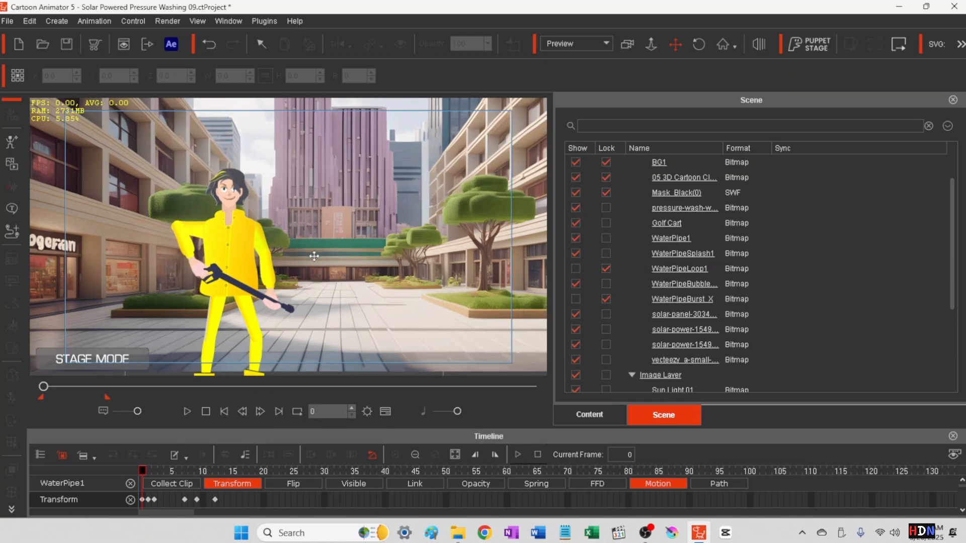
scroll(314, 256, down, 3)
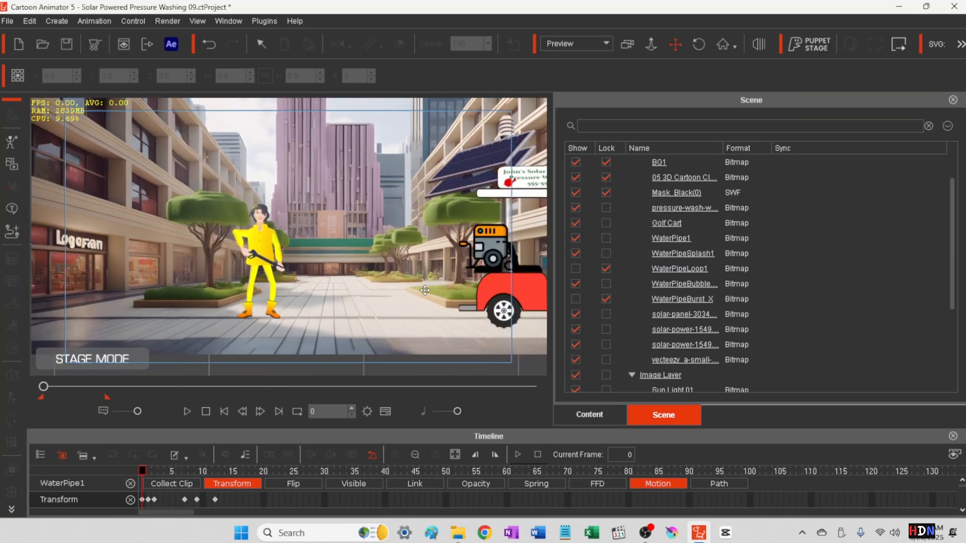
- Reframe the wide shot at frame 0 so John1 and the entire golf cart are both in view
drag(424, 291, 286, 329)
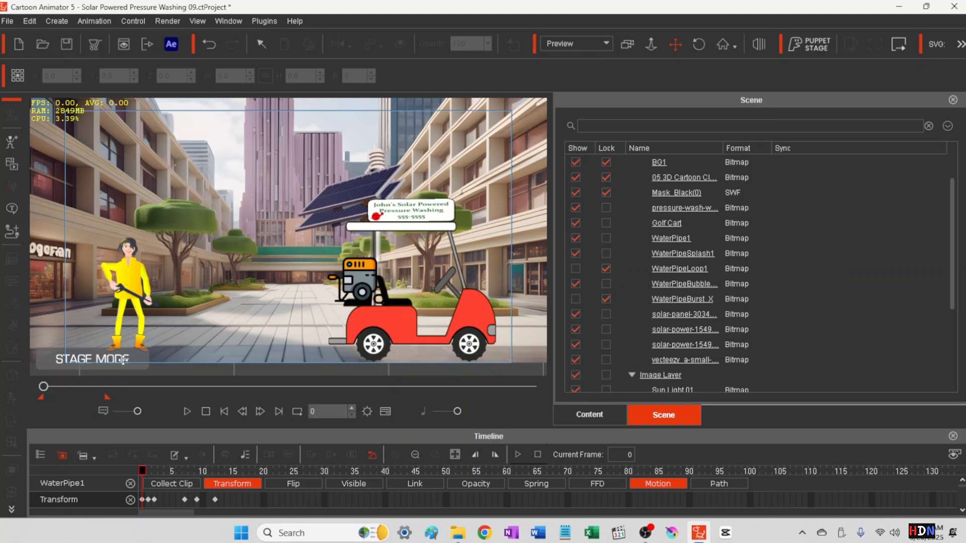
mouse_move(43, 387)
mouse_down()
mouse_move(82, 388)
mouse_move(16, 386)
mouse_up()
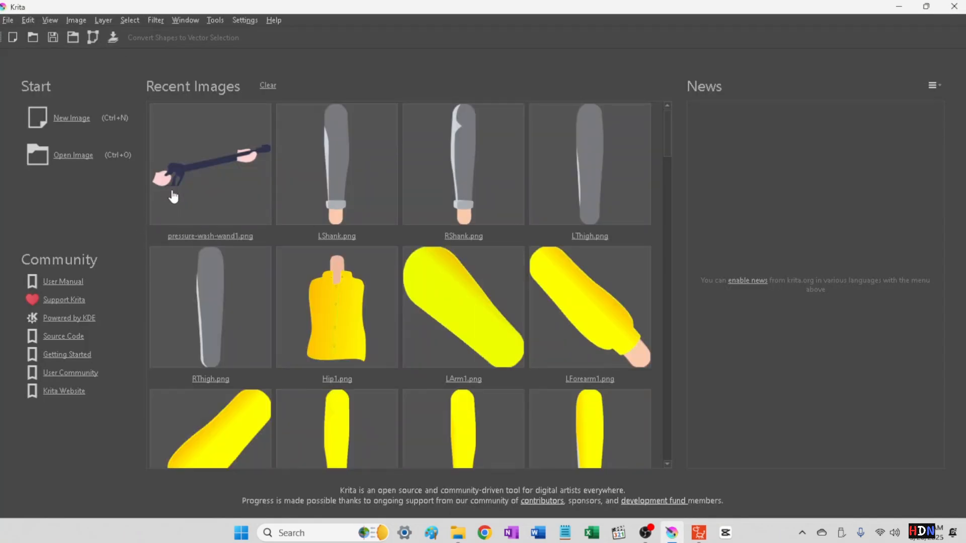
- Switch to Krita and look through the recent images, examining the earlier dashboard, needle and slug artwork
scroll(334, 265, down, 10)
scroll(334, 265, down, 5)
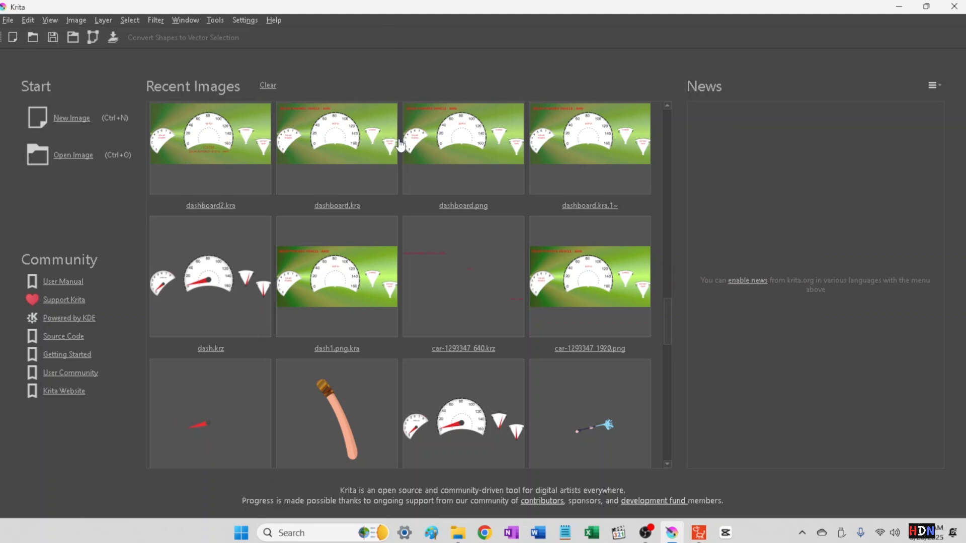
scroll(400, 161, up, 10)
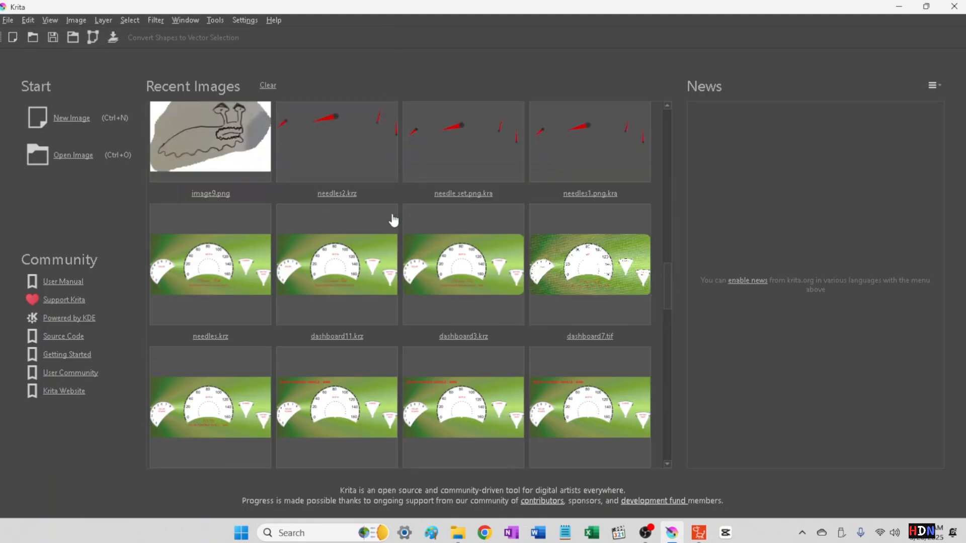
scroll(468, 271, up, 3)
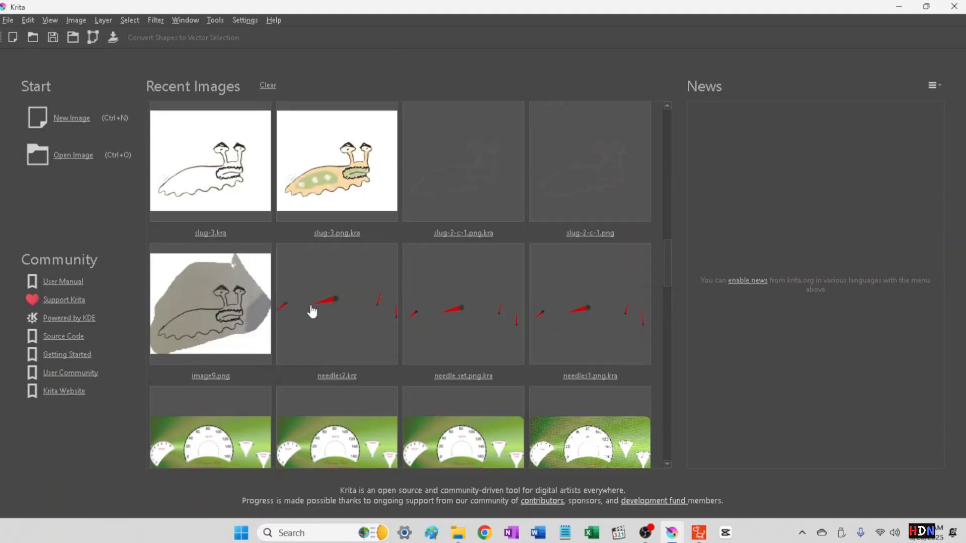
scroll(276, 339, up, 2)
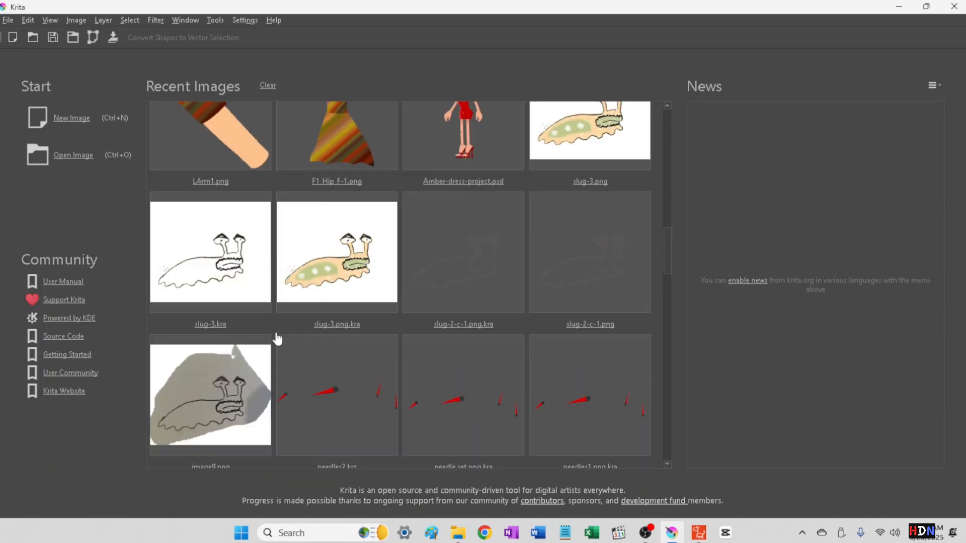
scroll(269, 362, down, 2)
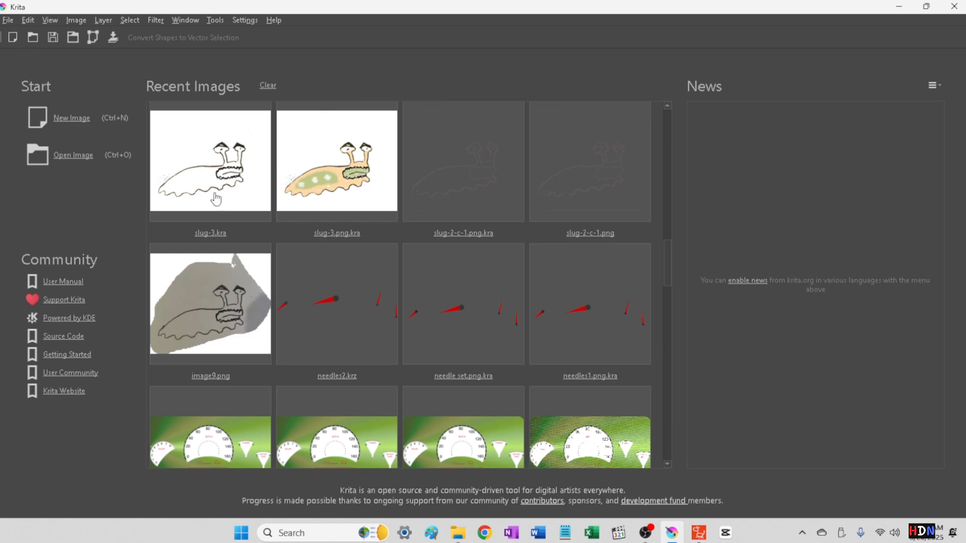
- Browse the recent images and open pressure-wash-wand1.png
scroll(214, 196, up, 2)
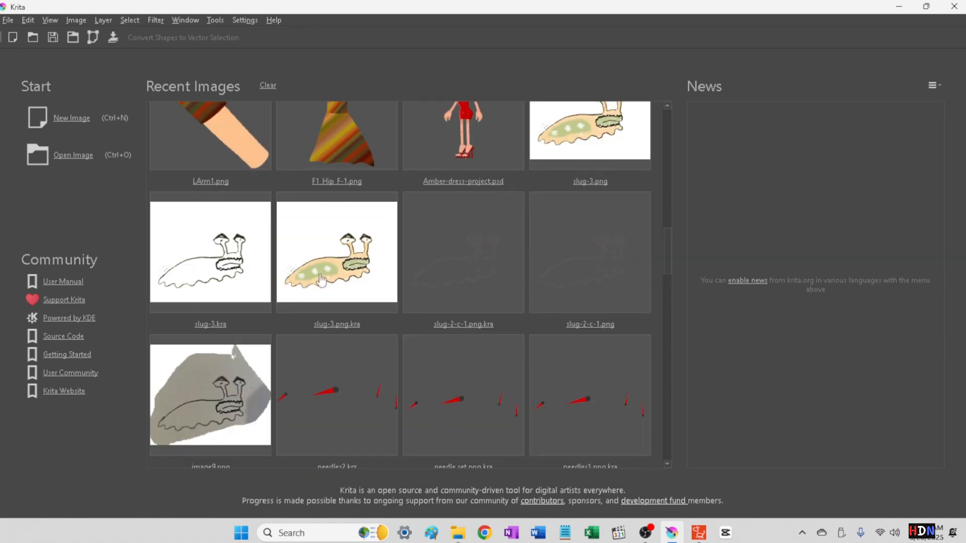
scroll(385, 254, up, 2)
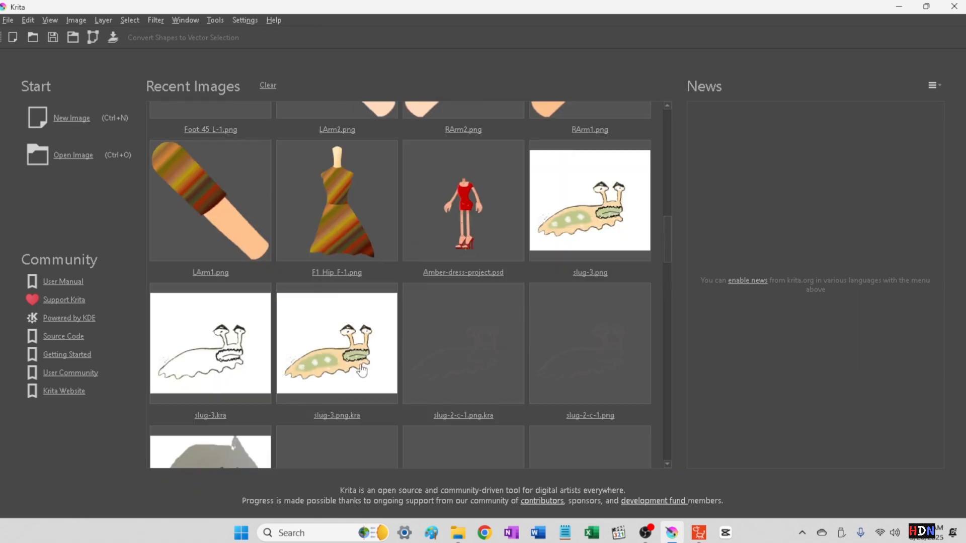
scroll(352, 352, up, 4)
scroll(367, 344, down, 2)
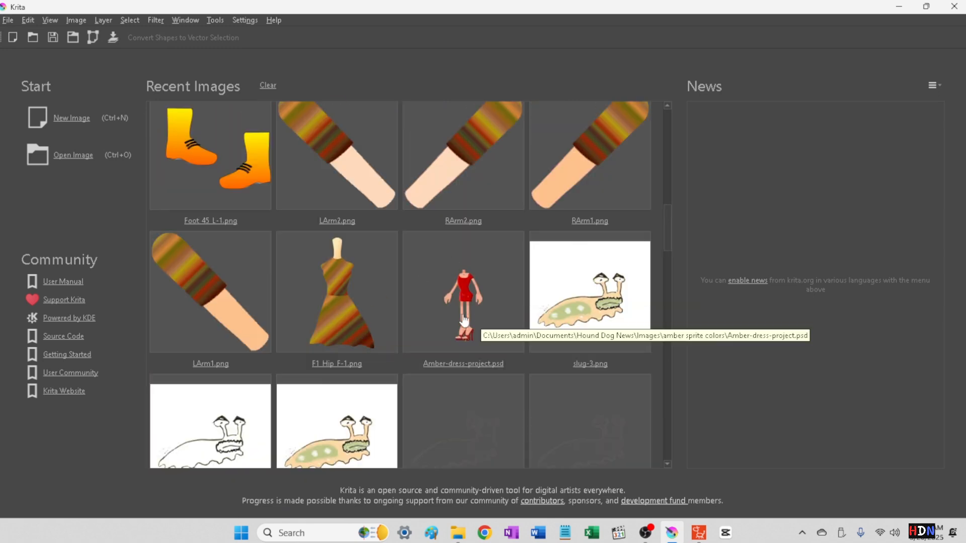
scroll(397, 322, up, 2)
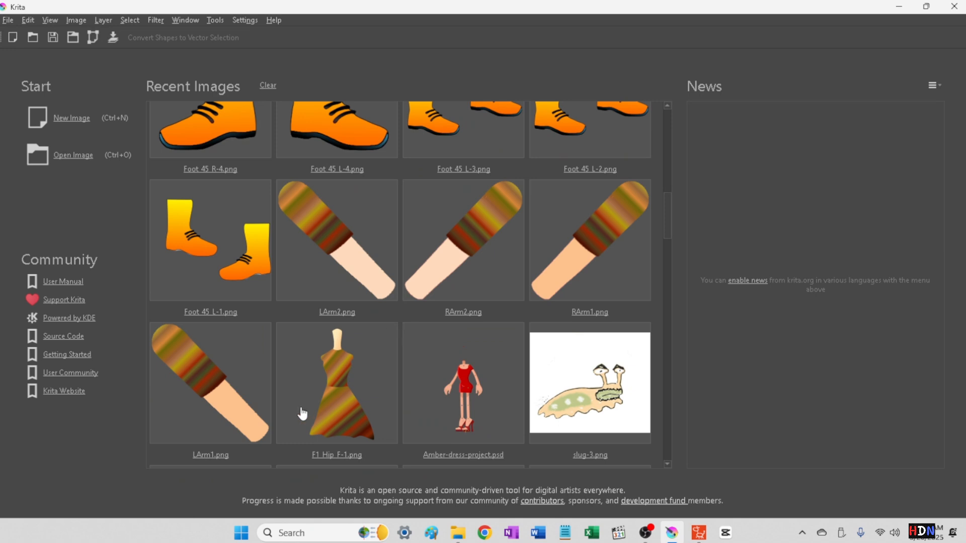
scroll(350, 390, up, 6)
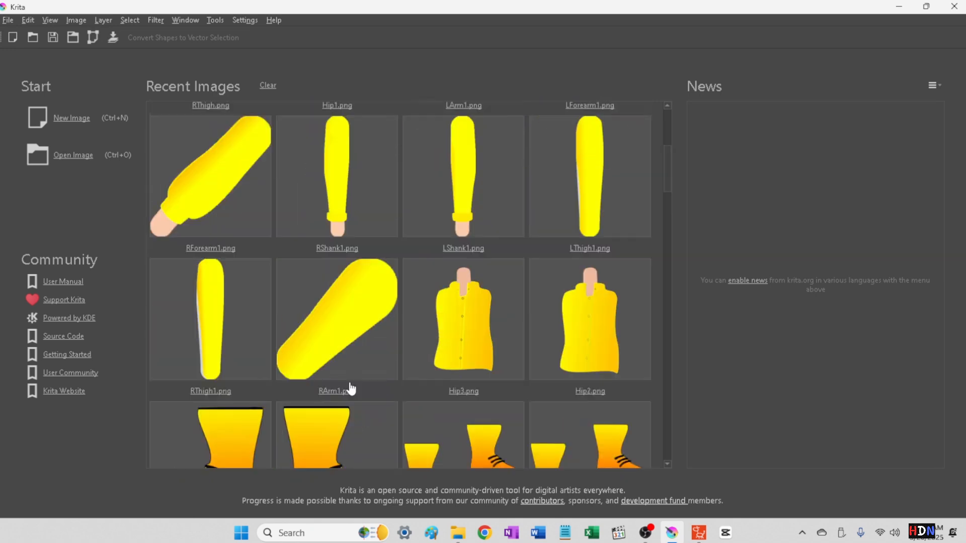
scroll(351, 389, up, 4)
scroll(351, 389, up, 4)
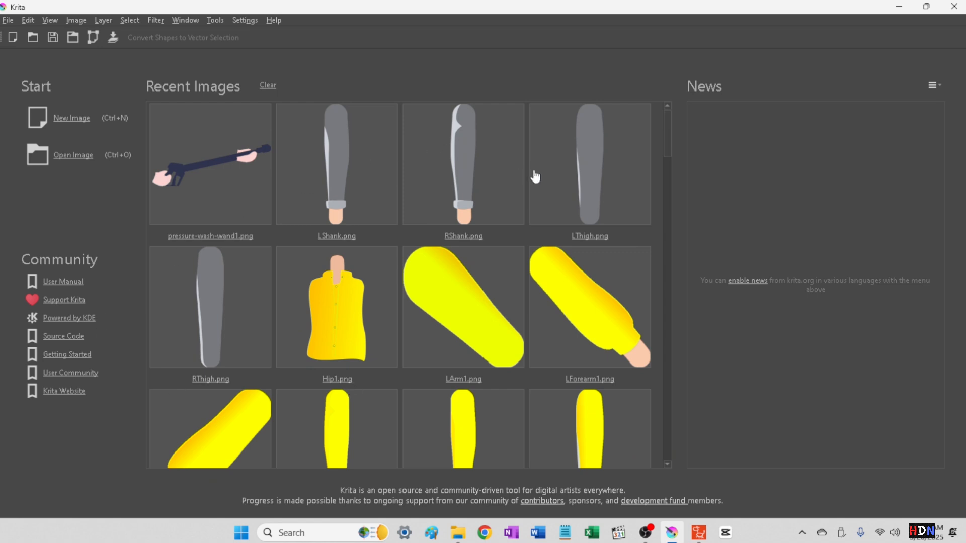
click(178, 173)
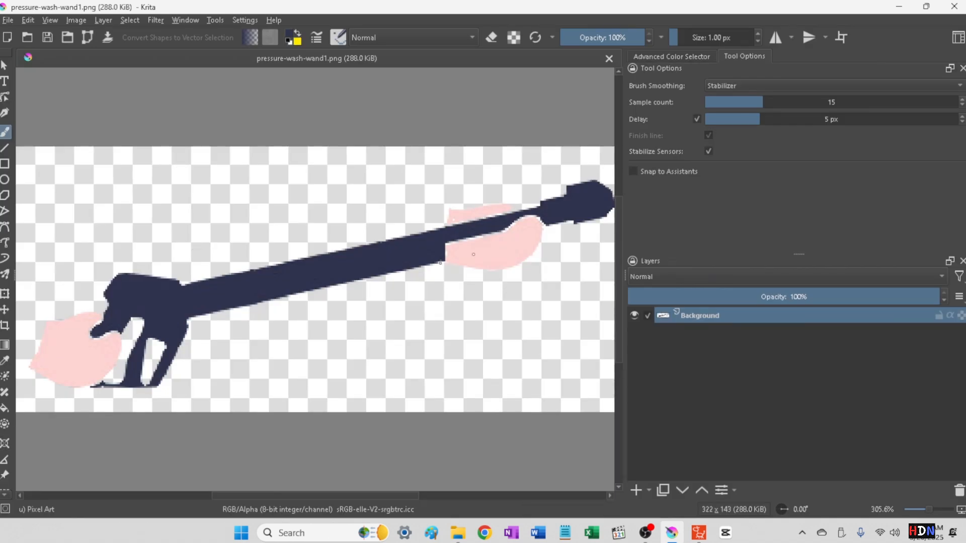
- Select both pink hands with the Contiguous Selection tool and convert the selection to a vector shape
key(minus)
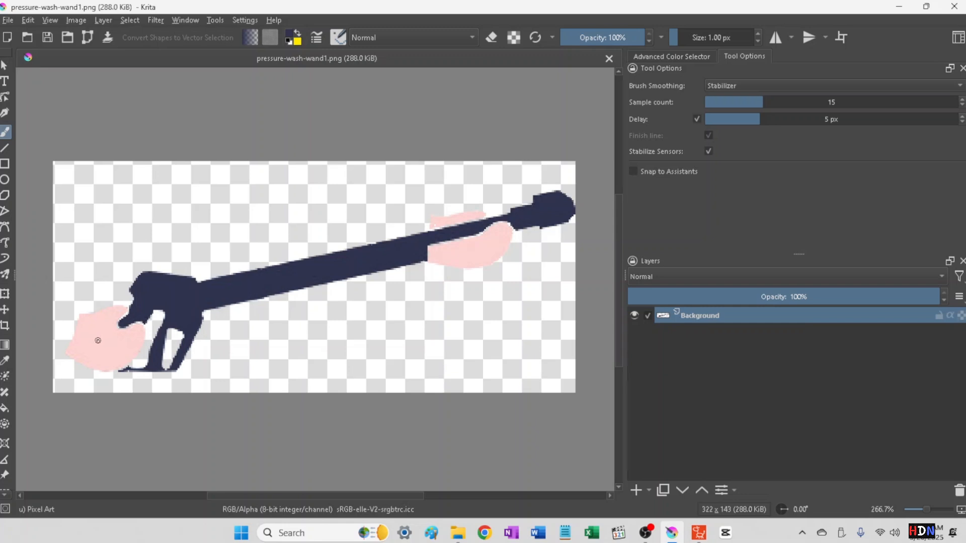
scroll(4, 412, down, 3)
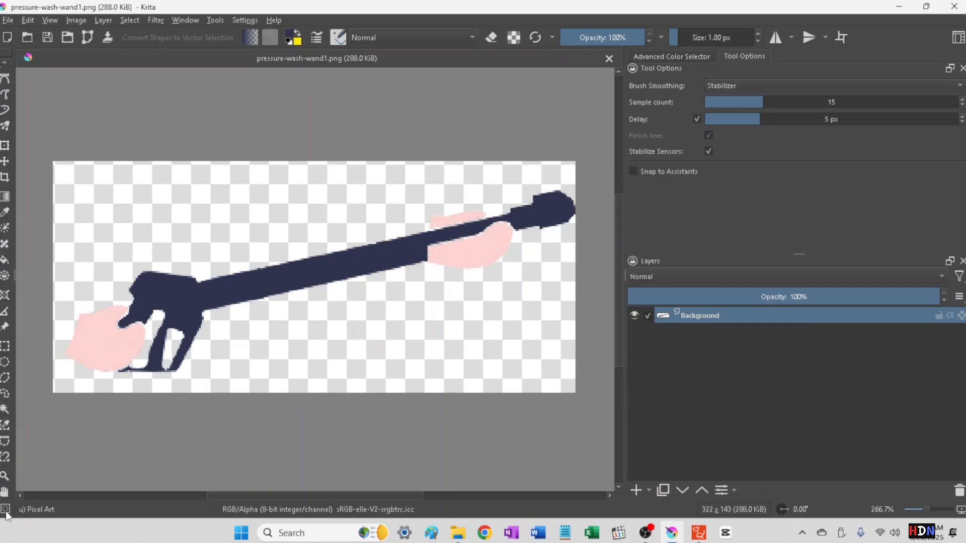
click(4, 411)
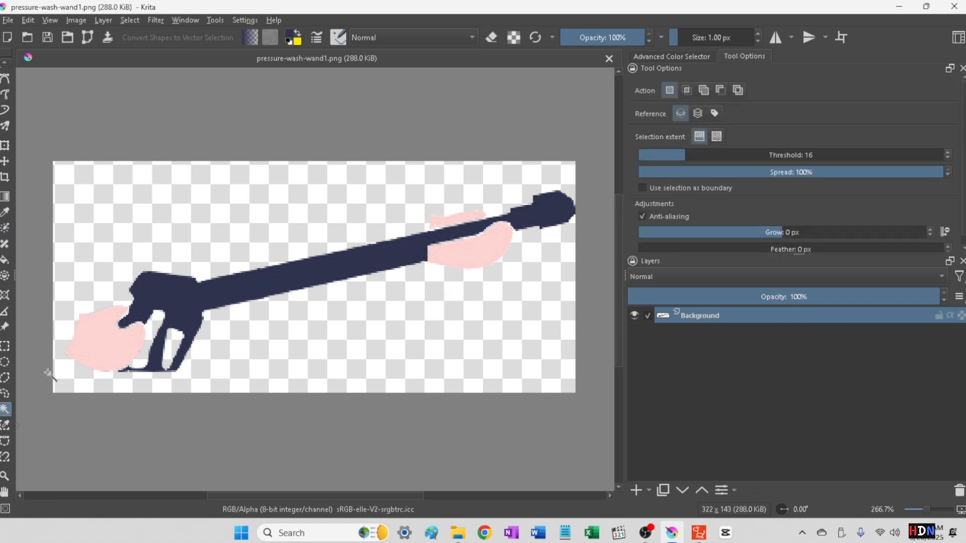
click(100, 342)
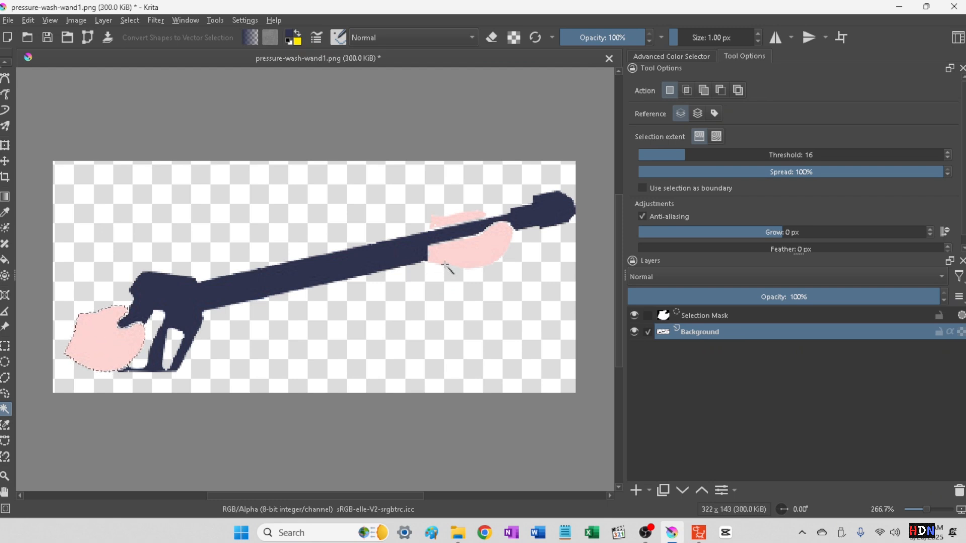
click(476, 254)
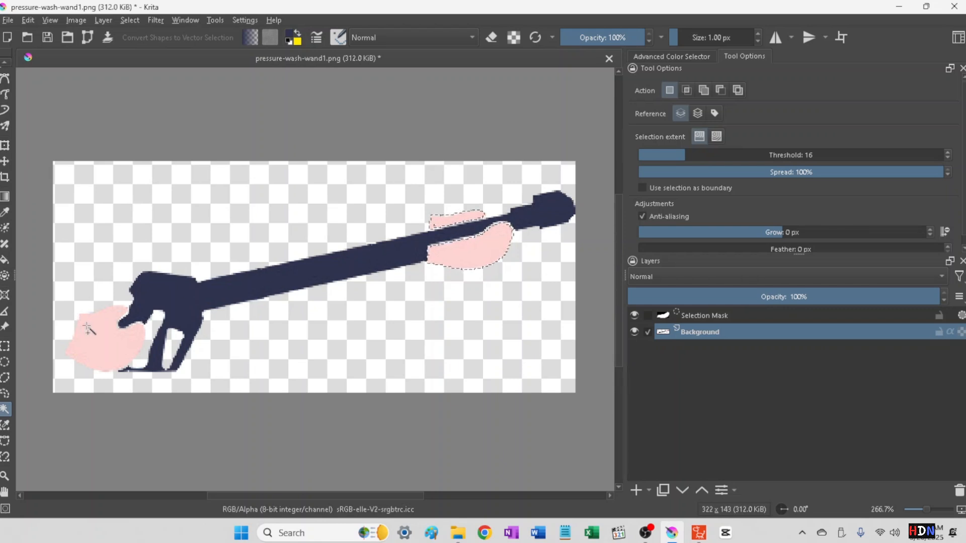
shift+click(81, 347)
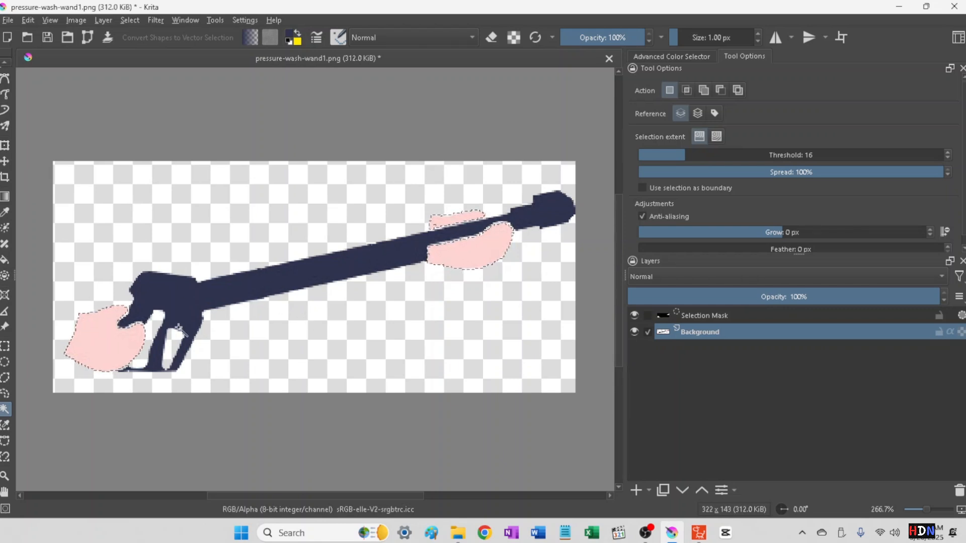
right_click(100, 346)
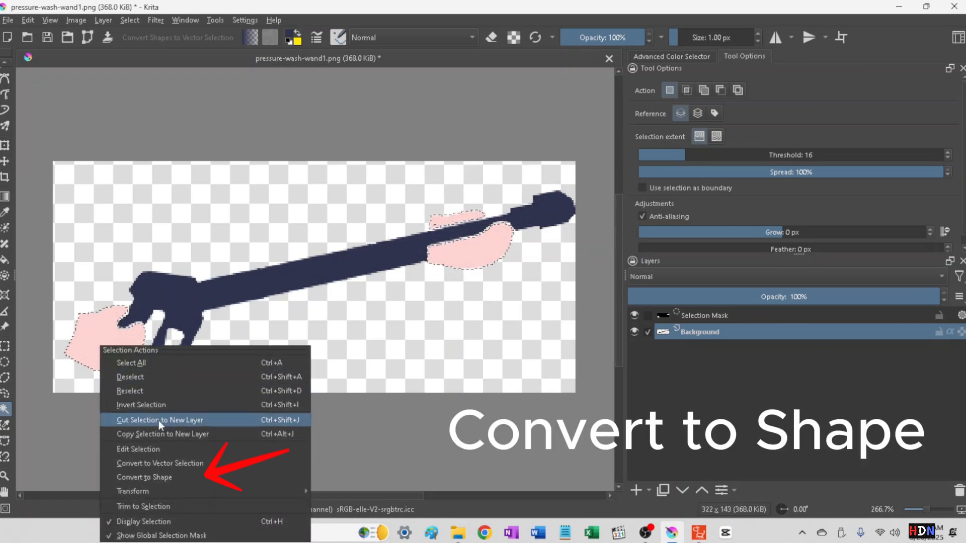
click(146, 477)
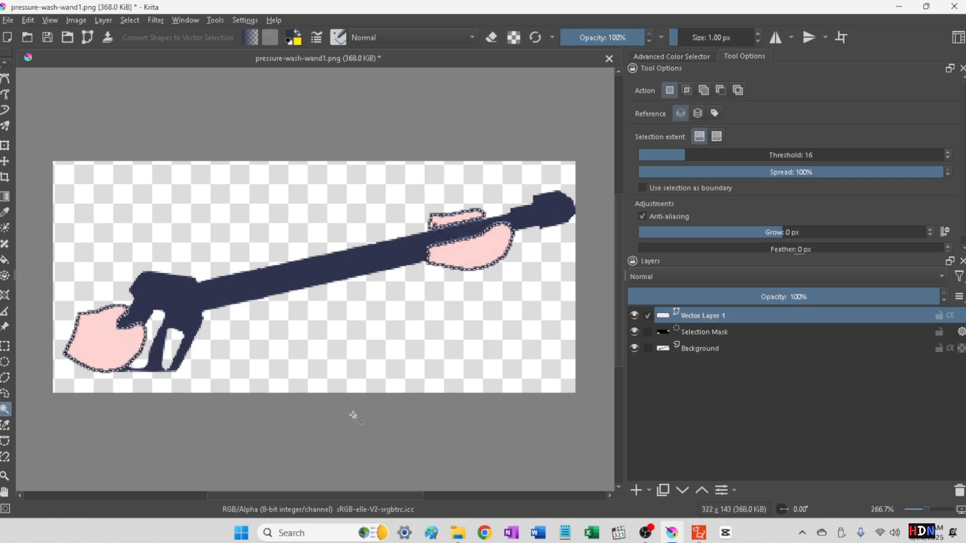
- Select the dark wand on the Background layer by colour and convert that selection to a vector shape
click(695, 349)
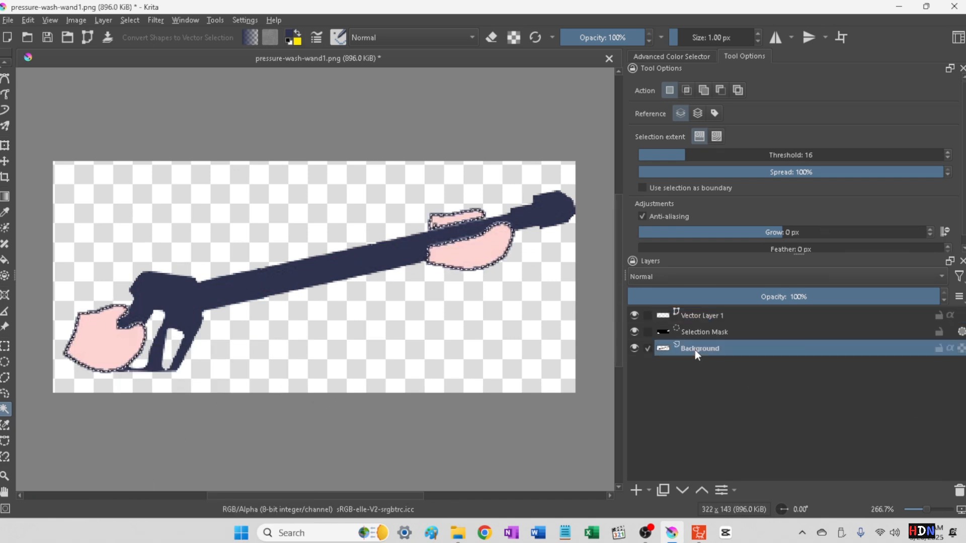
click(285, 279)
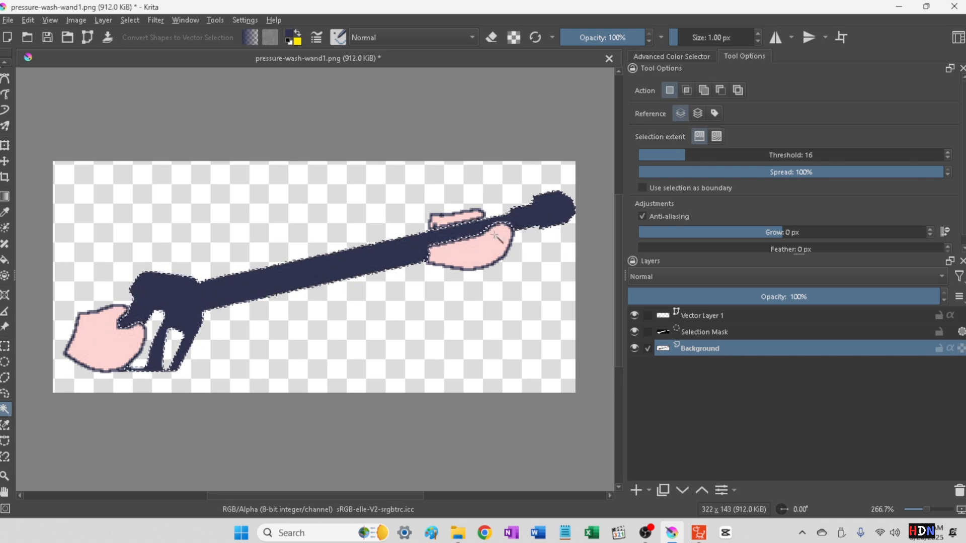
right_click(343, 267)
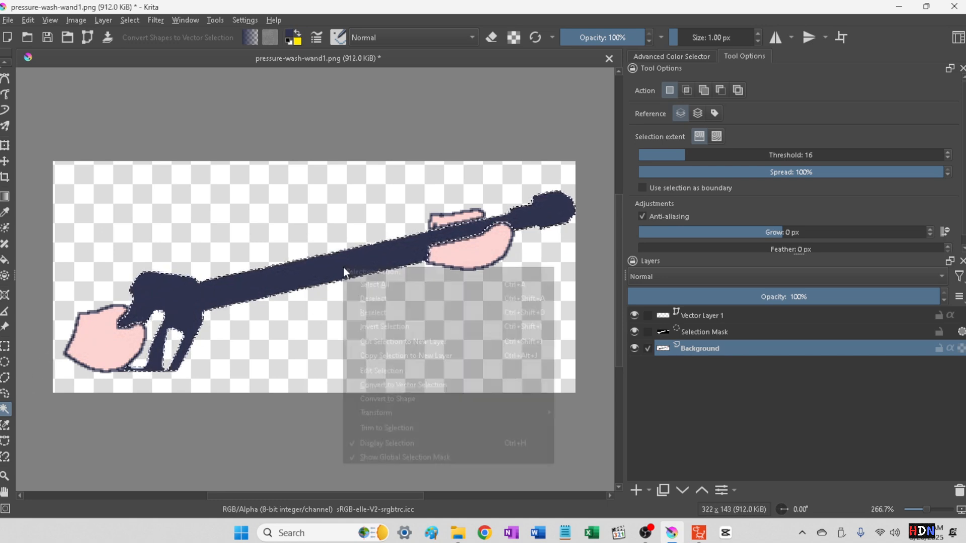
click(383, 399)
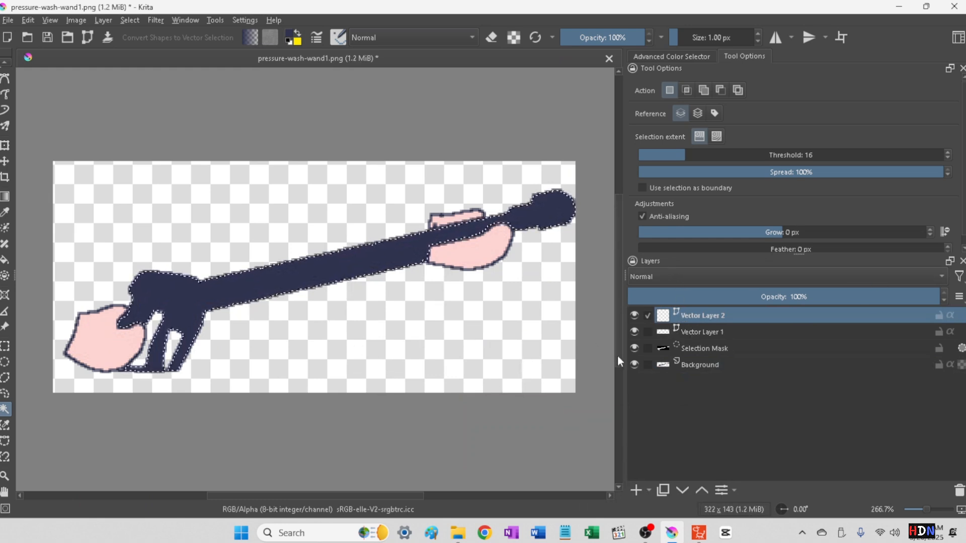
- Hide the Selection Mask and Background layers
mouse_move(664, 336)
click(634, 348)
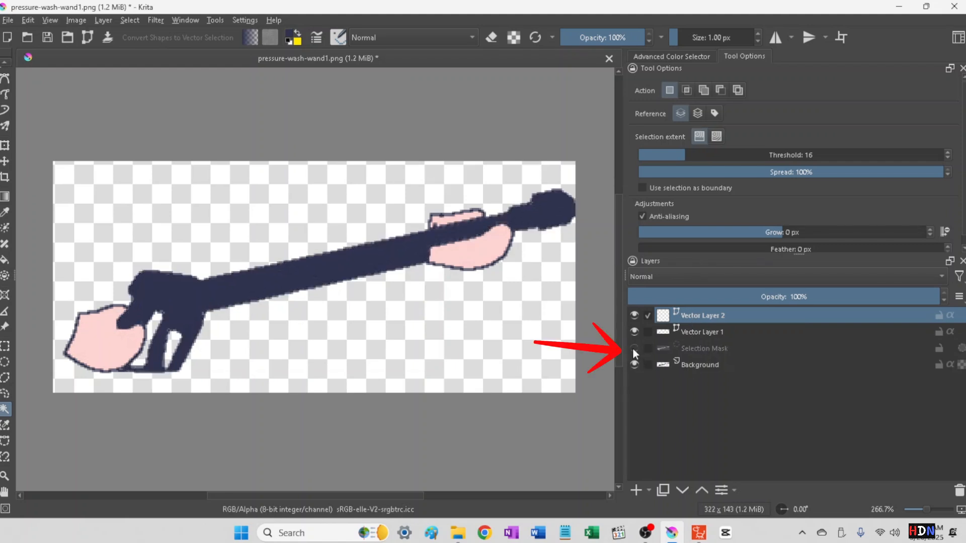
click(633, 365)
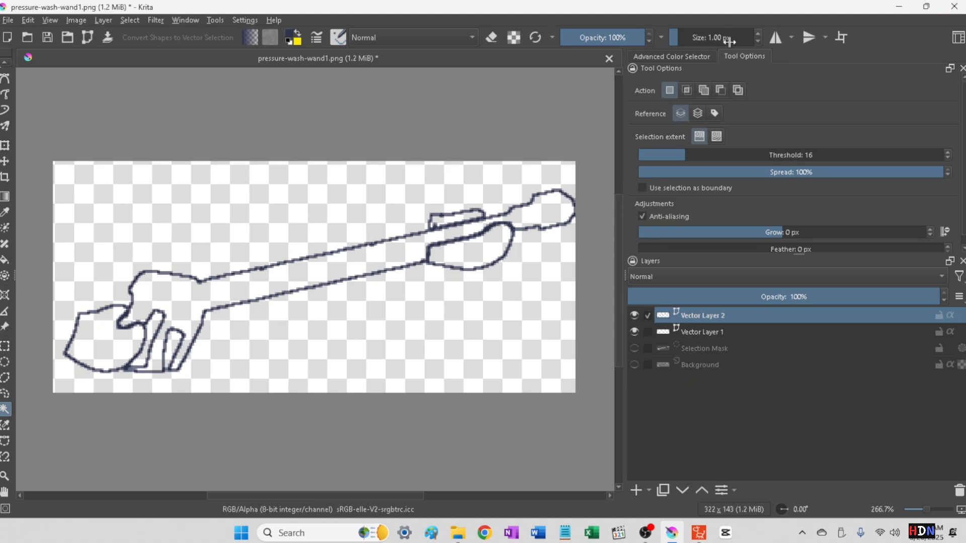
- Set the foreground colour to a dark red
click(674, 56)
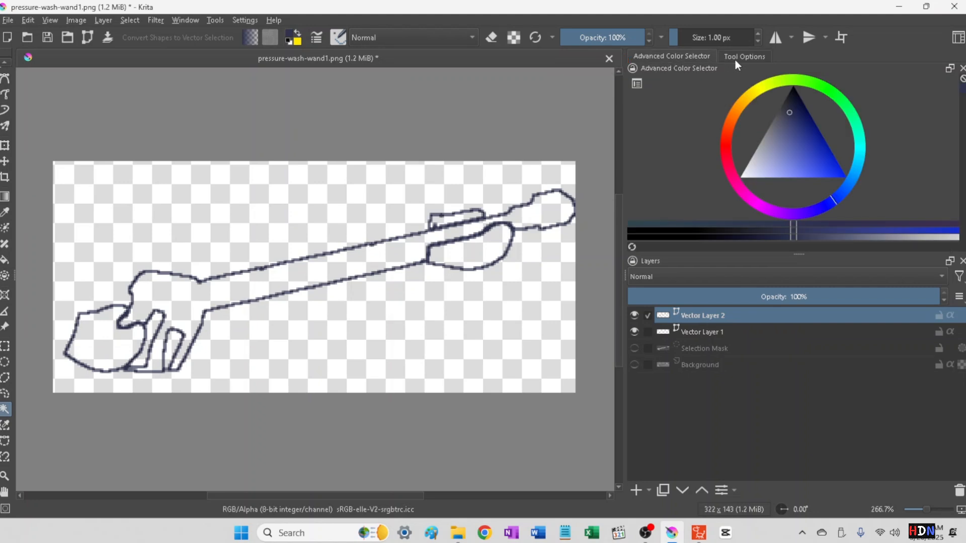
mouse_move(818, 132)
mouse_down()
mouse_move(819, 150)
mouse_move(820, 142)
mouse_up()
click(727, 160)
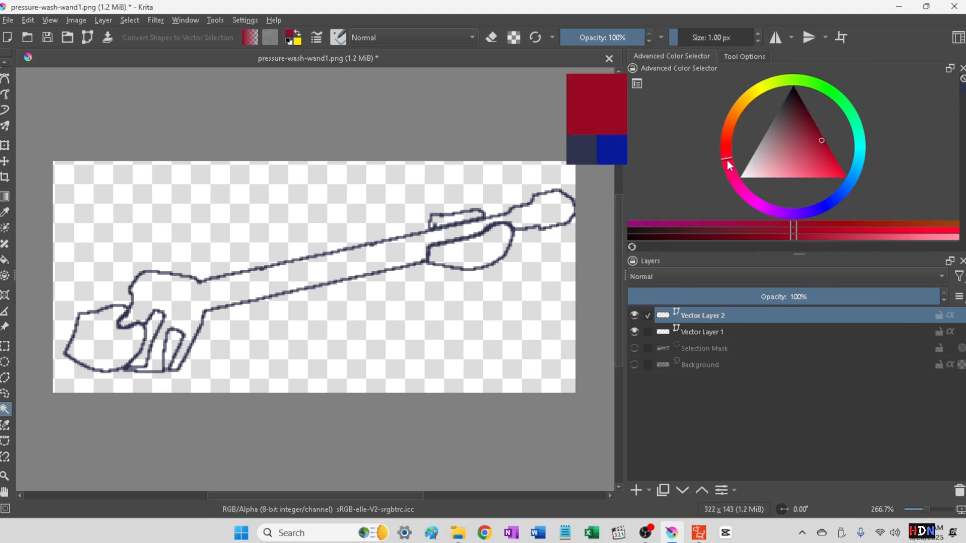
drag(728, 158, 728, 143)
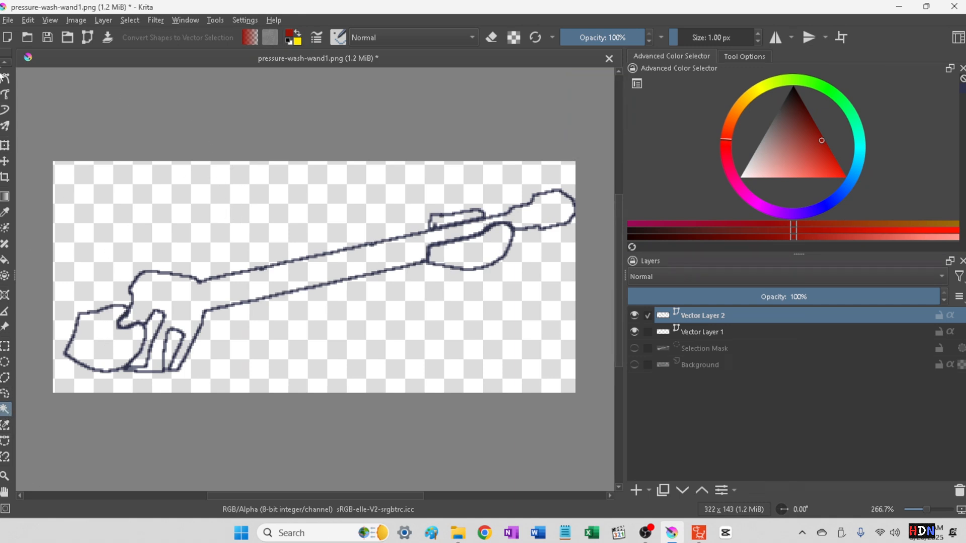
- Select the wand outline on Vector Layer 2 with the Select Shapes tool and undo its accidental move
scroll(3, 85, up, 3)
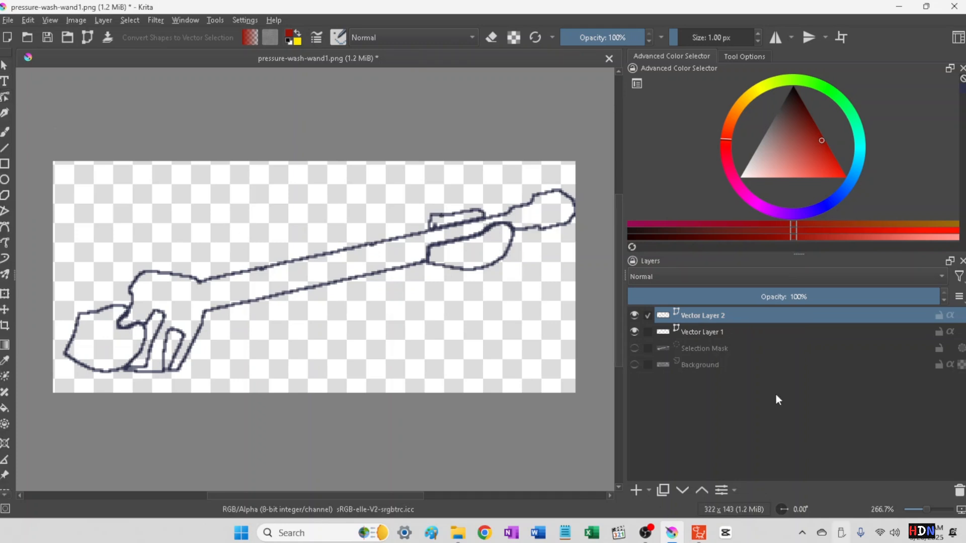
click(3, 66)
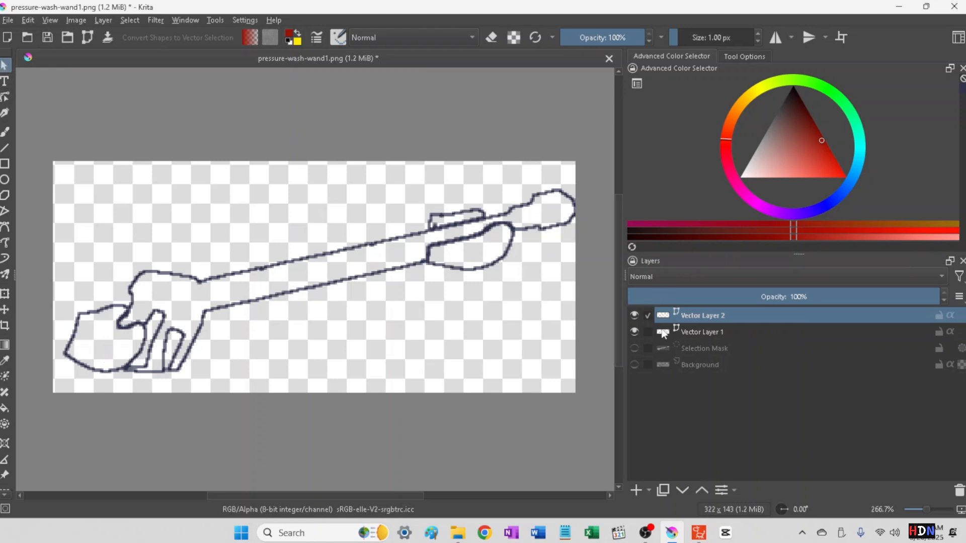
click(301, 279)
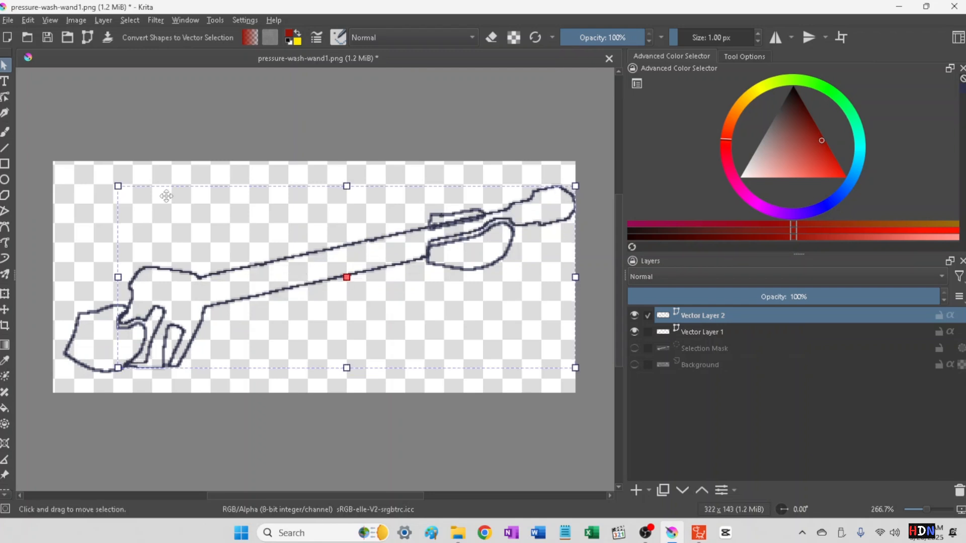
click(27, 21)
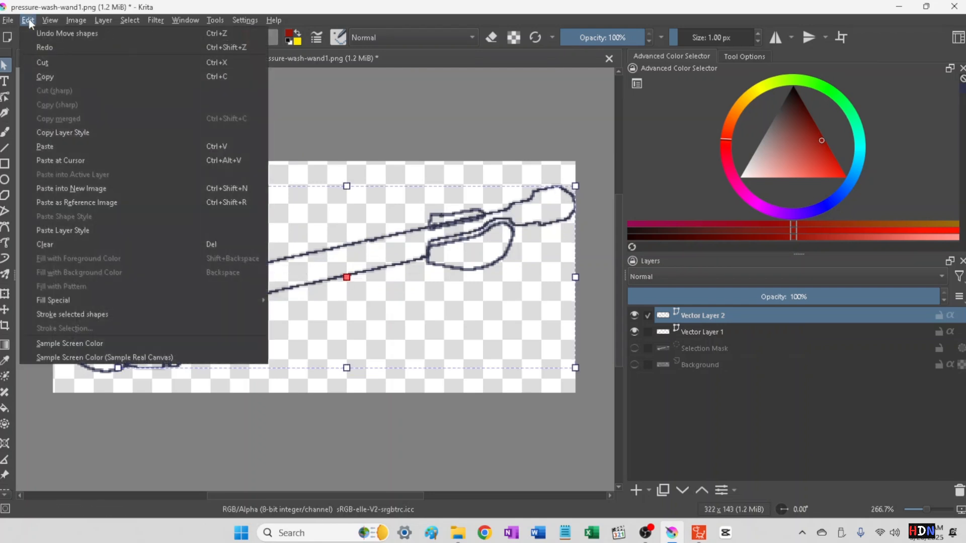
click(42, 31)
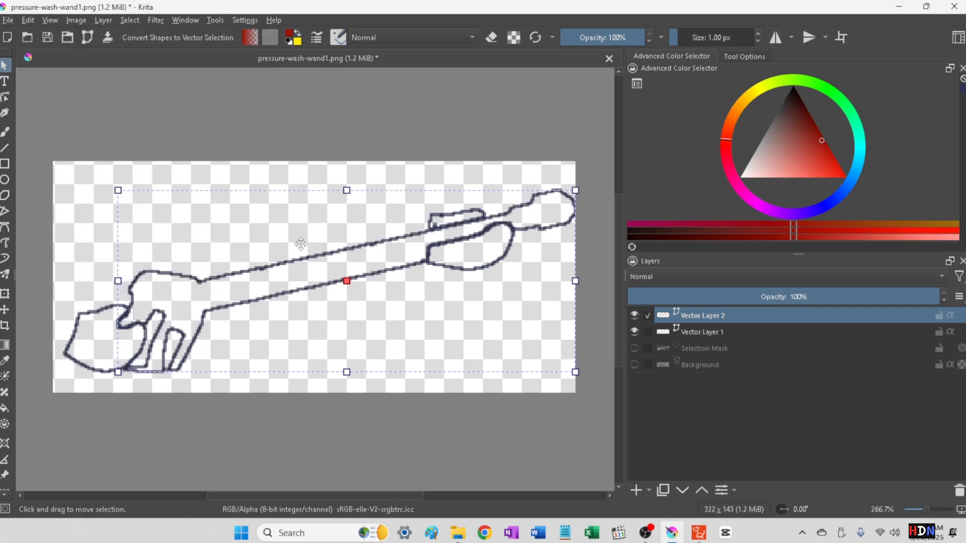
- Select the hand outlines on Vector Layer 1 and set their stroke colour to black
click(709, 334)
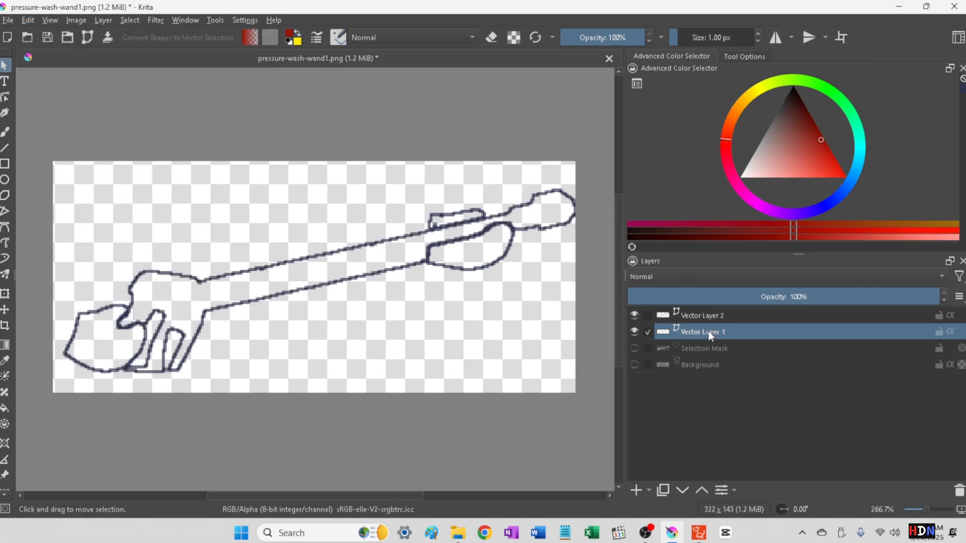
click(99, 340)
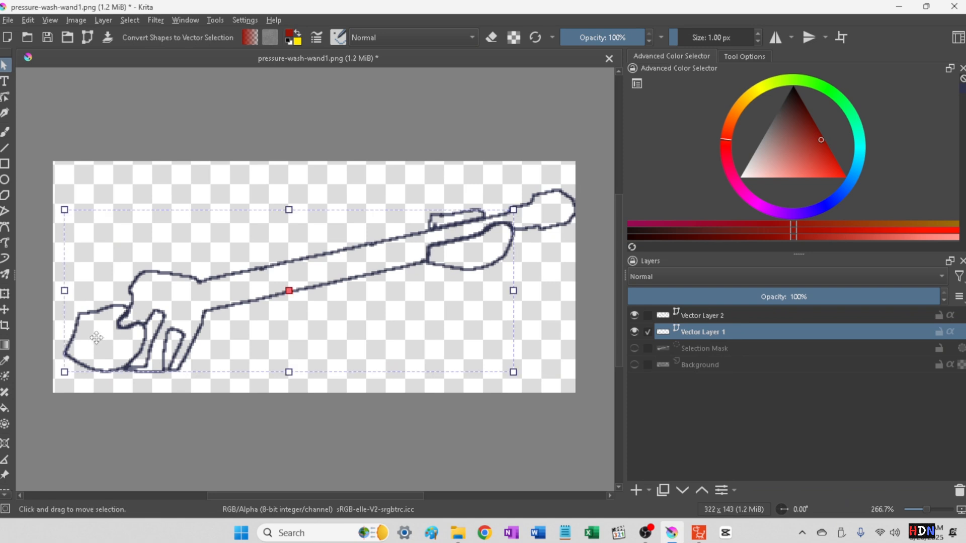
click(745, 56)
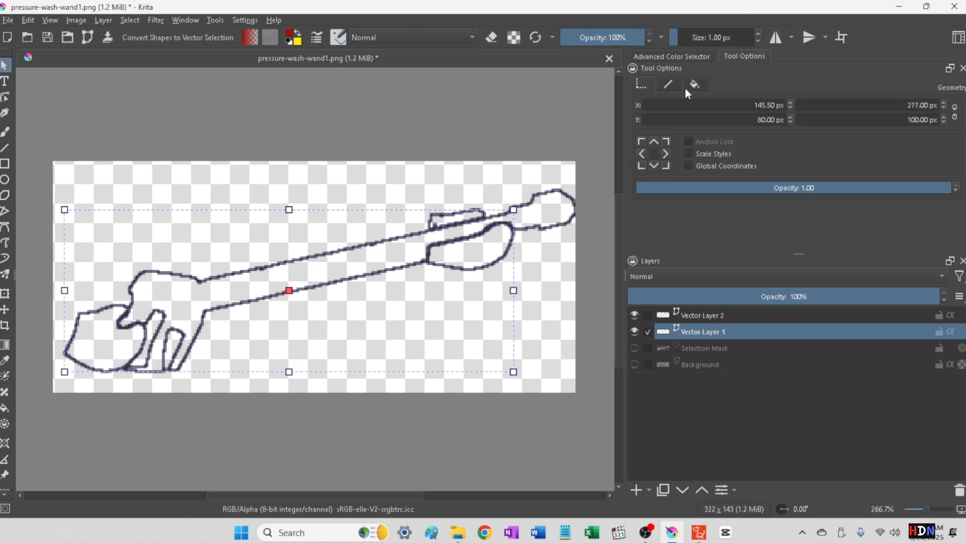
click(667, 84)
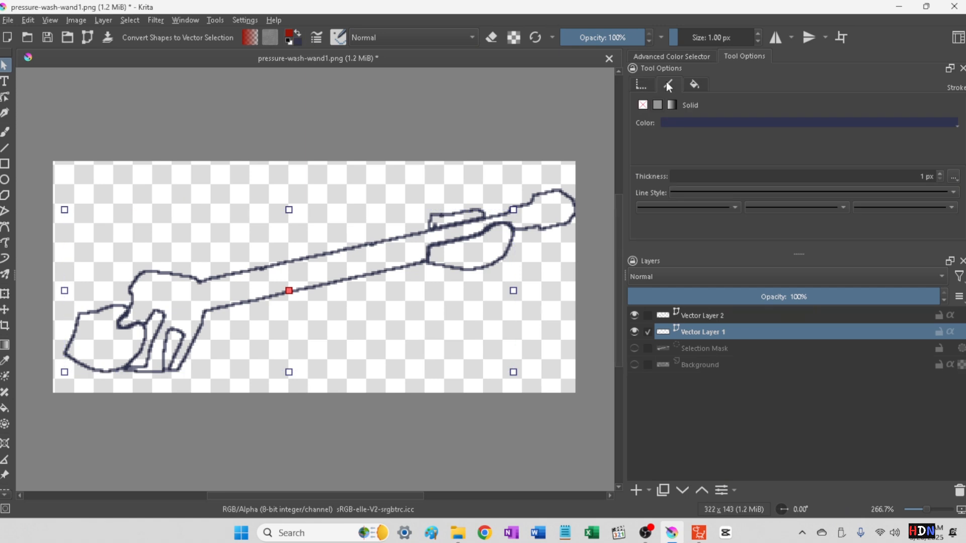
click(675, 122)
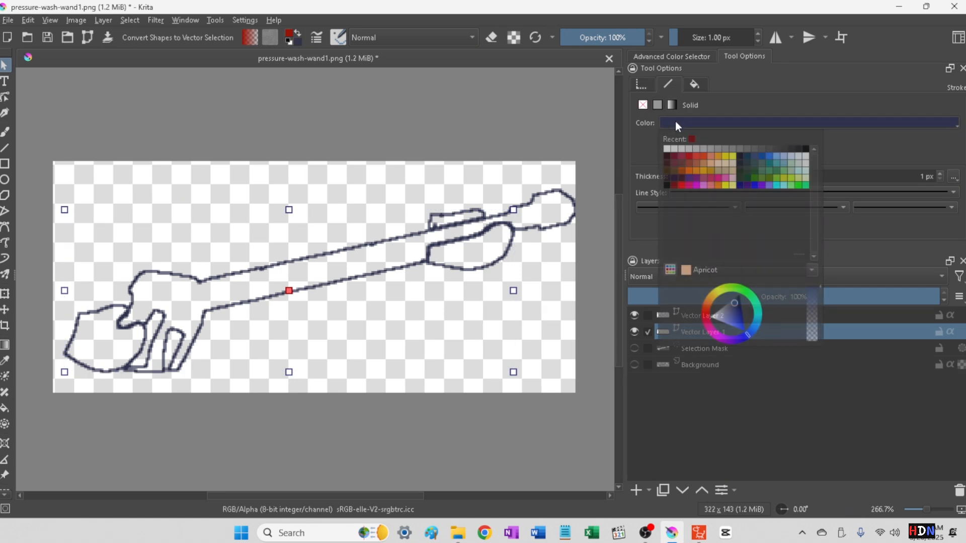
click(805, 149)
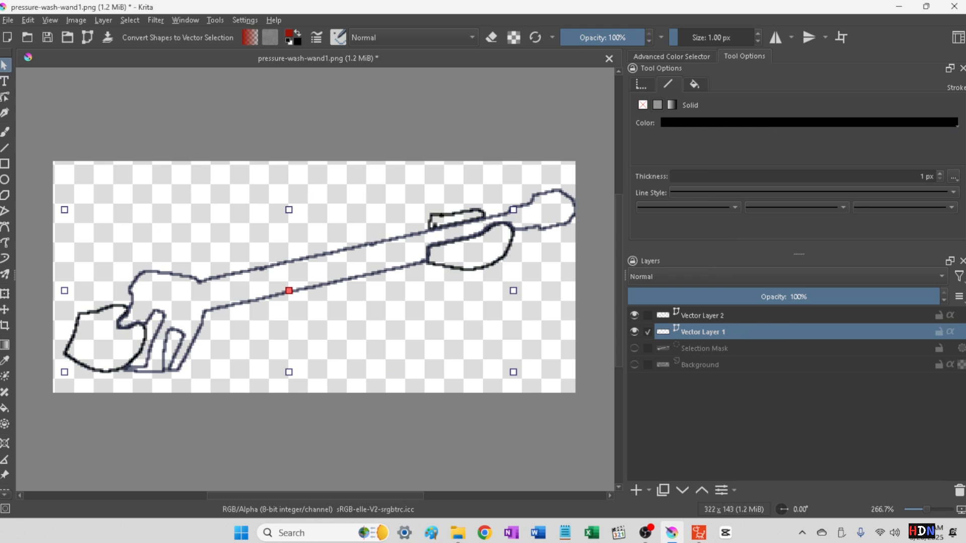
- Try a 2 px stroke thickness on the hand outlines, check the look at different zooms, and return it to 1 px
click(939, 174)
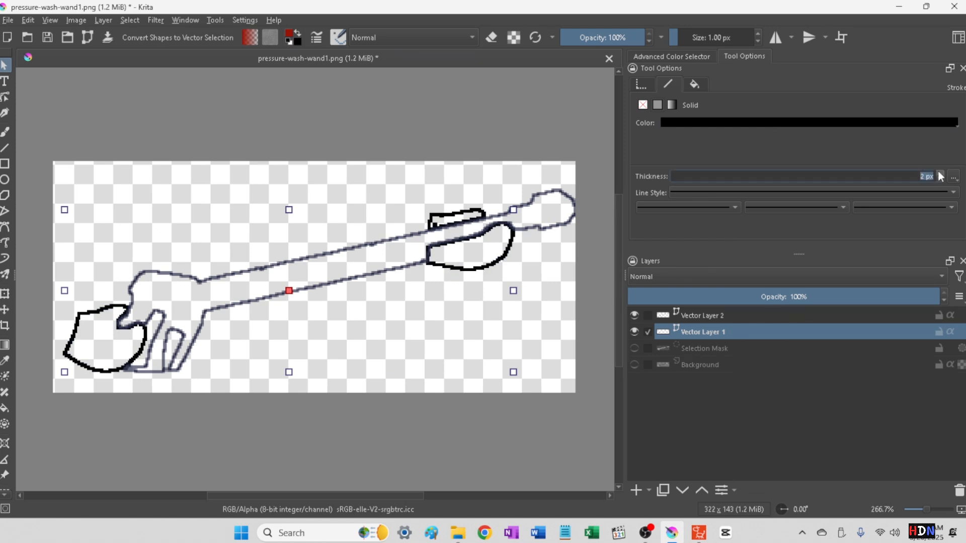
key(1)
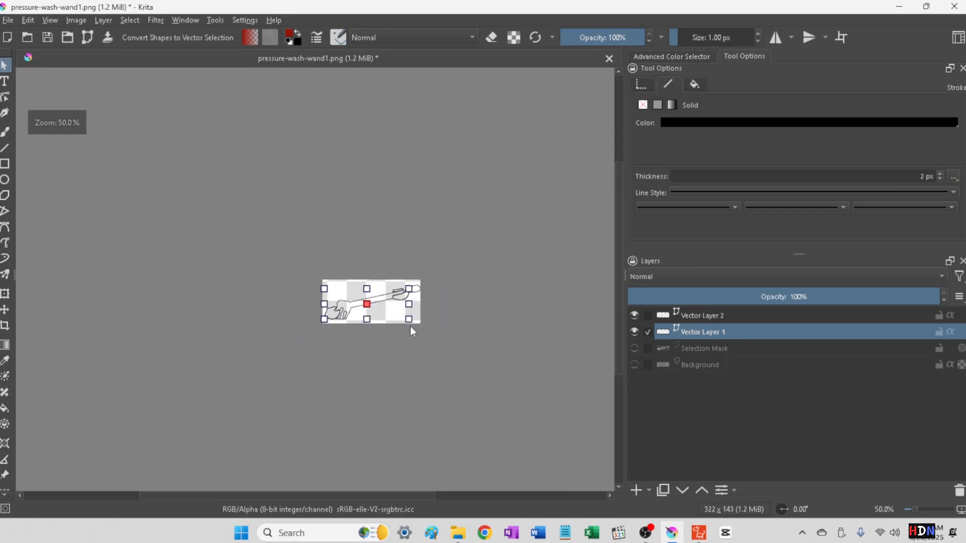
scroll(410, 338, up, 3)
scroll(409, 338, down, 4)
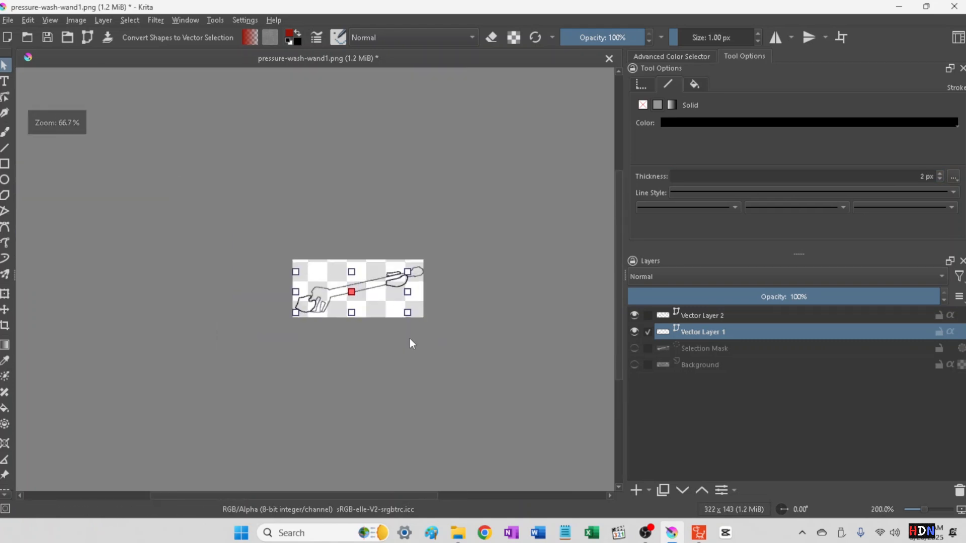
scroll(410, 338, up, 2)
scroll(410, 337, down, 1)
scroll(409, 336, up, 1)
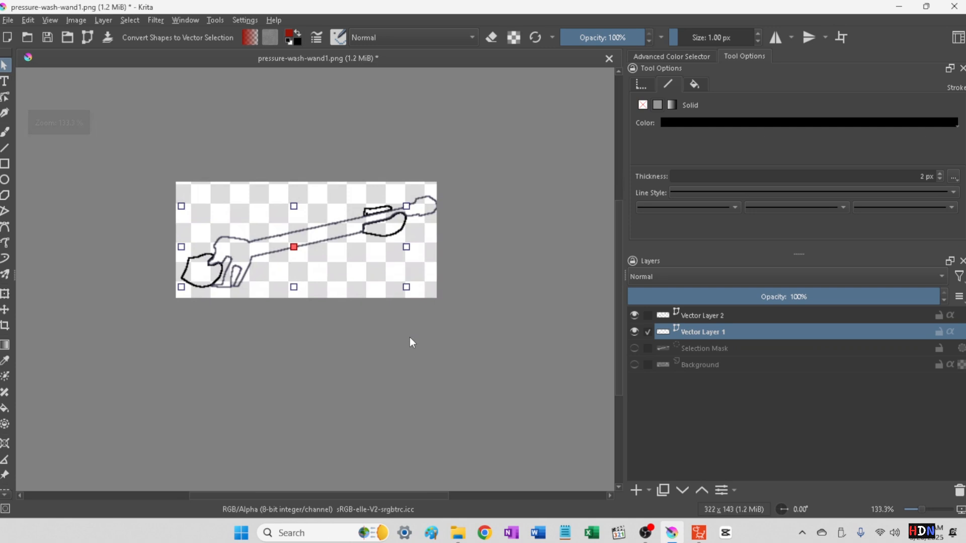
click(940, 178)
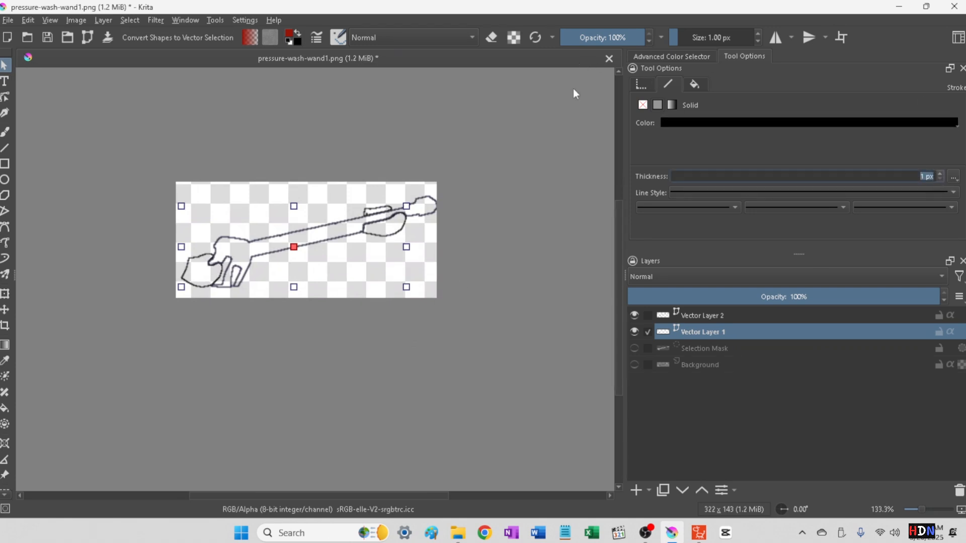
- Remove the stroke from the hand shapes and give them a solid light peach fill, Unbleached silk
click(643, 105)
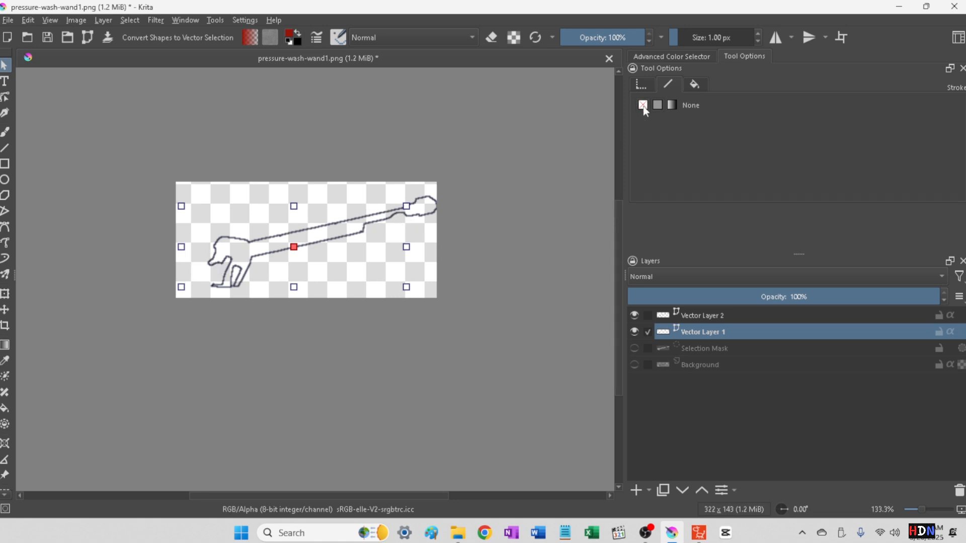
click(694, 84)
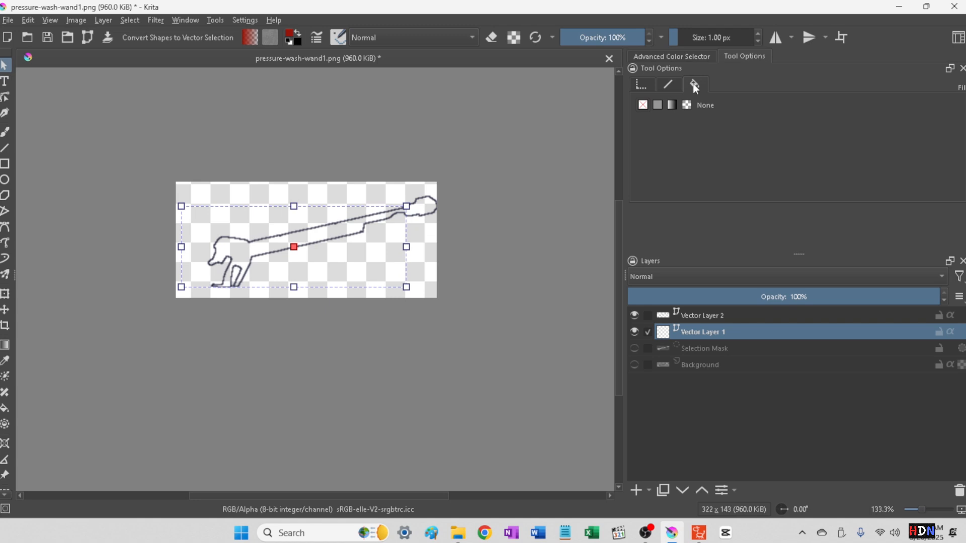
click(657, 104)
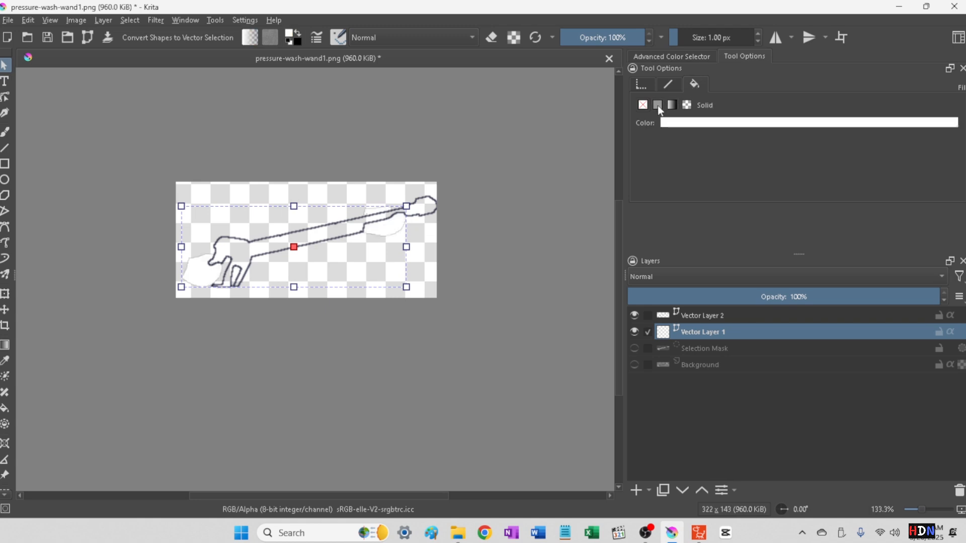
click(693, 123)
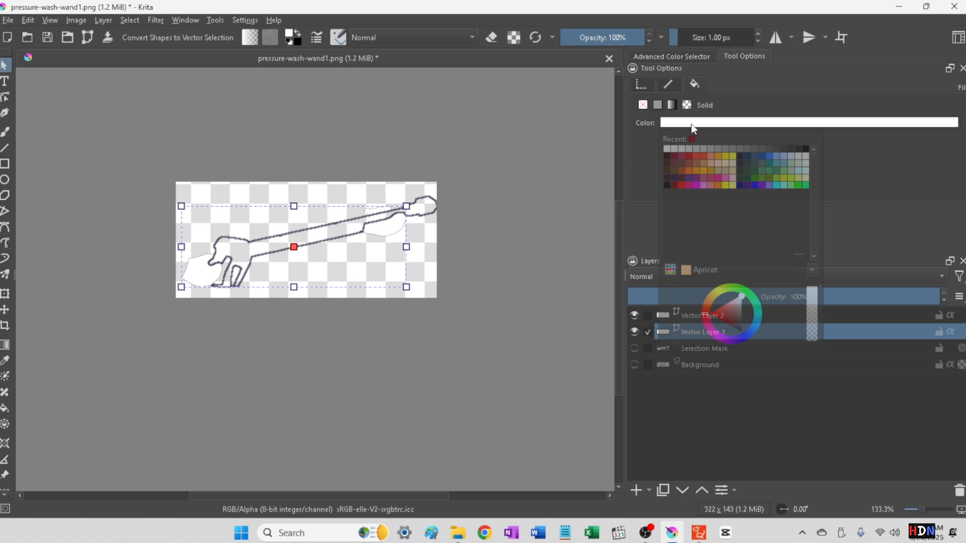
click(719, 168)
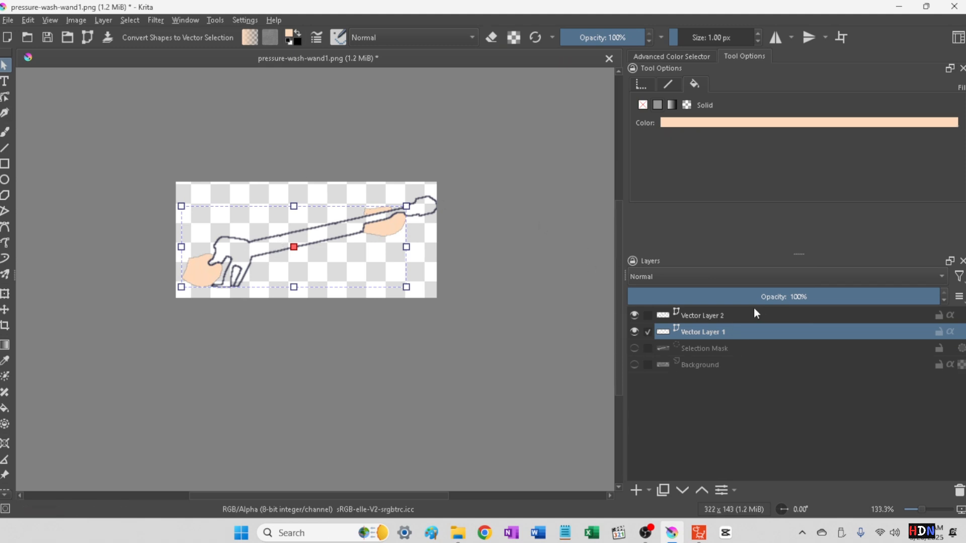
- Remove the stroke from the wand shape on Vector Layer 2 and give it a solid fill
click(690, 315)
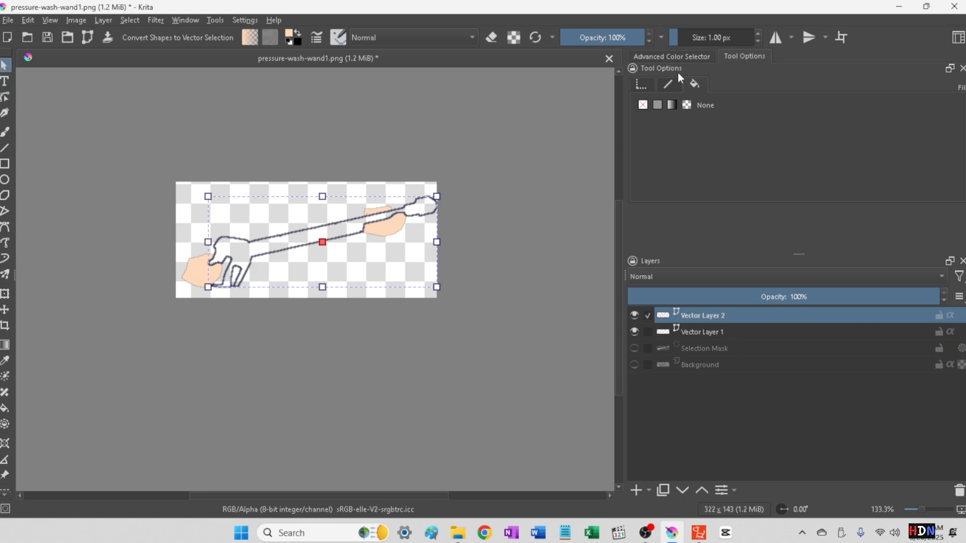
click(668, 84)
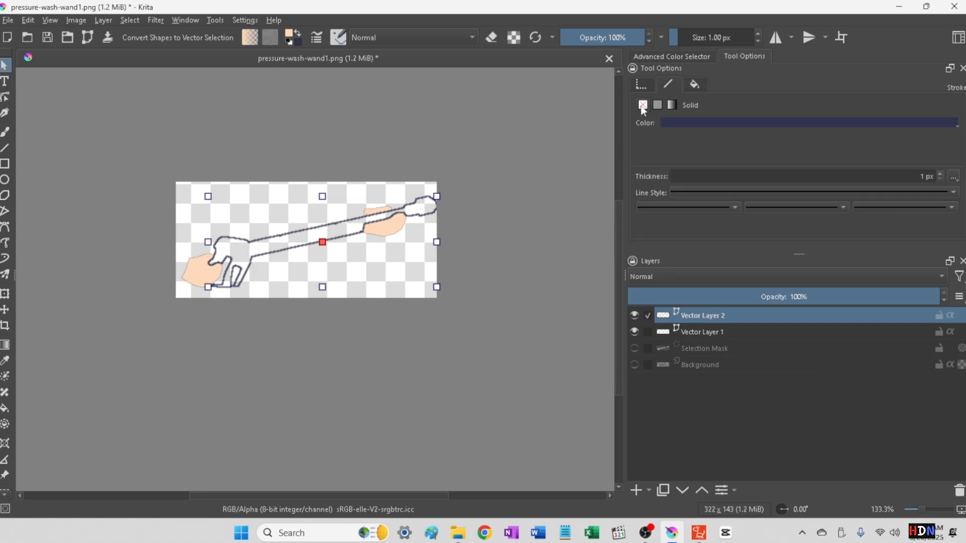
click(642, 105)
click(694, 83)
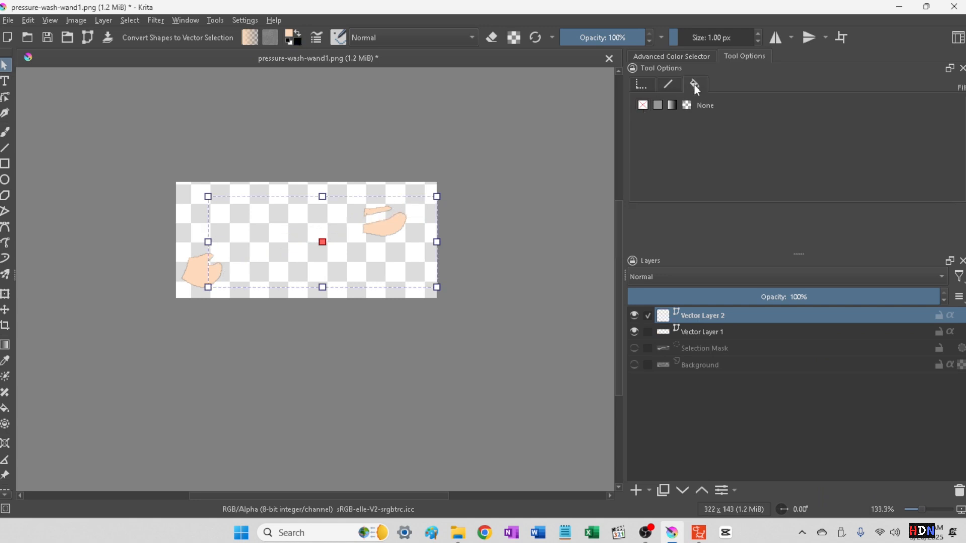
click(656, 105)
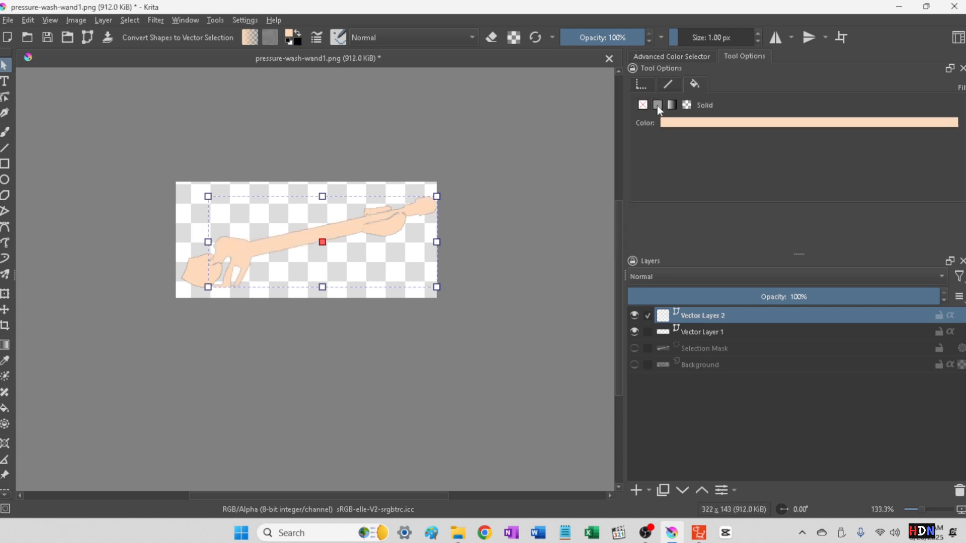
- Change the wand's fill colour to a very dark navy blue with the Advanced Color Selector
click(689, 125)
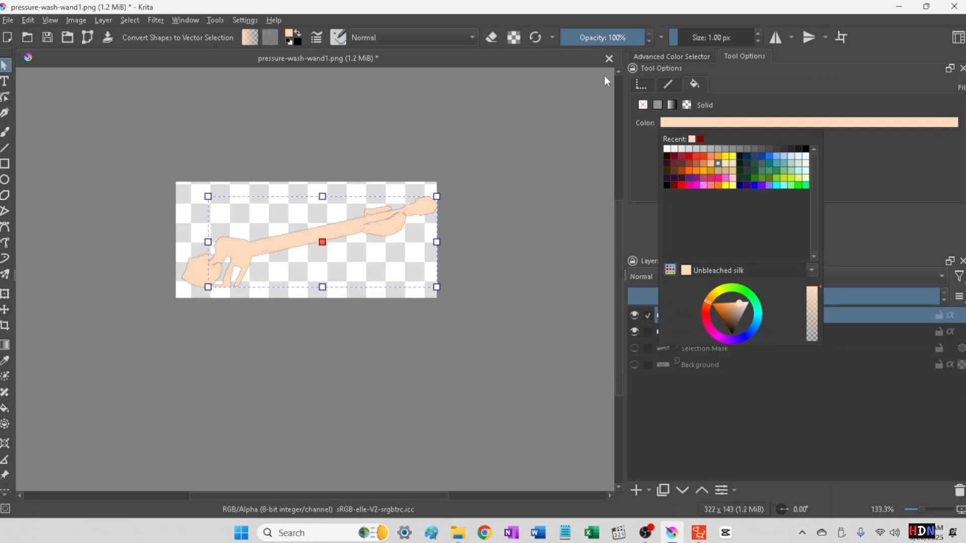
click(662, 57)
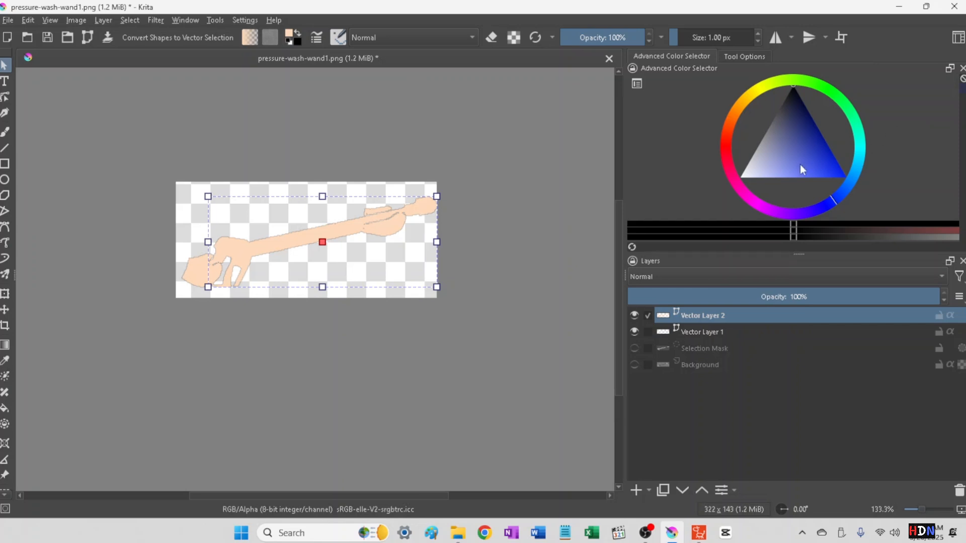
click(825, 152)
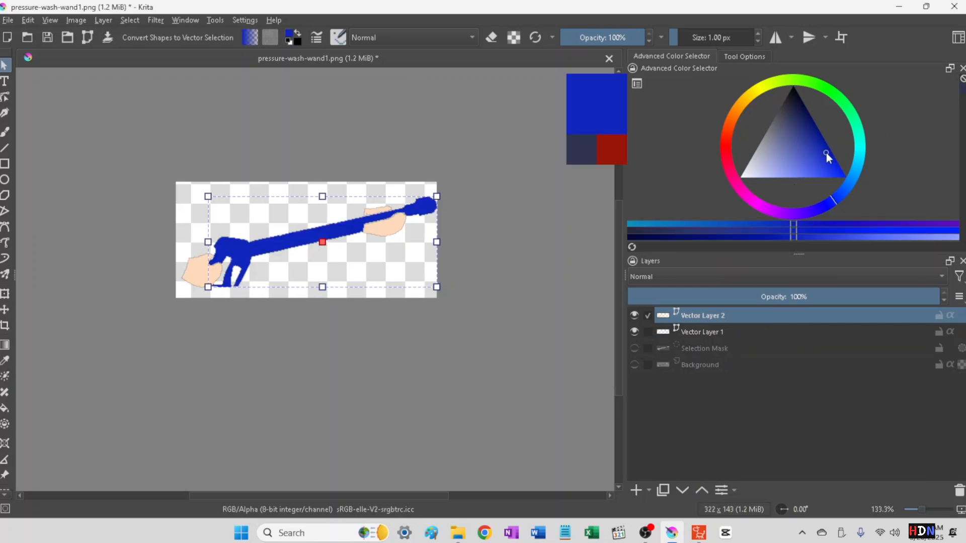
mouse_move(826, 153)
mouse_down()
mouse_move(816, 116)
mouse_move(820, 144)
mouse_move(833, 150)
mouse_up()
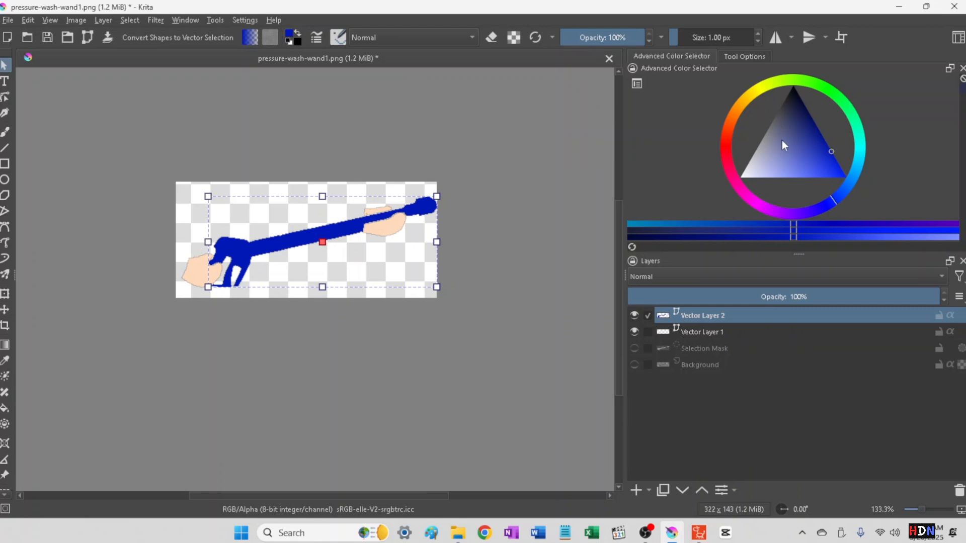
mouse_move(782, 139)
mouse_down()
mouse_move(771, 160)
mouse_move(805, 122)
mouse_move(798, 130)
mouse_move(809, 107)
mouse_move(802, 105)
mouse_move(817, 119)
mouse_move(816, 102)
mouse_up()
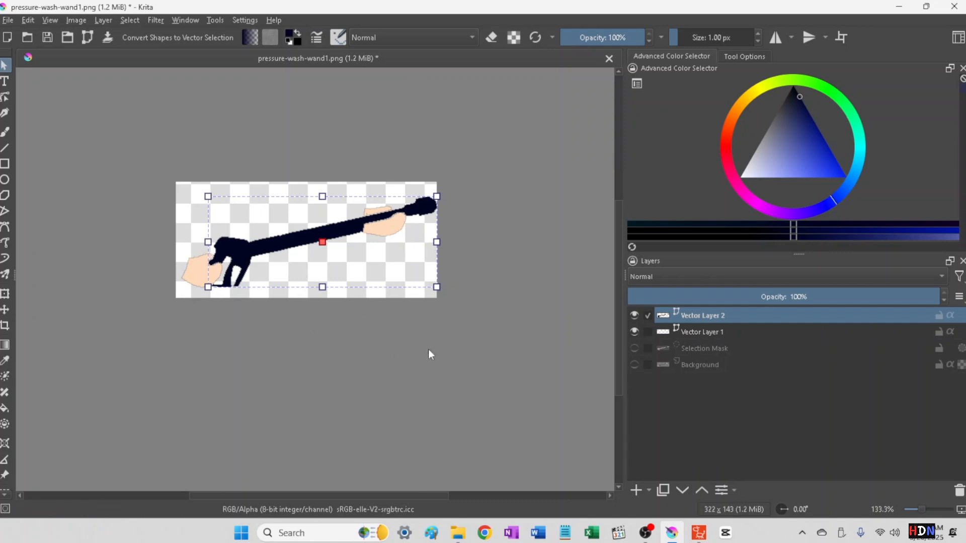
- Make Vector Layer 1 active and deselect its hand shapes
click(705, 333)
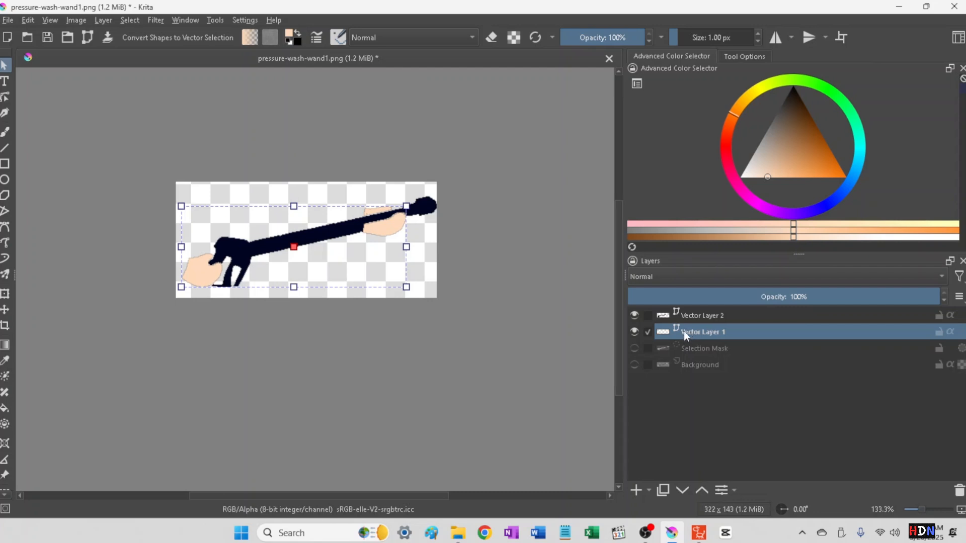
click(512, 315)
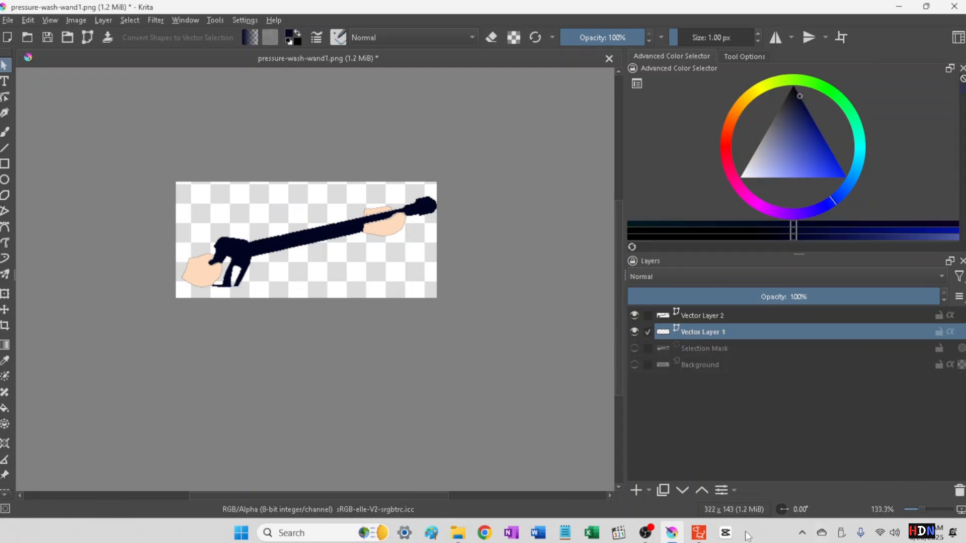
click(735, 490)
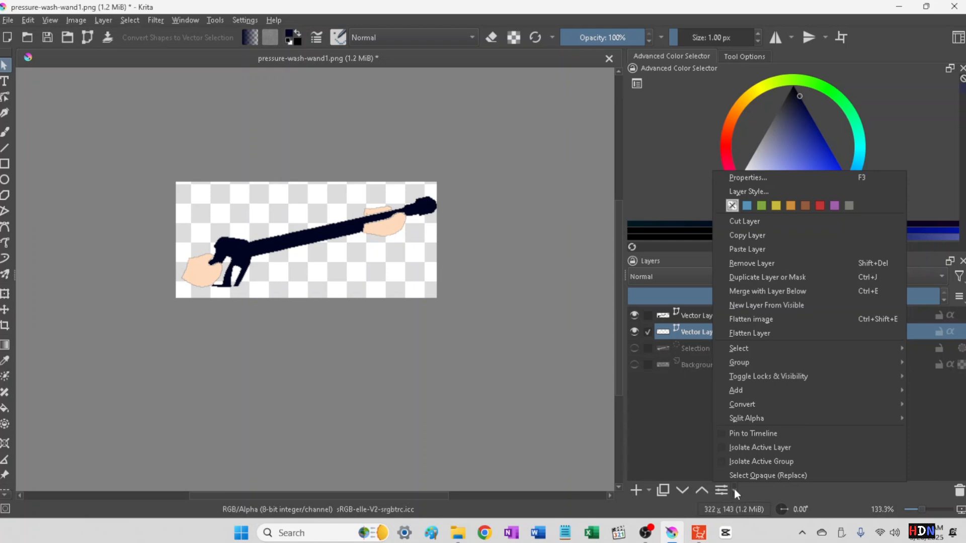
click(730, 490)
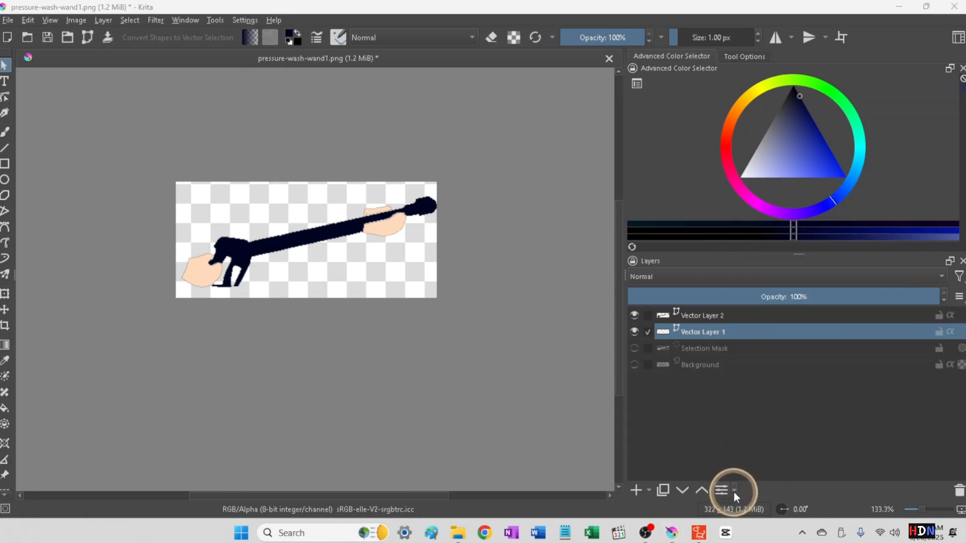
click(733, 491)
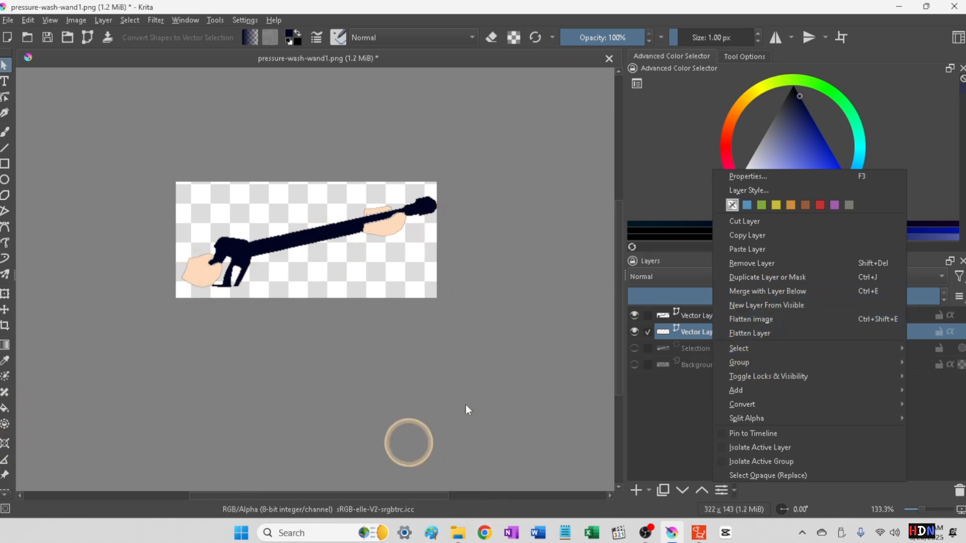
click(255, 382)
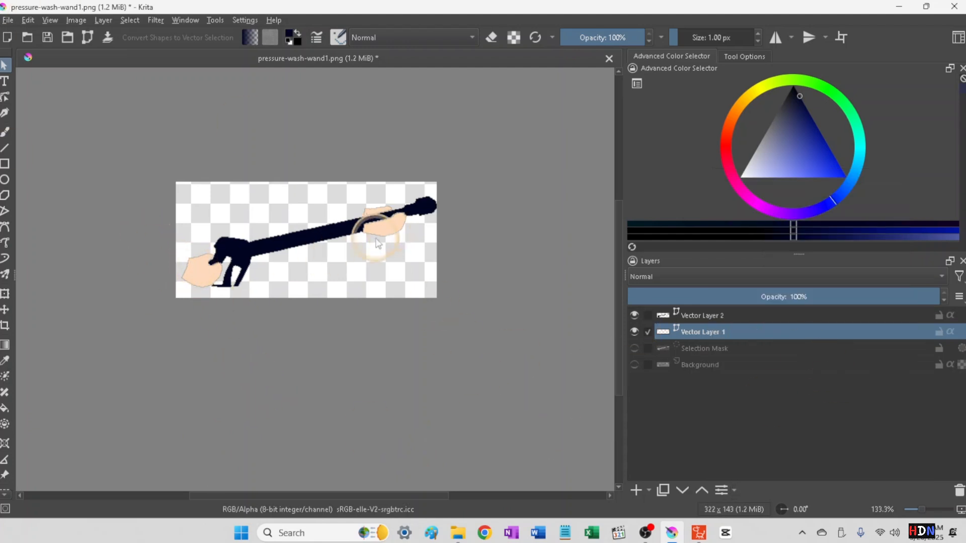
- Select the hand shapes on Vector Layer 1 and bring up their nodes and options with the Edit Shapes tool
click(381, 225)
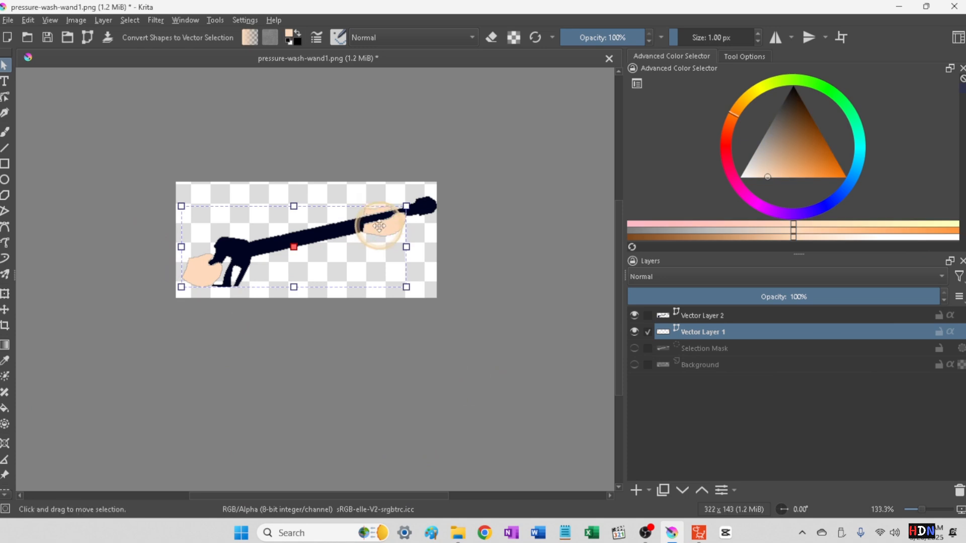
click(5, 96)
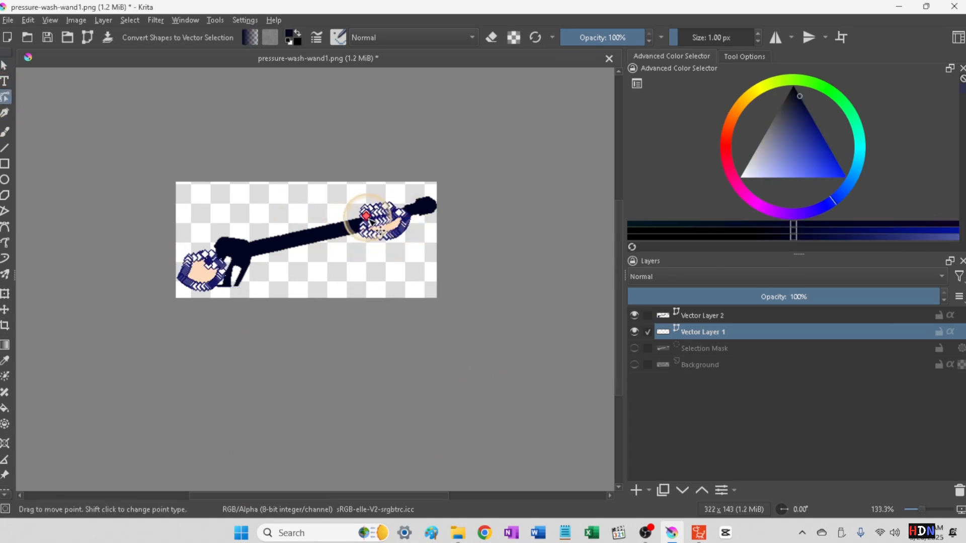
scroll(379, 227, up, 6)
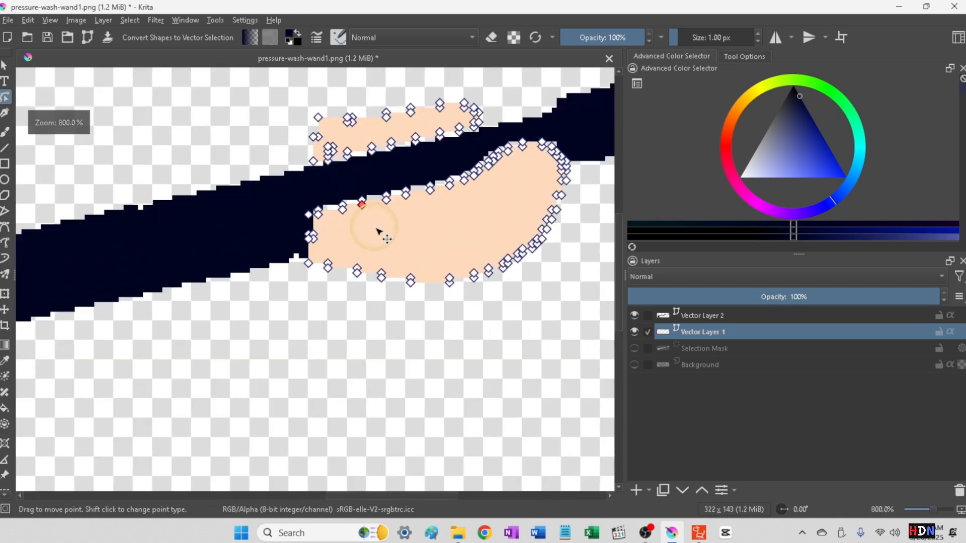
scroll(379, 232, up, 1)
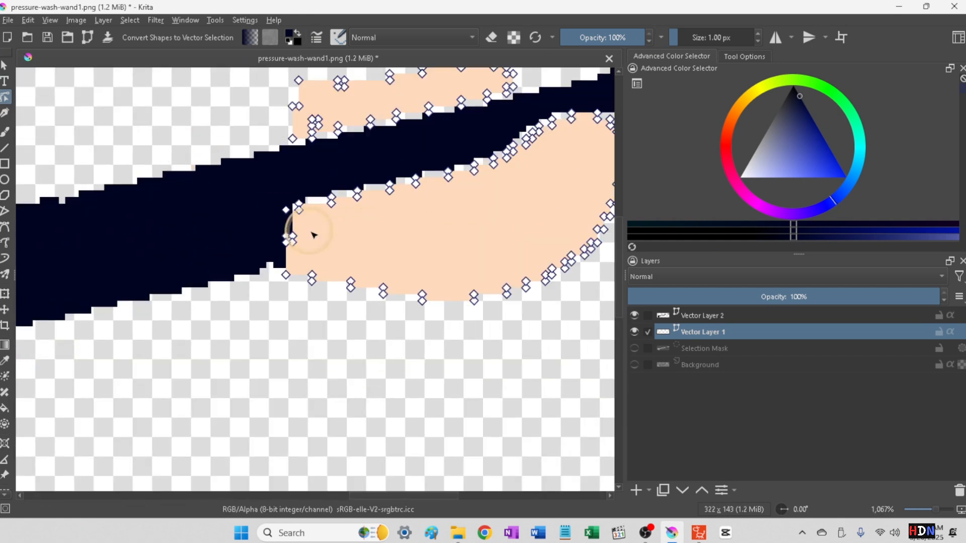
click(735, 56)
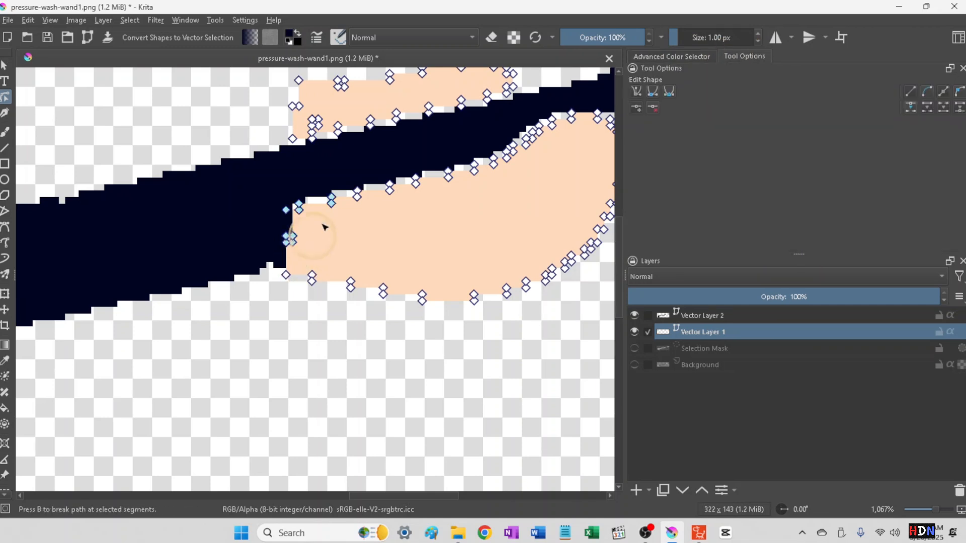
- Reposition the nodes at the upper-left corner of the right-hand grip's lower shape, where it meets the wand
click(299, 209)
drag(300, 213, 303, 211)
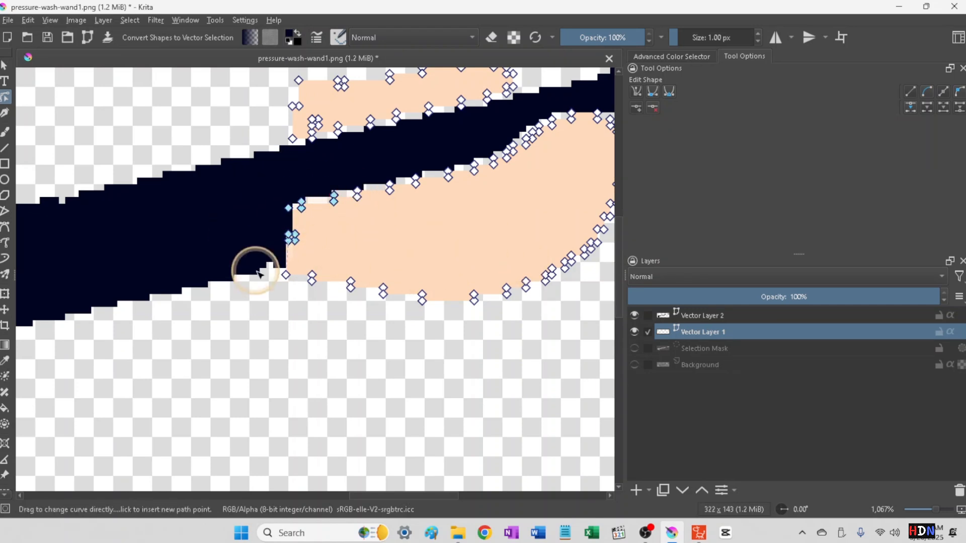
click(256, 243)
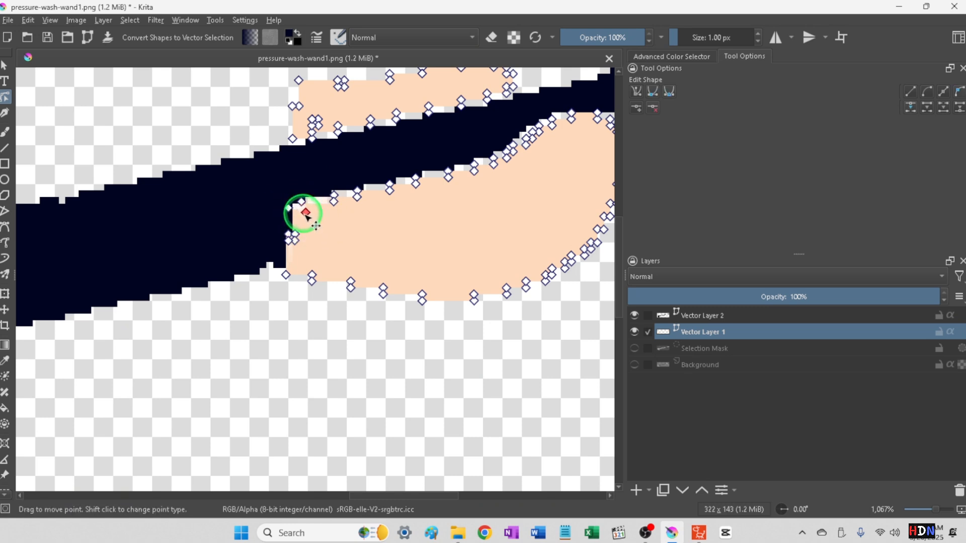
drag(301, 202, 295, 213)
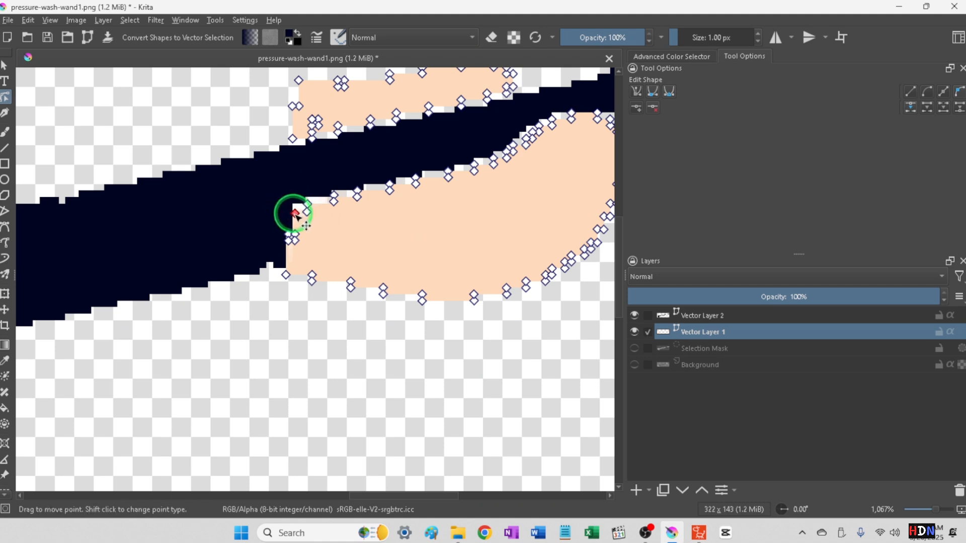
scroll(356, 209, down, 5)
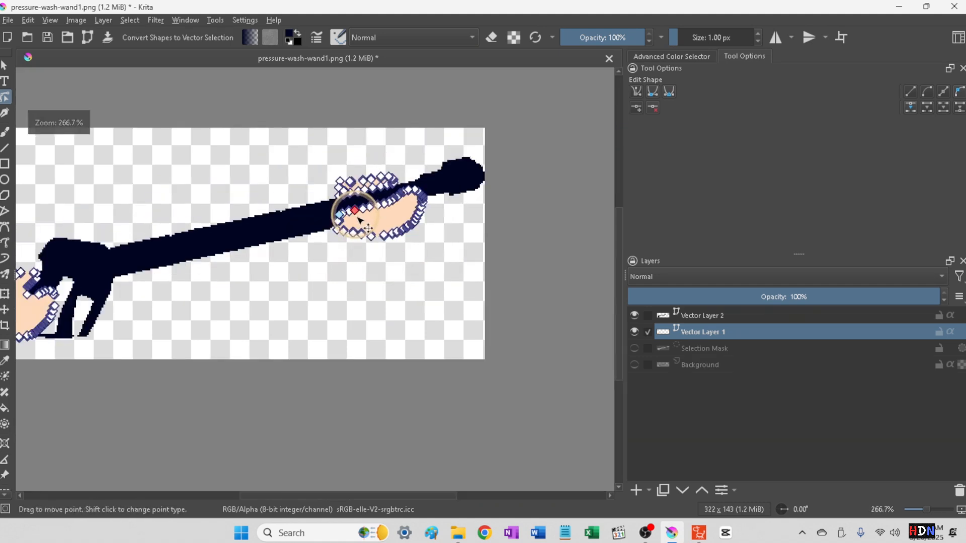
- Adjust the curve handles of the corner node where the lower shape of the right-hand grip meets the wand
scroll(369, 227, up, 6)
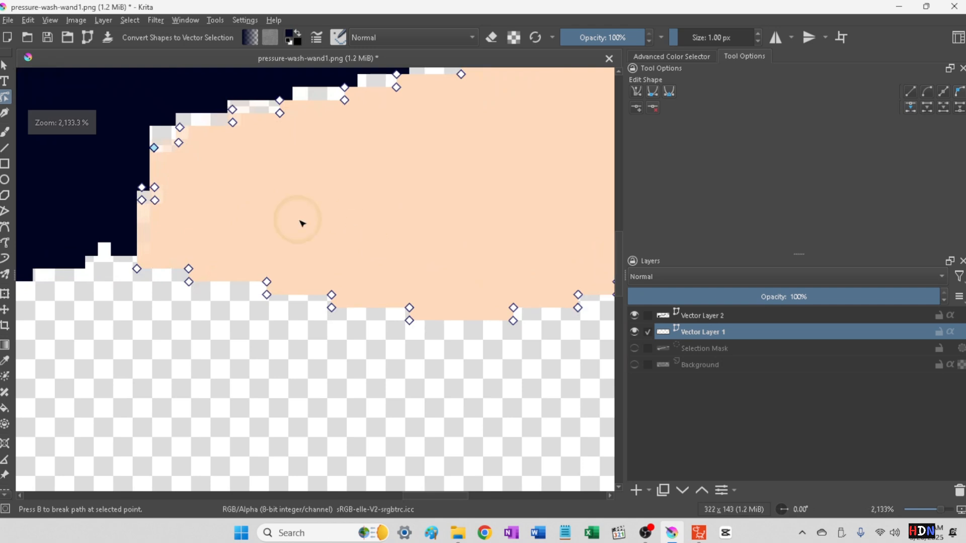
scroll(243, 204, down, 4)
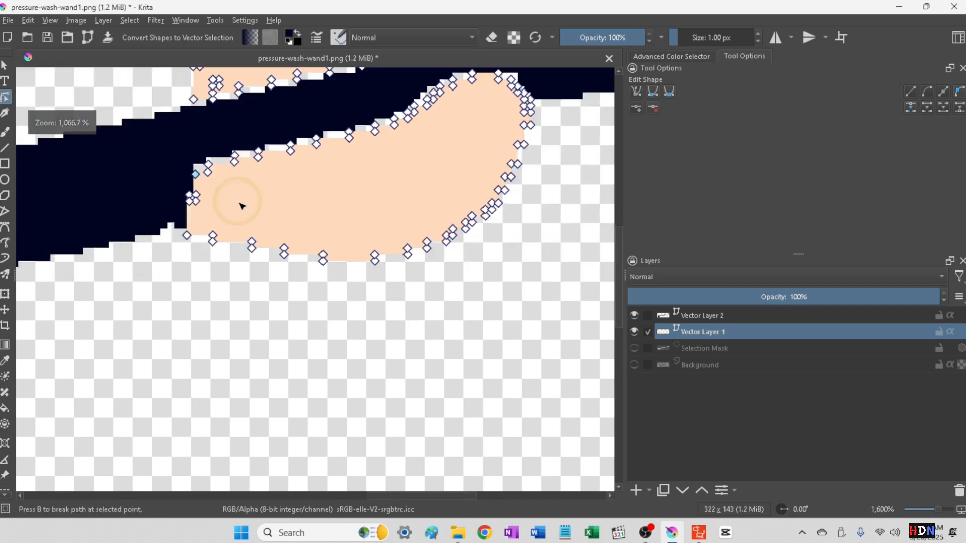
scroll(341, 195, up, 1)
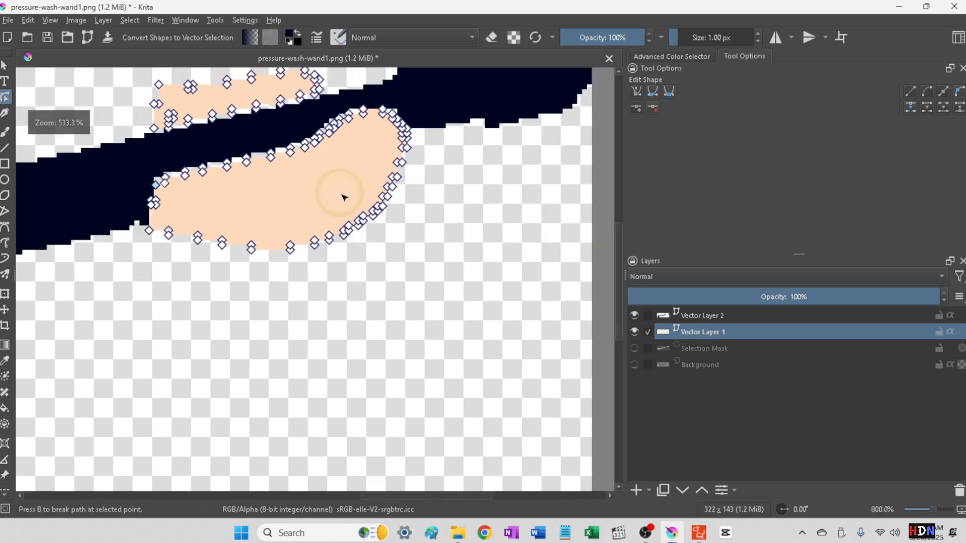
scroll(366, 155, down, 2)
scroll(374, 166, up, 2)
scroll(366, 179, down, 3)
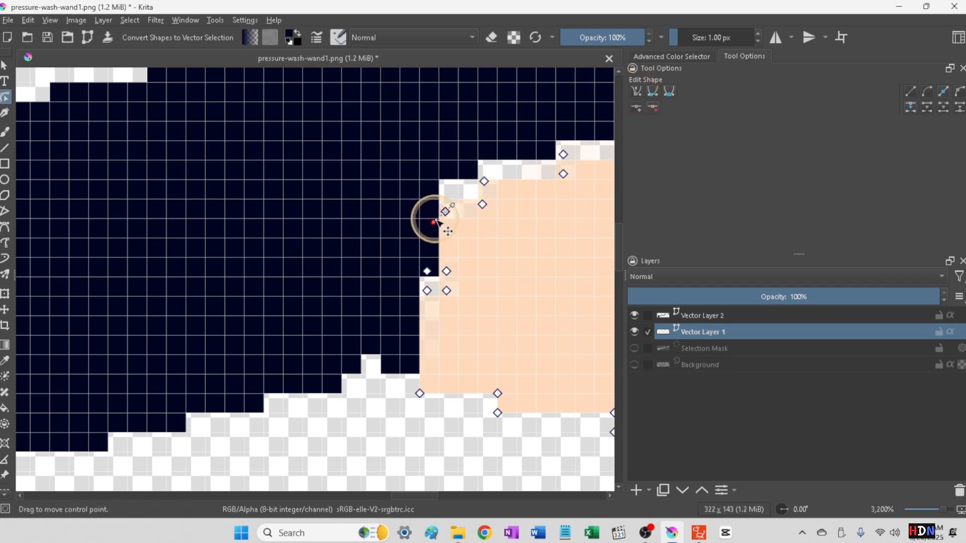
drag(433, 222, 412, 140)
drag(361, 220, 453, 323)
drag(547, 271, 579, 143)
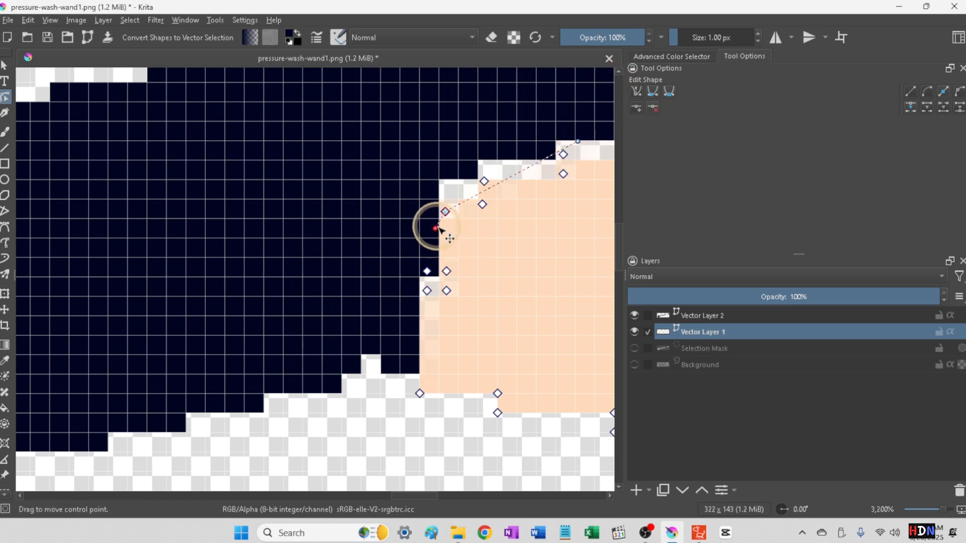
drag(438, 229, 365, 311)
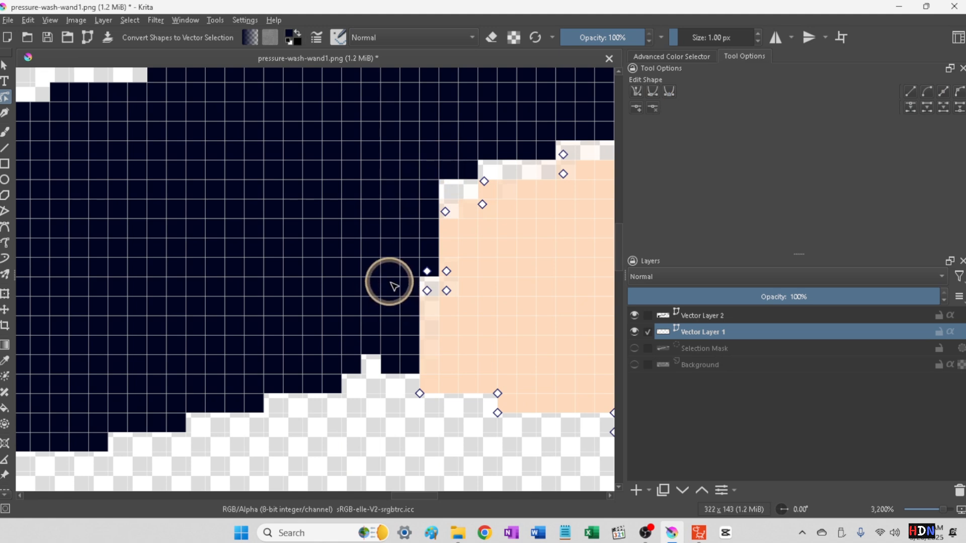
scroll(389, 283, down, 4)
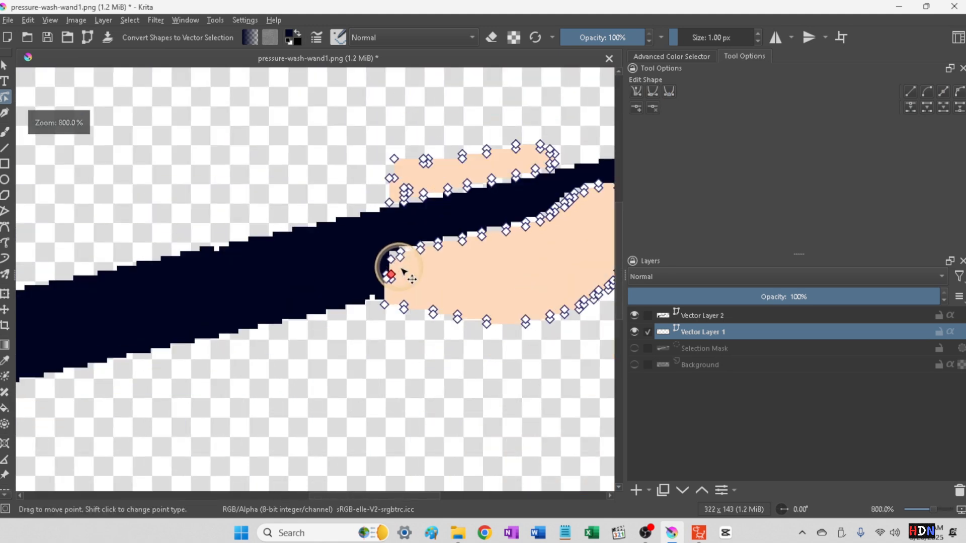
scroll(402, 271, up, 3)
scroll(413, 156, down, 2)
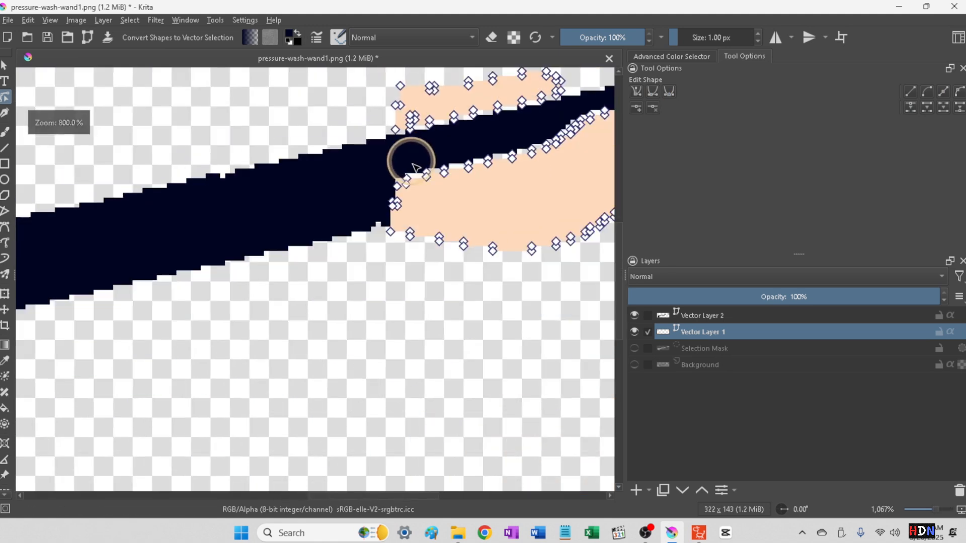
scroll(414, 166, down, 2)
scroll(409, 162, up, 2)
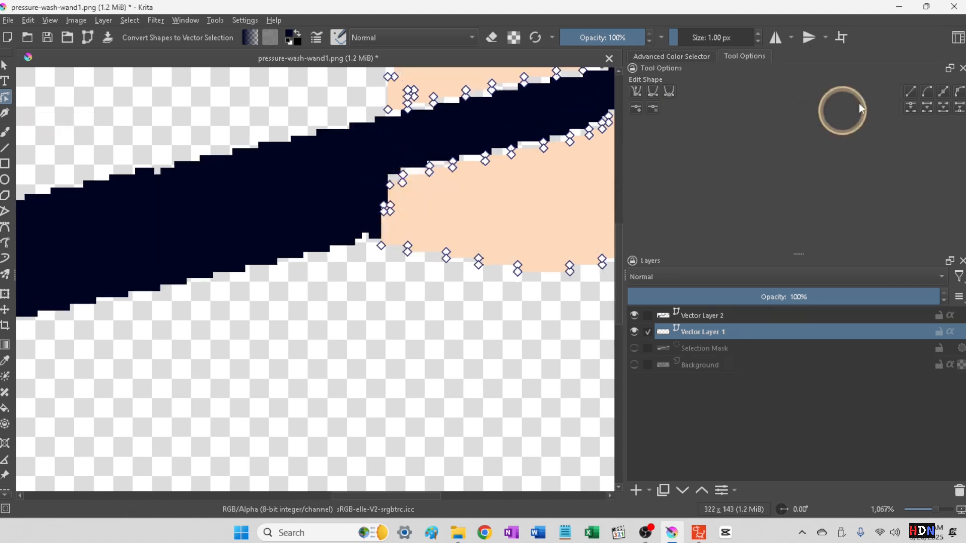
- Draw four short, roughly parallel finger lines across the fingers of the hand at the trigger with the Bezier Curve tool
scroll(452, 307, down, 4)
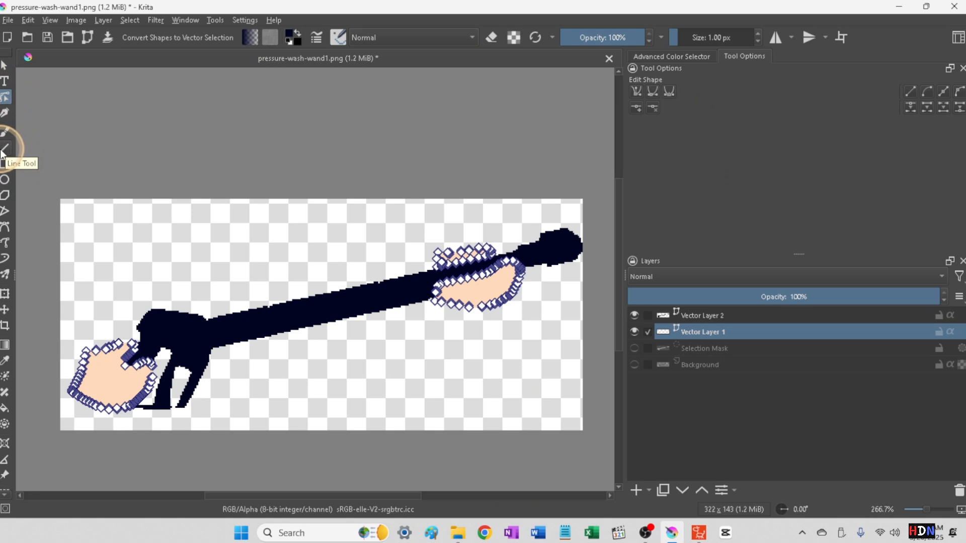
click(6, 227)
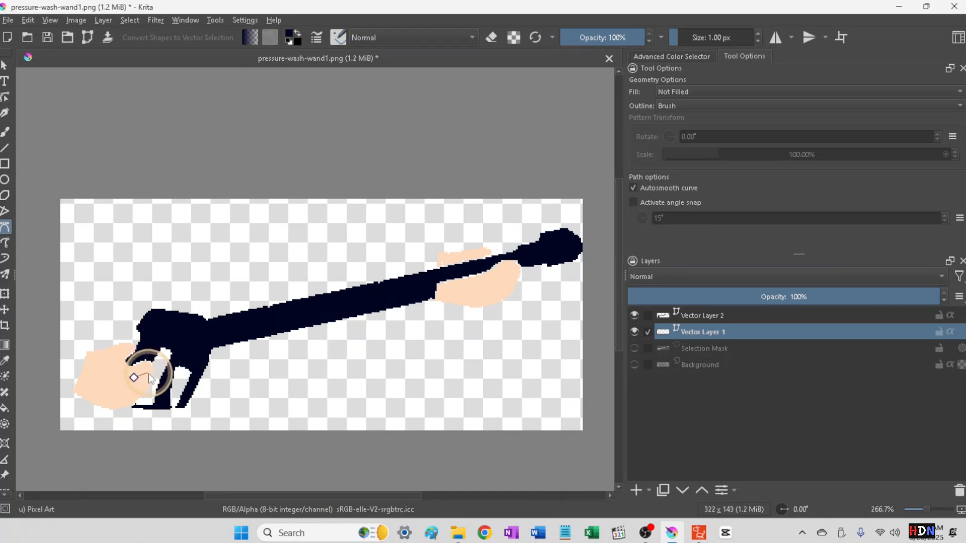
click(150, 378)
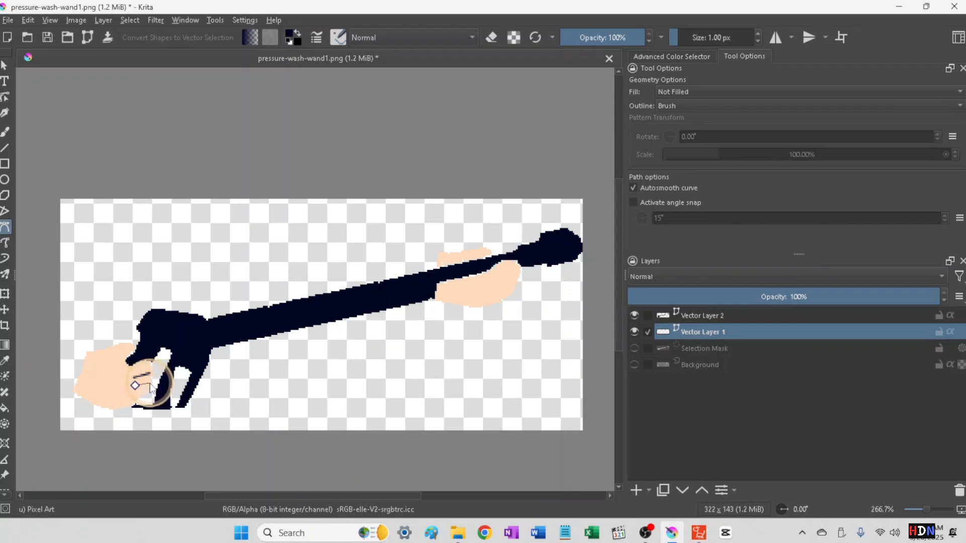
click(150, 382)
double_click(151, 382)
click(135, 391)
double_click(147, 388)
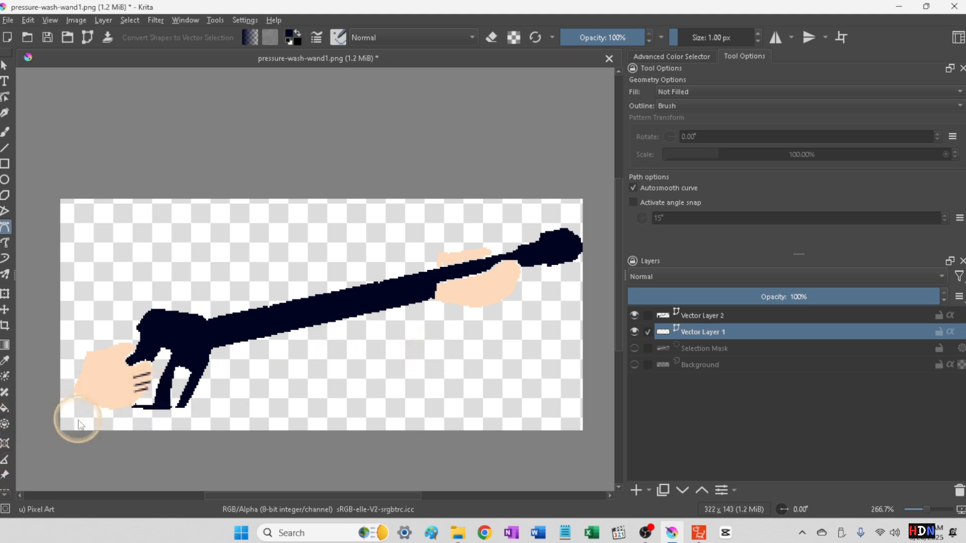
click(135, 398)
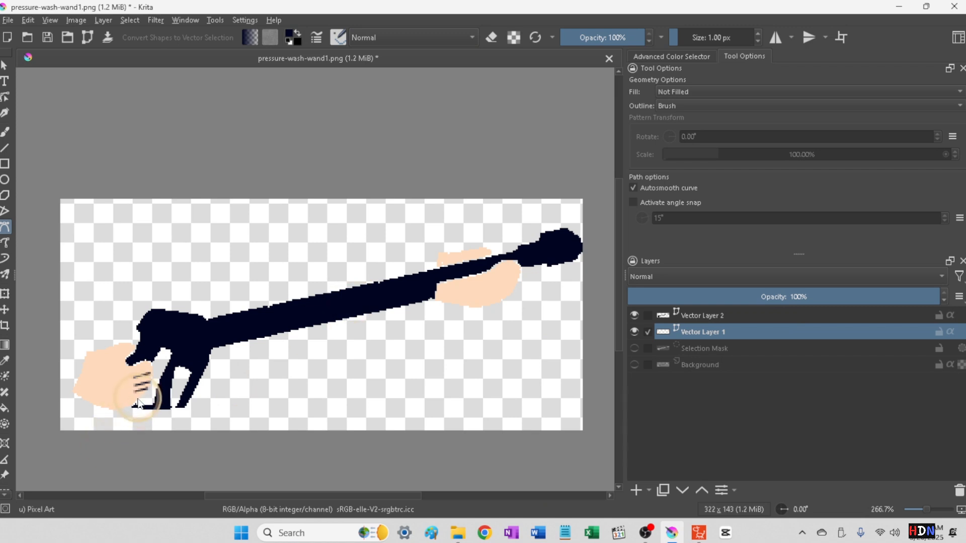
scroll(138, 402, up, 6)
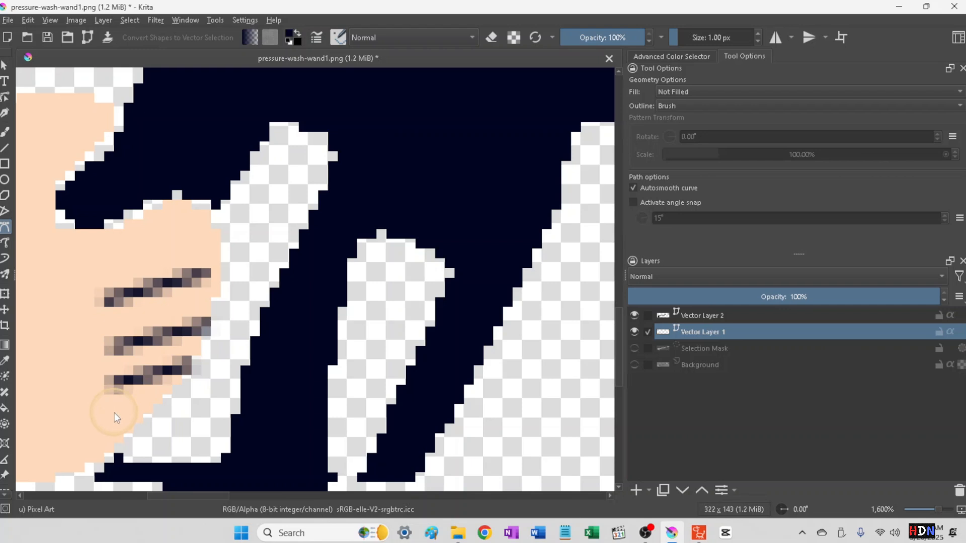
double_click(155, 405)
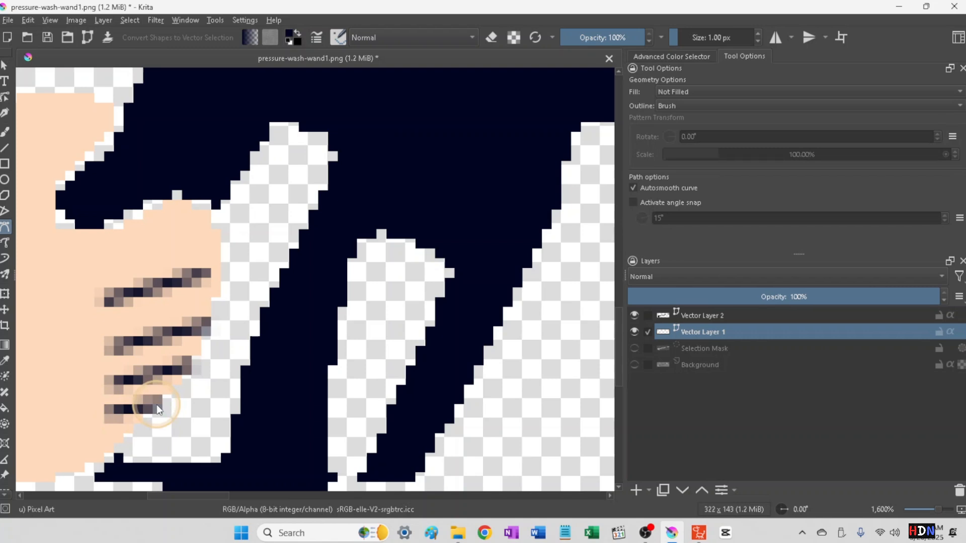
click(5, 97)
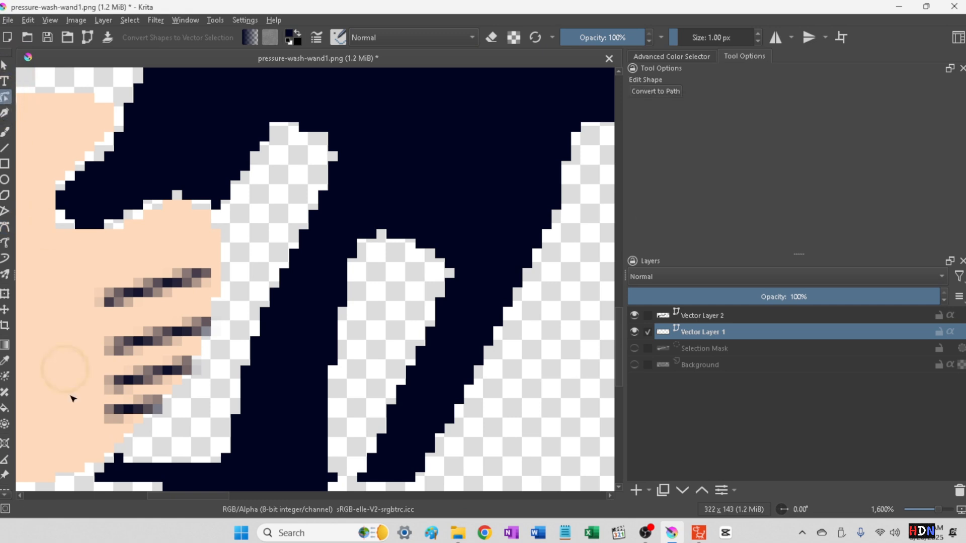
click(5, 310)
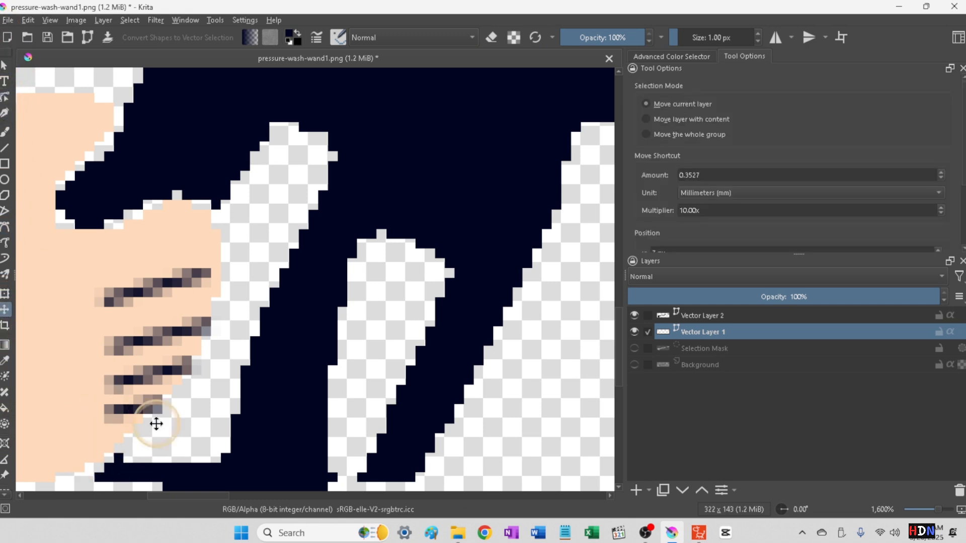
click(131, 409)
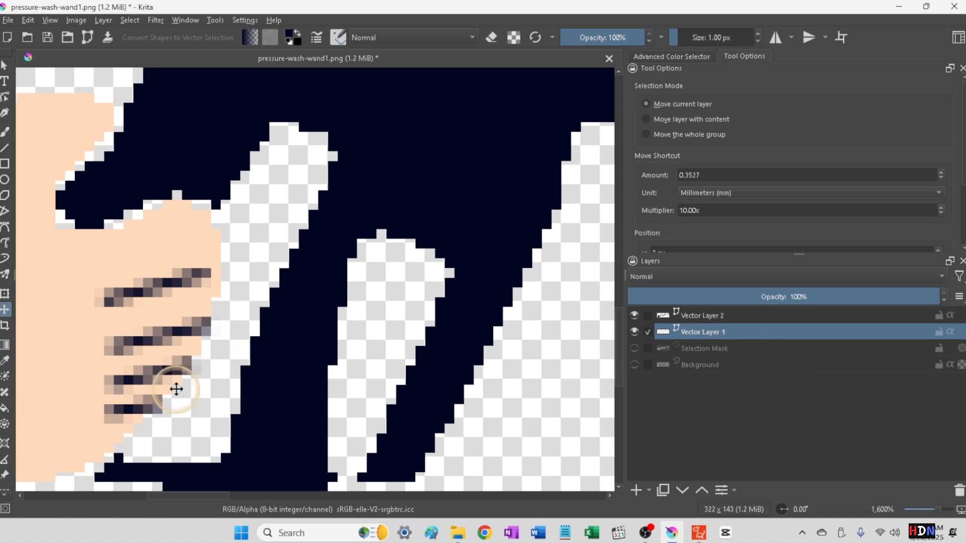
- Tilt the lowest finger line to match the slant of the others and shift it slightly left on the hand
click(5, 65)
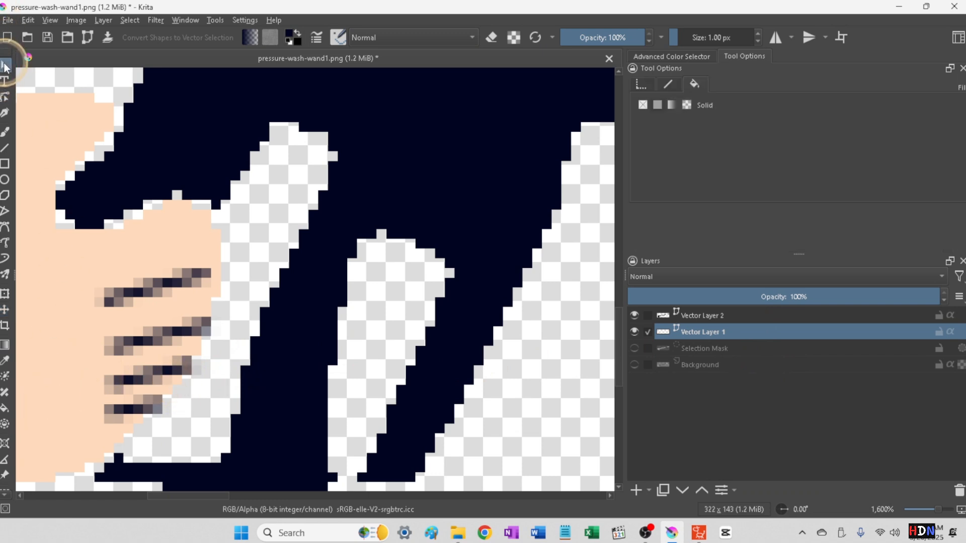
click(133, 411)
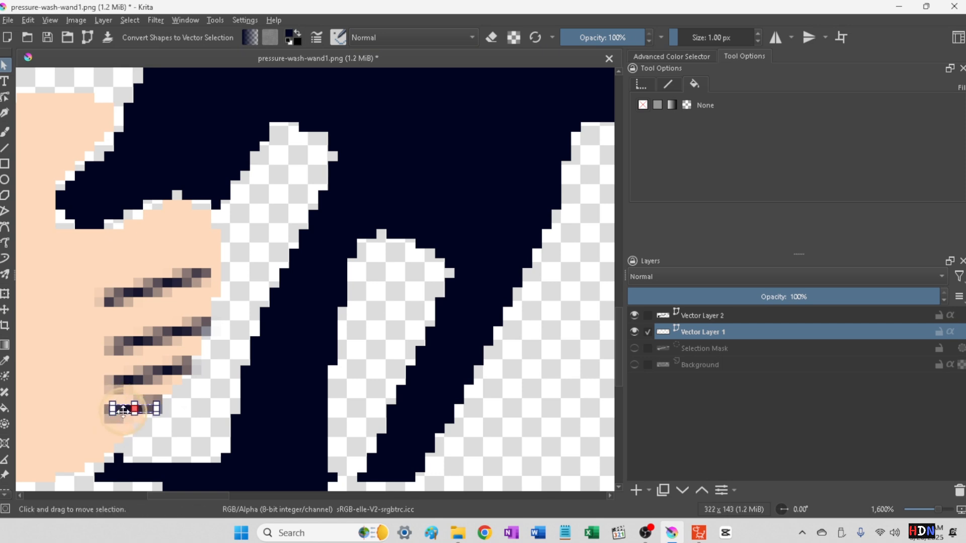
drag(124, 409, 102, 410)
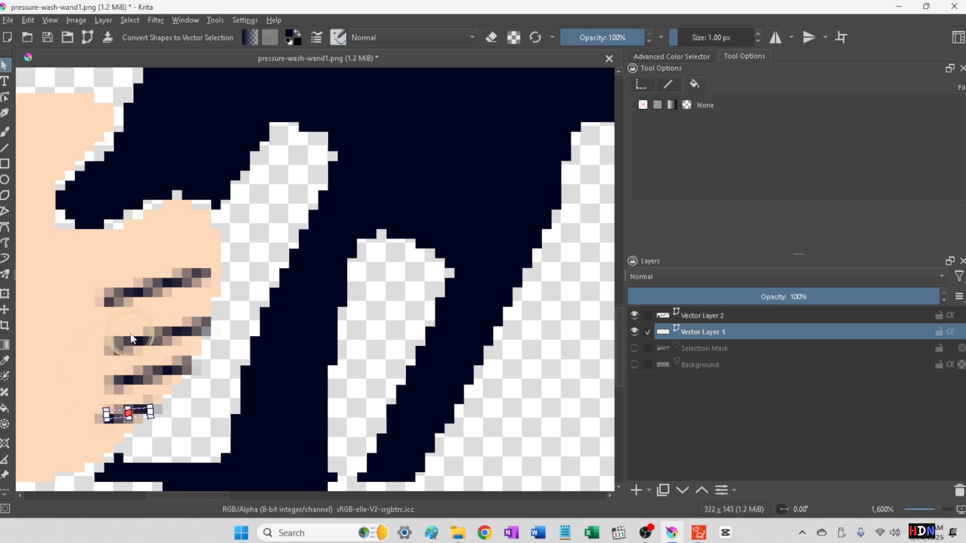
- Move the upper three finger lines slightly upward to spread them more evenly over the fingers
click(145, 289)
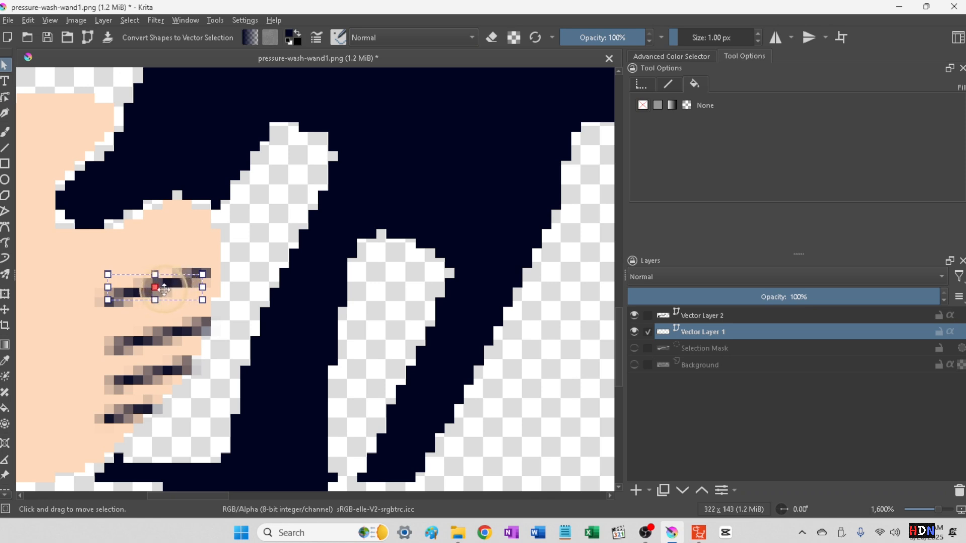
drag(163, 287, 170, 277)
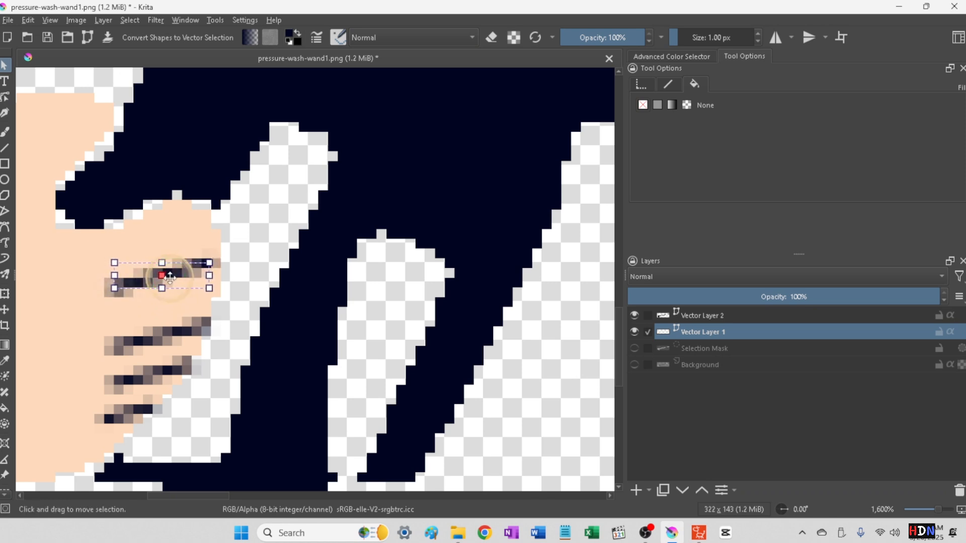
click(157, 335)
drag(158, 335, 148, 323)
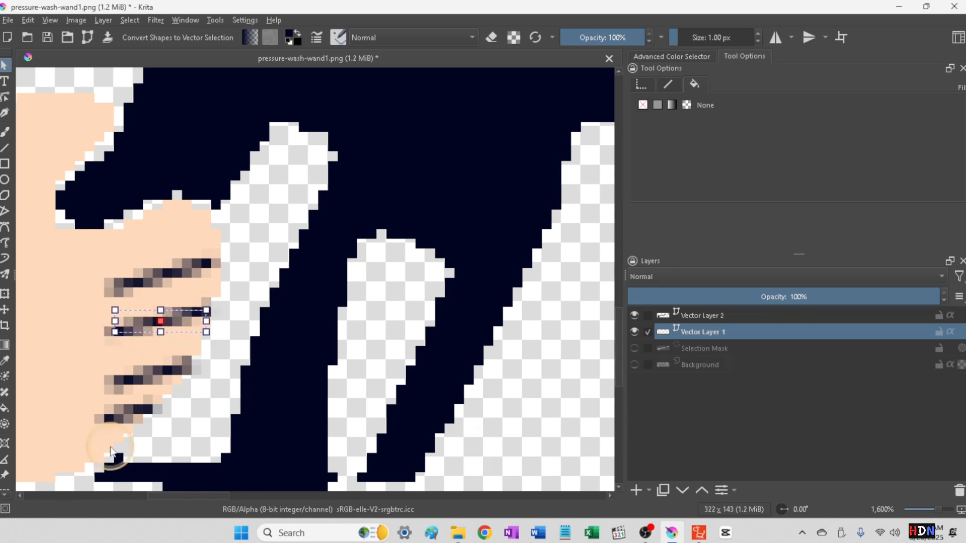
mouse_move(143, 385)
mouse_down()
mouse_move(136, 355)
mouse_move(144, 375)
mouse_up()
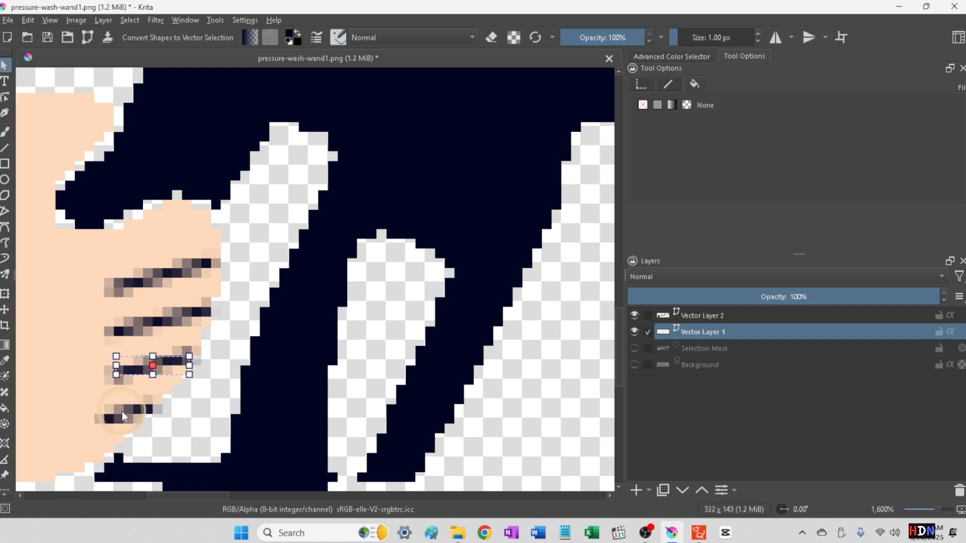
- Shorten the lowest finger line slightly from its left end
click(103, 415)
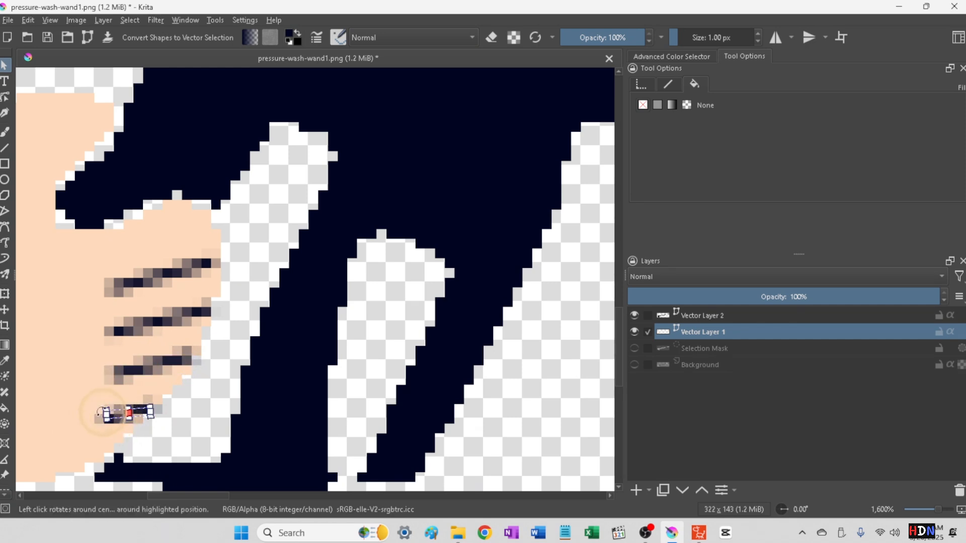
scroll(108, 420, up, 3)
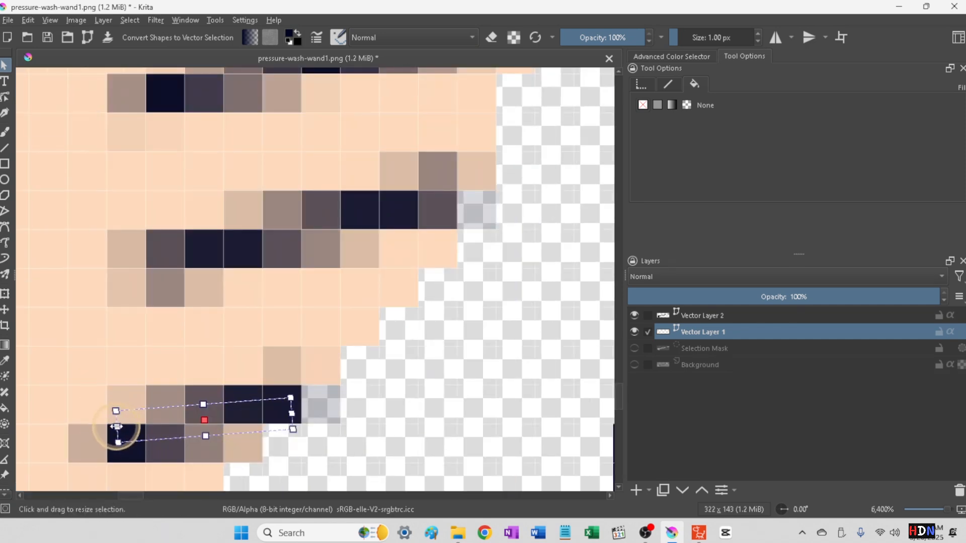
drag(117, 426, 133, 426)
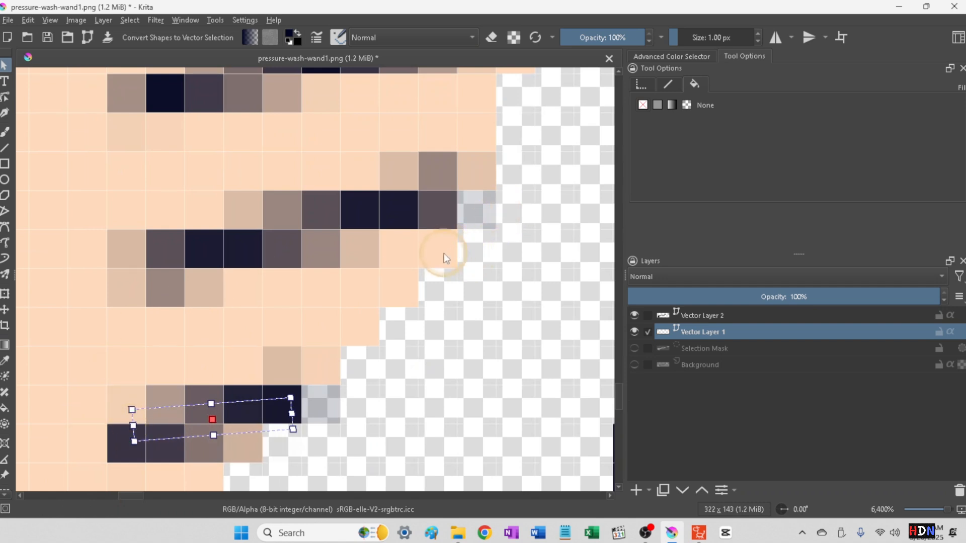
scroll(444, 253, down, 2)
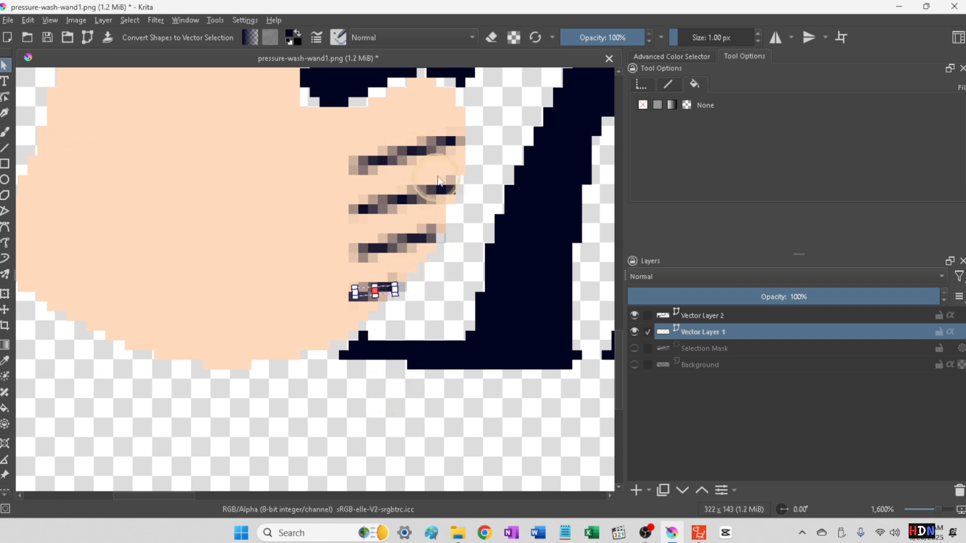
scroll(447, 232, up, 2)
scroll(447, 232, down, 2)
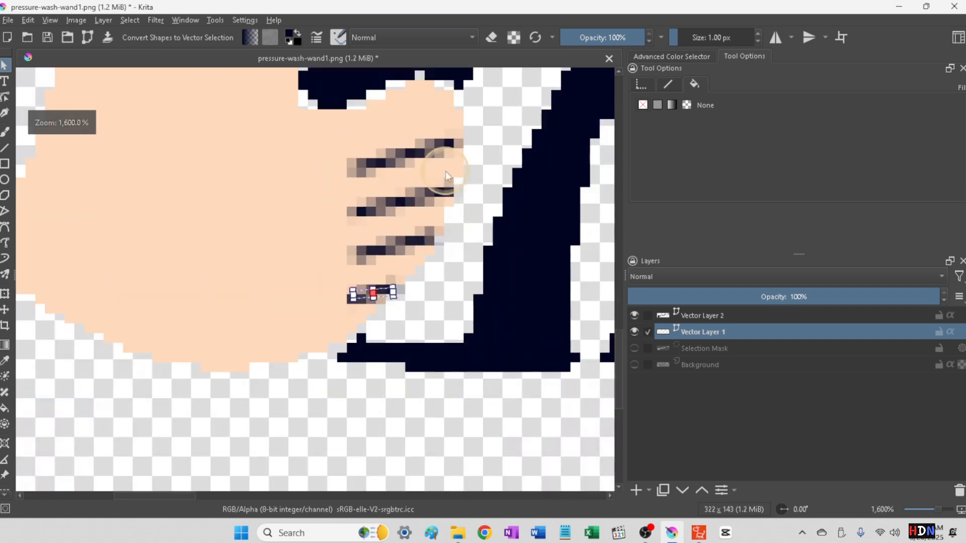
- Lengthen the top finger line slightly to the finger's outer edge and shorten the third line slightly at its outer end
click(415, 147)
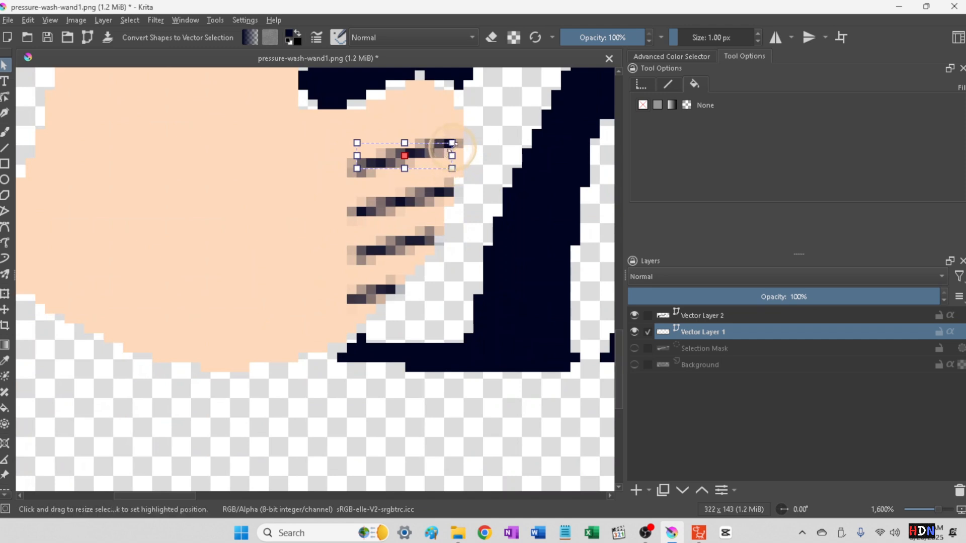
drag(452, 143, 456, 144)
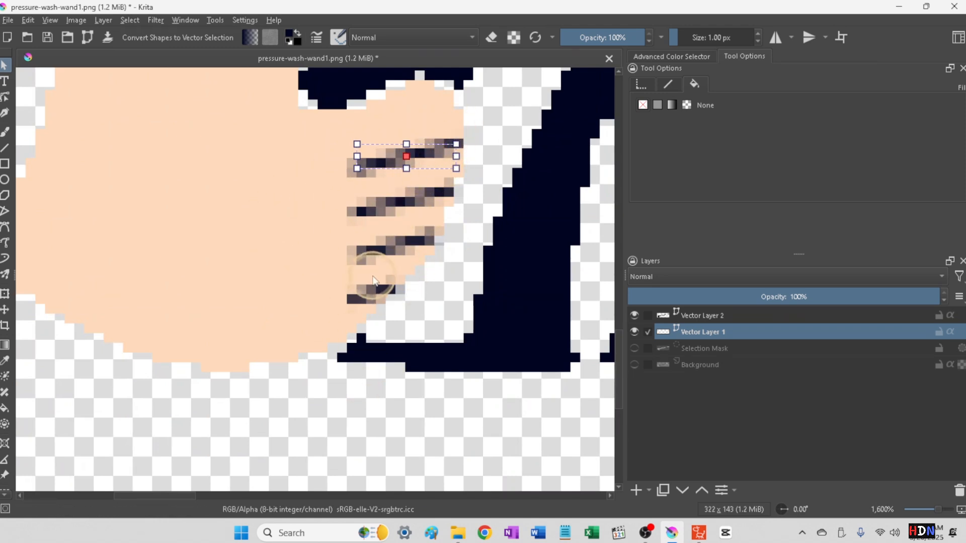
click(403, 239)
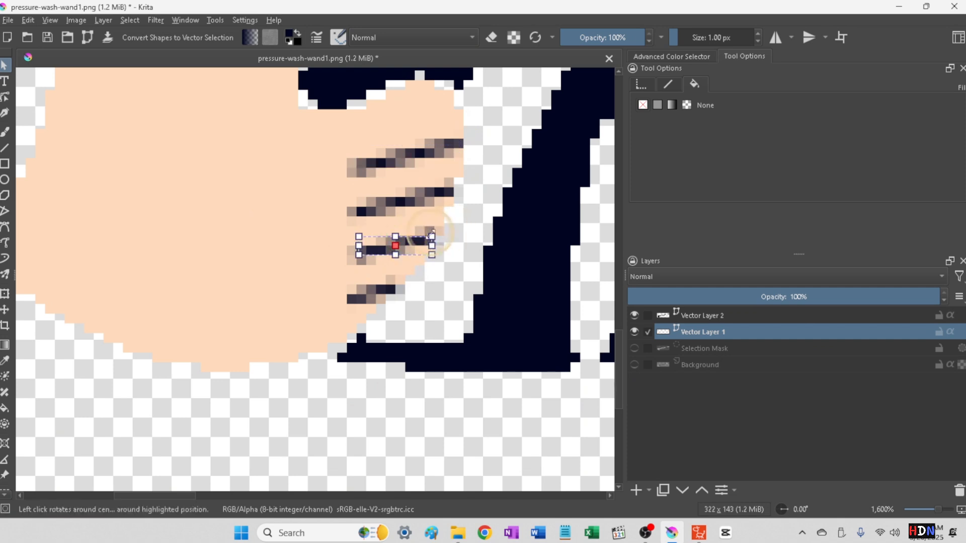
drag(431, 237, 428, 237)
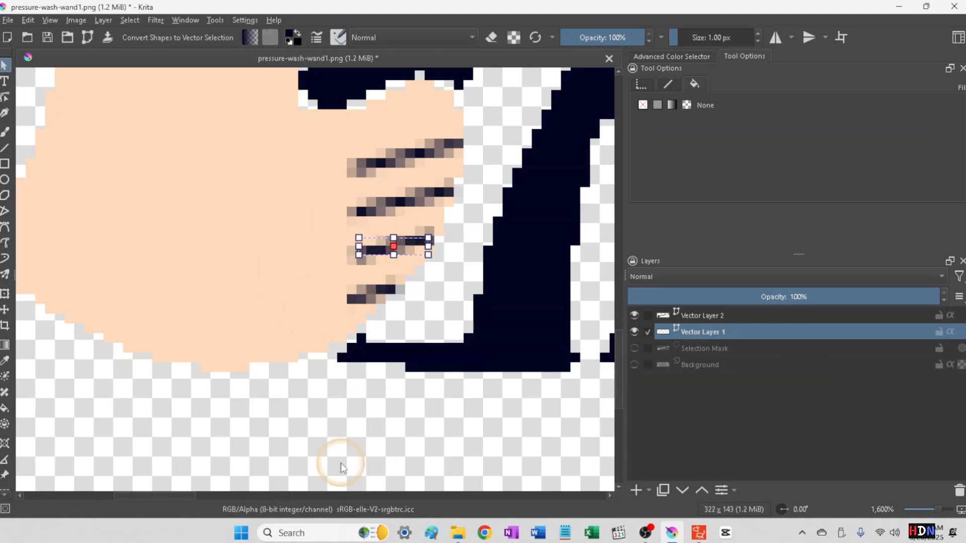
- Select all four finger lines on the hand at the trigger together
scroll(284, 209, up, 4)
scroll(284, 210, down, 8)
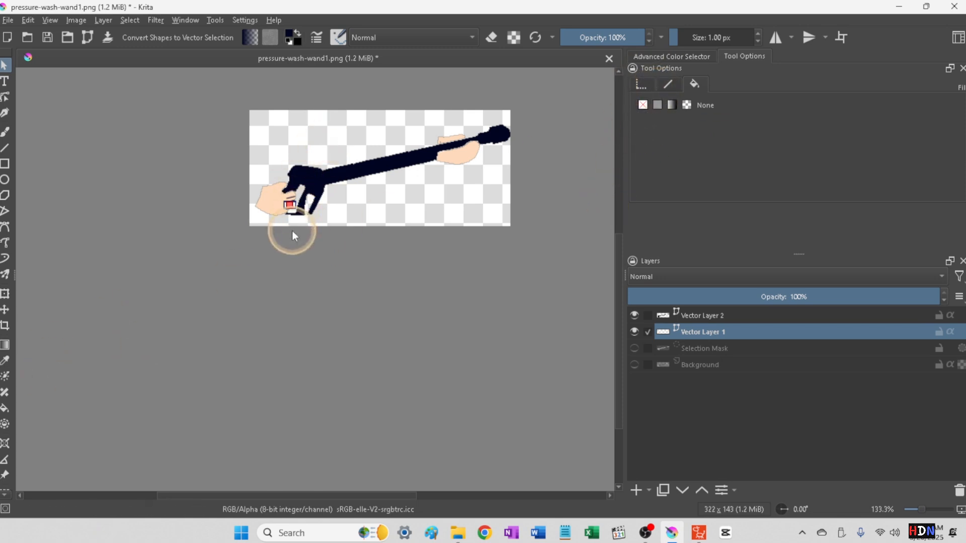
scroll(292, 231, up, 3)
scroll(291, 234, up, 1)
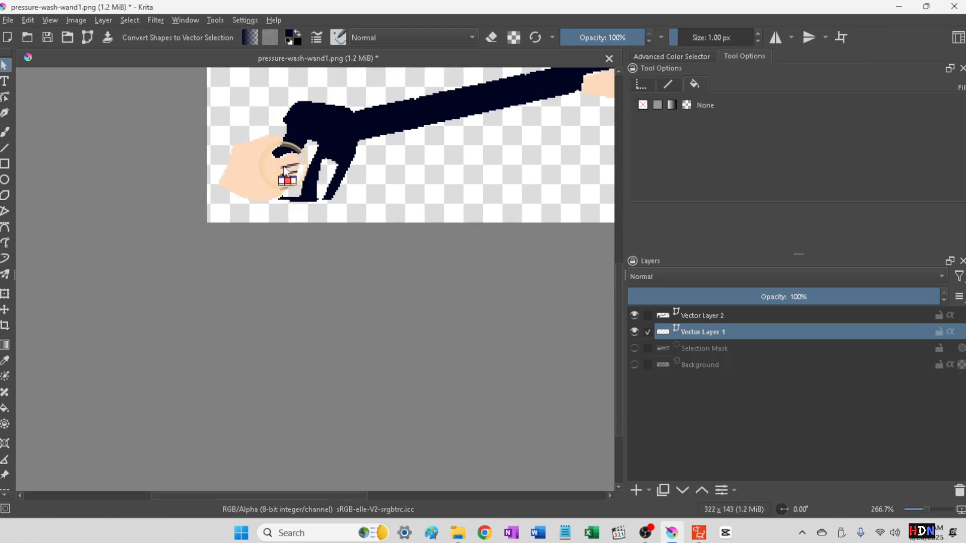
scroll(284, 170, up, 6)
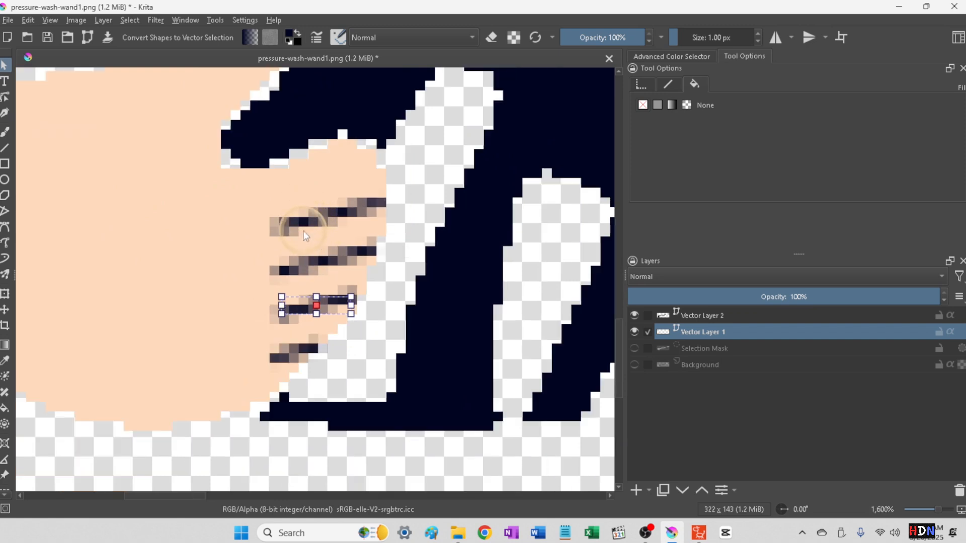
shift+click(297, 272)
shift+click(292, 215)
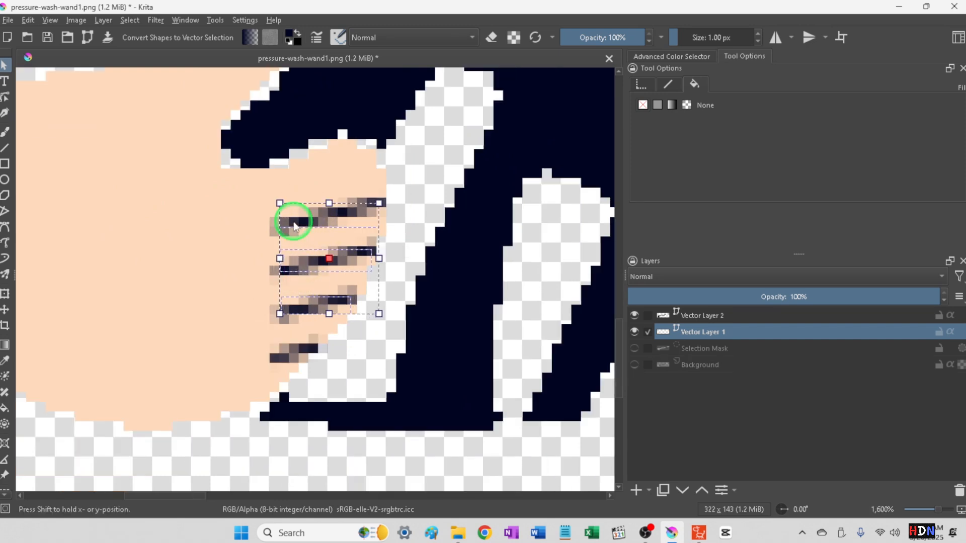
shift+click(282, 359)
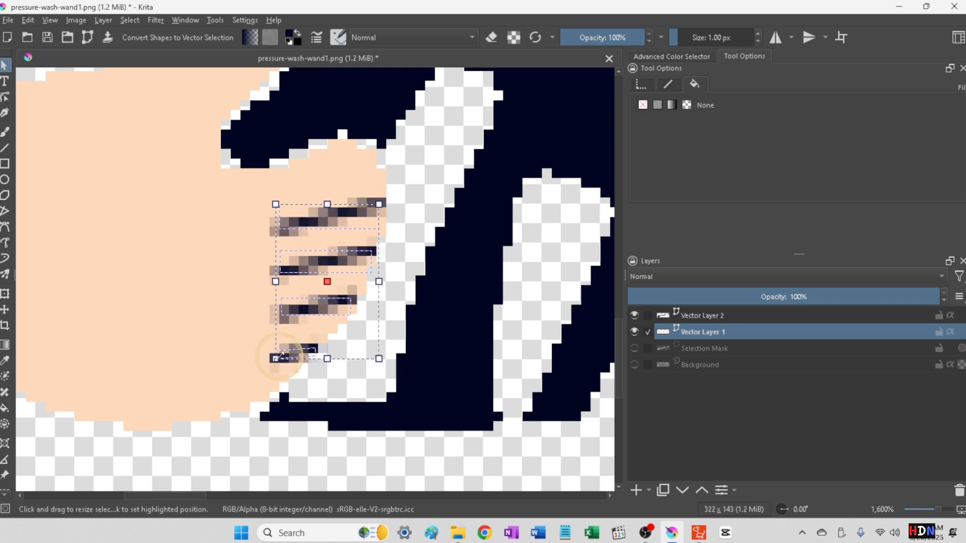
click(300, 290)
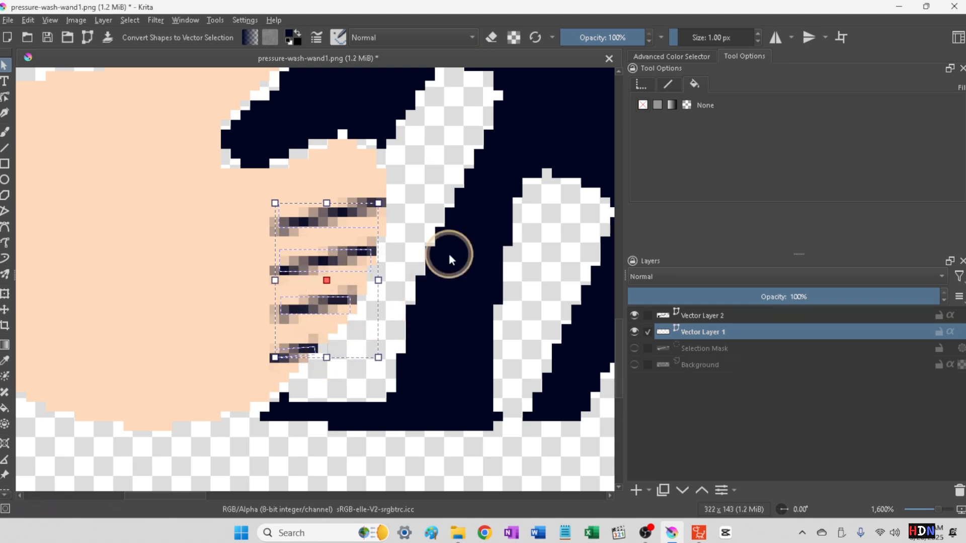
- Try a 2 px stroke thickness on the four finger lines and return it to 1 px
click(668, 84)
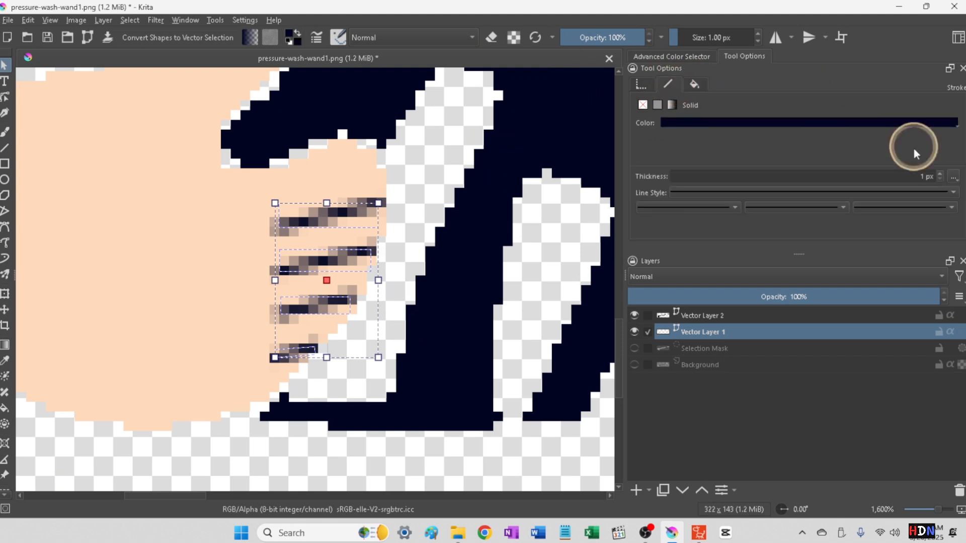
click(938, 175)
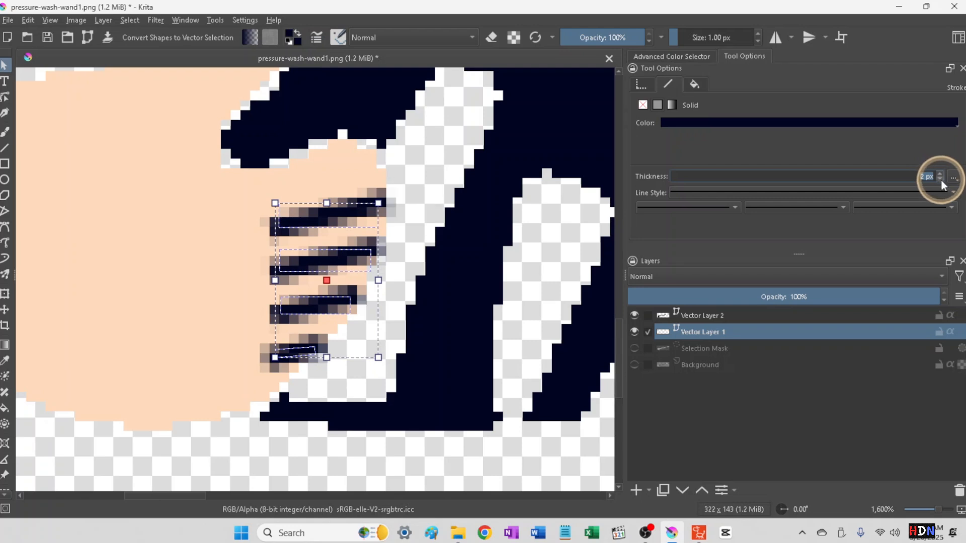
click(939, 179)
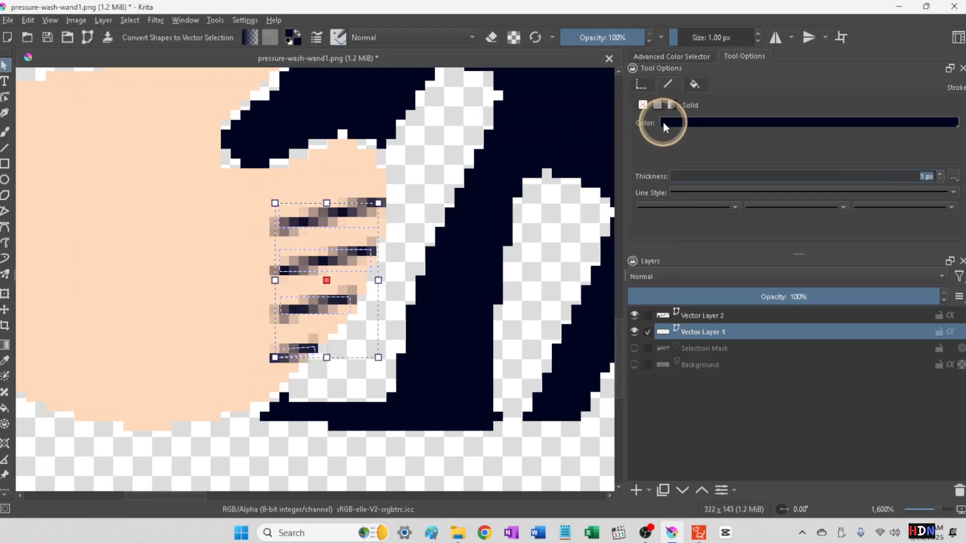
- Try Persian orange and a dark grey as the stroke colour of the four finger lines
click(690, 120)
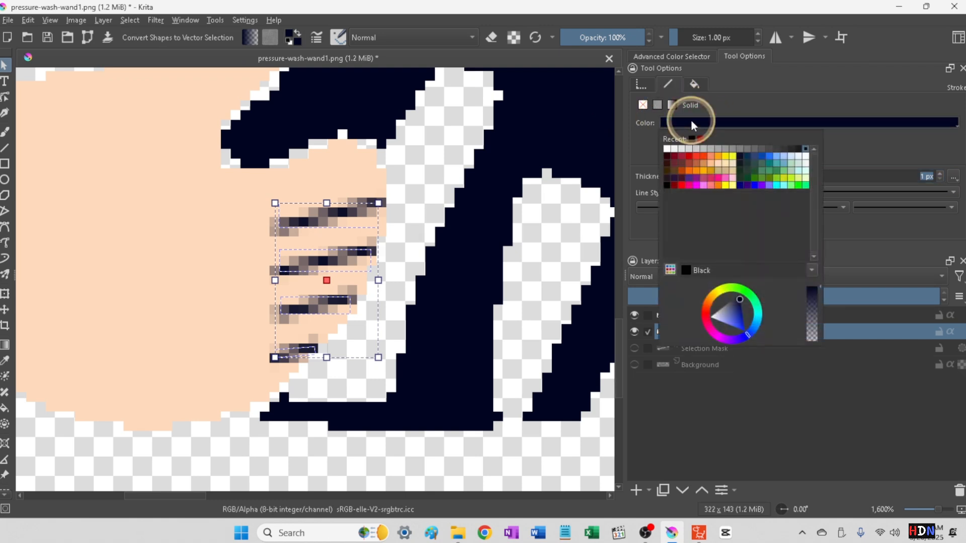
click(703, 163)
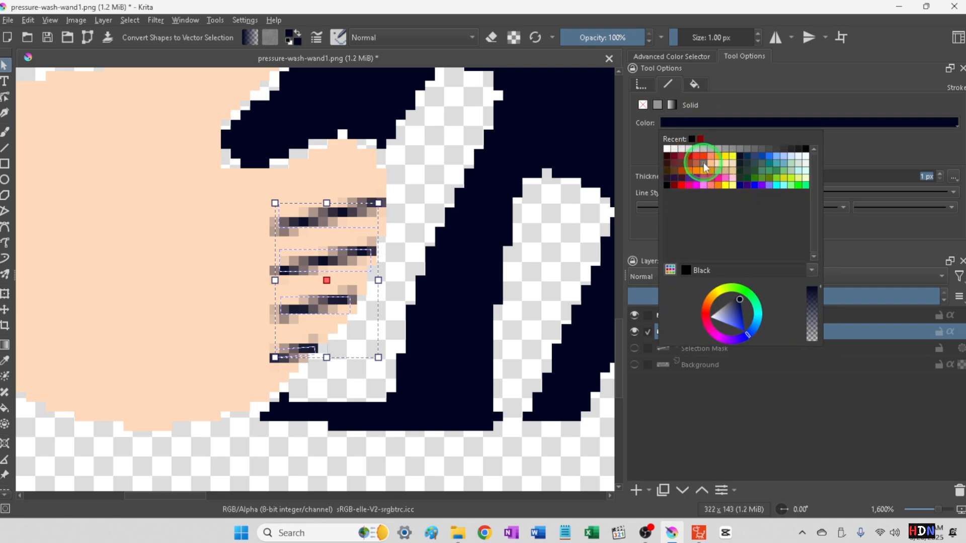
click(704, 125)
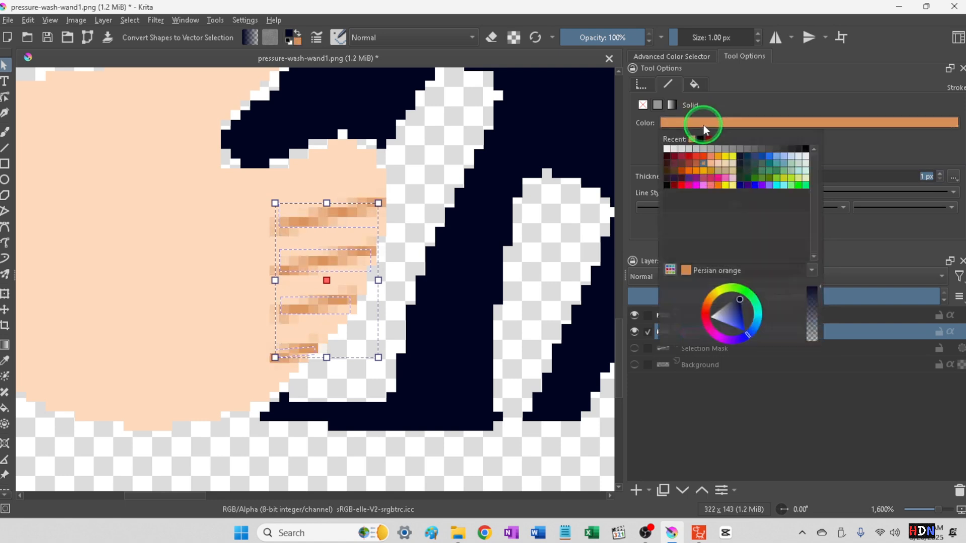
click(775, 147)
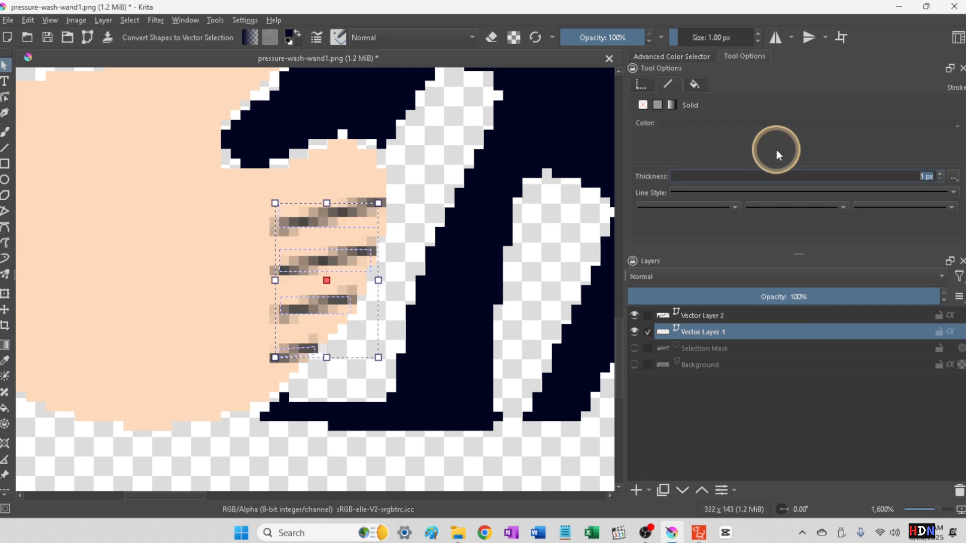
scroll(442, 267, down, 6)
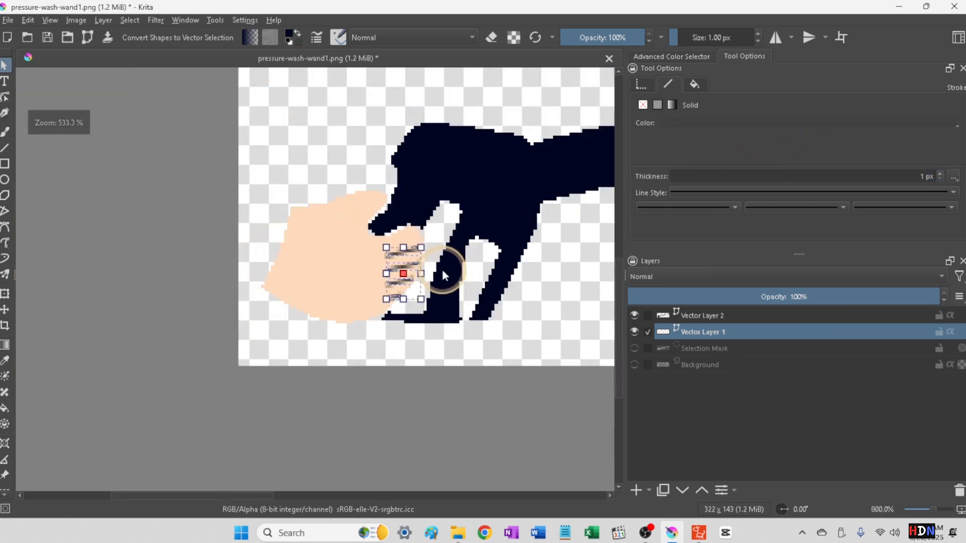
scroll(442, 276, up, 3)
scroll(443, 277, down, 2)
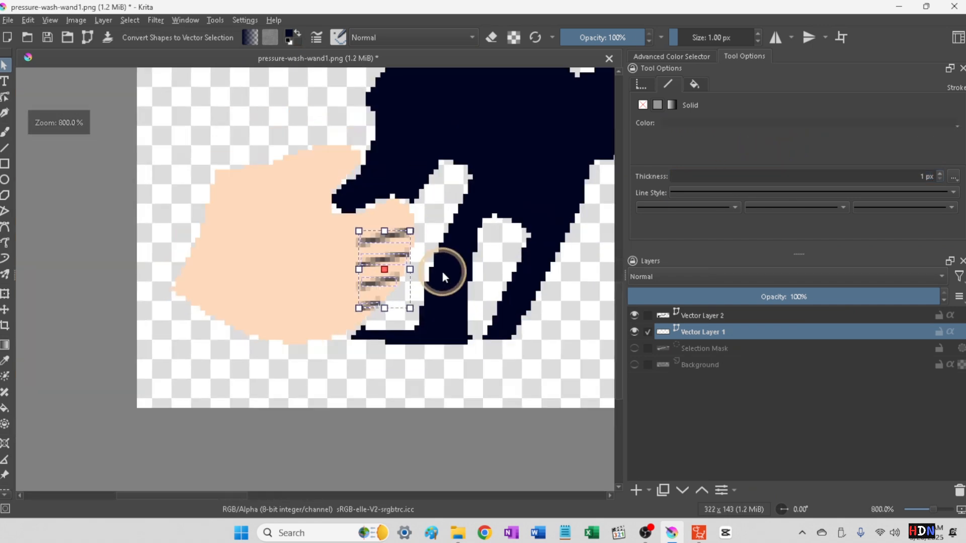
scroll(442, 272, down, 1)
scroll(445, 275, up, 5)
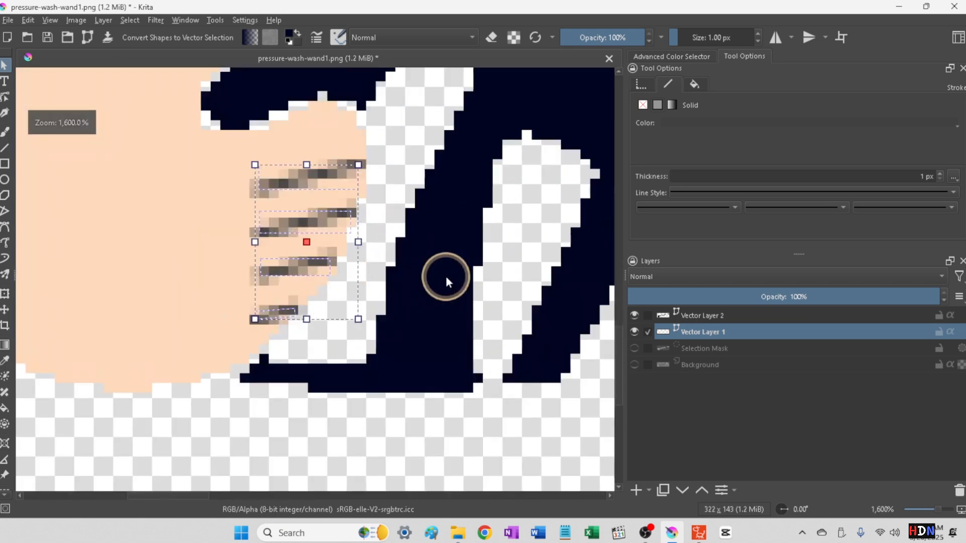
- Recolour the strokes of the four finger lines to a light orange slightly darker than the skin, and deselect them
click(718, 164)
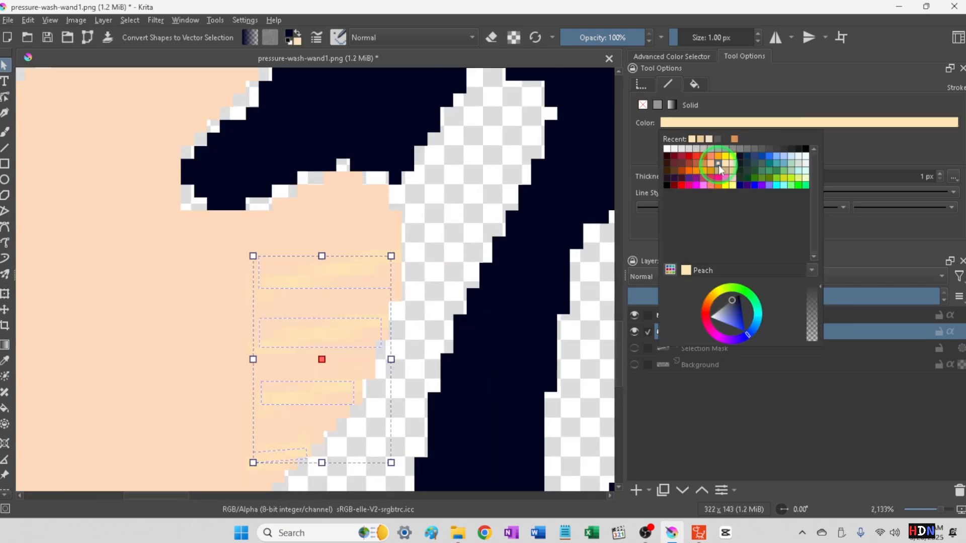
click(710, 125)
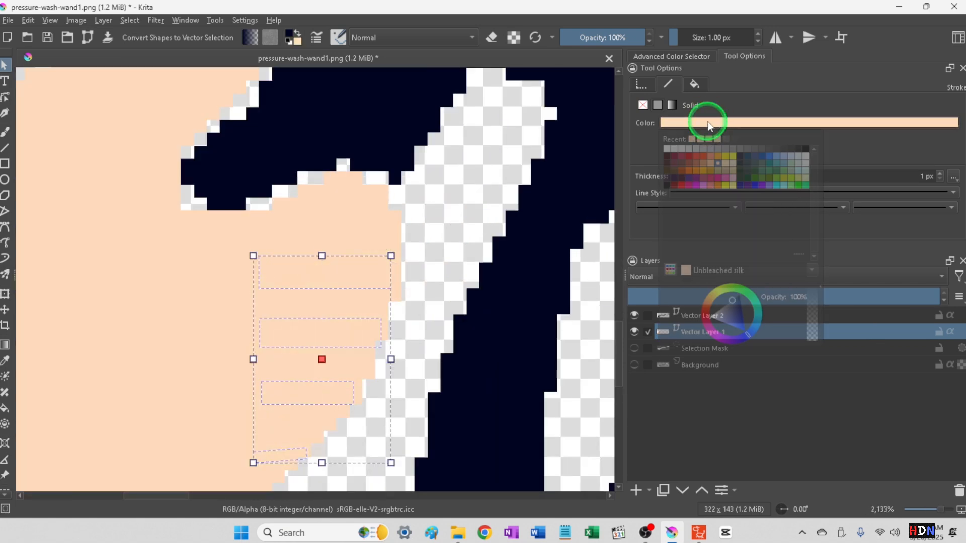
click(710, 163)
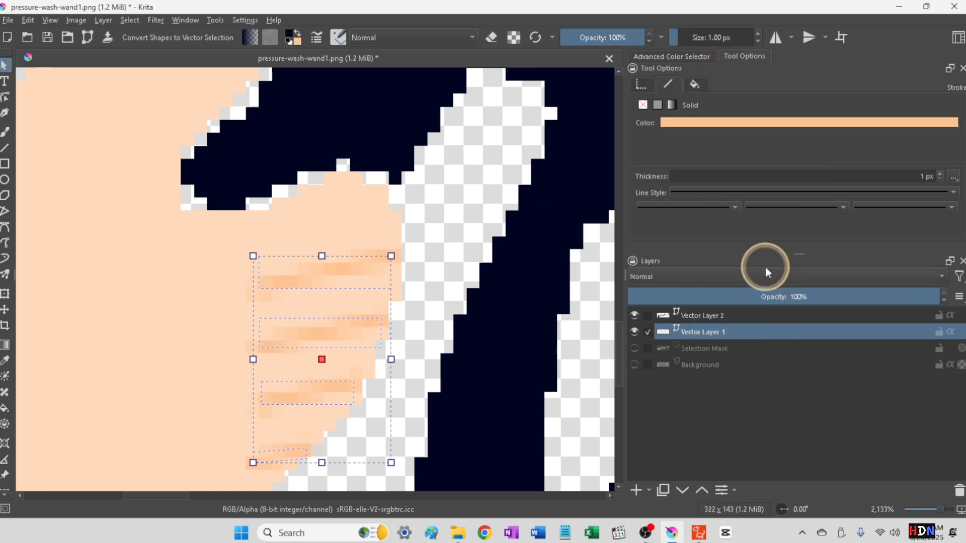
scroll(86, 288, down, 5)
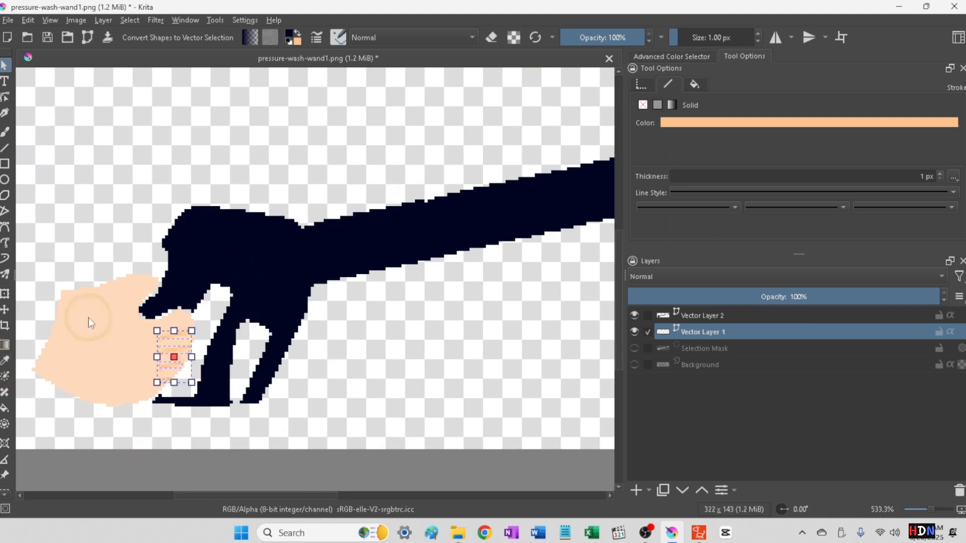
click(368, 337)
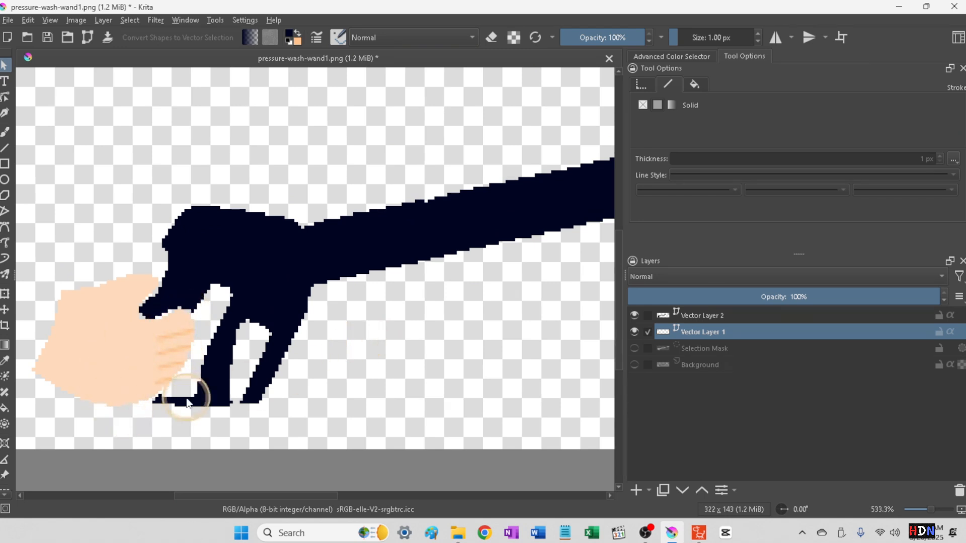
- Add a new paint layer directly above Vector Layer 1, which holds the hands
scroll(334, 381, down, 4)
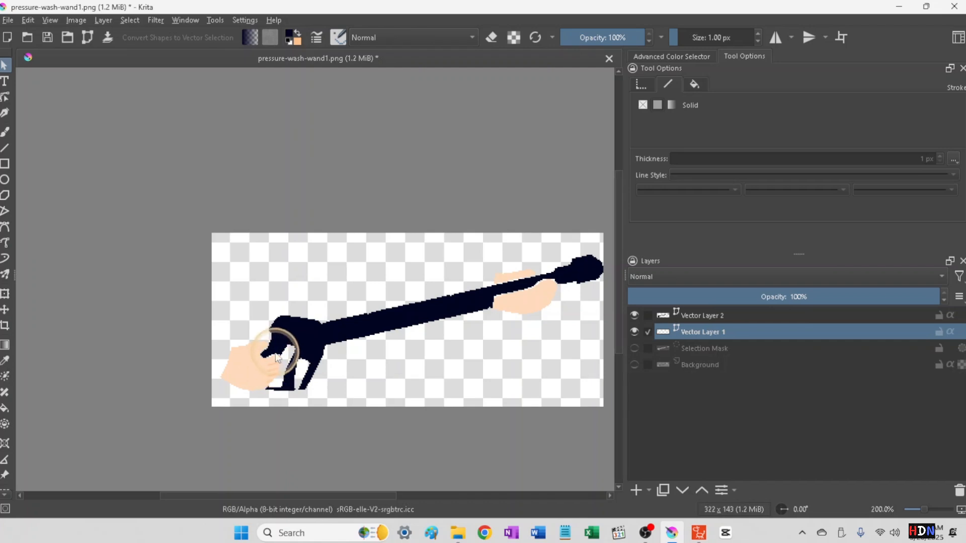
scroll(493, 352, down, 1)
scroll(493, 352, up, 3)
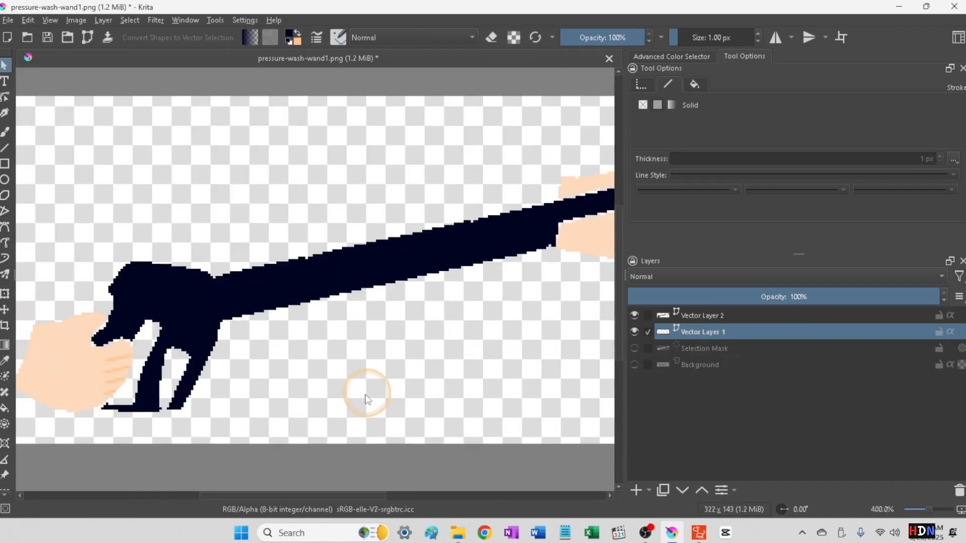
click(64, 363)
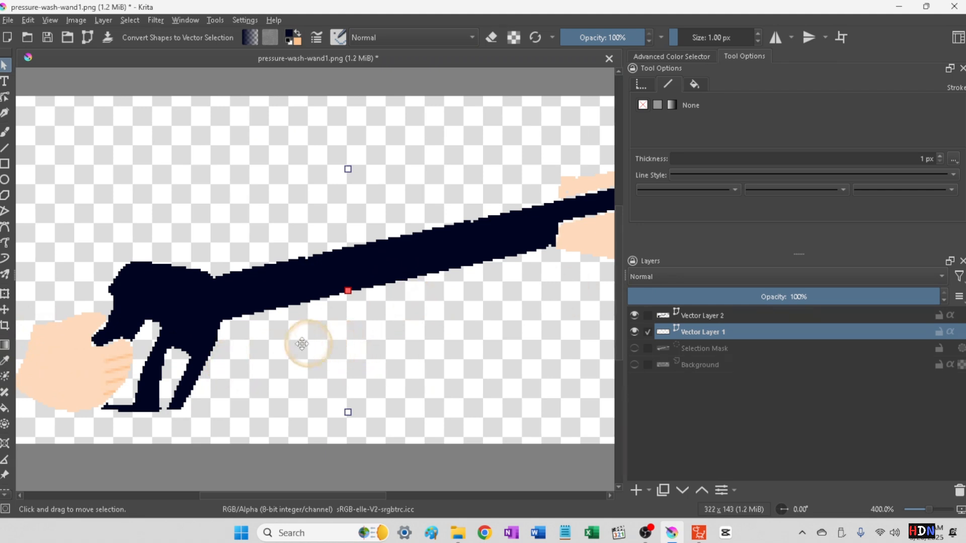
drag(281, 349, 508, 300)
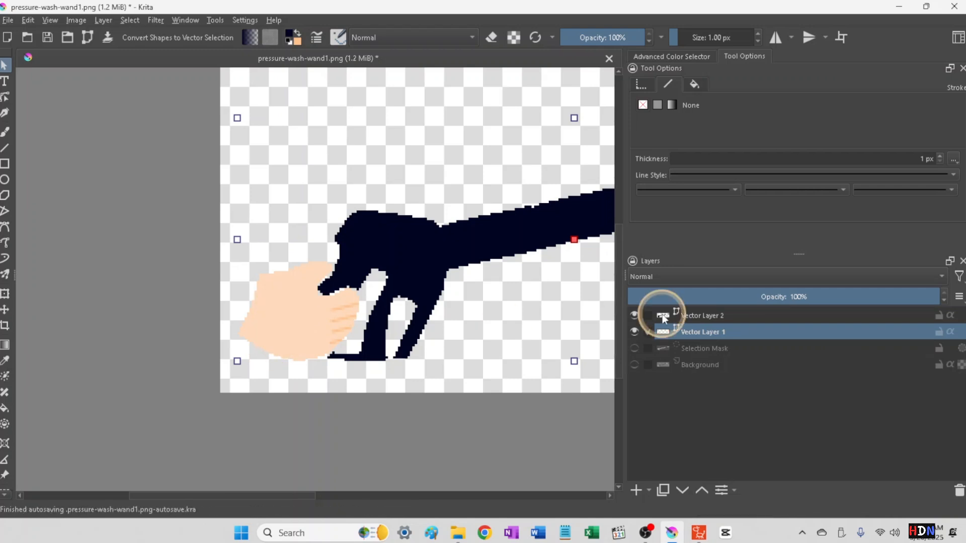
click(648, 490)
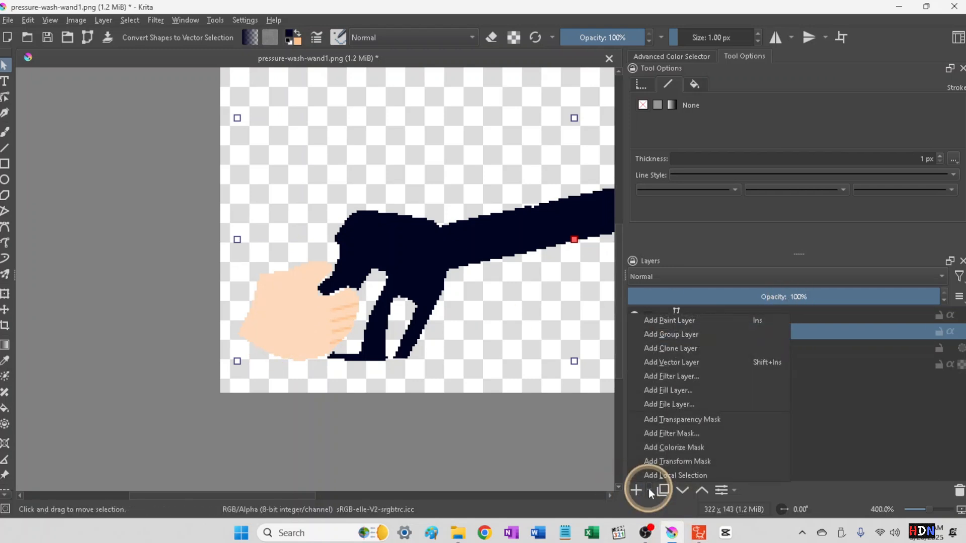
click(665, 321)
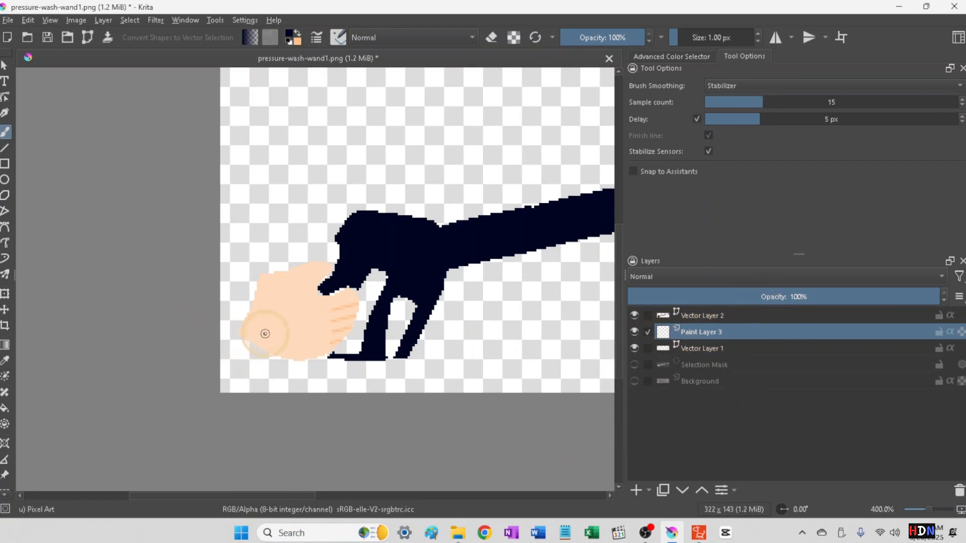
- Paint a wrist extending the trigger hand to the canvas's left edge, using its sampled skin colour #fedabb and an 11.10 px brush
click(290, 37)
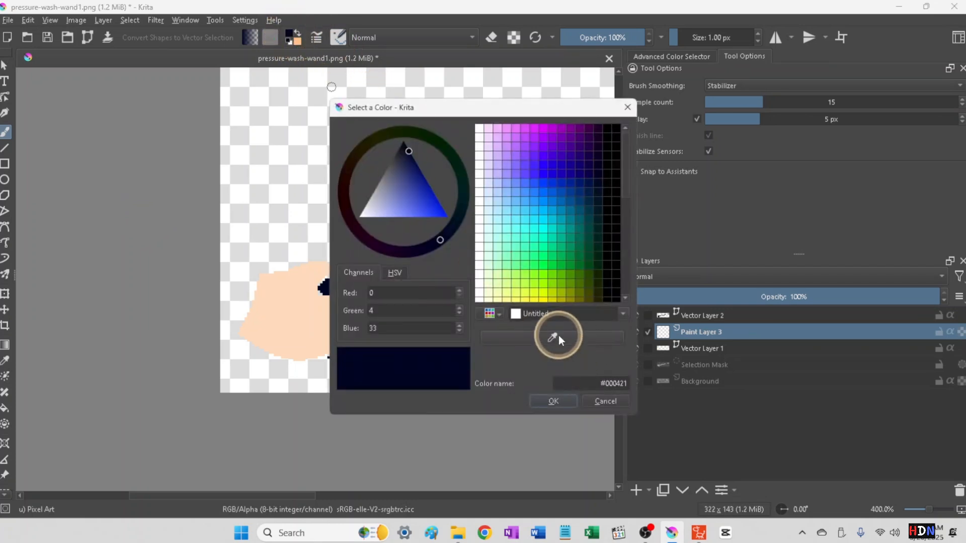
click(288, 323)
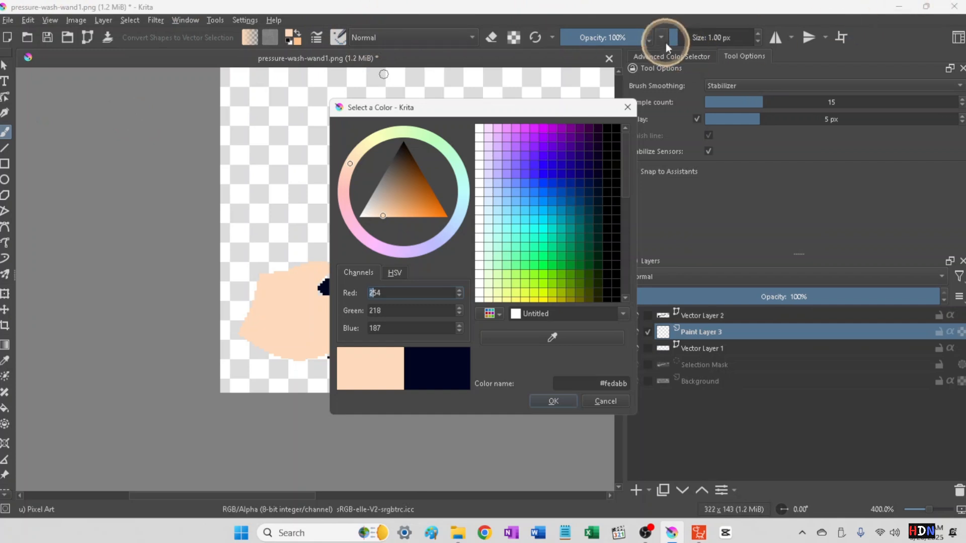
drag(692, 35, 688, 35)
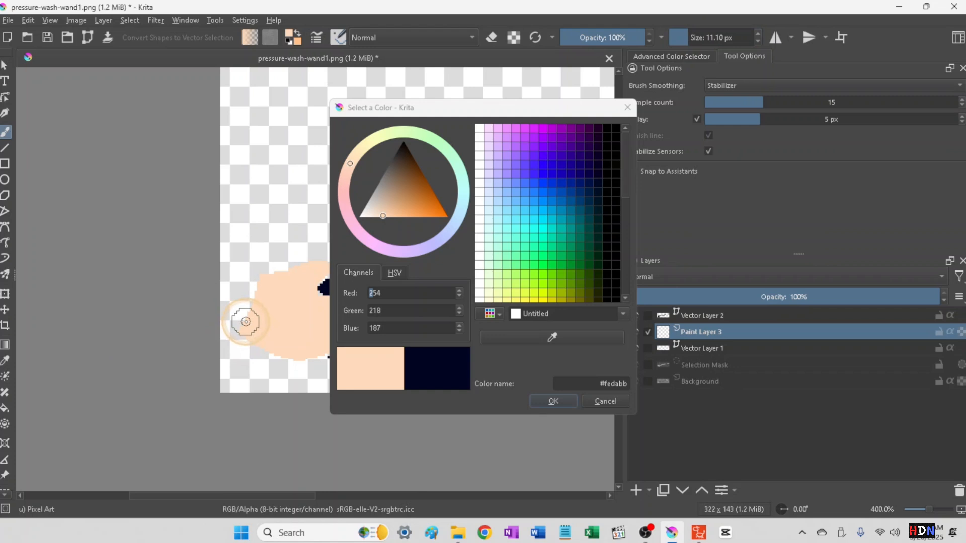
mouse_move(246, 322)
mouse_down()
mouse_move(226, 275)
mouse_move(257, 285)
mouse_move(221, 264)
mouse_move(282, 297)
mouse_move(262, 296)
mouse_move(302, 355)
mouse_up()
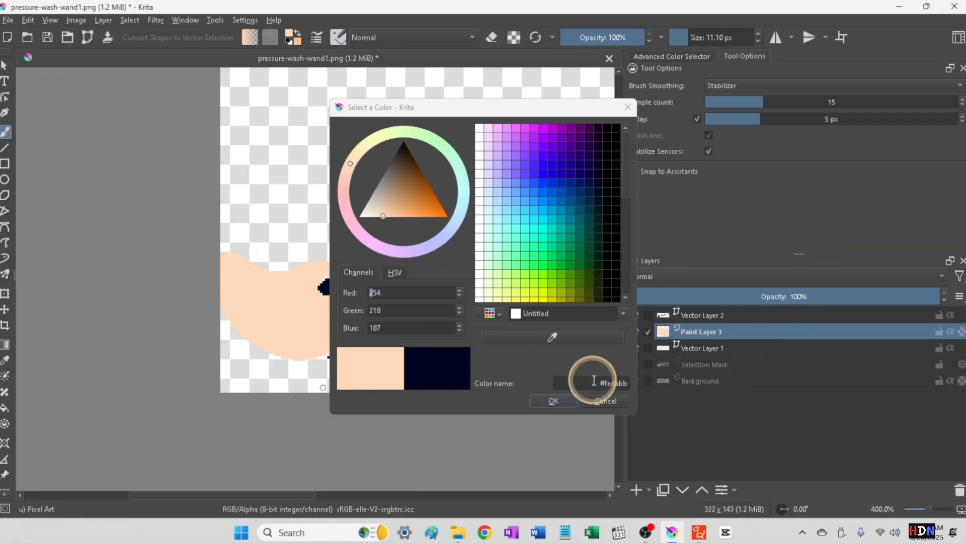
- Touch up the squared-off end of the upper part of the front hand in skin colour with a 4.54 px brush
click(555, 401)
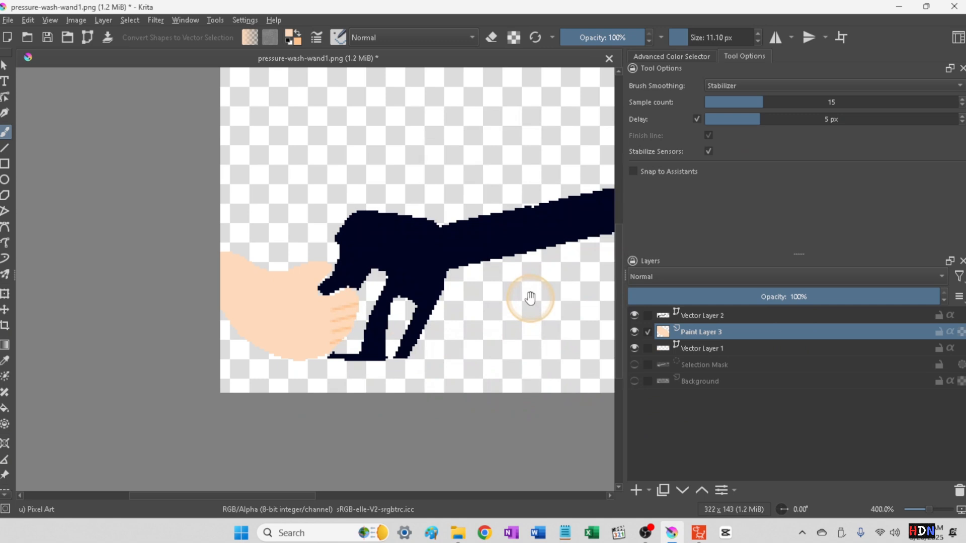
mouse_move(530, 298)
mouse_down()
mouse_move(183, 287)
mouse_move(91, 384)
mouse_move(124, 418)
mouse_move(142, 421)
mouse_up()
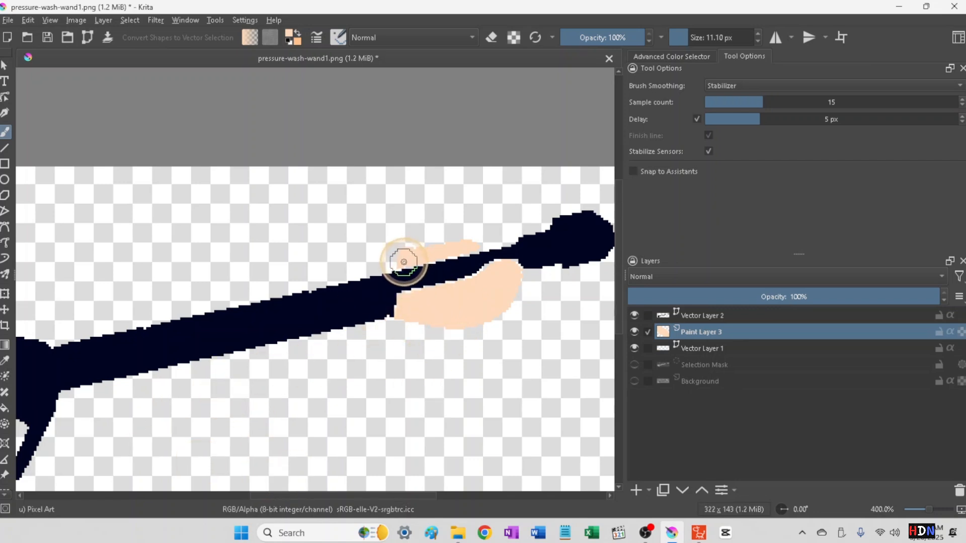
mouse_move(405, 263)
mouse_down()
mouse_move(417, 259)
mouse_move(405, 255)
mouse_up()
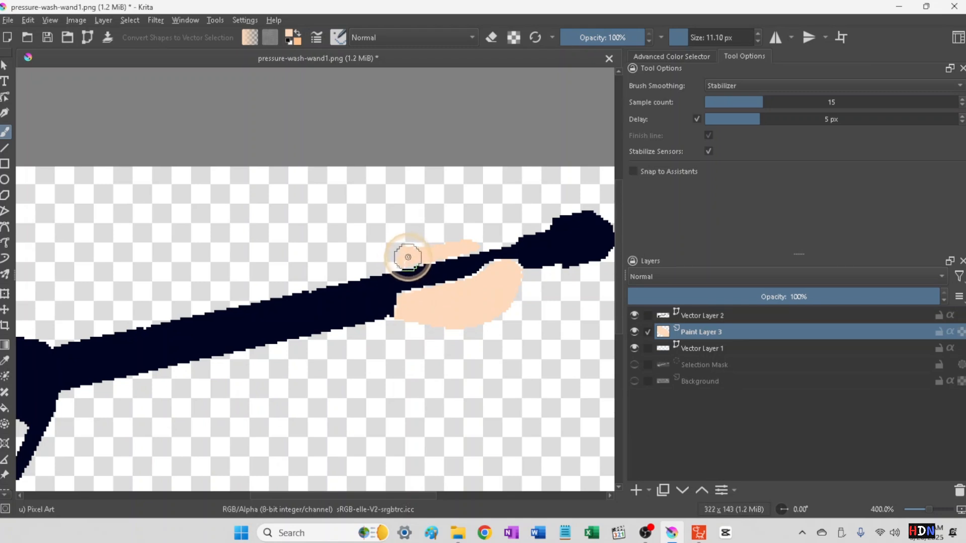
drag(694, 41, 689, 41)
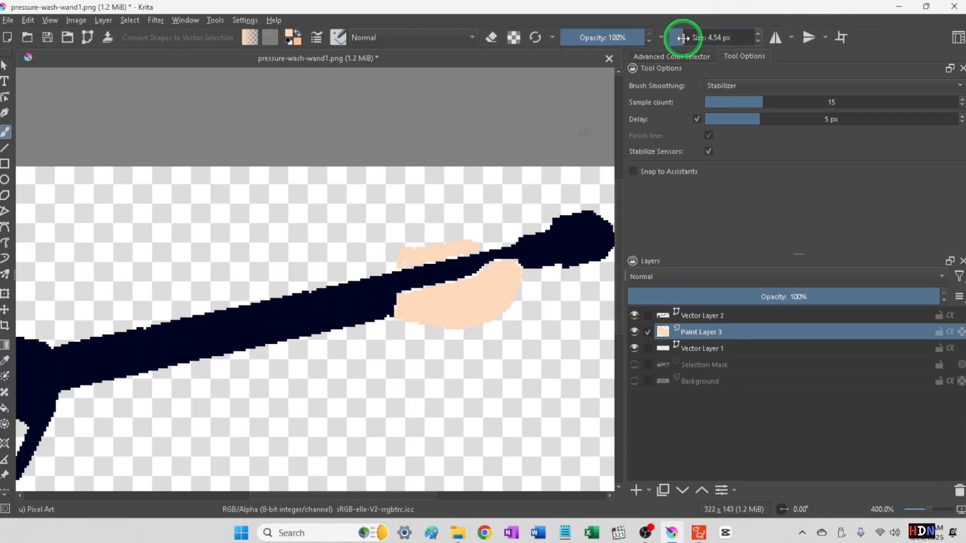
click(404, 263)
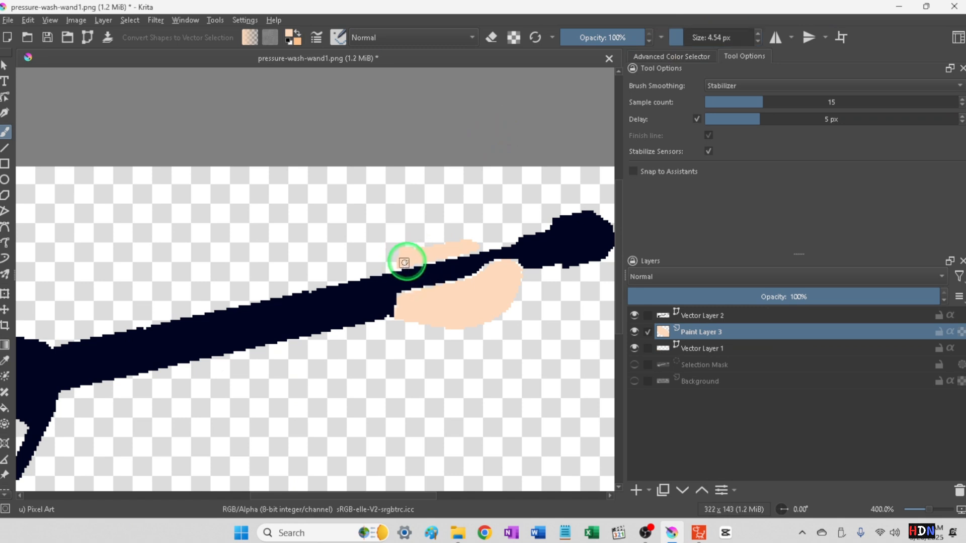
drag(409, 261, 411, 255)
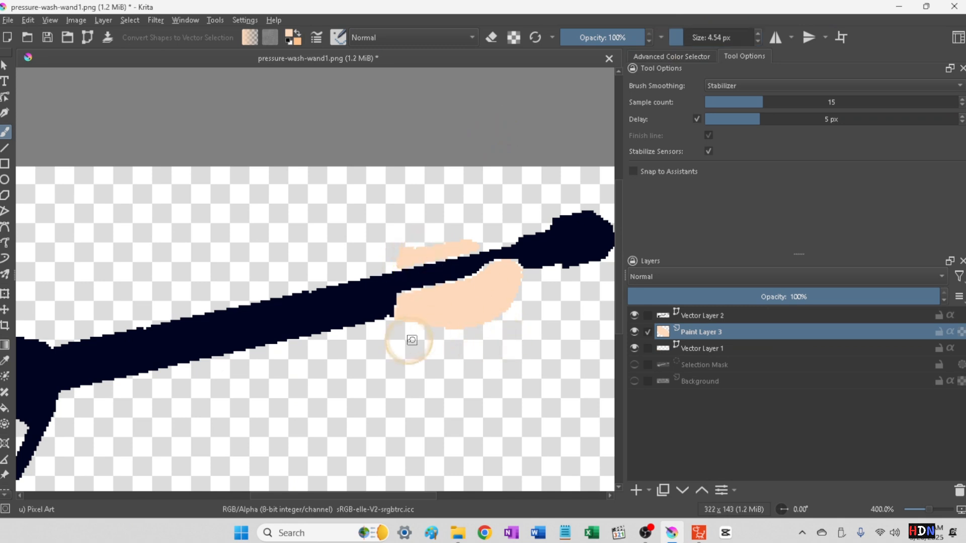
scroll(395, 315, down, 1)
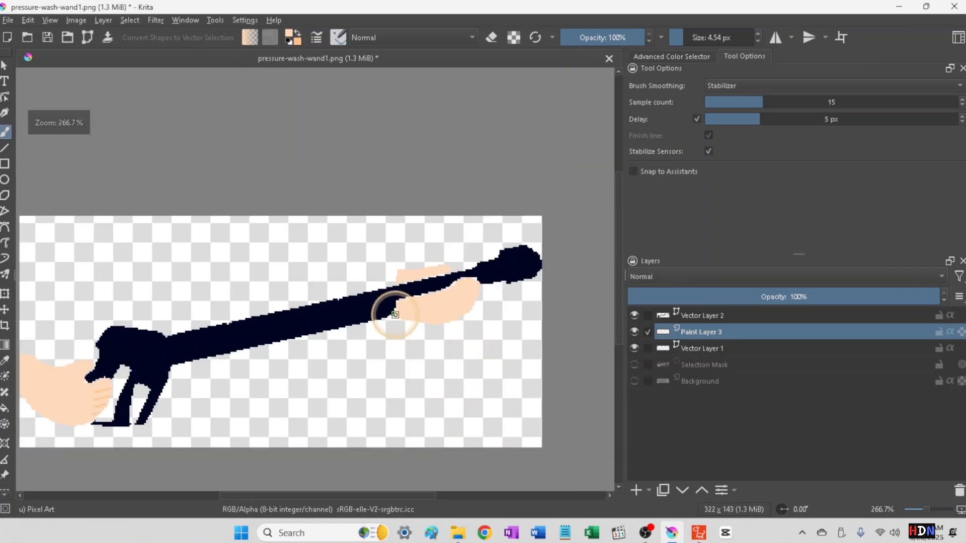
scroll(395, 315, down, 1)
scroll(395, 315, up, 1)
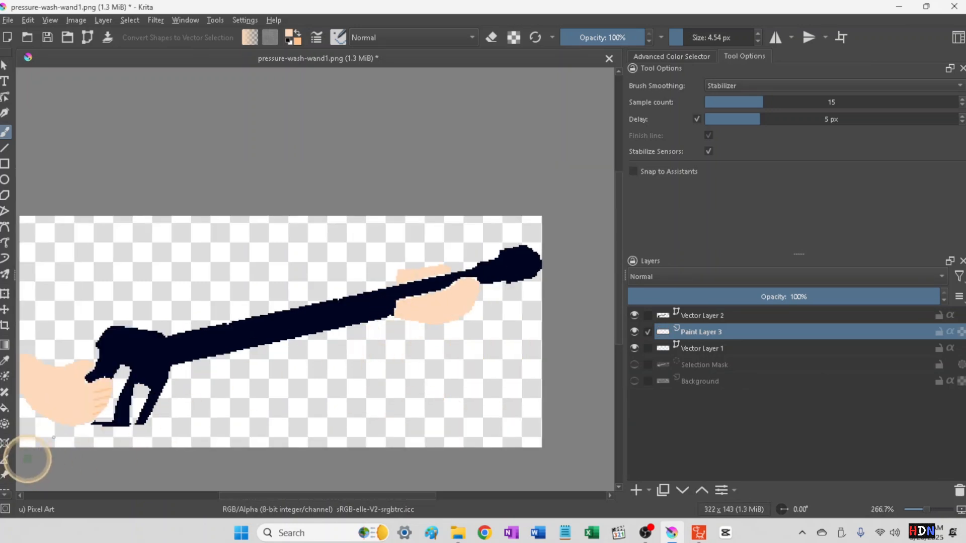
drag(412, 307, 411, 318)
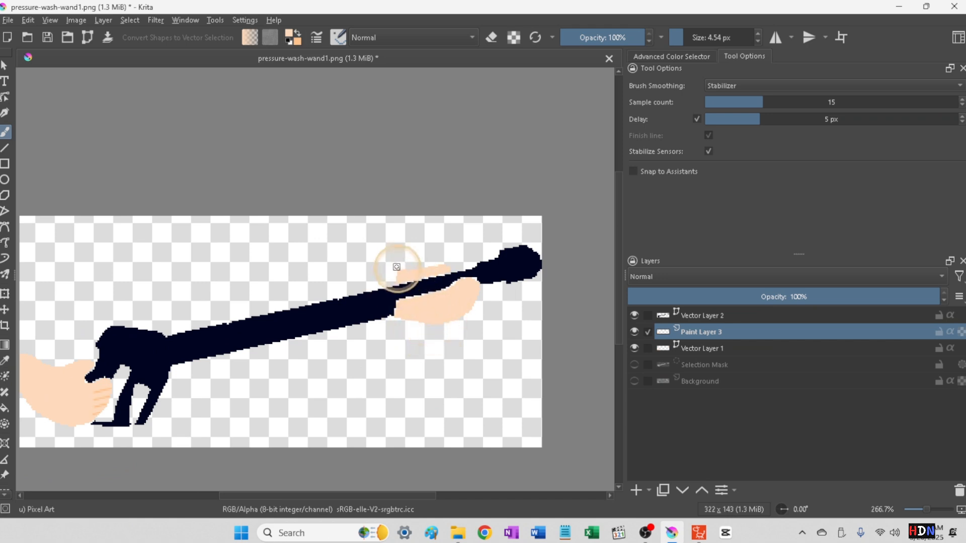
- On Vector Layer 1, move the outer corner node of the front hand's upper shape slightly inward to soften the corner
scroll(402, 272, up, 6)
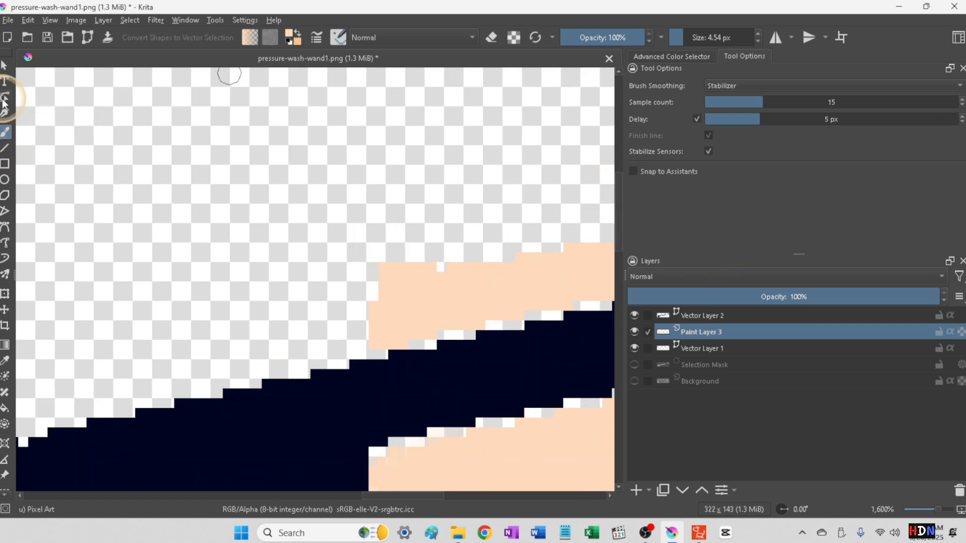
click(6, 97)
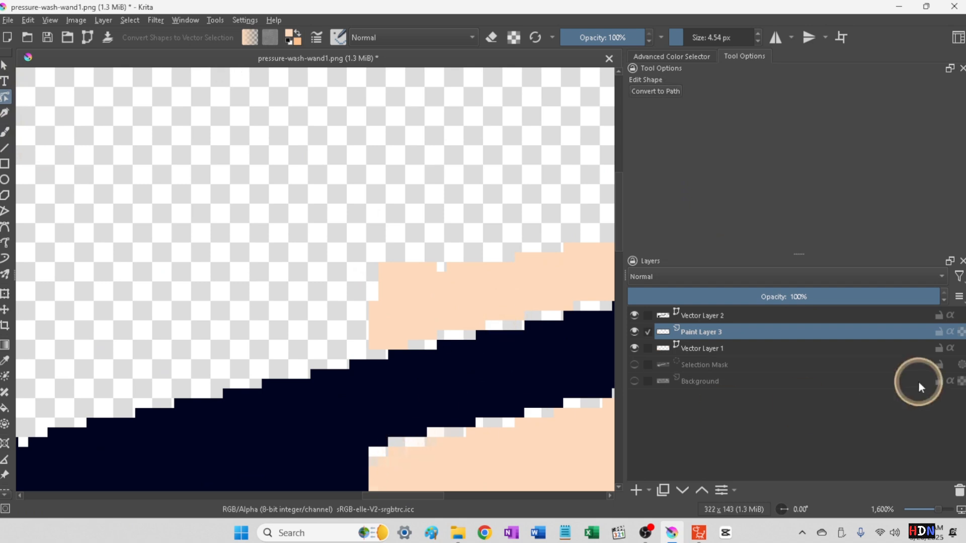
click(689, 348)
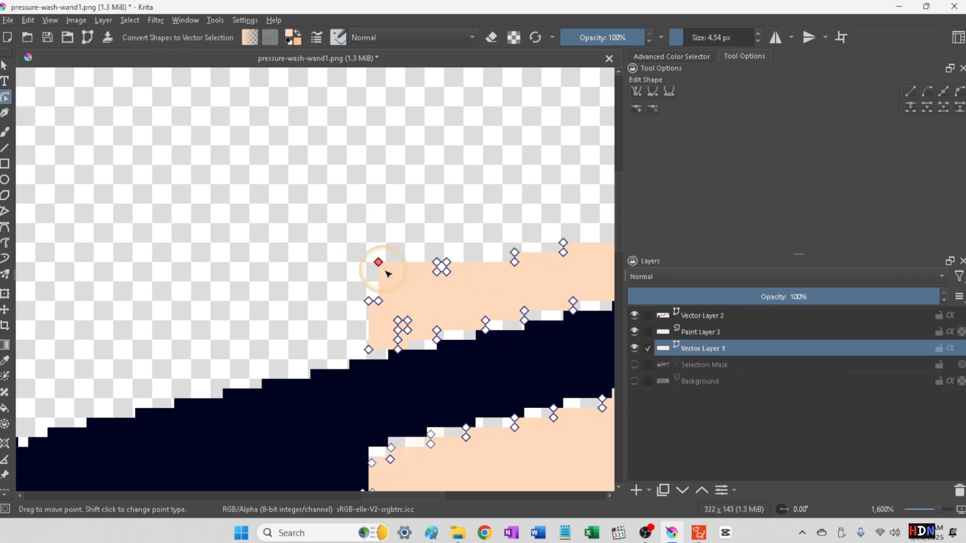
drag(381, 266, 385, 270)
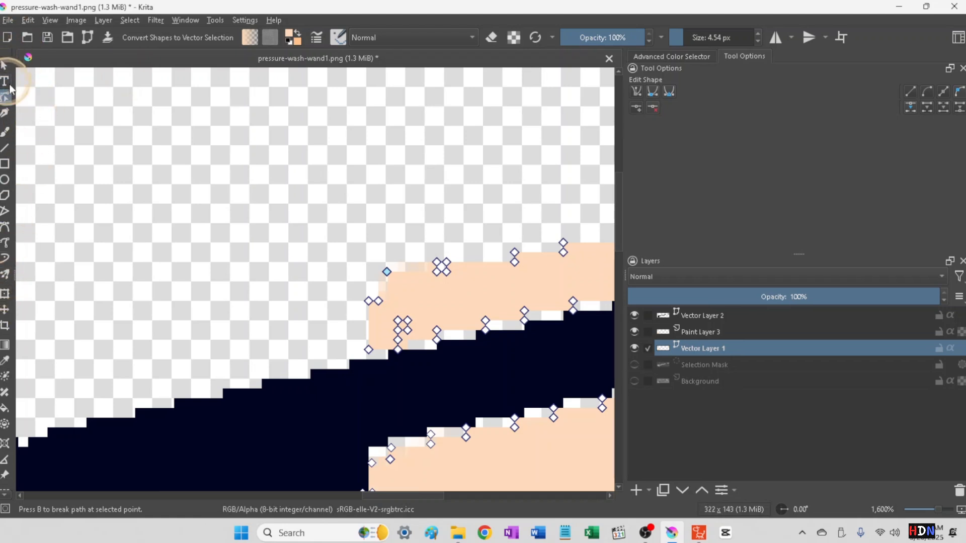
scroll(287, 276, down, 5)
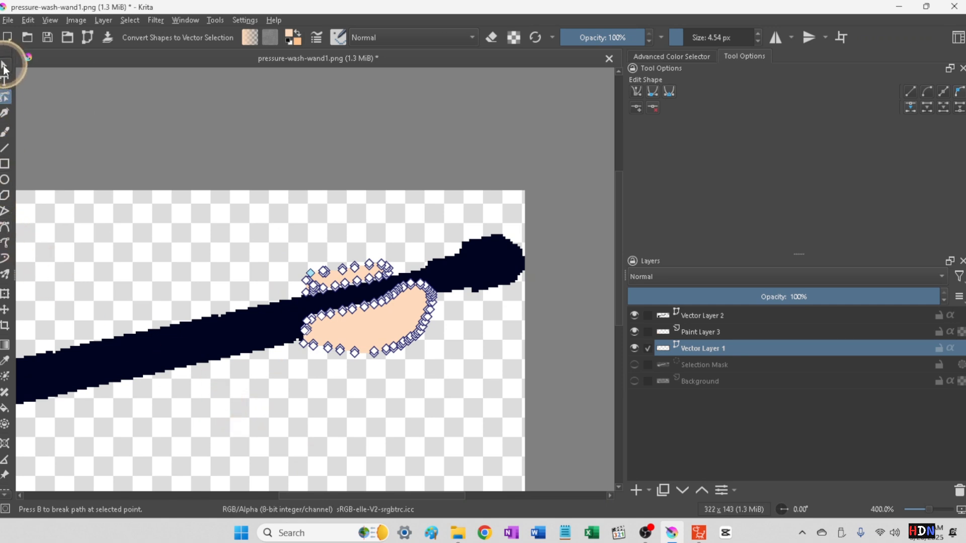
click(4, 64)
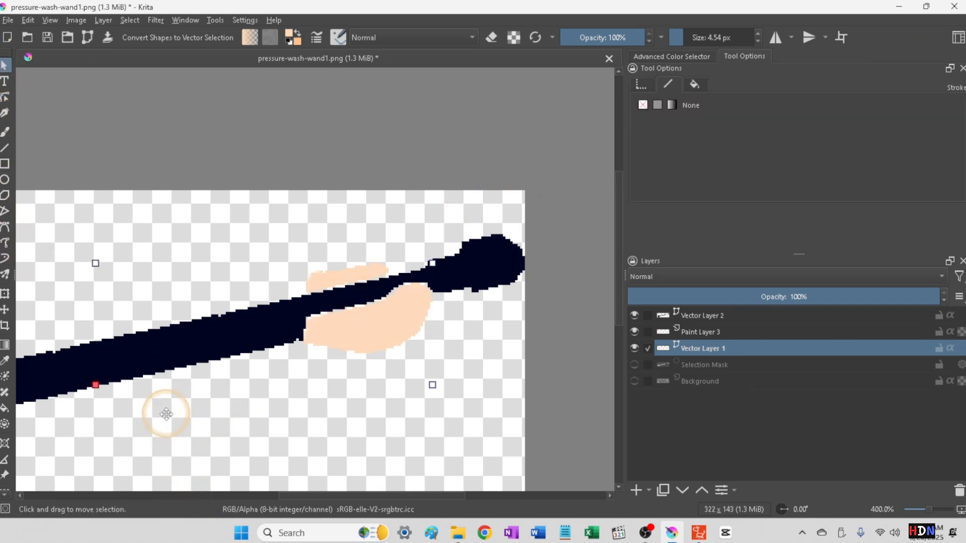
mouse_move(166, 417)
mouse_down()
mouse_move(306, 323)
mouse_move(288, 326)
mouse_up()
scroll(298, 330, down, 3)
scroll(297, 335, up, 1)
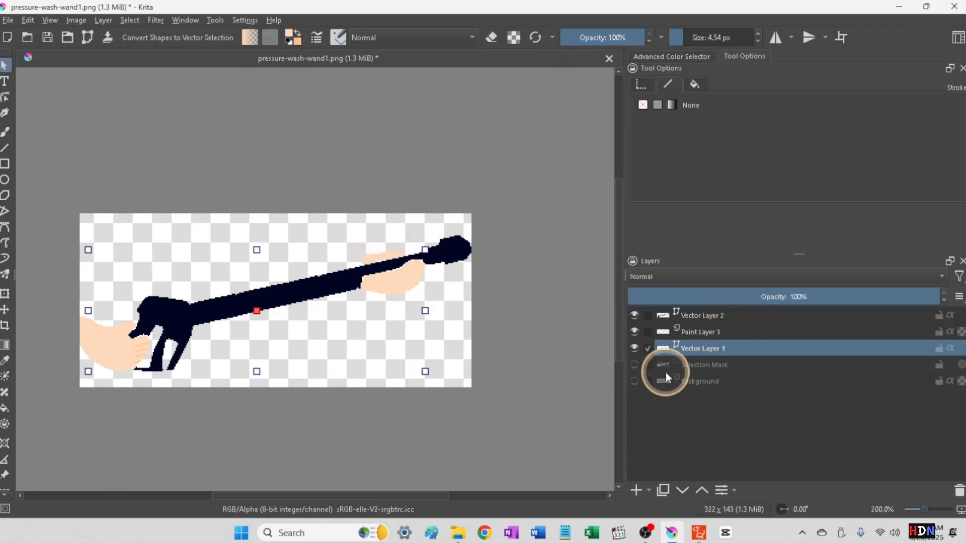
- On Paint Layer 3, paint a rounded skin-coloured extension of the front hand above the wand with an 11.10 px brush
click(693, 331)
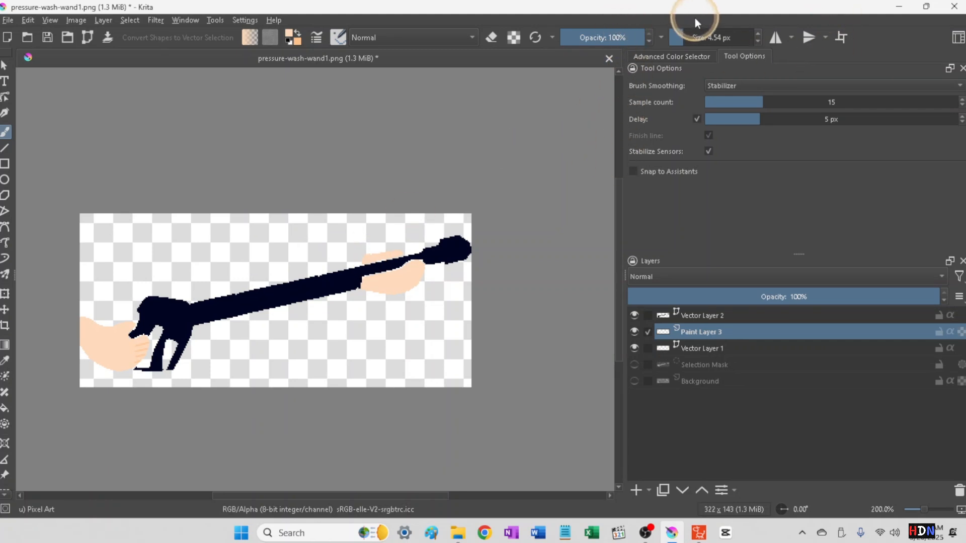
drag(687, 35, 688, 36)
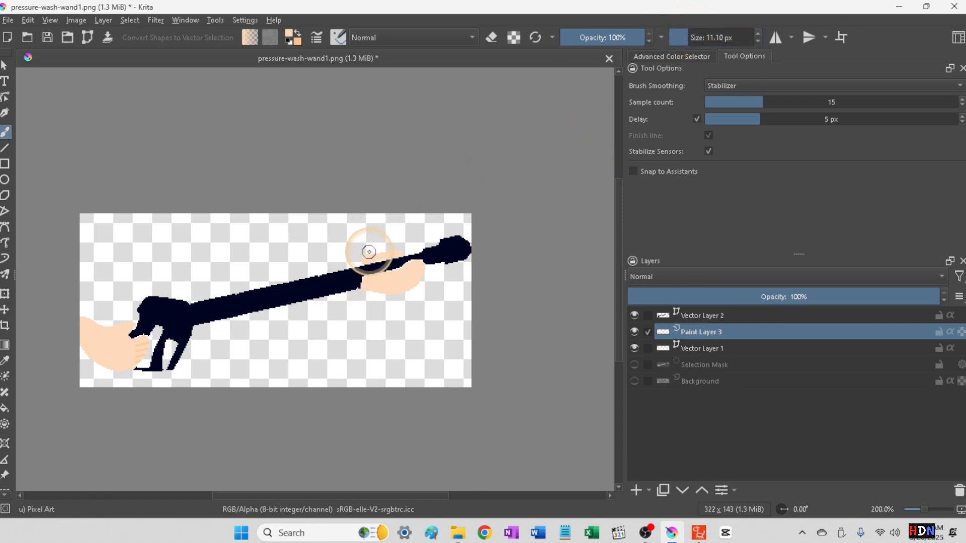
scroll(368, 252, up, 2)
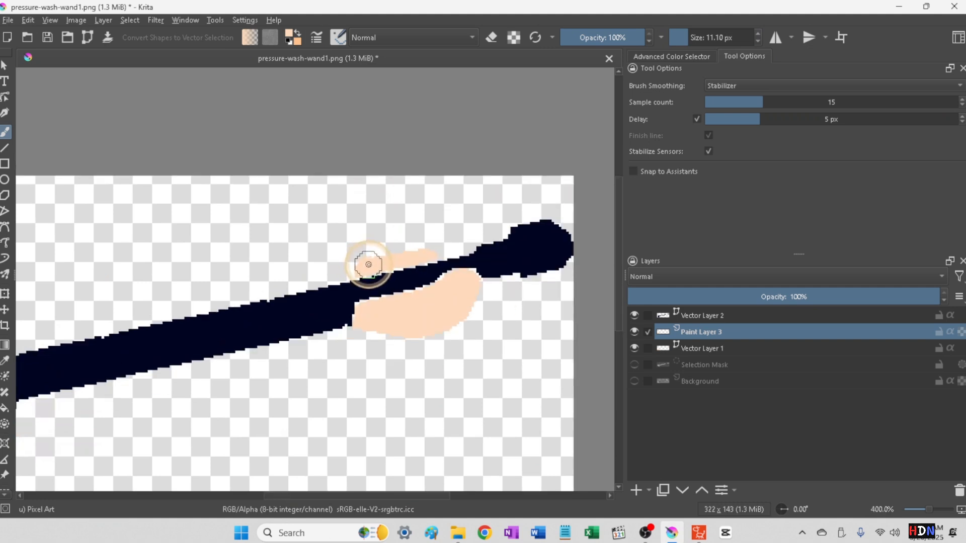
drag(369, 265, 375, 226)
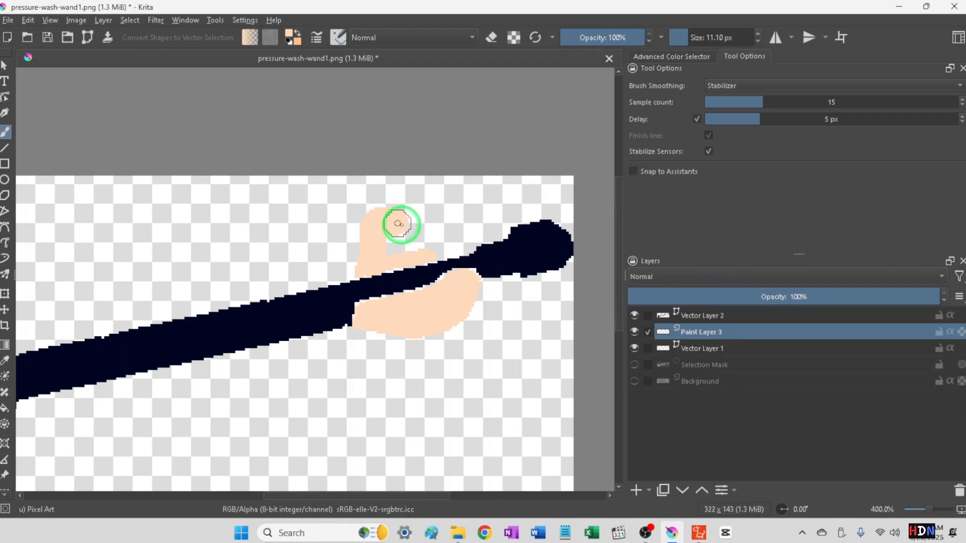
mouse_move(412, 233)
mouse_down()
mouse_move(390, 252)
mouse_move(390, 240)
mouse_up()
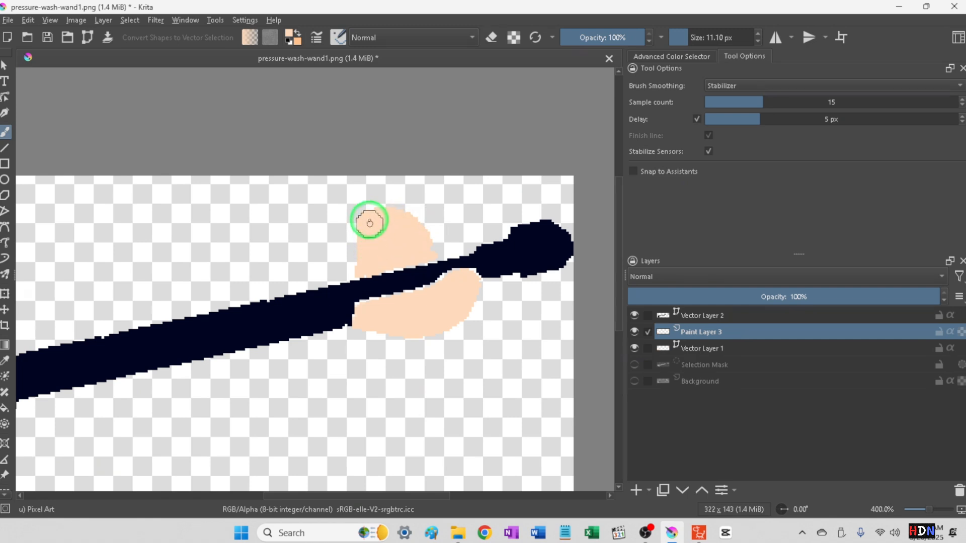
drag(369, 222, 377, 202)
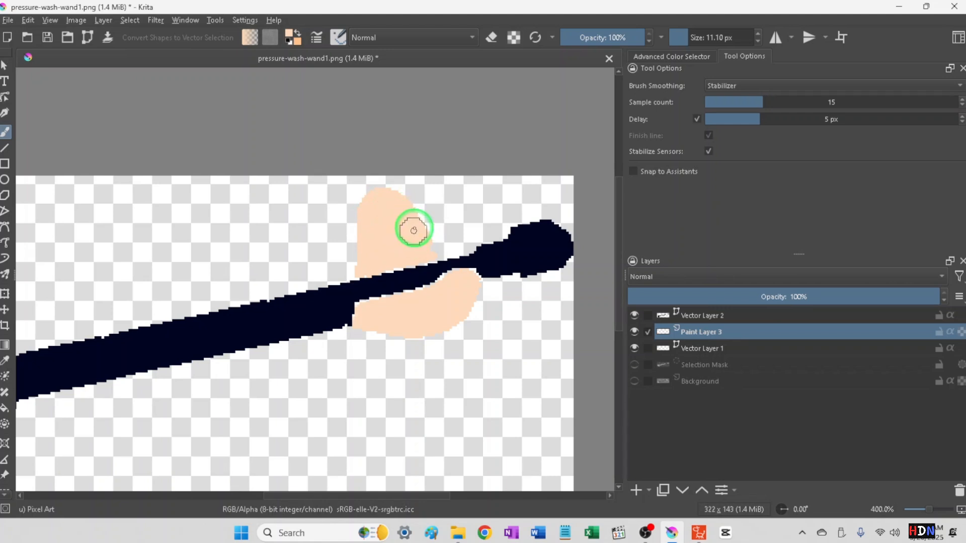
mouse_move(408, 217)
mouse_down()
mouse_move(386, 198)
mouse_move(382, 217)
mouse_up()
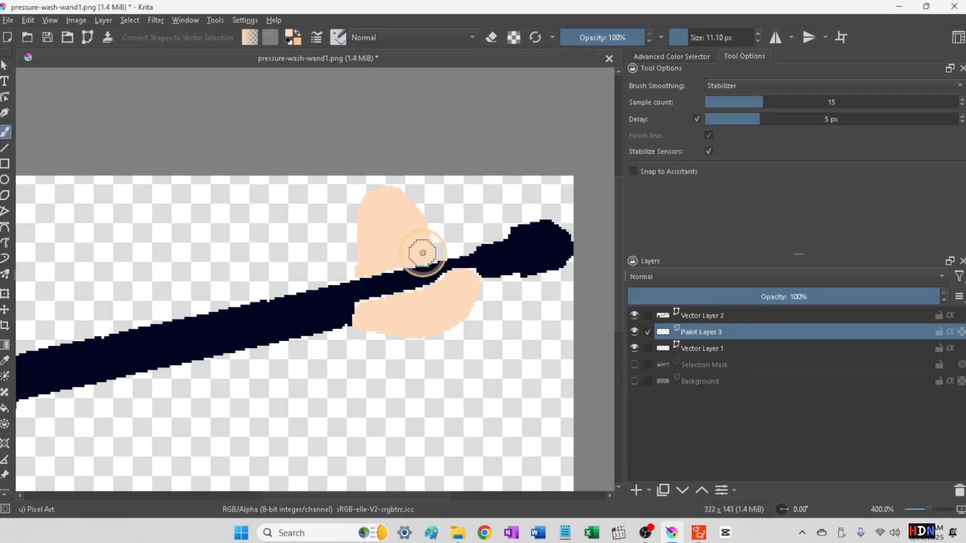
drag(418, 250, 412, 234)
scroll(347, 243, down, 4)
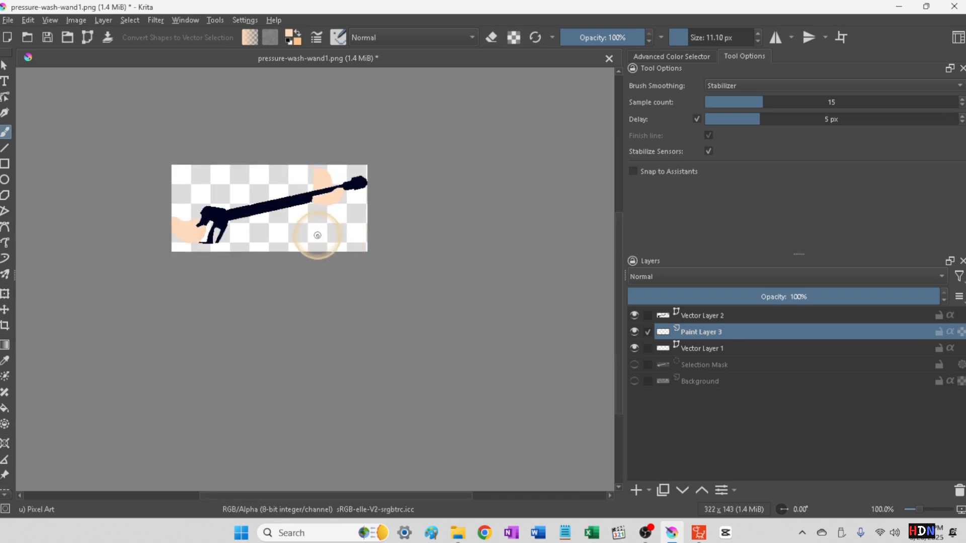
scroll(134, 178, up, 1)
scroll(135, 178, up, 1)
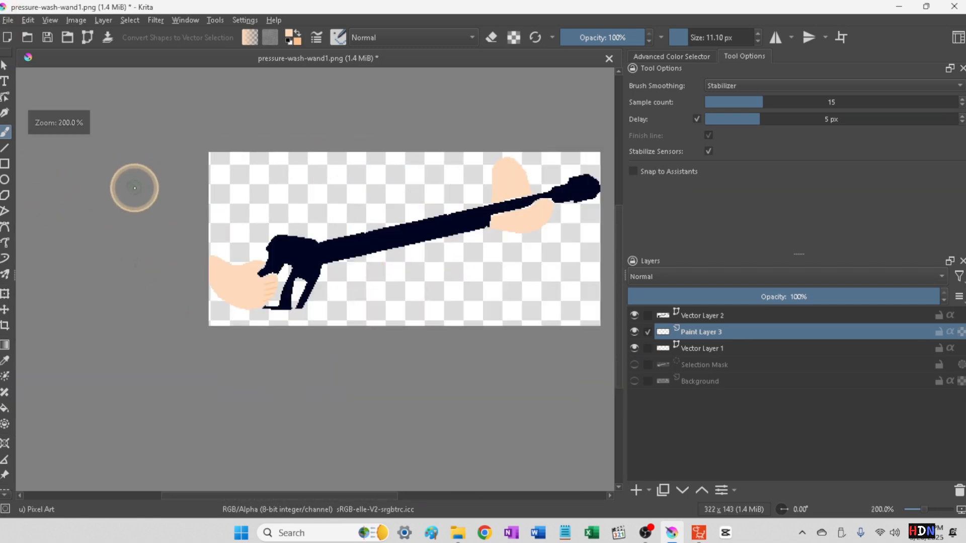
scroll(134, 188, down, 1)
scroll(356, 226, down, 1)
scroll(356, 225, up, 3)
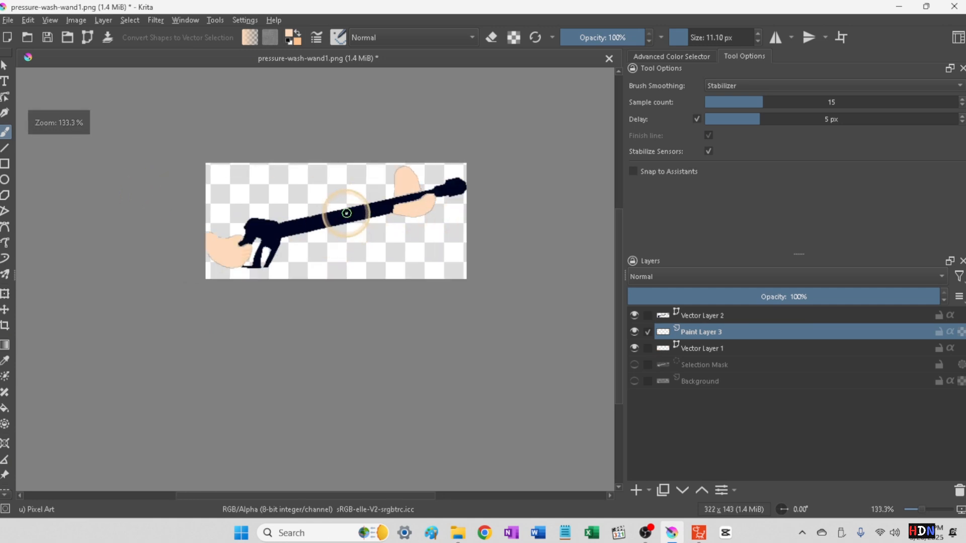
scroll(346, 213, down, 1)
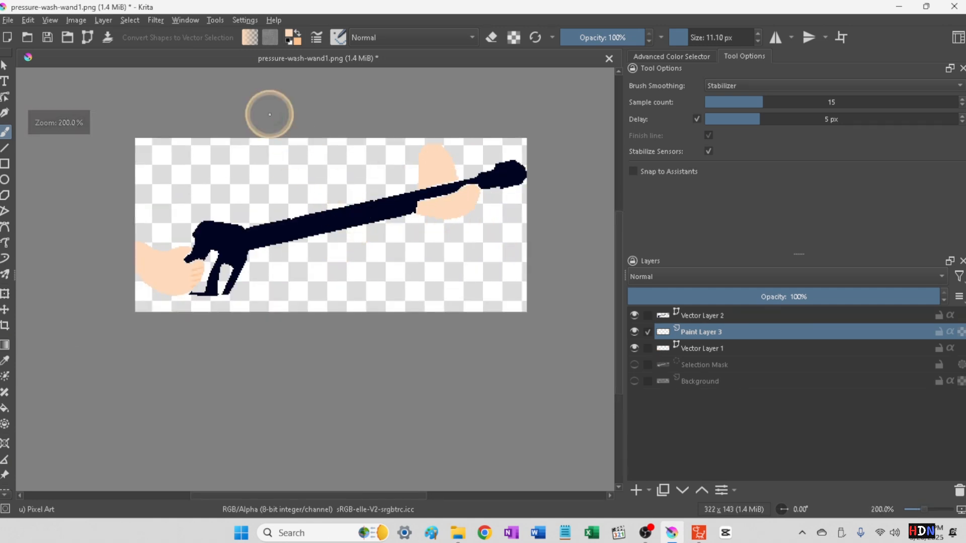
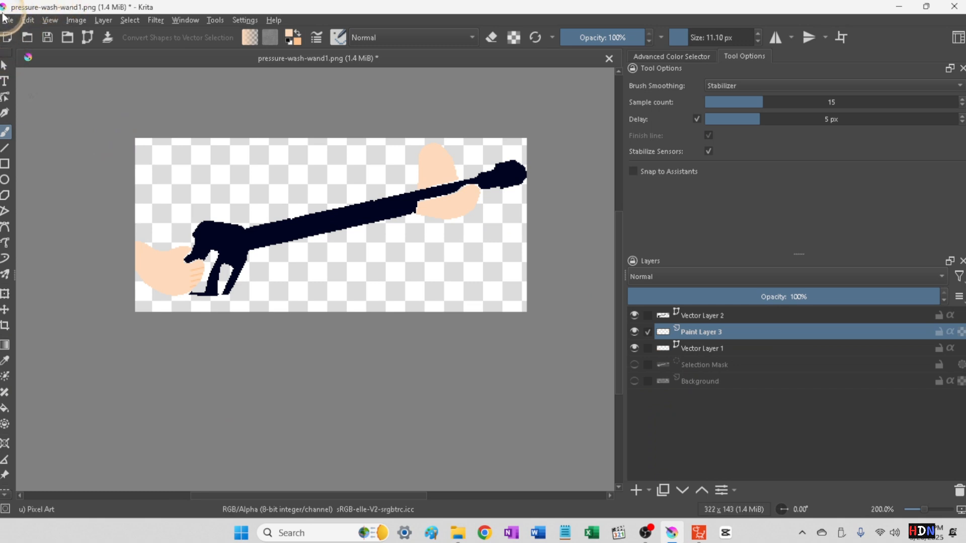
- Save the image as a PNG named pressure-wash-wand2, also saving a Krita file and keeping the default PNG options
click(7, 22)
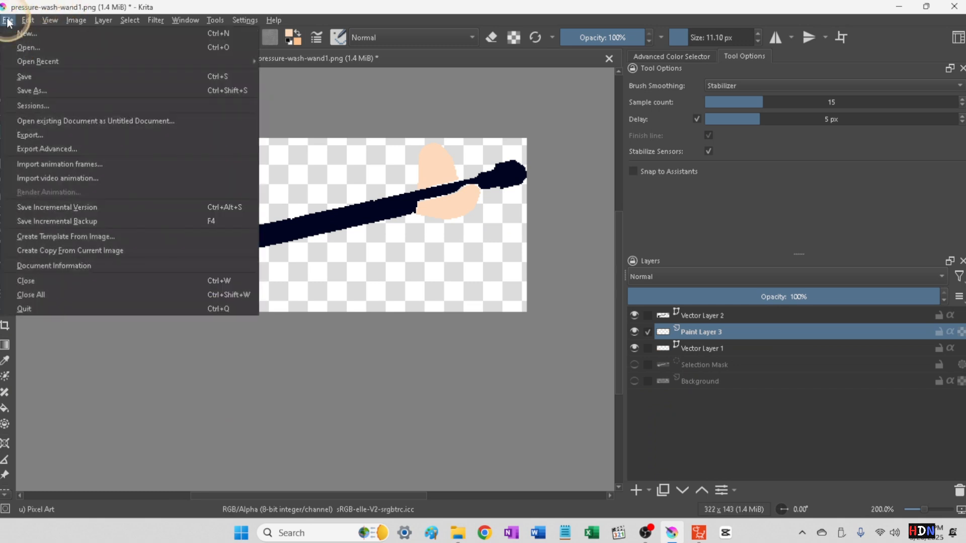
click(23, 89)
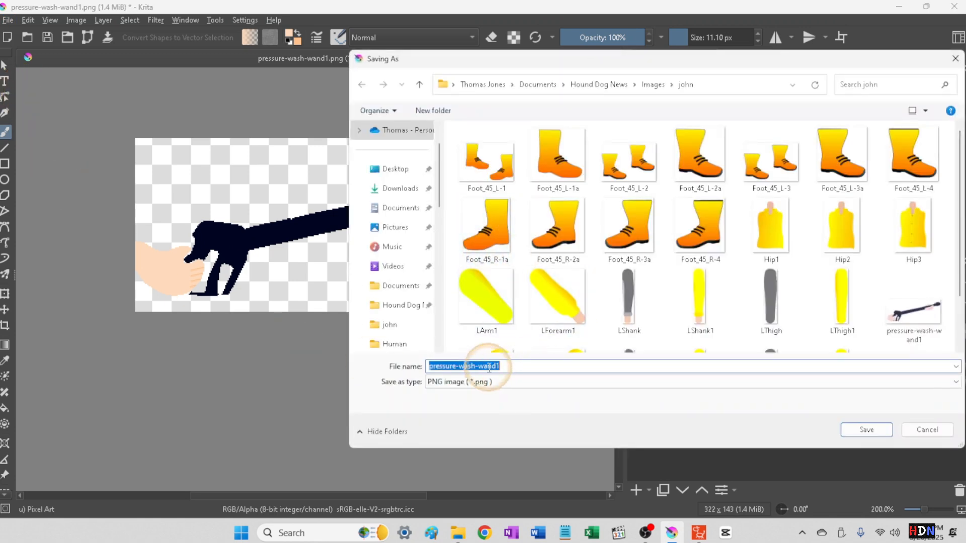
click(498, 366)
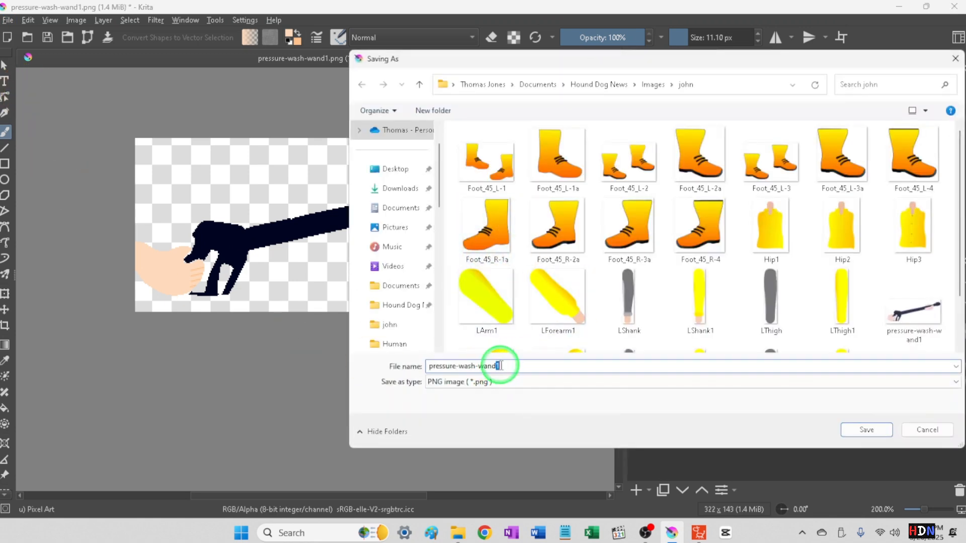
text(2)
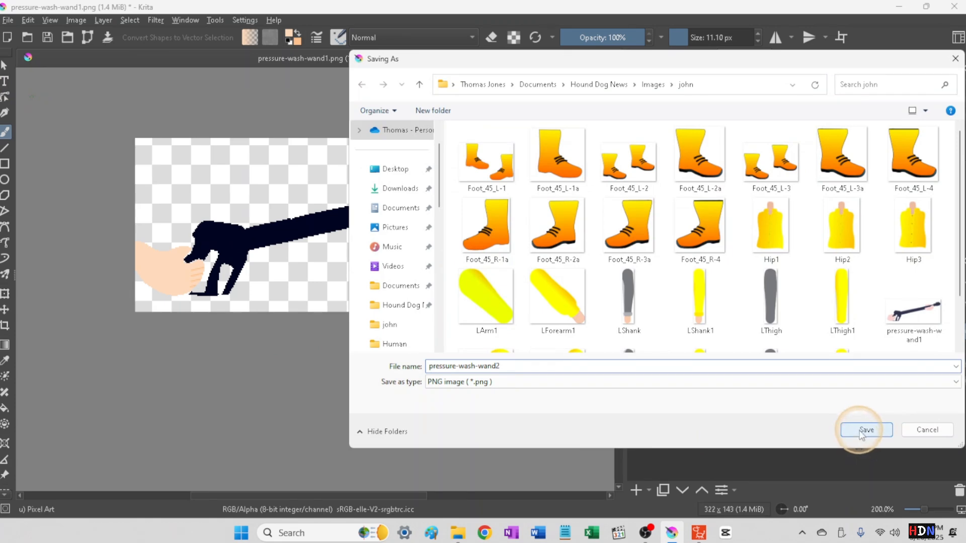
click(858, 435)
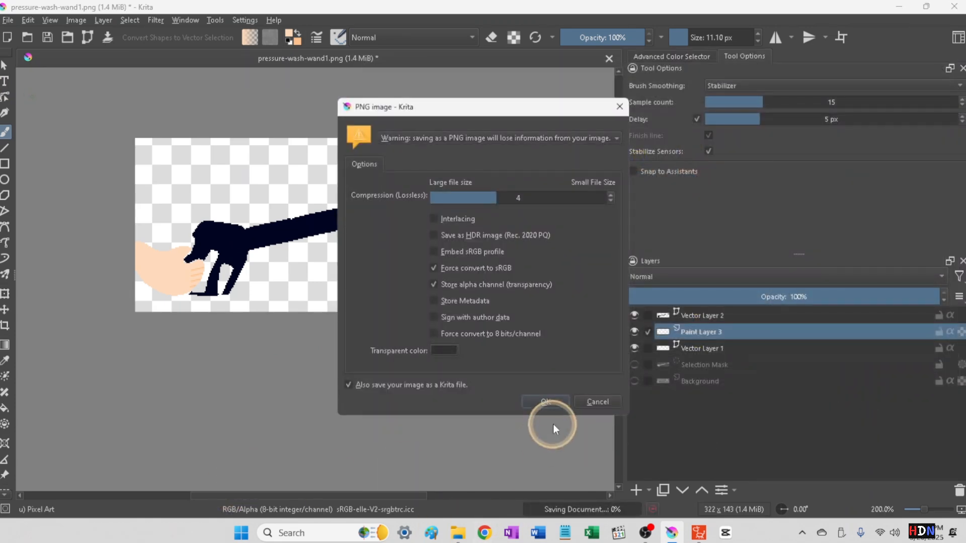
click(535, 402)
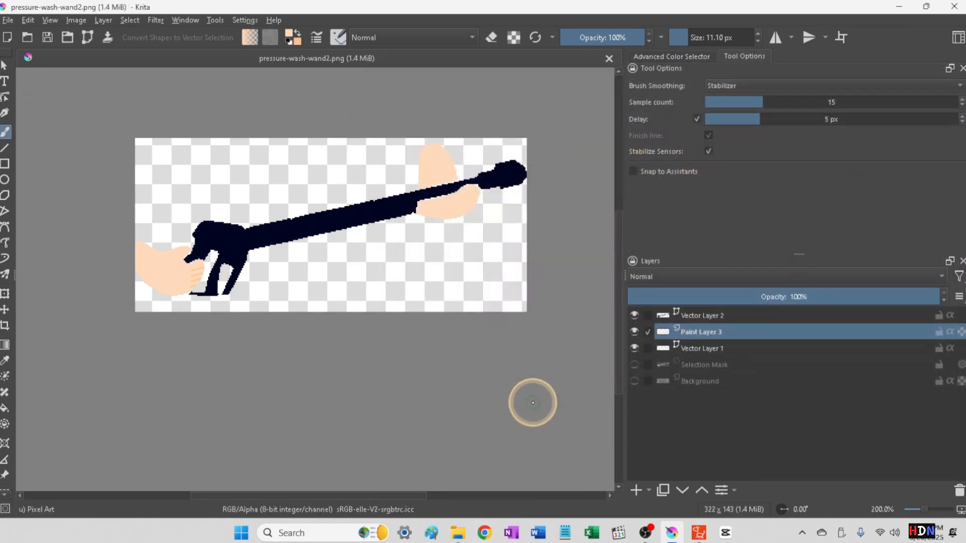
- Create a new custom document 800 pixels wide and 200 pixels high
click(8, 20)
click(50, 20)
click(8, 20)
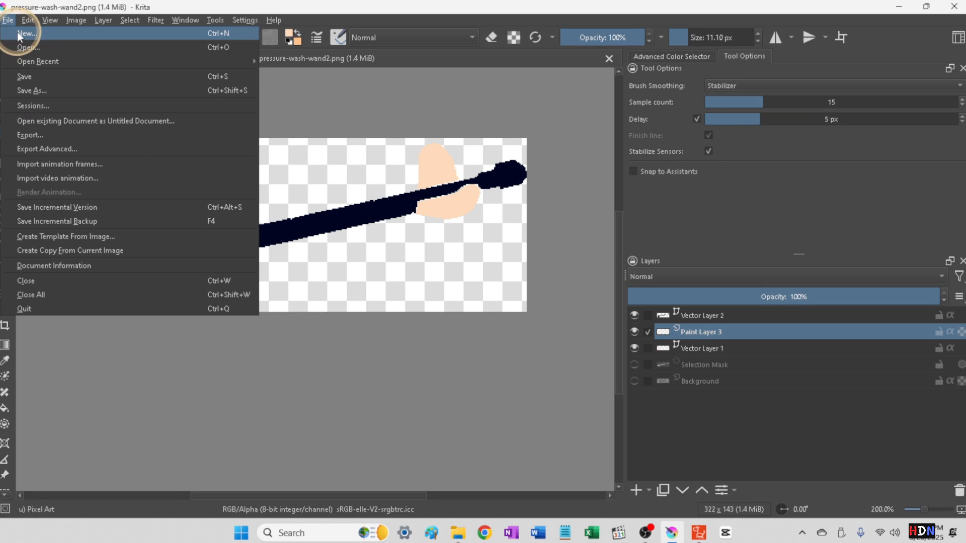
click(21, 33)
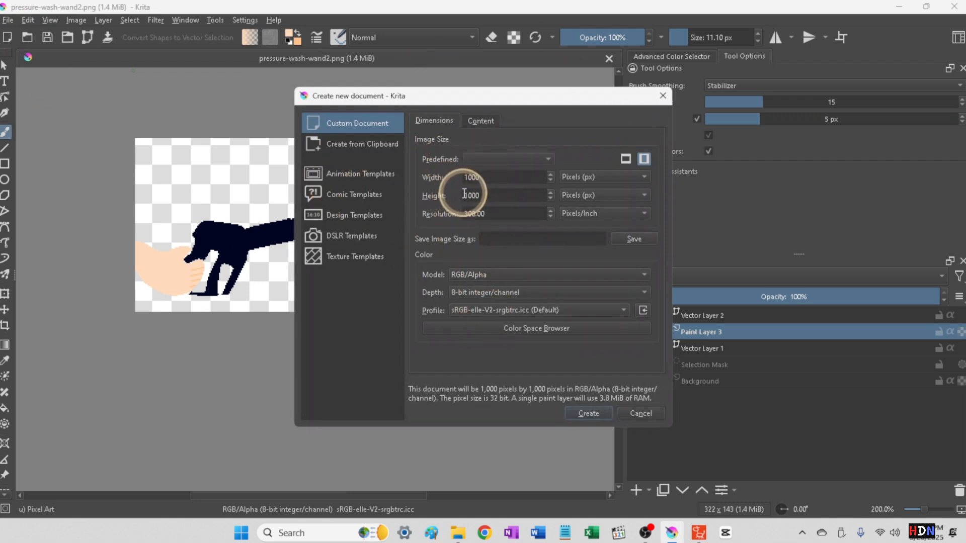
double_click(490, 190)
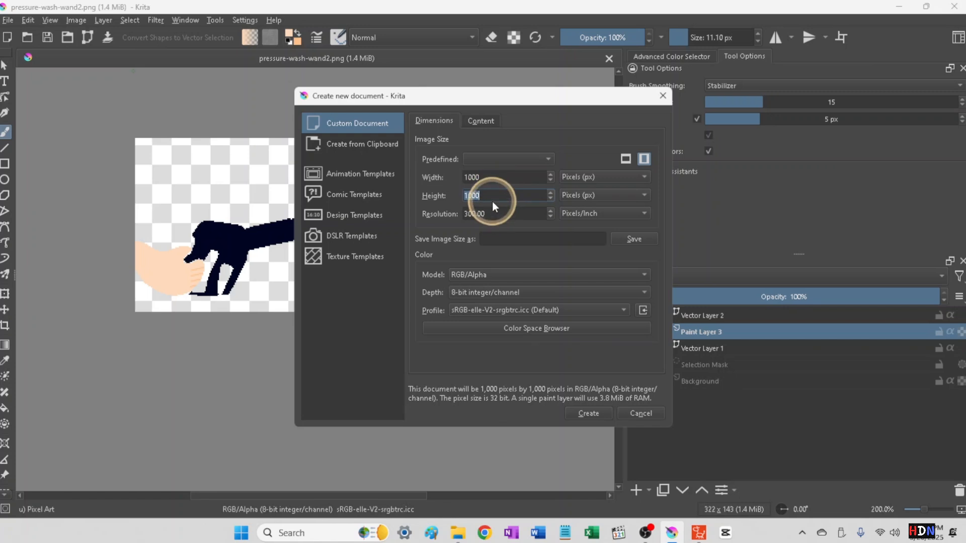
text(200)
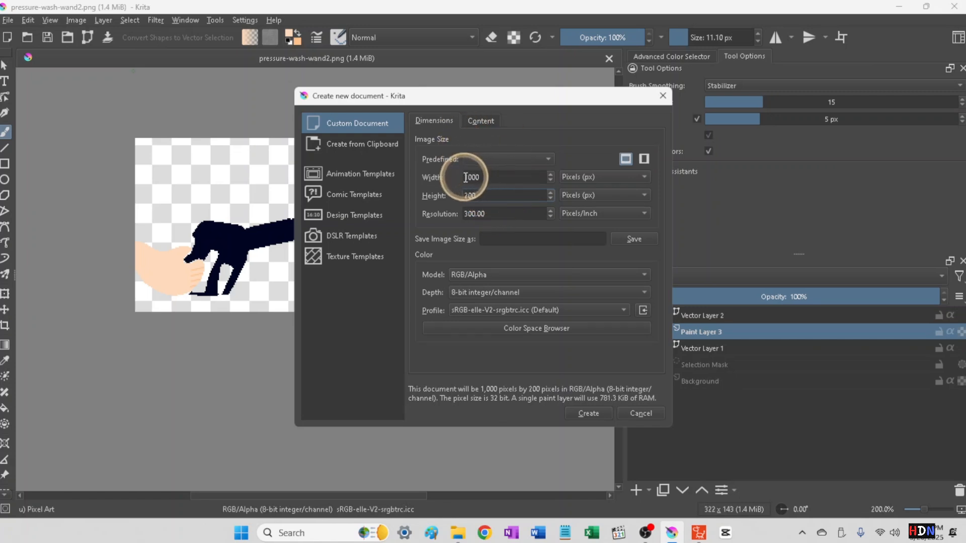
double_click(475, 179)
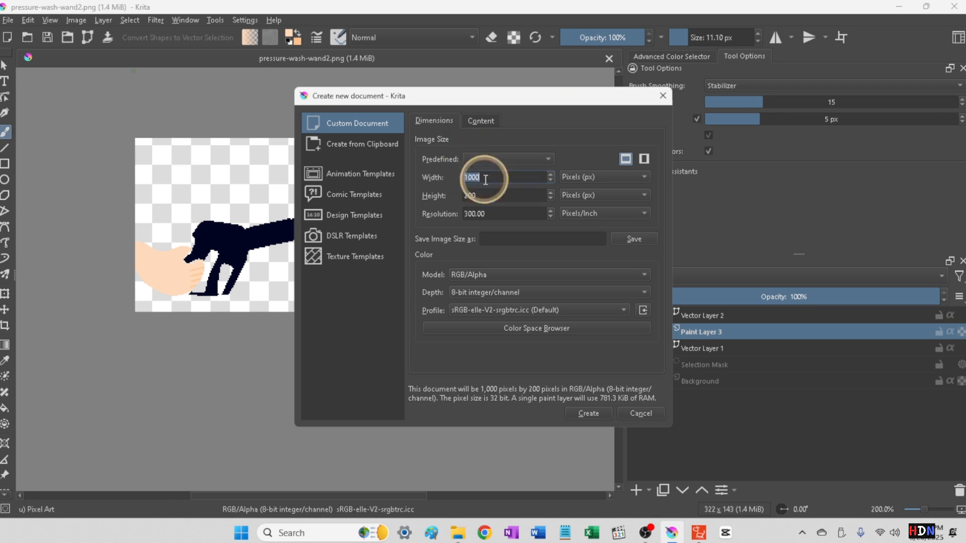
text(800)
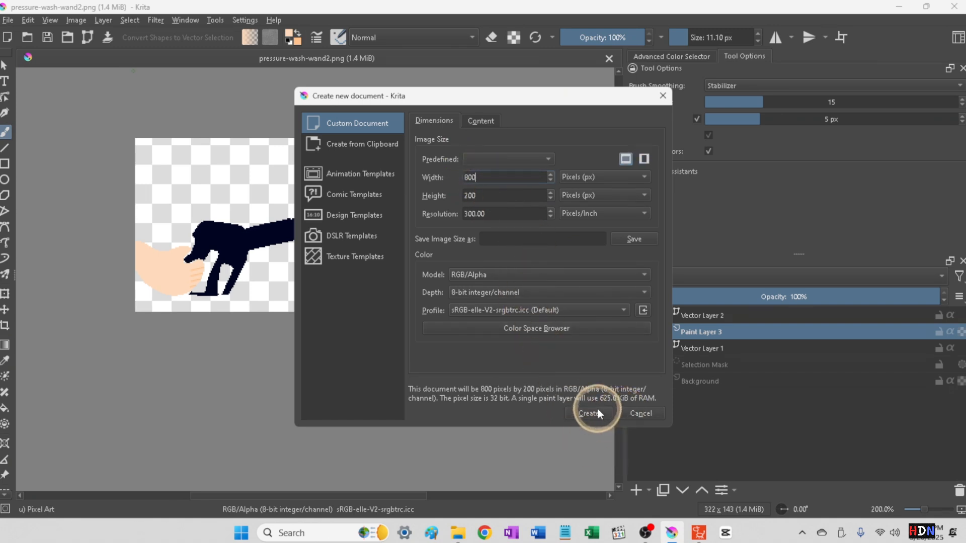
click(592, 413)
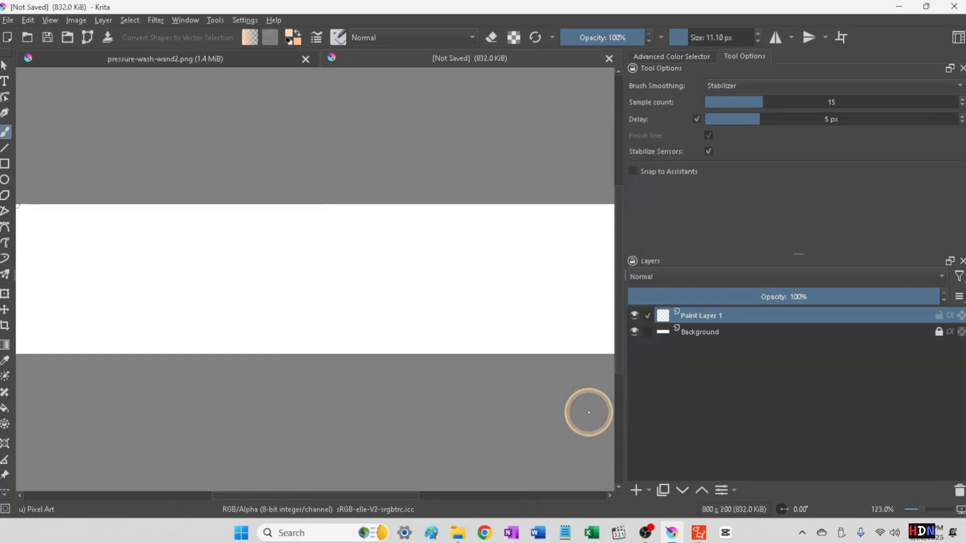
- Replace the new document's paint and background layers with a single vector layer on a transparent canvas
click(959, 491)
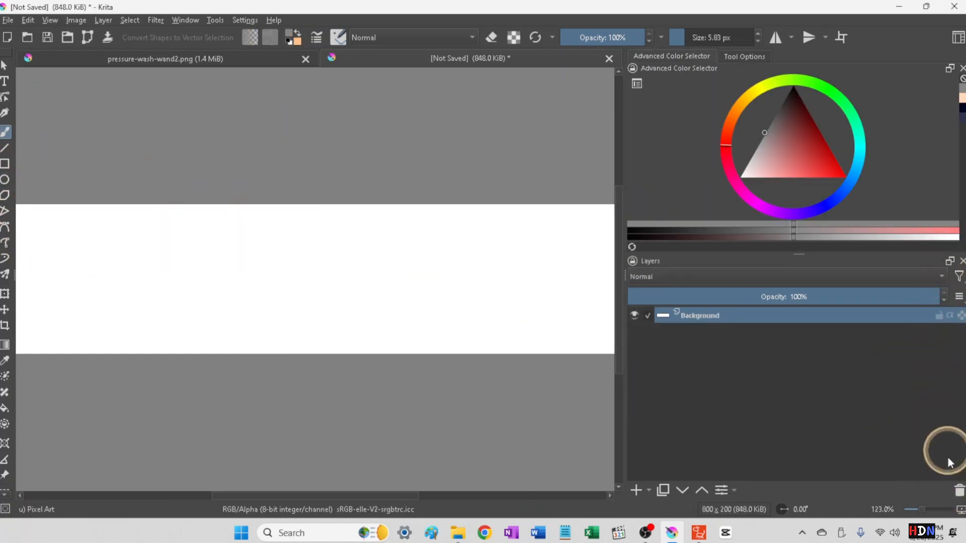
click(959, 492)
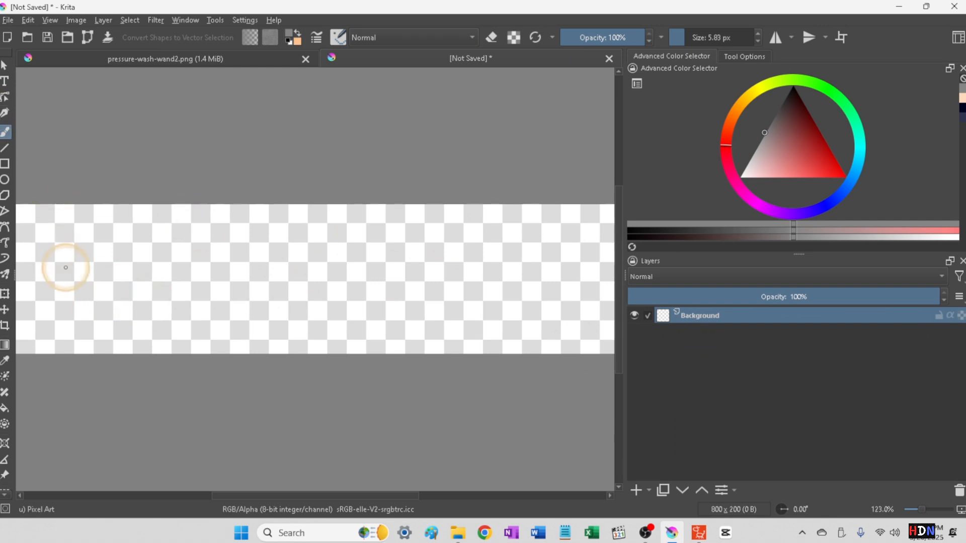
click(647, 490)
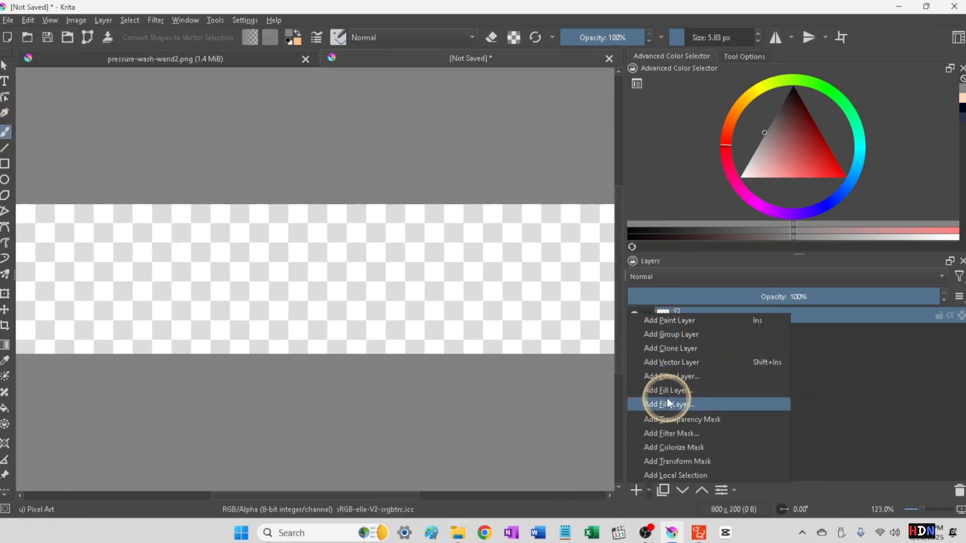
click(659, 362)
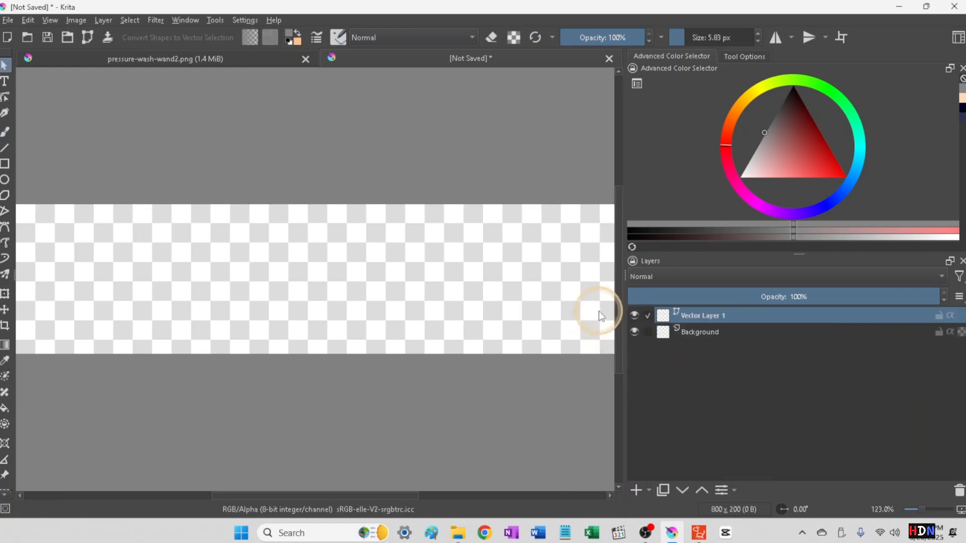
click(719, 333)
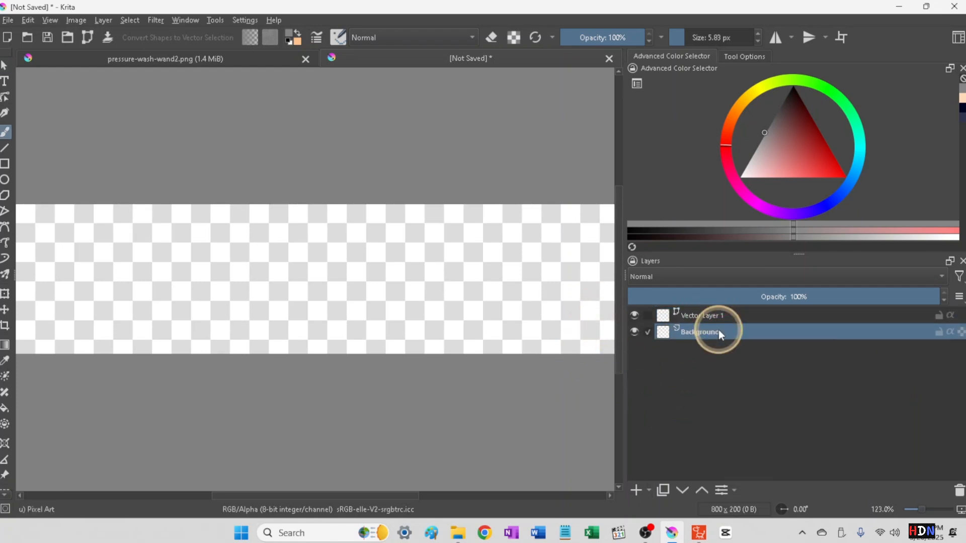
click(960, 492)
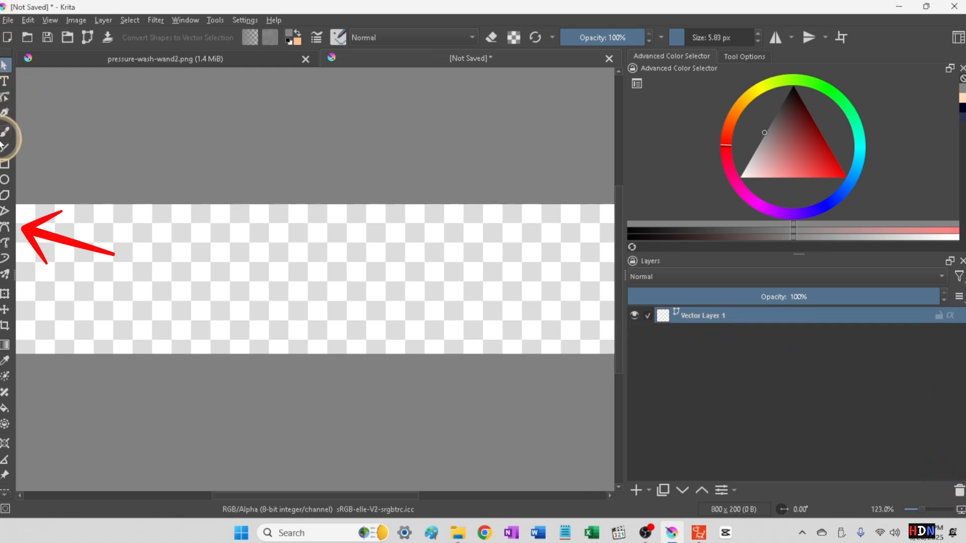
- Draw an open grey Bezier path that slopes down across the canvas, bends back, runs along the lower edge and rises near its end
click(5, 227)
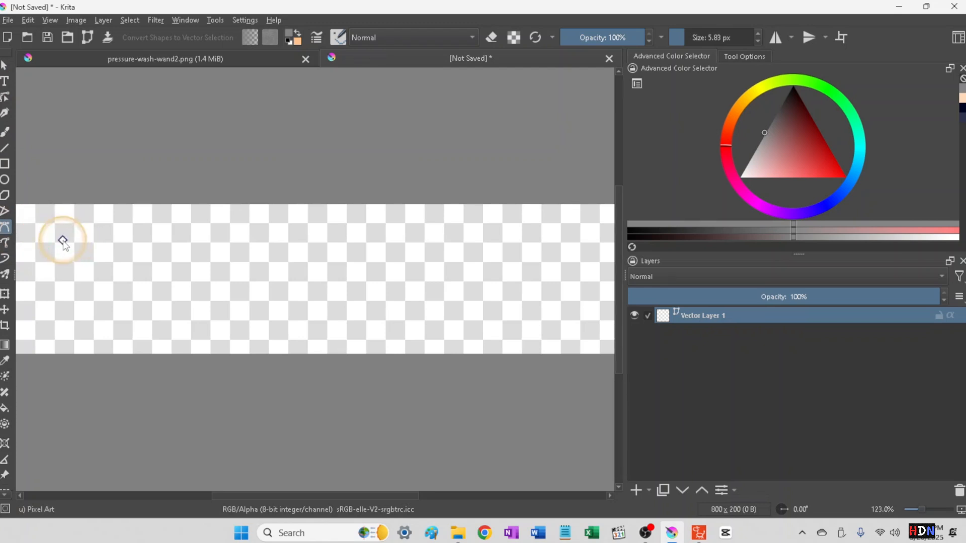
drag(81, 240, 108, 240)
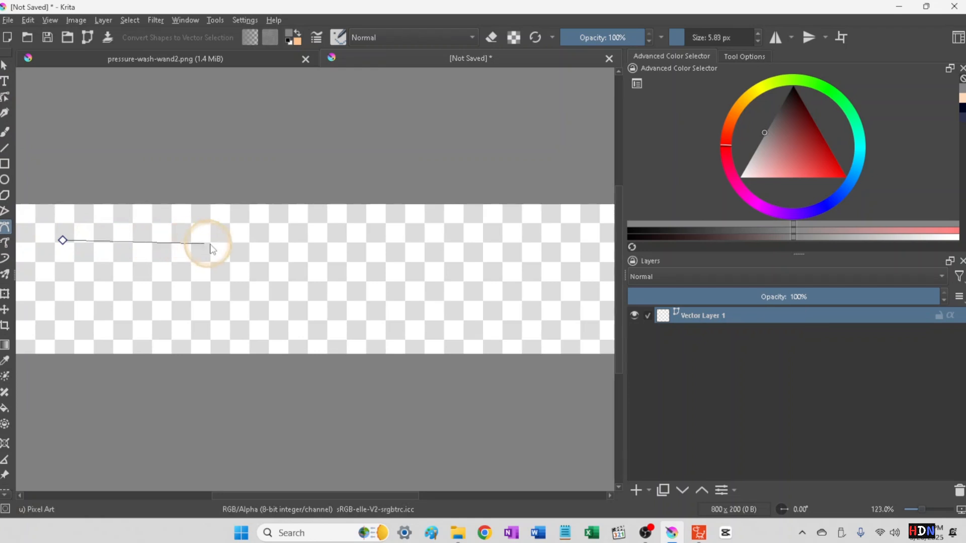
drag(210, 246, 122, 244)
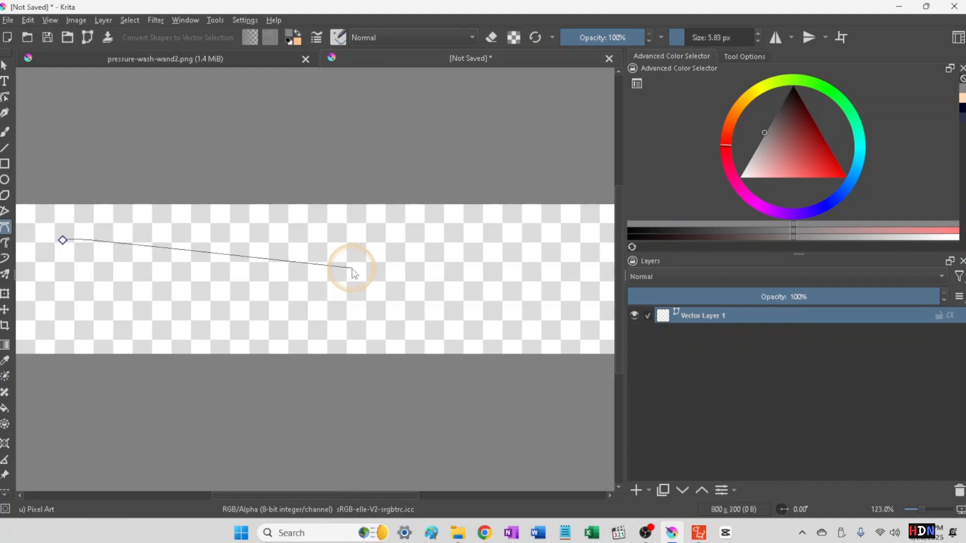
drag(352, 272, 378, 277)
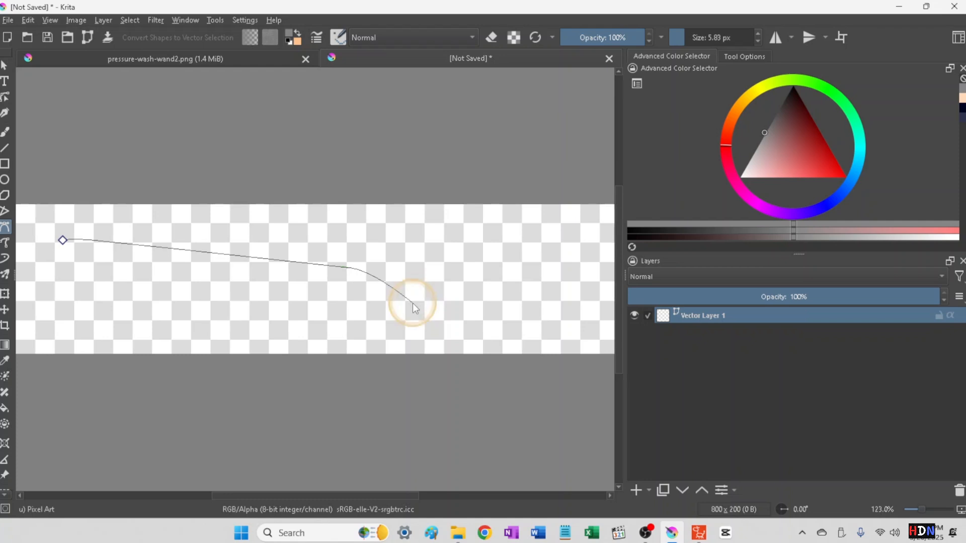
drag(412, 303, 418, 317)
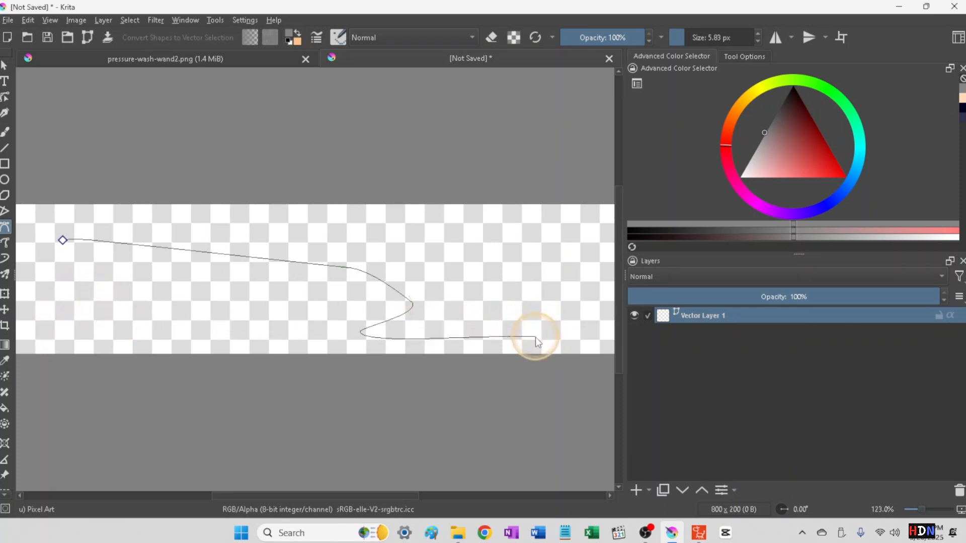
drag(526, 326, 529, 296)
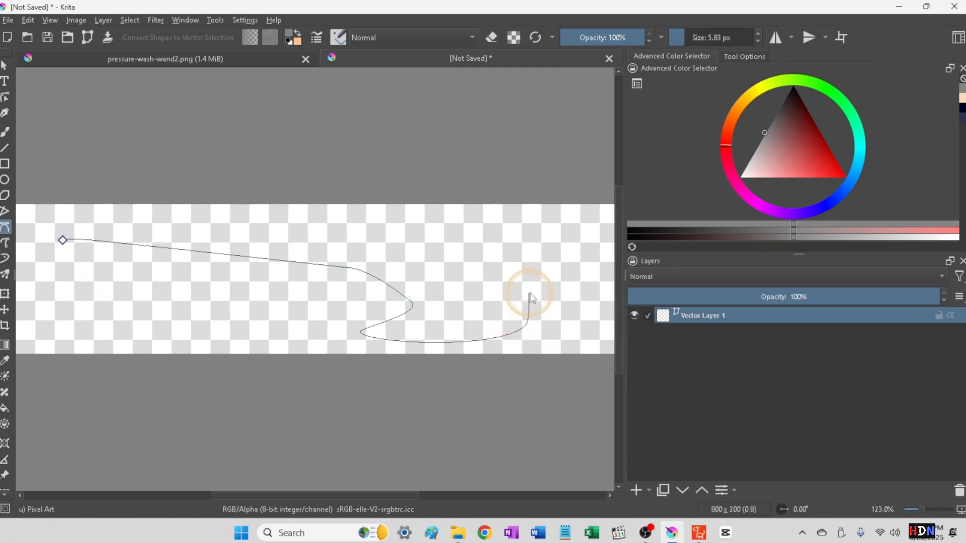
click(535, 265)
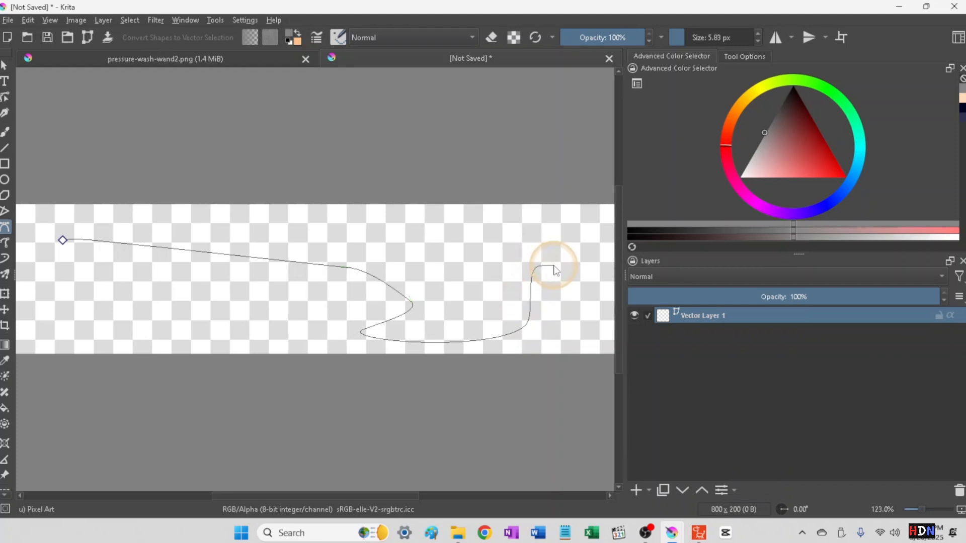
double_click(554, 266)
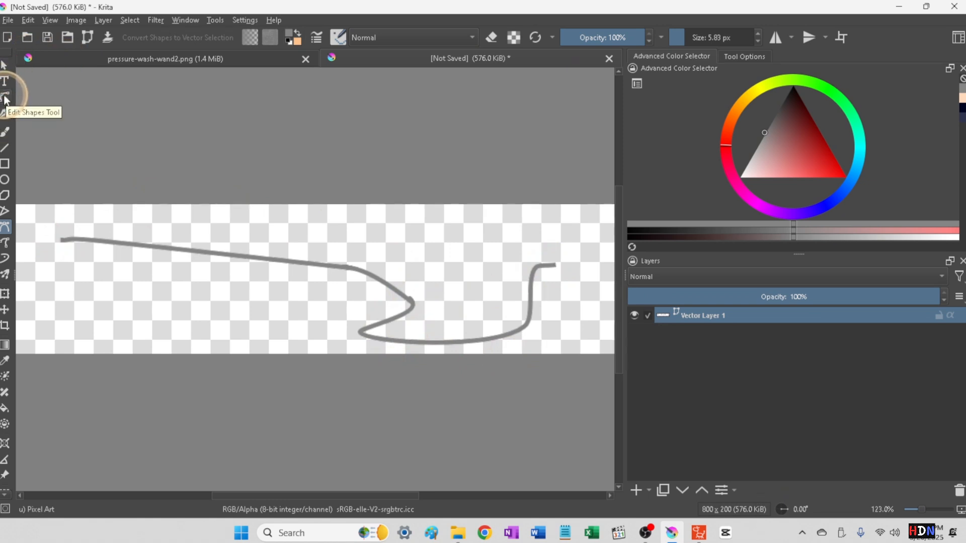
- Edit the path's nodes, moving the starting node down and inward and the second node further along so the start curves downward
click(6, 97)
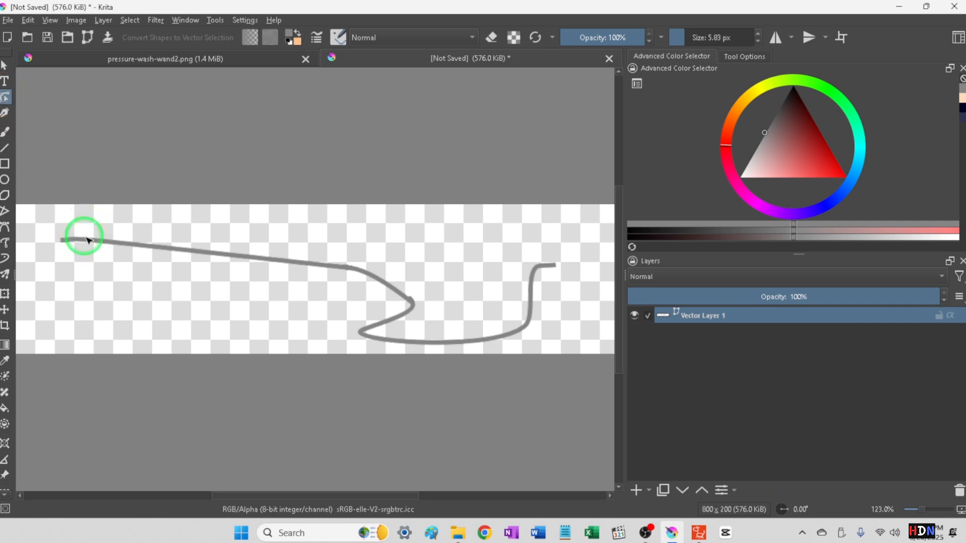
click(71, 240)
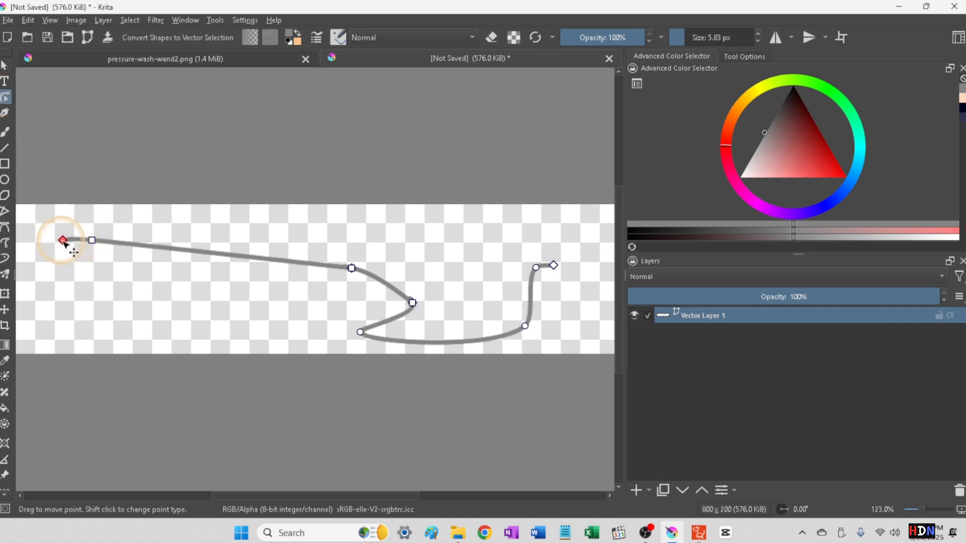
click(59, 243)
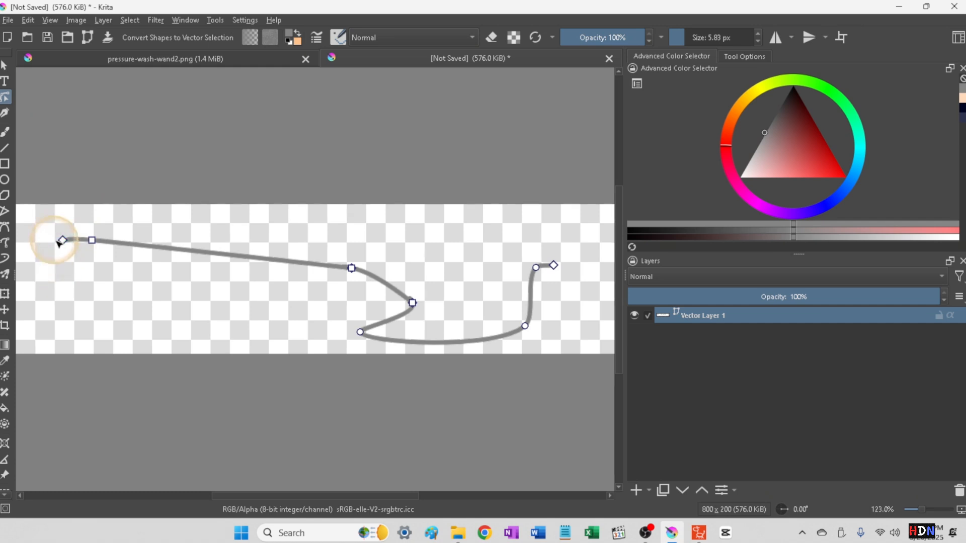
drag(63, 241, 70, 279)
drag(92, 241, 132, 242)
drag(70, 279, 104, 288)
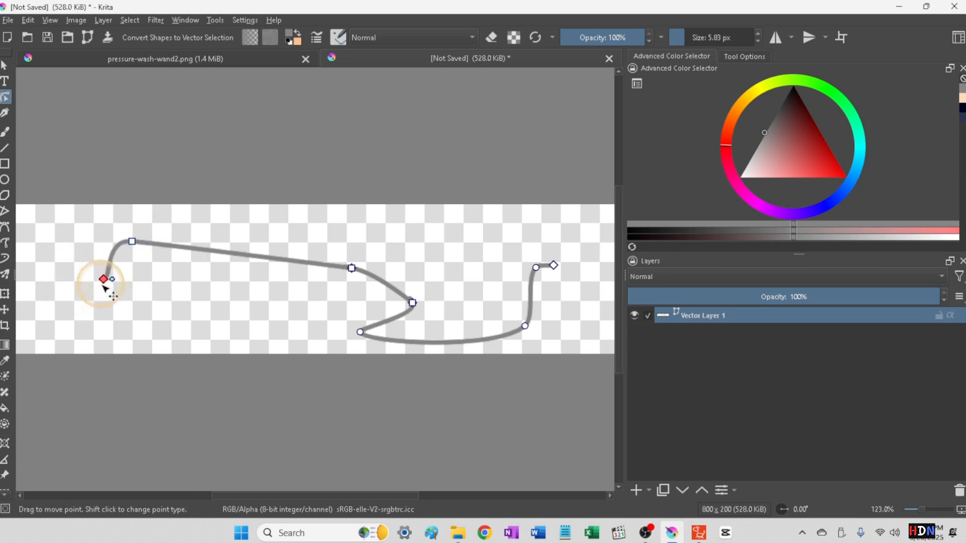
- Try the path's starting node as a line point, make it a curve point again, and pull its handle outward to round the end
right_click(103, 279)
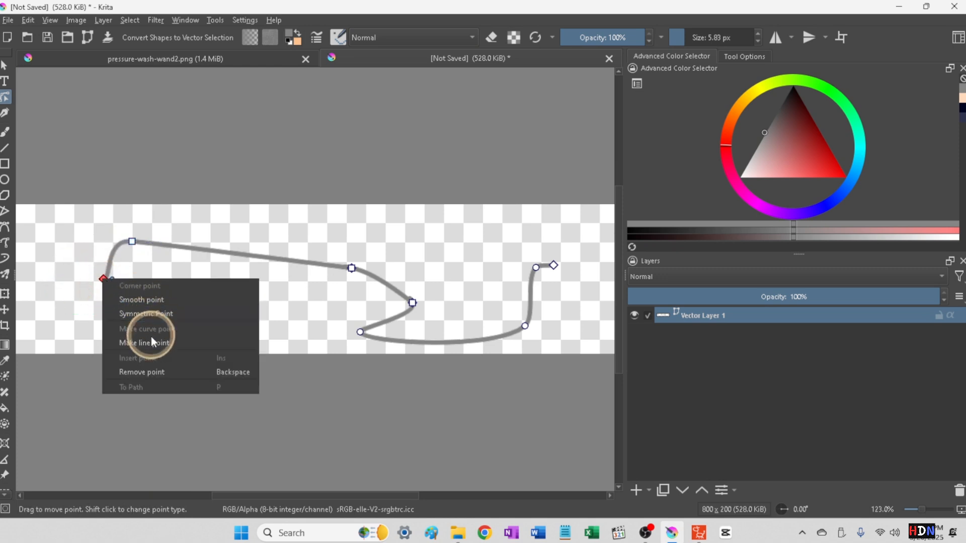
click(135, 343)
click(100, 277)
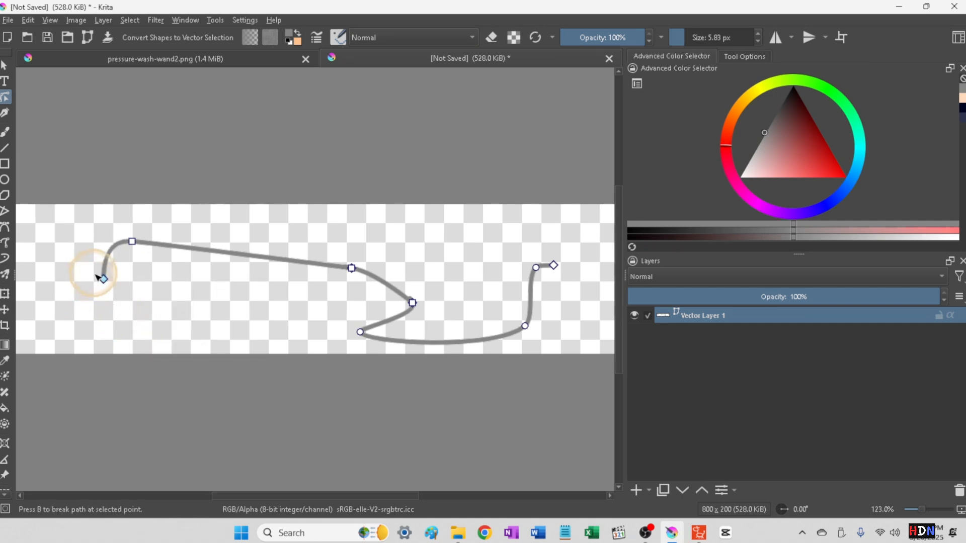
mouse_move(100, 278)
mouse_down()
mouse_move(105, 297)
mouse_move(126, 309)
mouse_move(111, 280)
mouse_up()
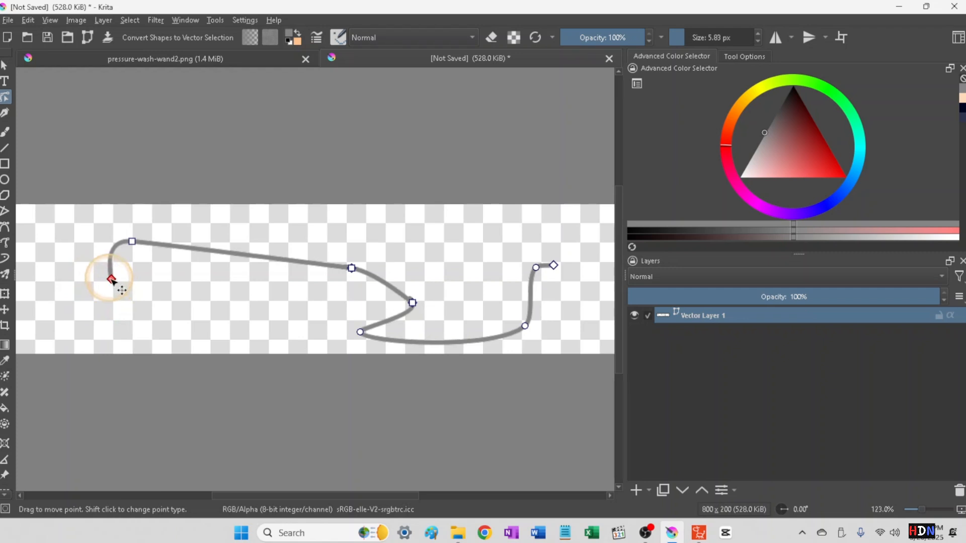
right_click(111, 279)
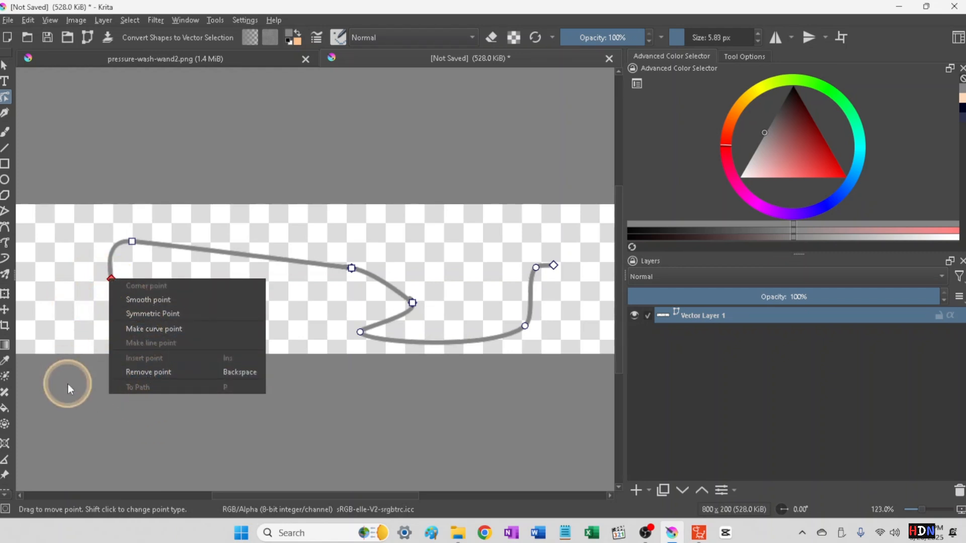
click(146, 330)
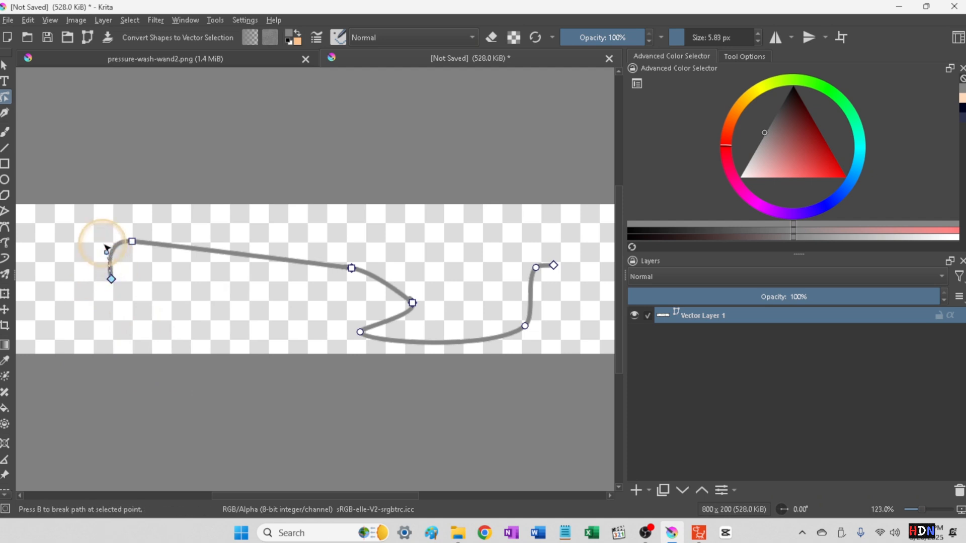
drag(106, 252, 118, 291)
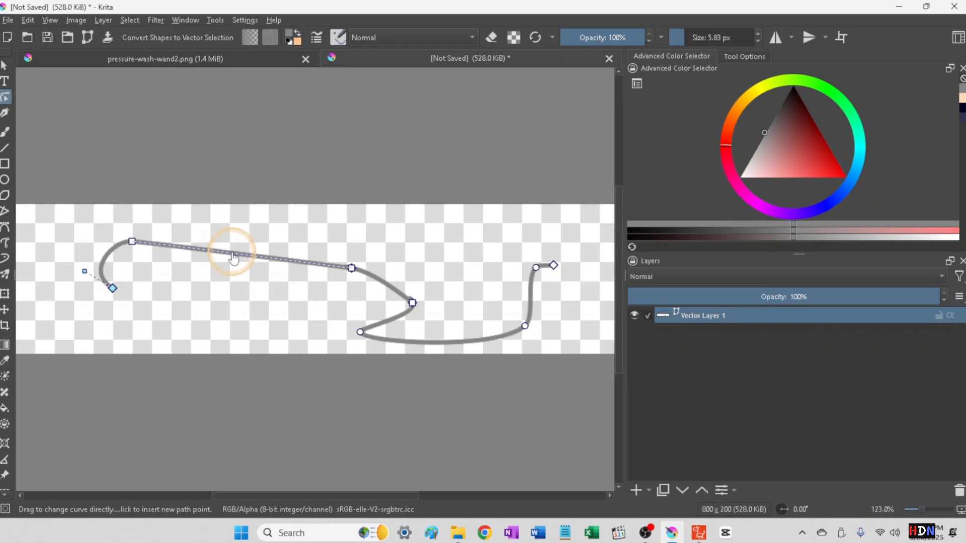
- Turn the corner node at the path's backward bend into a curve point and pull the bend up and outward into a rounded lobe
click(412, 303)
right_click(412, 302)
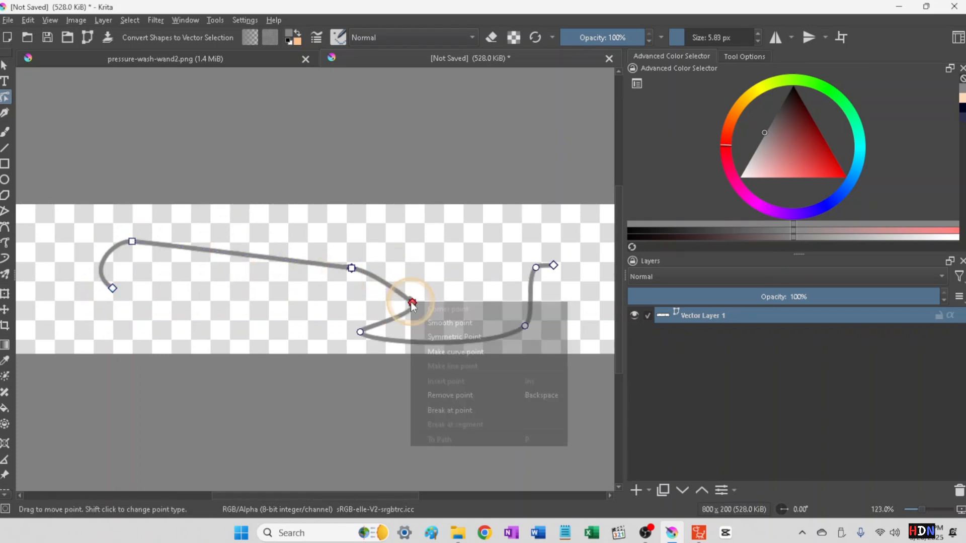
click(451, 352)
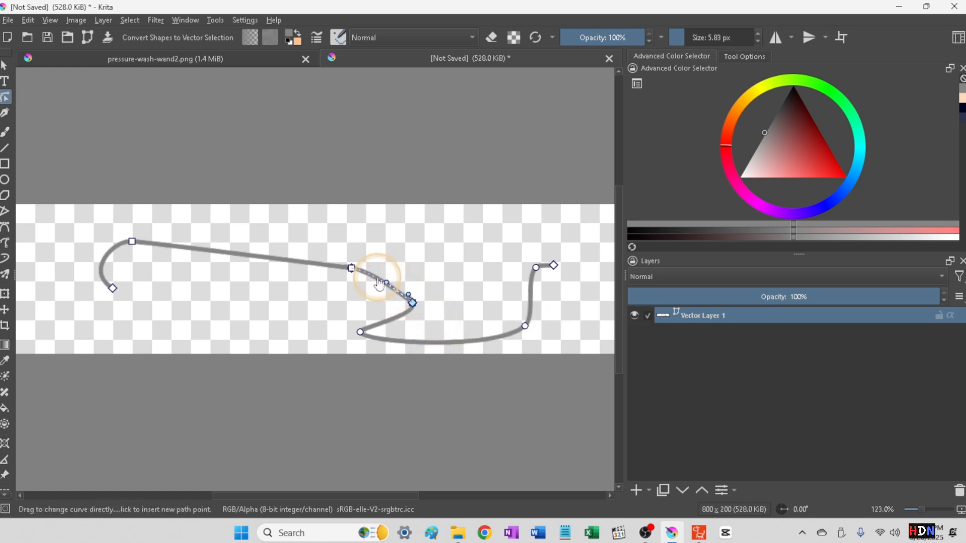
drag(388, 285, 430, 271)
drag(411, 304, 431, 288)
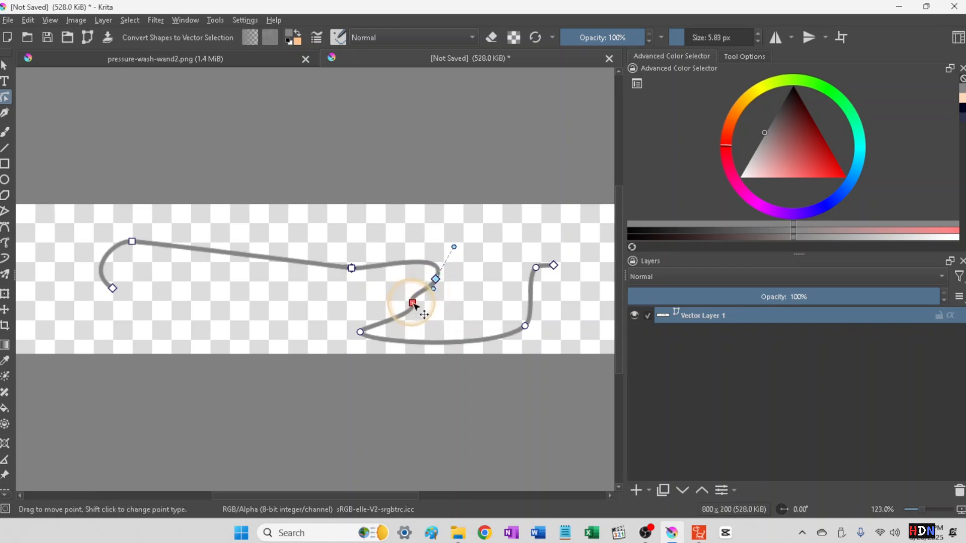
- Smooth the nodes below the lobe with their curve handles to round the lower turn, and move the second-to-last node down and inward
click(412, 303)
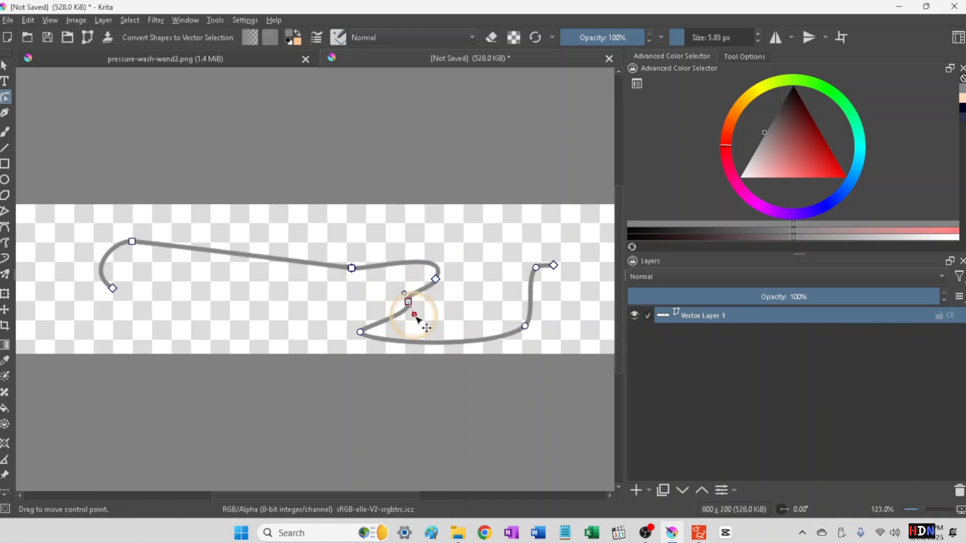
drag(415, 315, 400, 307)
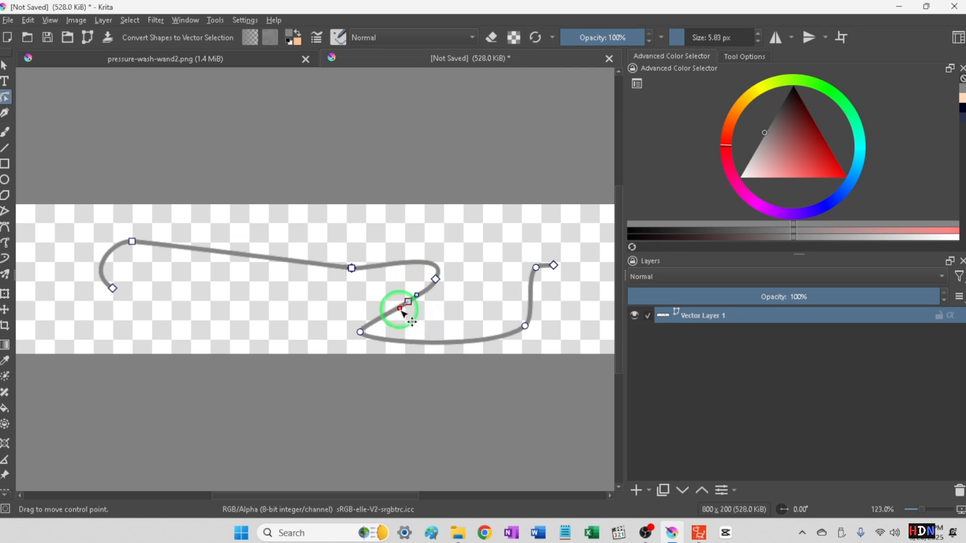
click(361, 333)
drag(361, 332, 341, 297)
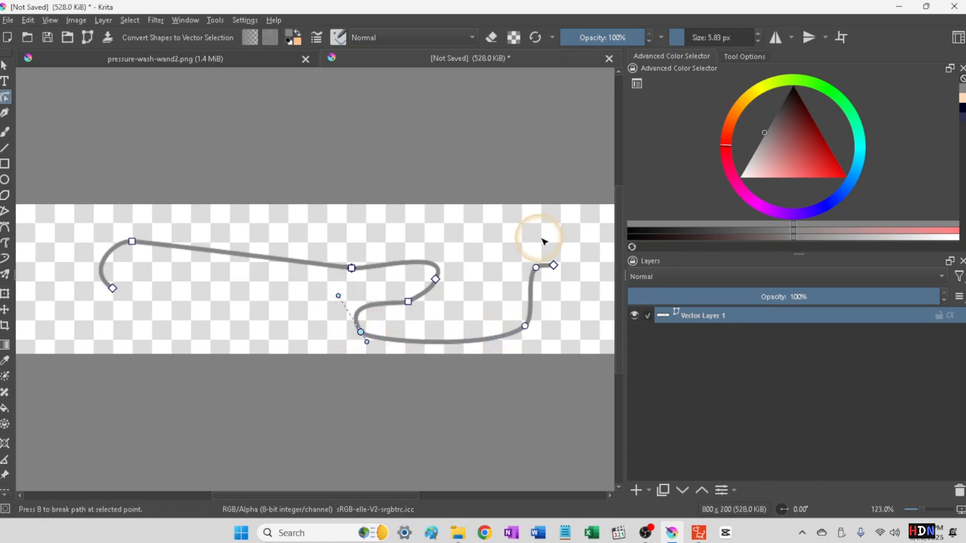
drag(537, 269, 526, 279)
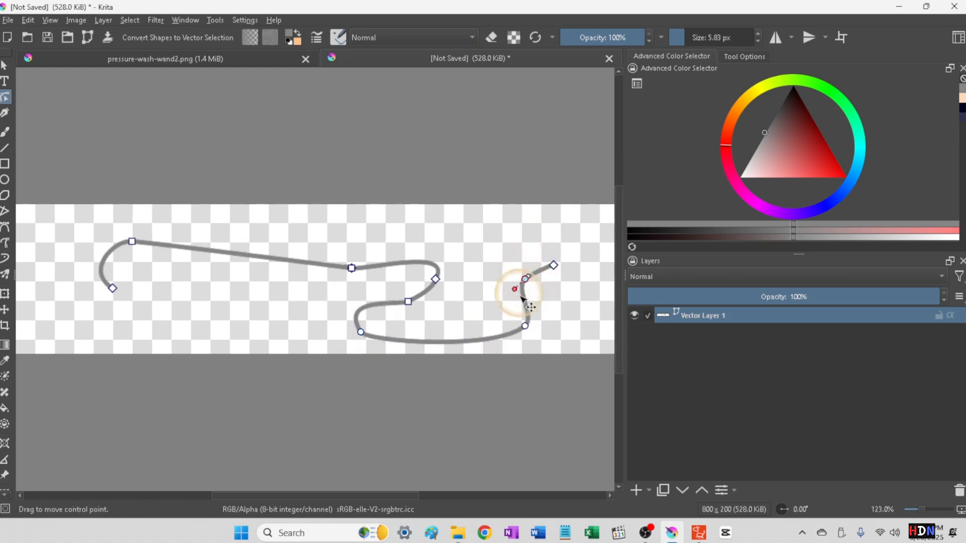
- Refine the rounded lobe by lengthening the handles of the node beneath it, shifting its tip node outward and making the tip's upper handle vertical
click(408, 301)
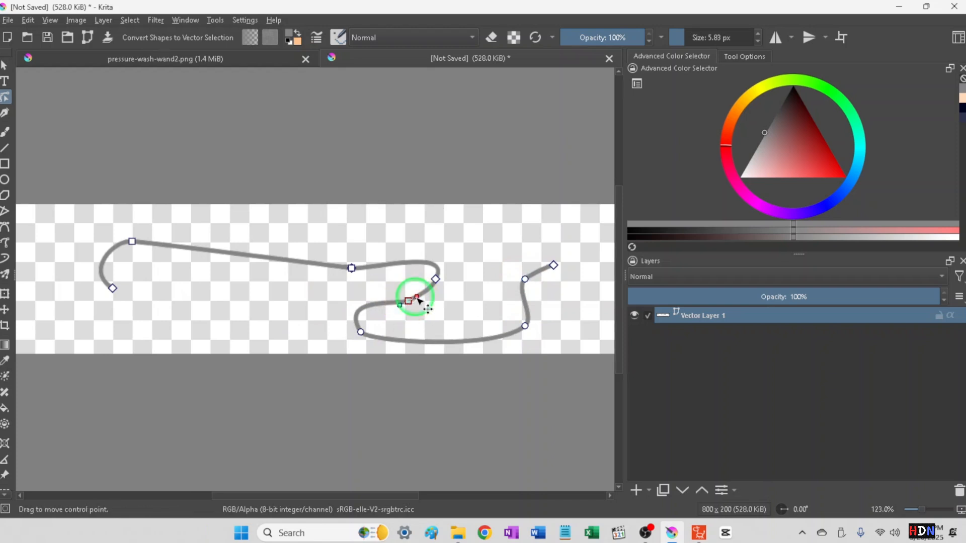
drag(418, 301, 426, 295)
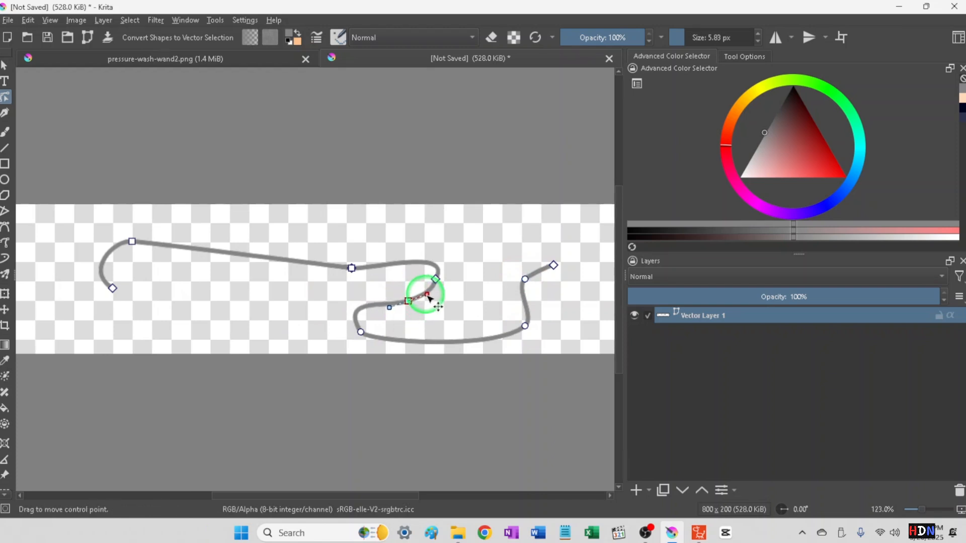
click(437, 281)
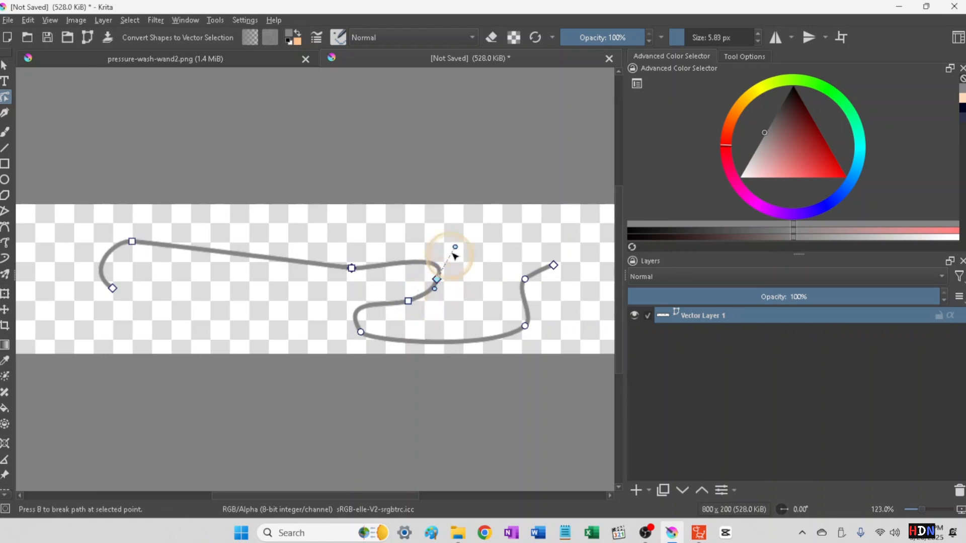
mouse_move(435, 292)
mouse_down()
mouse_move(438, 308)
mouse_move(432, 293)
mouse_move(445, 278)
mouse_up()
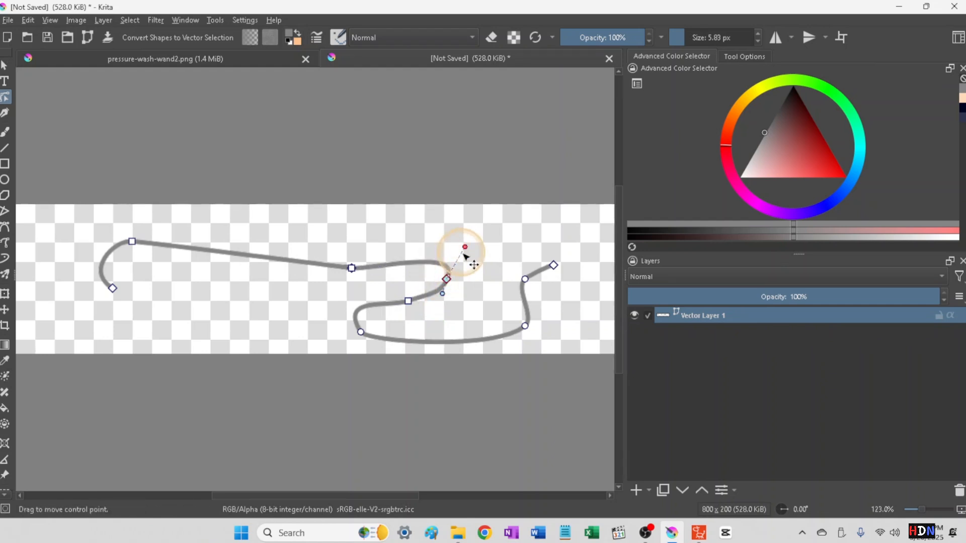
drag(465, 247, 448, 243)
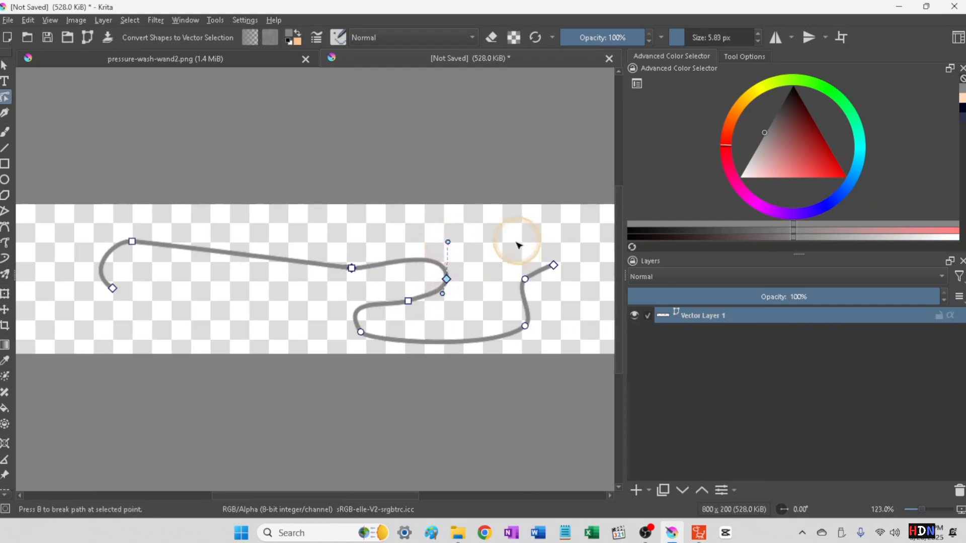
click(445, 132)
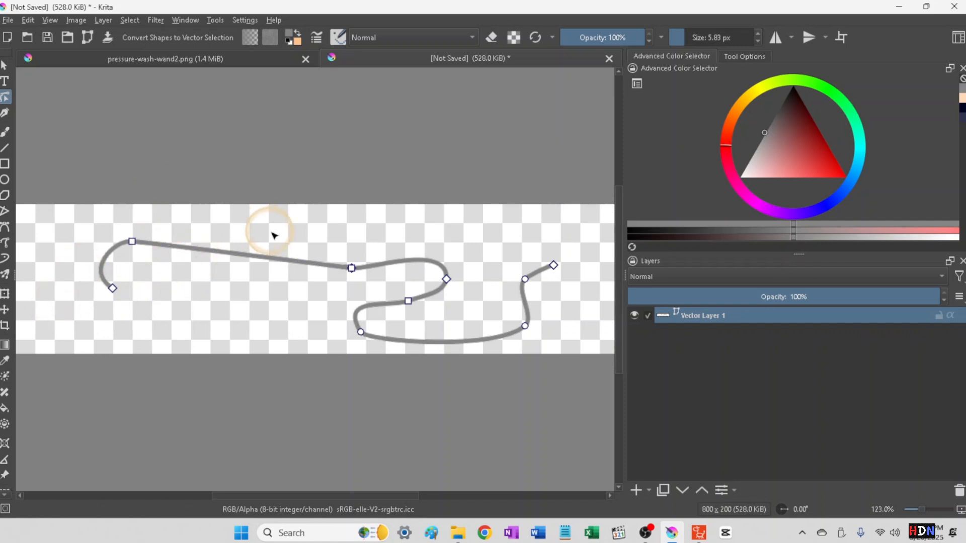
- Insert a node midway along the long upper segment, and shift the path's two starting nodes outward toward the canvas's left edge
click(233, 258)
double_click(227, 258)
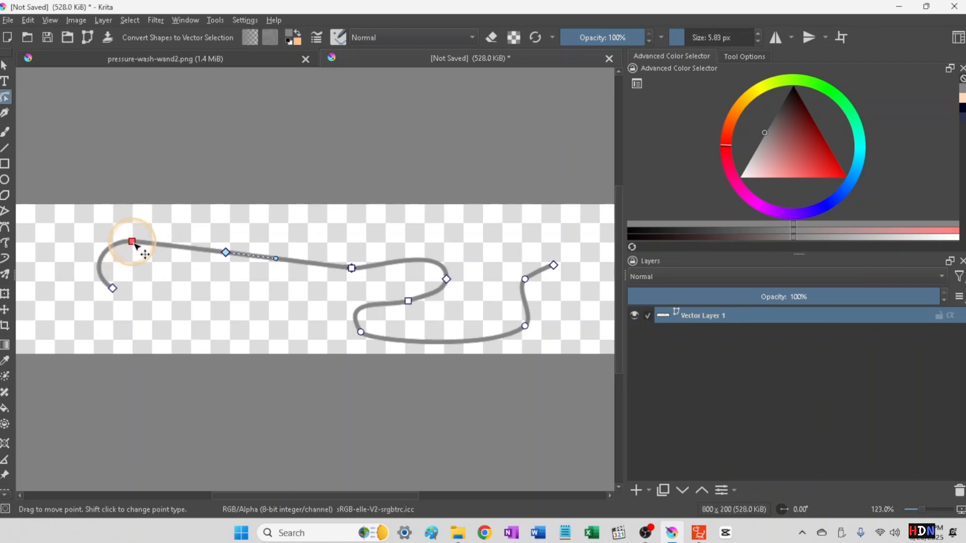
drag(134, 245, 106, 247)
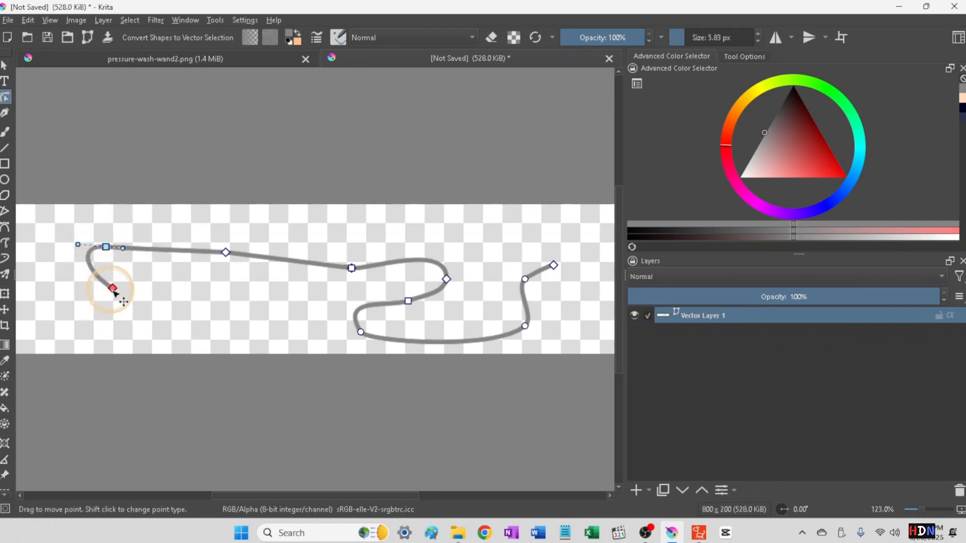
drag(115, 296, 87, 307)
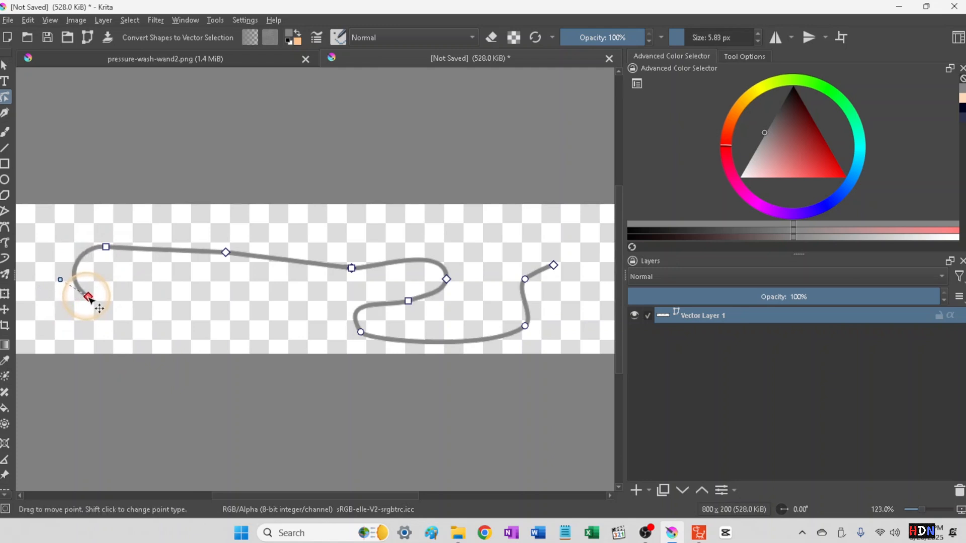
- Insert a node partway along the start curve and move the path's starting node down and inward to extend the curve beneath it
click(60, 279)
right_click(89, 297)
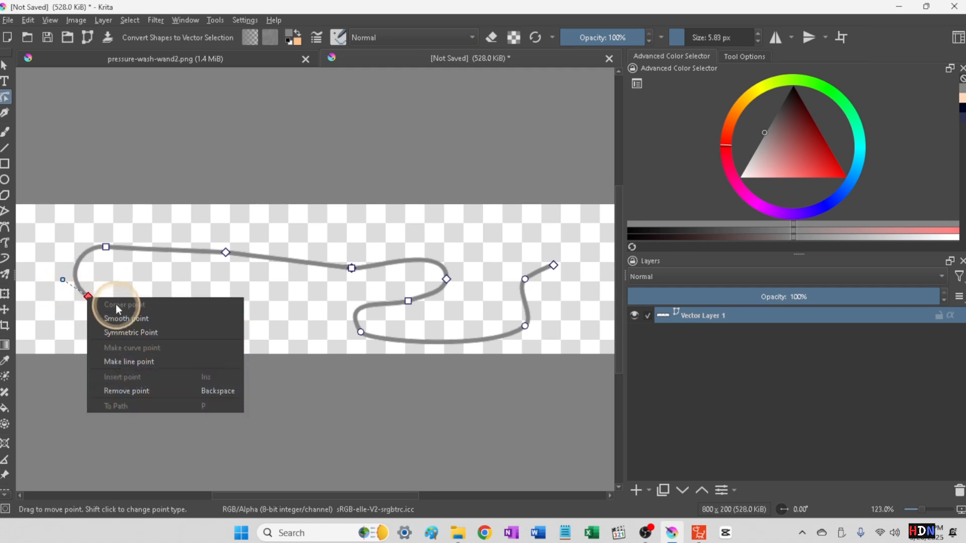
click(89, 296)
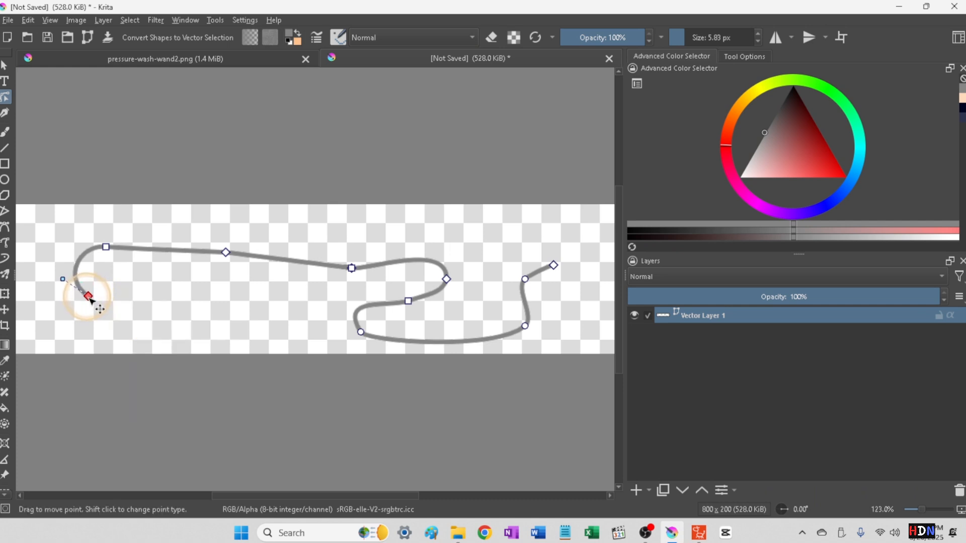
click(78, 266)
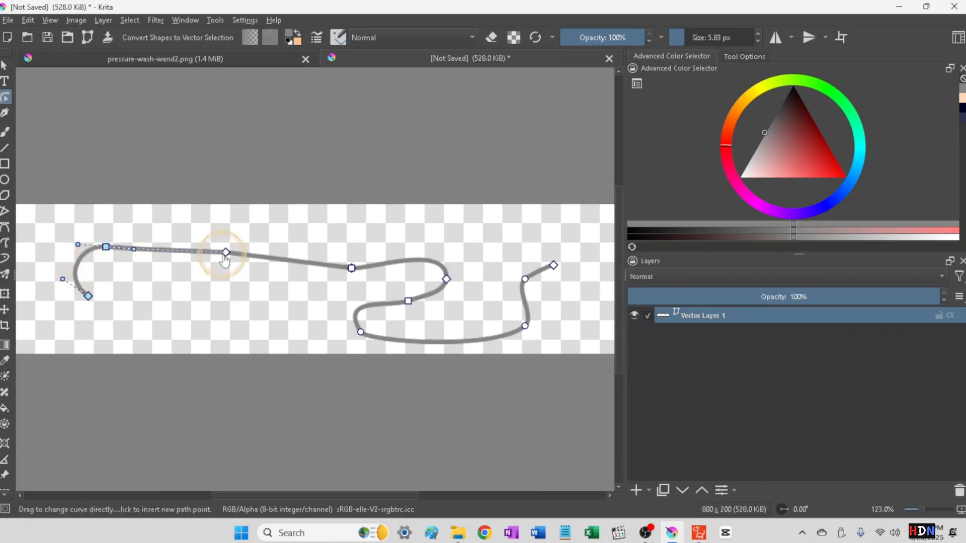
double_click(77, 270)
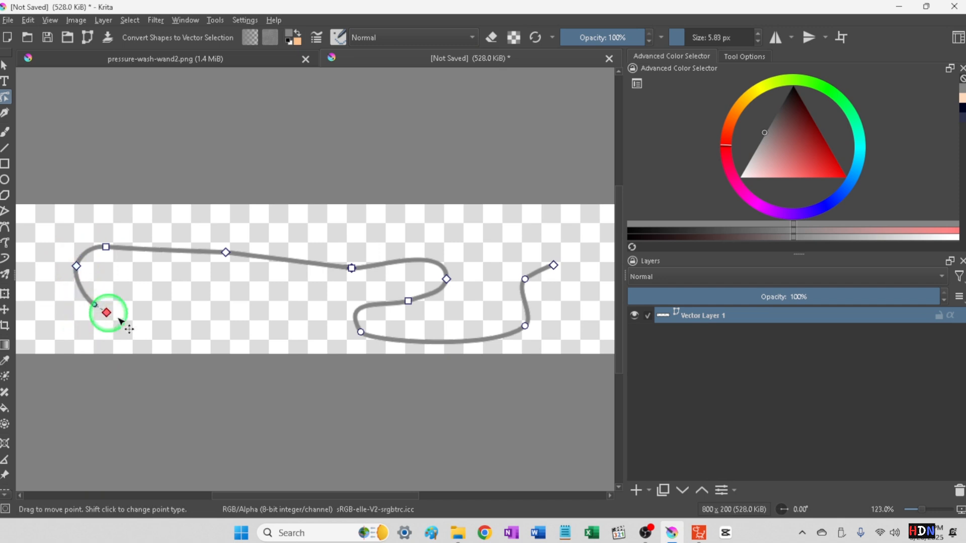
drag(120, 320, 145, 326)
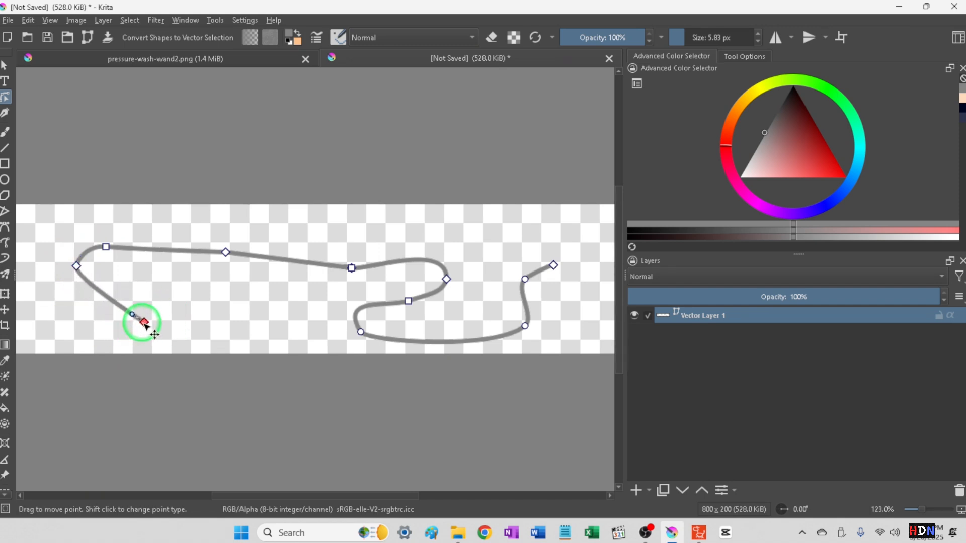
- Move the start curve's inserted node down and outward, and pull its handles nearly vertical to round the end of the shape
click(76, 267)
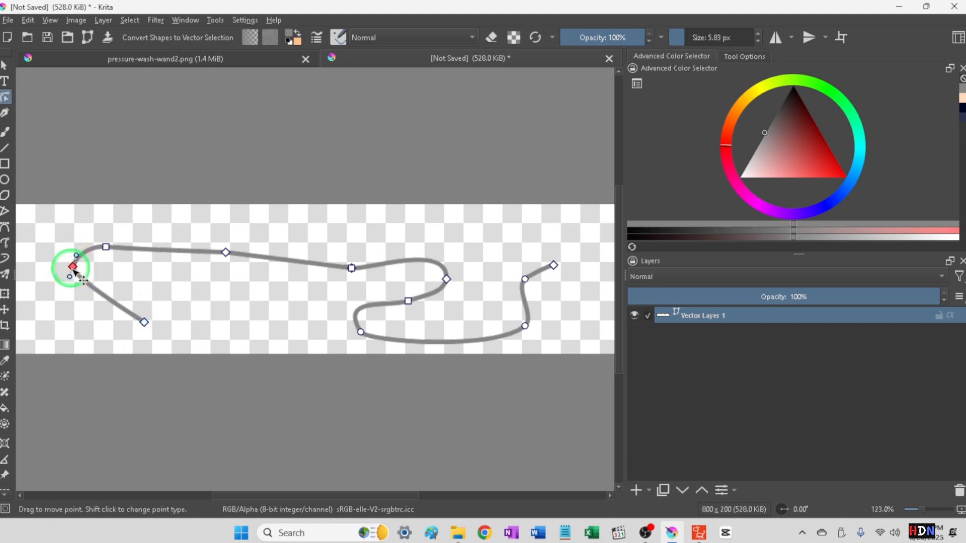
drag(74, 272, 66, 304)
click(72, 289)
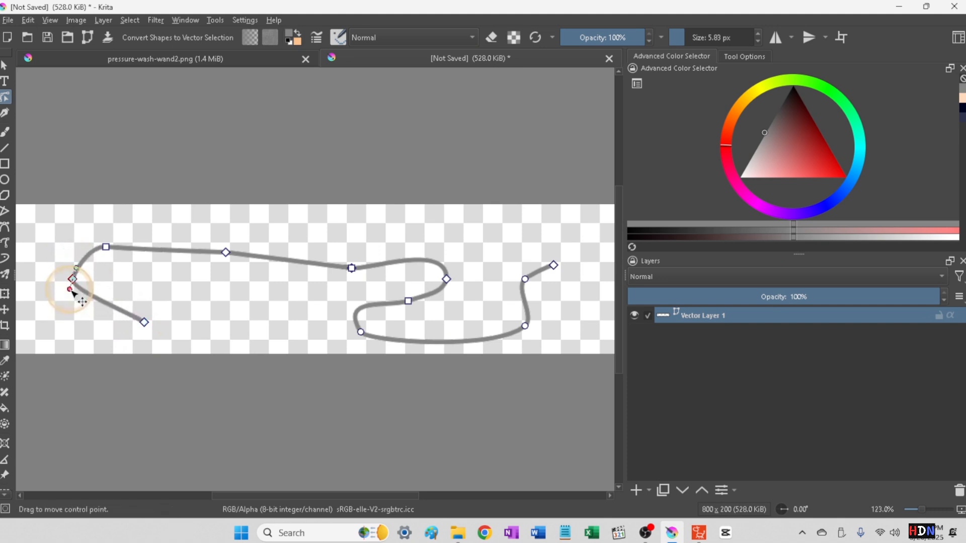
drag(73, 295, 83, 267)
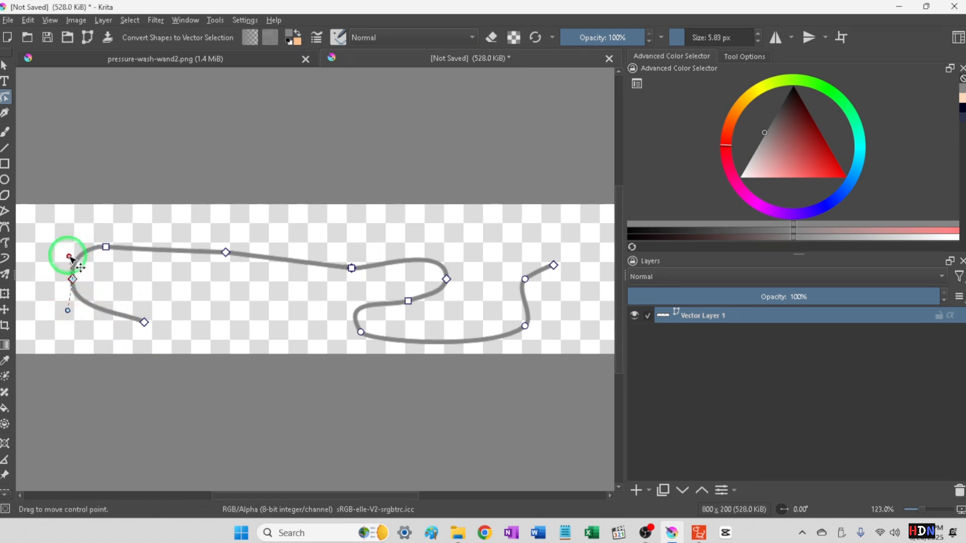
click(73, 280)
drag(73, 281, 67, 287)
- Lower the path's starting node close to the canvas's bottom edge to deepen the start curve
click(144, 322)
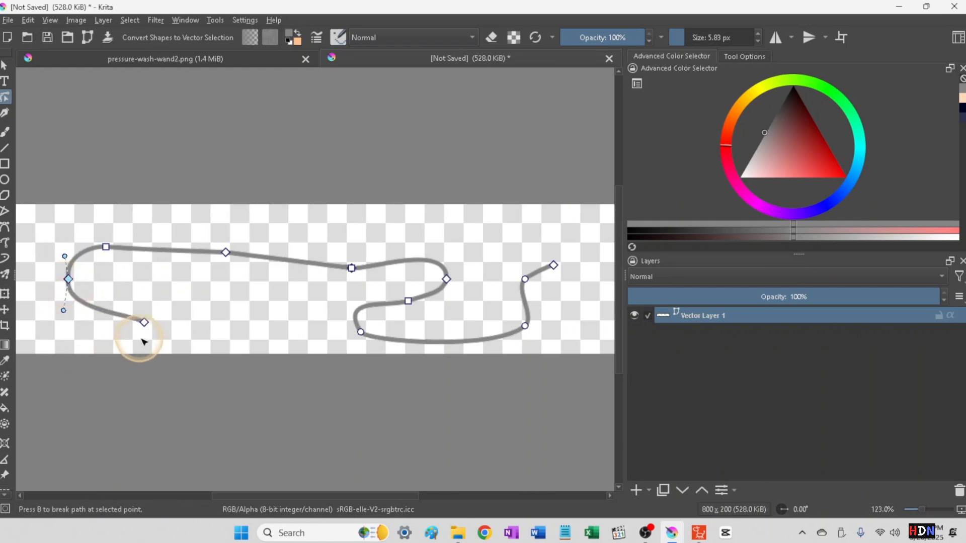
drag(147, 327, 141, 349)
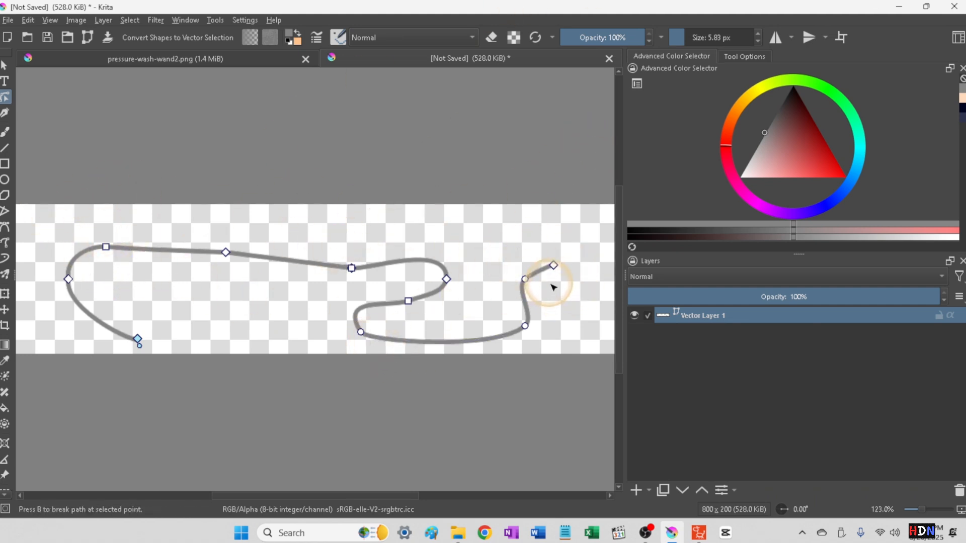
click(578, 177)
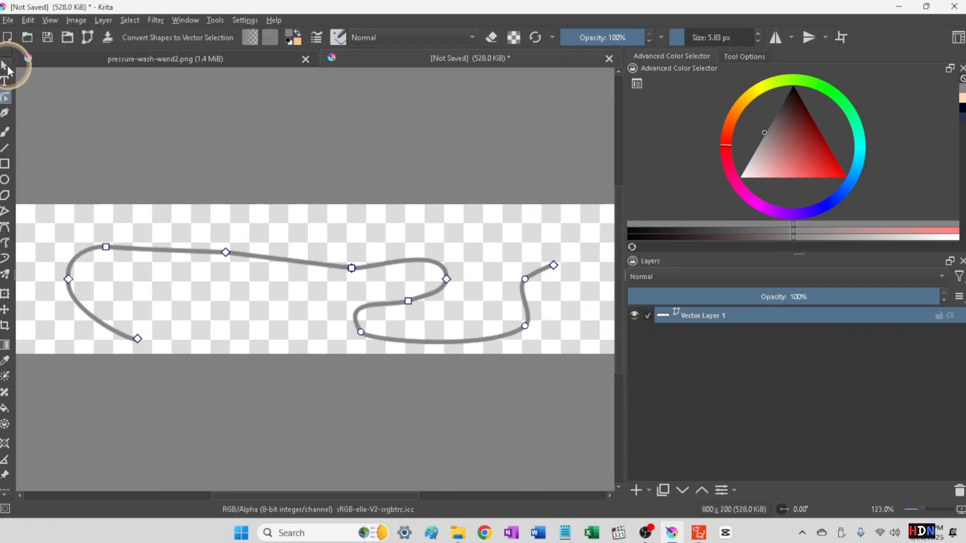
- Select the whole path as a shape and stretch it wider toward the canvas's left edge and taller toward its upper edge
click(3, 65)
click(337, 180)
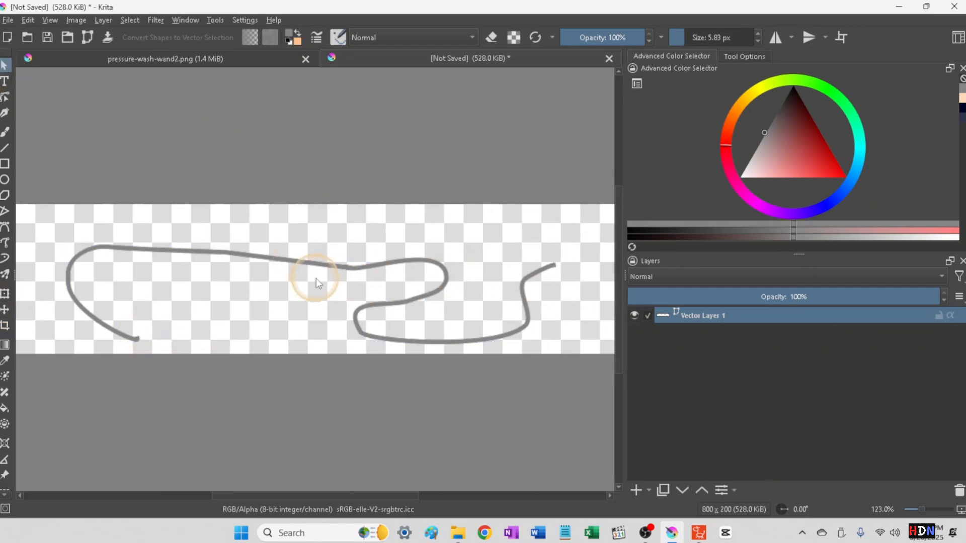
click(347, 267)
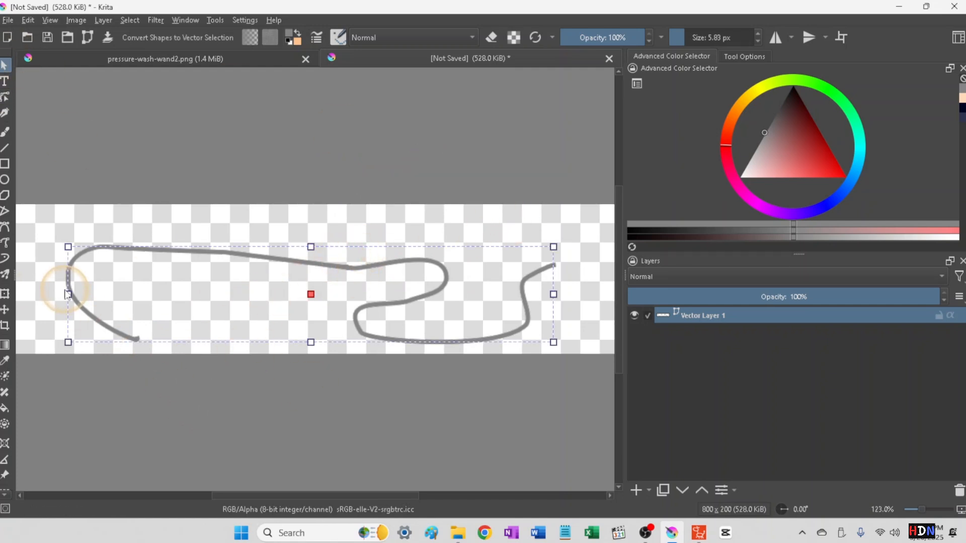
drag(61, 294, 38, 274)
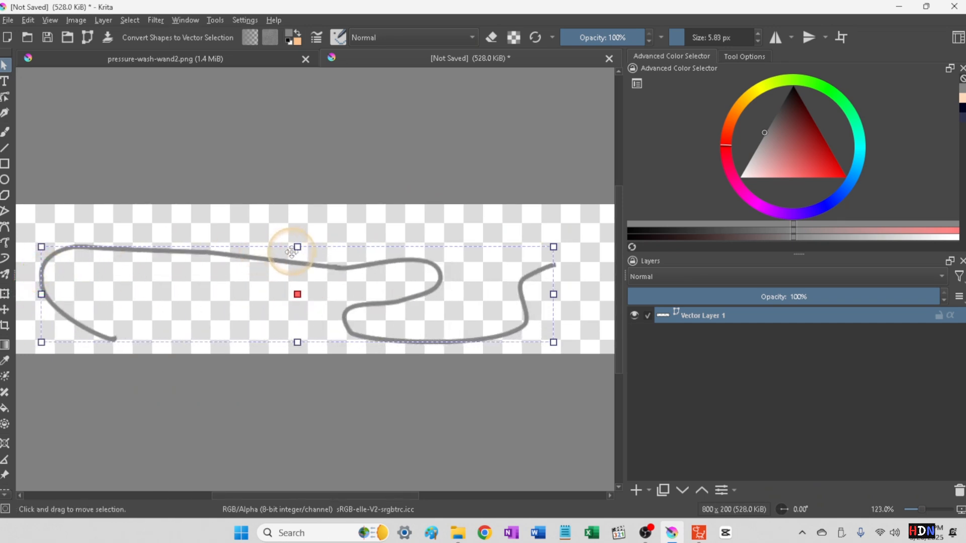
mouse_move(297, 247)
mouse_down()
mouse_move(298, 211)
mouse_move(298, 231)
mouse_up()
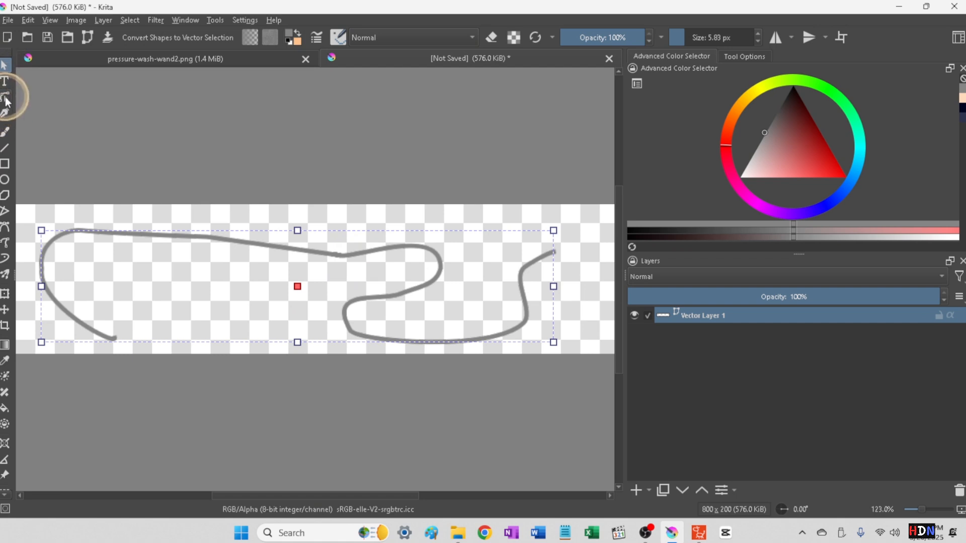
- Return to node editing and pull horizontal curve handles from the node joining the long upper segment to the lobe, smoothing the join
click(6, 98)
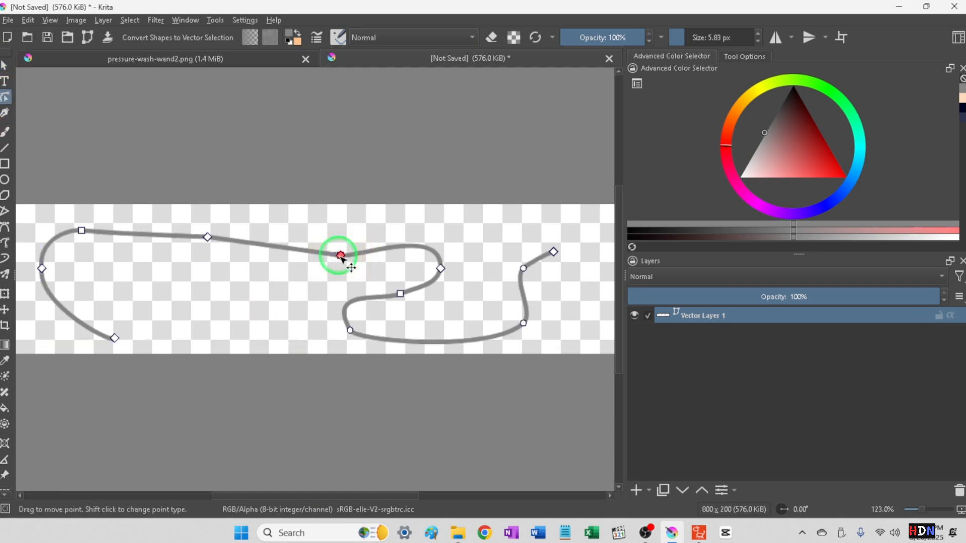
right_click(341, 256)
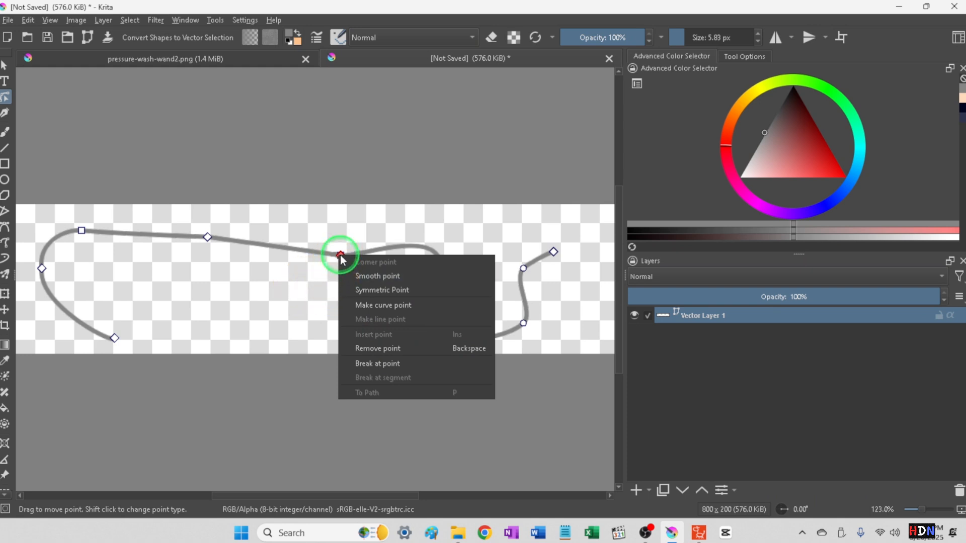
click(362, 186)
click(340, 255)
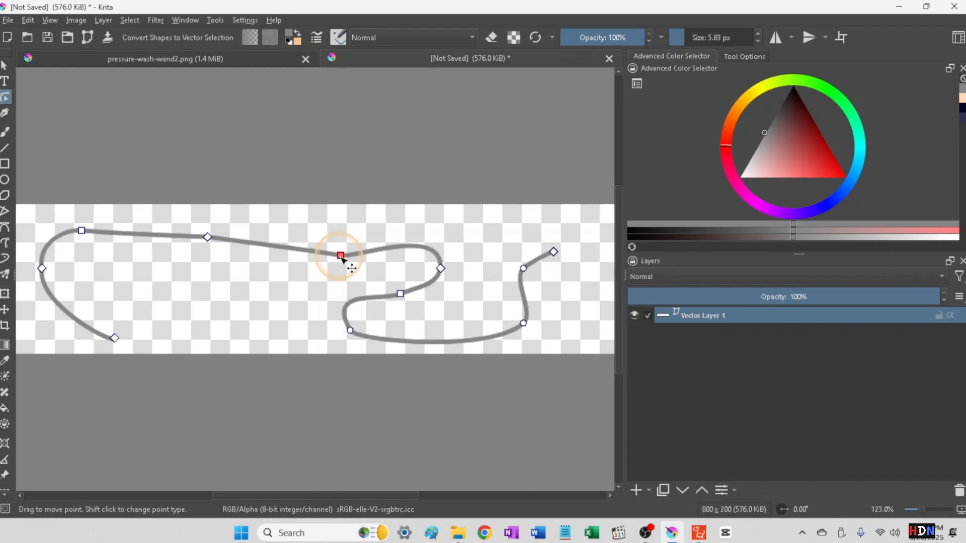
drag(341, 257, 355, 256)
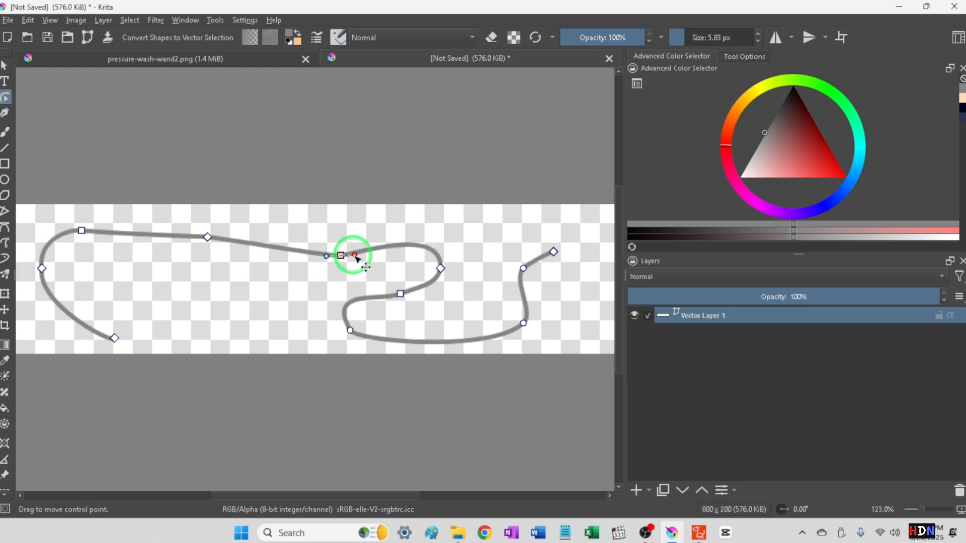
click(373, 165)
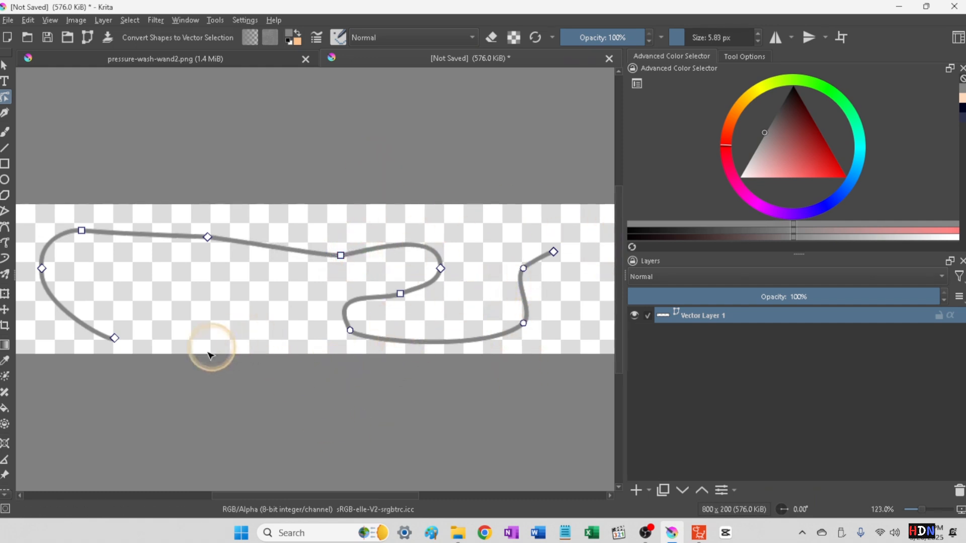
click(161, 405)
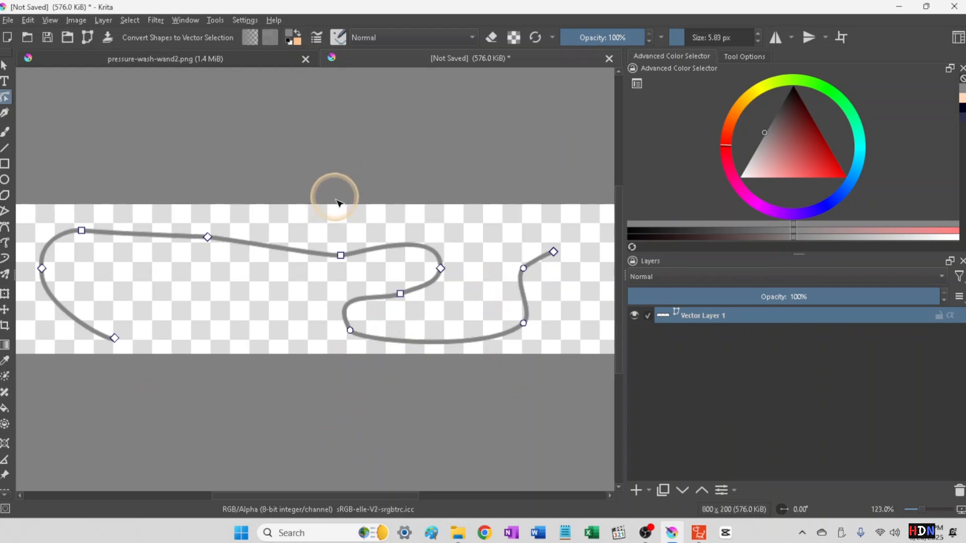
click(6, 67)
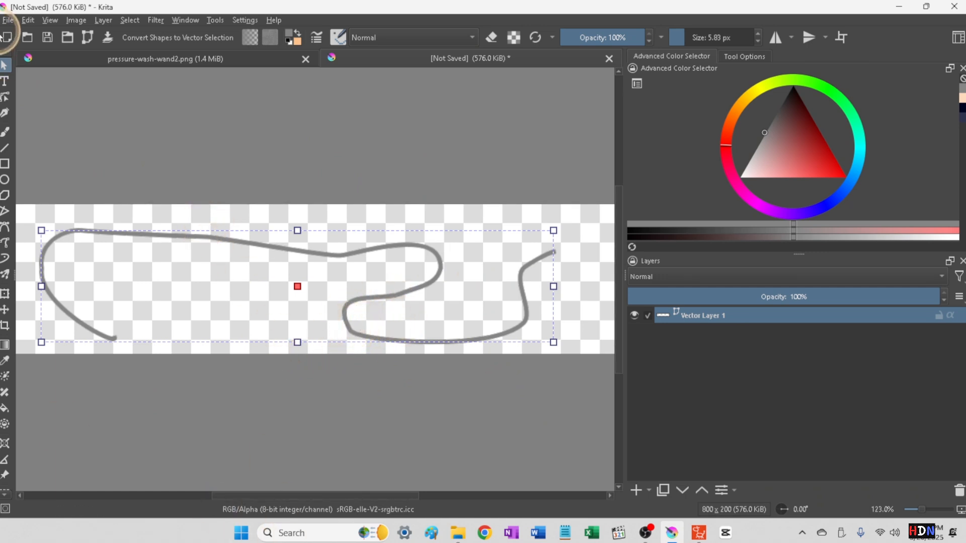
click(5, 97)
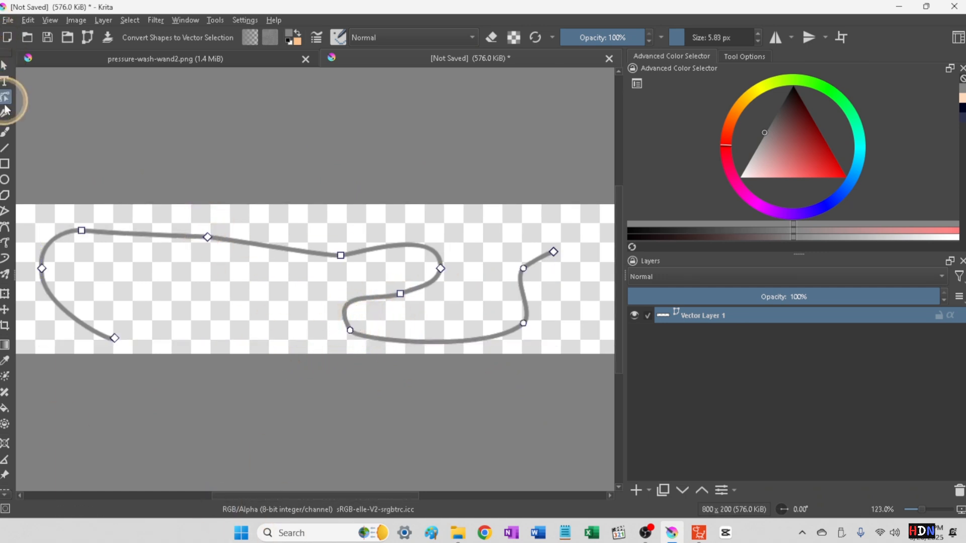
- Save the hose drawing as a Krita document named pw-hose in the john images folder
click(327, 347)
click(4, 83)
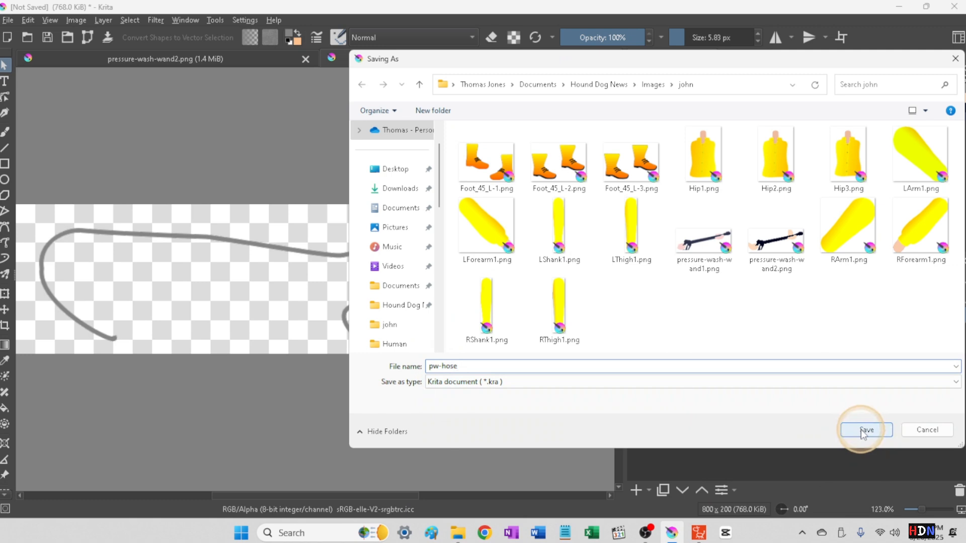
click(861, 430)
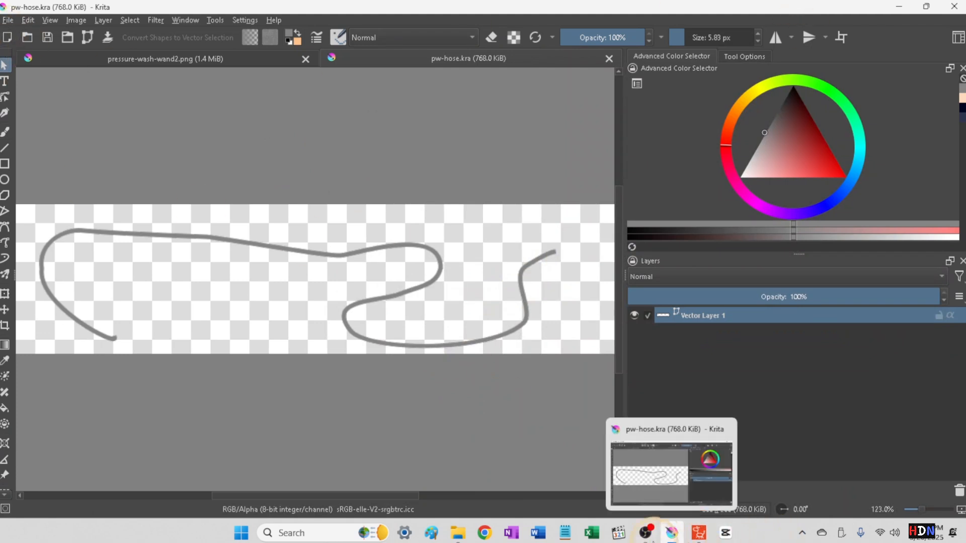
mouse_move(646, 537)
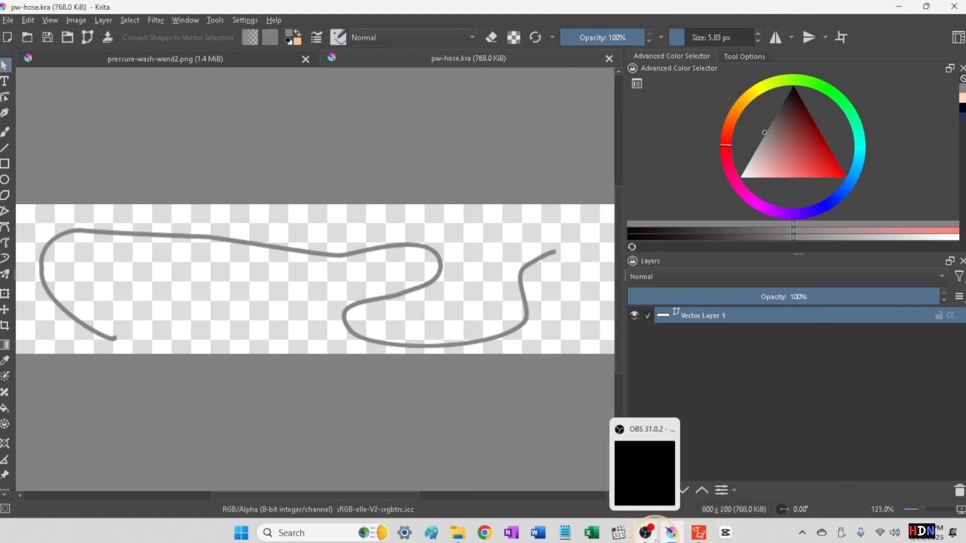
click(699, 533)
click(57, 20)
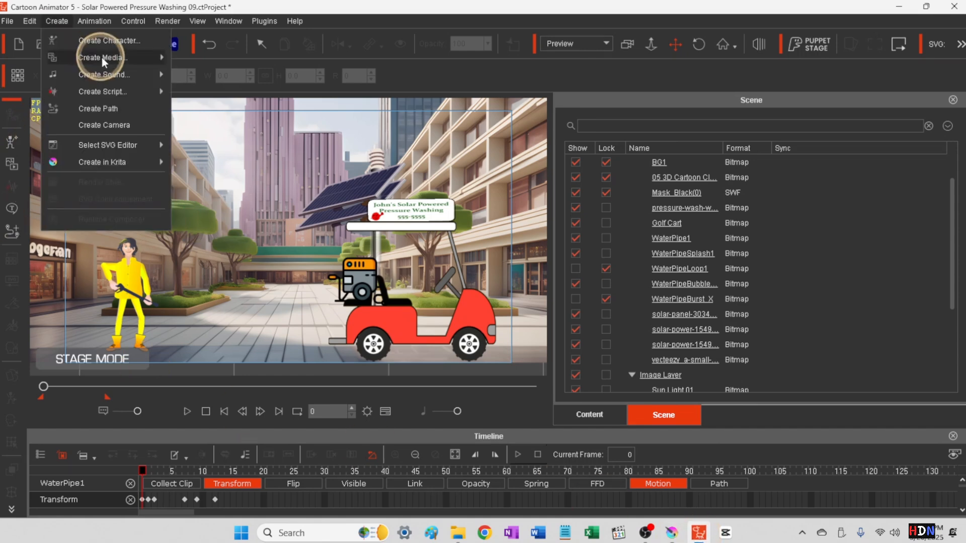
mouse_move(103, 57)
click(237, 57)
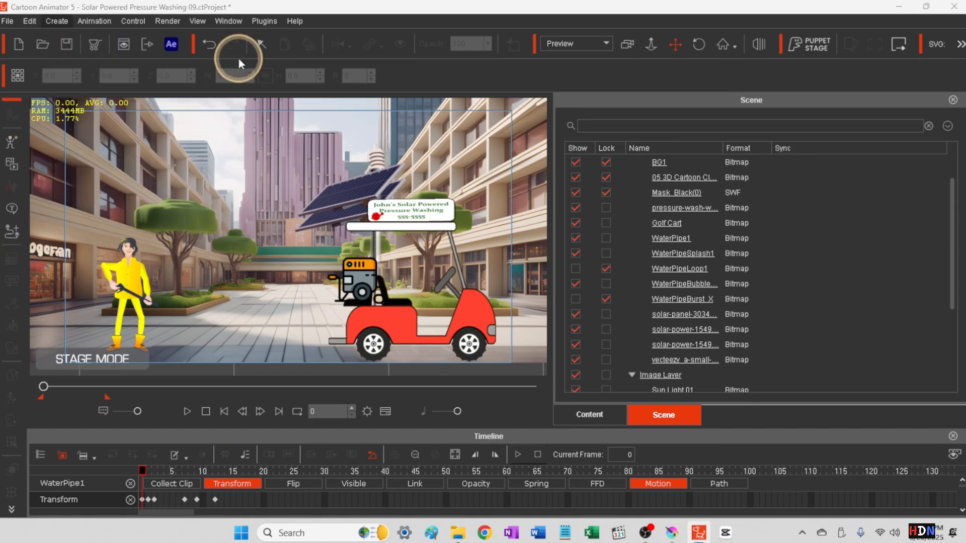
scroll(486, 221, down, 2)
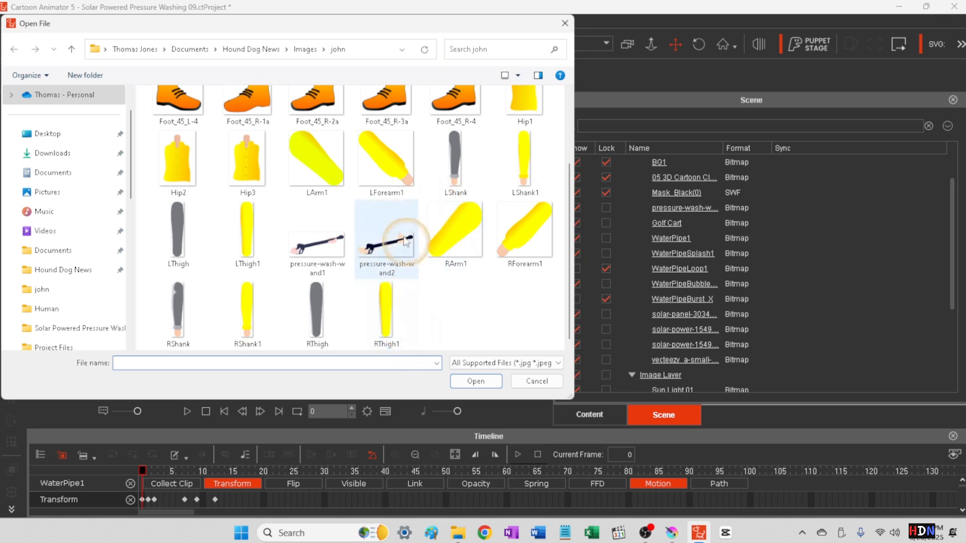
scroll(531, 308, up, 3)
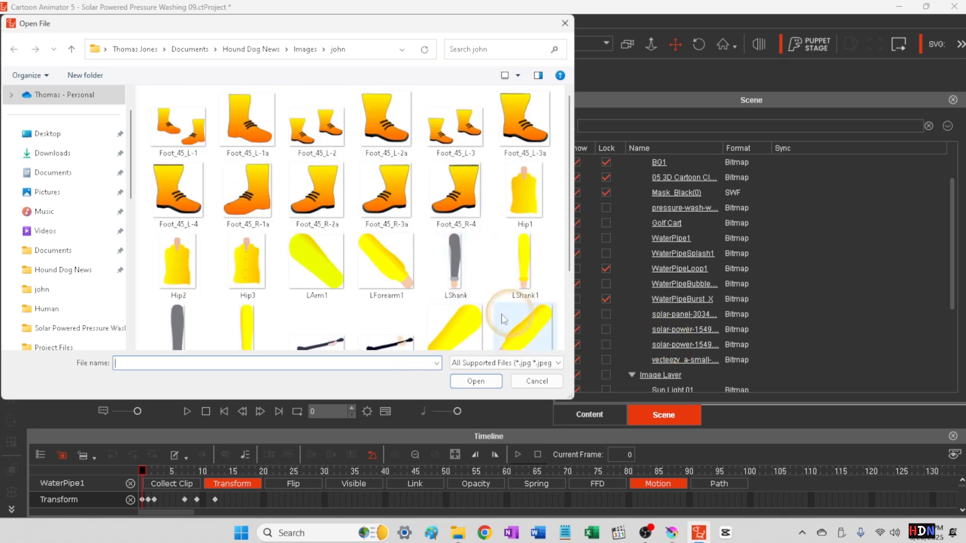
click(534, 382)
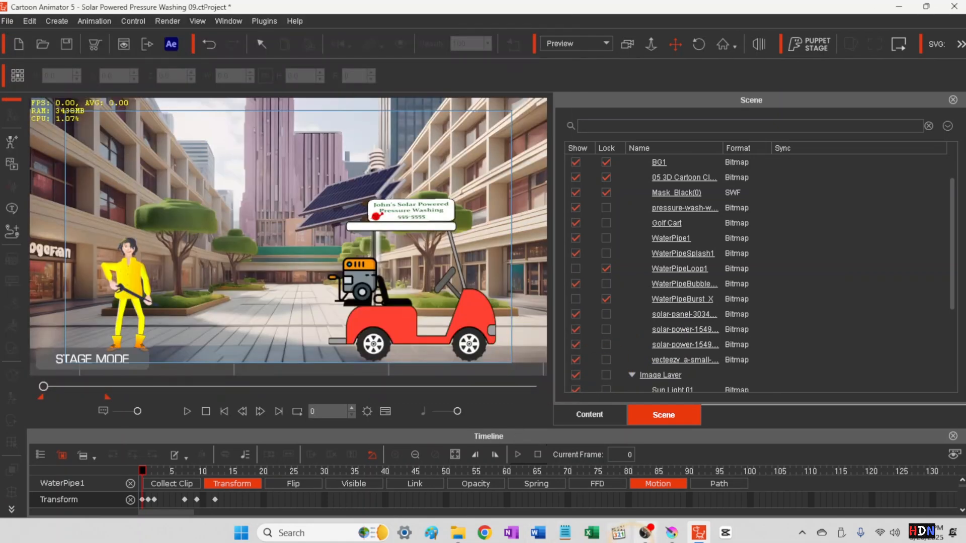
click(673, 535)
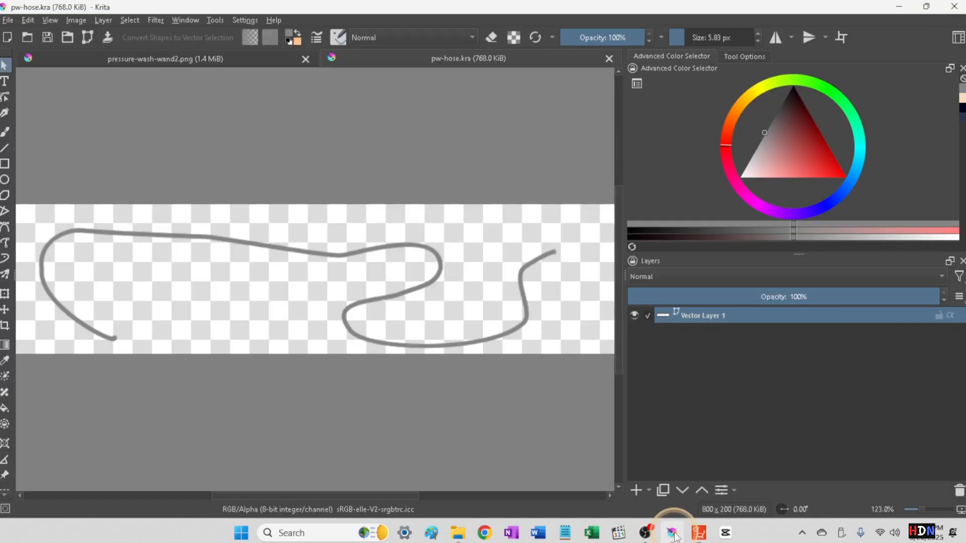
click(7, 20)
click(33, 89)
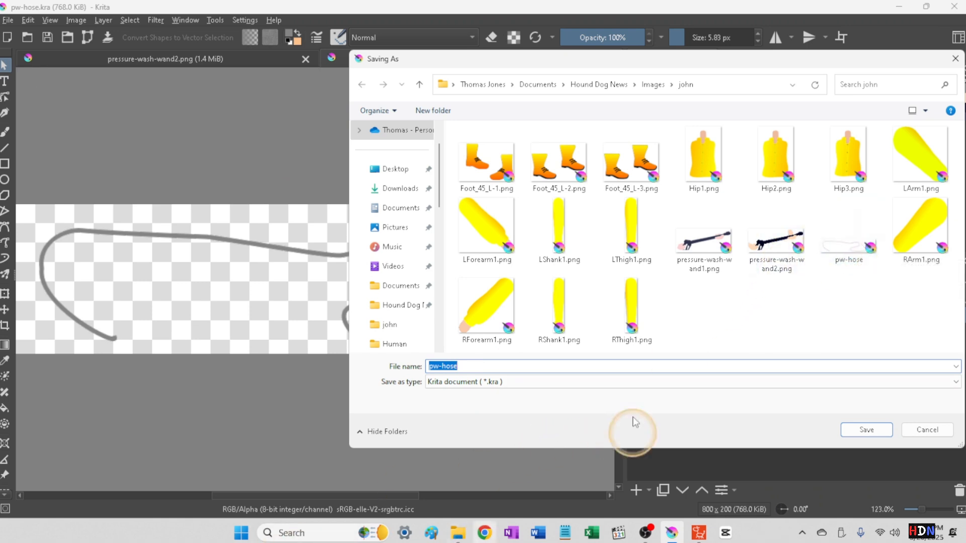
click(927, 429)
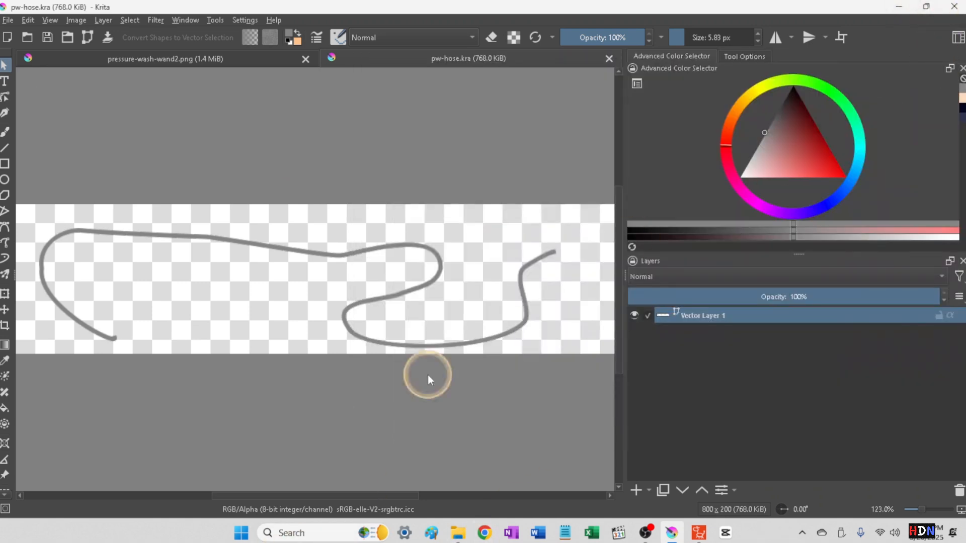
- Switch to Cartoon Animator and create a new prop from the pw-hose image in the john images folder
click(699, 532)
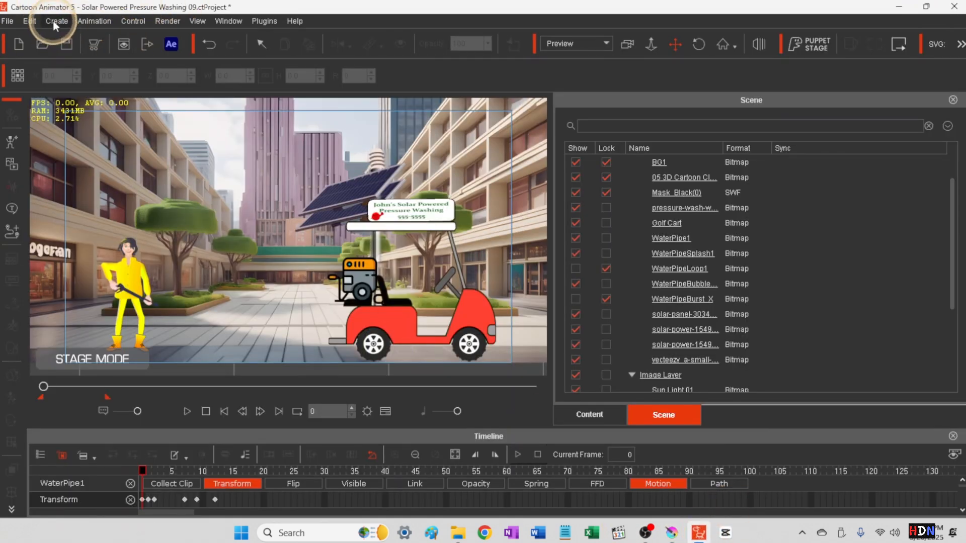
click(54, 23)
mouse_move(103, 58)
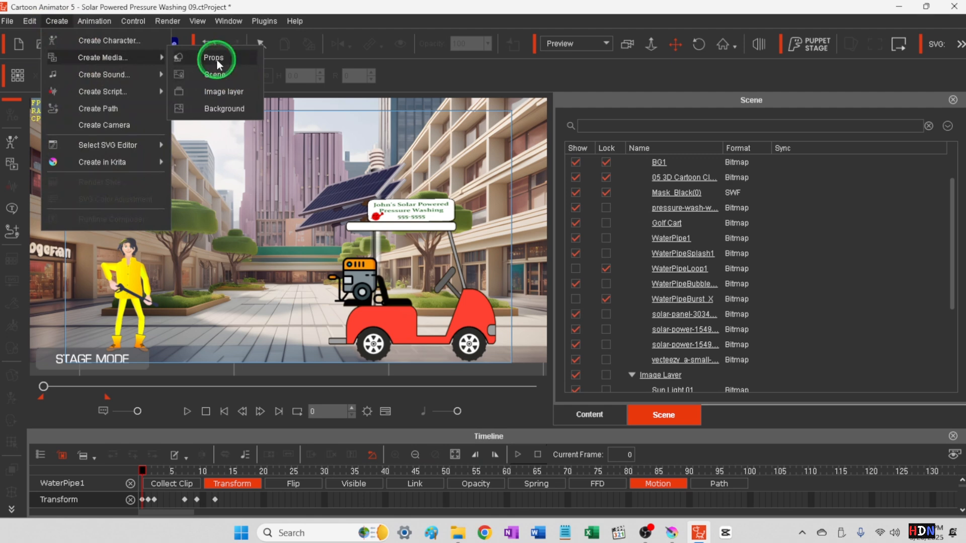
click(216, 60)
click(456, 315)
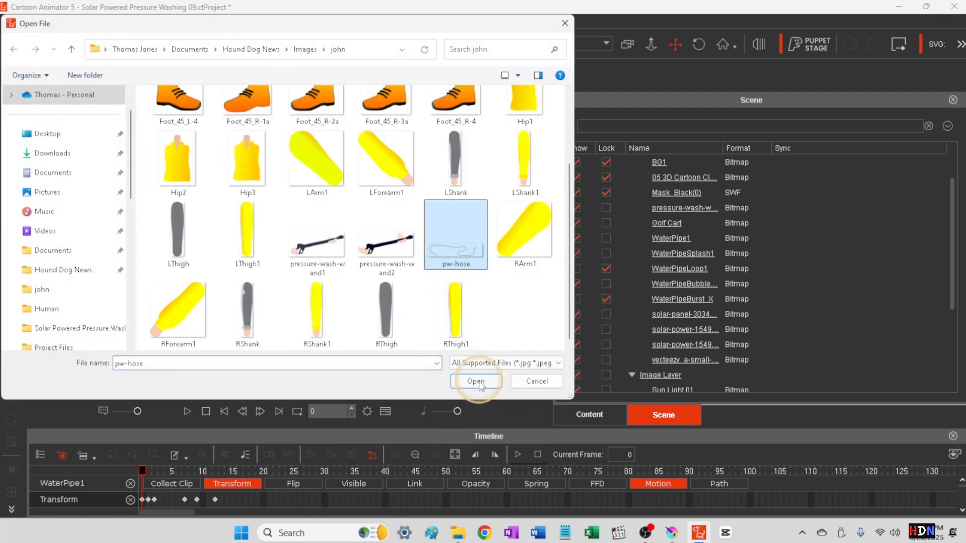
click(476, 381)
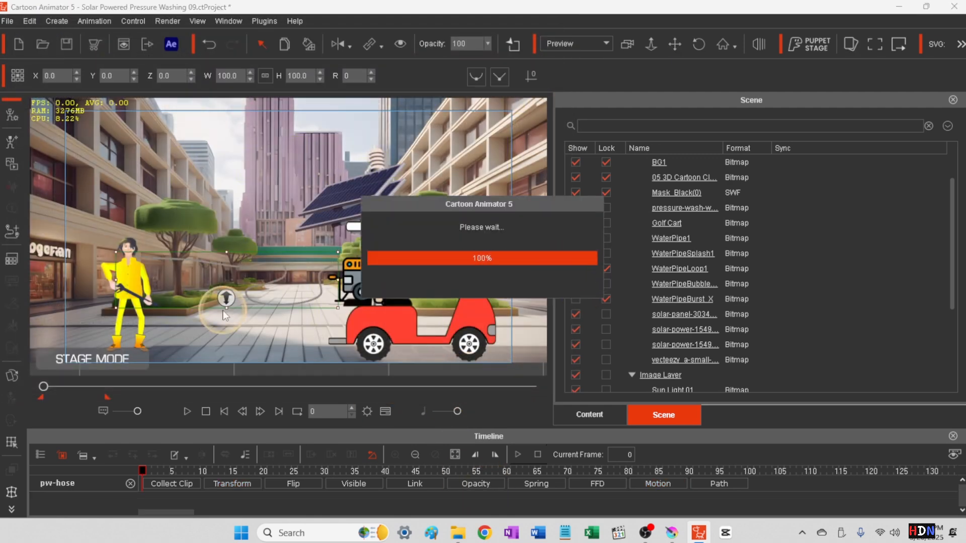
- Reduce the pw-hose prop's height scale to about 90.9 and move it down around the character to about X -34.2, Y -26.0
click(286, 284)
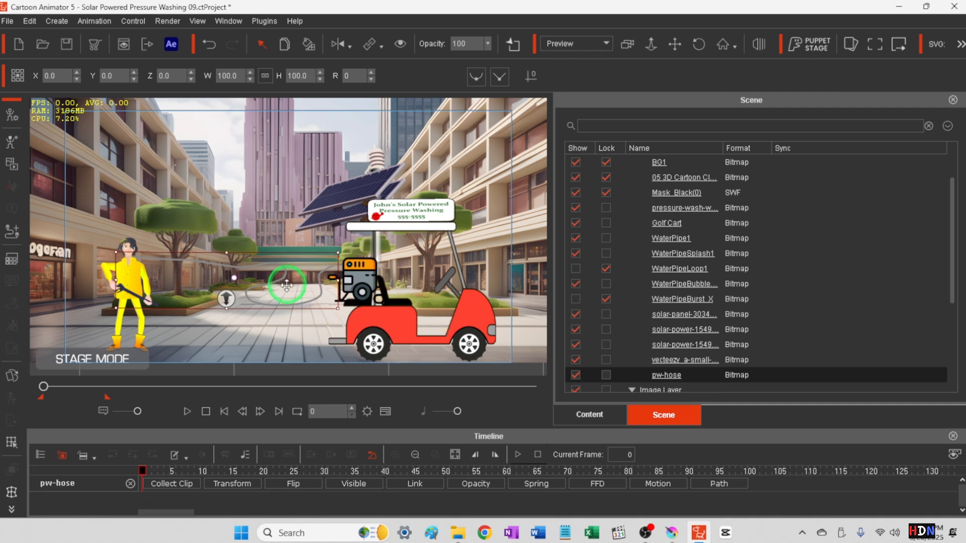
drag(286, 284, 280, 293)
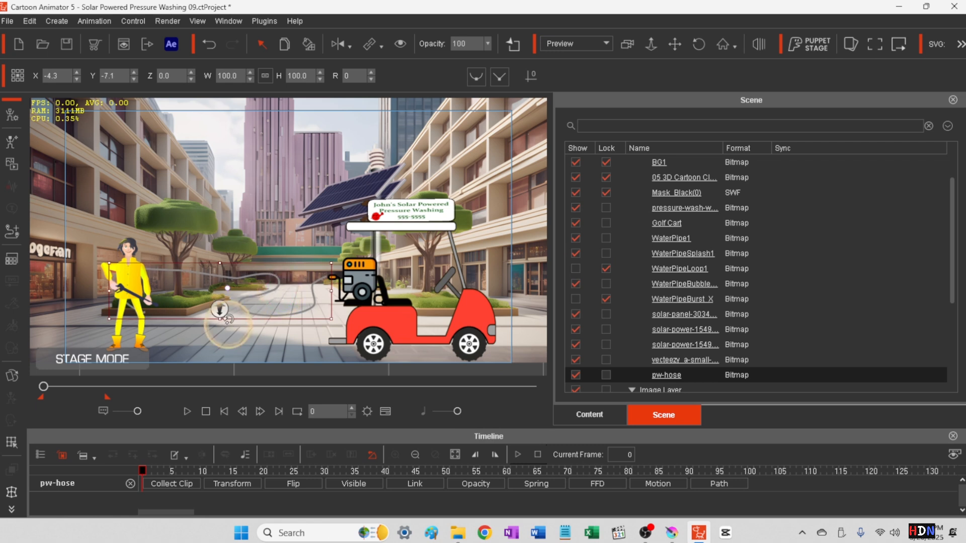
mouse_move(219, 321)
mouse_down()
mouse_move(219, 342)
mouse_move(216, 301)
mouse_move(219, 315)
mouse_up()
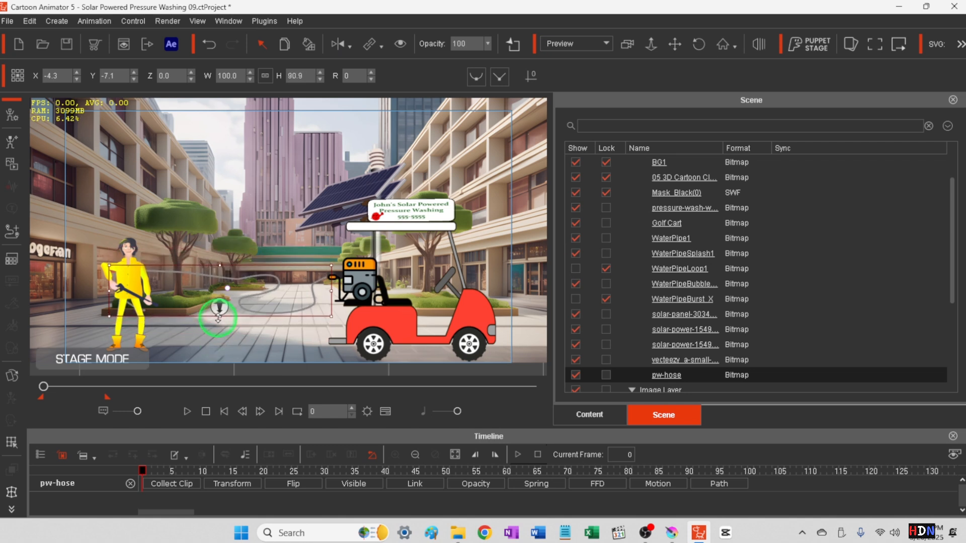
drag(270, 294, 224, 324)
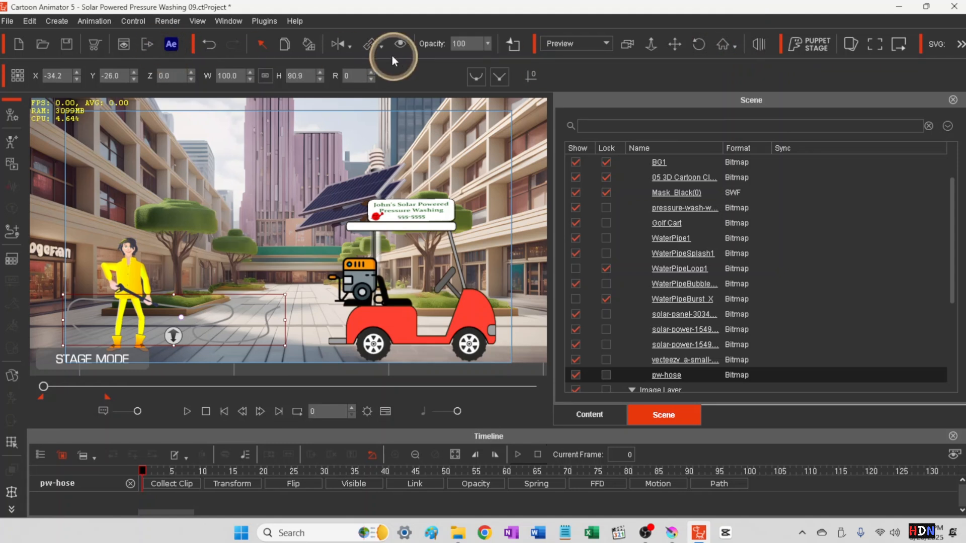
- Flip the pw-hose prop vertically and reposition it toward the golf cart at about X -22.4, Y -24.8
click(348, 49)
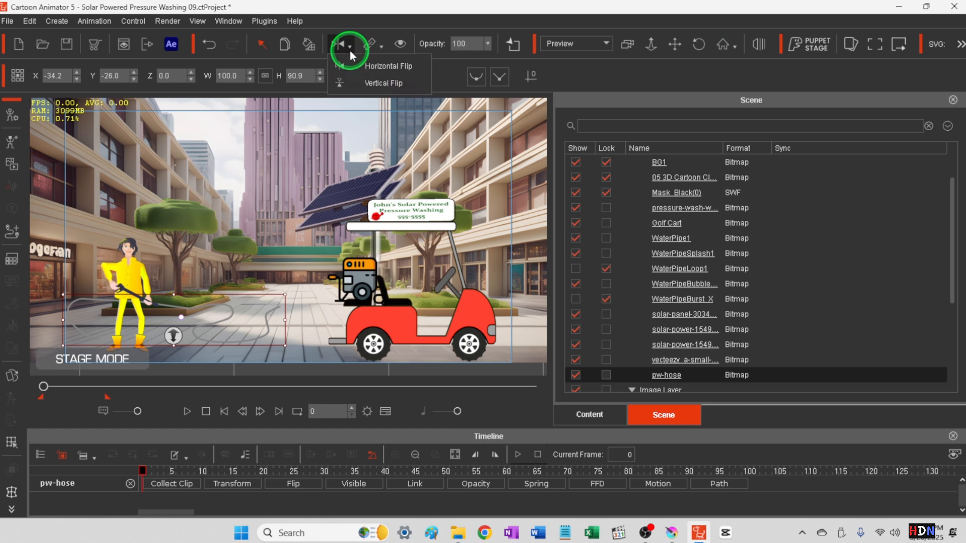
click(353, 81)
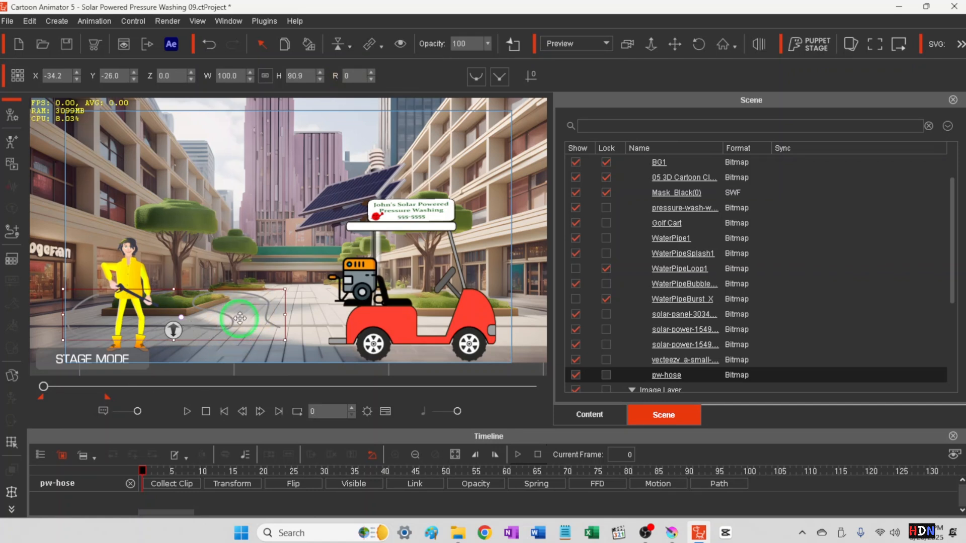
mouse_move(241, 317)
mouse_down()
mouse_move(258, 299)
mouse_move(222, 302)
mouse_move(217, 324)
mouse_move(257, 315)
mouse_up()
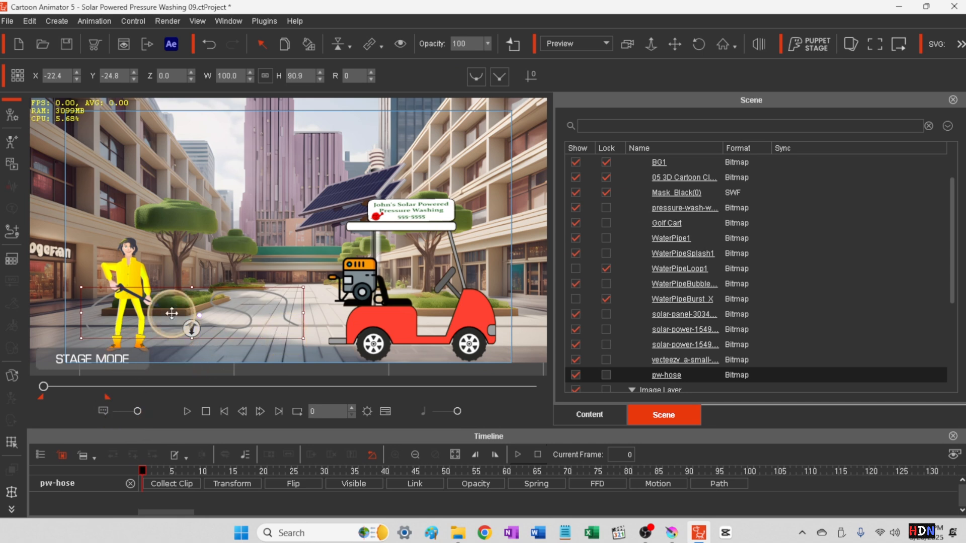
- Examine the hose's placement on the pavement between the worker with the wand and the golf cart up close
click(677, 46)
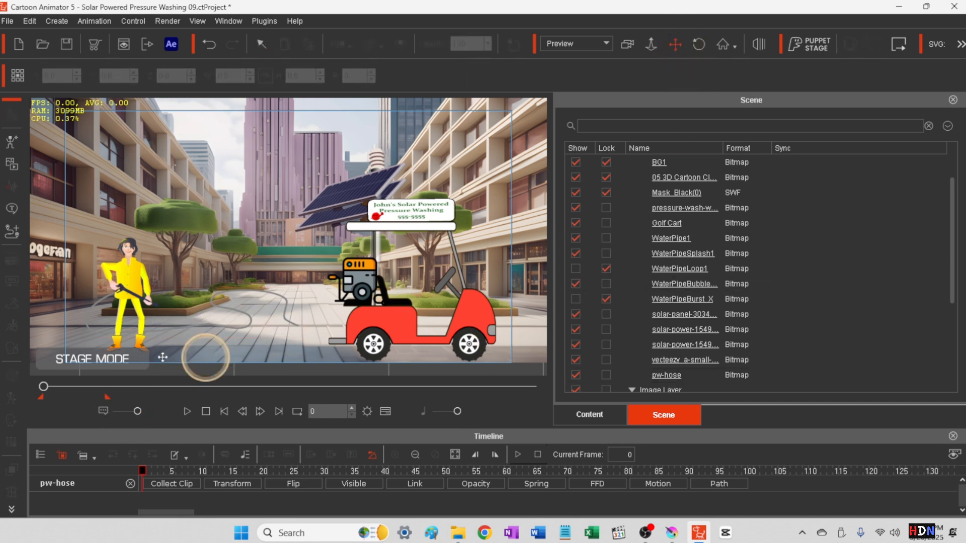
scroll(132, 308, up, 2)
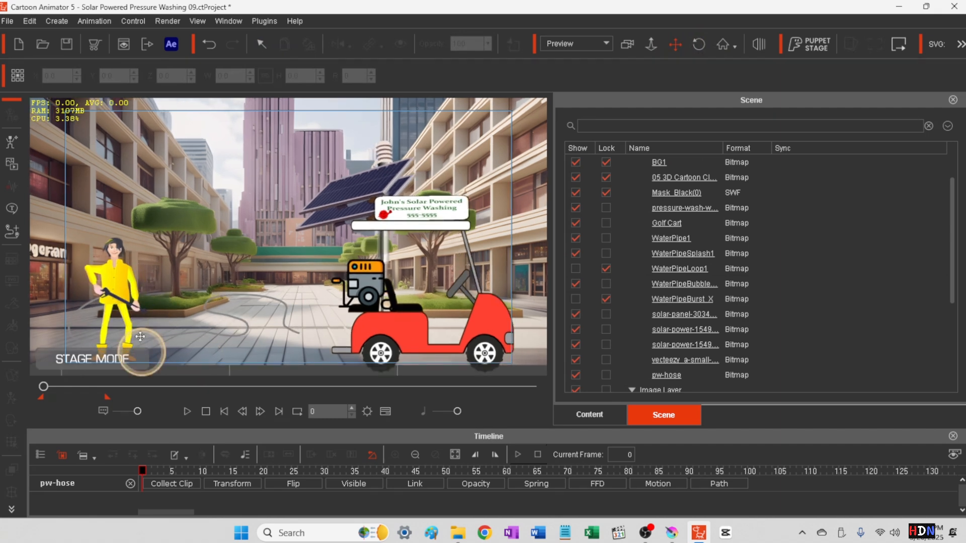
scroll(141, 339, up, 1)
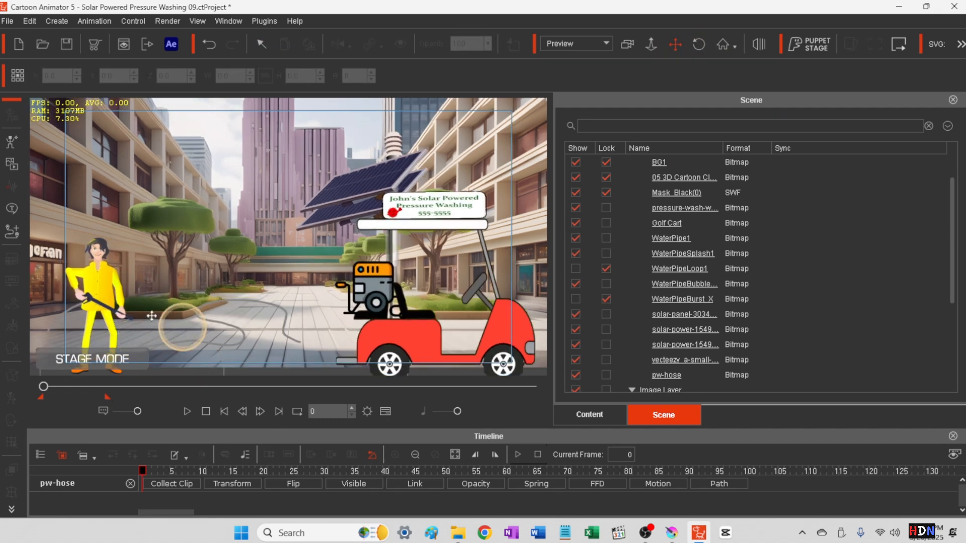
drag(150, 309, 191, 313)
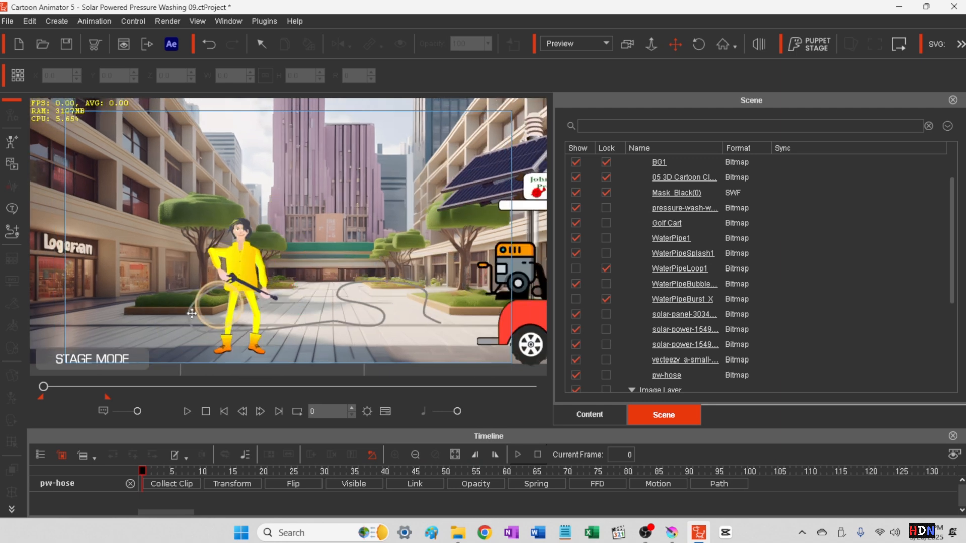
scroll(220, 300, down, 1)
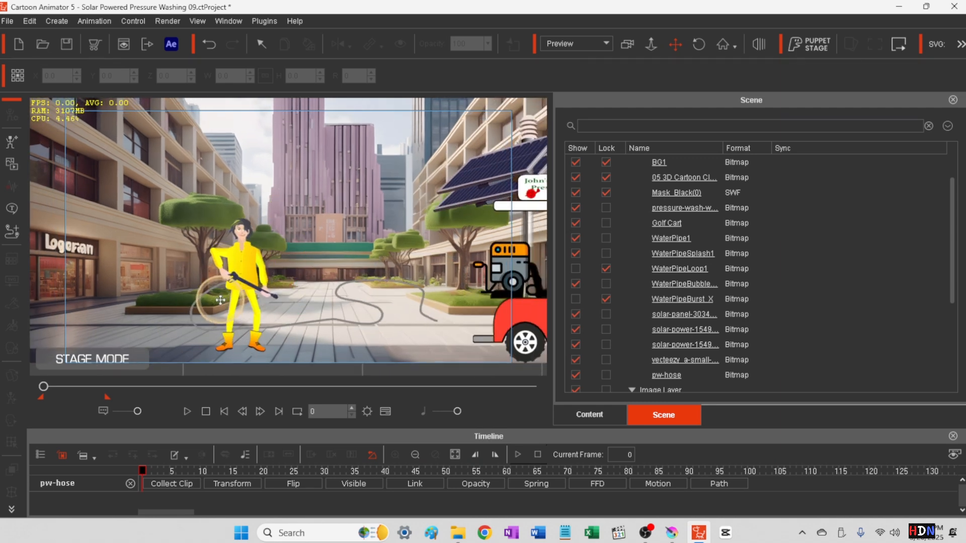
scroll(220, 300, up, 3)
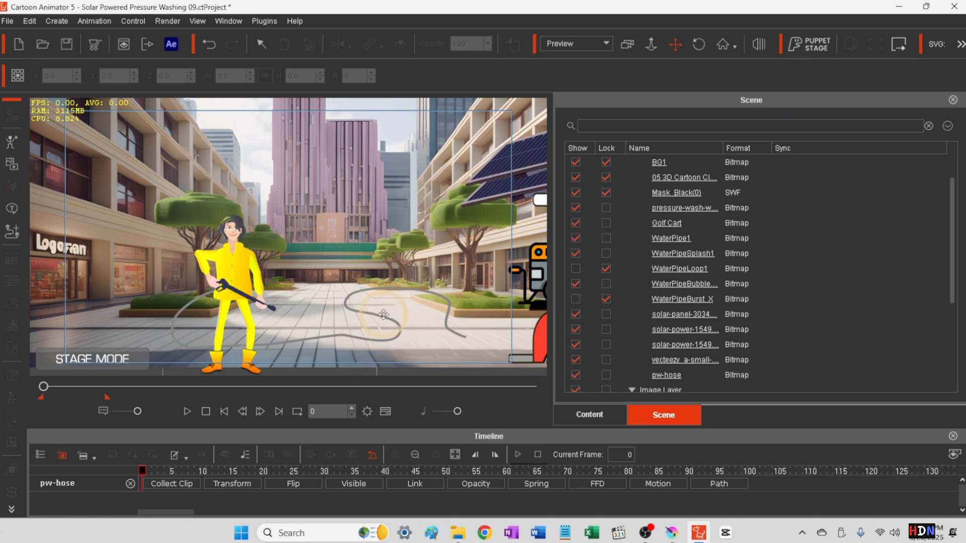
scroll(322, 290, down, 1)
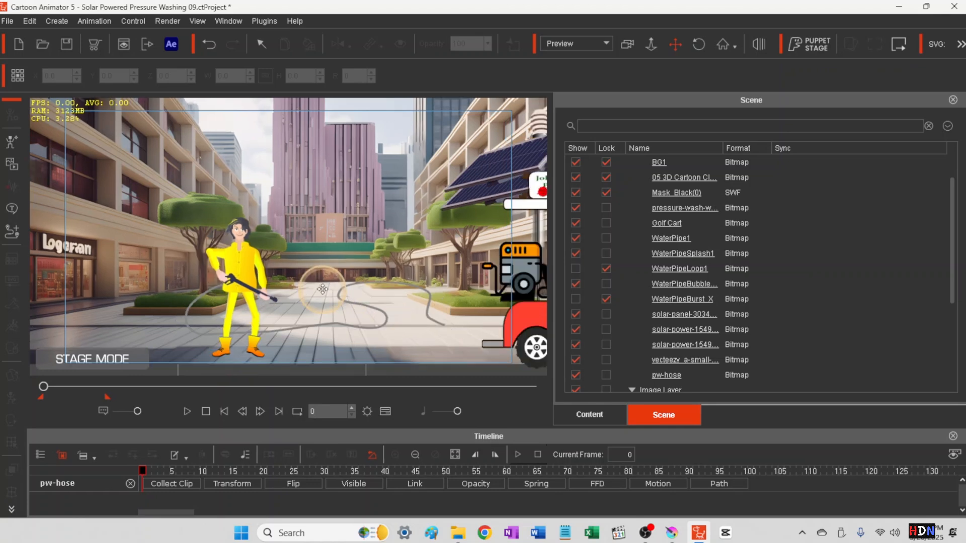
scroll(322, 289, down, 1)
scroll(315, 294, up, 1)
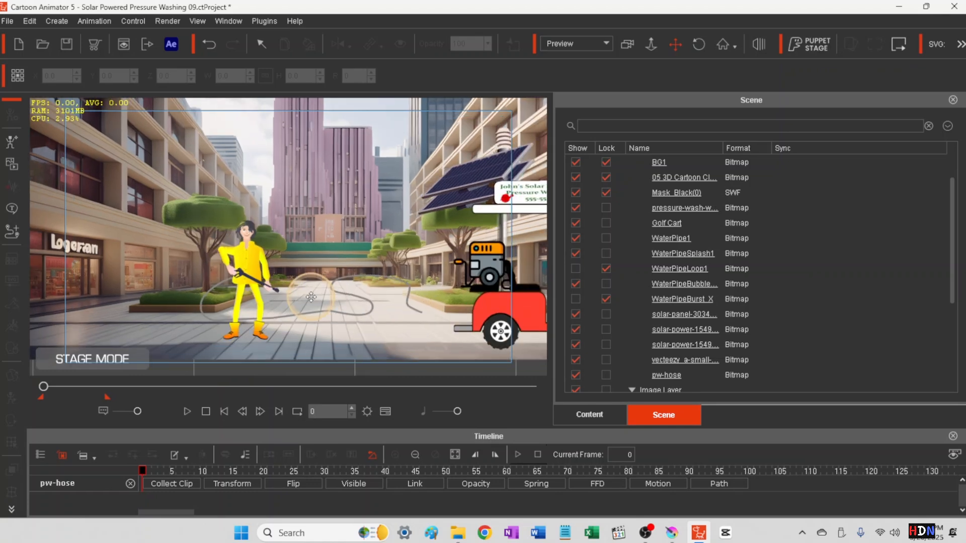
scroll(311, 297, up, 1)
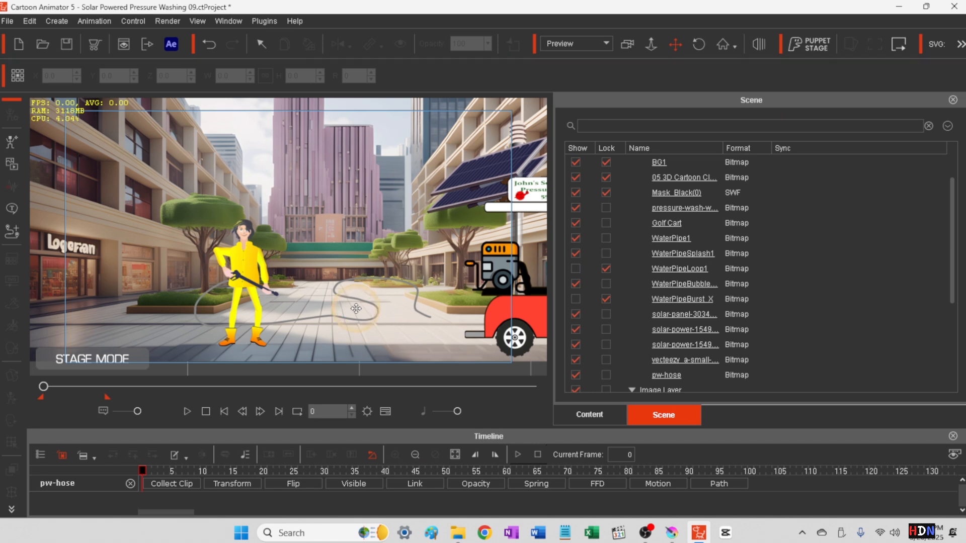
- Scale the pw-hose prop down to about 83.5 in width and 75.9 in height
scroll(677, 255, down, 3)
scroll(675, 252, up, 1)
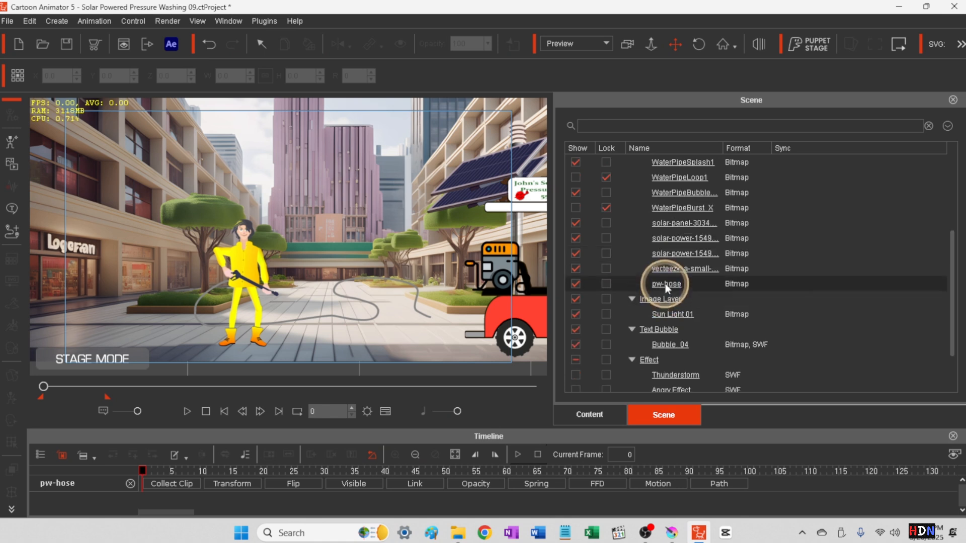
click(665, 284)
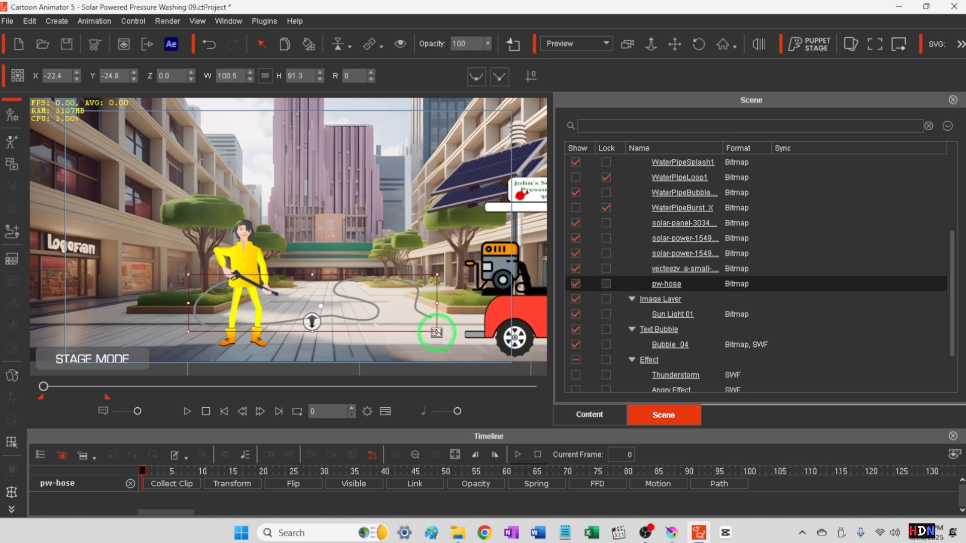
drag(436, 333, 416, 338)
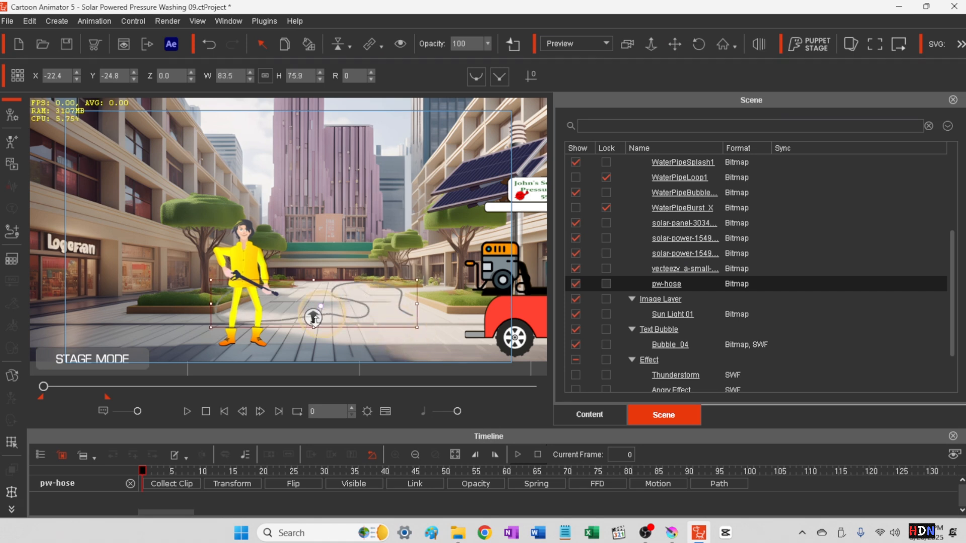
- Reposition the pw-hose prop on the pavement toward the golf cart at about X -15.5, Y -27.9, with its depth at Z 15.0
mouse_move(313, 316)
mouse_down()
mouse_move(296, 309)
mouse_move(282, 332)
mouse_move(311, 317)
mouse_move(314, 289)
mouse_move(294, 283)
mouse_move(291, 297)
mouse_move(304, 305)
mouse_move(354, 307)
mouse_move(311, 305)
mouse_up()
key(Page_Down)
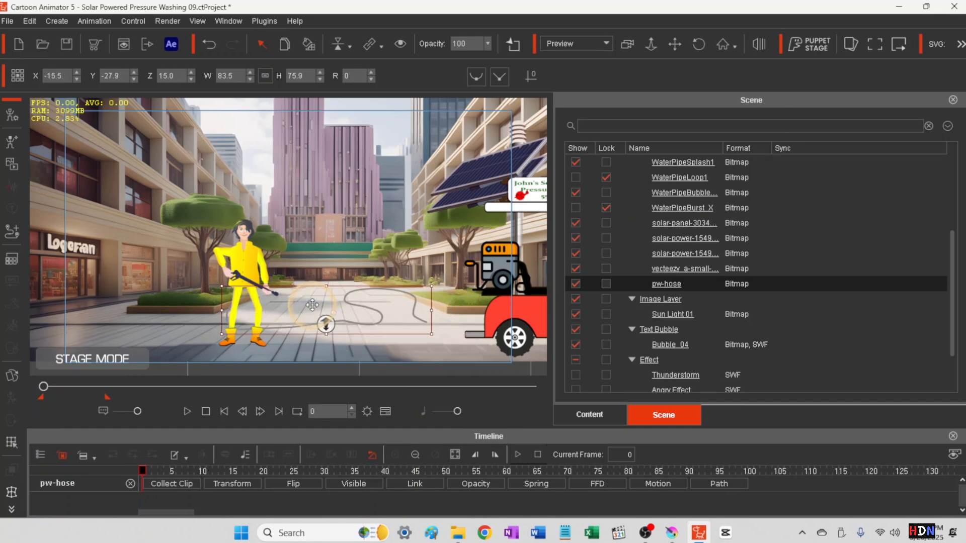
drag(291, 306, 288, 296)
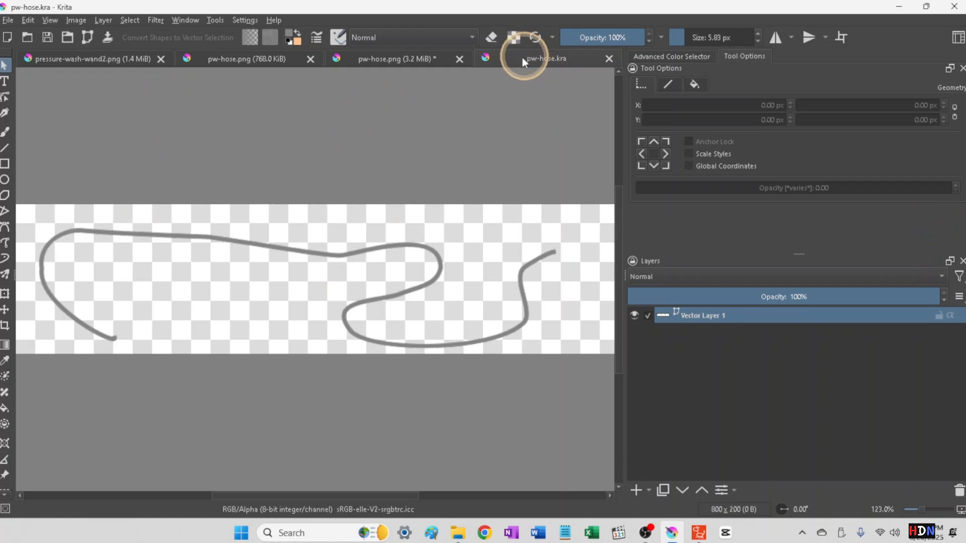
click(324, 258)
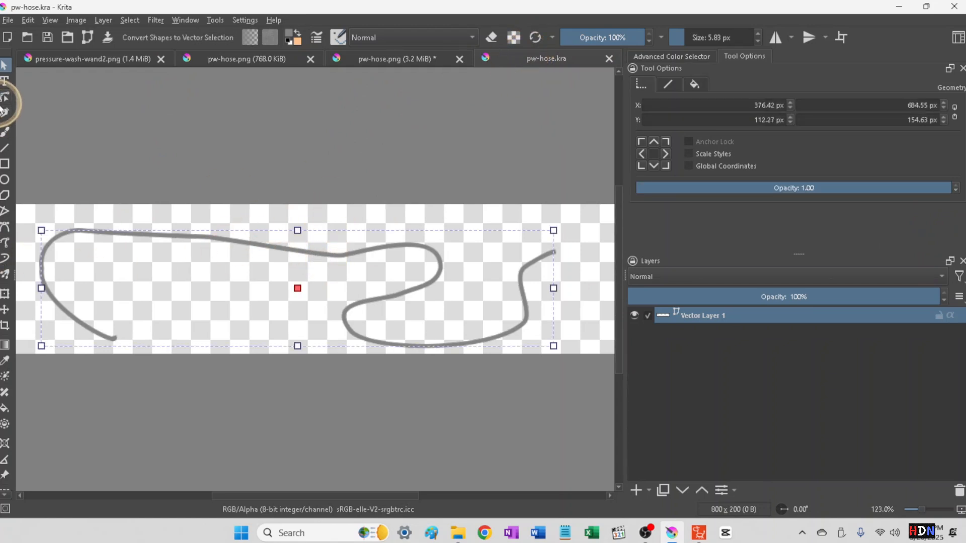
click(5, 97)
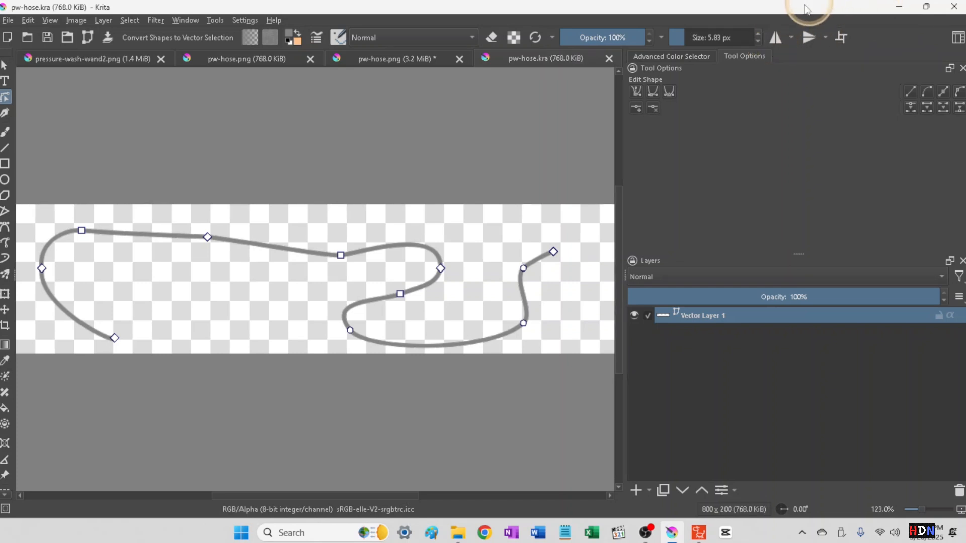
click(775, 38)
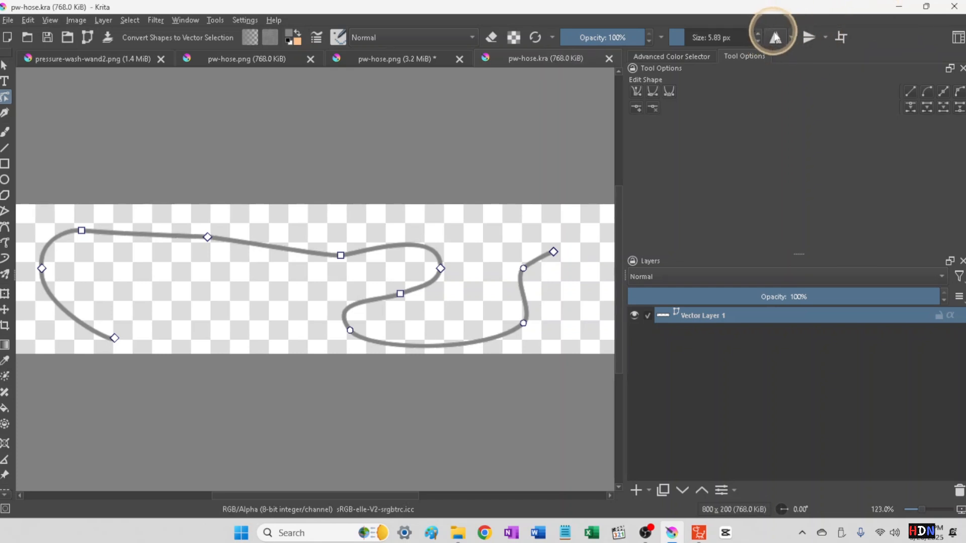
click(825, 37)
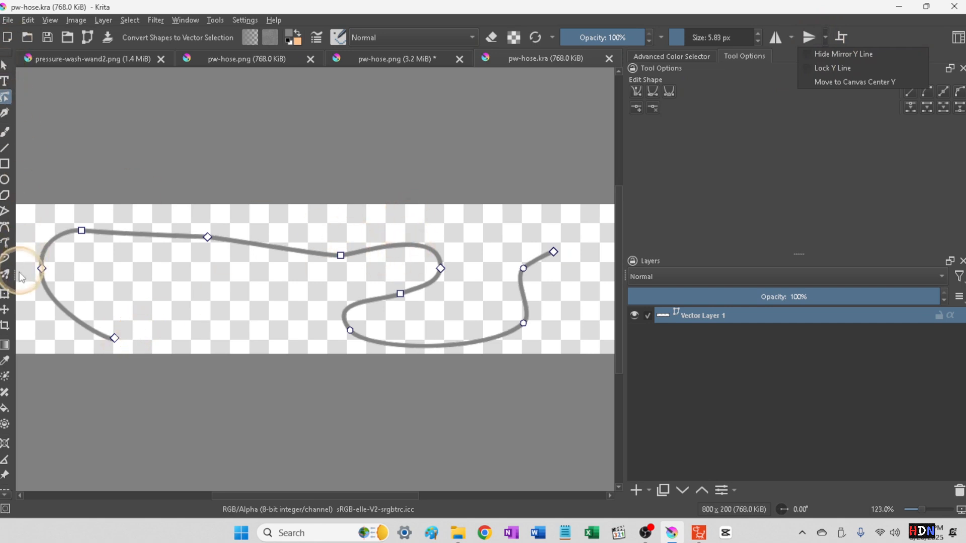
- Mirror the hose path in pw-hose.kra vertically with the Transform tool
click(5, 296)
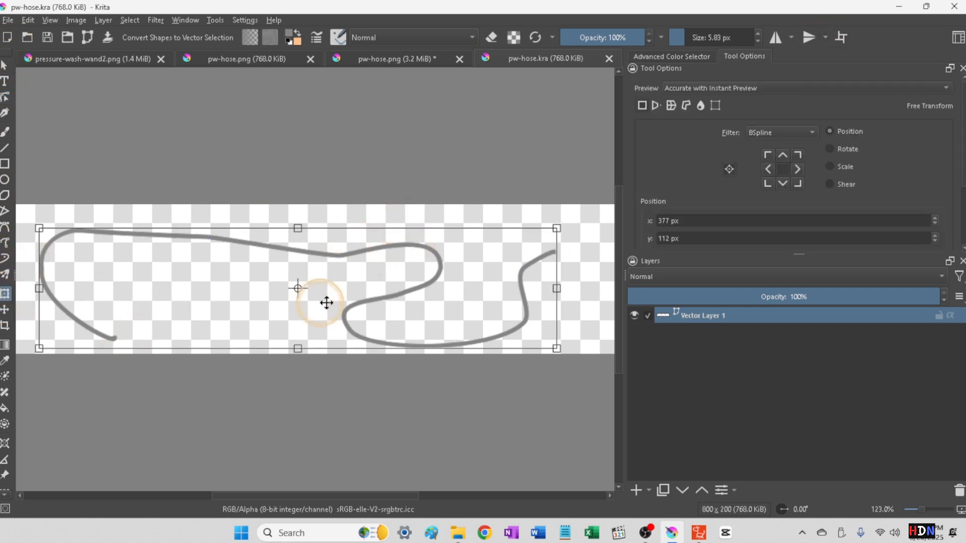
right_click(364, 305)
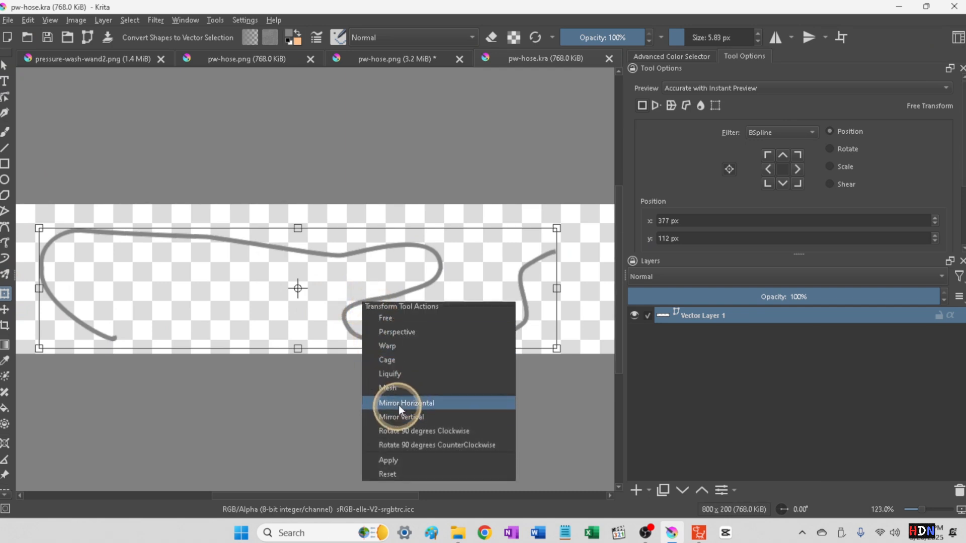
click(403, 418)
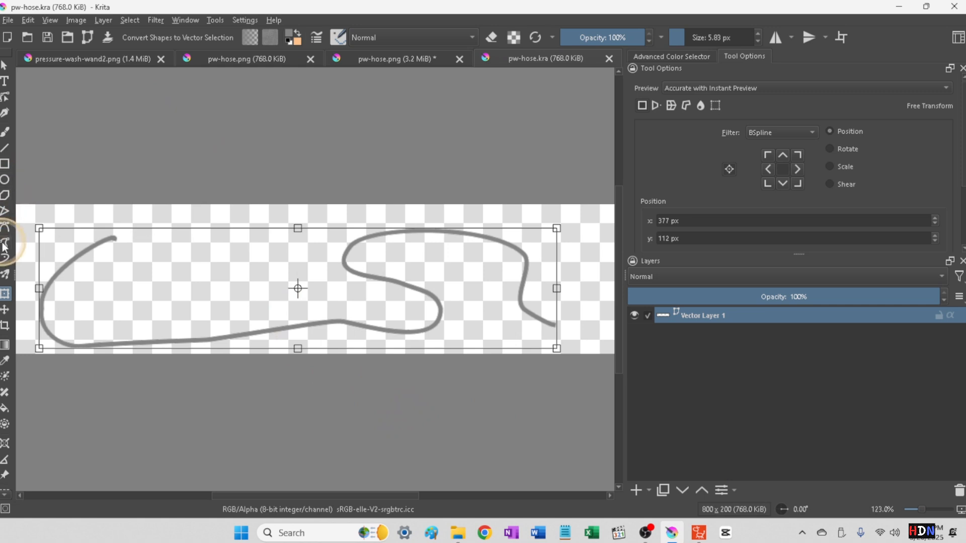
- Add a point to the hose's upper curve, shift it toward the downward bend, and lower the bend's two points to reshape the hose end
click(4, 99)
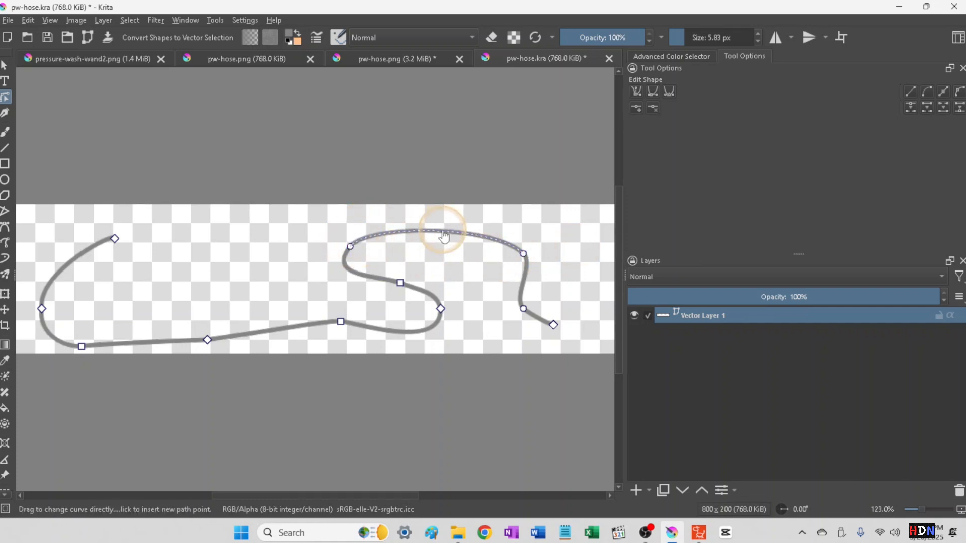
click(434, 235)
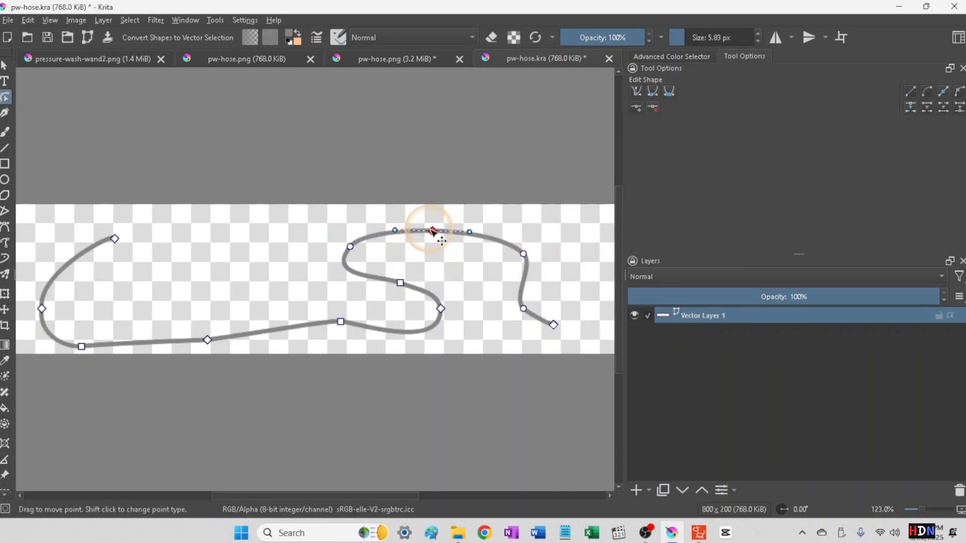
drag(433, 232, 523, 272)
drag(523, 309, 529, 340)
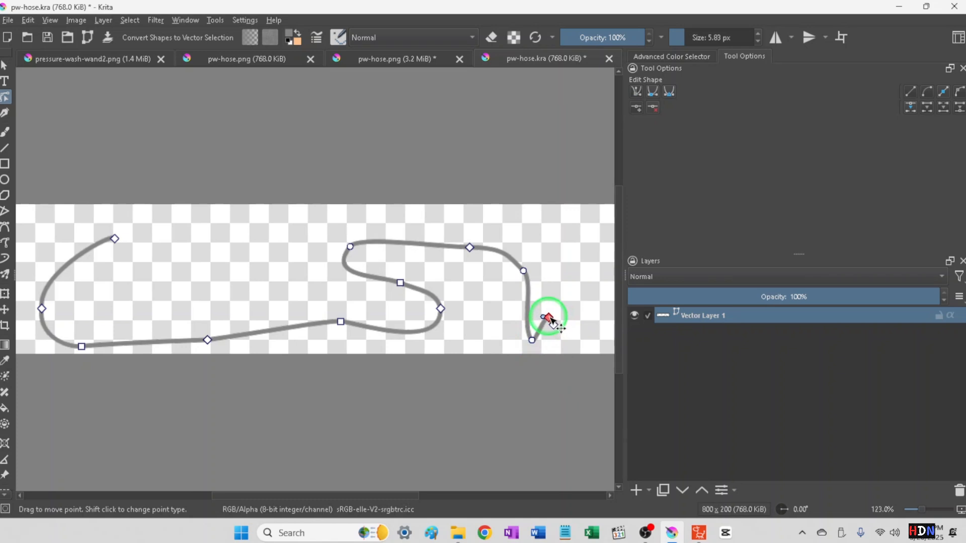
- Insert a path point in the hose's short end segment and raise the last two points into an upward hook
click(548, 318)
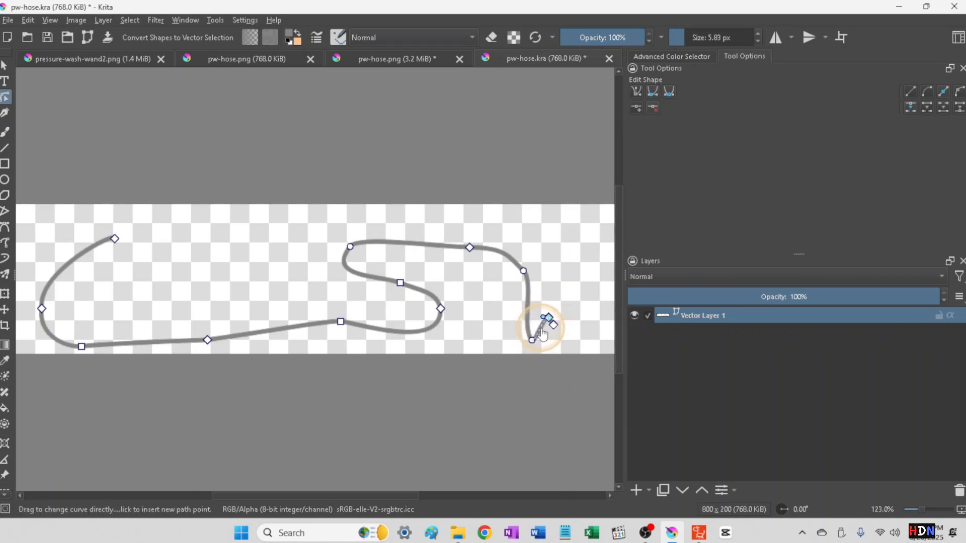
double_click(541, 329)
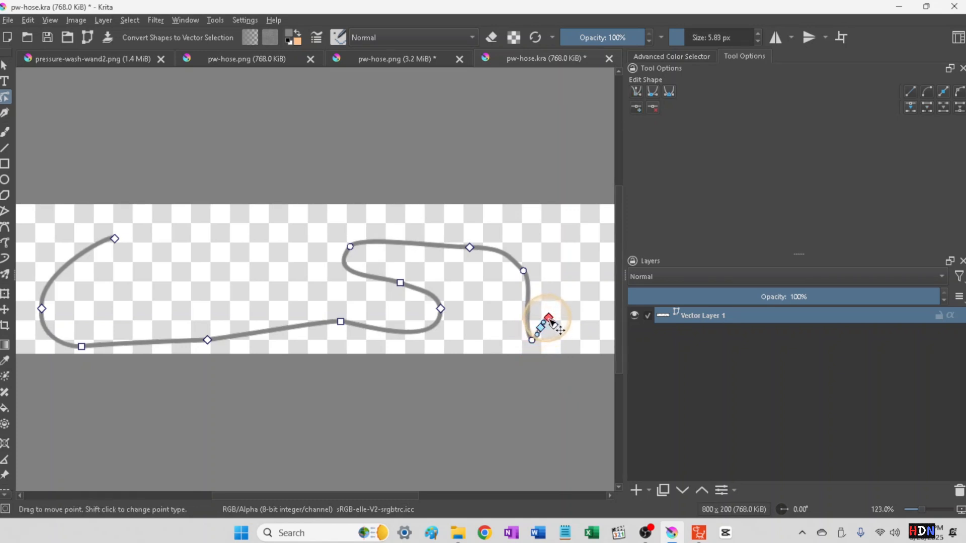
drag(550, 300, 551, 282)
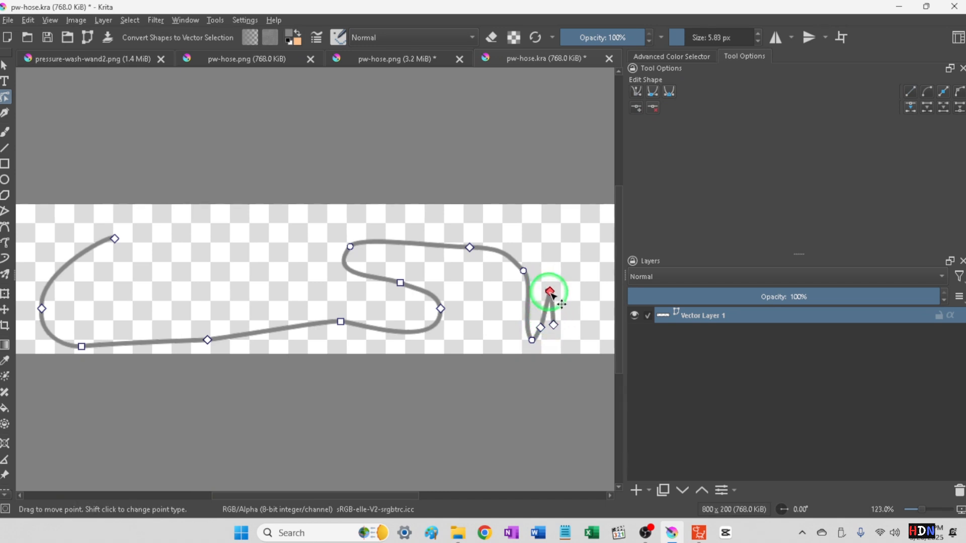
drag(553, 325, 564, 294)
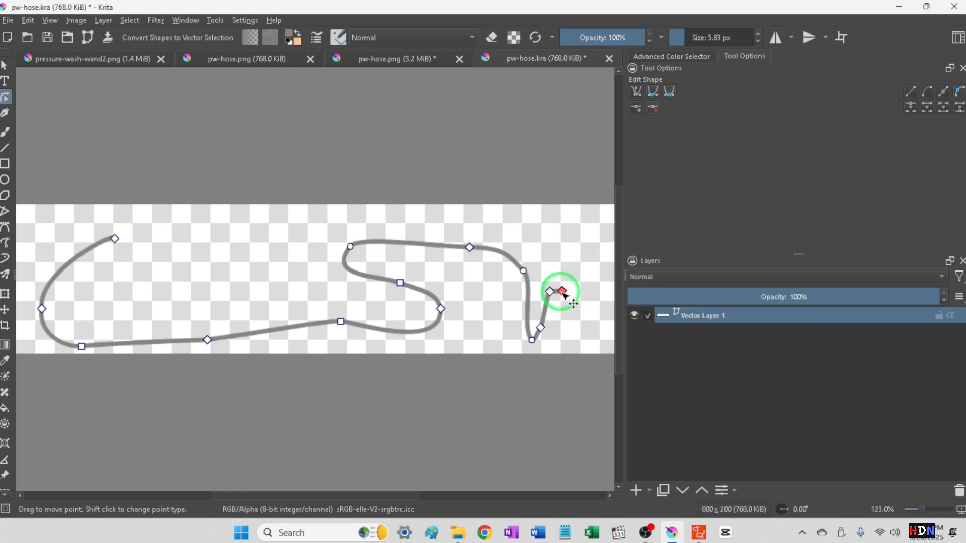
- Adjust the points around the low bend near the hose's hooked end and save the pw-hose.kra document
click(540, 328)
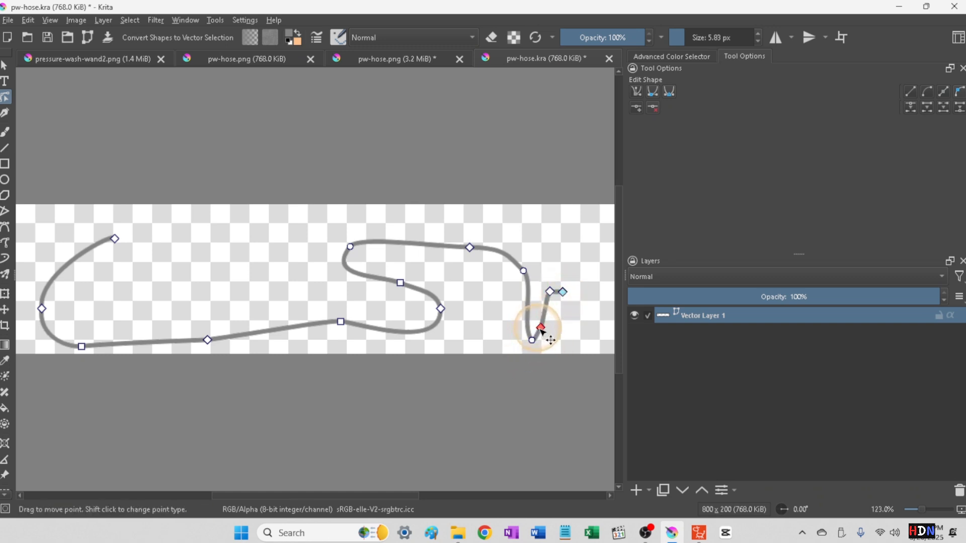
drag(542, 330, 533, 339)
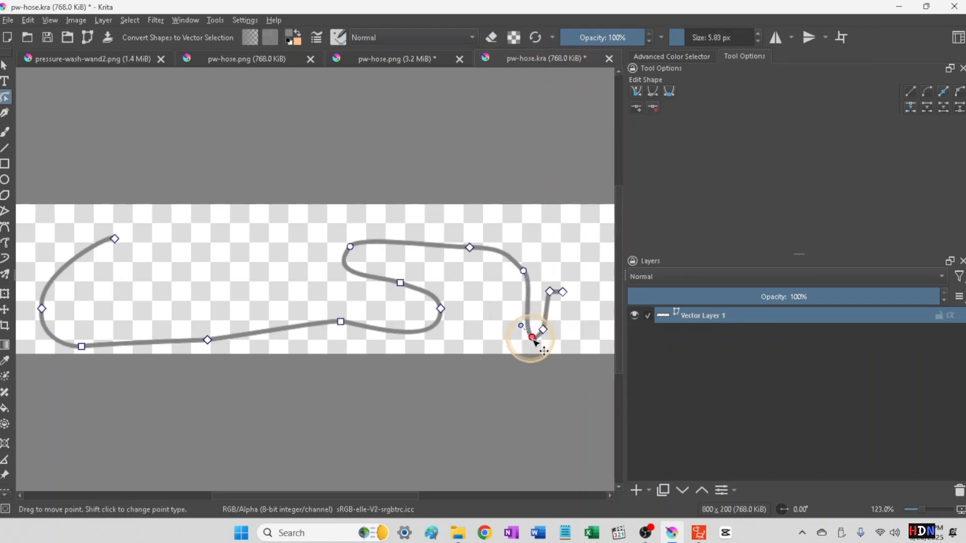
mouse_move(533, 338)
mouse_down()
mouse_move(544, 344)
mouse_move(536, 339)
mouse_up()
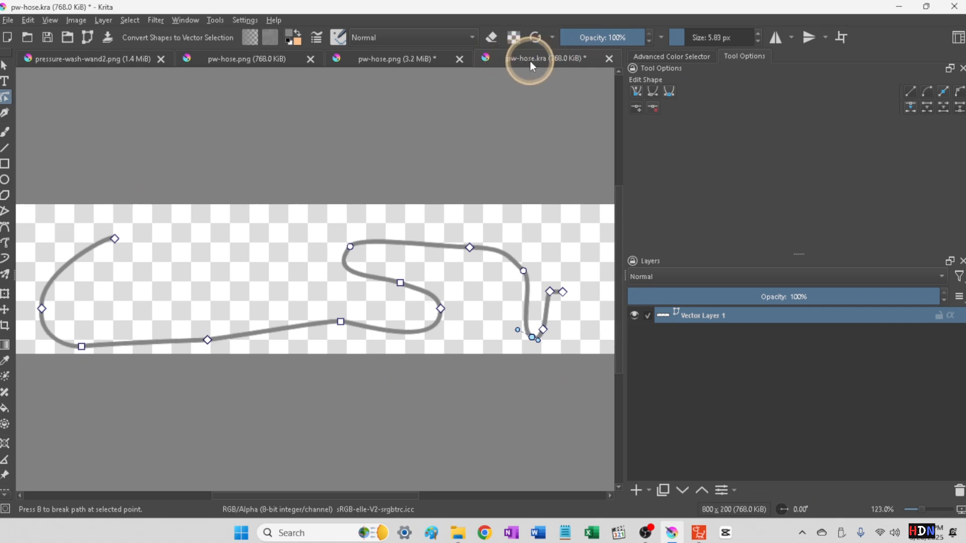
click(7, 20)
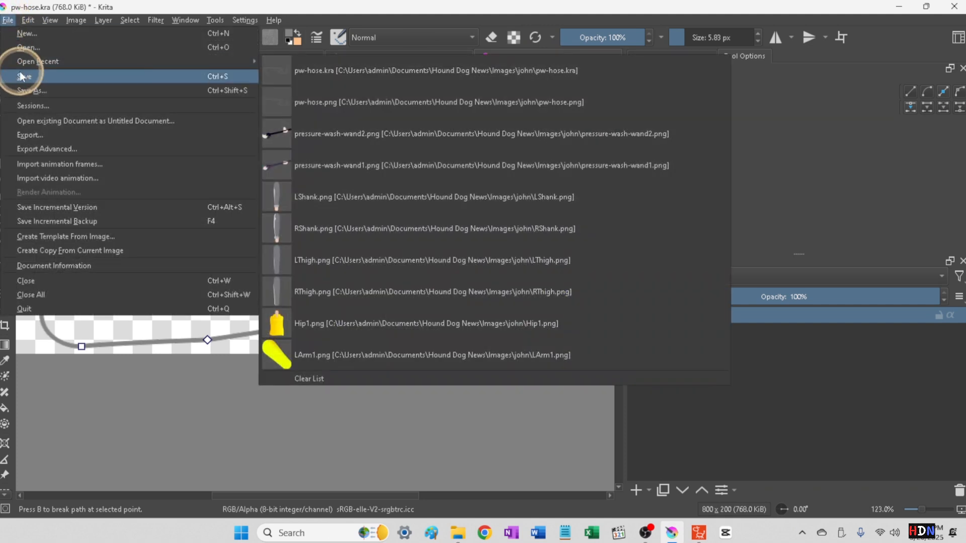
click(21, 79)
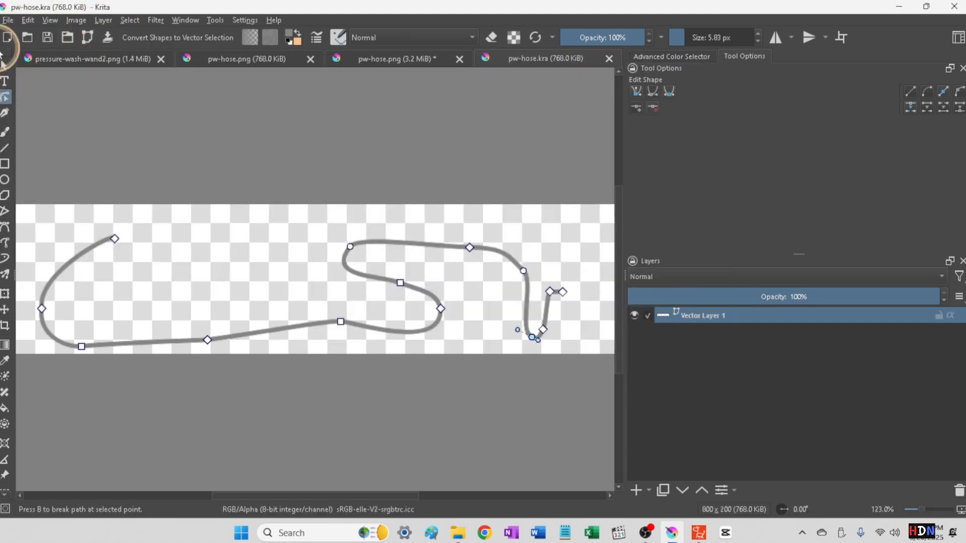
- Save the hose drawing as a PNG image named pw-hose2, keeping the default PNG options
click(7, 20)
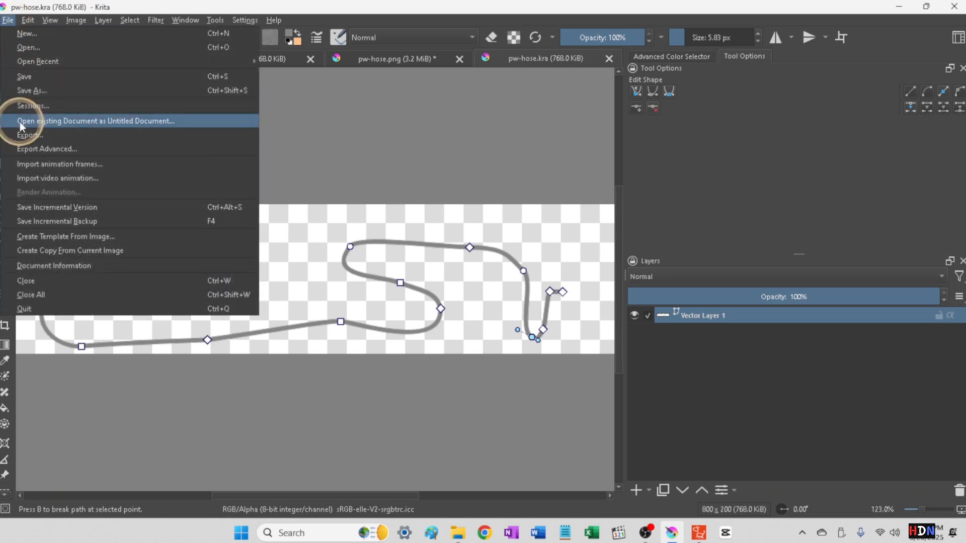
click(32, 92)
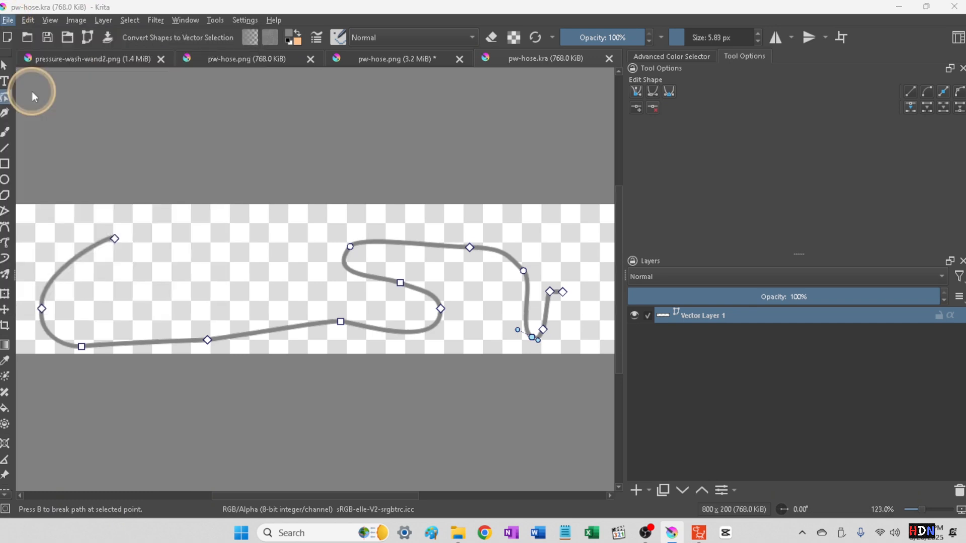
click(447, 386)
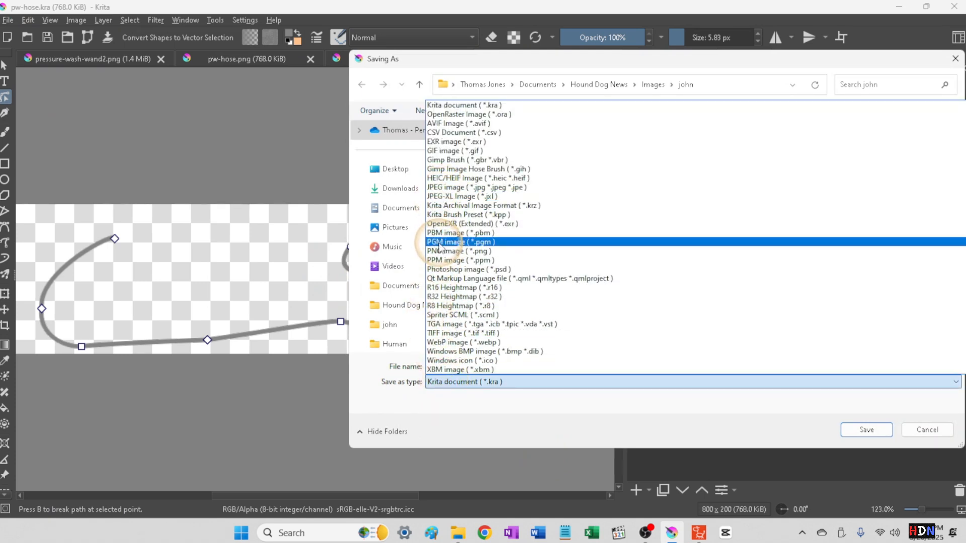
click(442, 251)
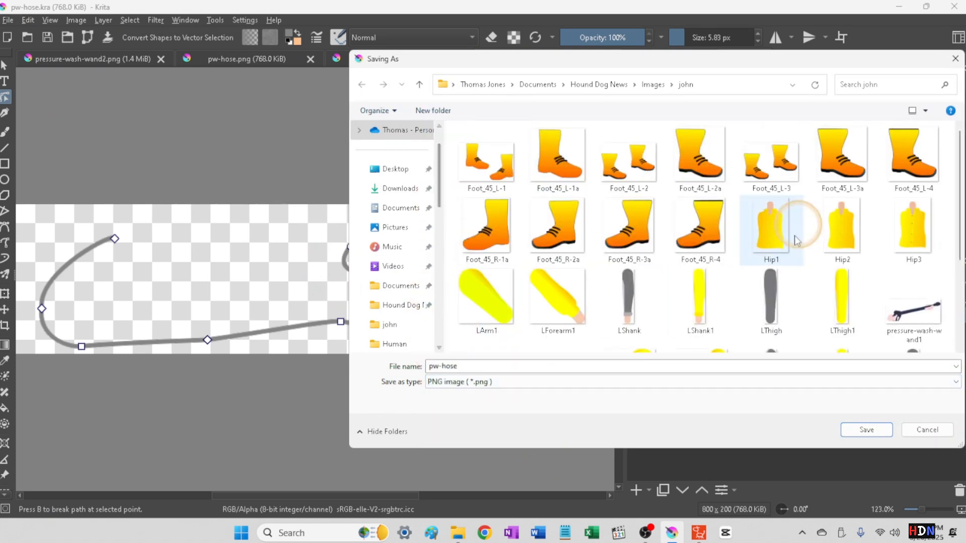
scroll(878, 308, down, 2)
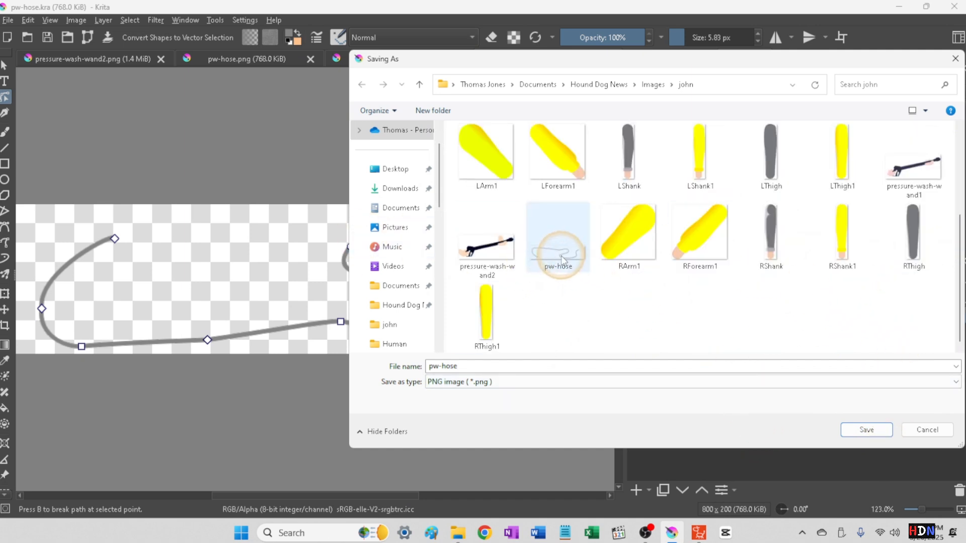
scroll(563, 261, up, 2)
scroll(563, 264, down, 2)
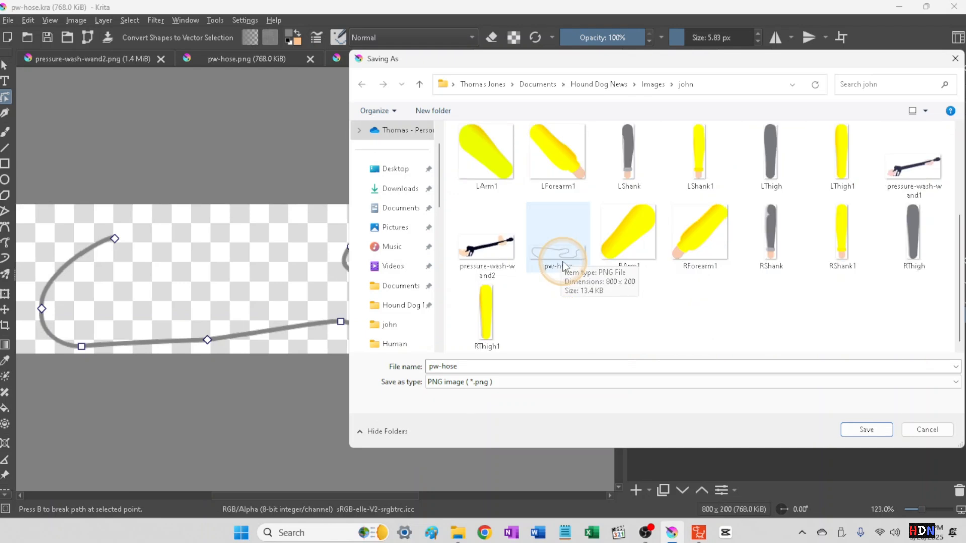
click(550, 241)
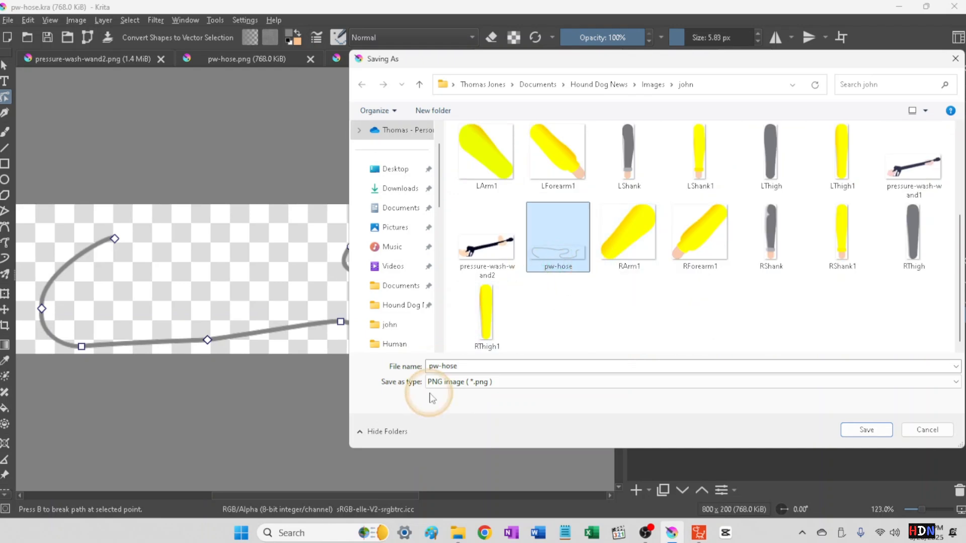
click(463, 365)
click(463, 366)
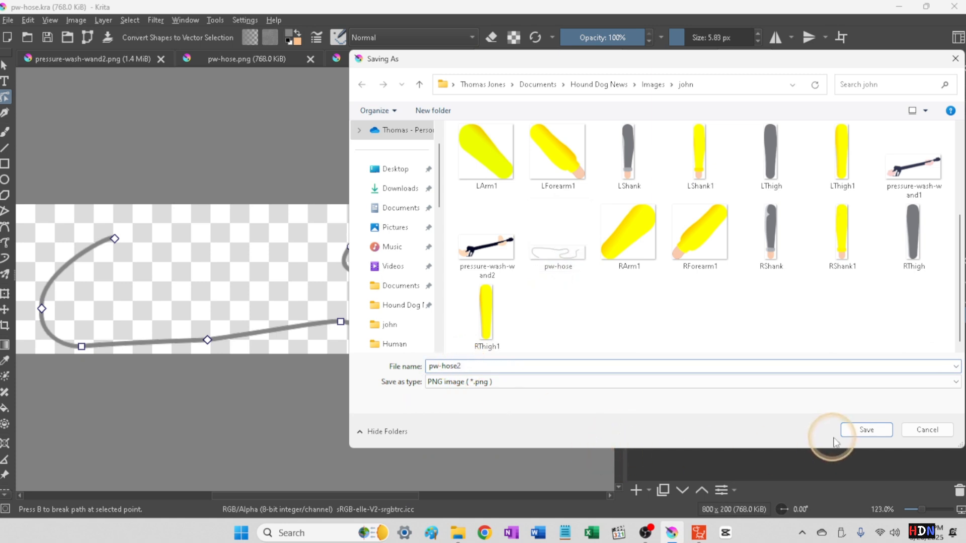
click(859, 429)
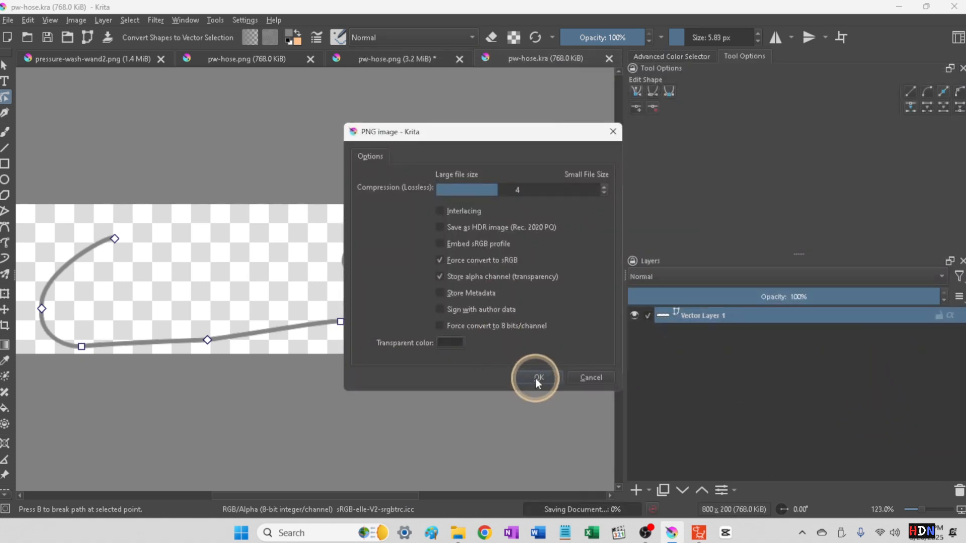
click(536, 377)
- Switch to Cartoon Animator, return from the composer to the stage, and delete the old pw-hose prop
click(699, 533)
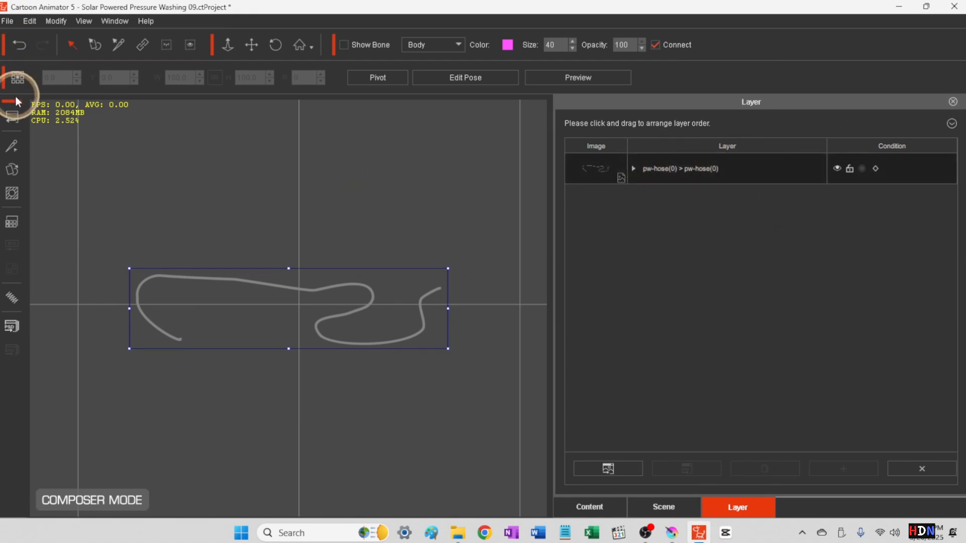
click(12, 119)
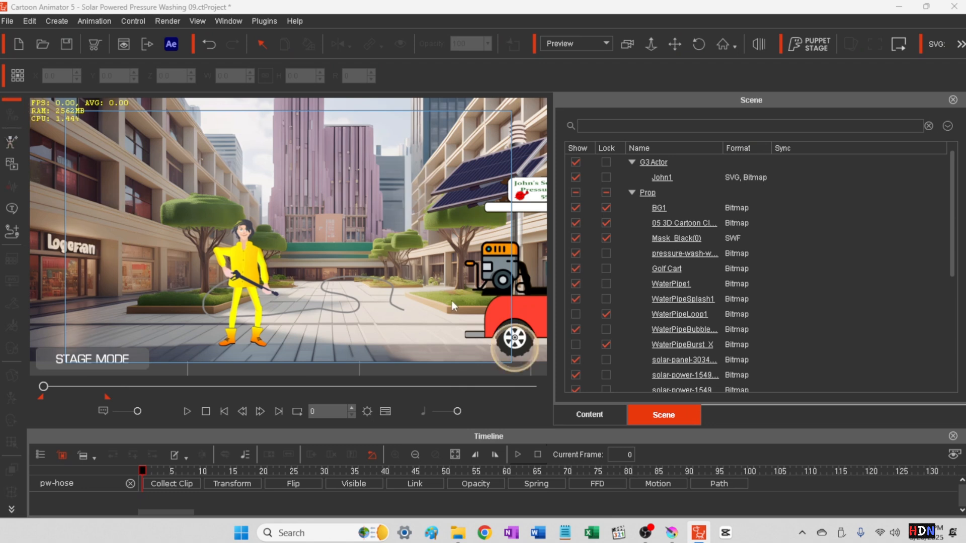
click(319, 308)
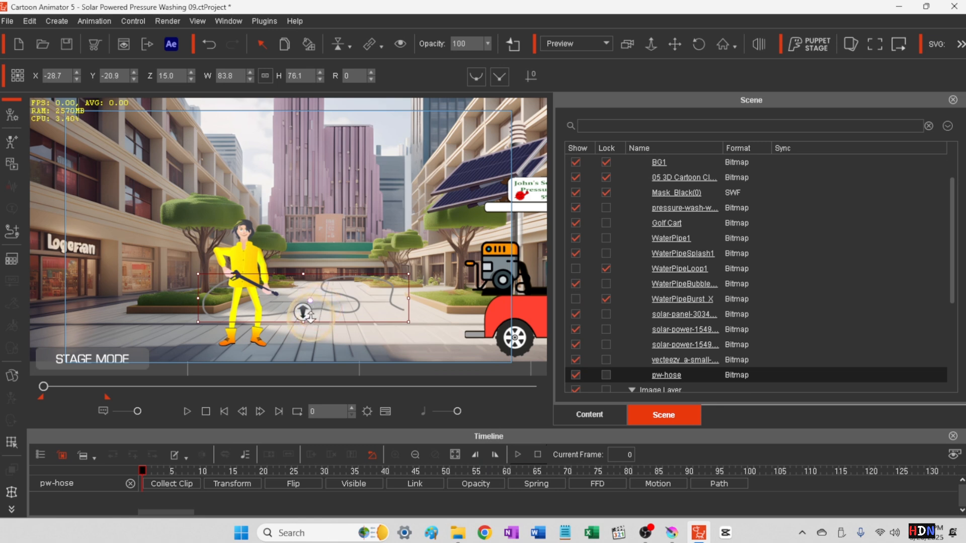
key(Delete)
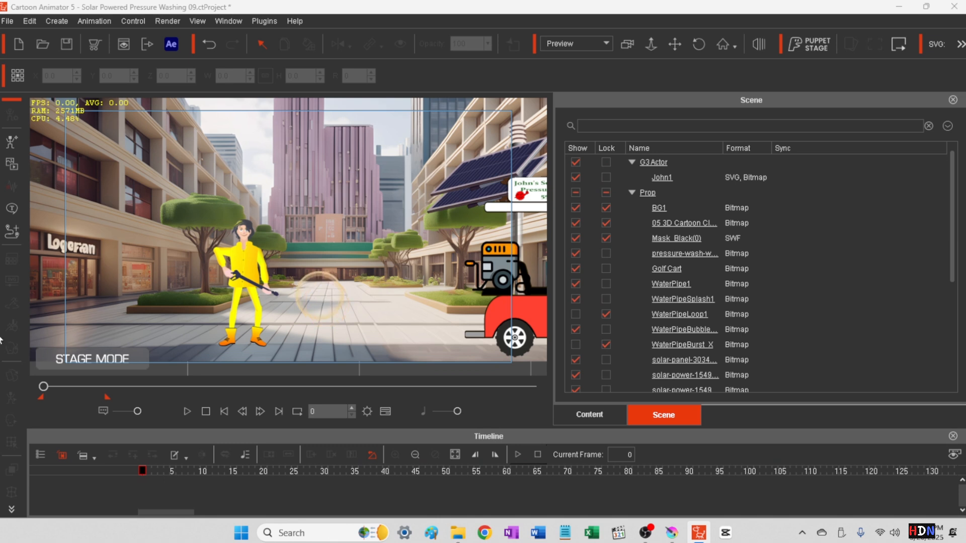
- Create a new prop from the pw-hose2 image
click(52, 19)
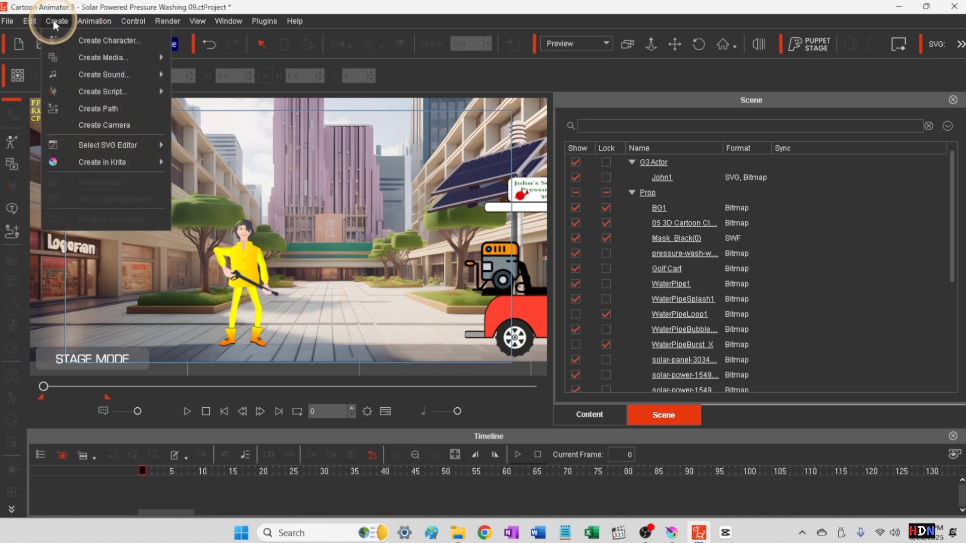
mouse_move(106, 75)
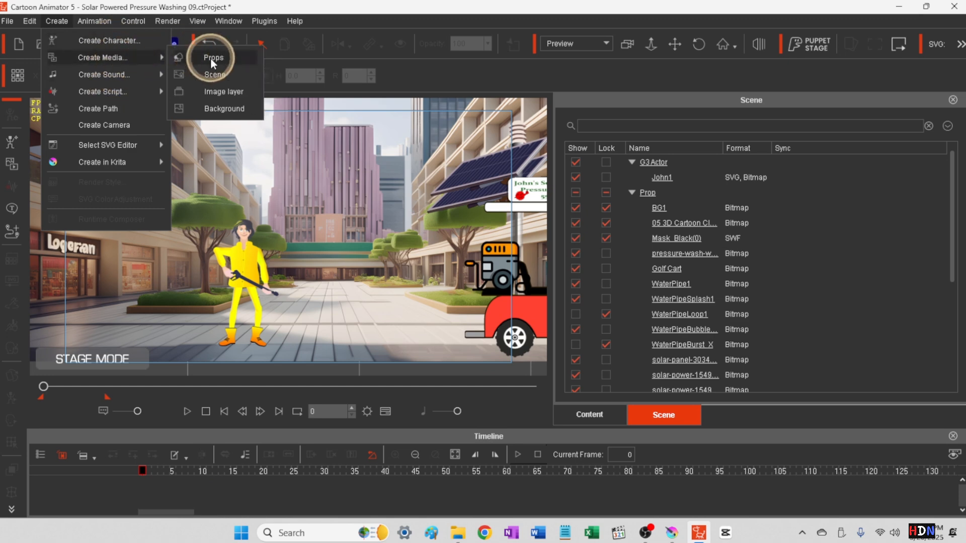
click(210, 56)
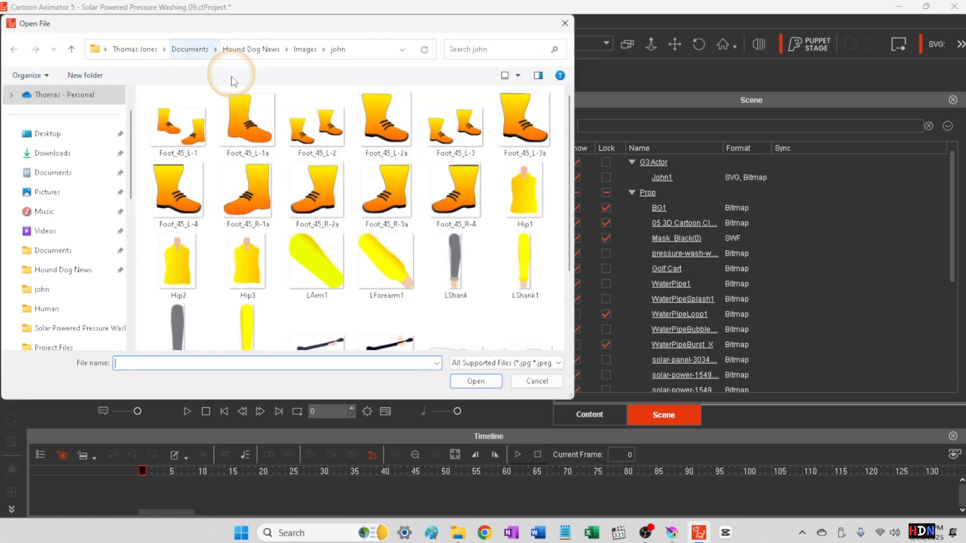
scroll(402, 278, down, 2)
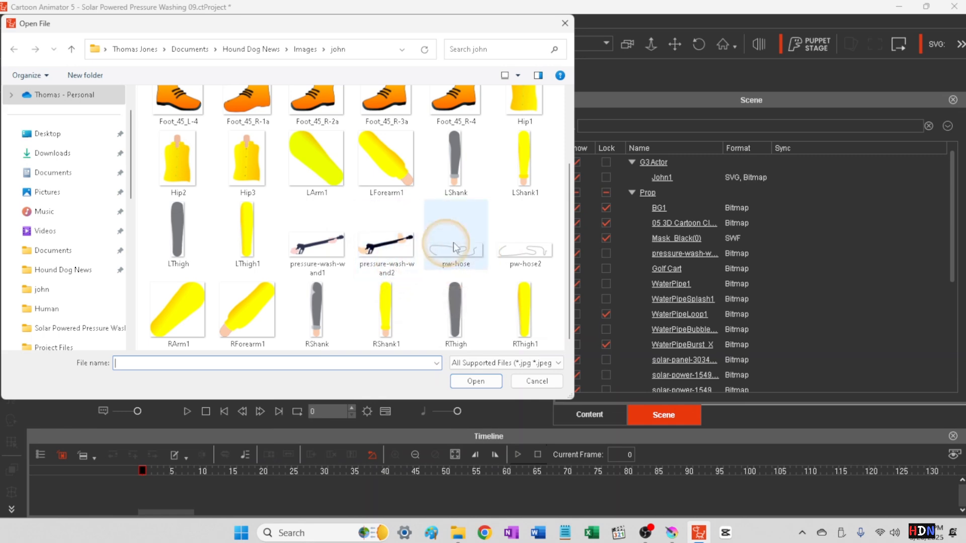
click(533, 250)
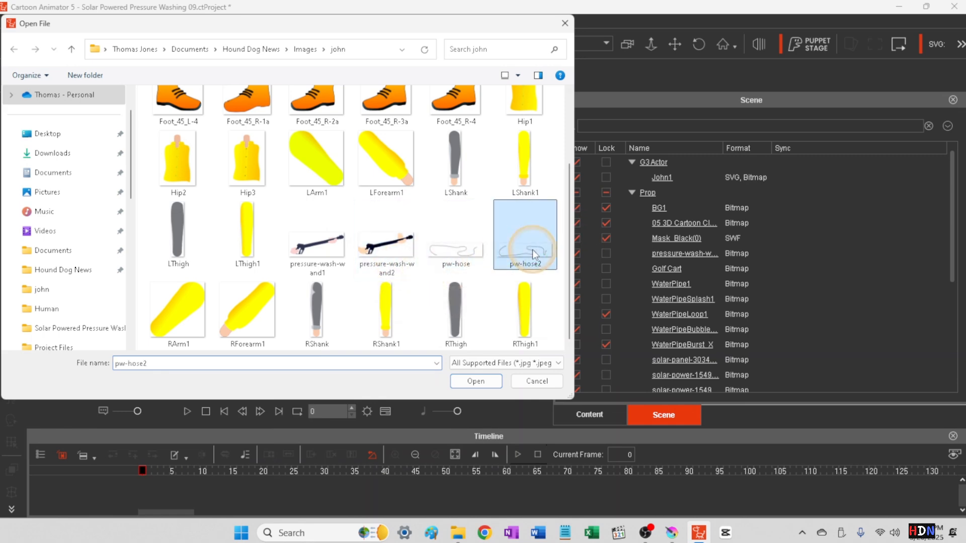
click(477, 381)
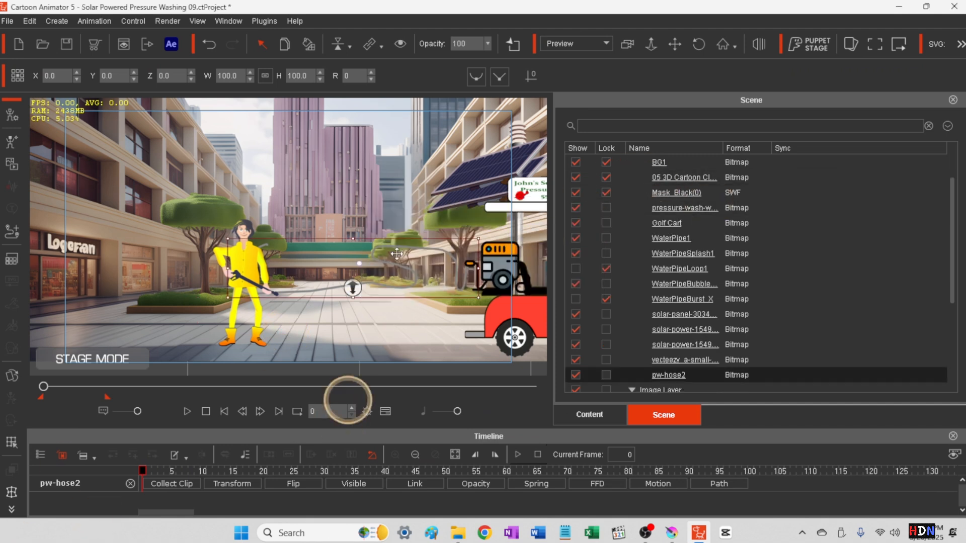
- Scale the pw-hose2 prop to about 118.8 and place it between the worker and the cart at about X -14.9, Y -20.9
drag(351, 294, 333, 310)
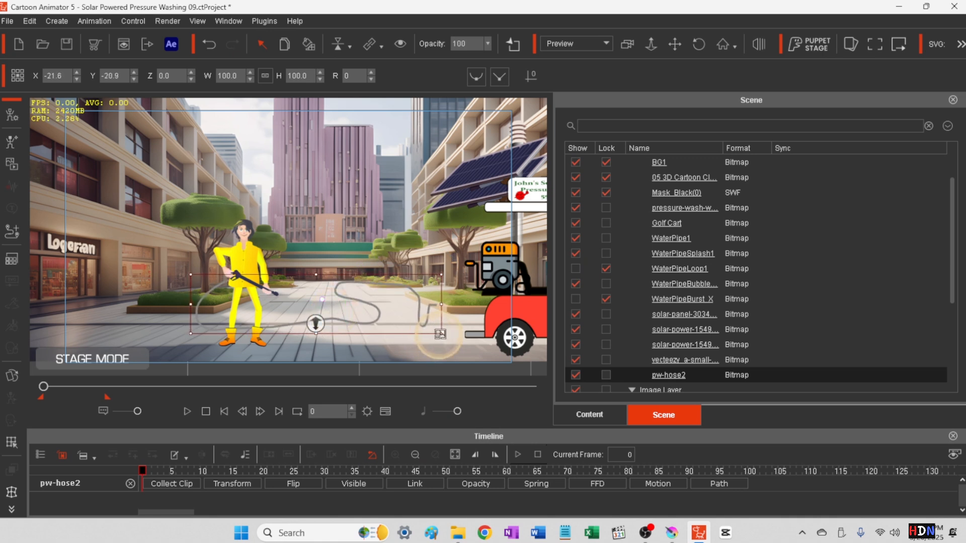
drag(440, 333, 463, 339)
drag(354, 313, 361, 308)
mouse_move(362, 303)
mouse_down()
mouse_move(359, 313)
mouse_move(370, 315)
mouse_up()
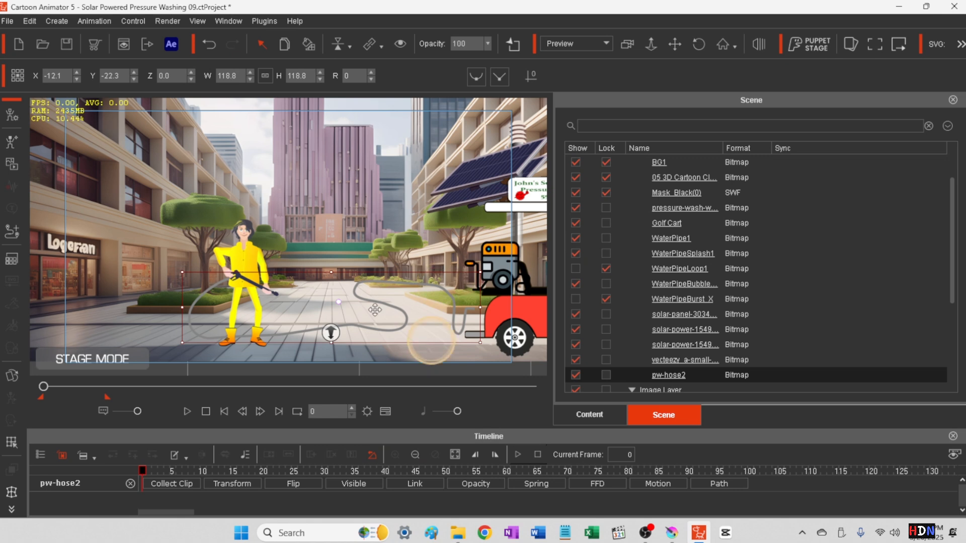
drag(375, 310, 363, 287)
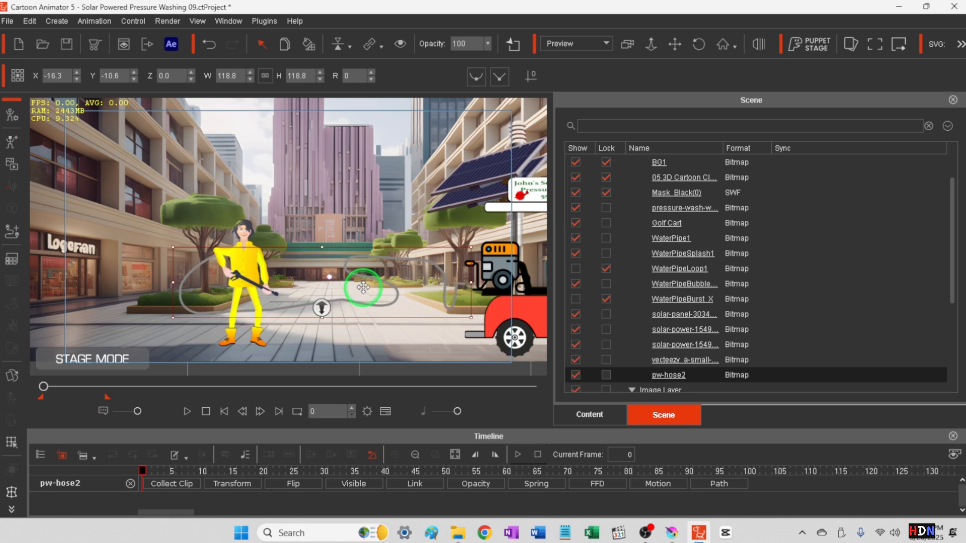
drag(363, 287, 369, 311)
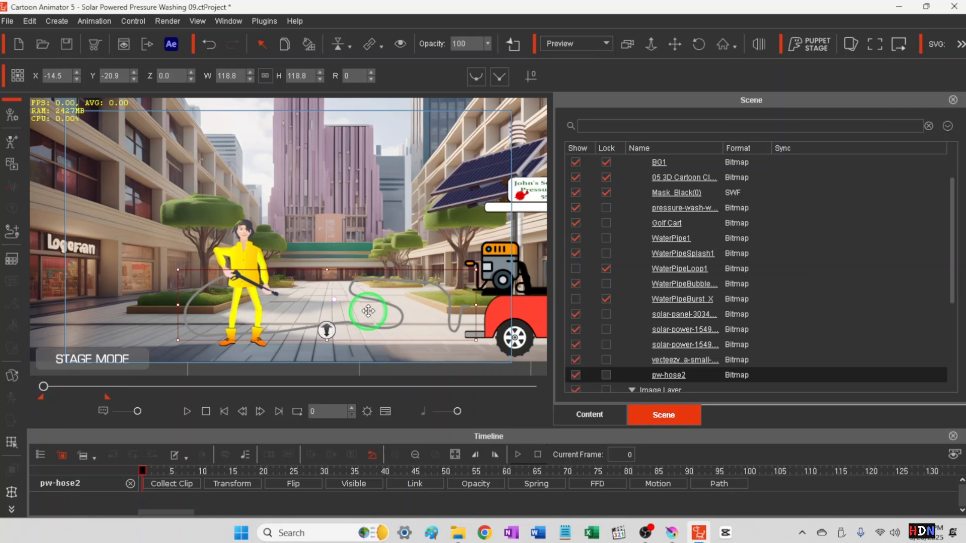
drag(368, 311, 368, 310)
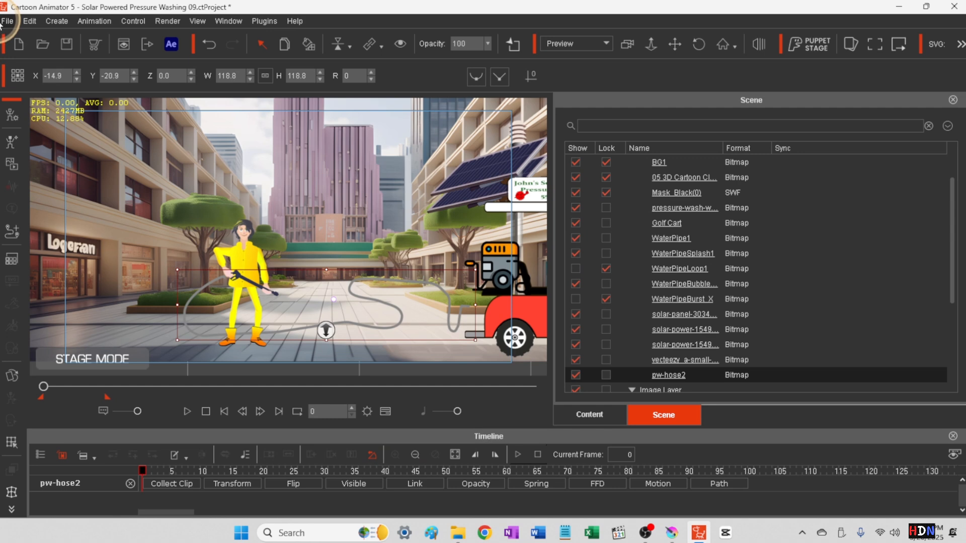
- Switch to Krita and reshape the hose's middle loop, lowering its inner bend and upper run and stretching its left curve farther left
mouse_move(676, 535)
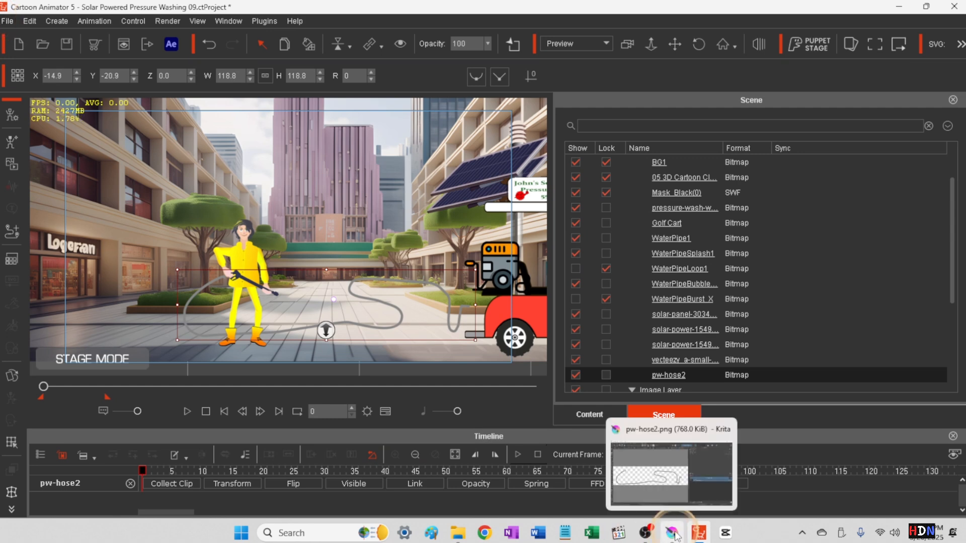
click(674, 534)
click(350, 248)
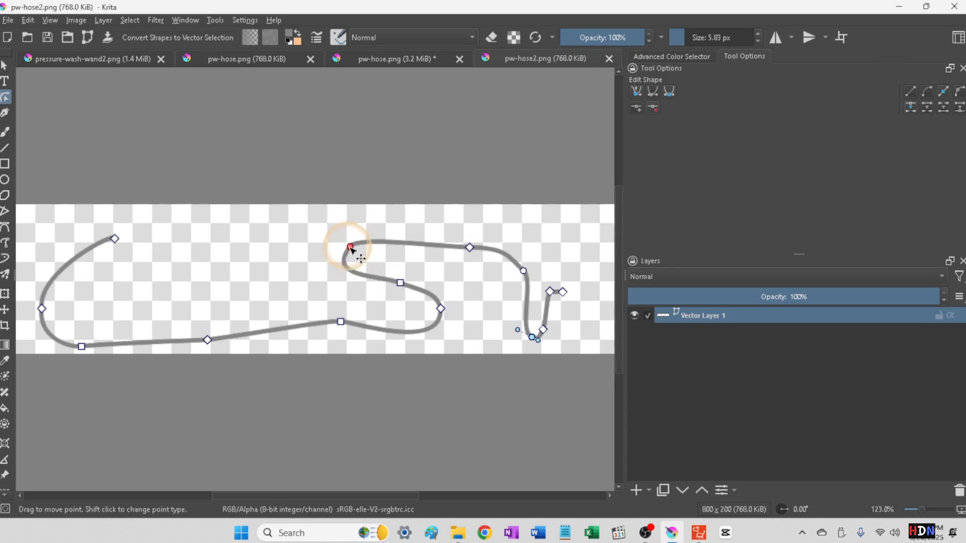
double_click(392, 299)
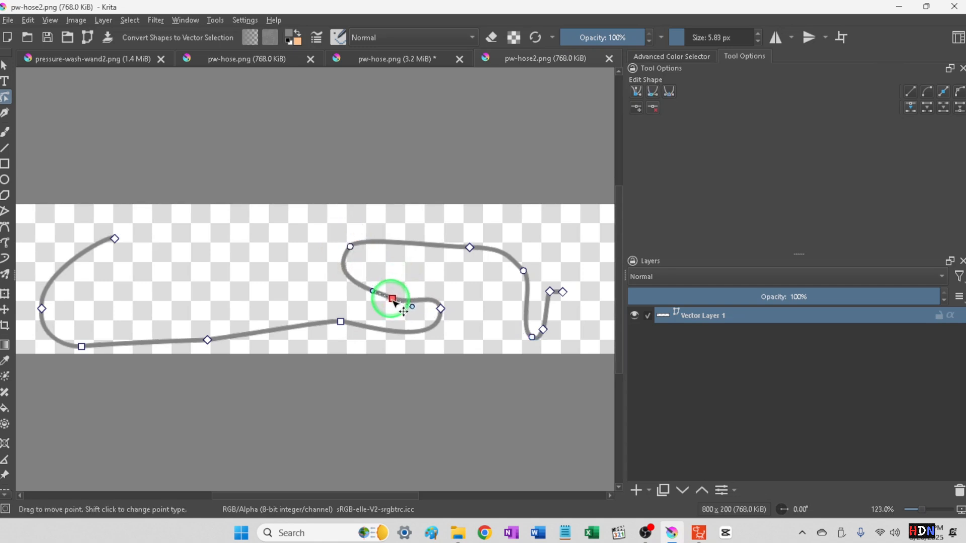
drag(394, 302, 393, 306)
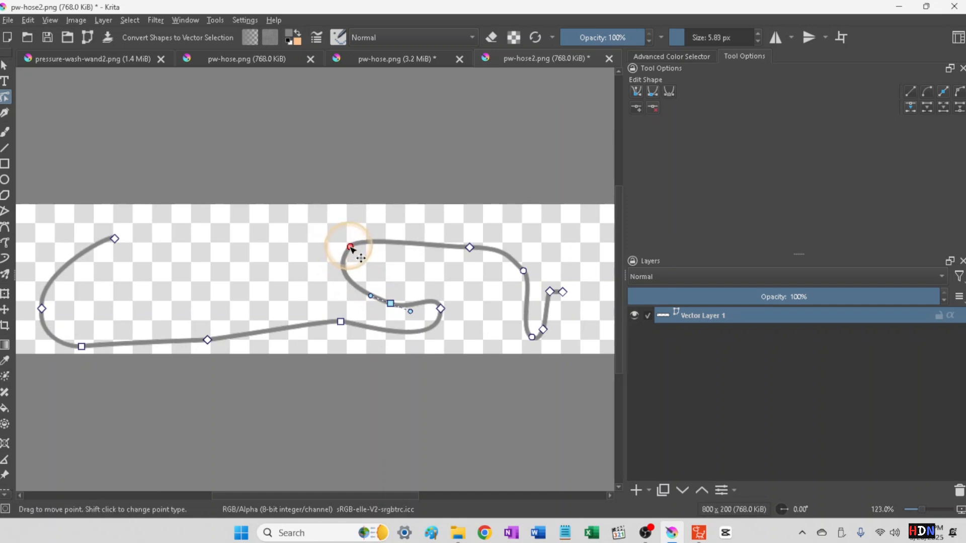
drag(351, 248, 325, 272)
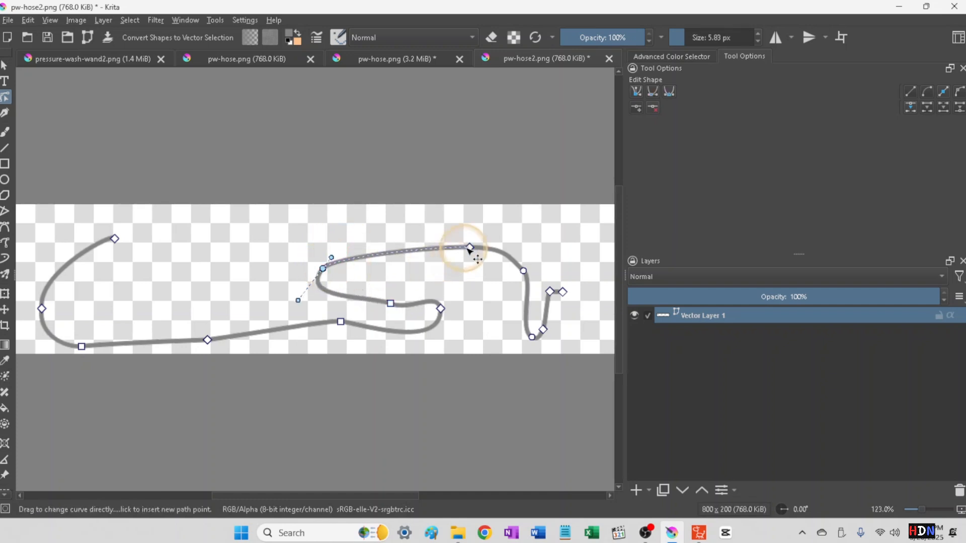
drag(470, 251, 521, 283)
click(516, 276)
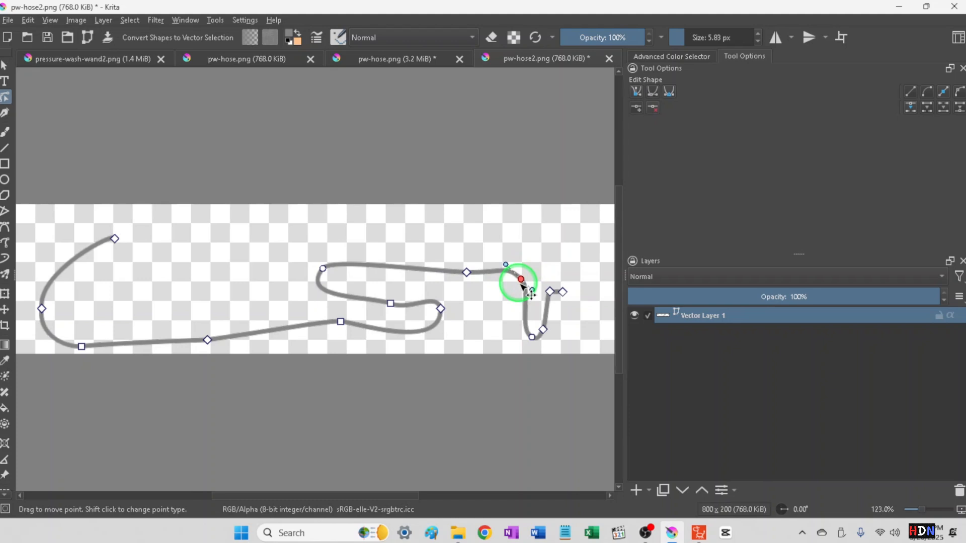
- Raise the two points at the hose's right end to near the canvas's upper edge, keeping the short end segment horizontal
click(550, 292)
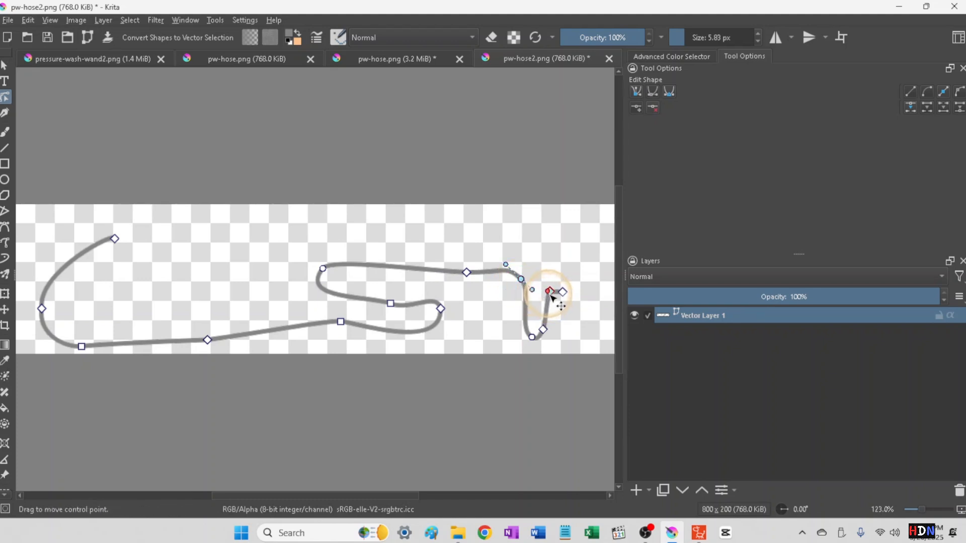
drag(552, 293, 548, 226)
click(562, 292)
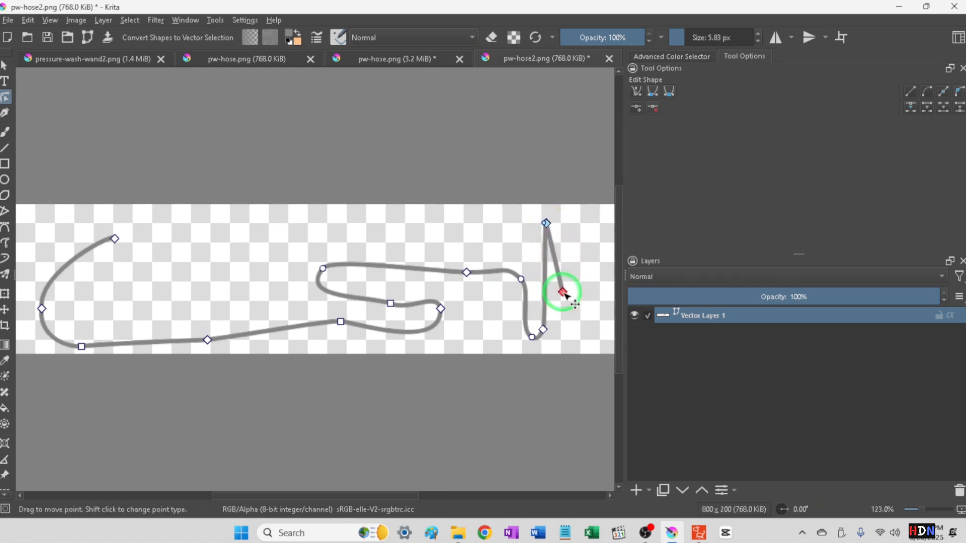
drag(564, 294, 579, 226)
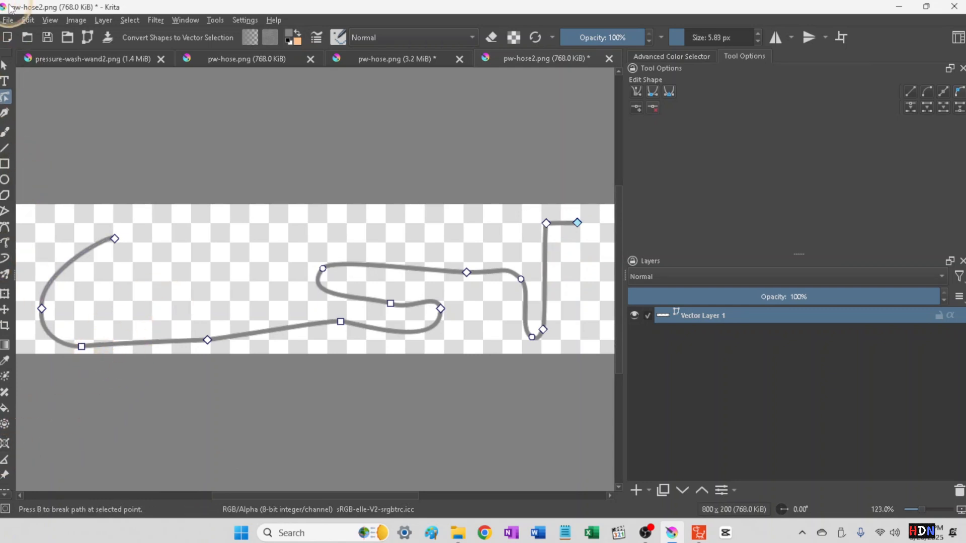
- Save the reshaped hose as a new PNG image named pw-hose3, keeping the default PNG options
click(7, 20)
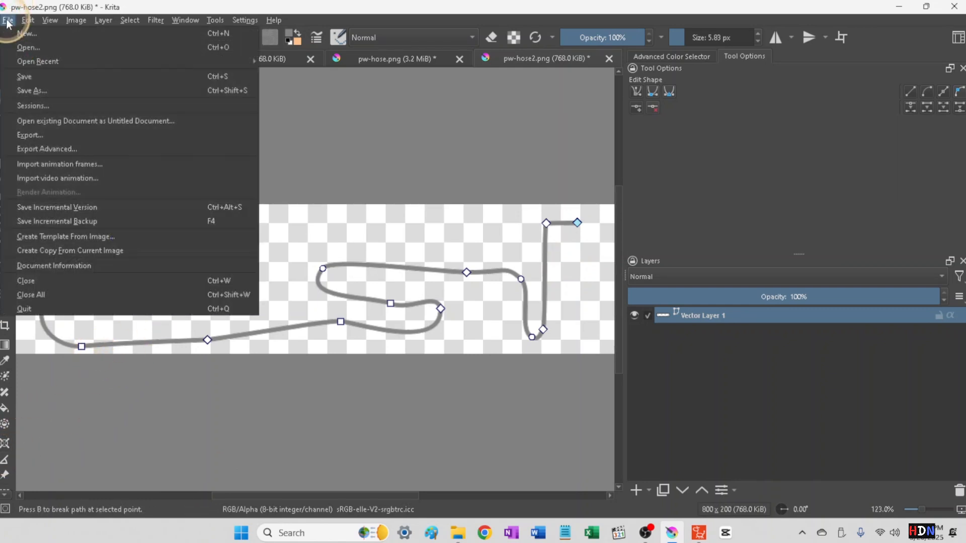
click(23, 96)
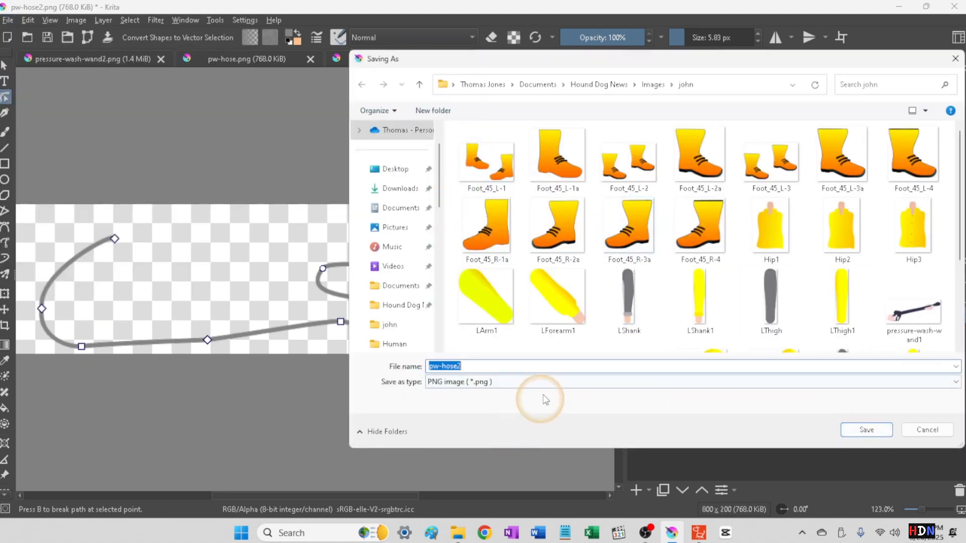
click(456, 366)
key(BackSpace)
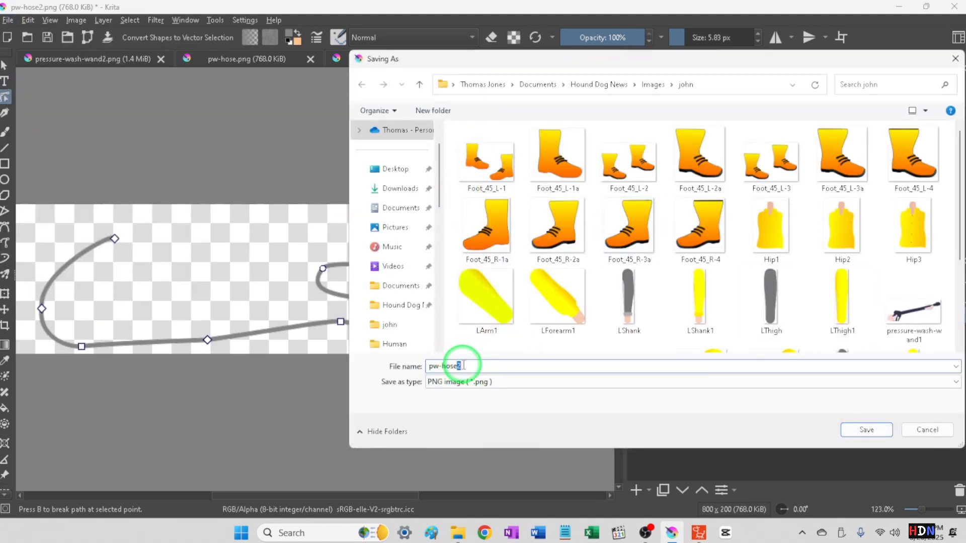
text(3)
click(867, 438)
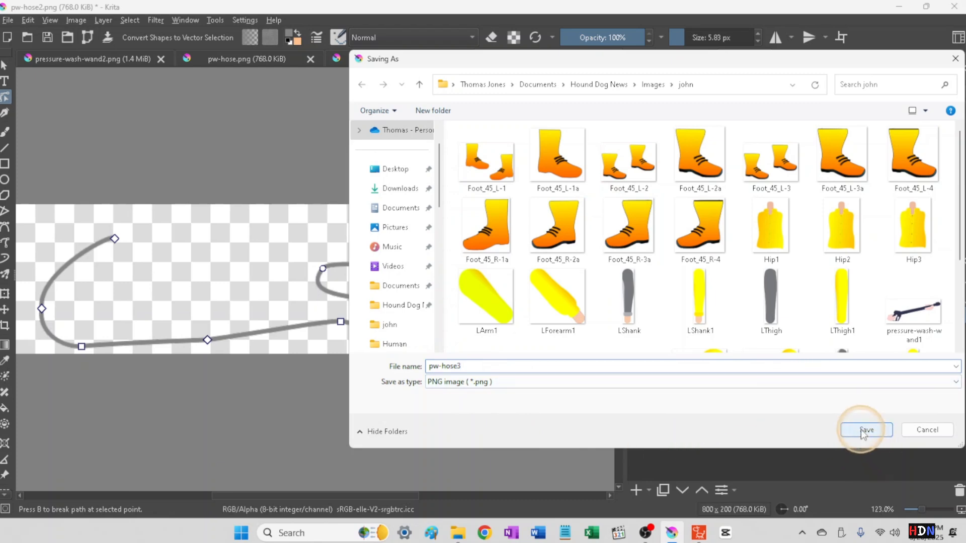
click(534, 402)
click(529, 378)
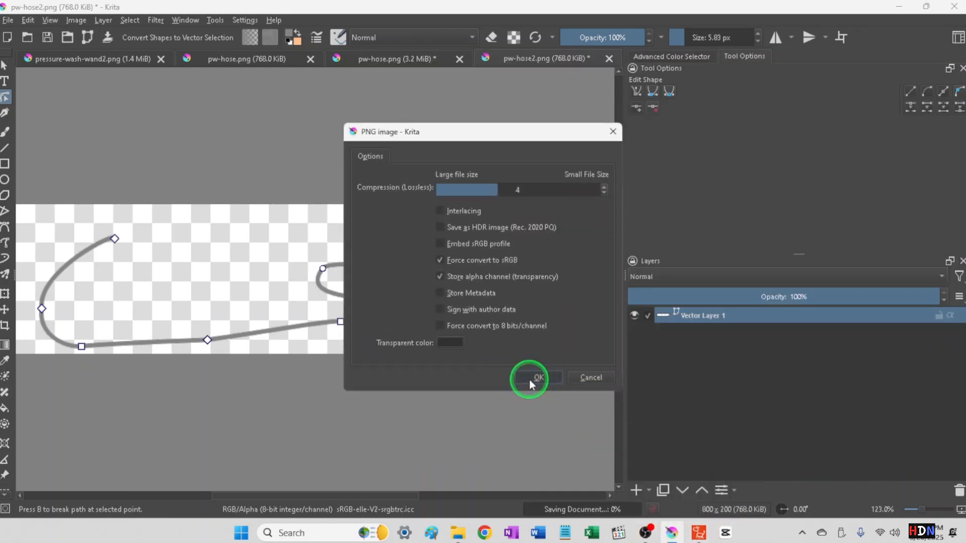
- Switch to Cartoon Animator, create a new prop from the pw-hose3 image, and delete the pw-hose2 prop
click(700, 534)
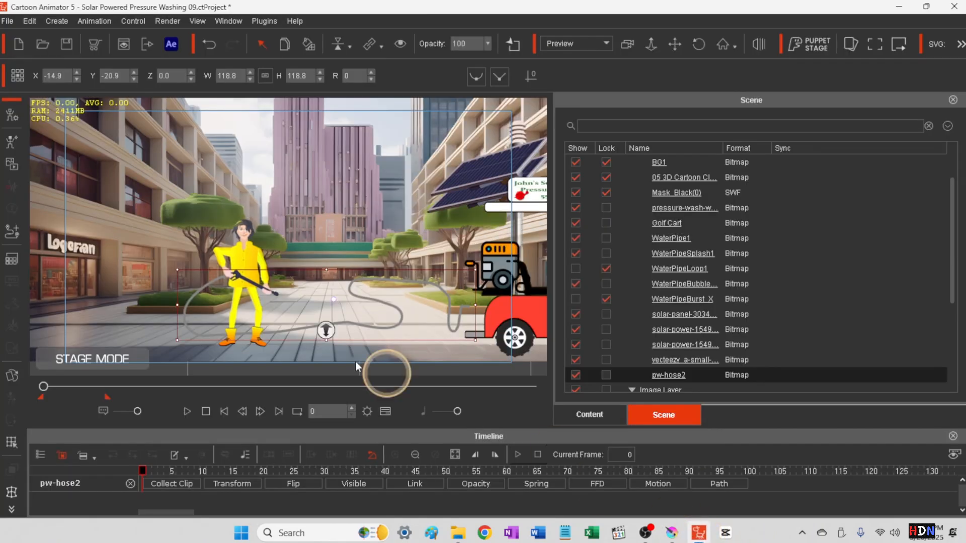
click(56, 23)
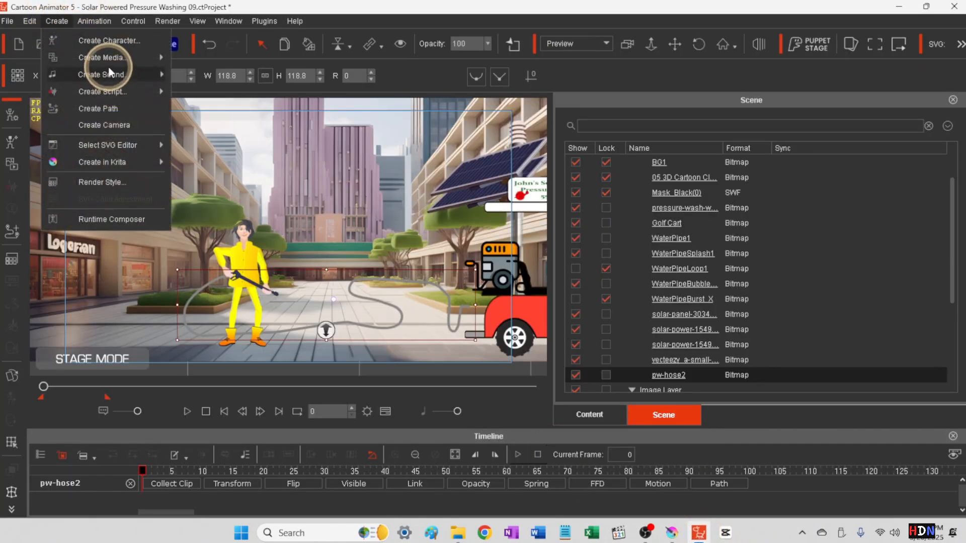
mouse_move(113, 58)
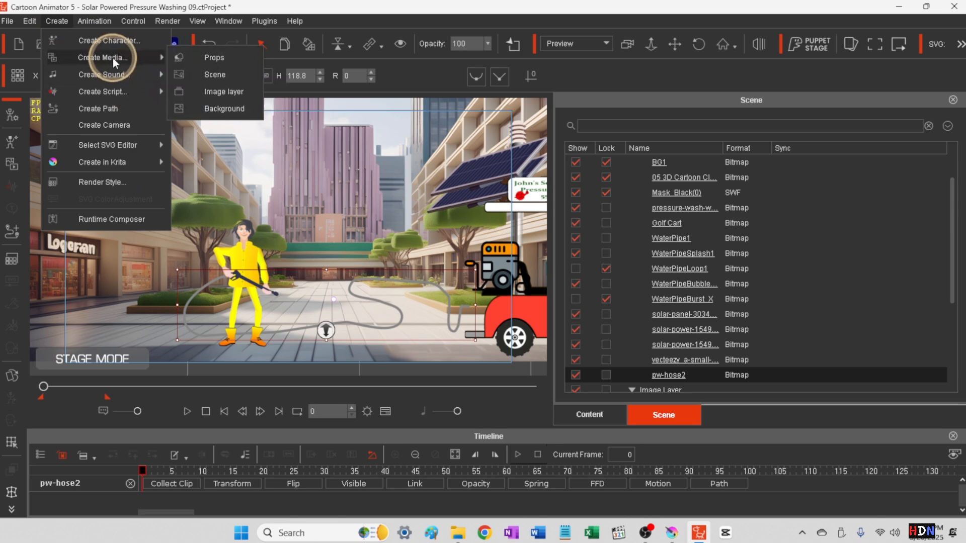
click(204, 57)
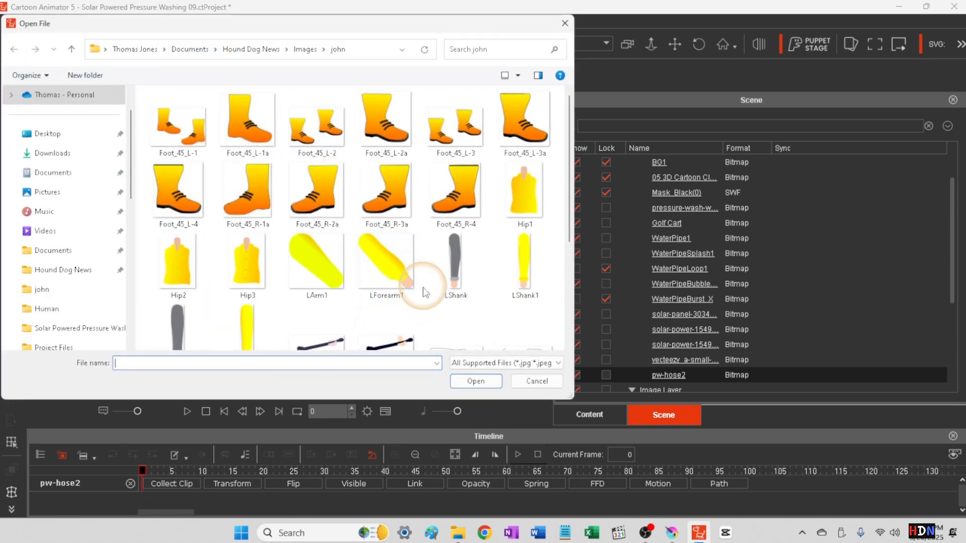
scroll(424, 292, down, 3)
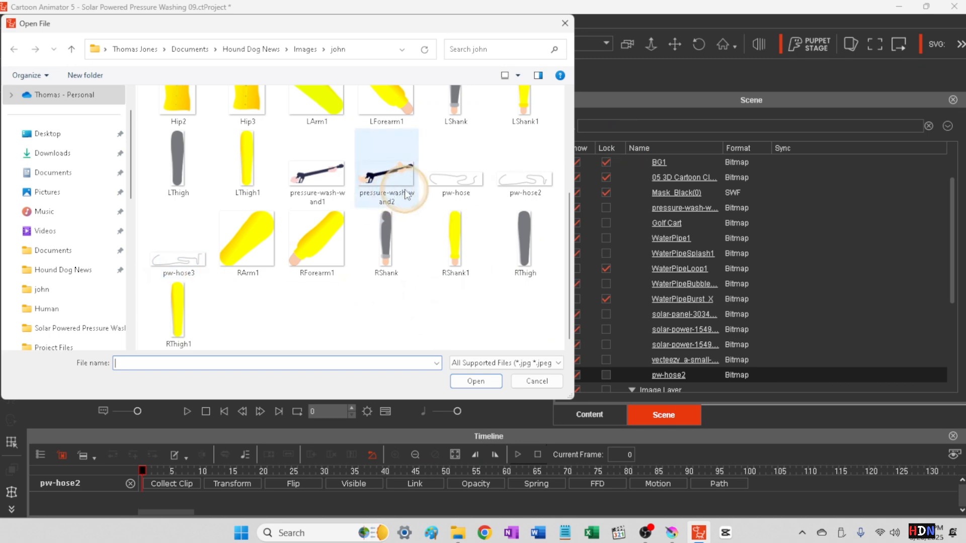
click(179, 254)
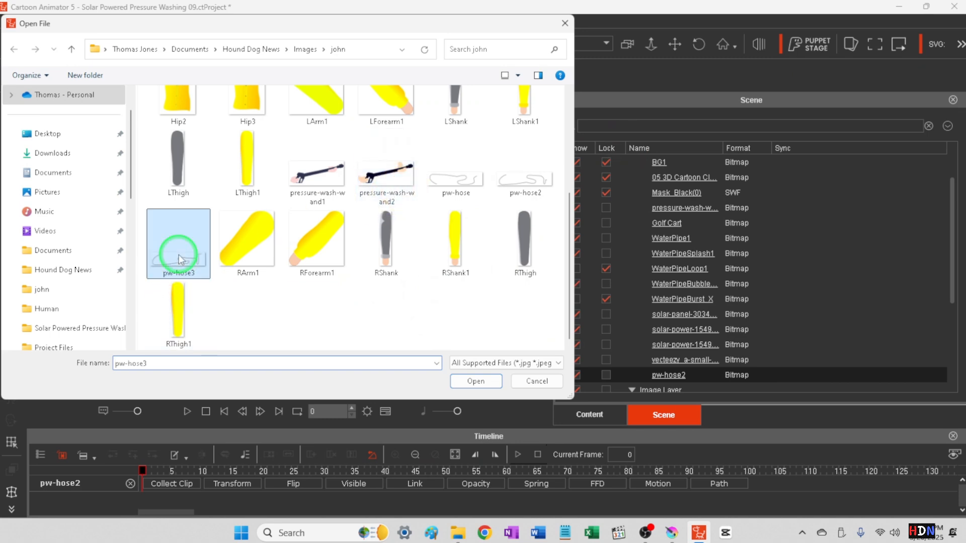
click(482, 378)
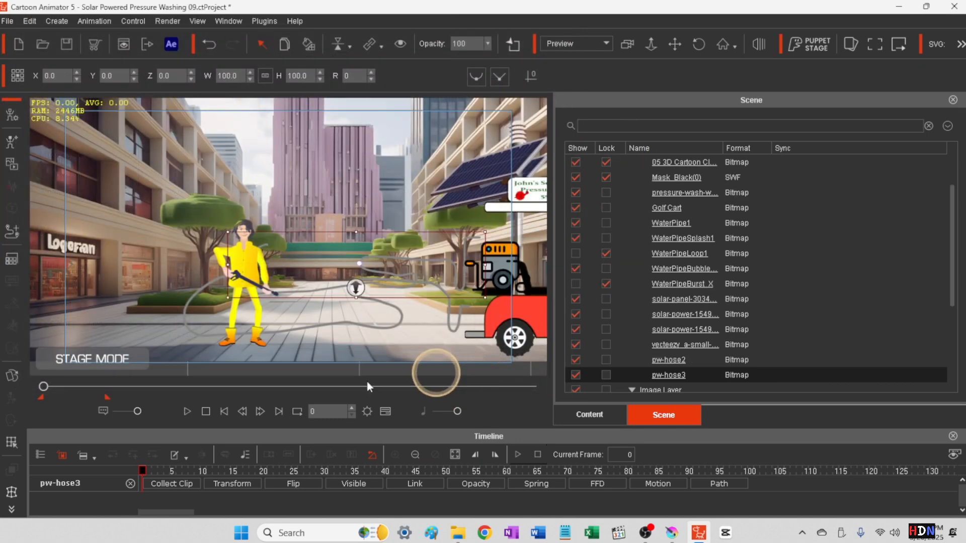
click(325, 329)
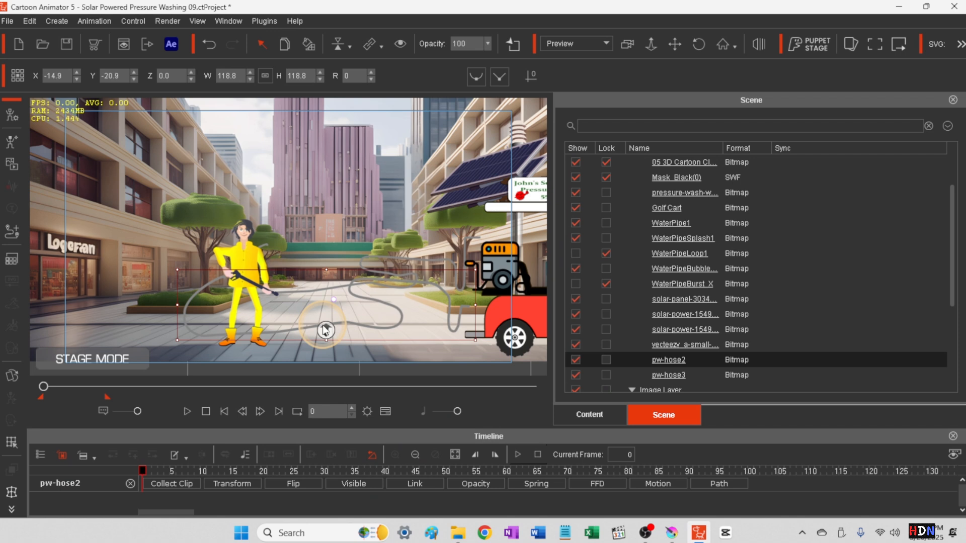
key(Delete)
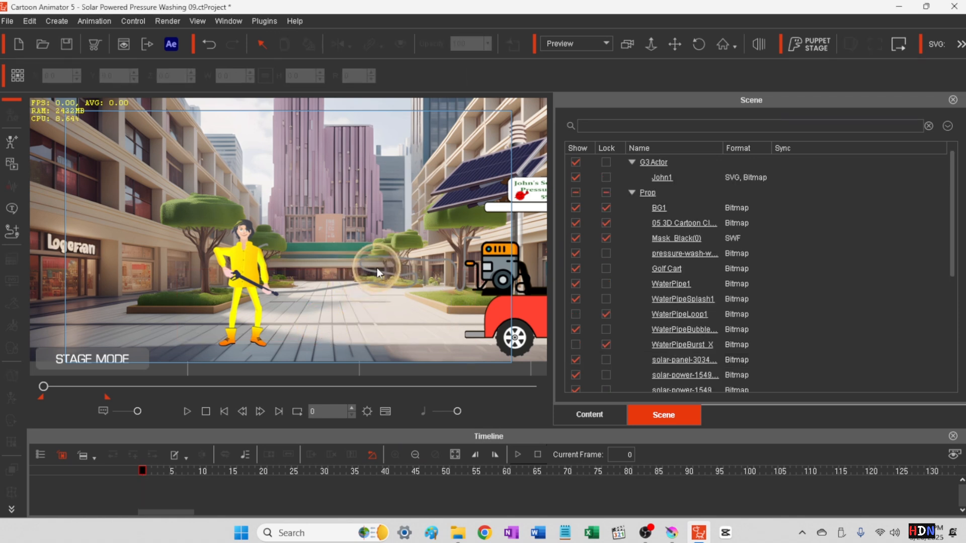
- Scale the pw-hose3 prop to about 114 and place it between the worker and the cart at about X -17.4, Y -17.4
click(391, 257)
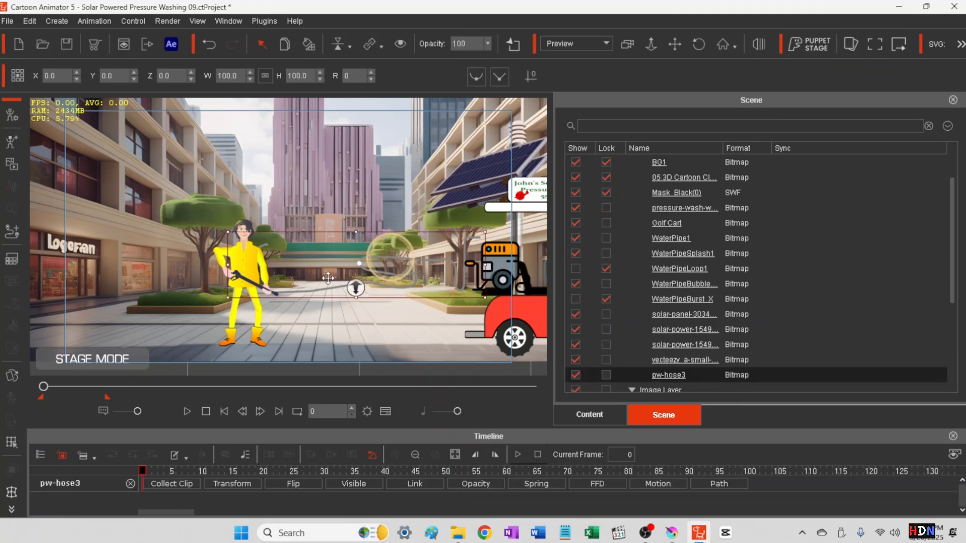
mouse_move(300, 318)
mouse_down()
mouse_move(277, 314)
mouse_move(287, 311)
mouse_up()
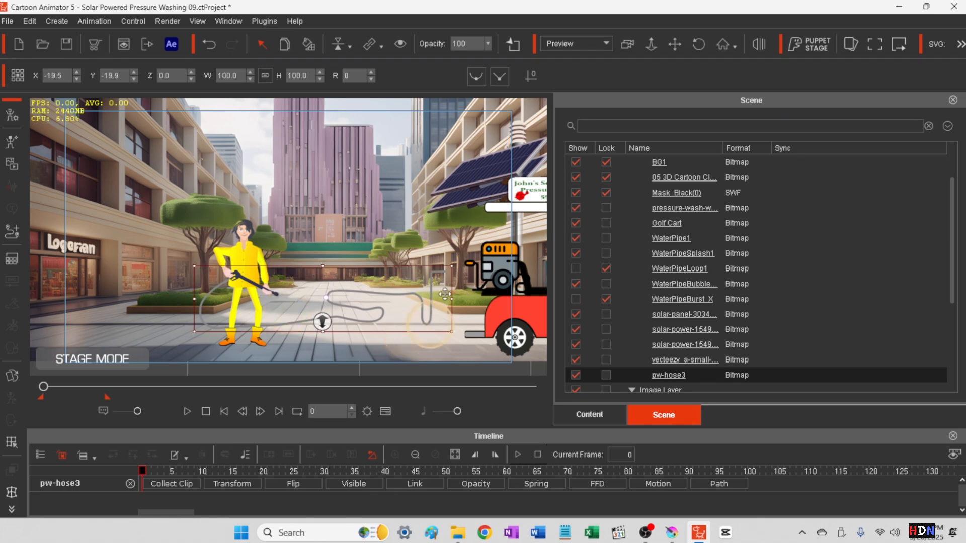
drag(455, 264, 471, 261)
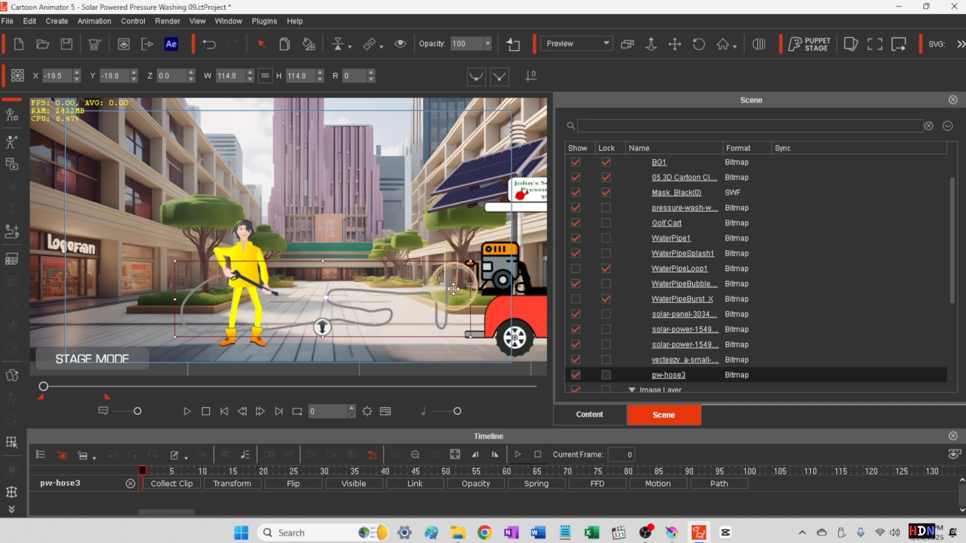
drag(364, 303, 369, 300)
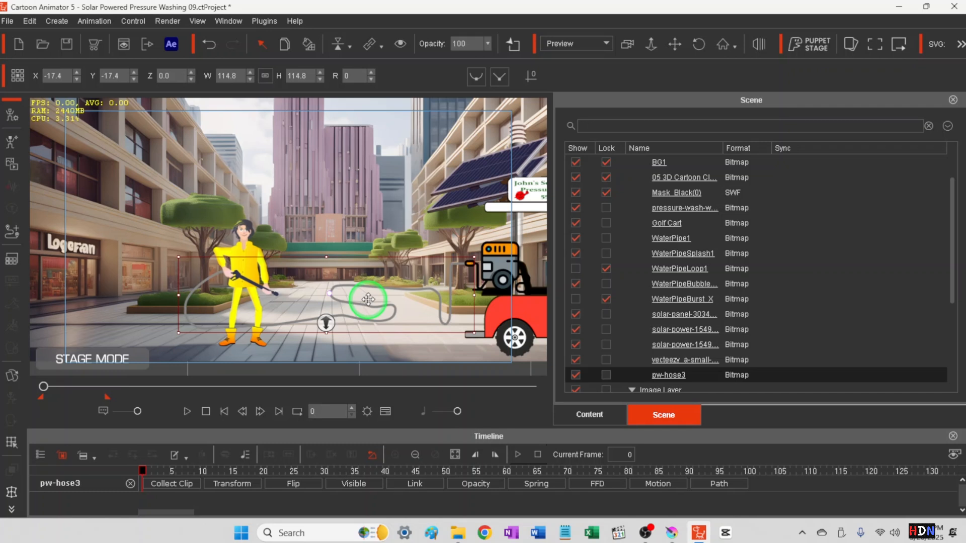
drag(177, 259, 177, 261)
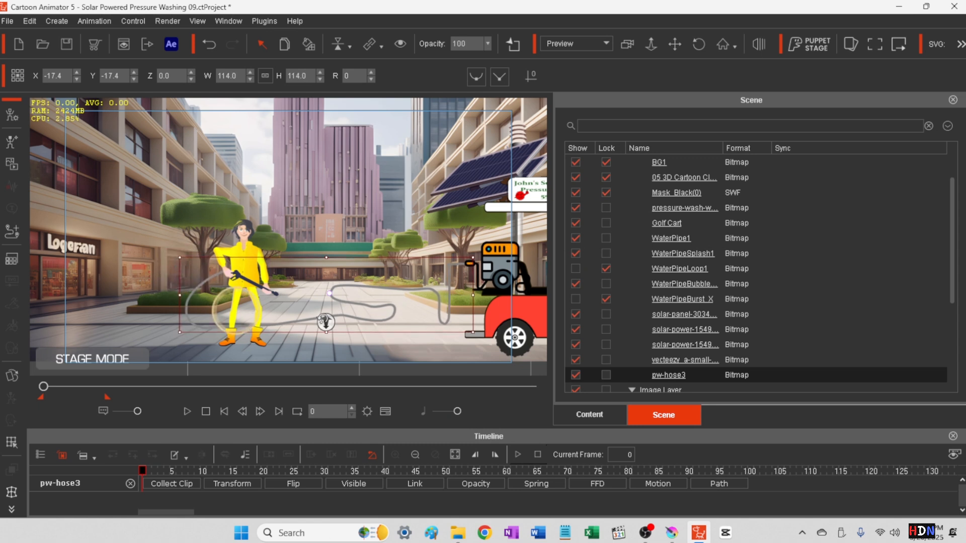
click(315, 290)
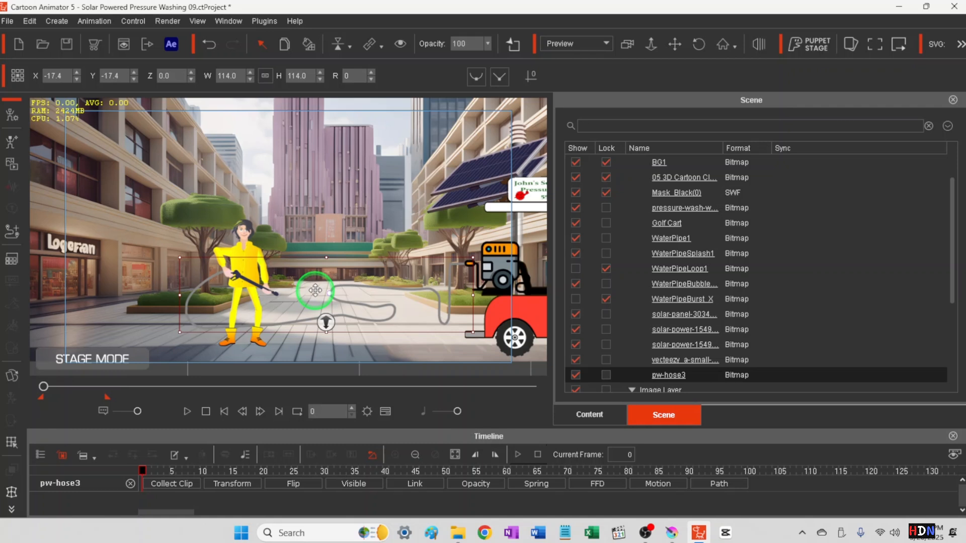
click(387, 333)
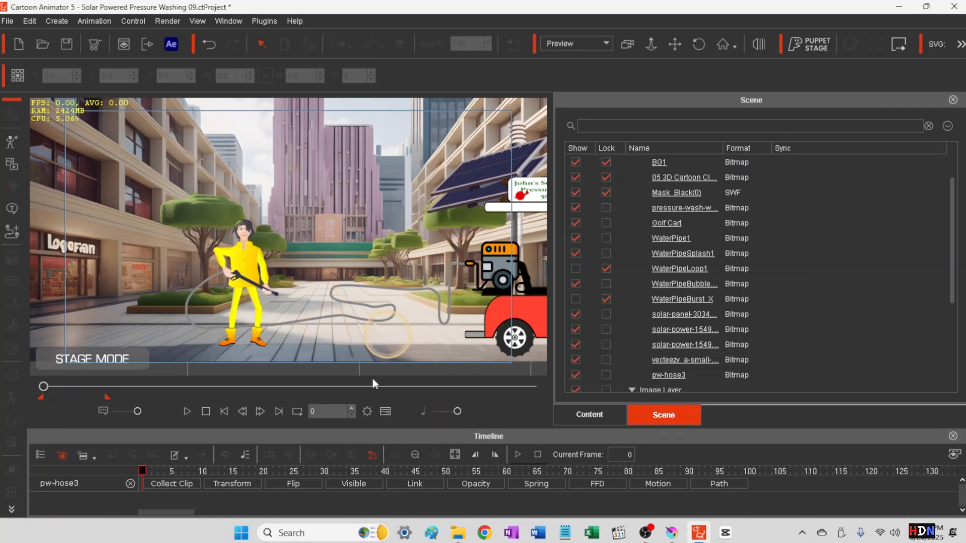
click(452, 267)
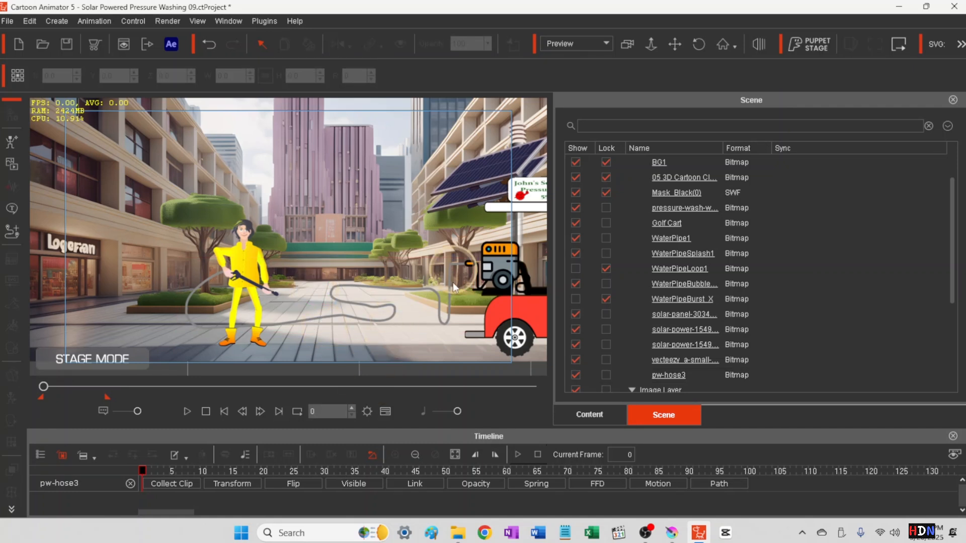
click(436, 311)
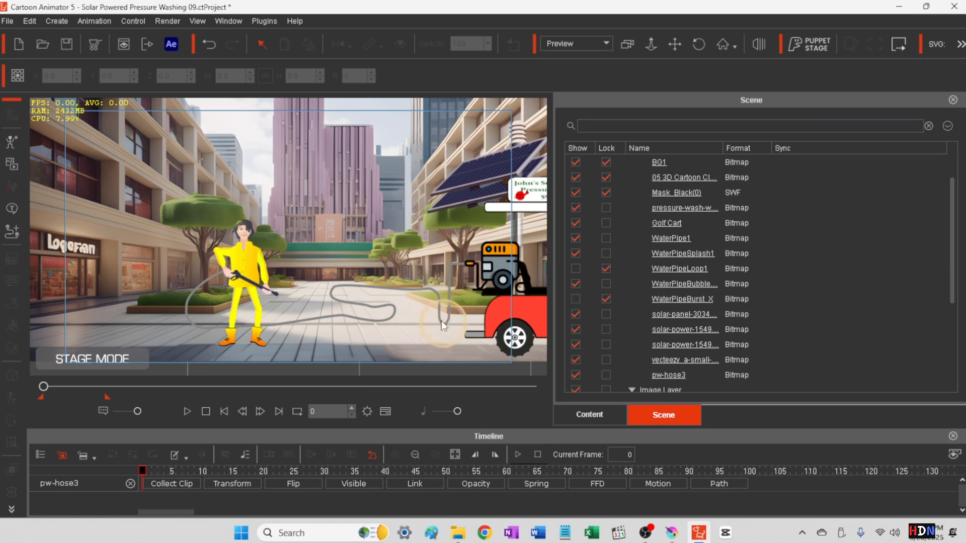
click(438, 303)
- Switch to Krita, shift the points along the hose's upper run and right bend to the left, and lower its left endpoint slightly
click(672, 533)
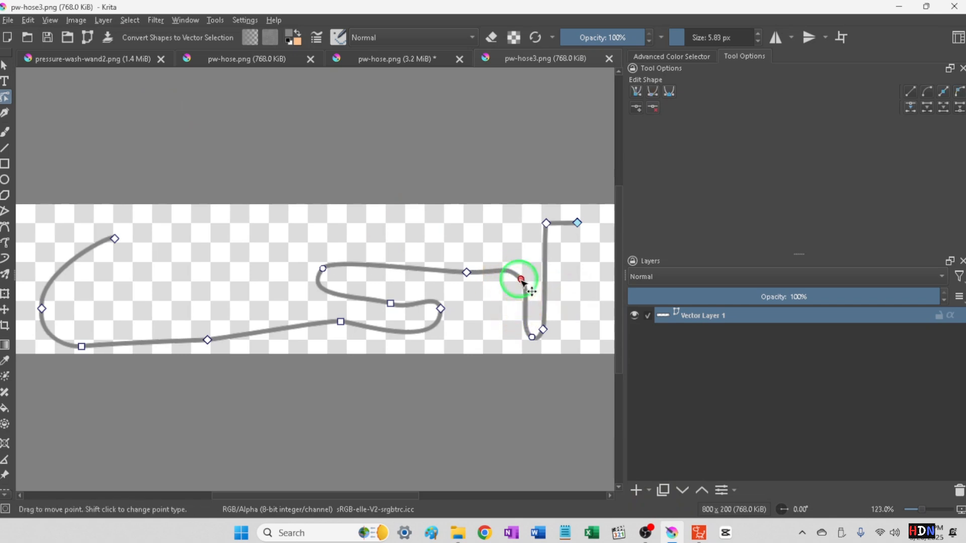
drag(521, 282, 421, 294)
click(320, 272)
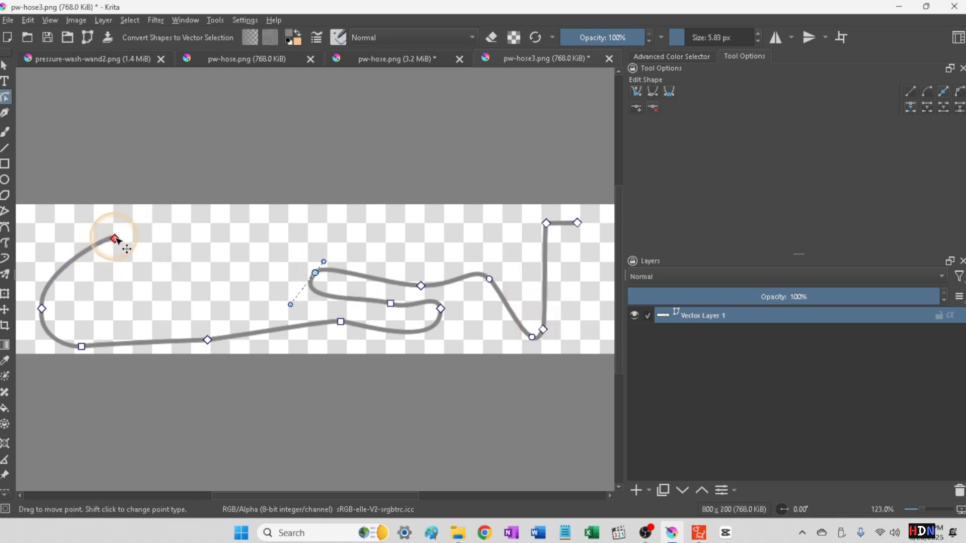
drag(116, 244, 116, 253)
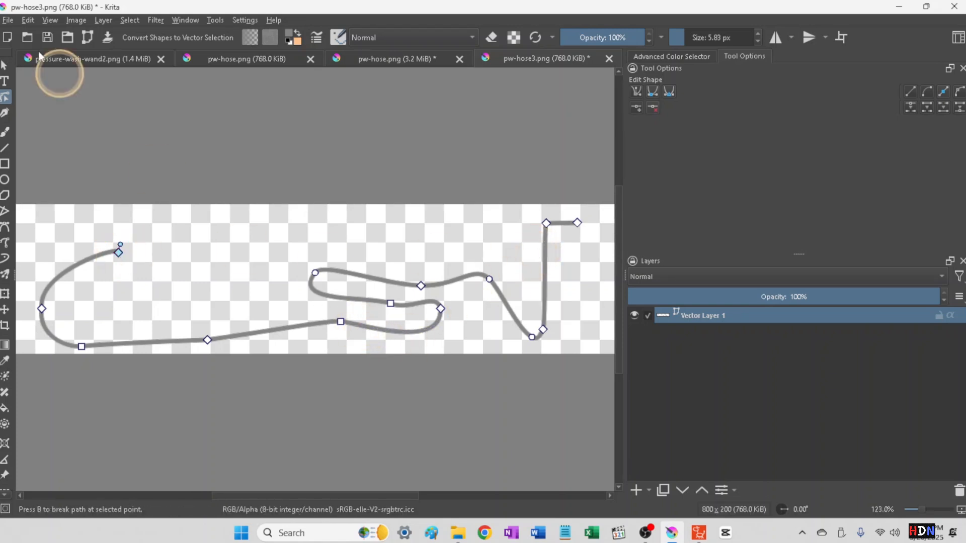
- Save the reshaped hose as a new PNG image named pw-hose4, keeping the default PNG options
click(6, 21)
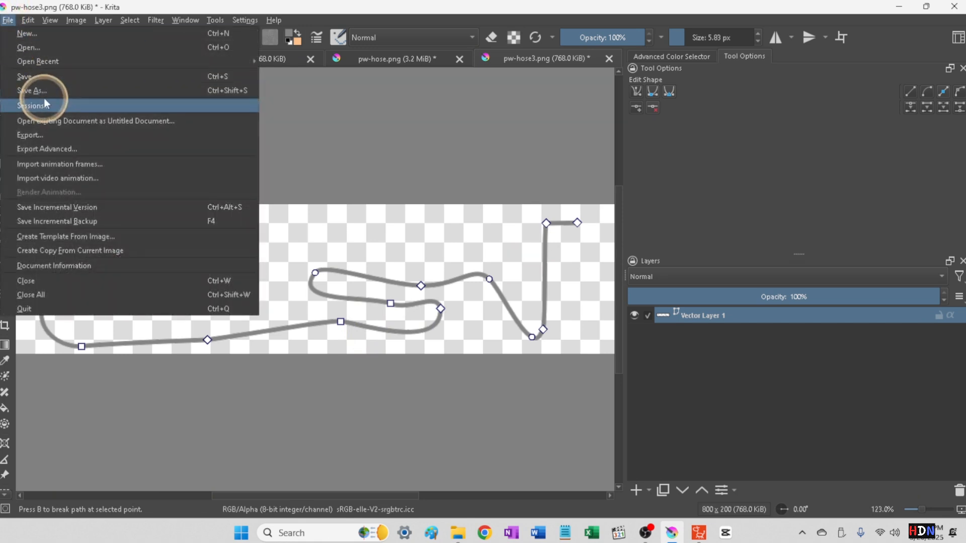
click(38, 90)
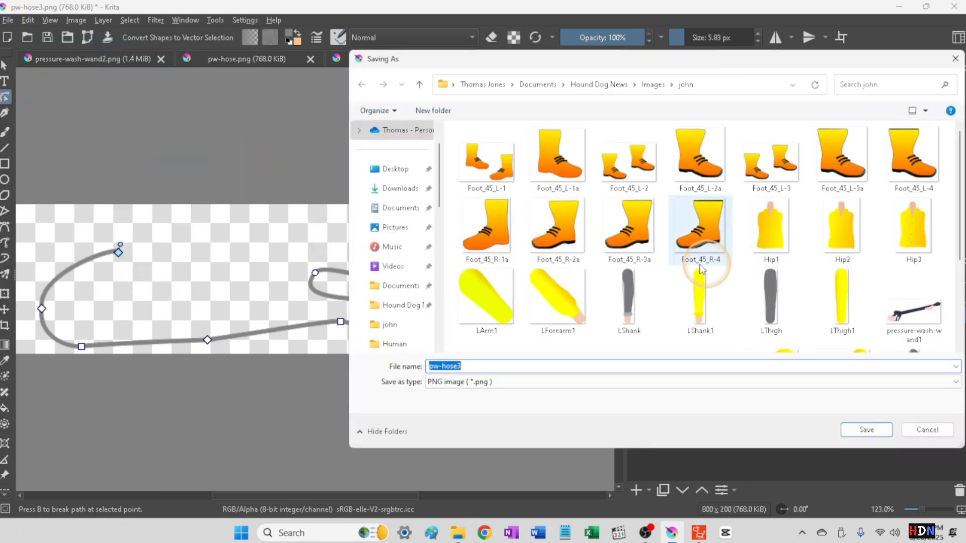
click(459, 366)
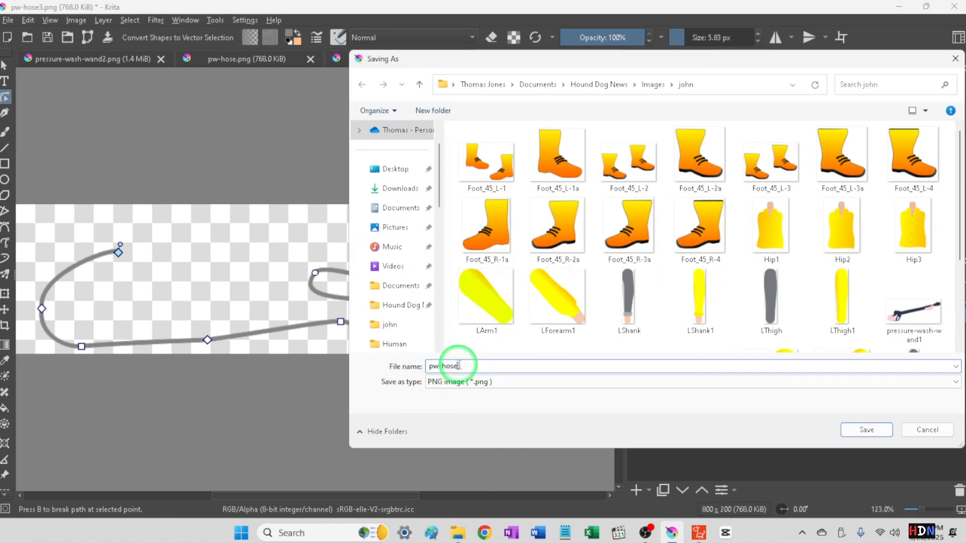
text(4)
click(866, 430)
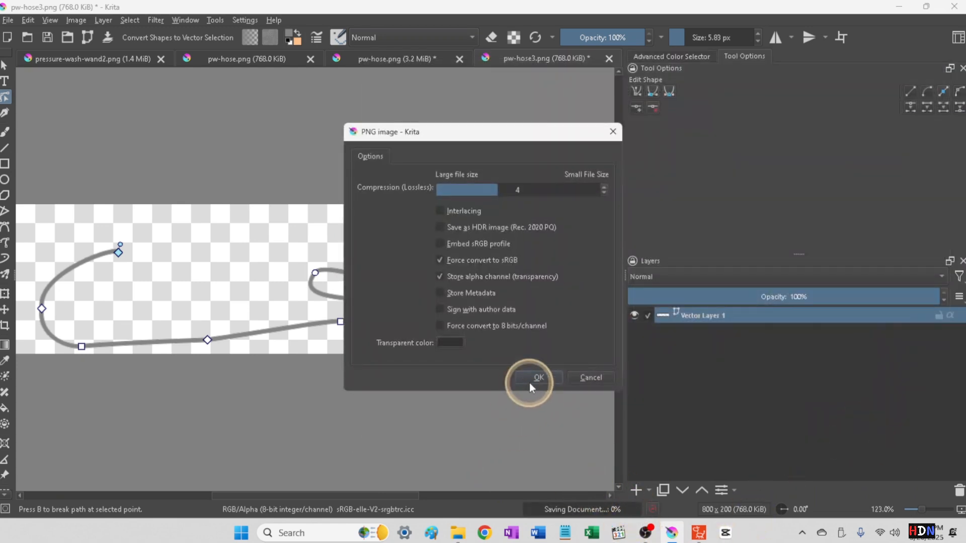
click(537, 377)
- Switch to Cartoon Animator, create a new prop from the pw-hose4 image, and delete the pw-hose3 prop
click(699, 532)
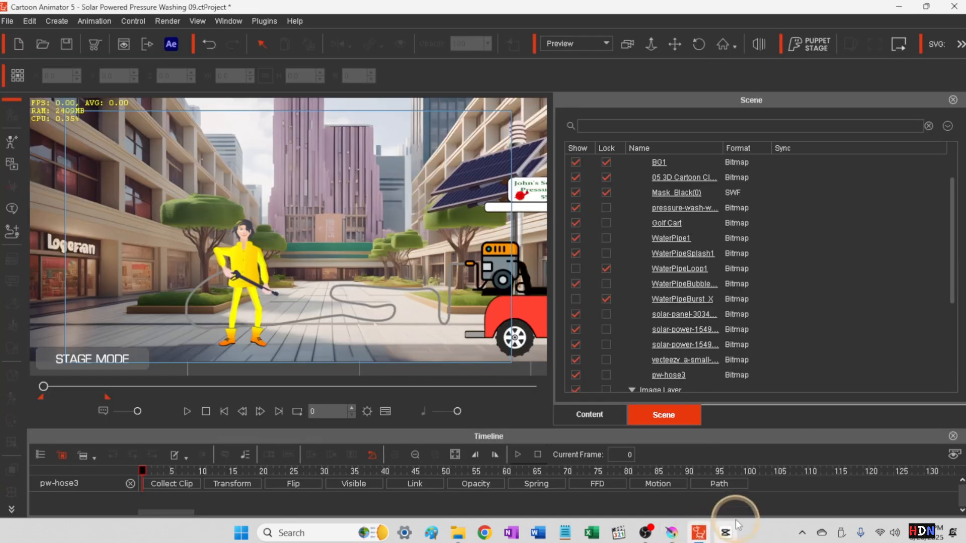
click(56, 20)
mouse_move(93, 56)
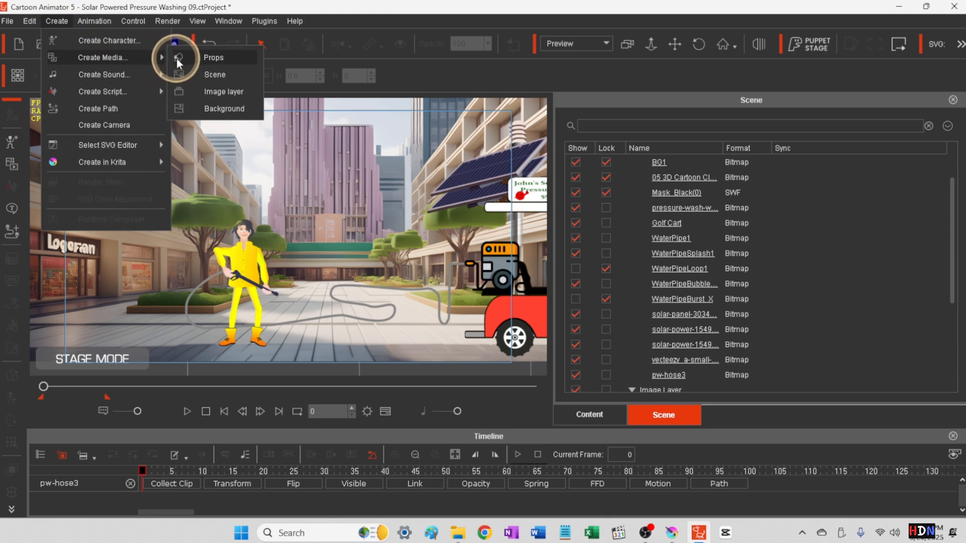
click(208, 58)
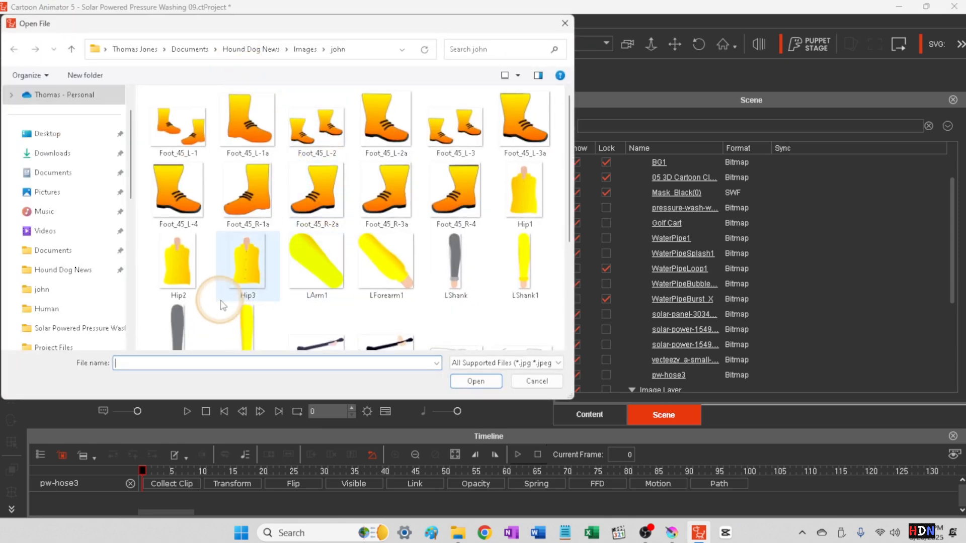
scroll(270, 277, down, 3)
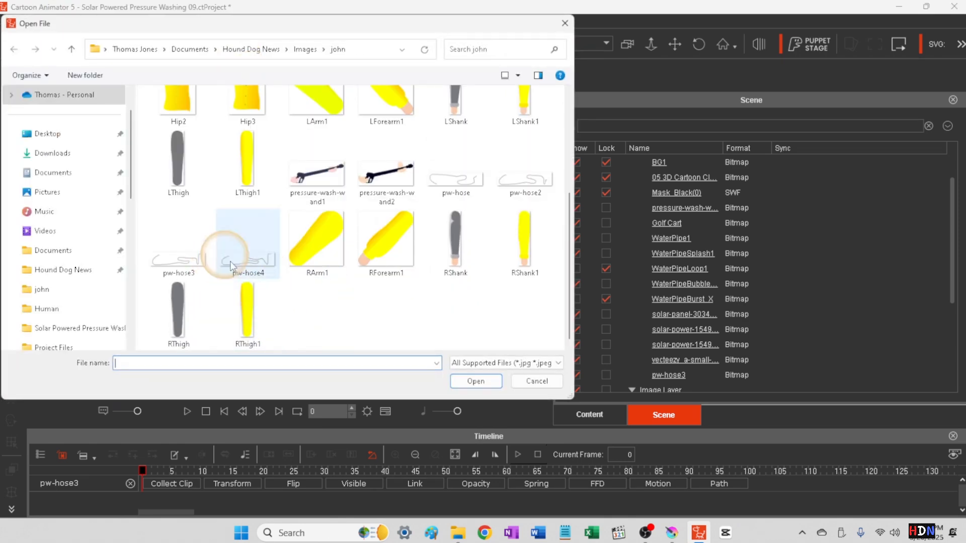
click(253, 263)
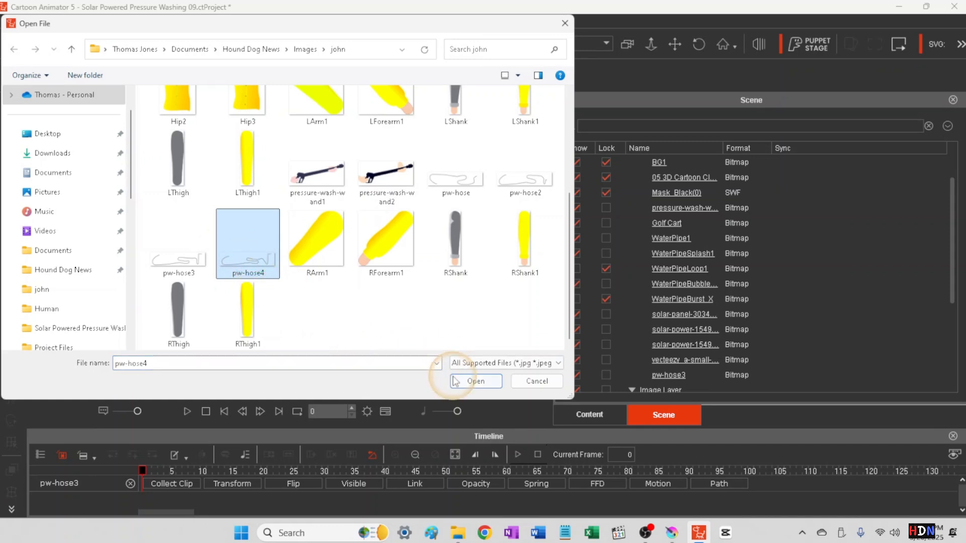
click(470, 381)
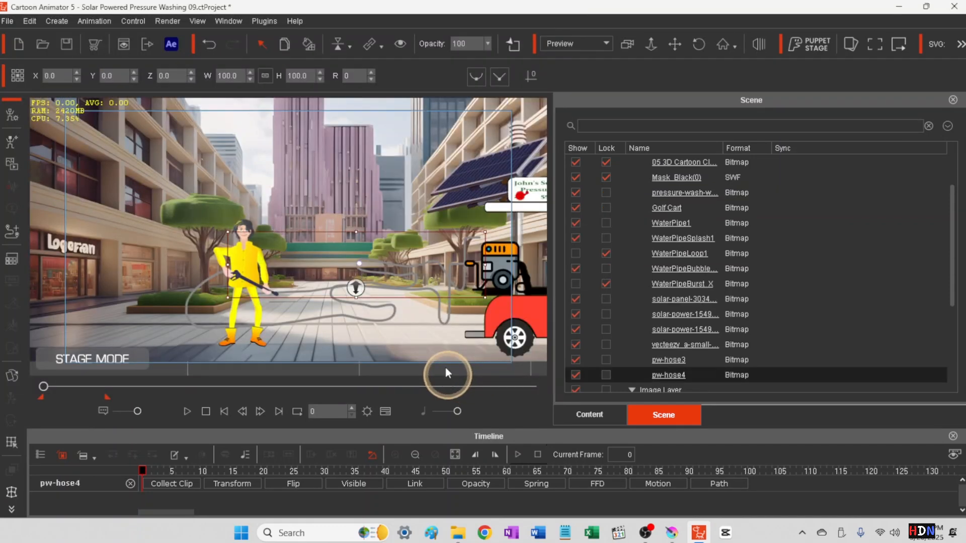
click(328, 316)
key(Delete)
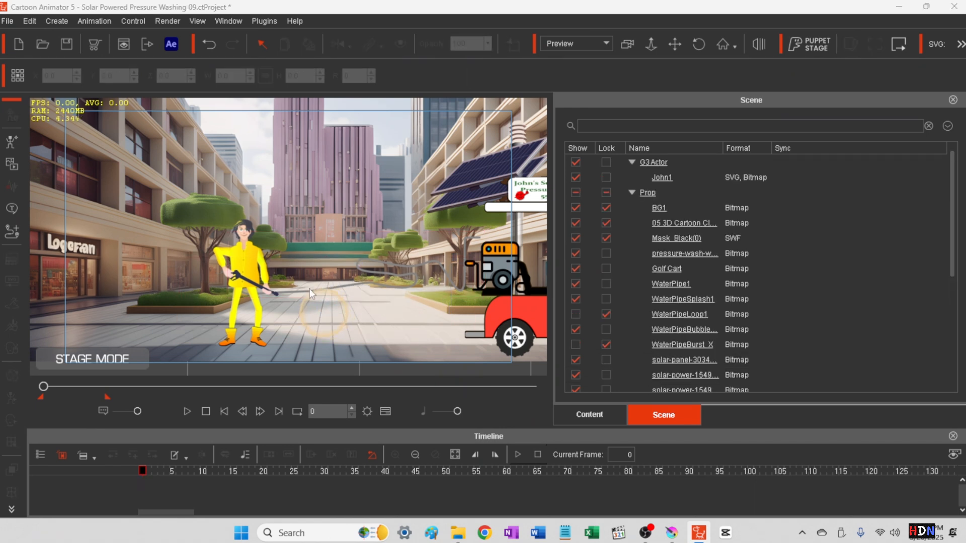
- Scale the pw-hose4 prop to about 112 and place it between the worker and the cart at about X -17.0, Y -17.4
click(376, 263)
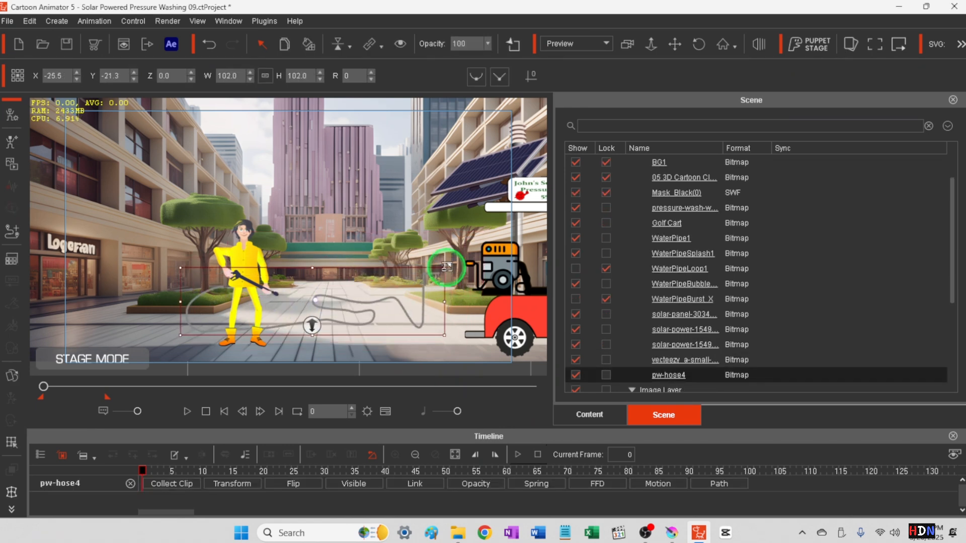
drag(172, 256, 182, 263)
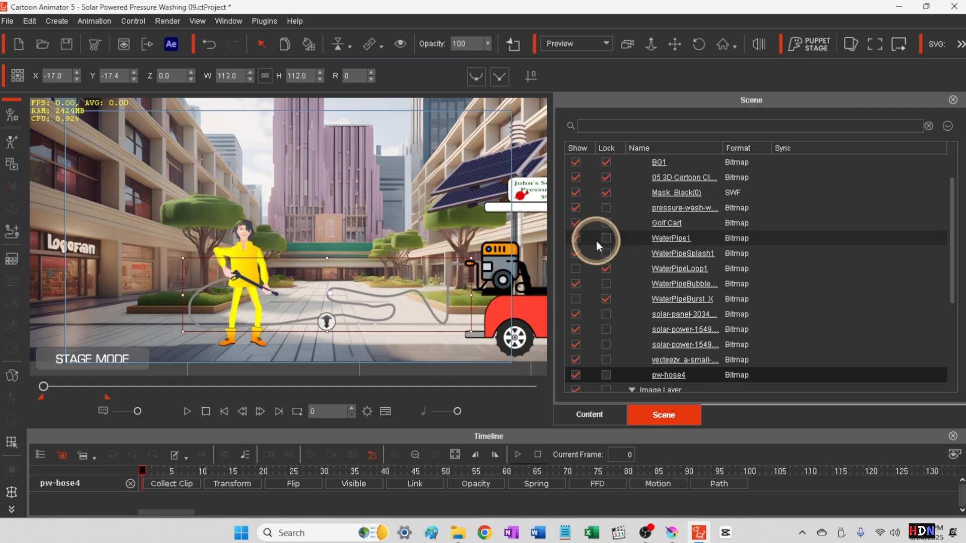
scroll(479, 289, up, 2)
scroll(480, 289, up, 3)
scroll(119, 371, down, 6)
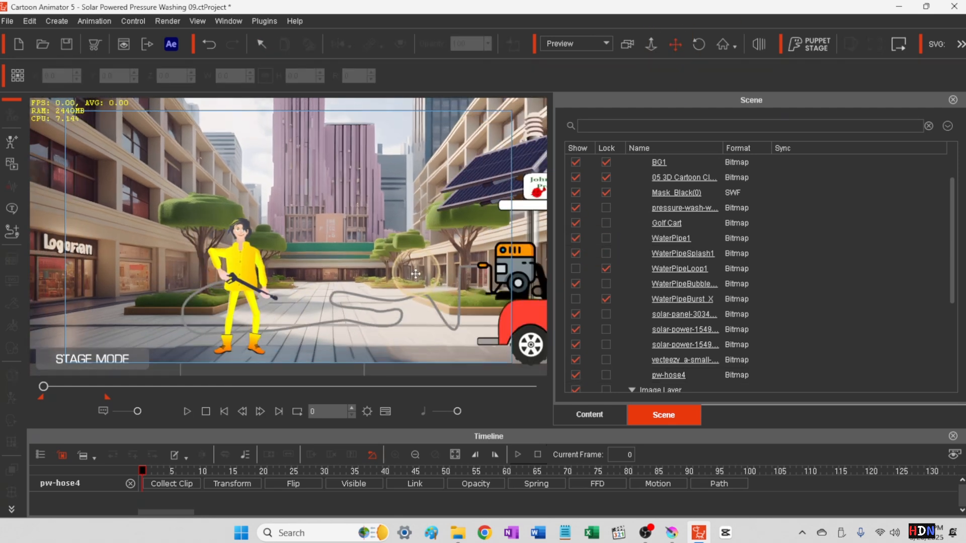
drag(375, 319, 276, 319)
scroll(270, 317, up, 3)
scroll(254, 329, down, 2)
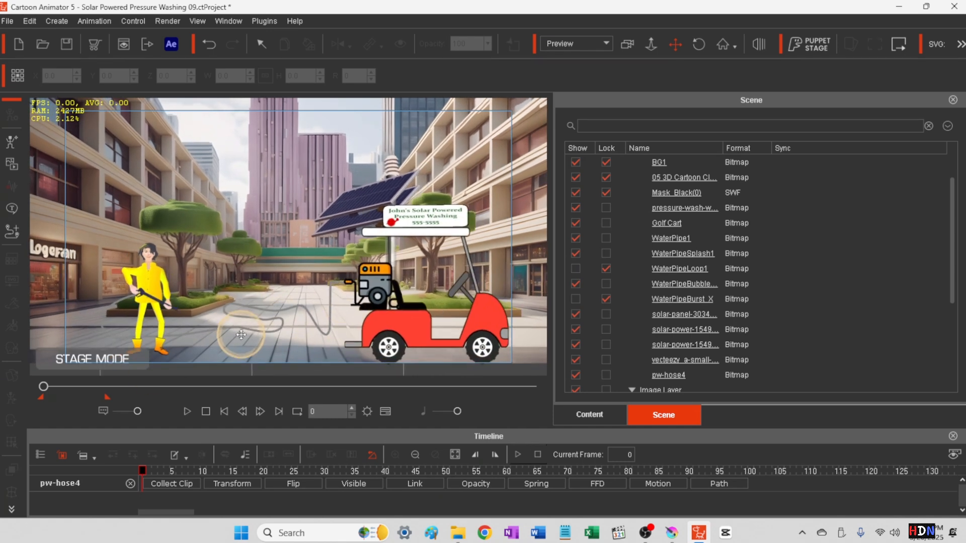
- Switch to Krita and adjust the curve handles at the right end of the hose's upper run to round its descent into the dip
mouse_move(672, 533)
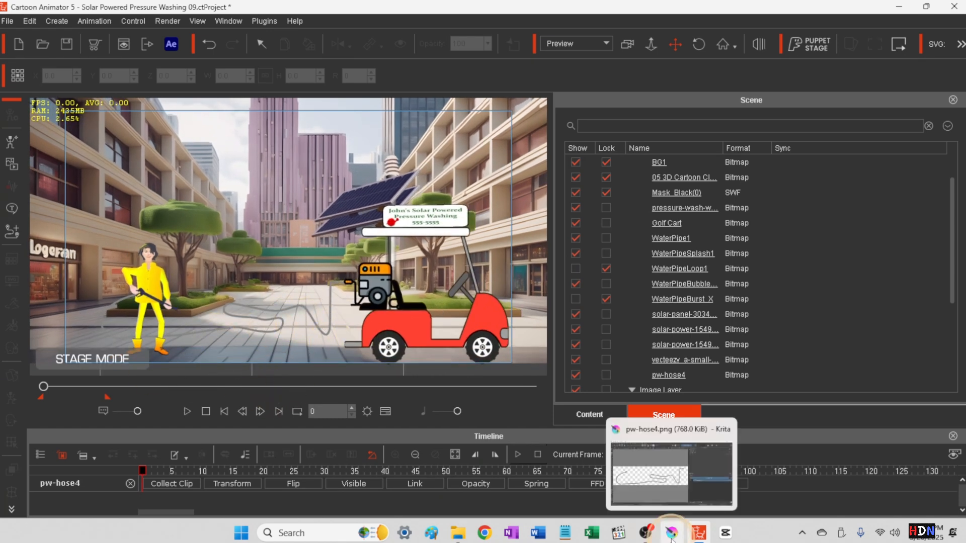
click(674, 477)
drag(529, 338, 493, 331)
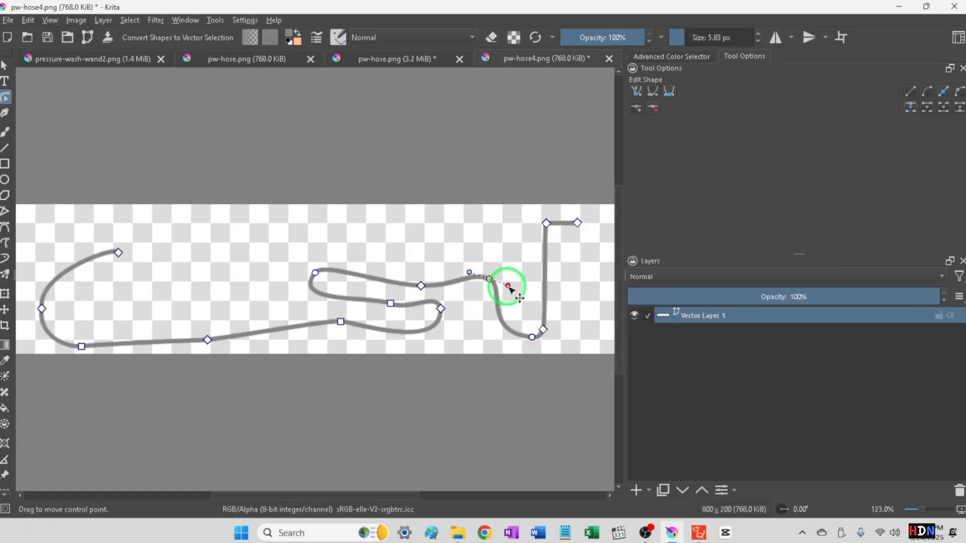
drag(506, 282, 433, 272)
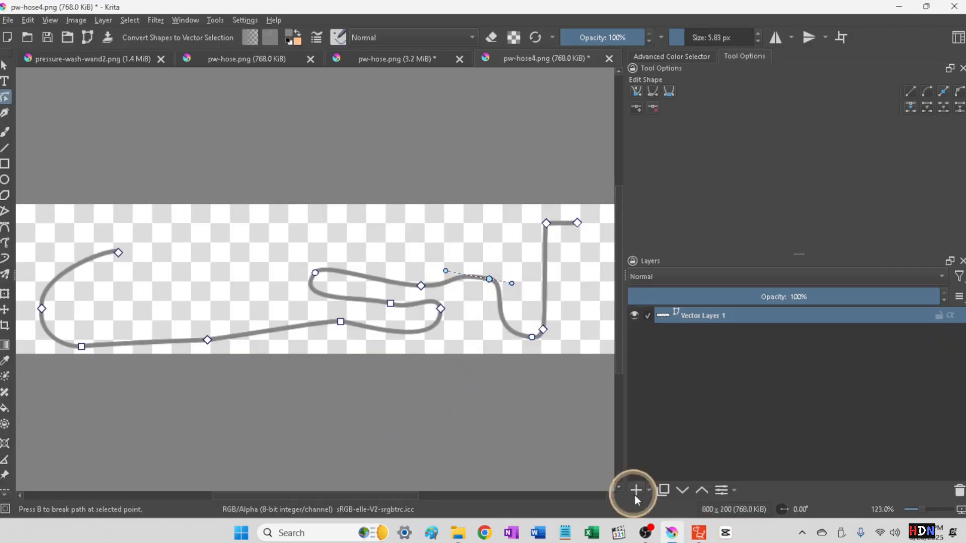
- Lower the right bend of the hose's middle loop, shift its left bend down and outward, and save the image as pw-hose5
click(699, 532)
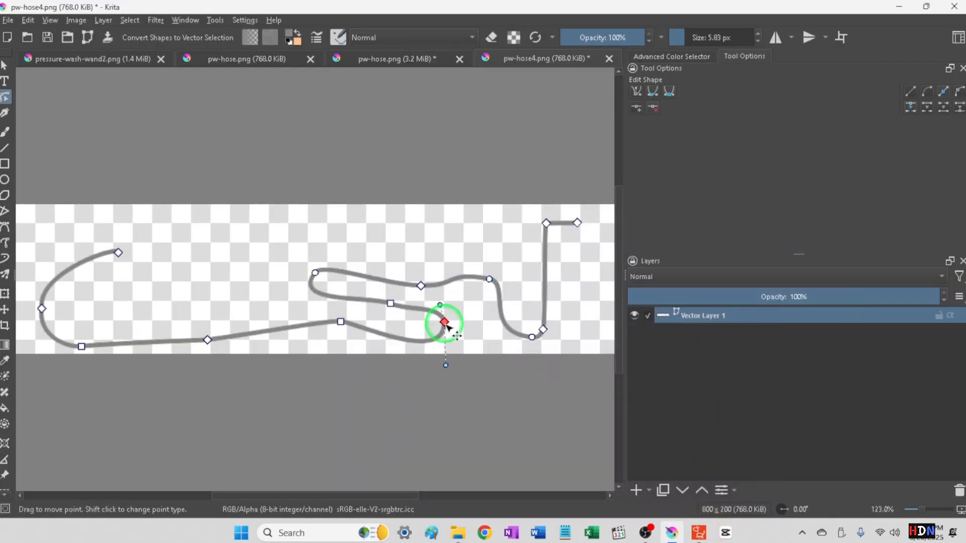
drag(442, 324, 443, 328)
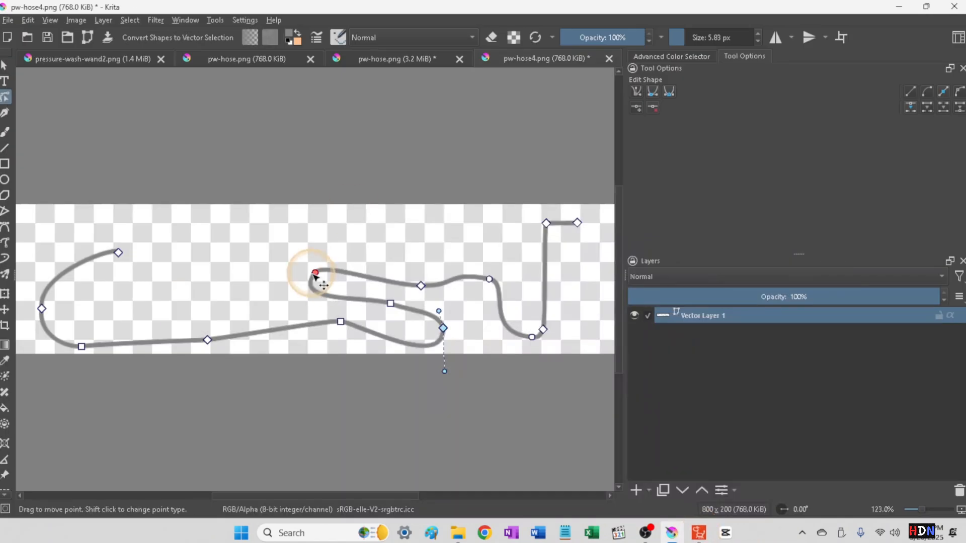
drag(319, 273, 292, 303)
key(ctrl+shift+s)
key(Return)
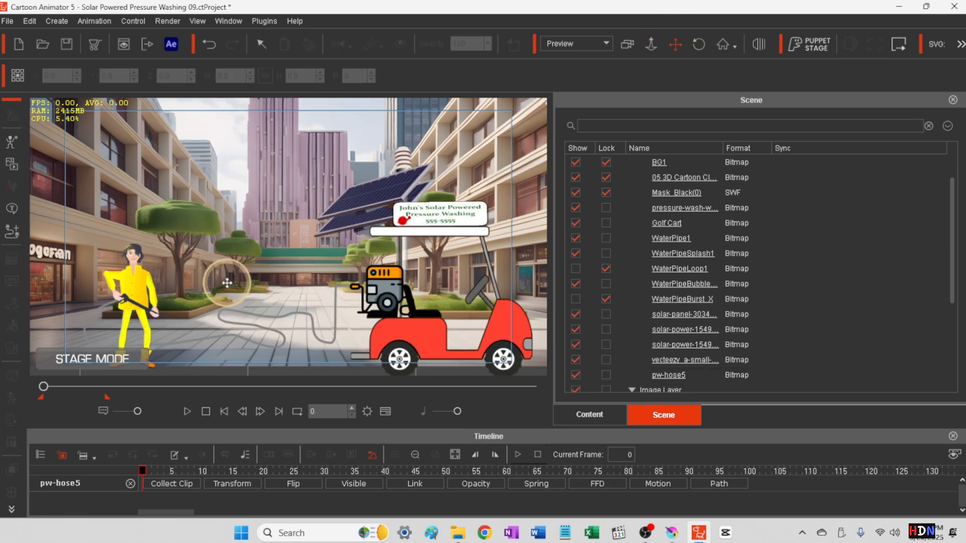
- Examine how the pw-hose5 prop meets the cart's pump and the worker in the Cartoon Animator scene, and play the animation
scroll(226, 283, up, 3)
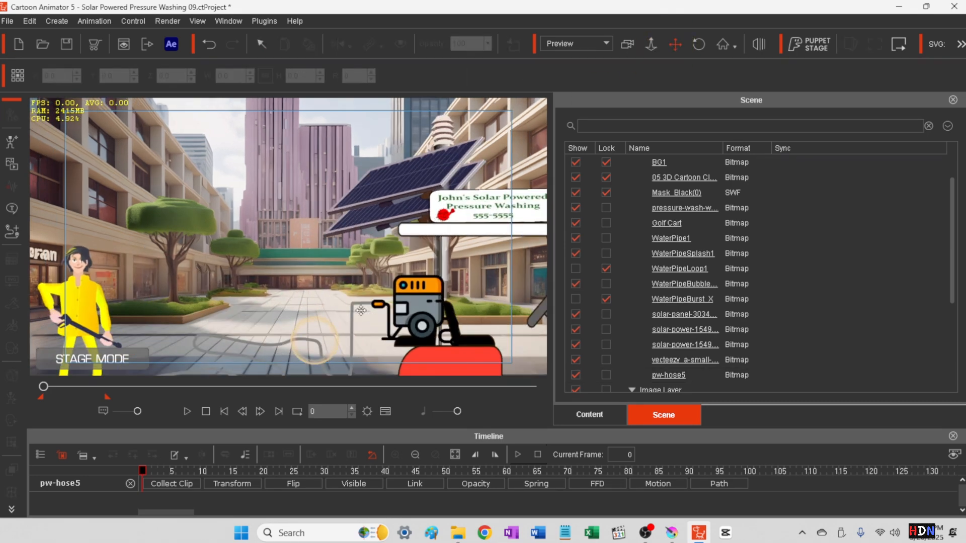
click(261, 44)
click(352, 307)
mouse_move(43, 386)
mouse_down()
mouse_move(82, 390)
mouse_move(3, 389)
mouse_move(46, 387)
mouse_move(31, 387)
mouse_up()
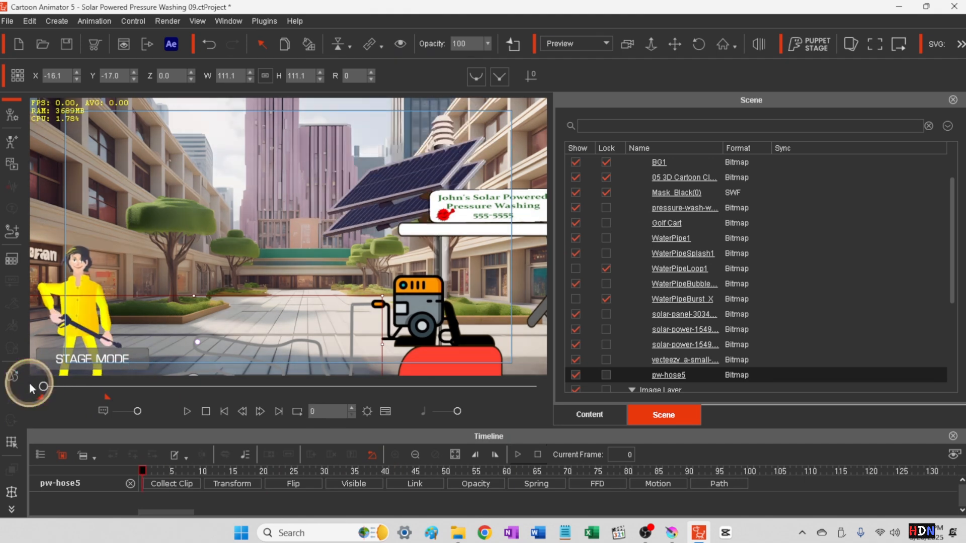
click(675, 46)
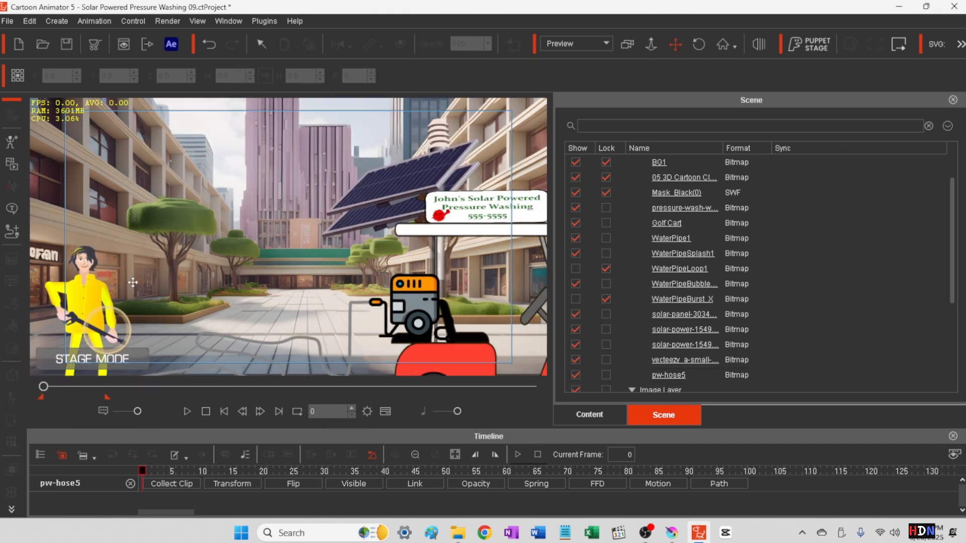
scroll(148, 306, down, 3)
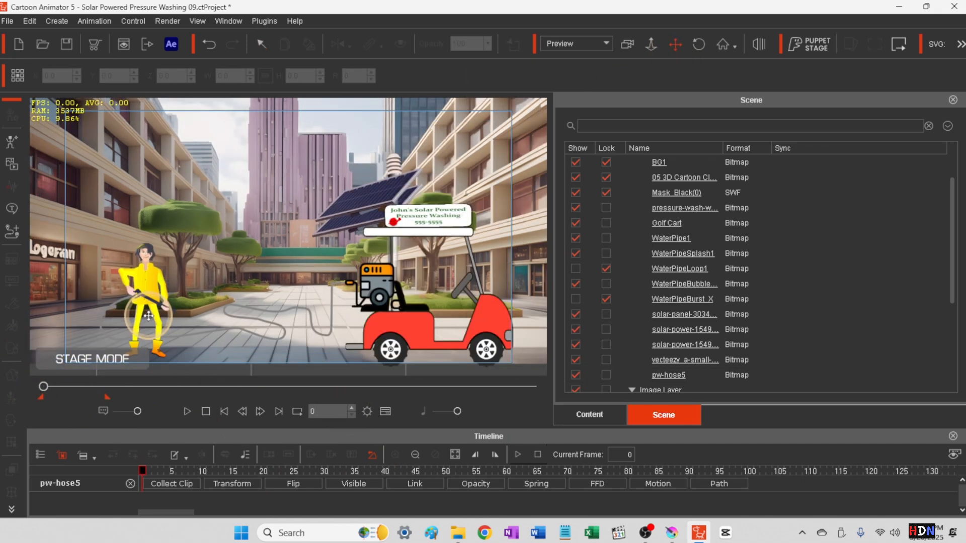
scroll(198, 274, down, 2)
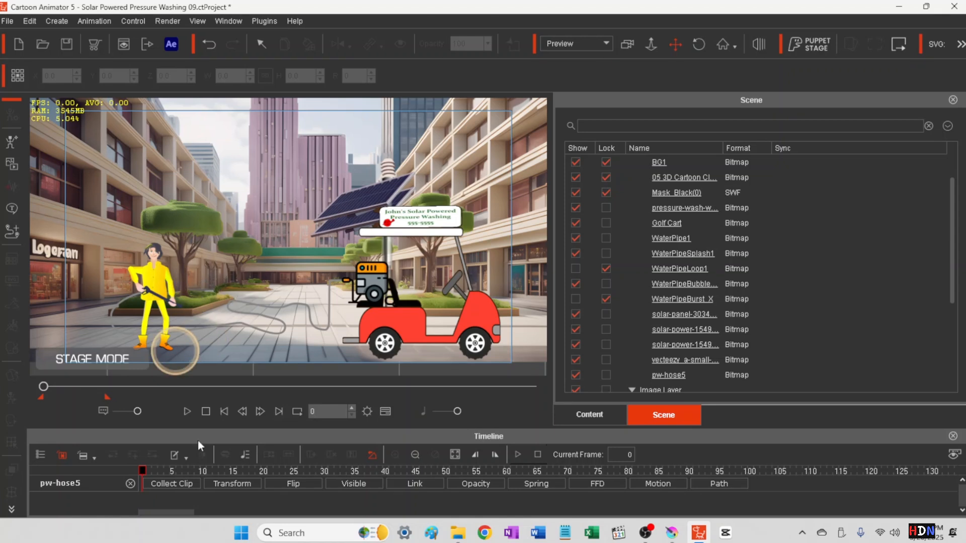
click(186, 410)
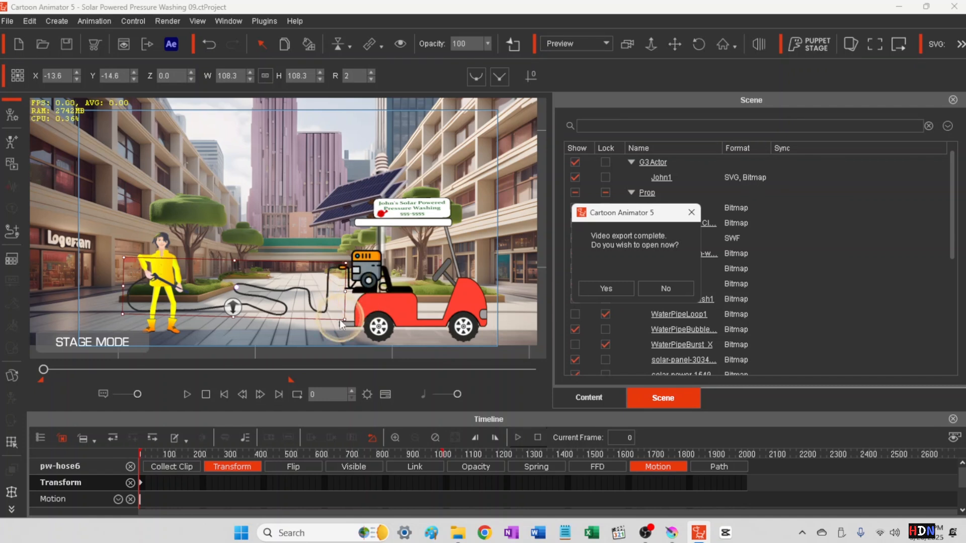
- Decline opening the exported video and create a new prop from the pressure-wash-wand2 image
click(666, 288)
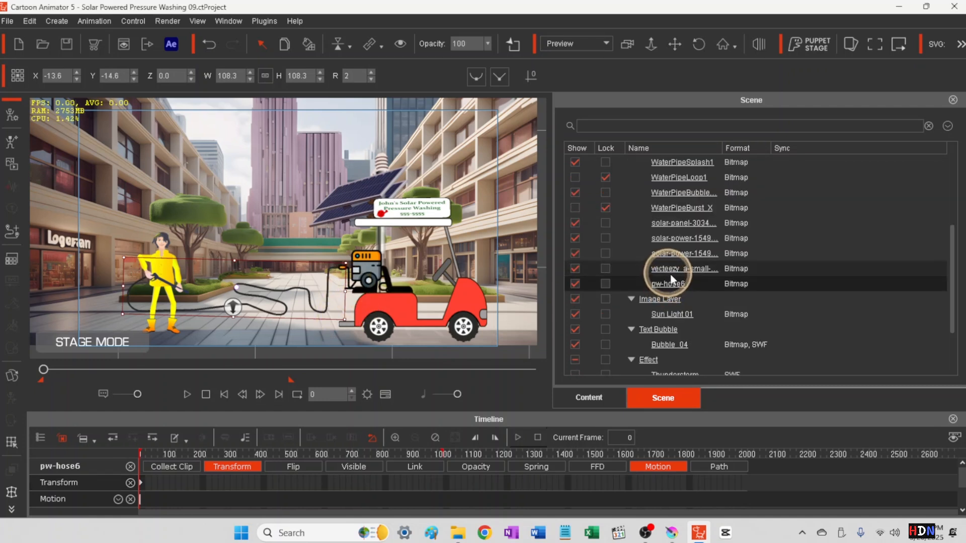
click(56, 21)
mouse_move(98, 57)
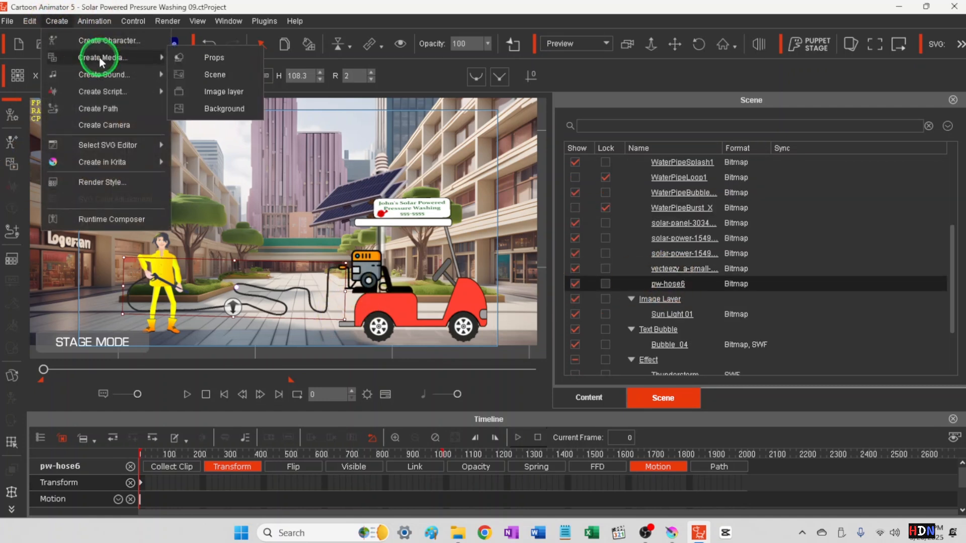
click(189, 61)
scroll(375, 251, down, 3)
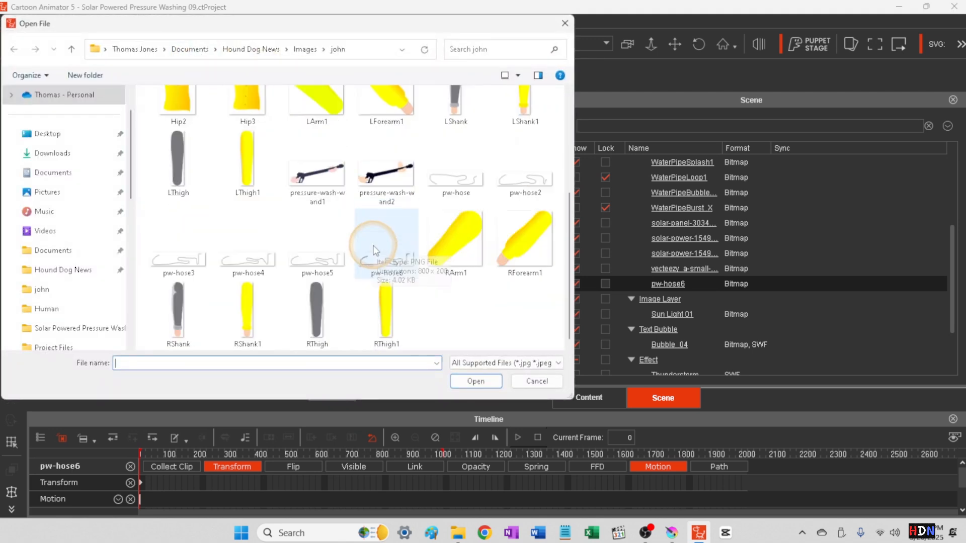
click(387, 174)
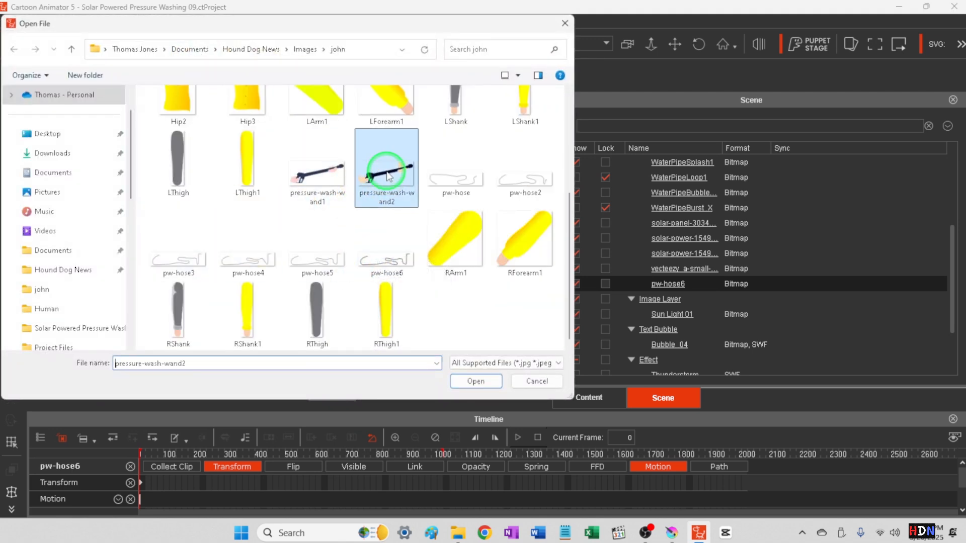
click(476, 380)
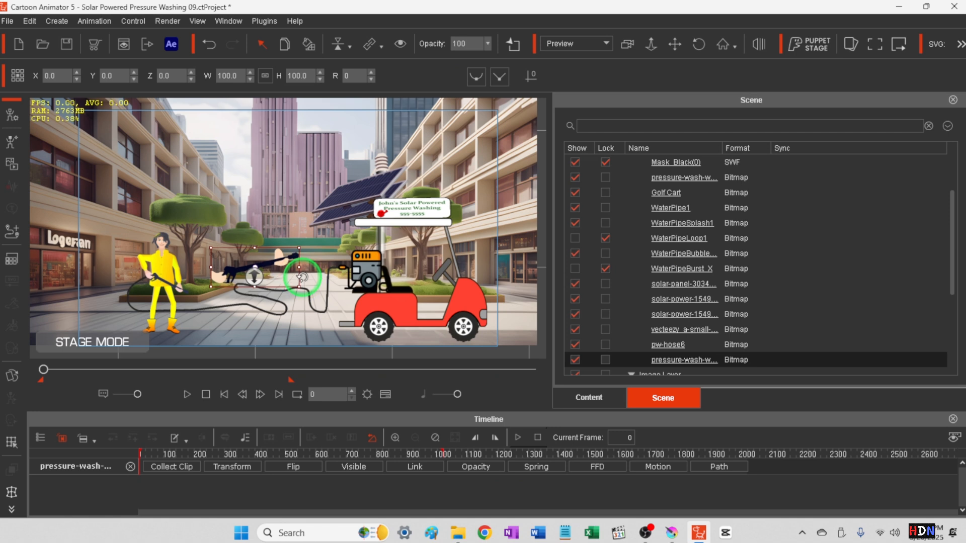
- Scale the new wand prop to about 51.5, rotate it to 40, and place it at the worker's hands at about X -66.2, Y -11.1
drag(302, 278, 266, 287)
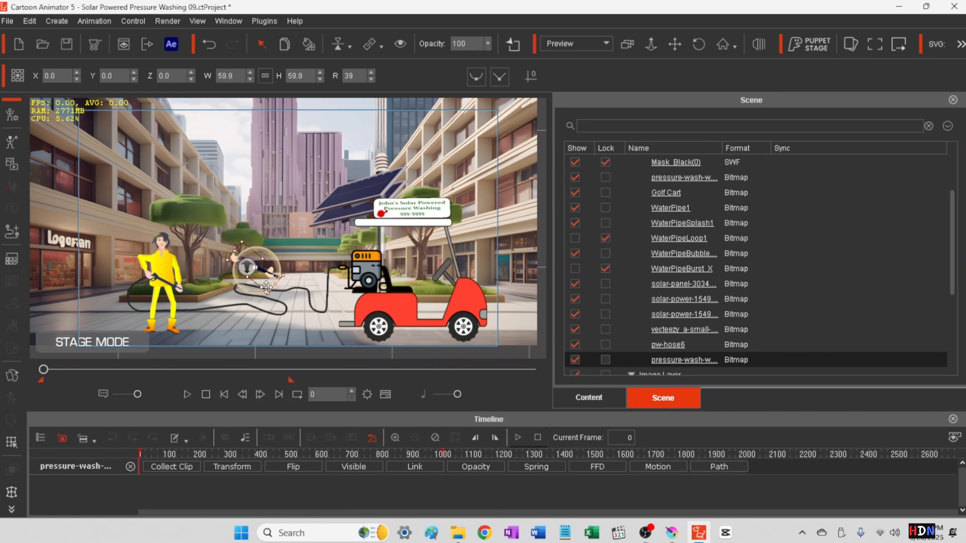
drag(266, 288, 139, 274)
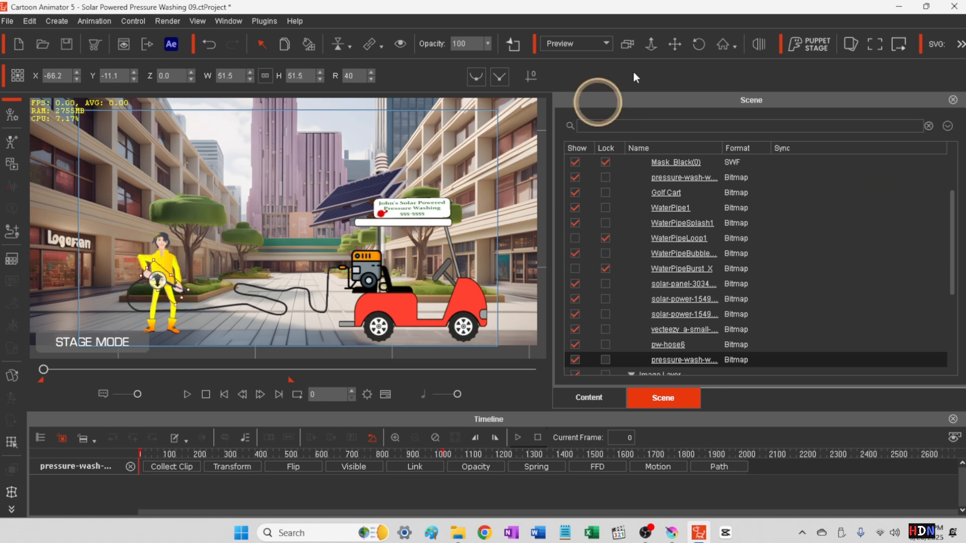
click(673, 43)
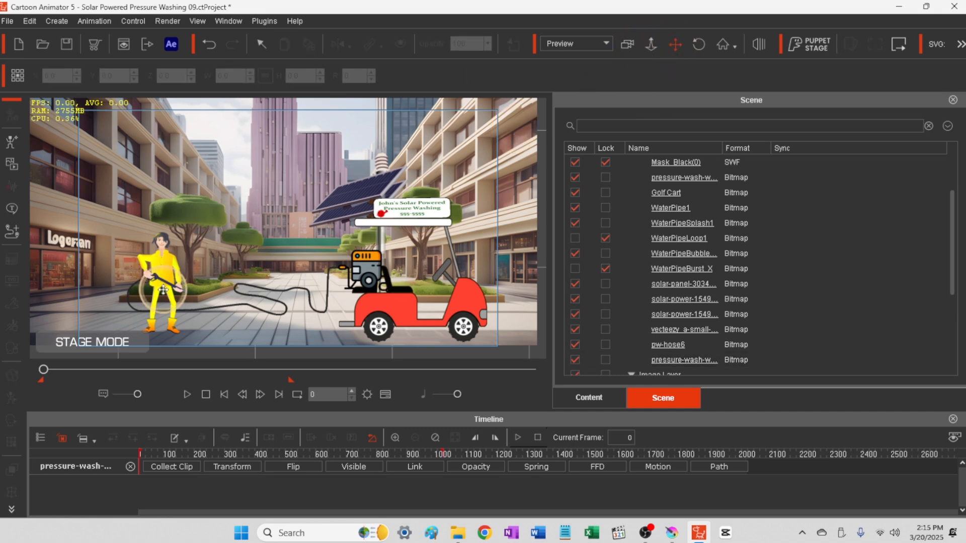
- Examine at close range how the wand sits in the worker's hands and how it meets the hose
scroll(186, 270, up, 1)
scroll(188, 274, up, 1)
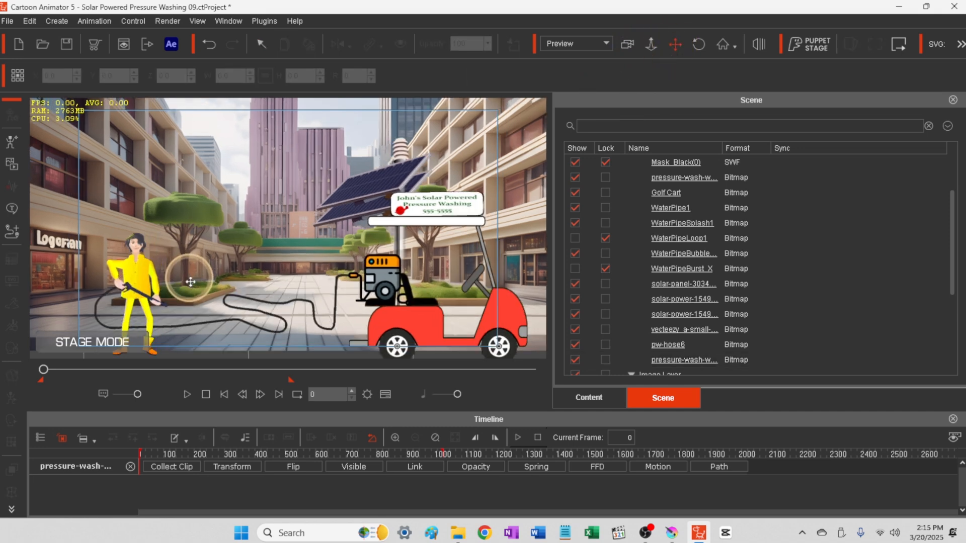
scroll(92, 296, up, 1)
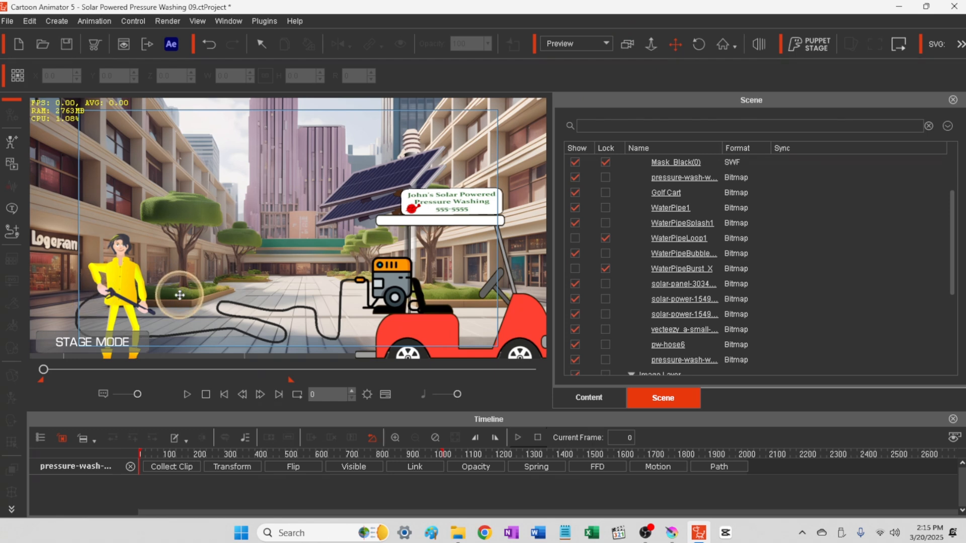
scroll(238, 272, up, 1)
scroll(292, 254, up, 1)
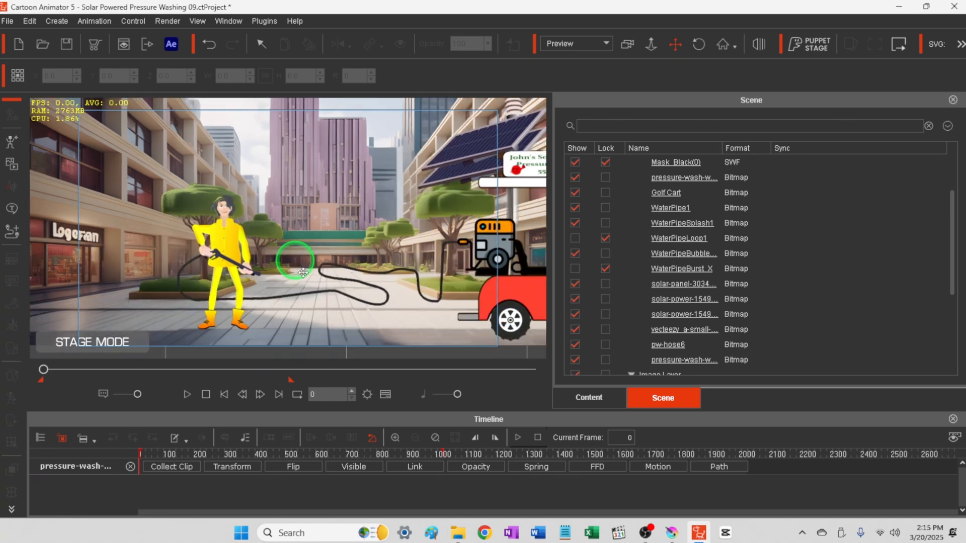
scroll(303, 273, up, 1)
scroll(304, 274, up, 1)
scroll(312, 261, up, 1)
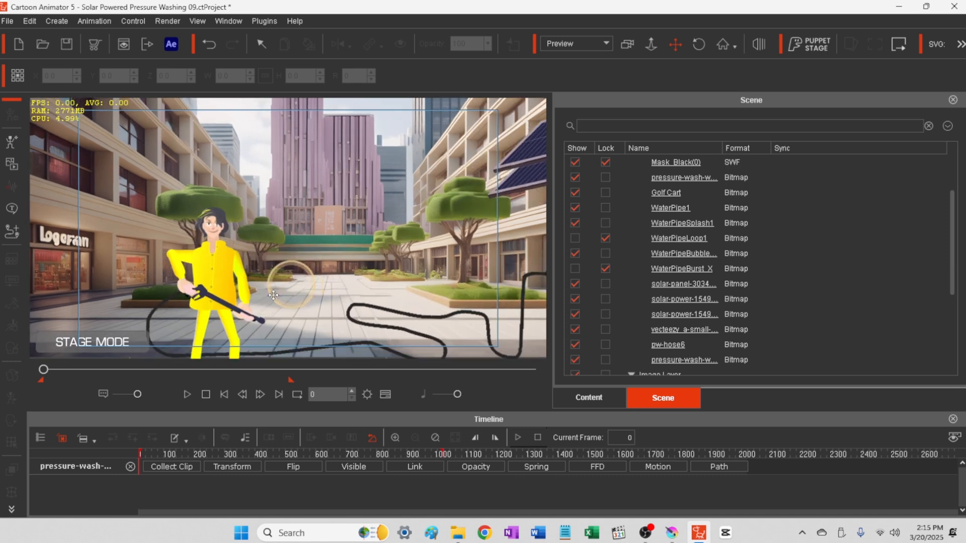
scroll(326, 233, up, 1)
scroll(324, 243, down, 3)
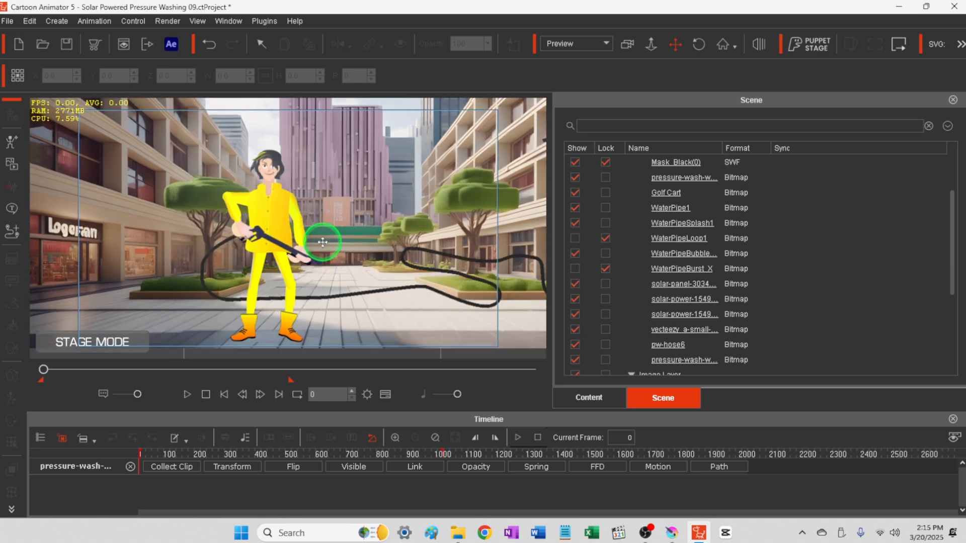
scroll(320, 237, down, 3)
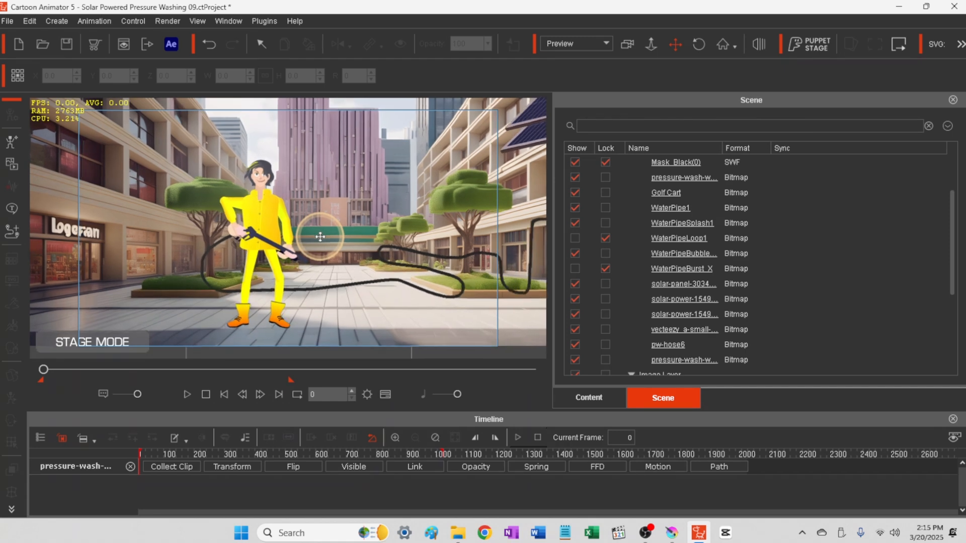
scroll(319, 235, up, 2)
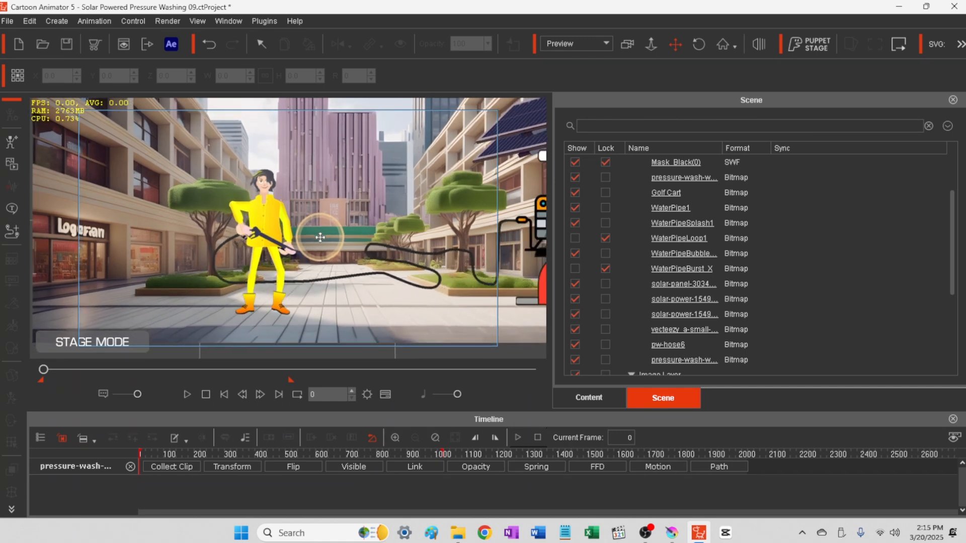
scroll(319, 231, up, 2)
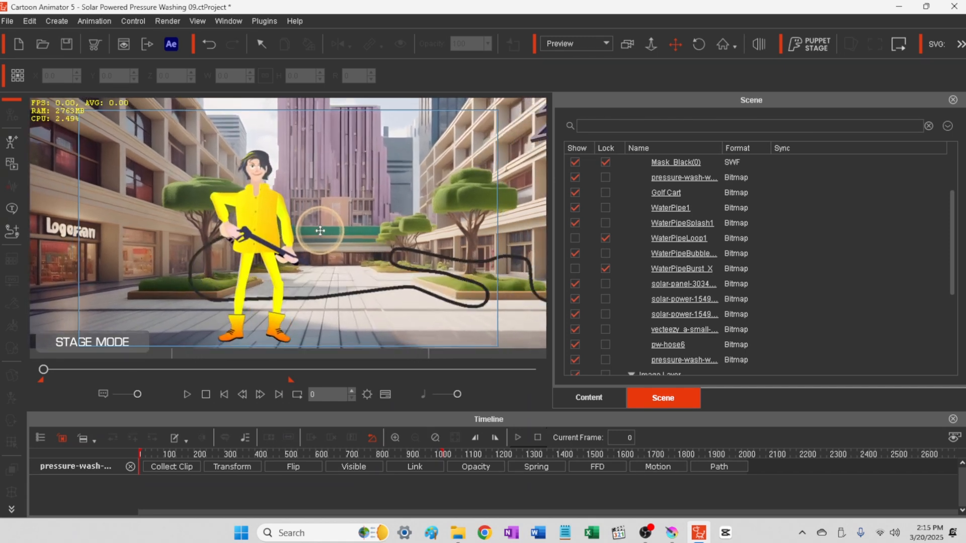
scroll(320, 232, down, 2)
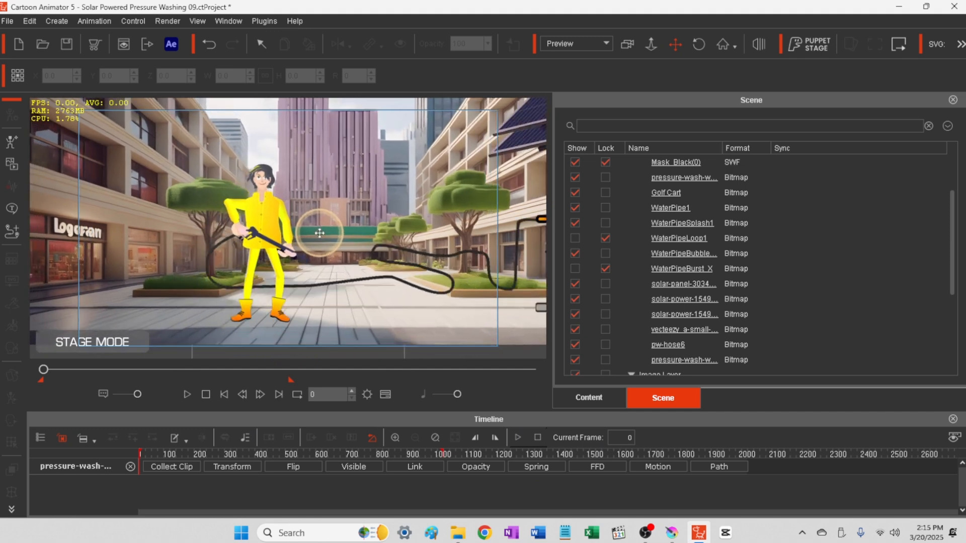
scroll(320, 232, down, 1)
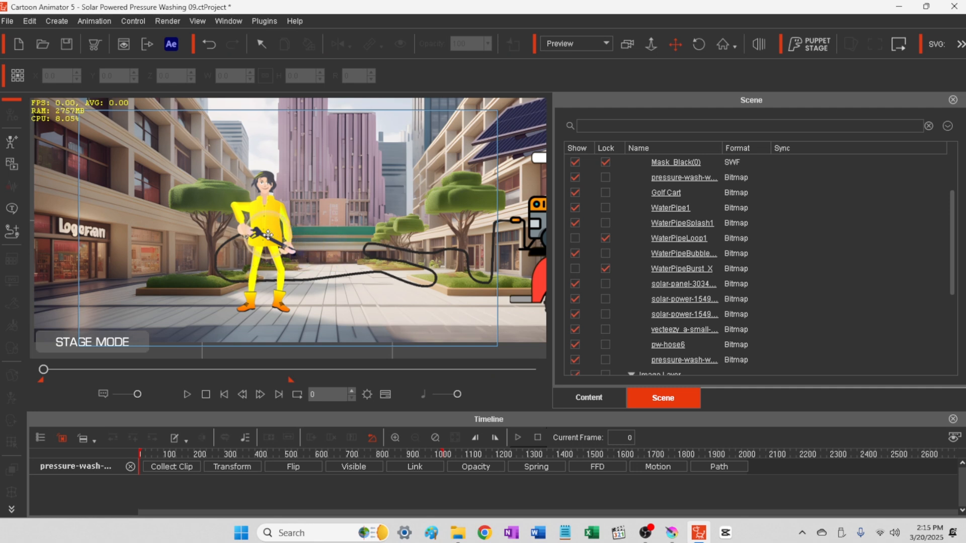
scroll(268, 235, up, 3)
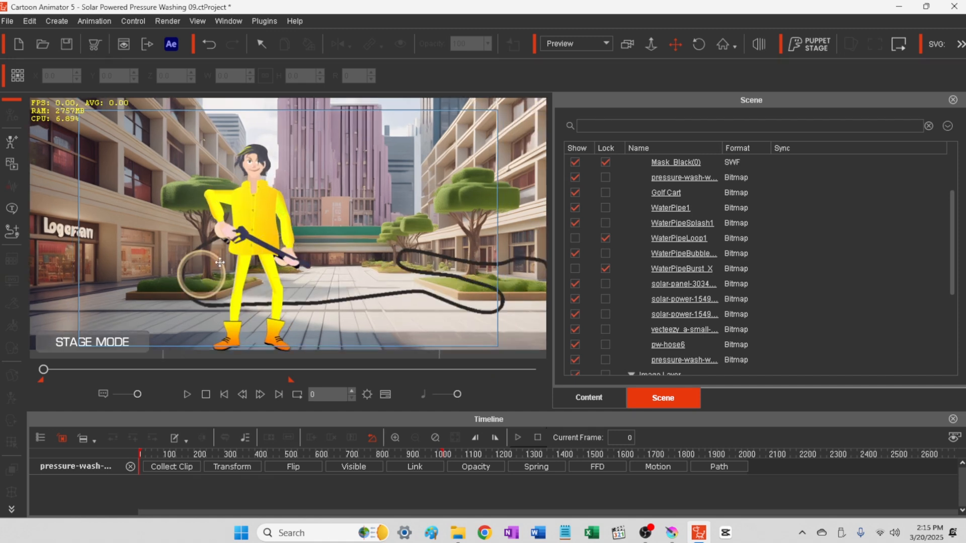
scroll(220, 262, up, 3)
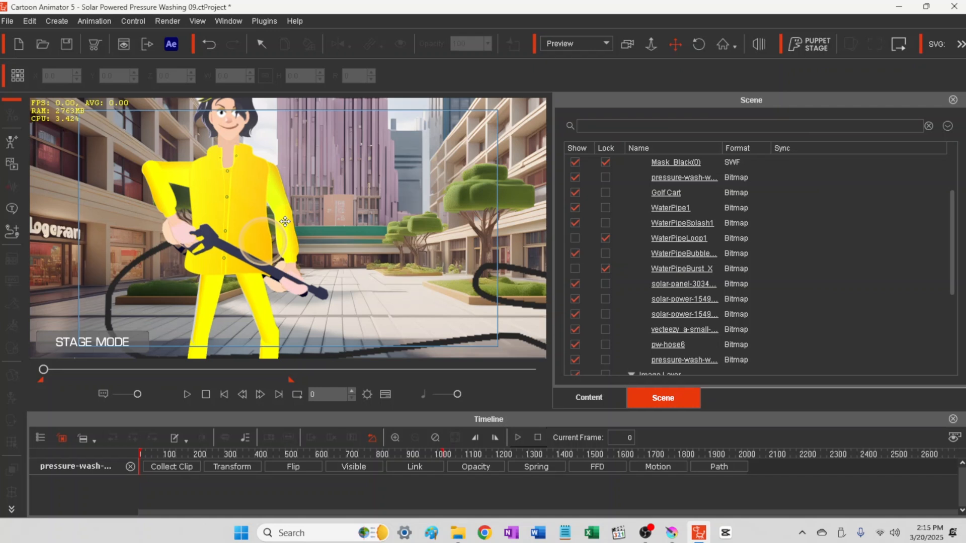
- Select the newly added pressure-wash wand prop, scale it to 56.0, and move it to about X -63.5, Y -11.0
click(212, 241)
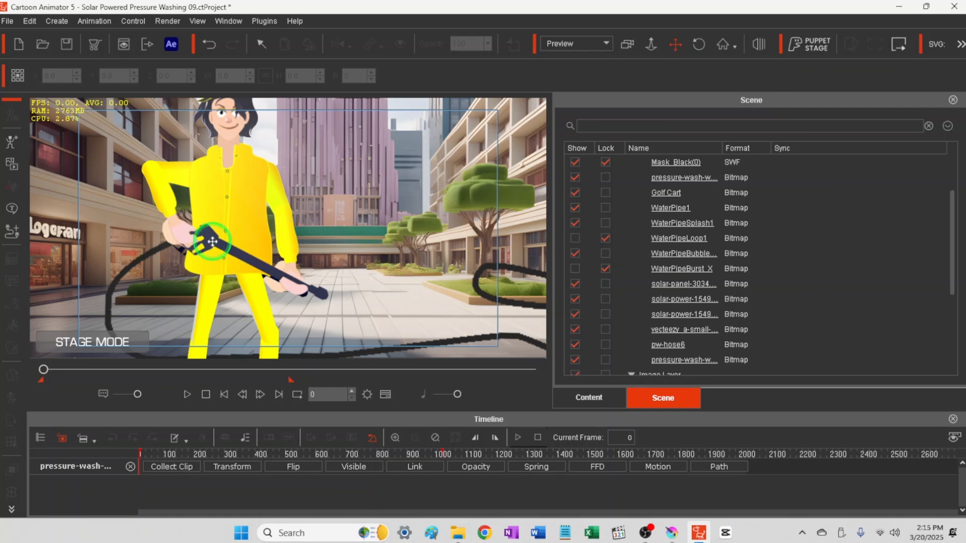
scroll(700, 304, down, 1)
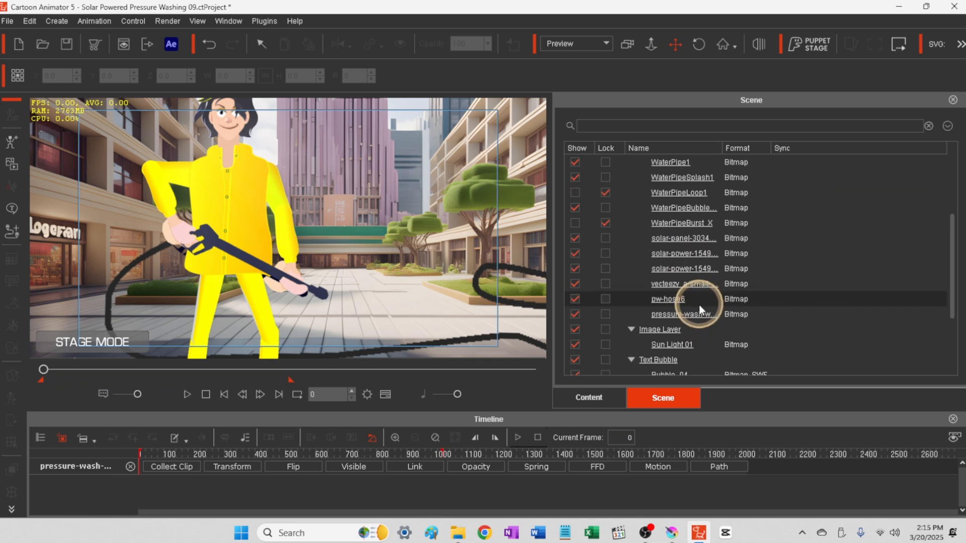
scroll(699, 304, down, 1)
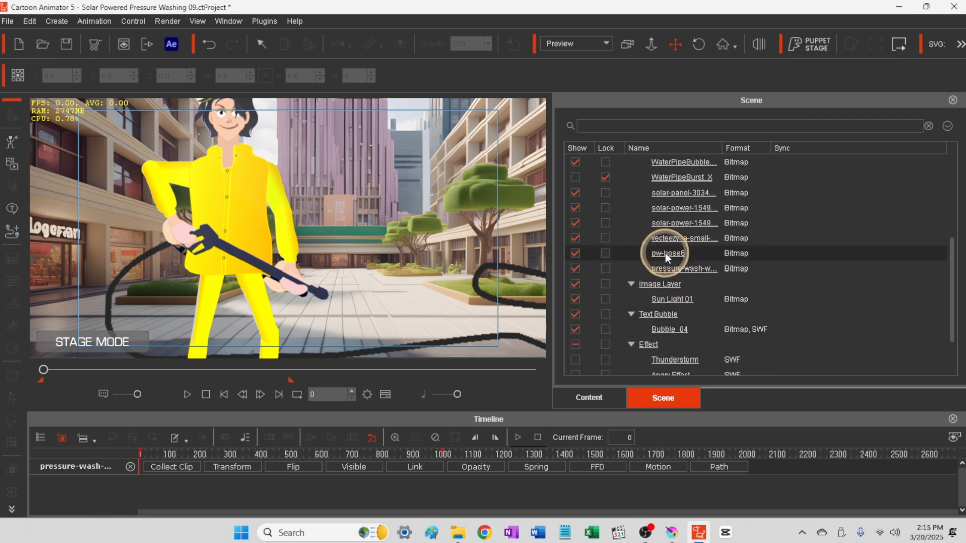
click(665, 252)
scroll(666, 246, up, 4)
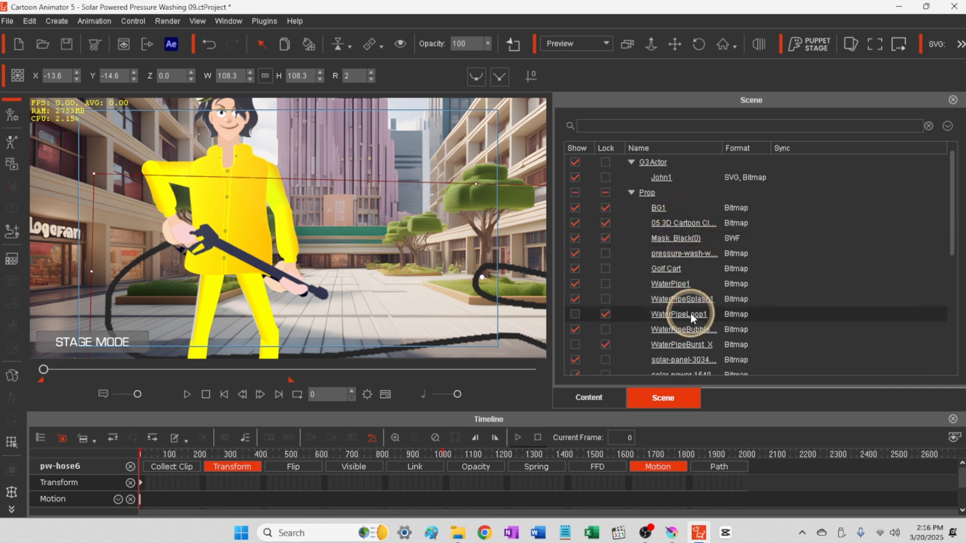
scroll(684, 292, down, 2)
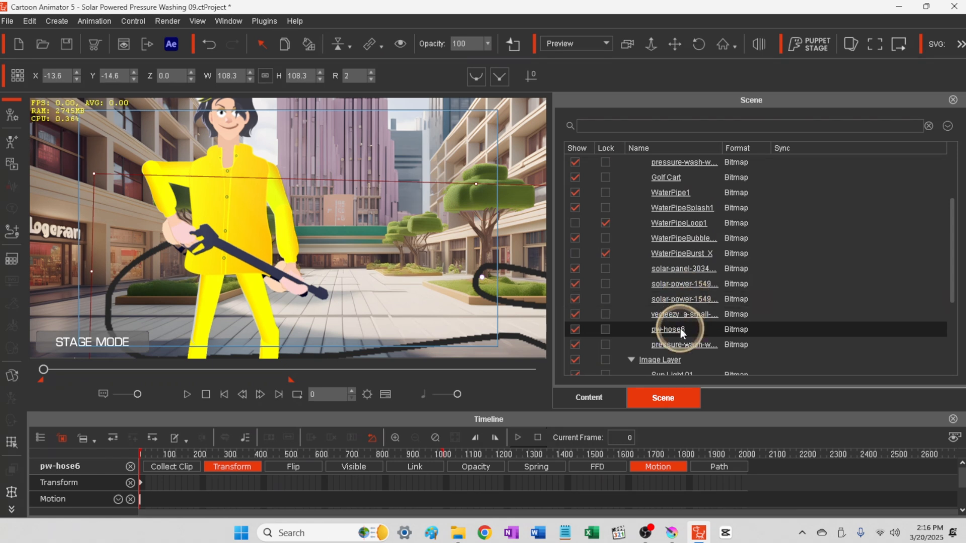
click(676, 345)
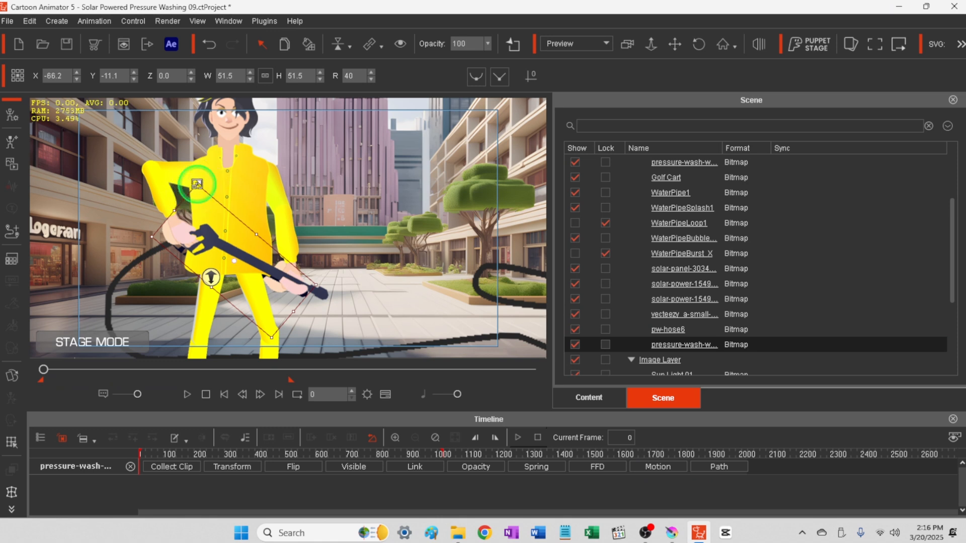
mouse_move(197, 184)
mouse_down()
mouse_move(180, 171)
mouse_move(189, 181)
mouse_up()
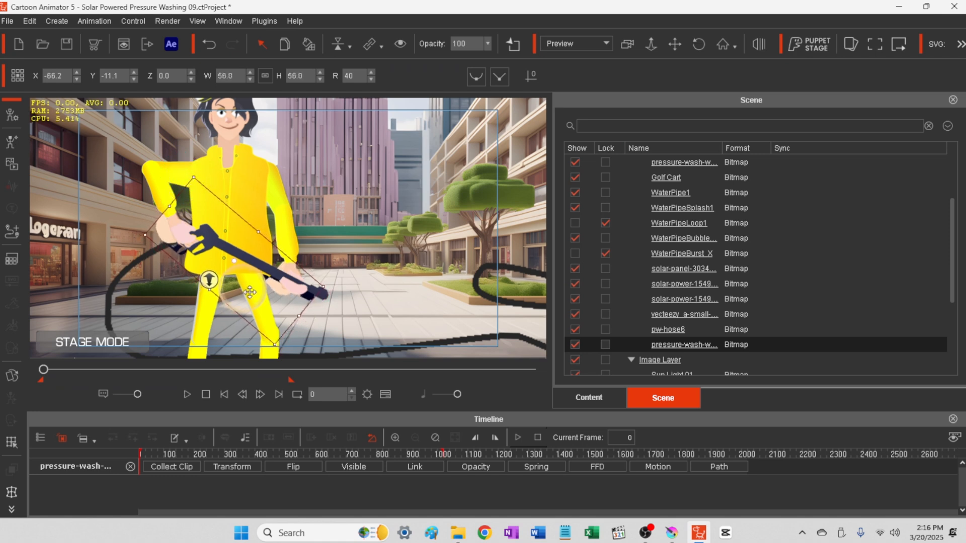
drag(235, 249, 247, 248)
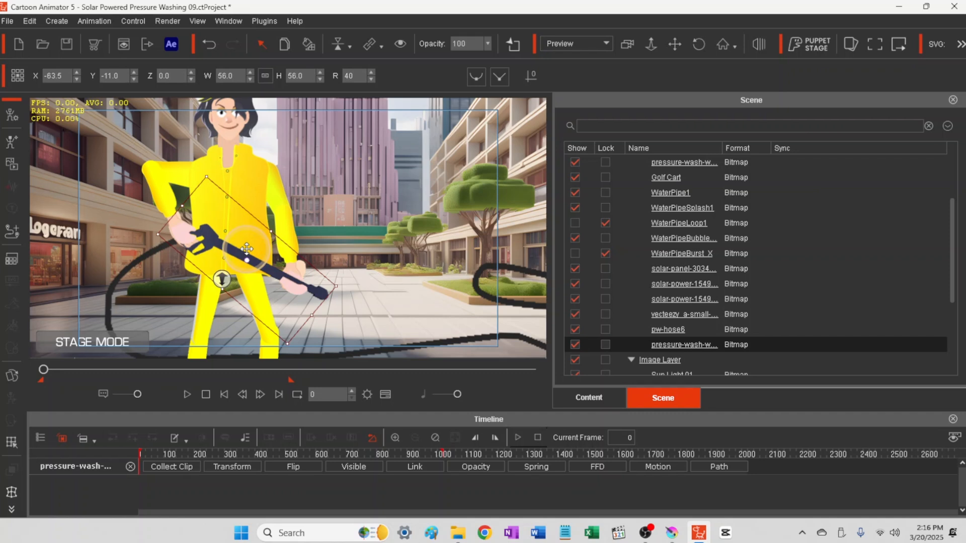
- Bring the wand prop forward in depth to Z 25.0, in front of the worker
key(Page_Up)
key(Page_Up)
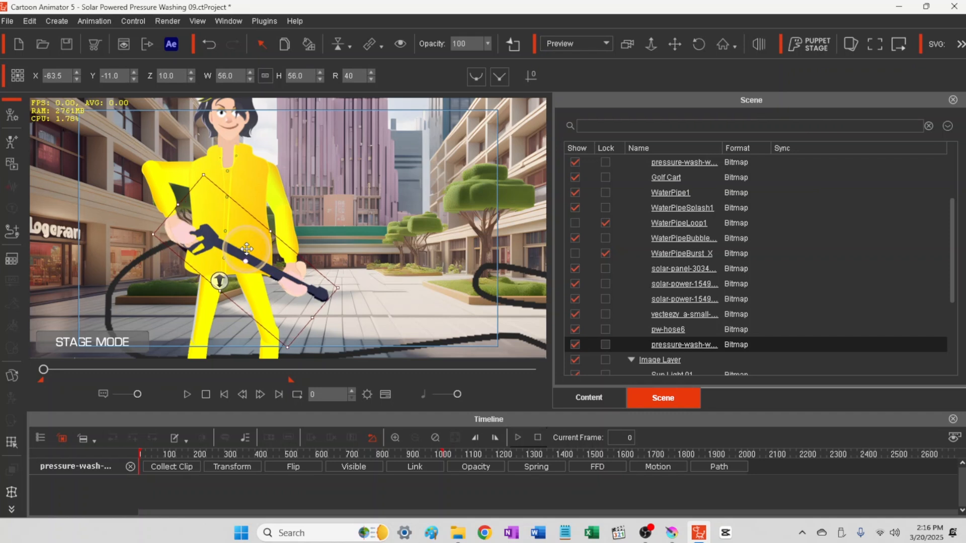
key(Page_Up)
key(Page_Up)
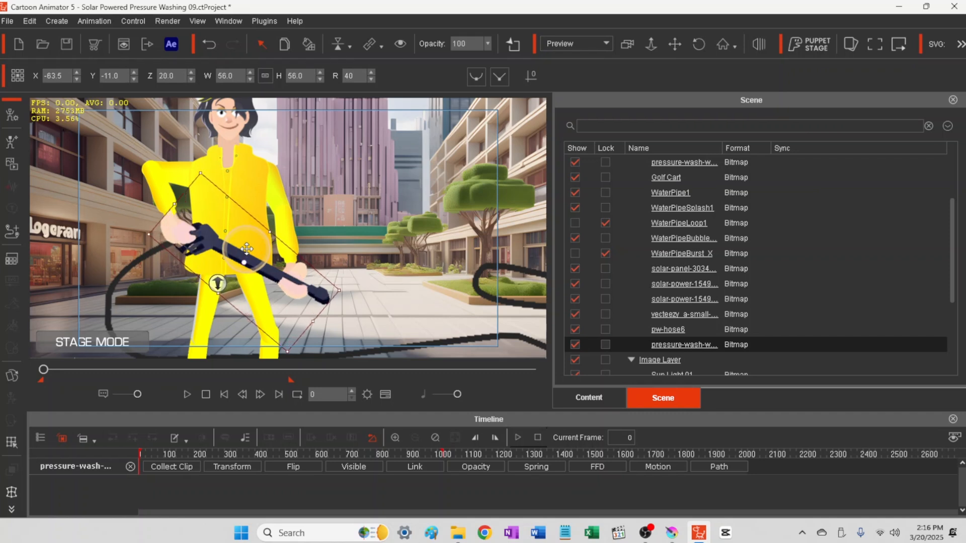
key(Page_Up)
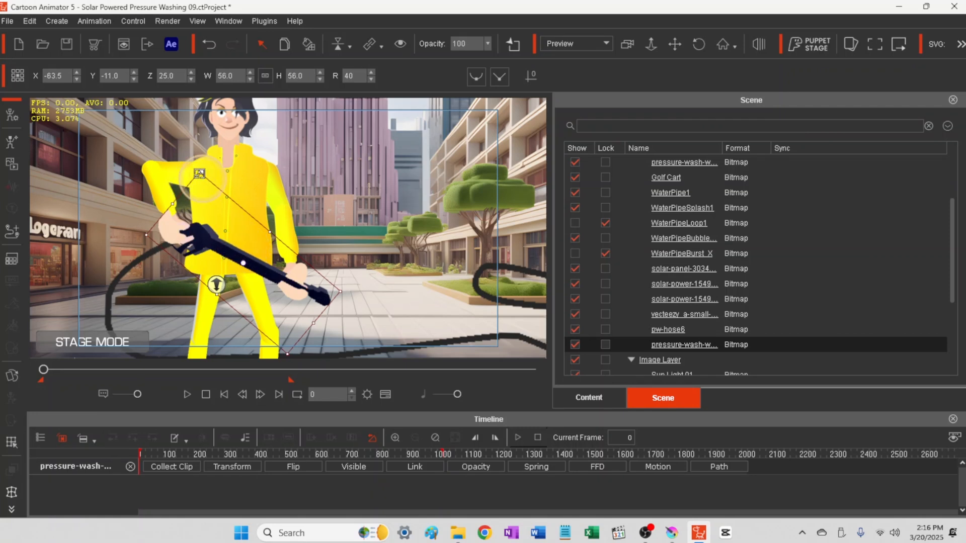
- Scale the wand to about 48.6, place it near X -63.2, Y -10.4, and rotate it from 38 so its tip points slightly lower
drag(197, 172, 210, 201)
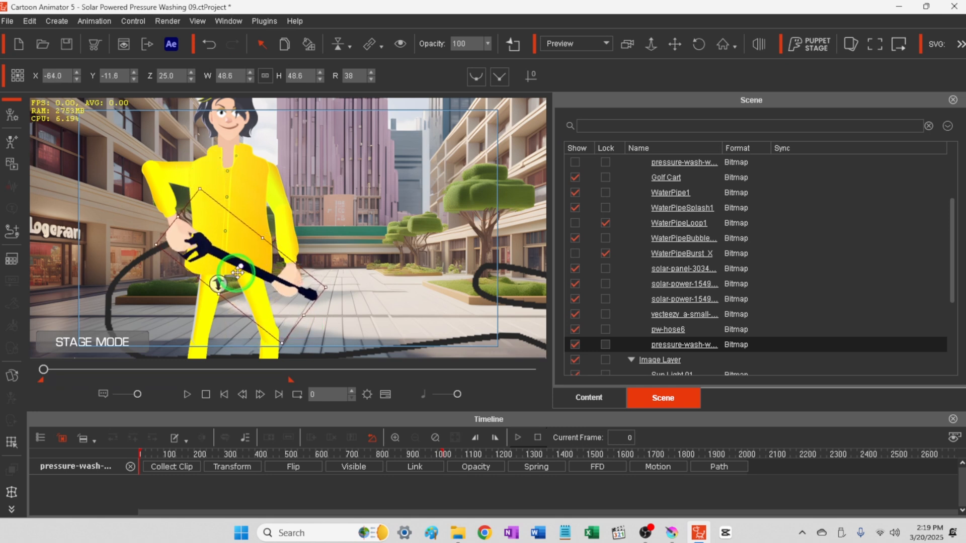
drag(238, 273, 240, 274)
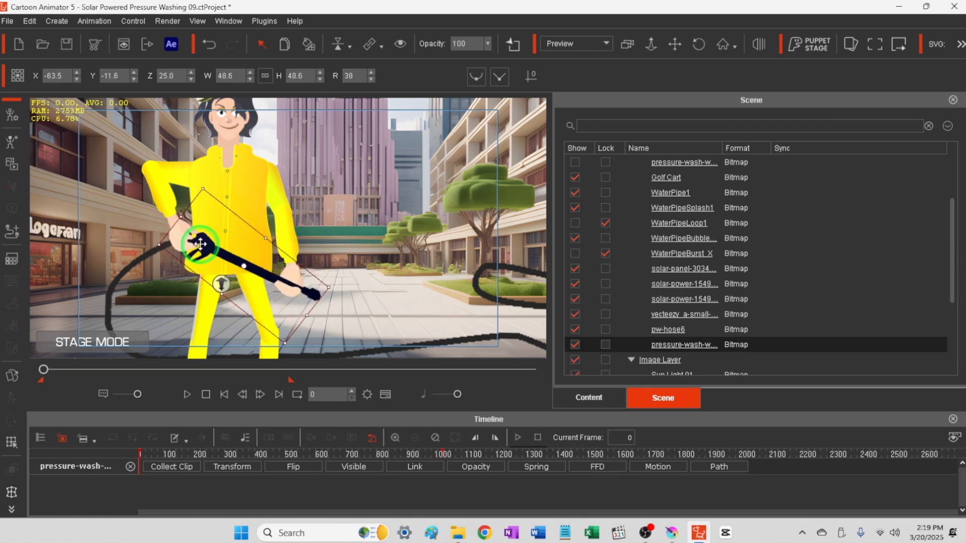
drag(198, 246, 201, 240)
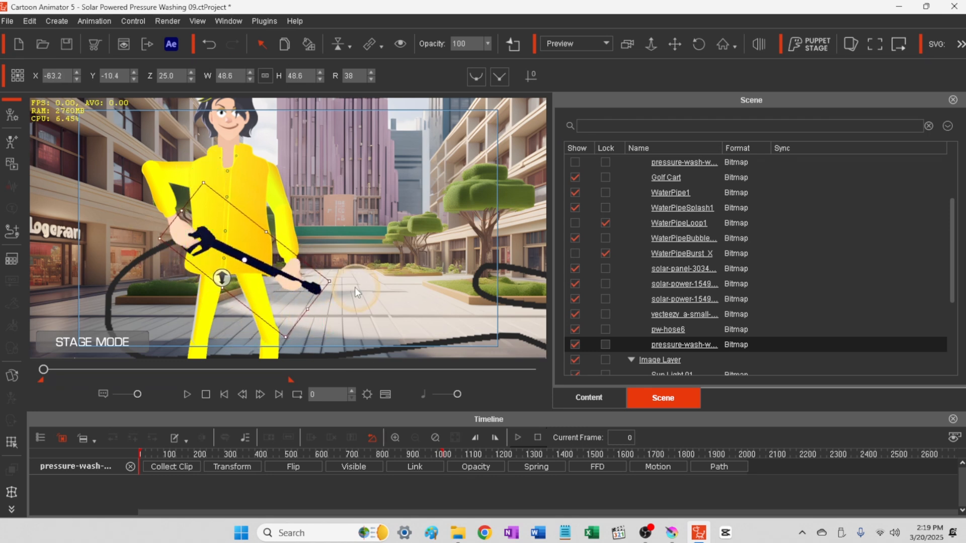
drag(328, 281, 326, 295)
- Open the 2D Motion Key Editor for the worker character and set the bone display size to 12
click(204, 233)
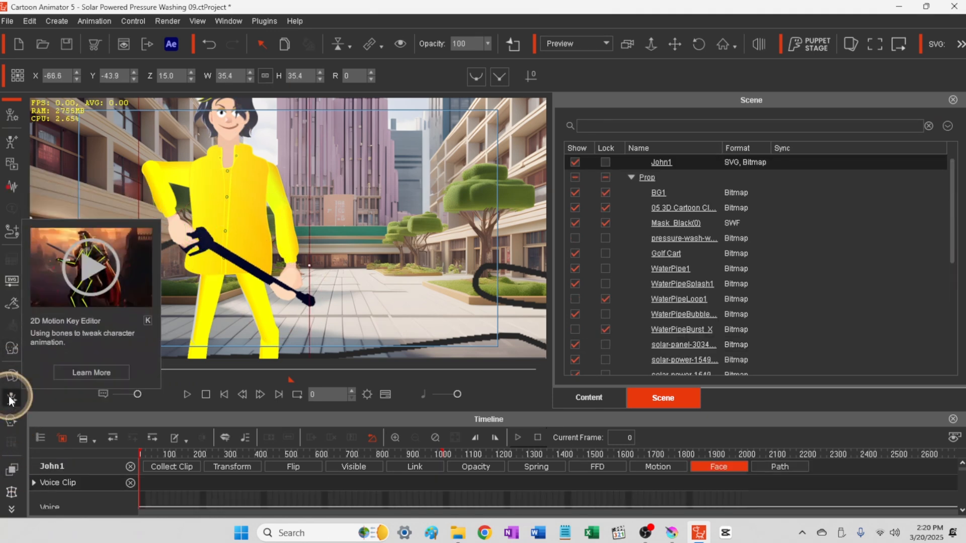
click(11, 398)
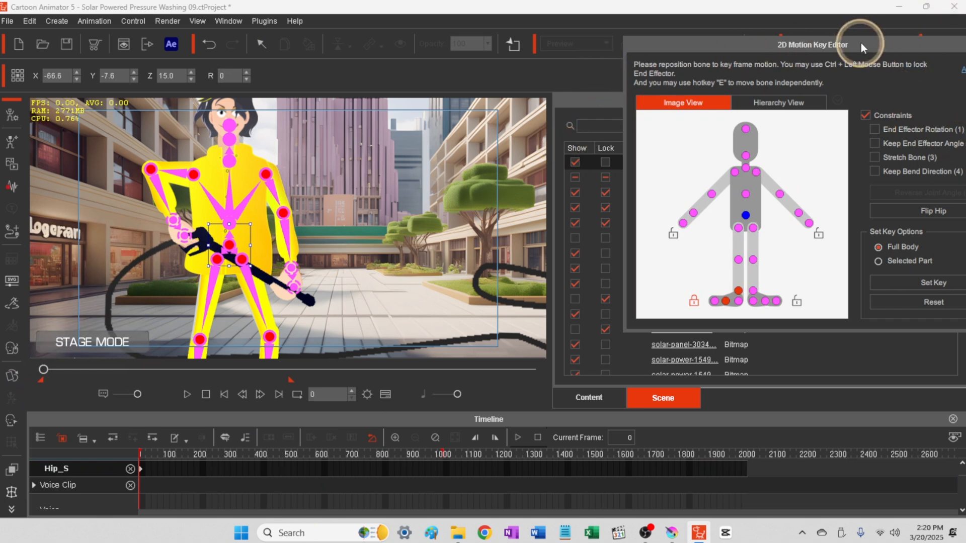
drag(873, 44, 760, 78)
click(880, 138)
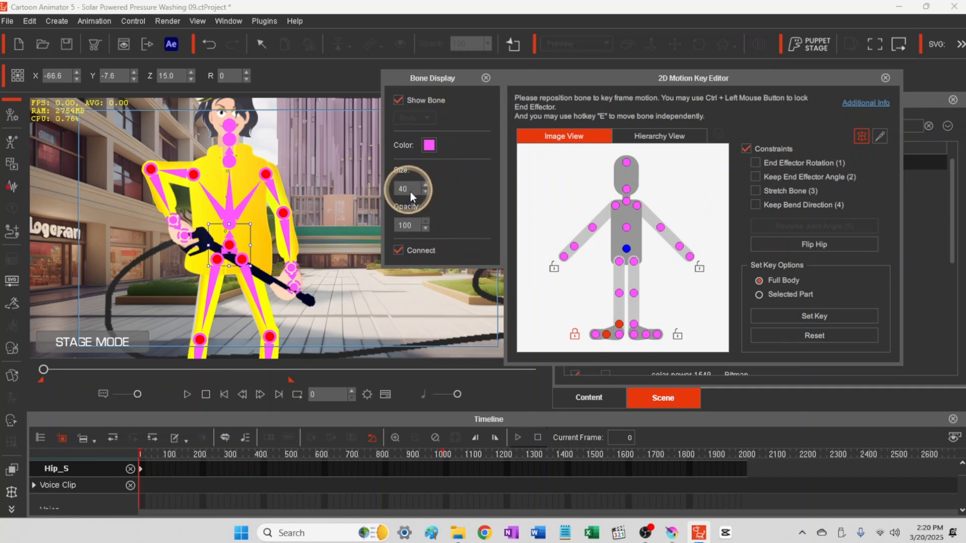
click(425, 191)
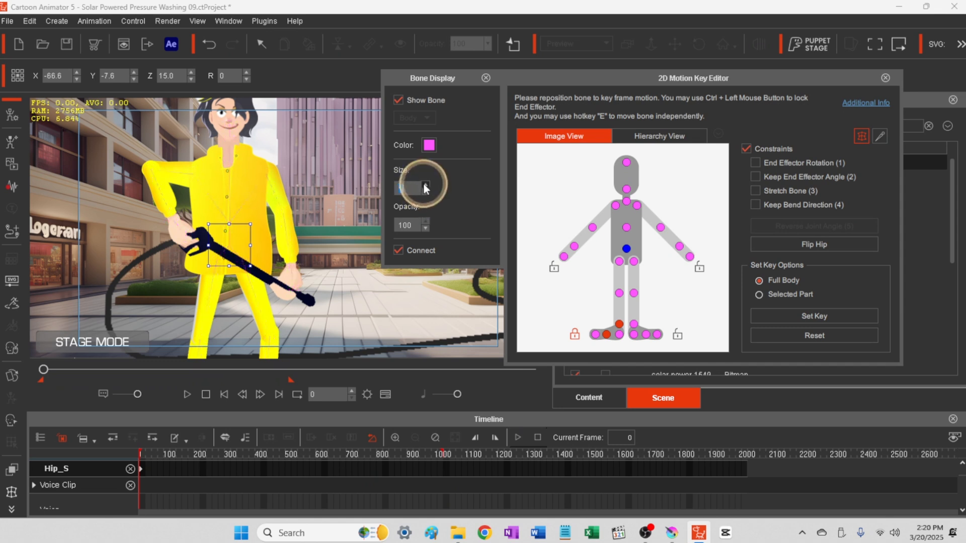
click(425, 185)
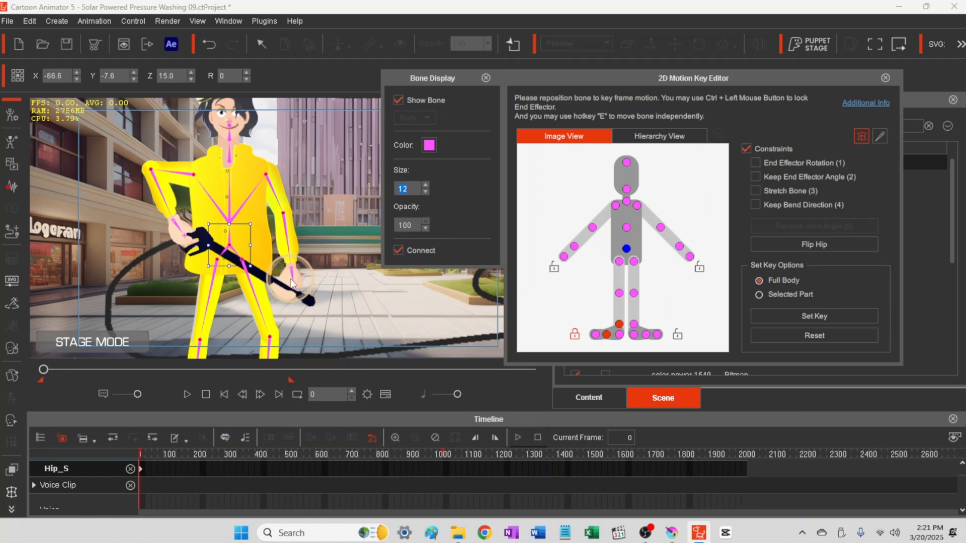
- Rotate the worker's LHand bone to 10, enable Stretch Bone, and move the hand to about X -53.7, Y -10.9
click(304, 274)
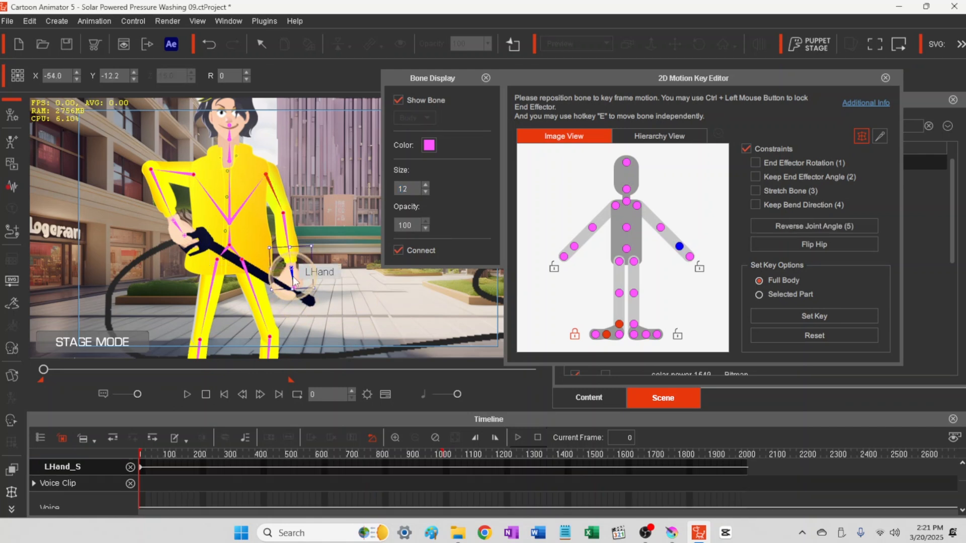
drag(310, 268, 311, 262)
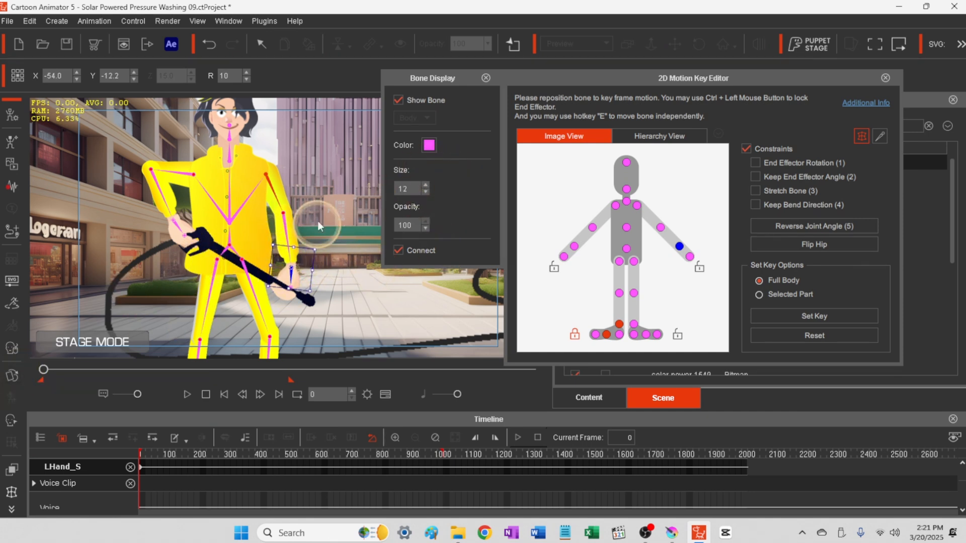
click(755, 190)
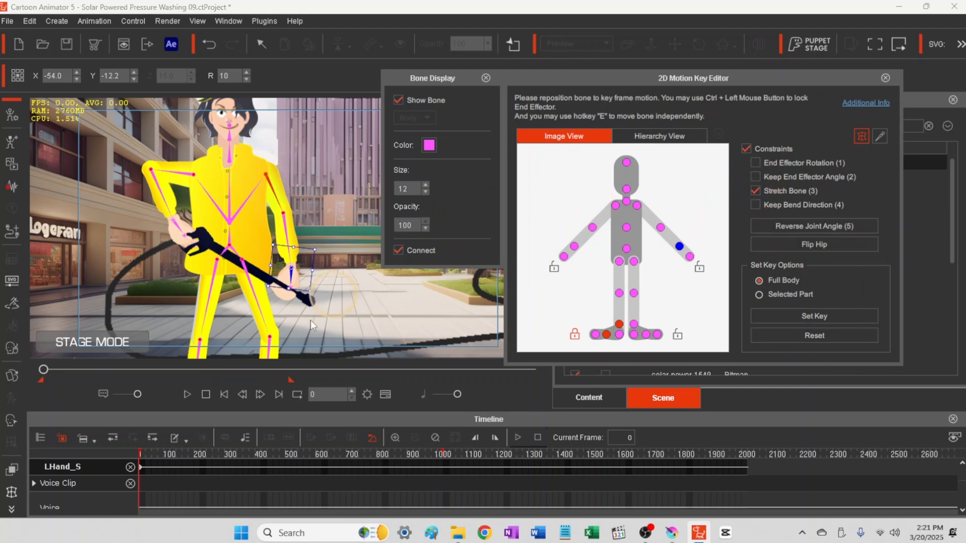
mouse_move(297, 270)
mouse_down()
mouse_move(295, 299)
mouse_move(319, 338)
mouse_move(480, 357)
mouse_move(524, 297)
mouse_move(558, 345)
mouse_move(387, 291)
mouse_move(321, 233)
mouse_move(347, 264)
mouse_move(355, 250)
mouse_move(335, 261)
mouse_move(363, 268)
mouse_move(389, 314)
mouse_move(421, 333)
mouse_move(335, 322)
mouse_move(274, 272)
mouse_move(292, 251)
mouse_move(303, 257)
mouse_up()
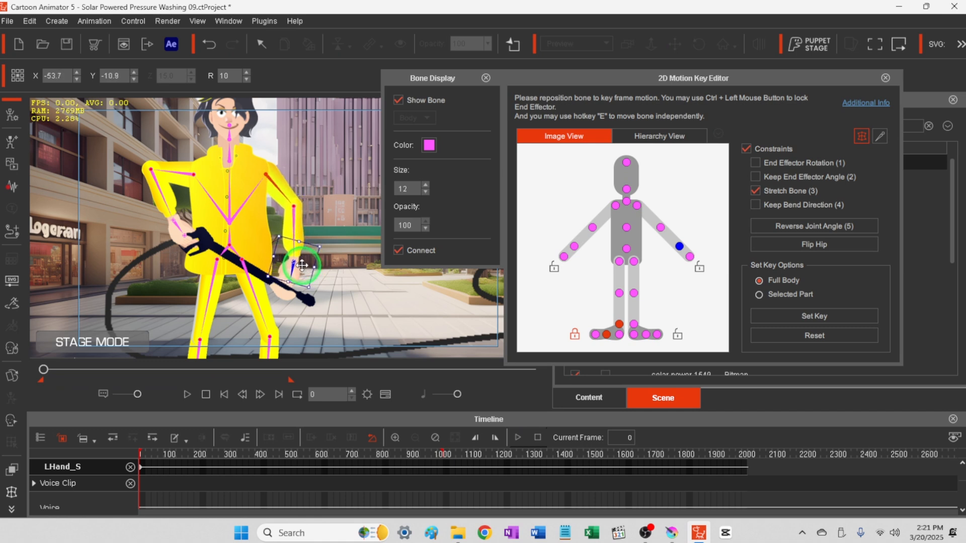
- Move the worker's LHand bone to about X -53.3, Y -11.7 and adjust the LForearm bone to match the grip
drag(304, 266, 303, 268)
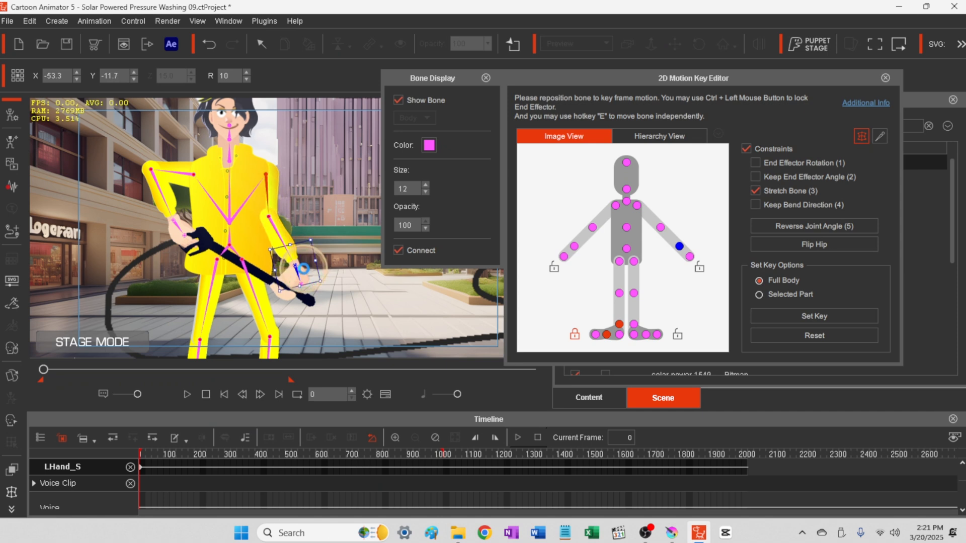
click(281, 222)
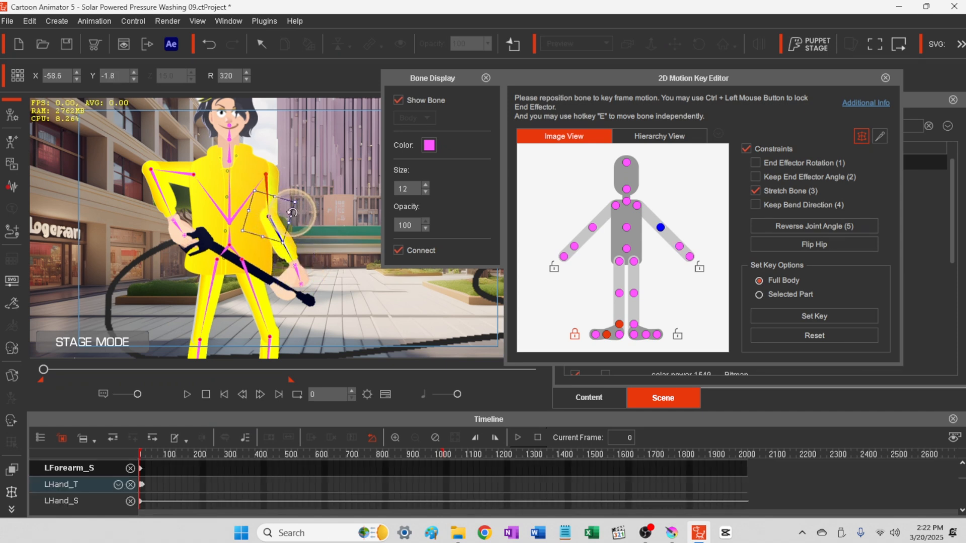
mouse_move(291, 227)
mouse_down()
mouse_move(290, 235)
mouse_move(283, 216)
mouse_move(310, 223)
mouse_move(288, 216)
mouse_up()
- Advance the animation to frame 26, close the bone display and 2D Motion Key Editor, and deselect the worker
click(352, 392)
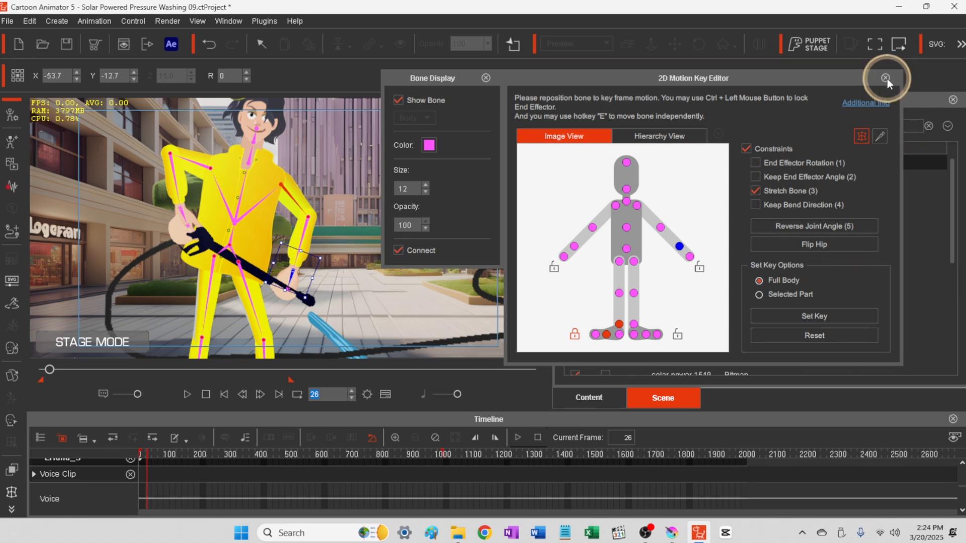
click(885, 78)
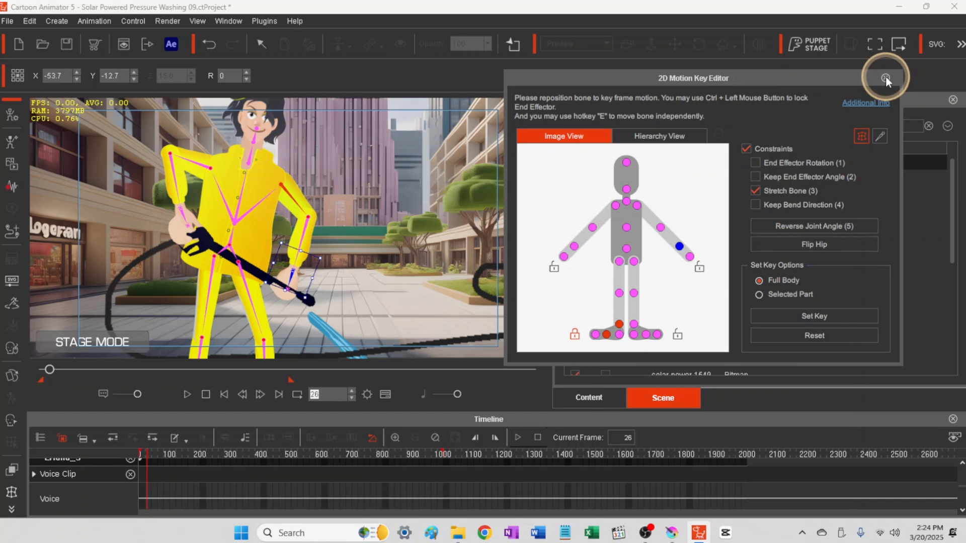
click(885, 78)
click(339, 249)
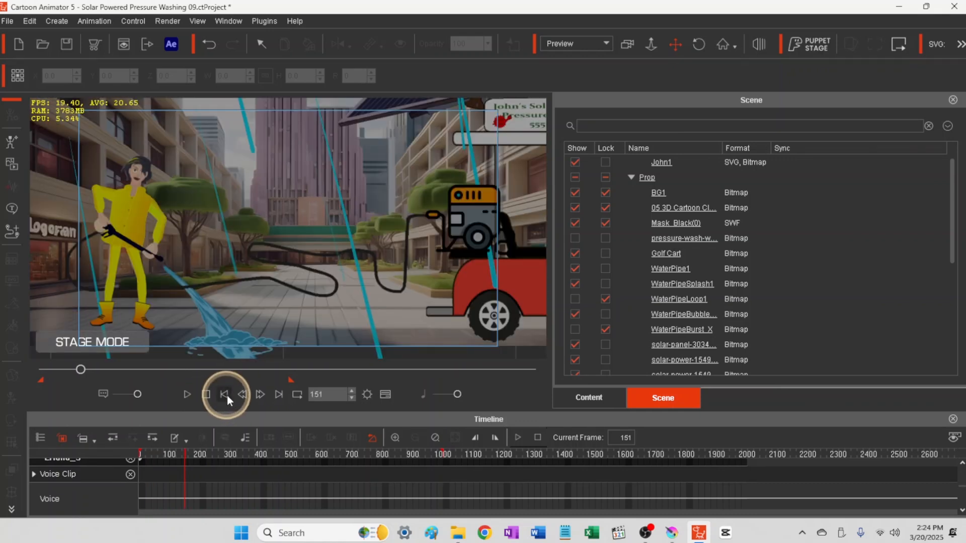
- Return to the first frame and scrub from the start to check the wand grip in the whole scene
click(224, 395)
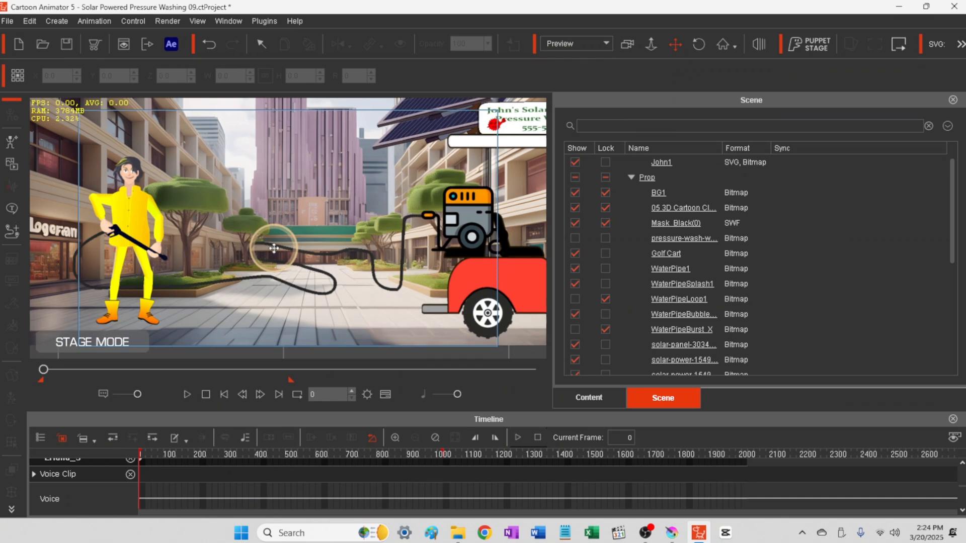
scroll(266, 259, down, 3)
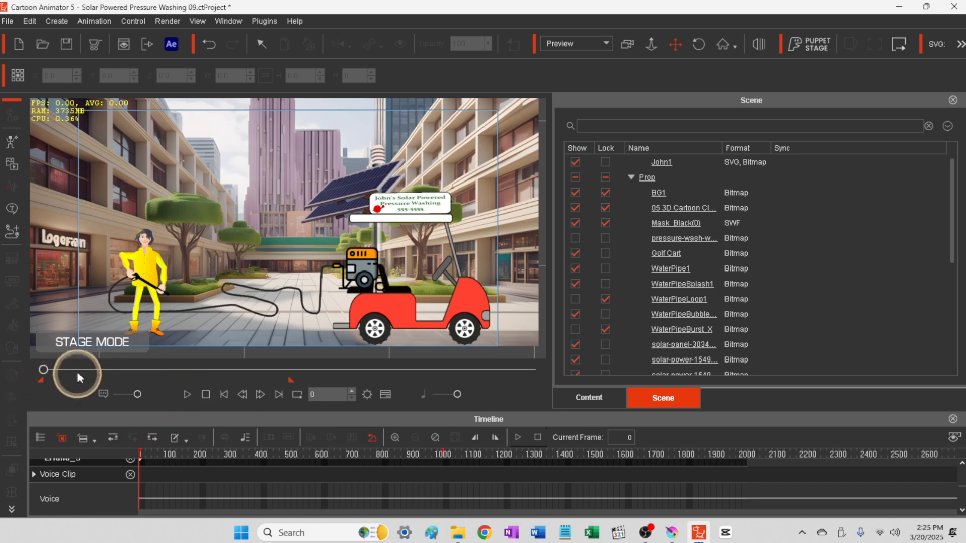
click(45, 370)
drag(45, 369, 39, 375)
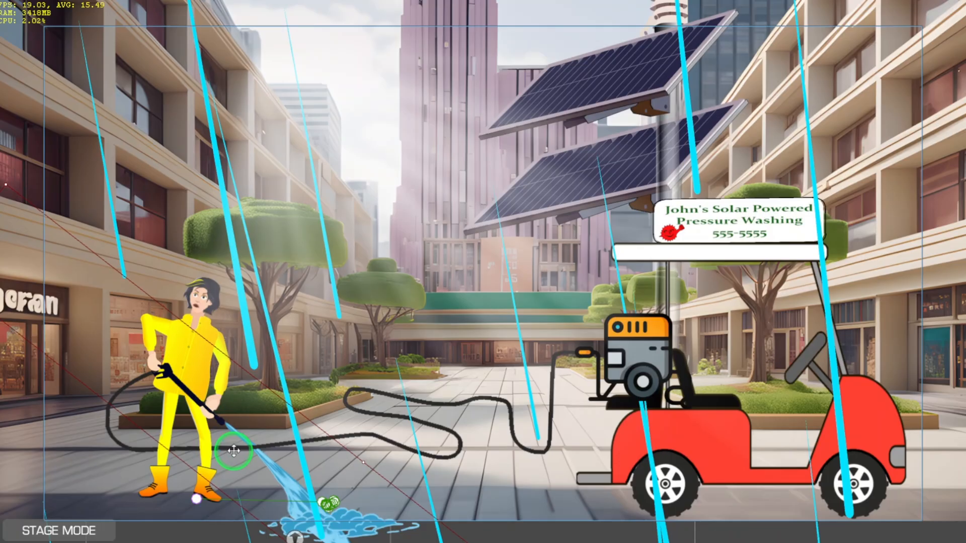
- At frame 690, move the WaterPipe1 spray to about X -20.7, Y -51.0 so it starts at the wand's nozzle
drag(234, 450, 234, 452)
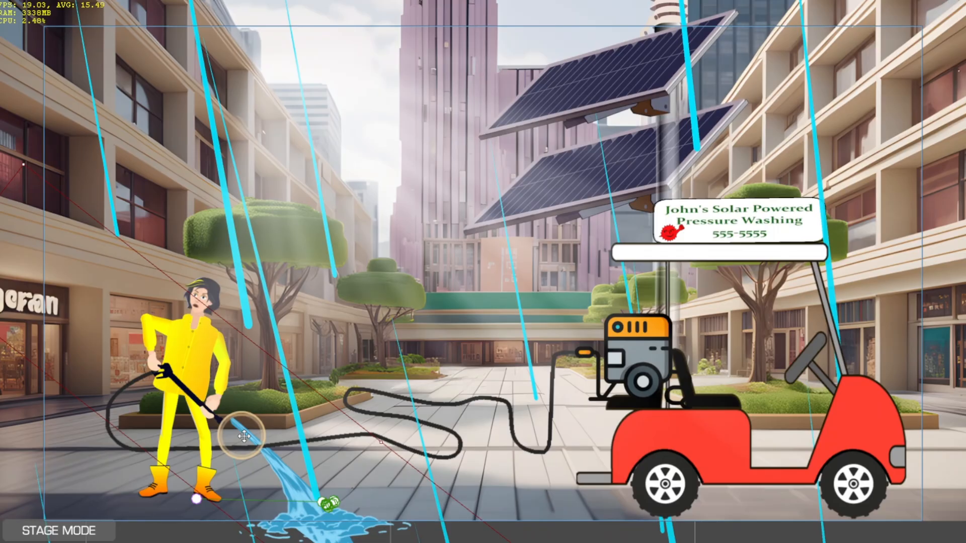
drag(244, 437, 234, 442)
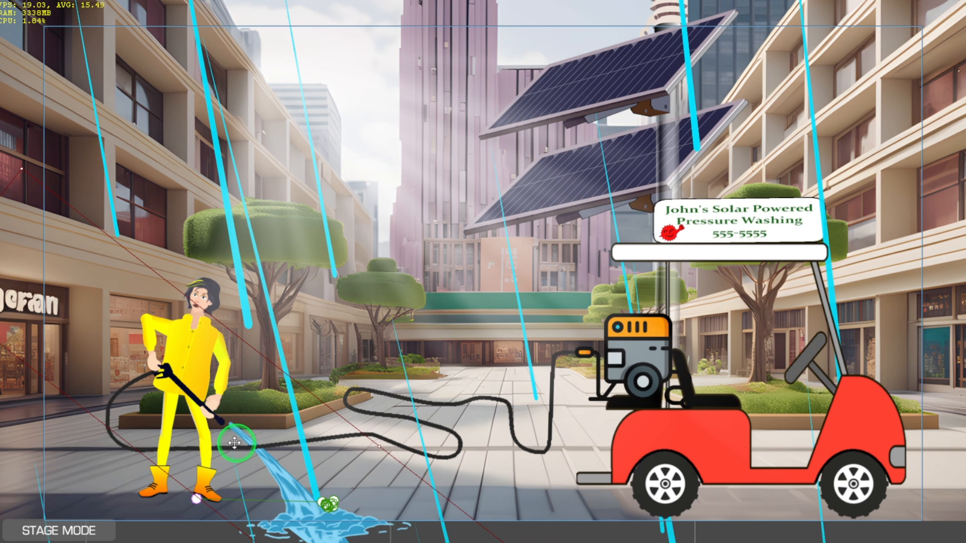
key(Left)
key(Down)
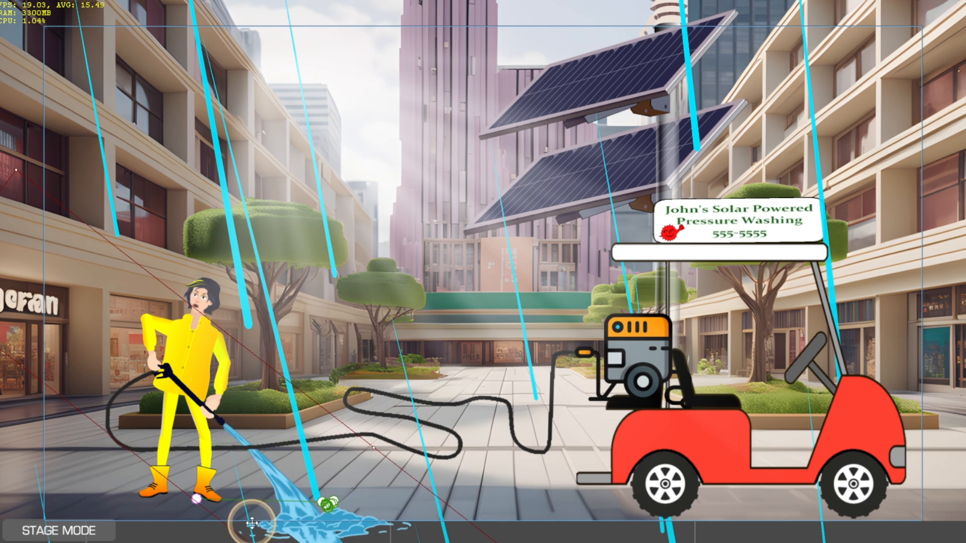
key(Escape)
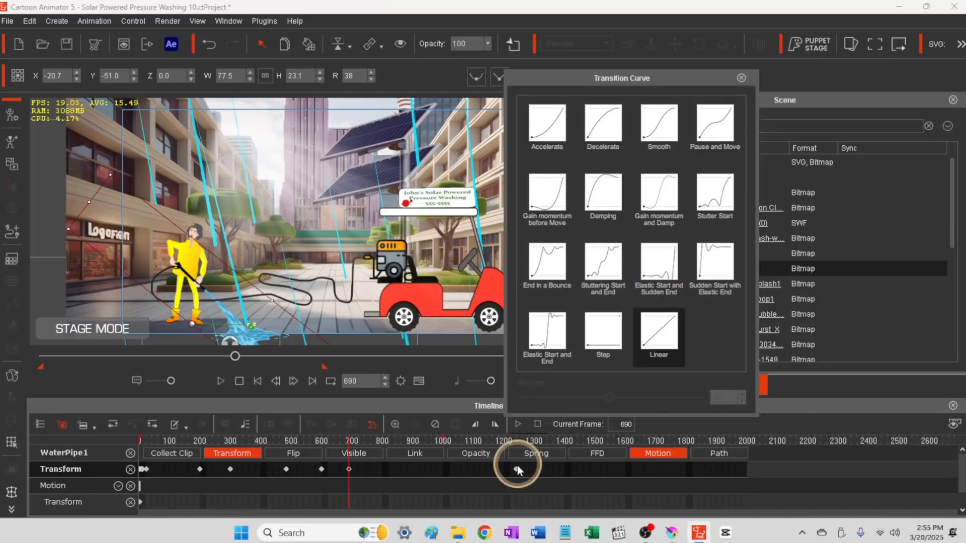
- At the transform key on frame 1240, align WaterPipe1 with the wand's nozzle at about X -21.4, Y -51.6
click(517, 469)
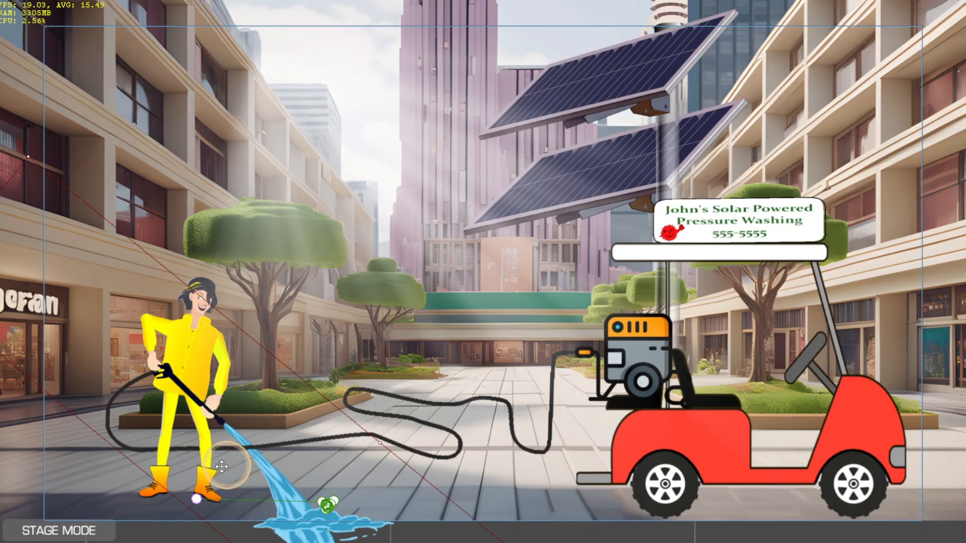
click(223, 467)
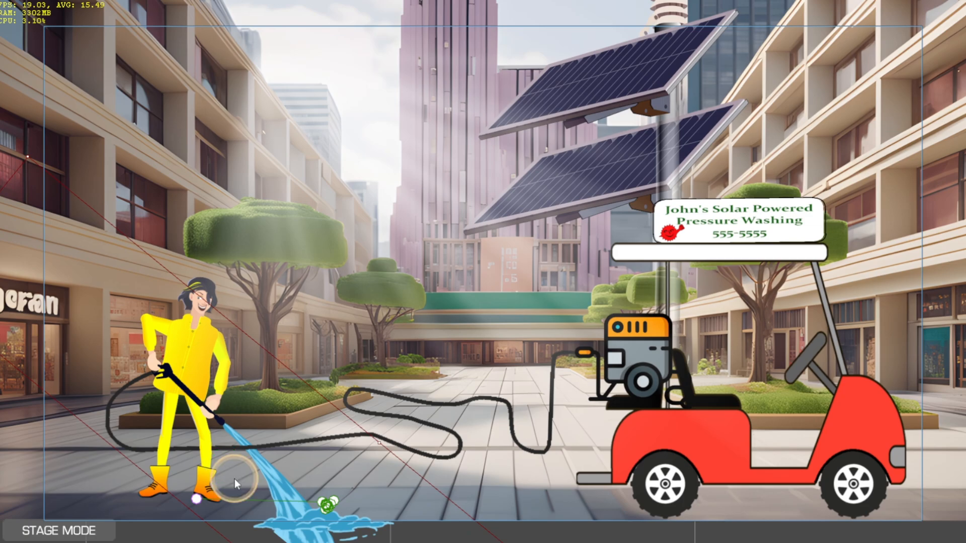
key(Escape)
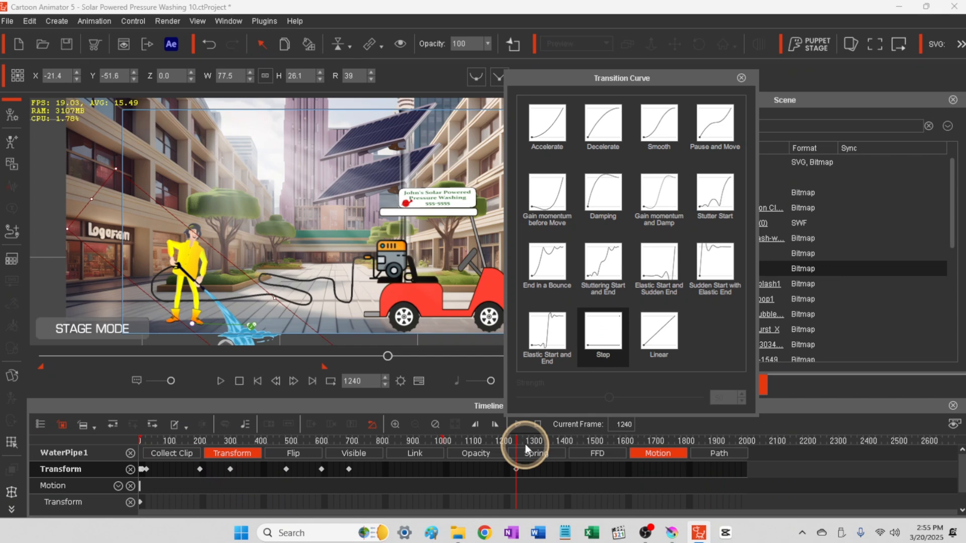
- Return the timeline to frame 0, close the Transition Curve settings, and save the project
drag(526, 448, 122, 460)
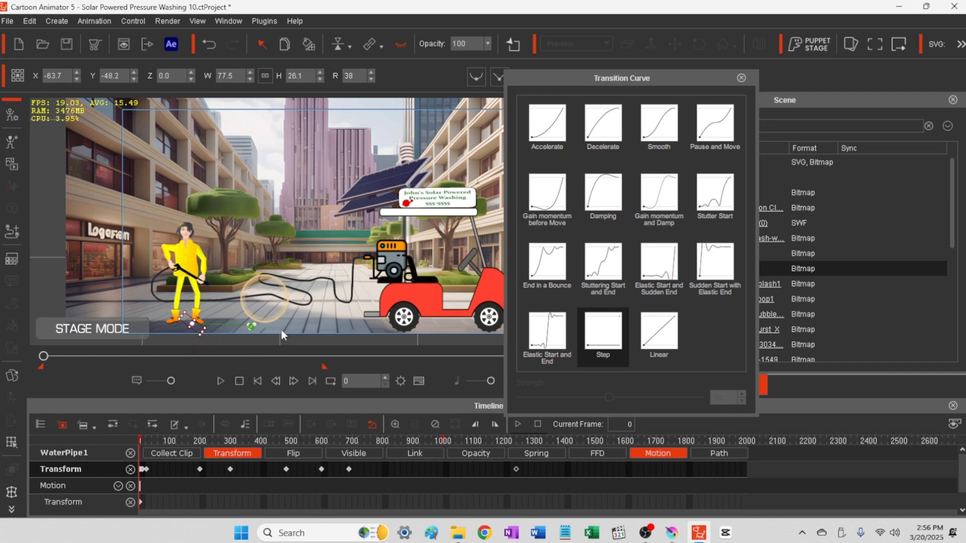
click(587, 353)
click(677, 47)
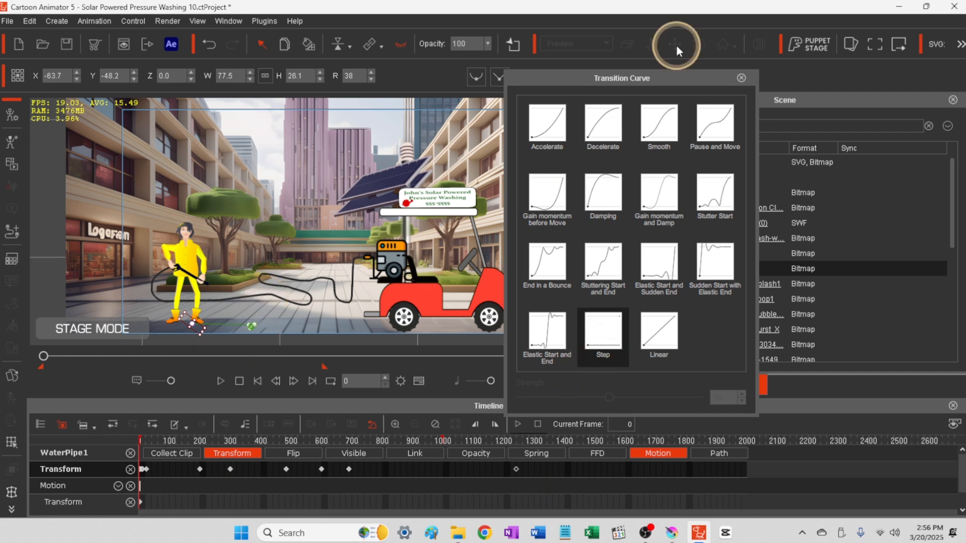
click(742, 78)
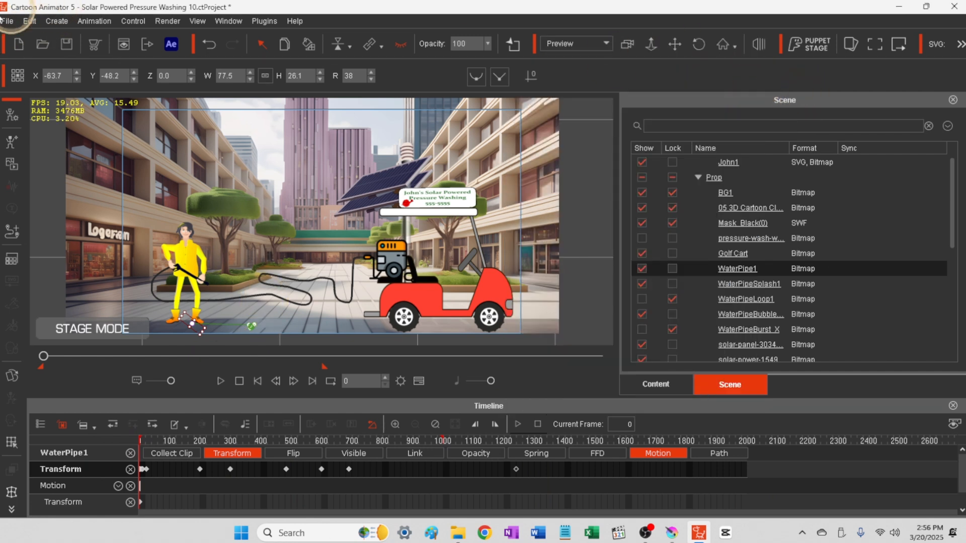
click(8, 20)
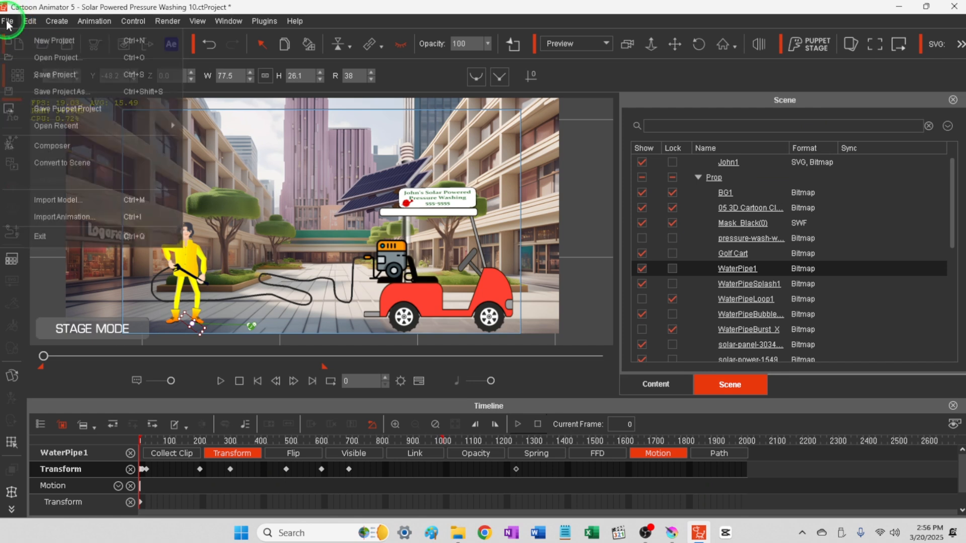
click(44, 73)
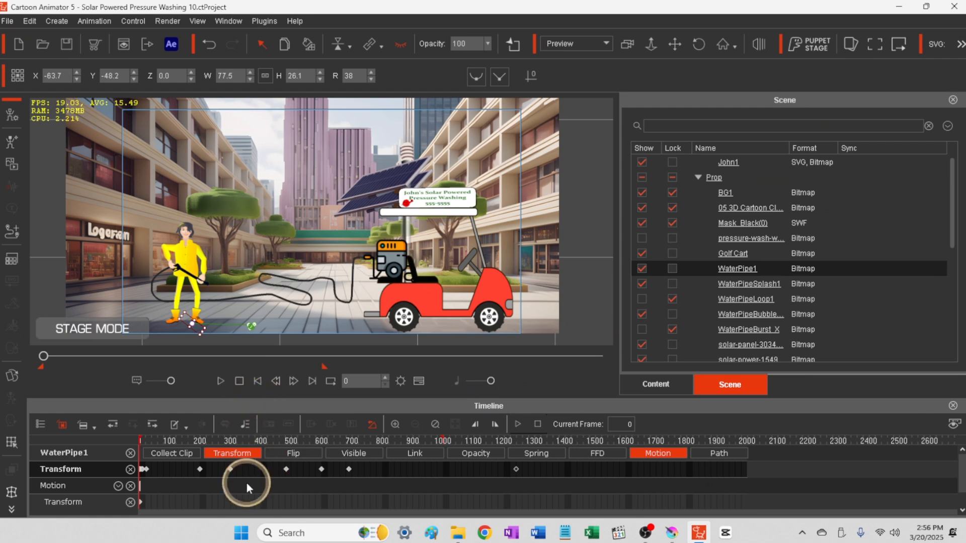
- Play the animation to about frame 1002 to check the water spray, and enlarge the timeline to show more tracks
click(219, 382)
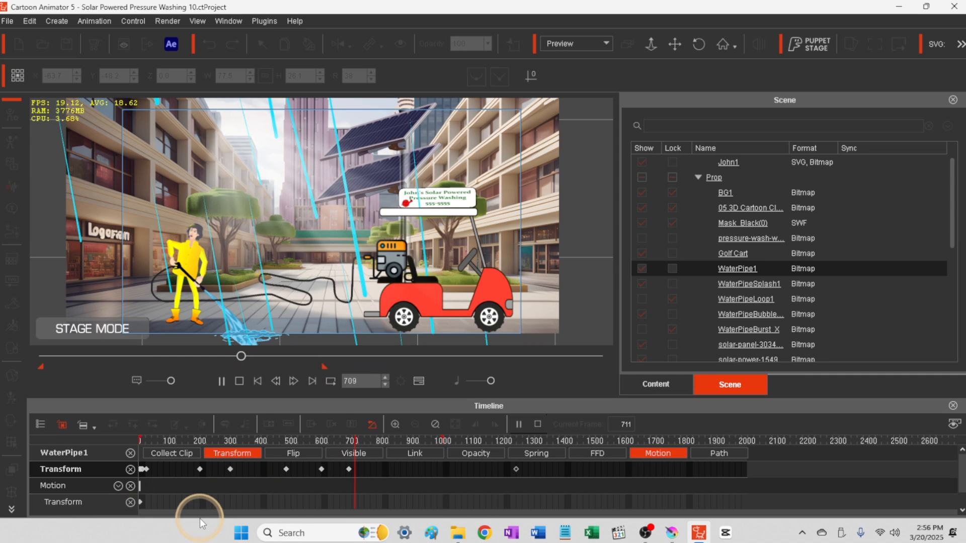
drag(426, 399, 422, 363)
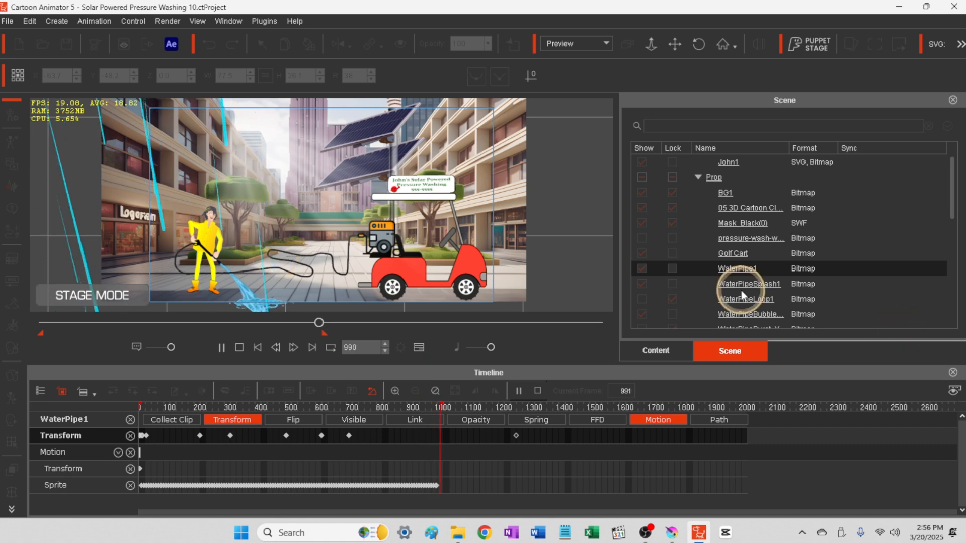
click(238, 317)
click(36, 455)
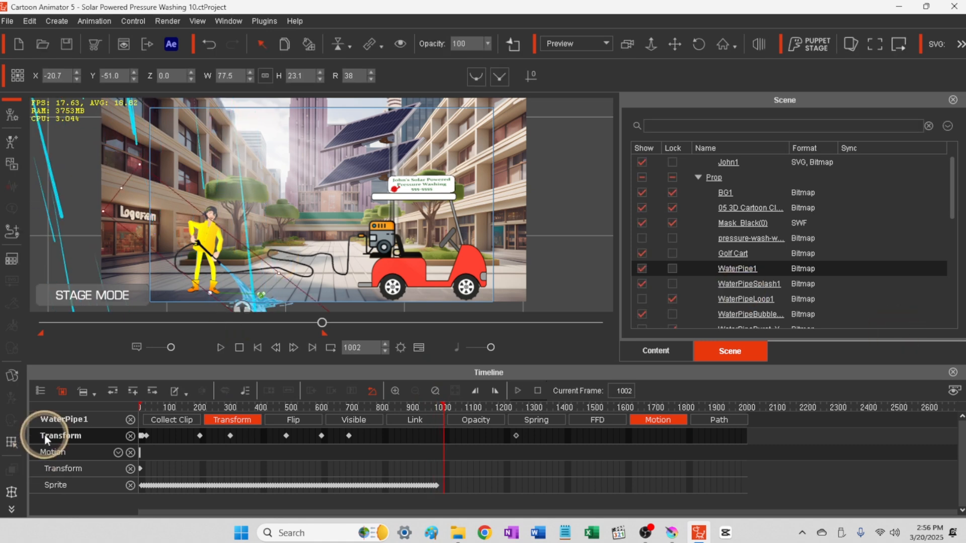
- Go to frame 2, magnify the timeline around the early transform keys, and bring WaterPipe1 forward to Z 5.0
click(256, 347)
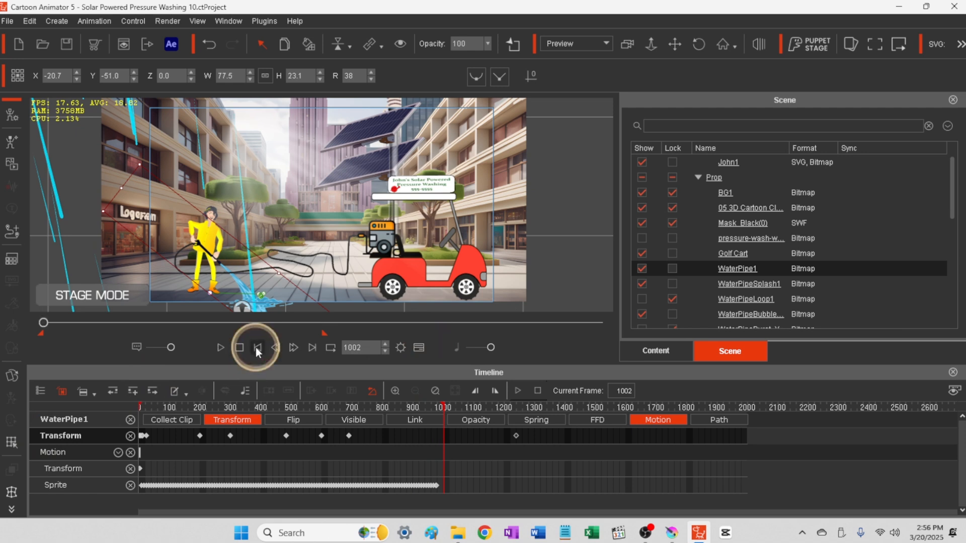
click(385, 344)
click(385, 344)
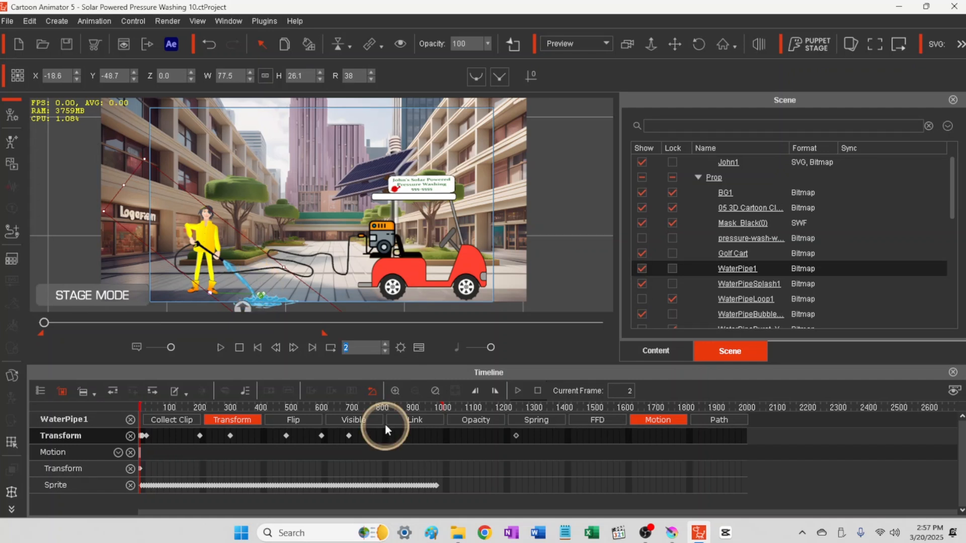
click(394, 391)
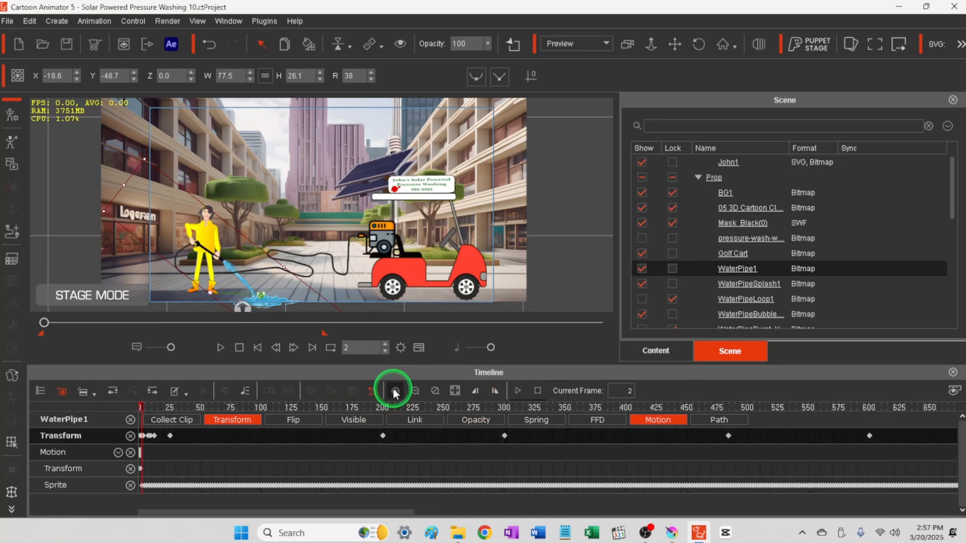
click(394, 392)
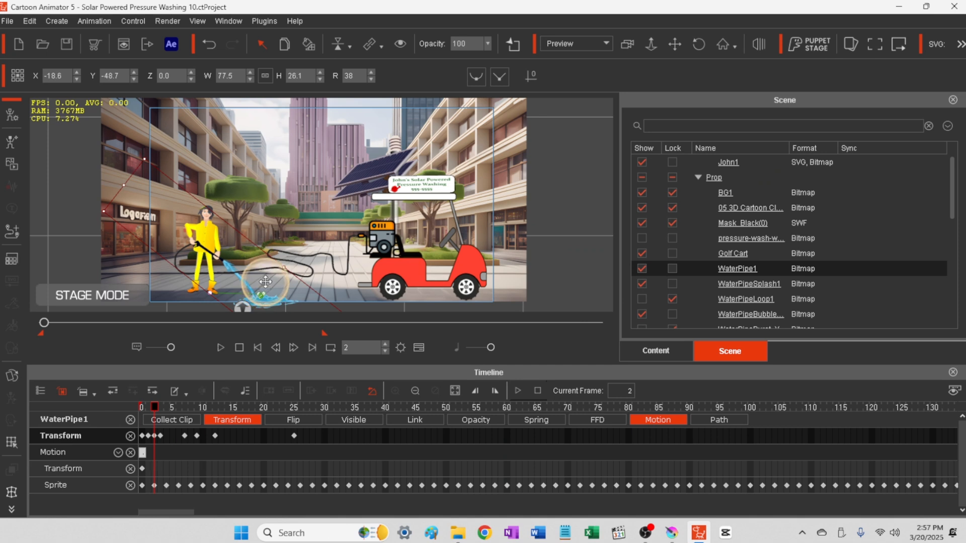
key(Page_Up)
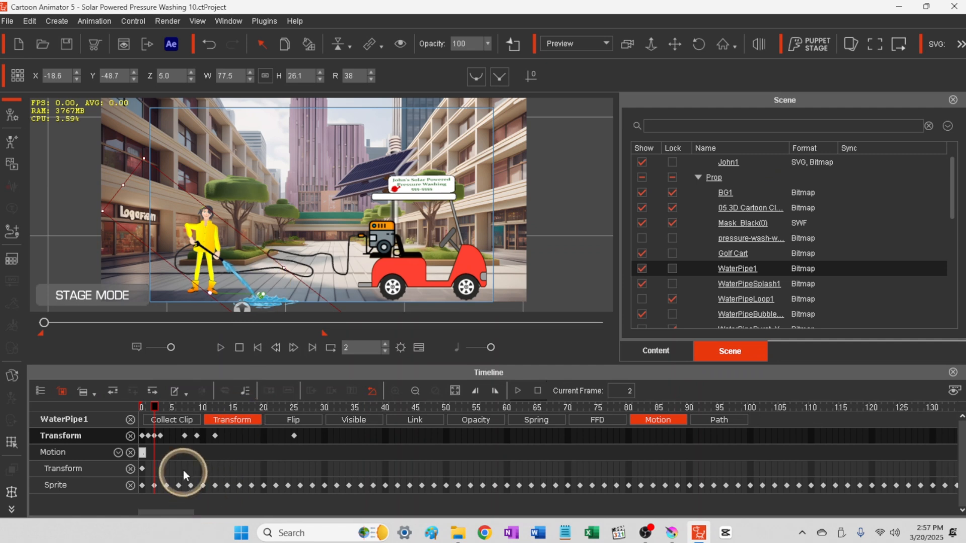
- Bring WaterPipe1 forward to Z 5.0 at its transform keys on frames 3, 7, 9, 12 and 25, and scrub the result
click(161, 437)
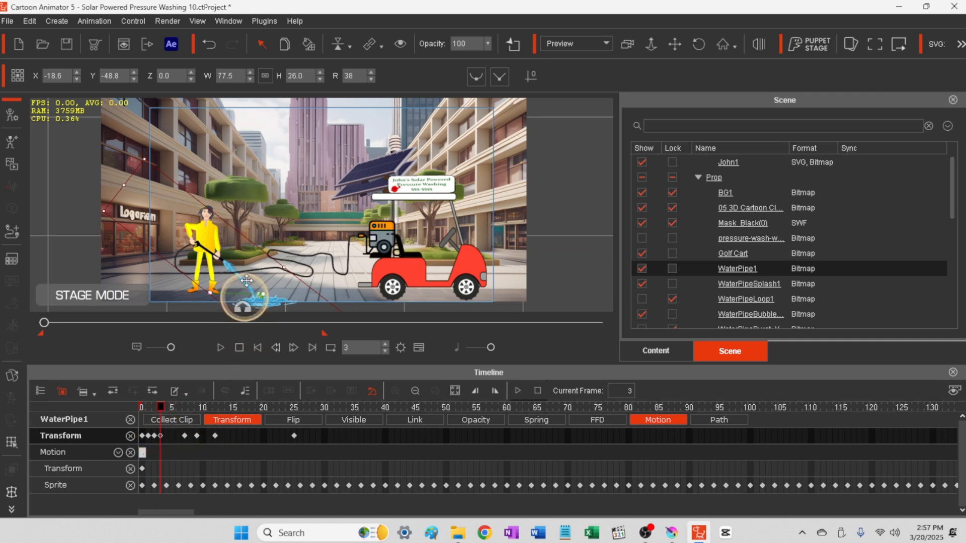
click(185, 436)
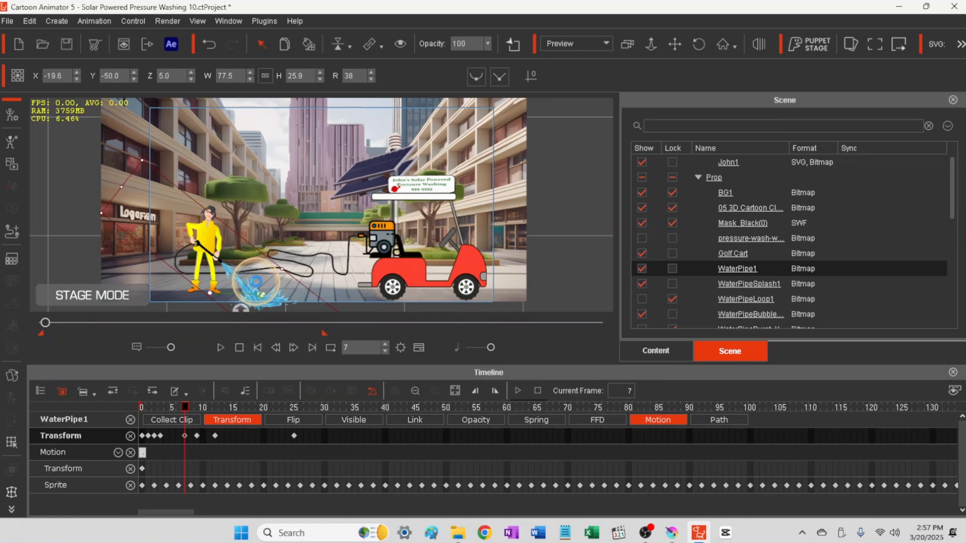
click(197, 436)
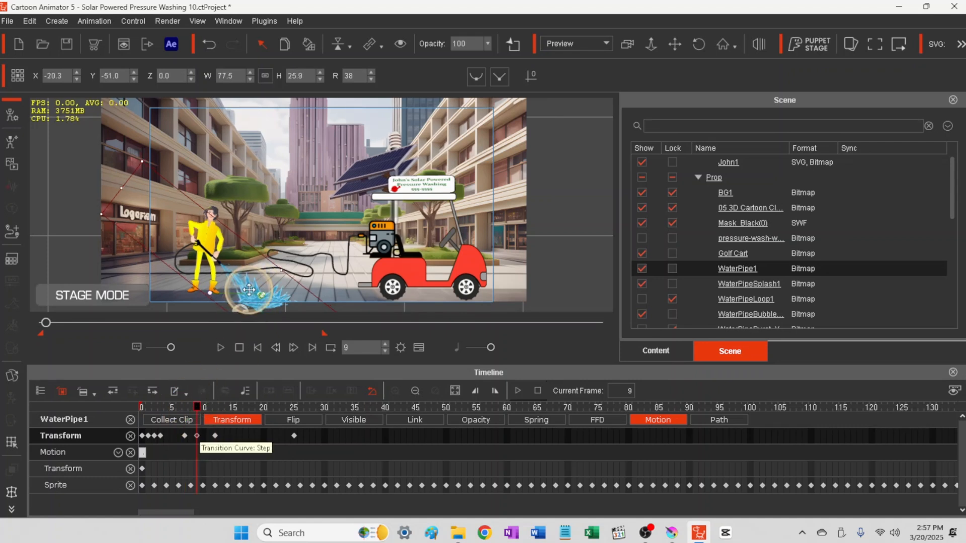
click(215, 436)
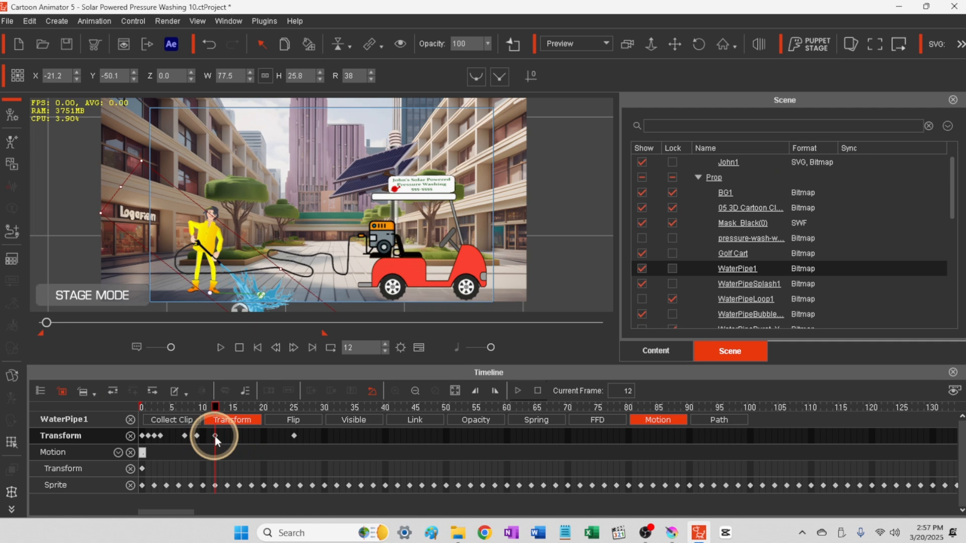
click(294, 435)
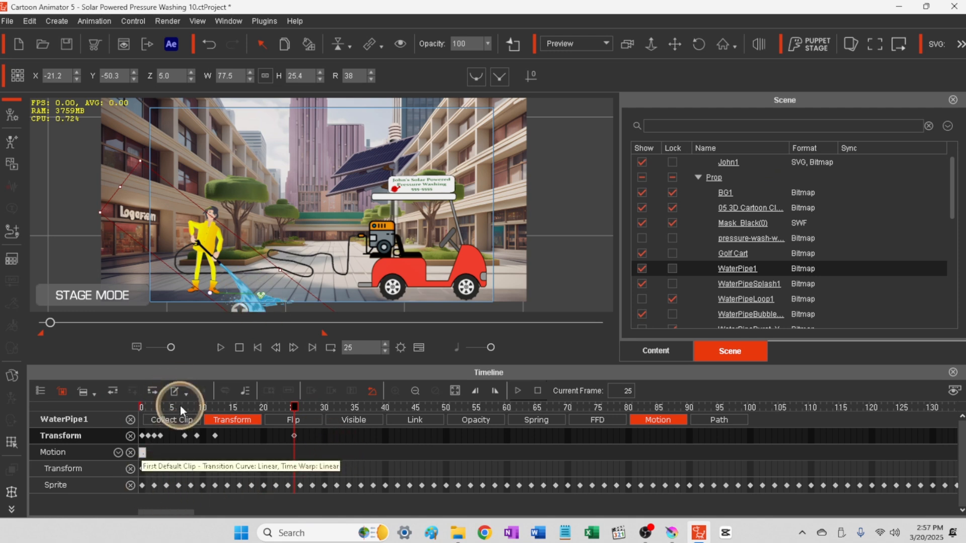
drag(154, 406, 229, 408)
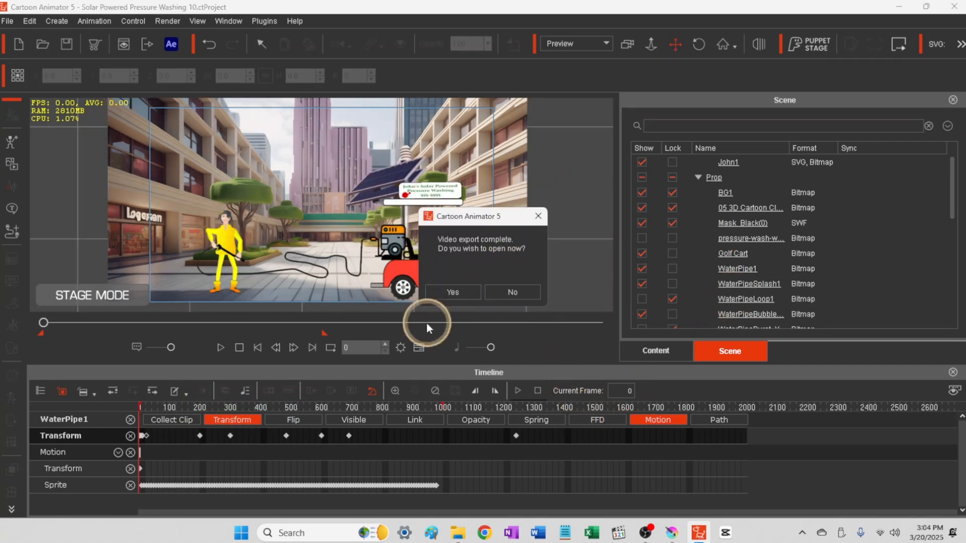
- Open the exported video of the pressure-washing animation
click(457, 294)
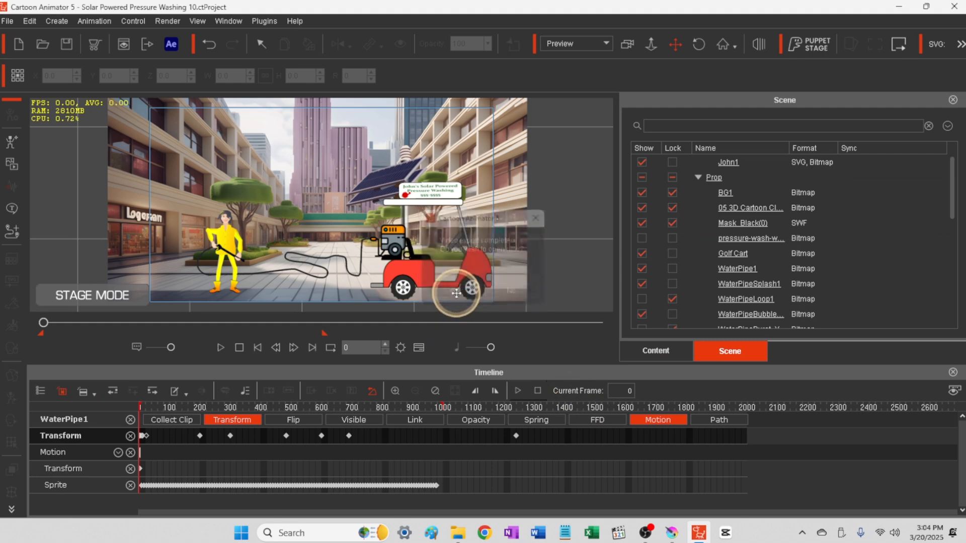
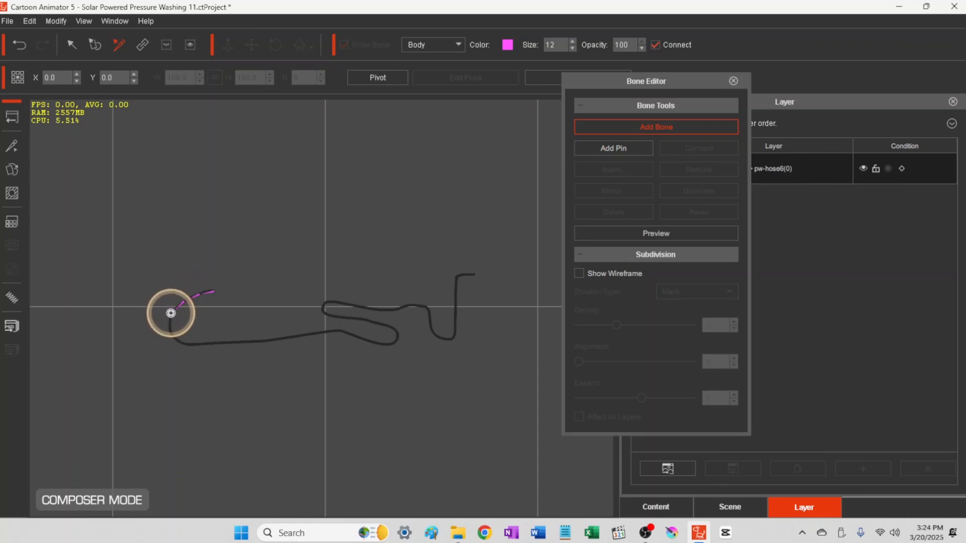
- Extend the pw-hose6 bone chain down the hose's left curve and along its long lower run to the start of the folded loop
click(171, 313)
click(169, 330)
click(177, 342)
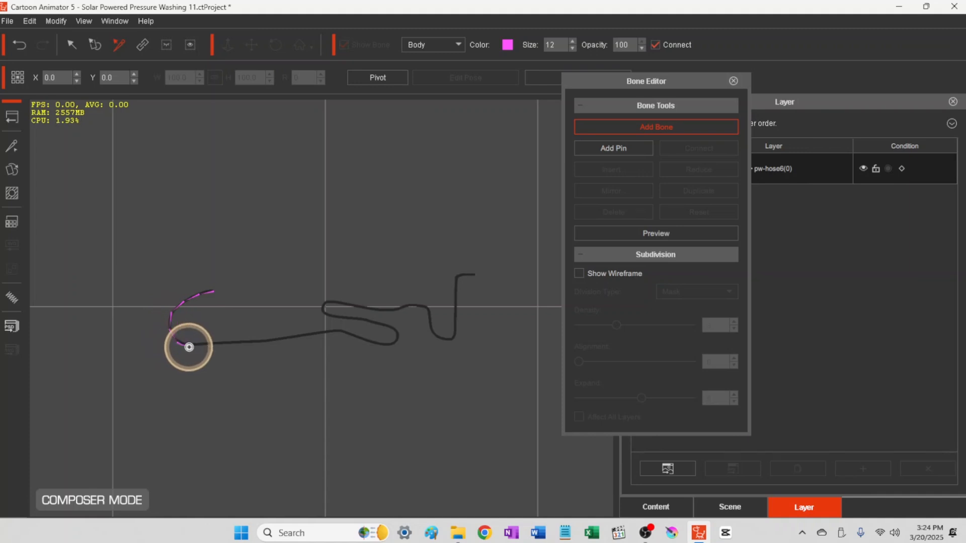
click(195, 346)
click(225, 343)
click(262, 341)
click(307, 335)
click(337, 330)
click(358, 336)
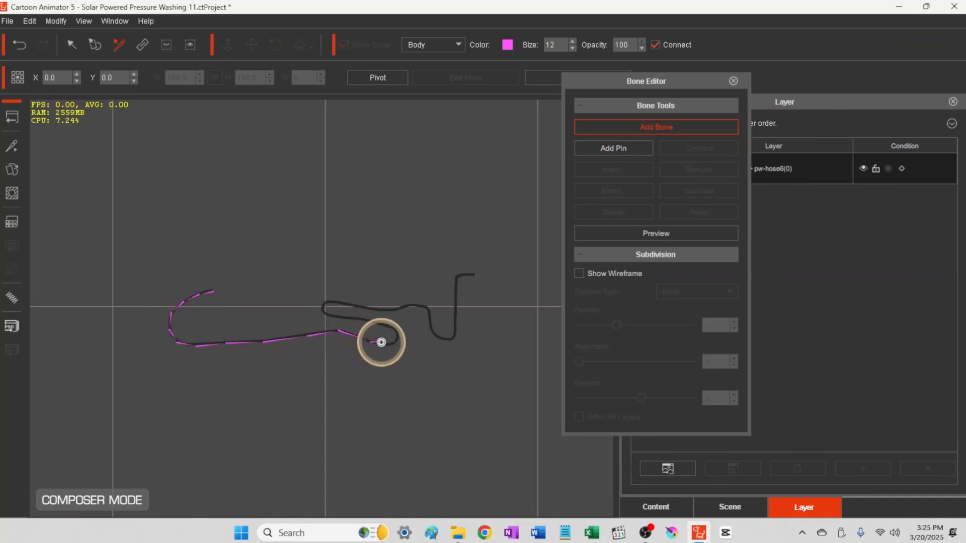
- Continue the bone chain around both bends of the folded loop in the middle of the hose
click(393, 345)
click(398, 335)
click(393, 328)
click(380, 324)
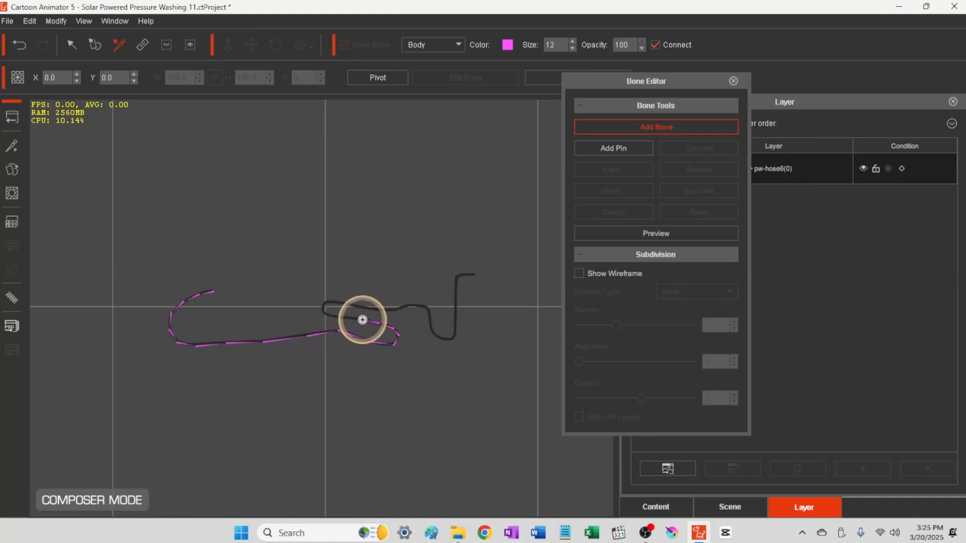
click(364, 319)
click(343, 317)
click(326, 314)
click(323, 304)
click(335, 300)
click(368, 309)
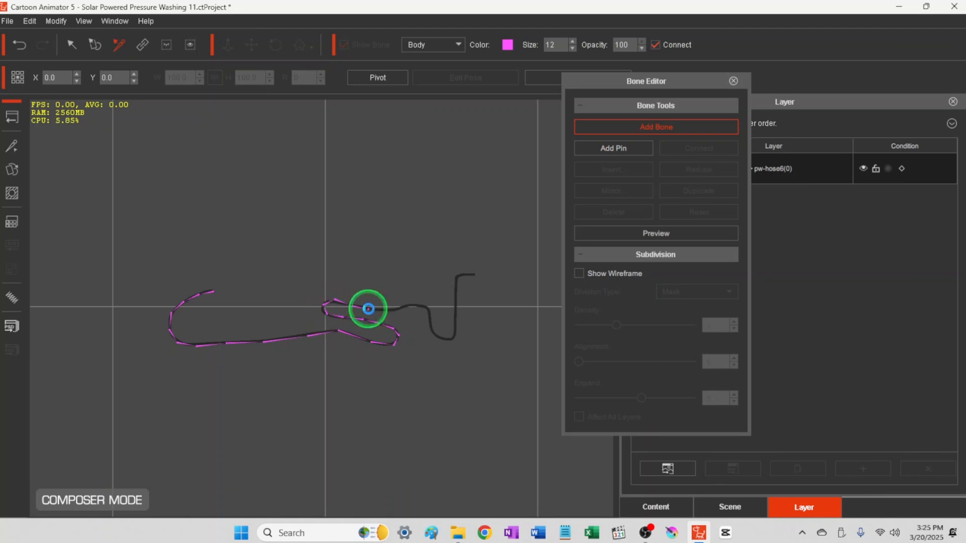
- Carry the bone chain from the loop through the U-shaped dip and up to the hose's far right end, and finish the chain
click(386, 310)
click(405, 307)
click(421, 305)
click(429, 310)
click(433, 326)
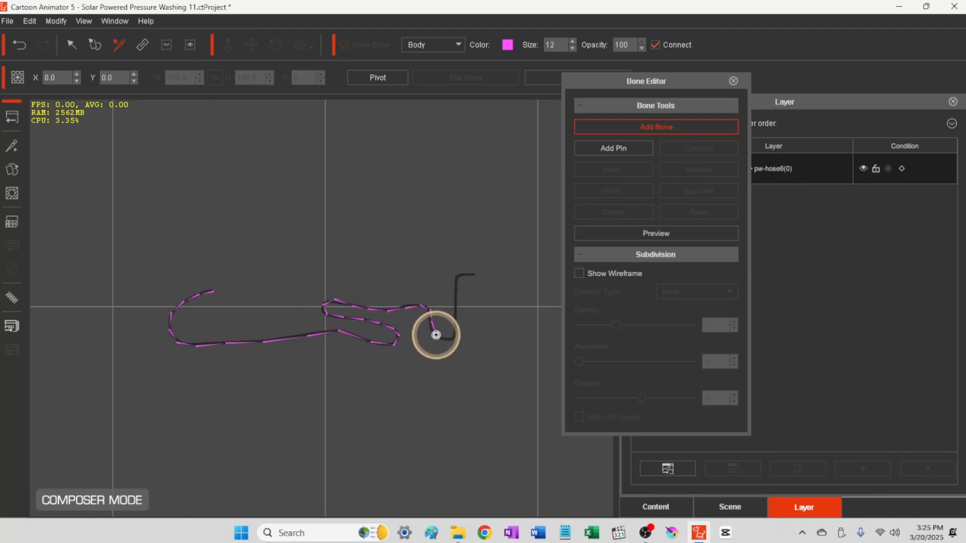
click(435, 334)
click(449, 339)
click(456, 316)
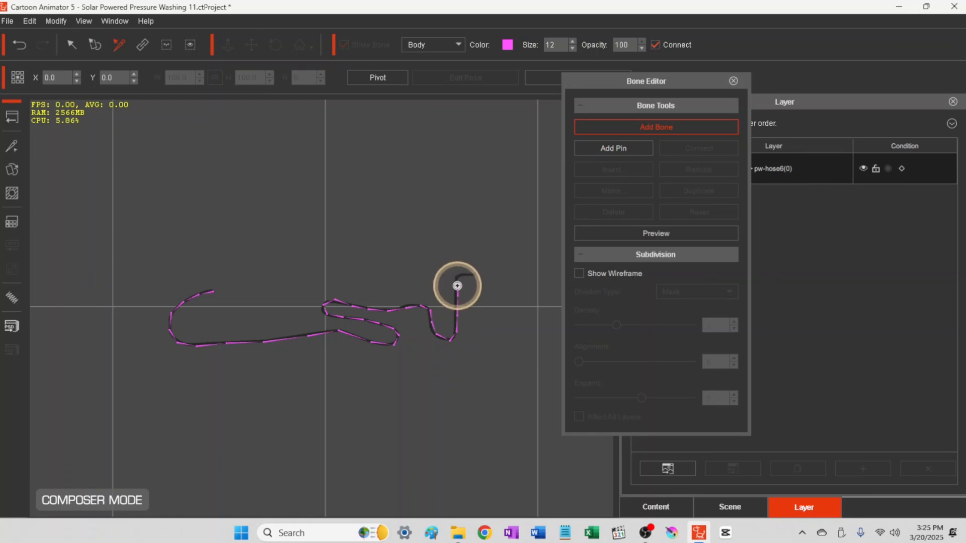
click(458, 276)
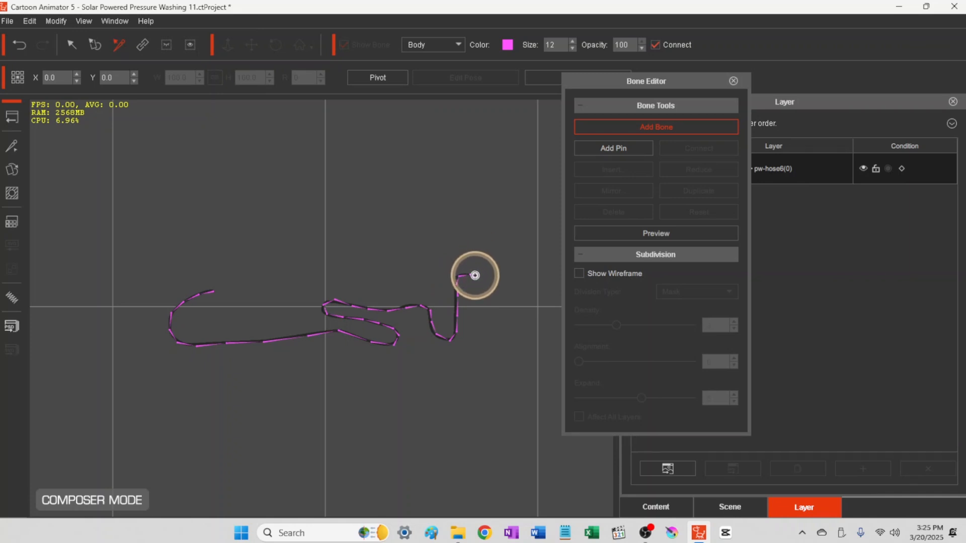
right_click(475, 275)
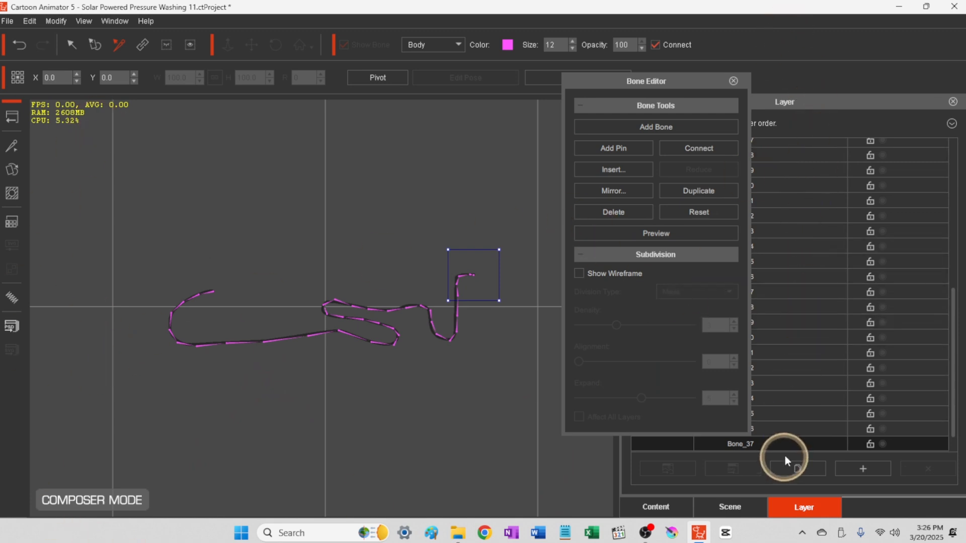
- Insert one child bone and no parent bone at Bone_9 on the hose's long lower run
click(635, 134)
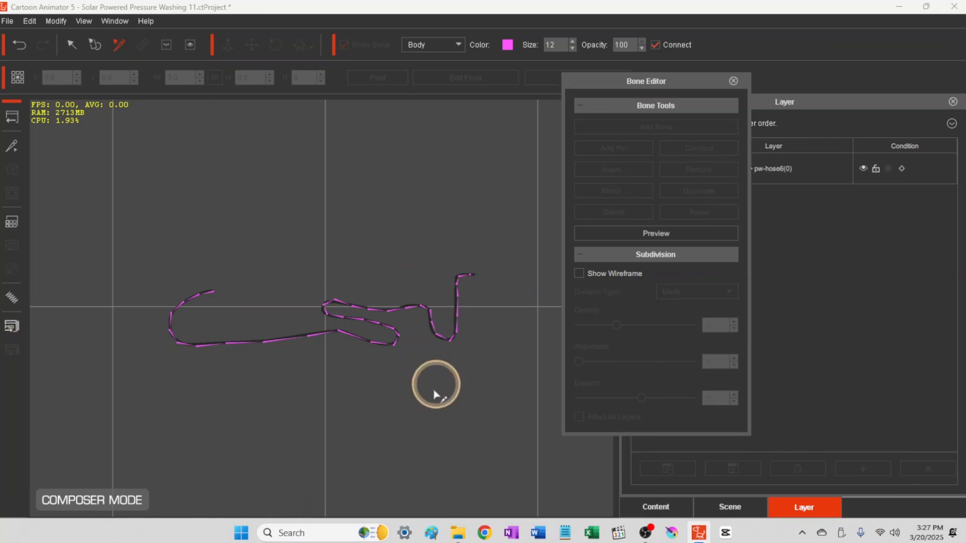
click(282, 343)
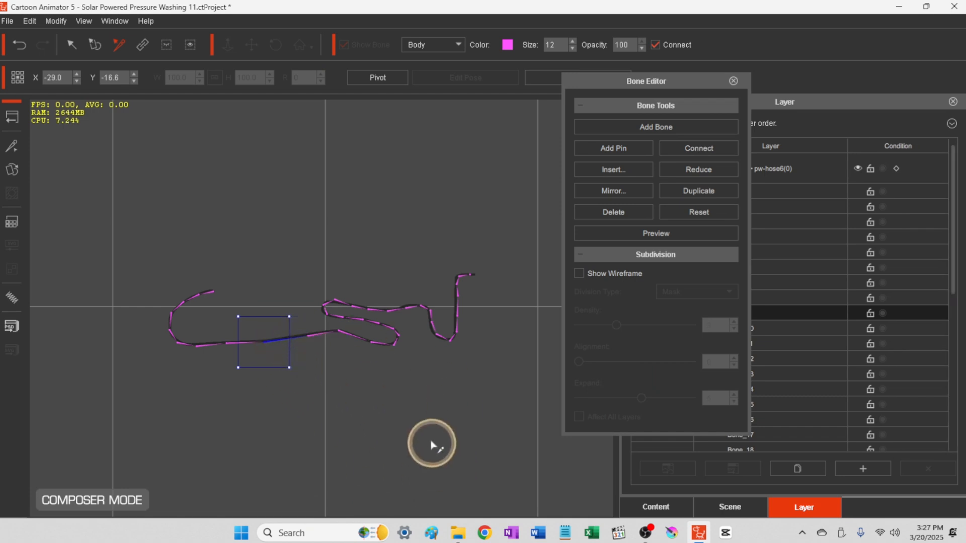
click(612, 169)
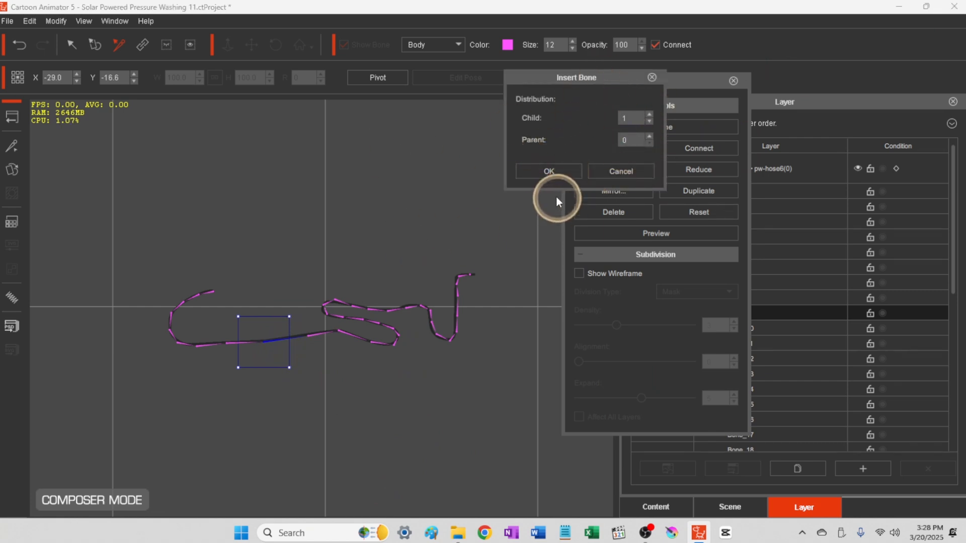
click(550, 171)
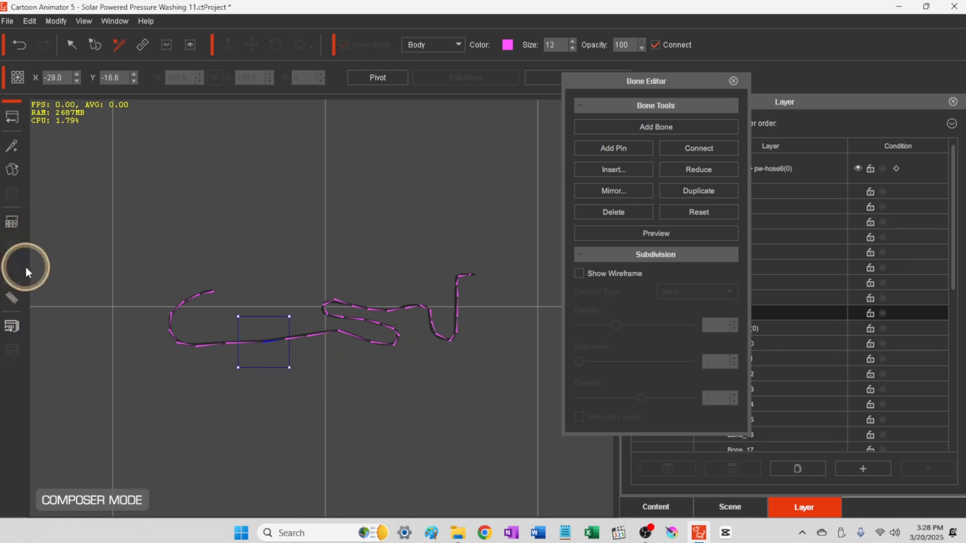
- Assign Bone_9 and its child bones to the Default spring group, and test the hose's movement in the spring preview
click(11, 300)
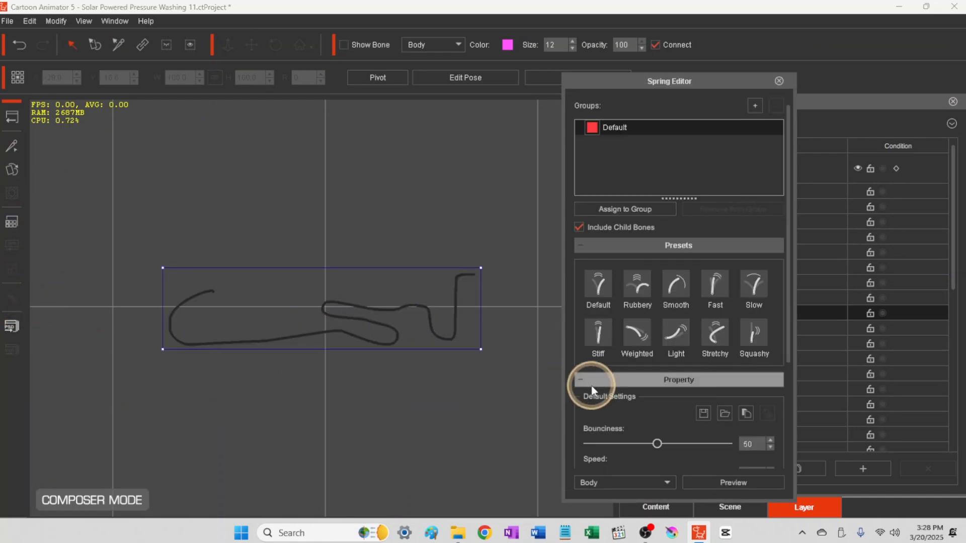
click(610, 207)
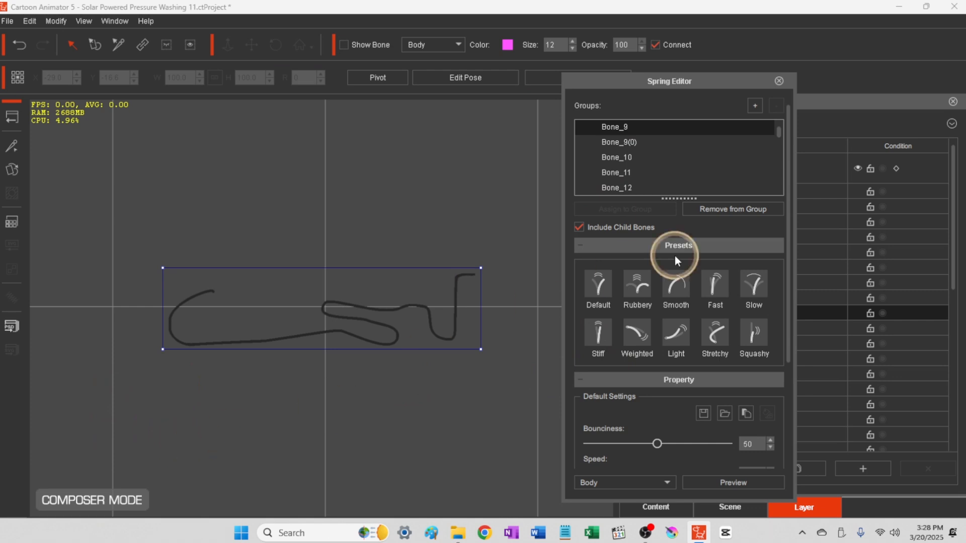
click(722, 483)
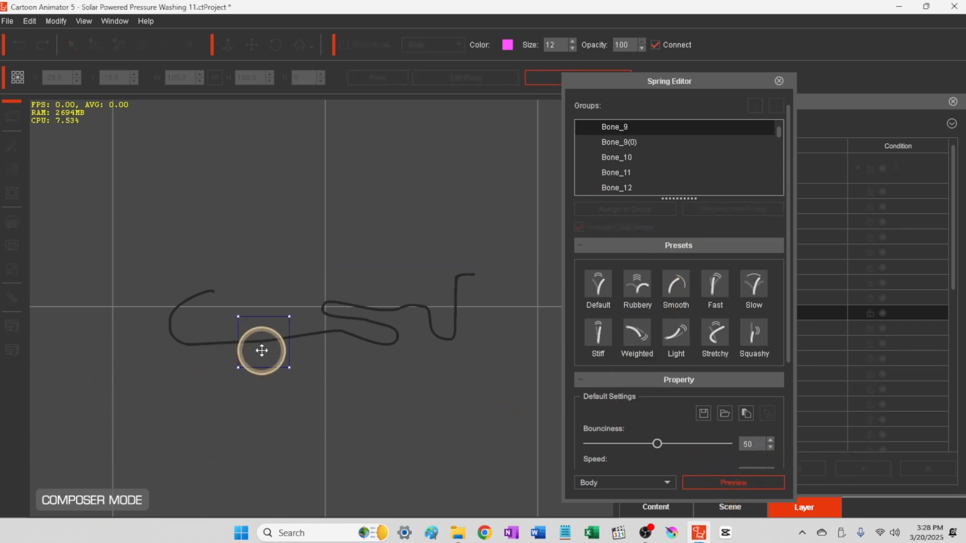
drag(261, 349, 289, 350)
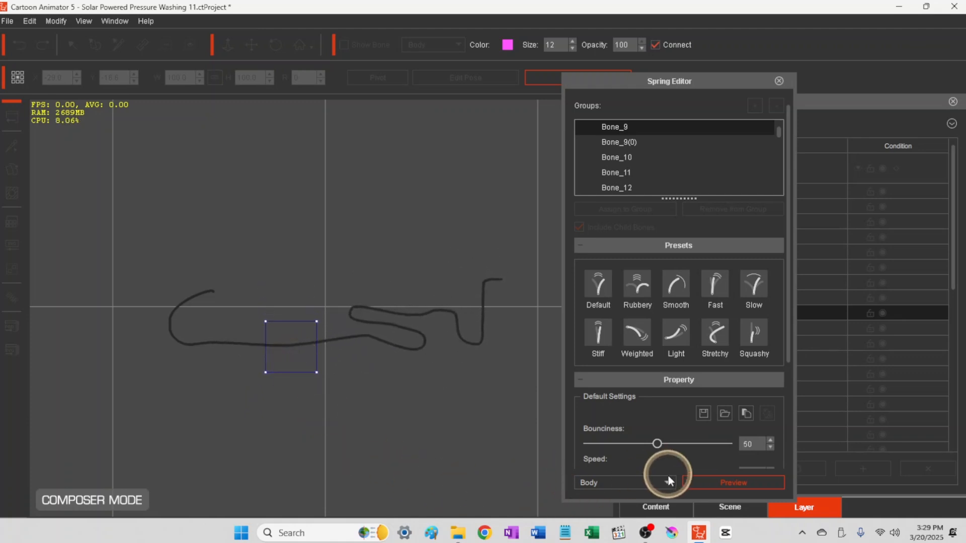
- Try bounciness values of 10 and 6 for the Default spring group, moving the hose in the preview to test each
drag(656, 445, 600, 447)
click(280, 346)
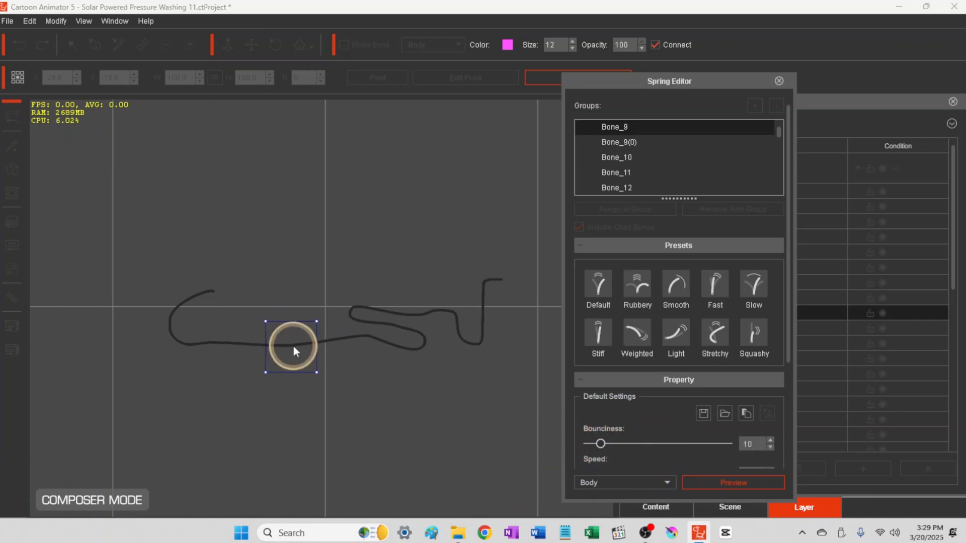
click(292, 351)
mouse_move(325, 301)
mouse_down()
mouse_move(301, 315)
mouse_move(328, 314)
mouse_up()
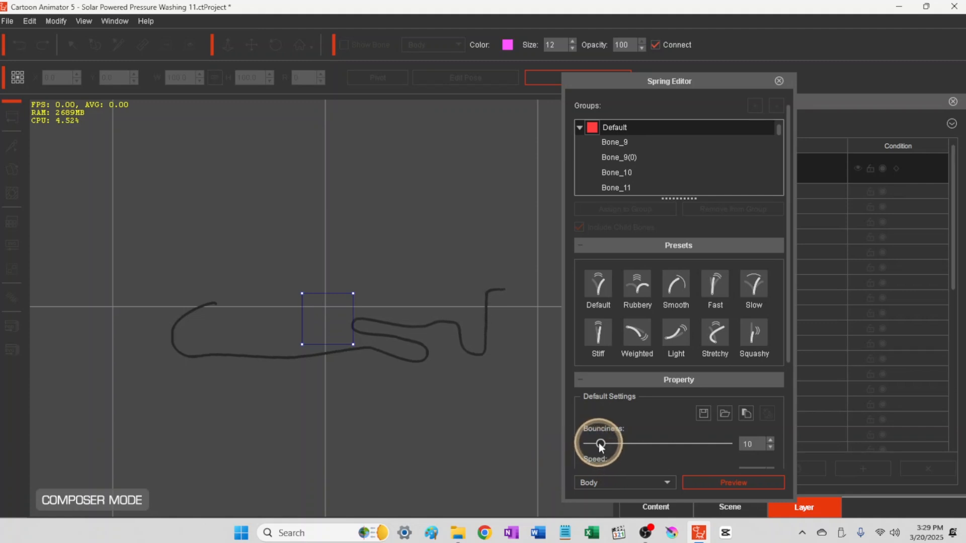
drag(601, 445, 600, 445)
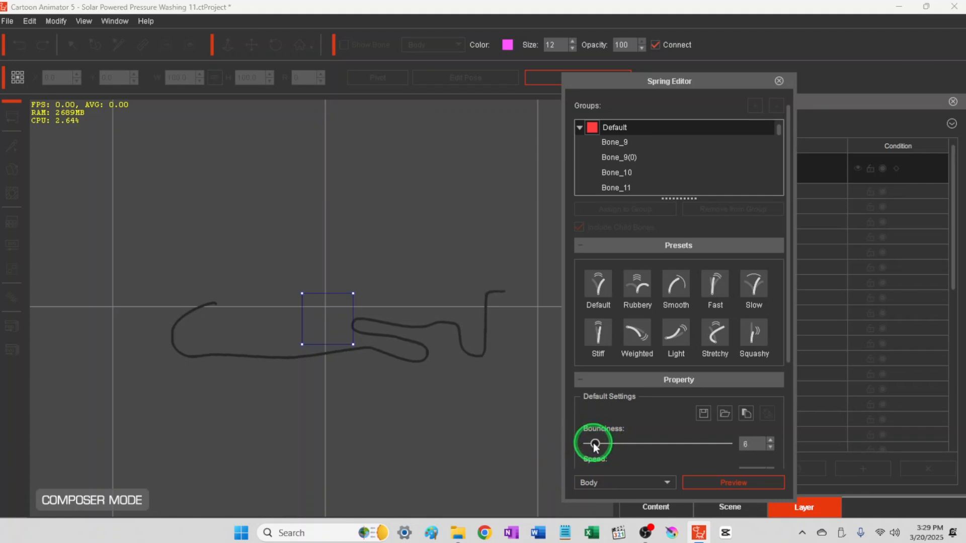
mouse_move(327, 326)
mouse_down()
mouse_move(337, 324)
mouse_move(318, 338)
mouse_up()
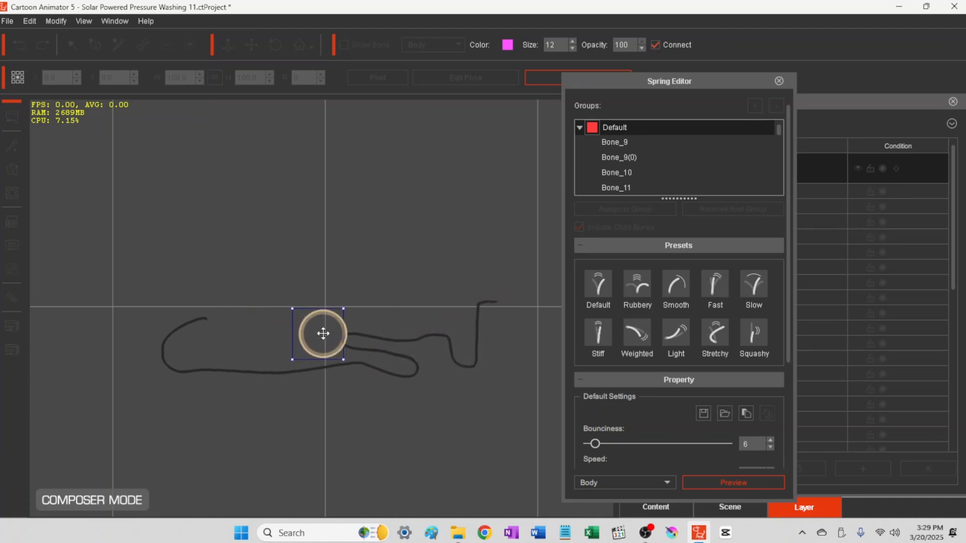
drag(321, 334, 325, 324)
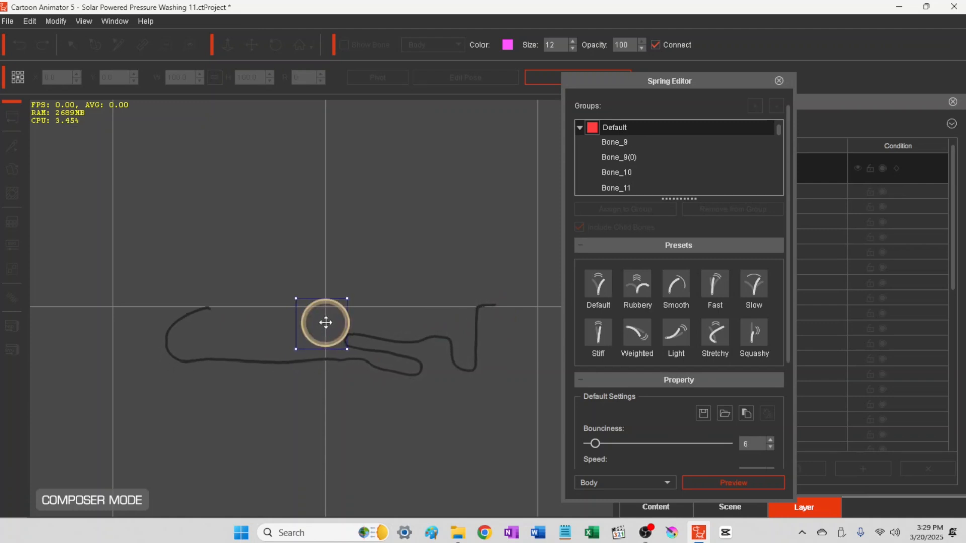
click(711, 481)
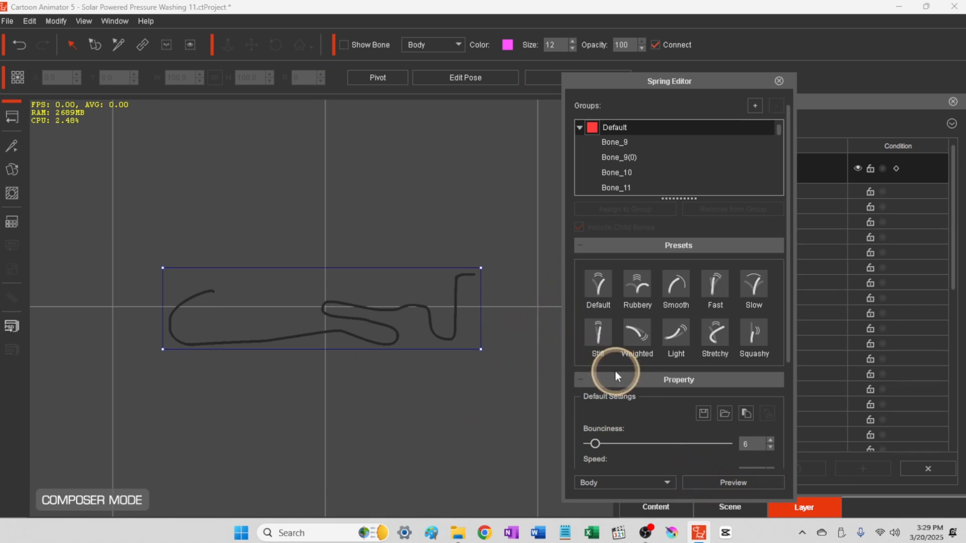
- Apply the Fast spring preset to the Default group, and test the hose in the preview with bounciness lowered to 7
click(715, 284)
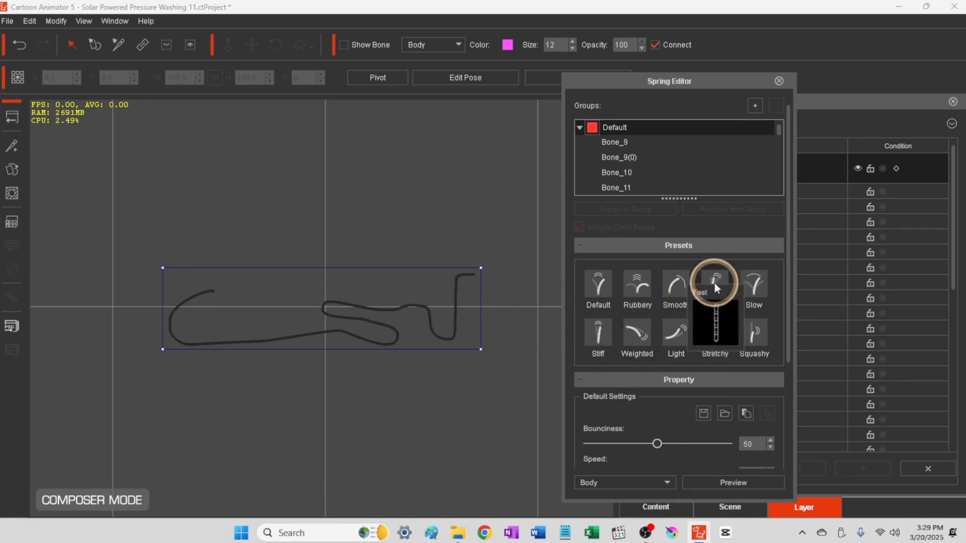
click(722, 484)
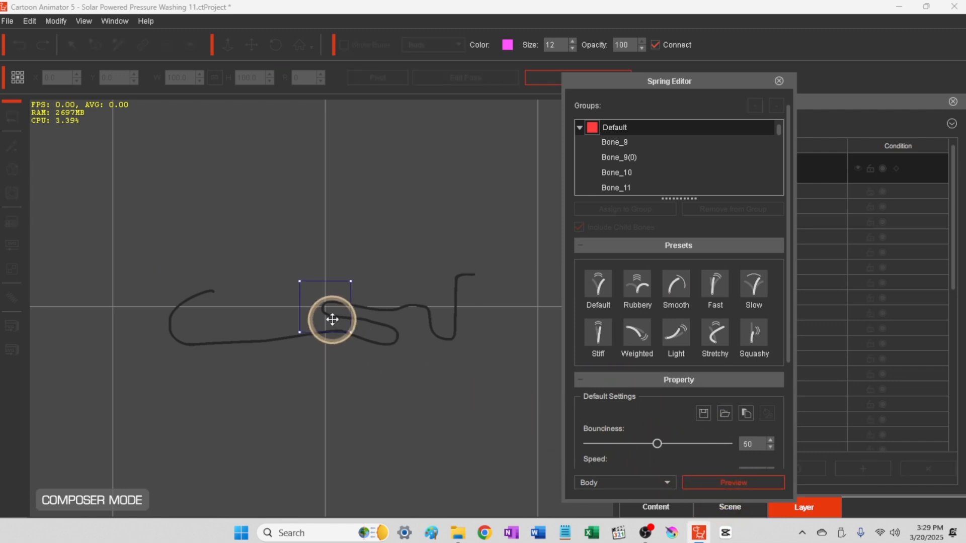
drag(329, 313, 328, 307)
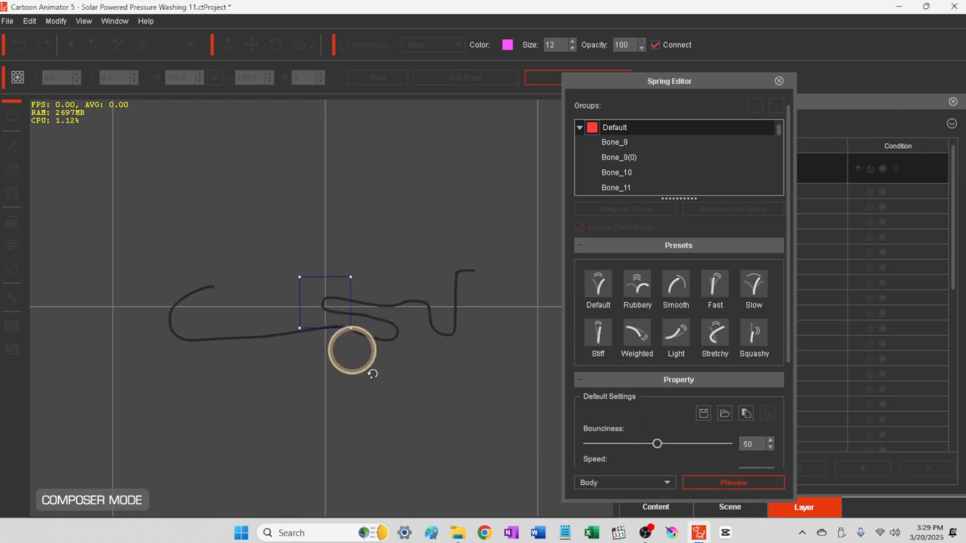
drag(657, 444, 602, 444)
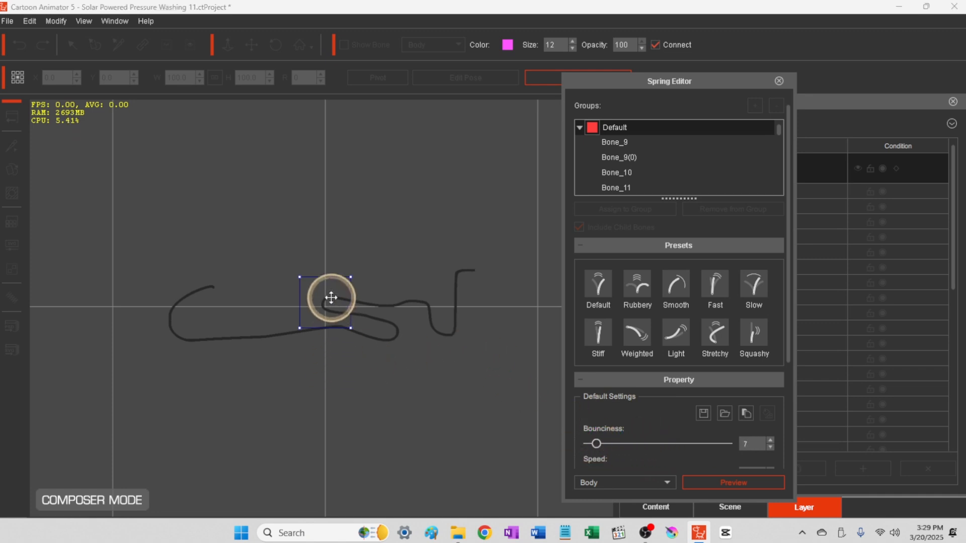
drag(331, 298, 329, 303)
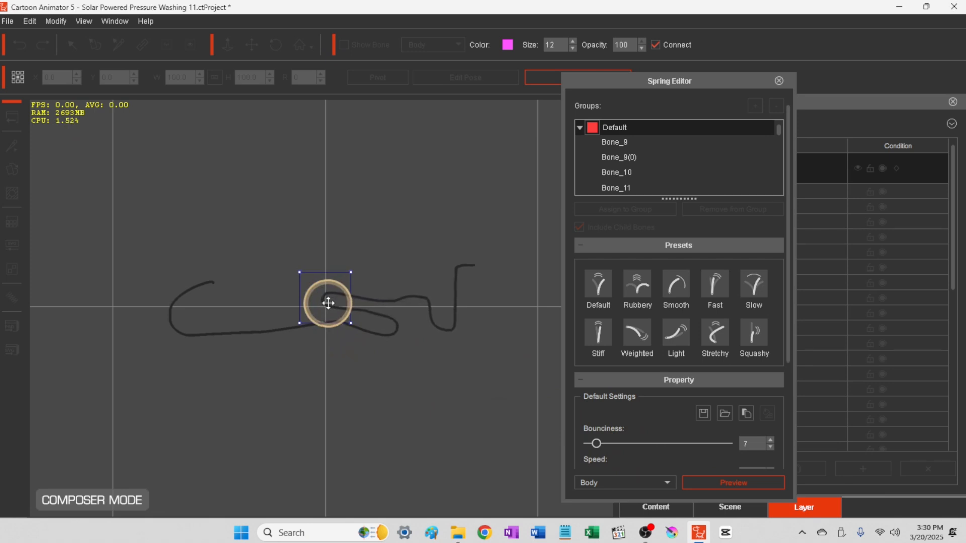
drag(328, 304, 330, 306)
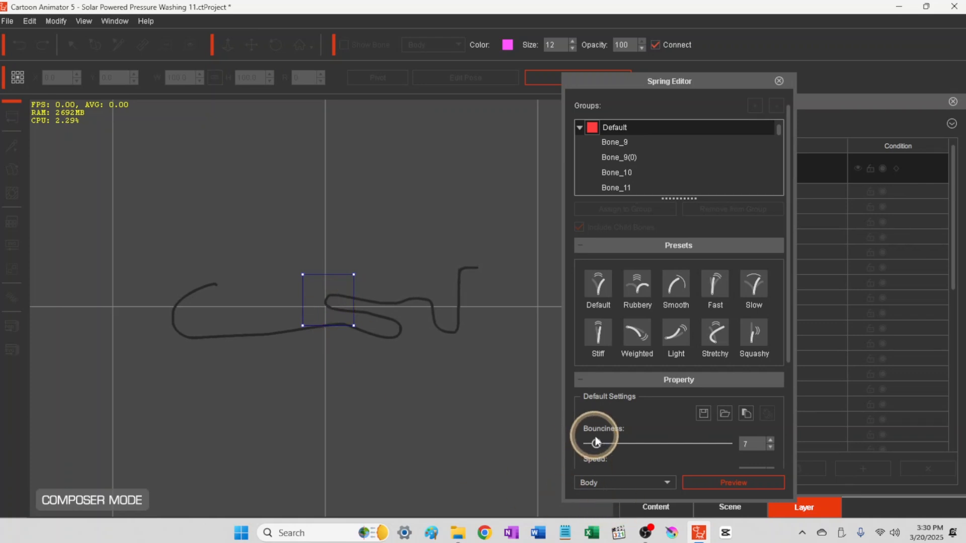
- Raise the bounciness to 81, test the hose's movement in the preview, and fine-tune the bounciness to 80
drag(595, 440, 701, 446)
drag(340, 298, 322, 308)
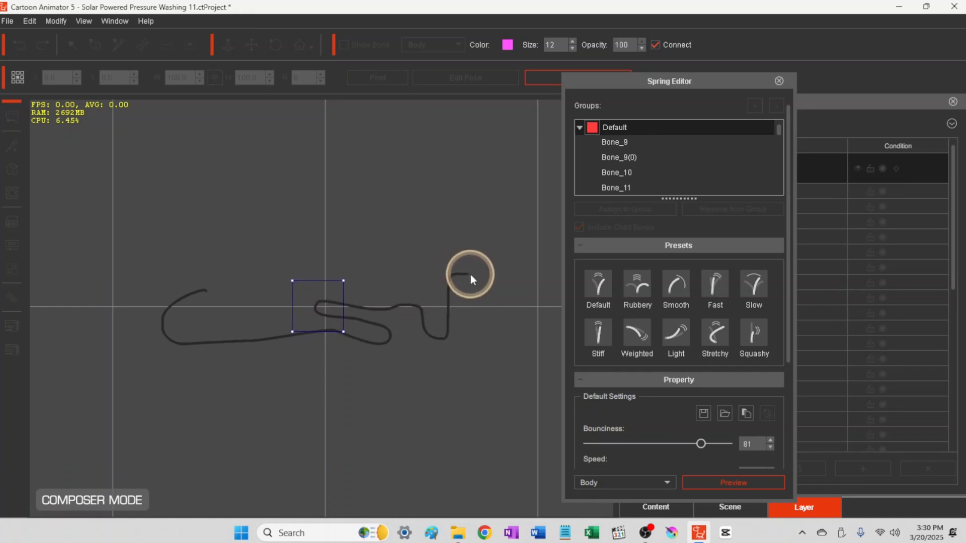
drag(326, 306, 323, 304)
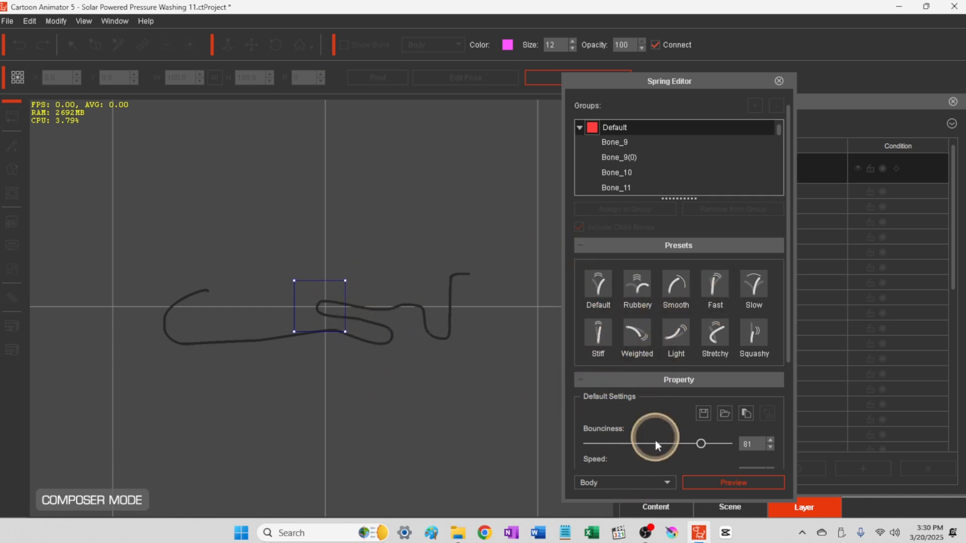
click(770, 447)
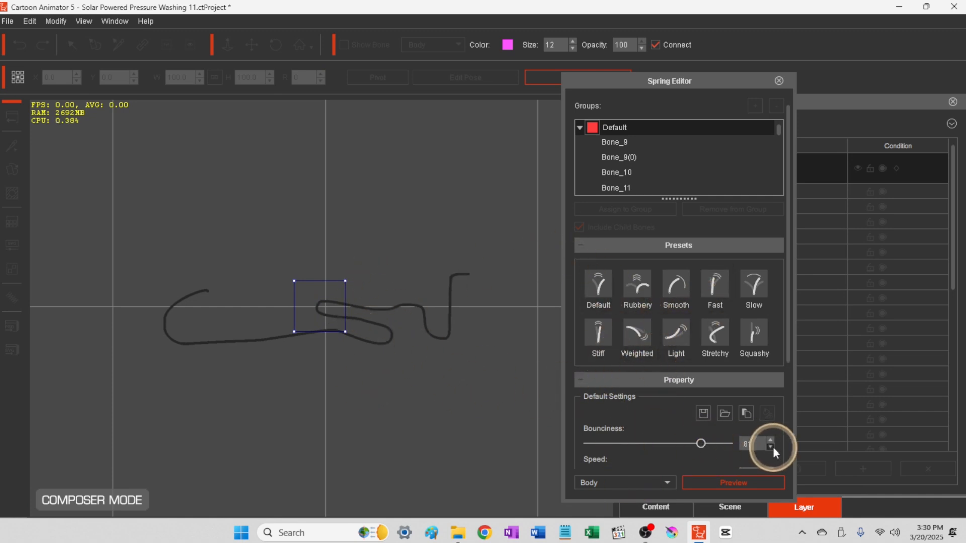
double_click(748, 445)
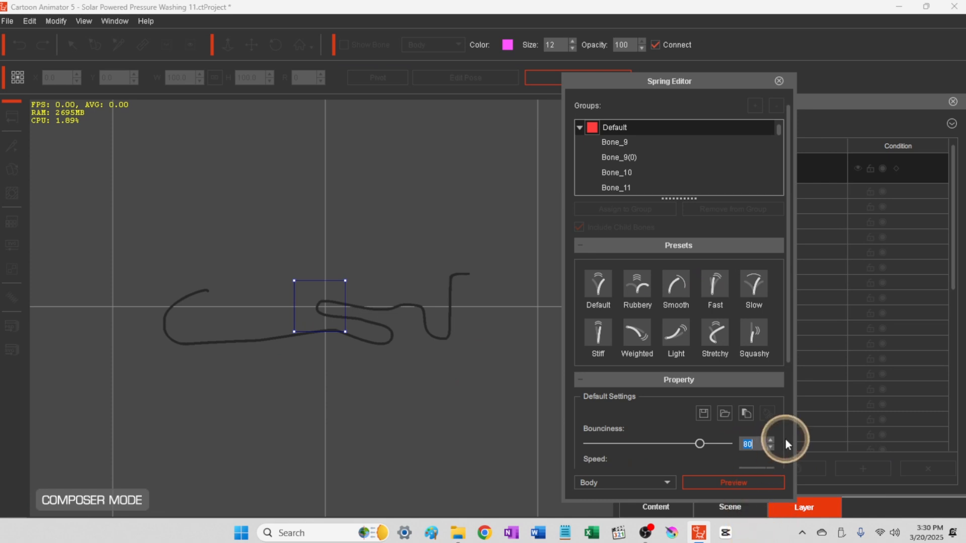
- Return from the composer to the stage and select the pw-hose6 prop in the scene
click(11, 117)
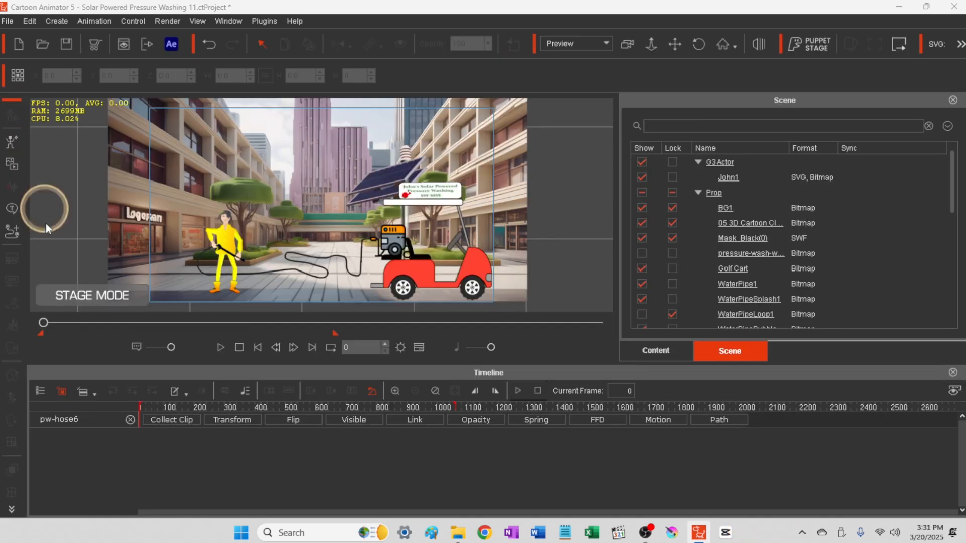
click(313, 255)
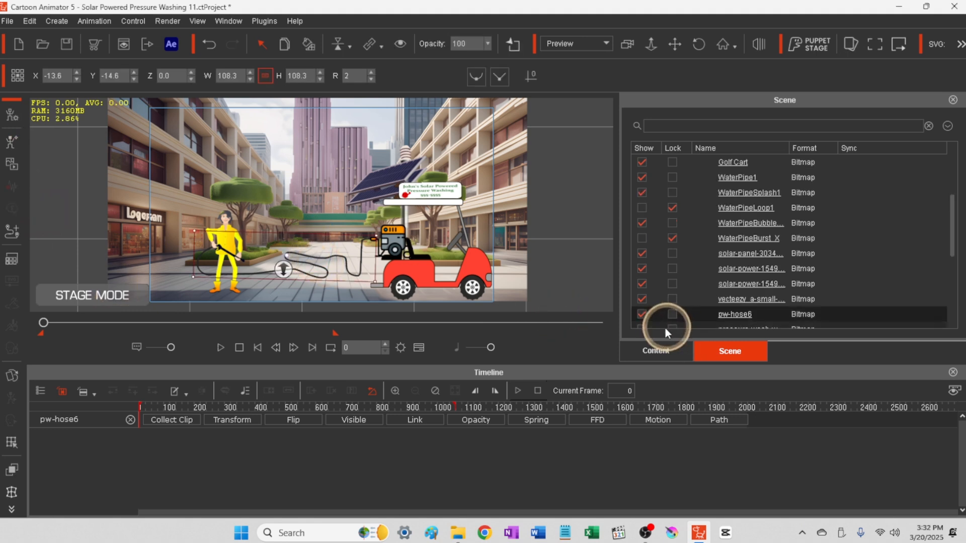
- Browse the Custom content library and close the Timeline to enlarge the stage
click(661, 355)
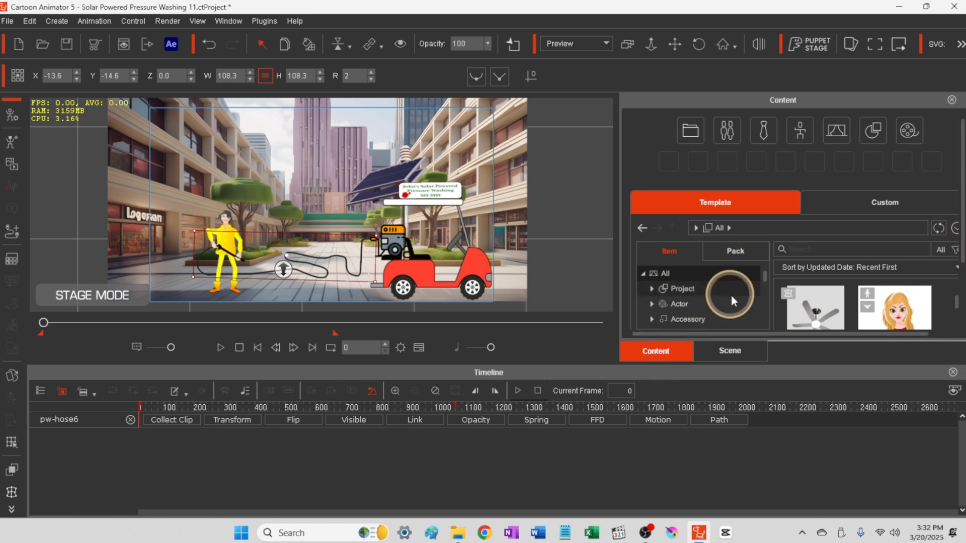
click(857, 205)
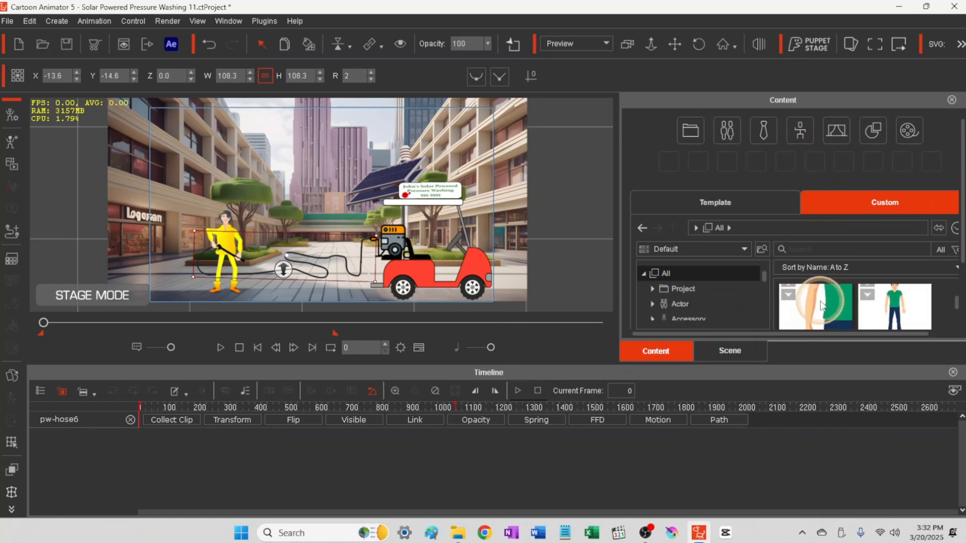
scroll(822, 304, down, 3)
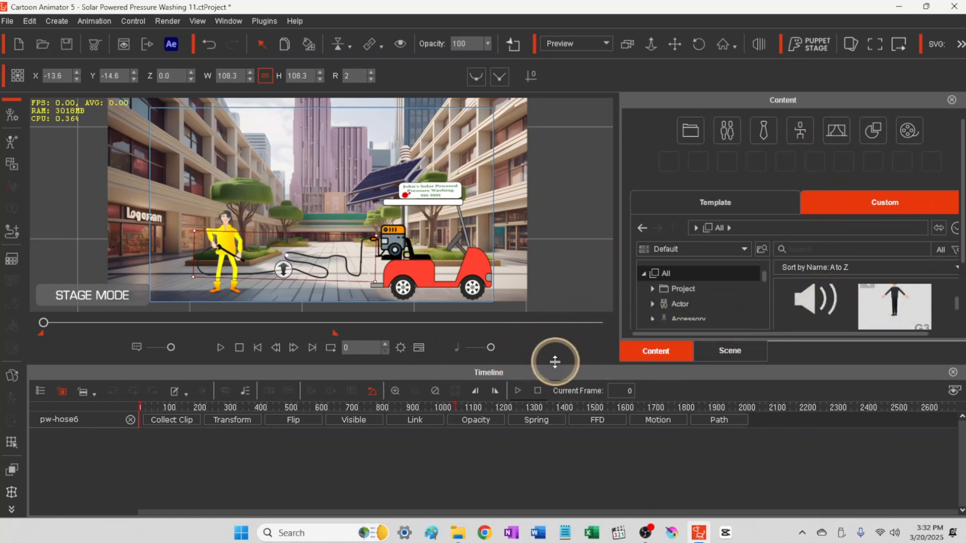
click(953, 373)
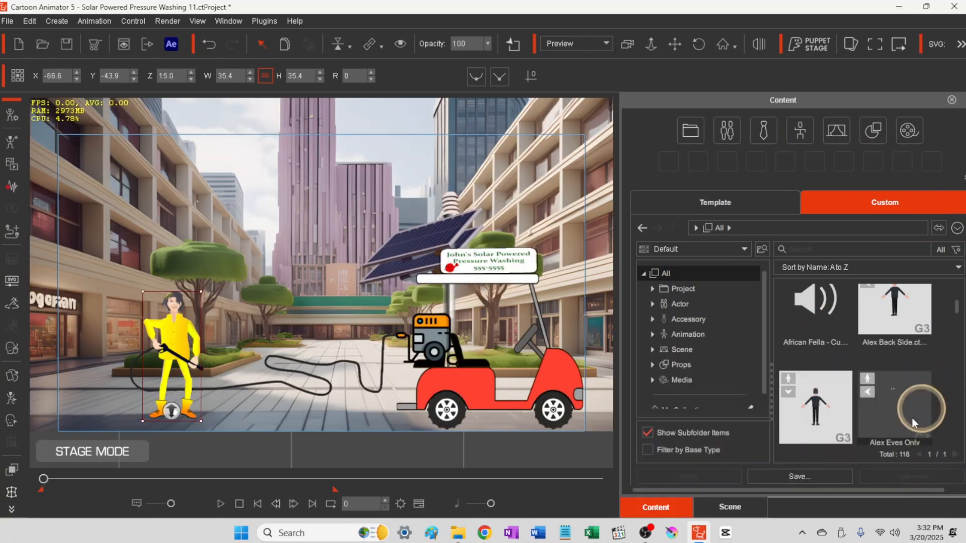
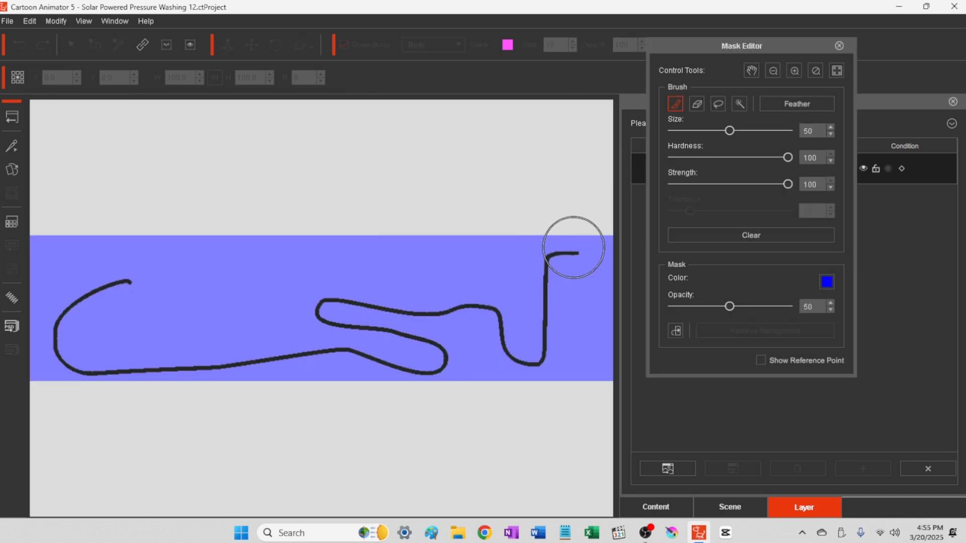
- Mask out the hose's upright section at the pump end with a size 50 brush, and close the Mask Editor
drag(567, 243, 567, 352)
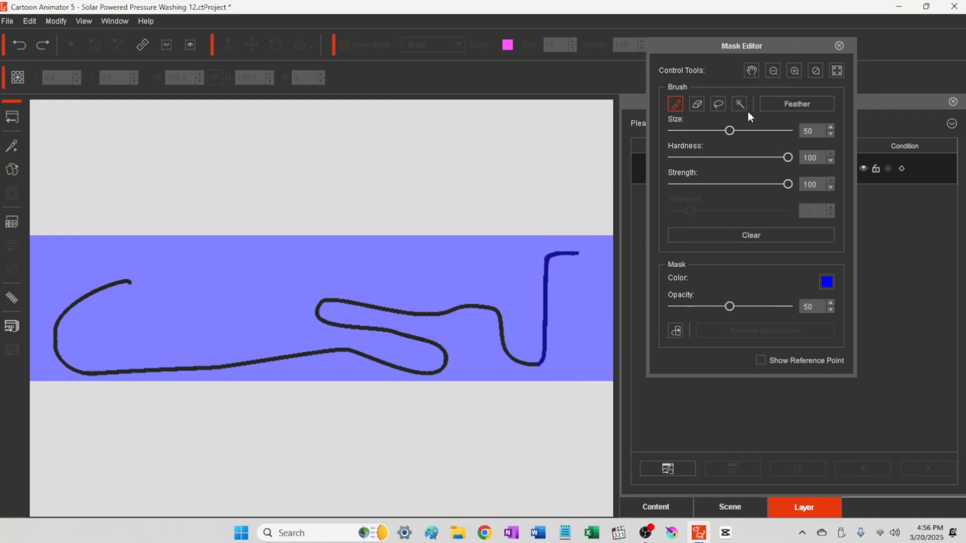
click(839, 46)
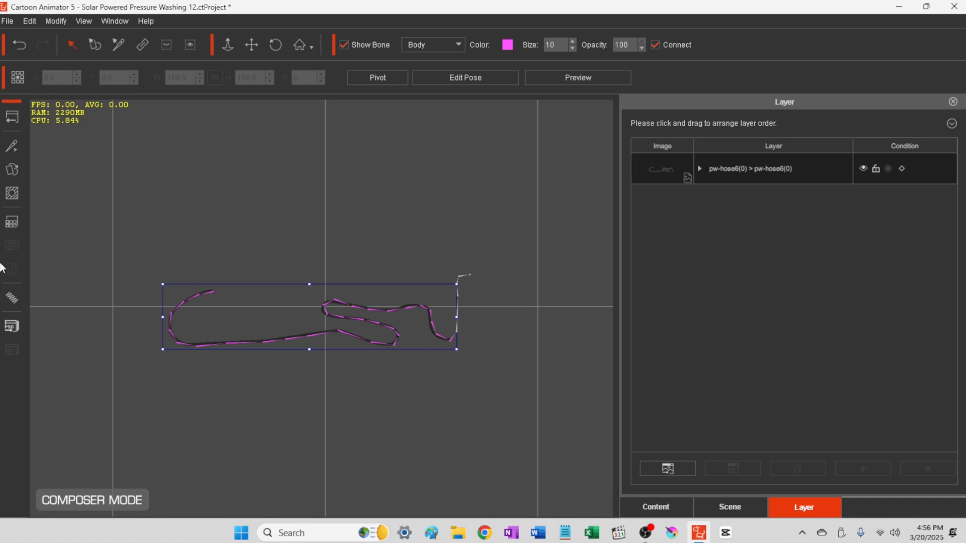
- Delete the leftover bones along the masked upright section of the hose, and close the Bone Editor
click(12, 146)
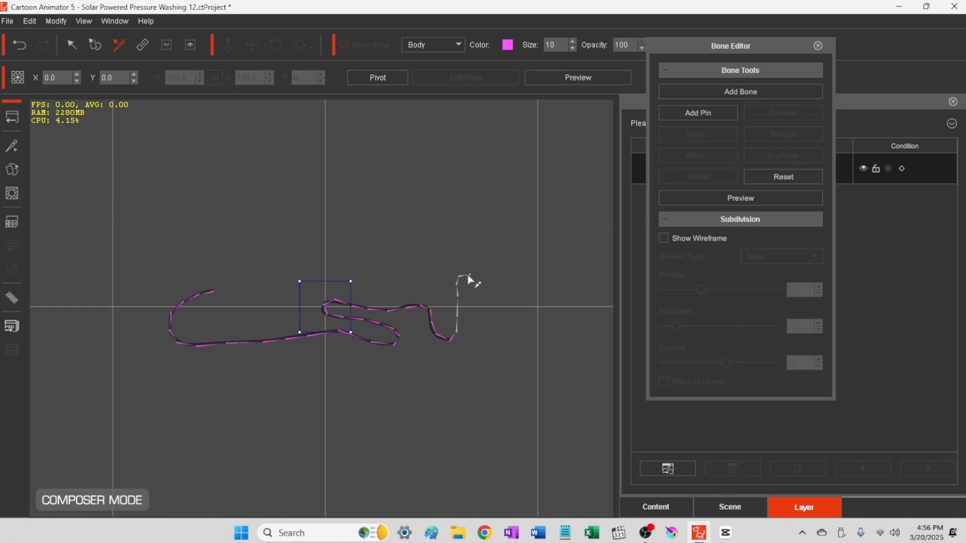
click(464, 278)
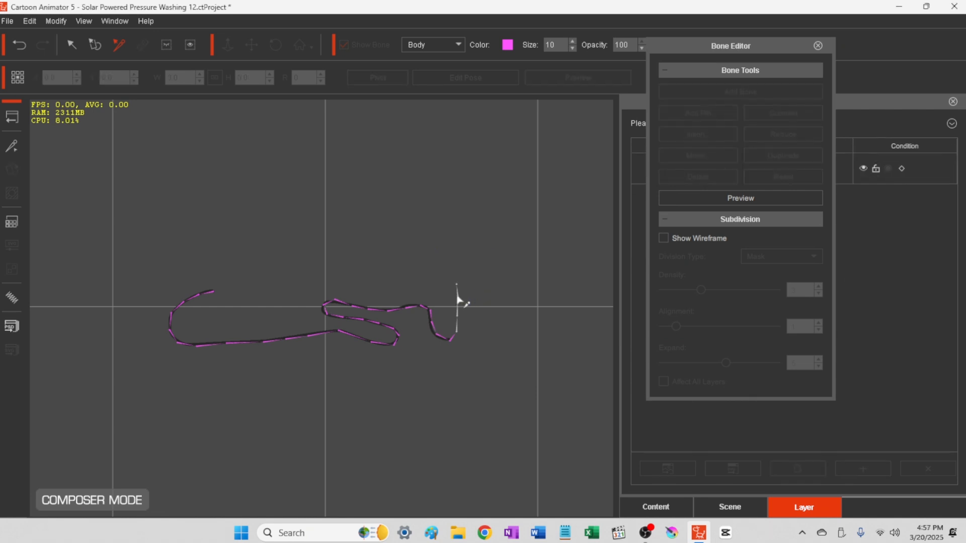
click(458, 298)
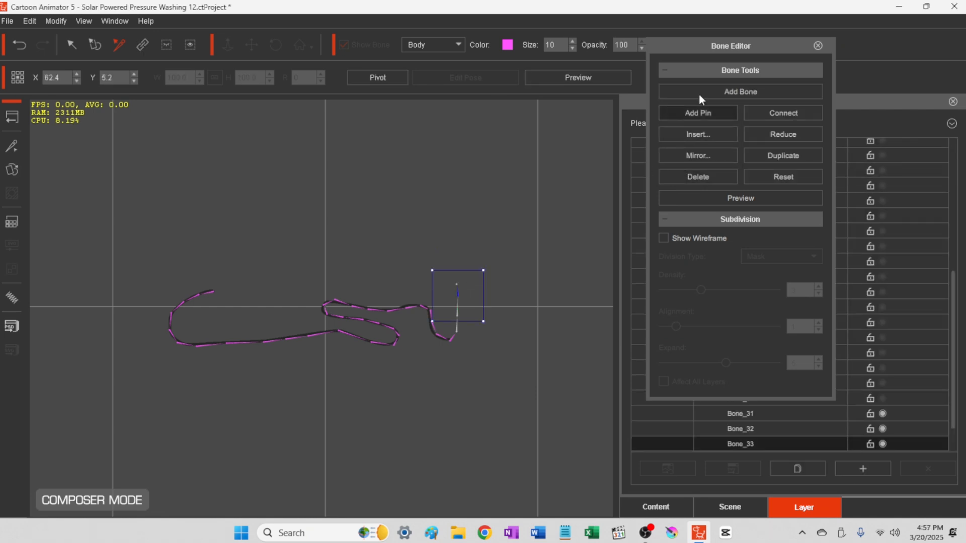
click(692, 177)
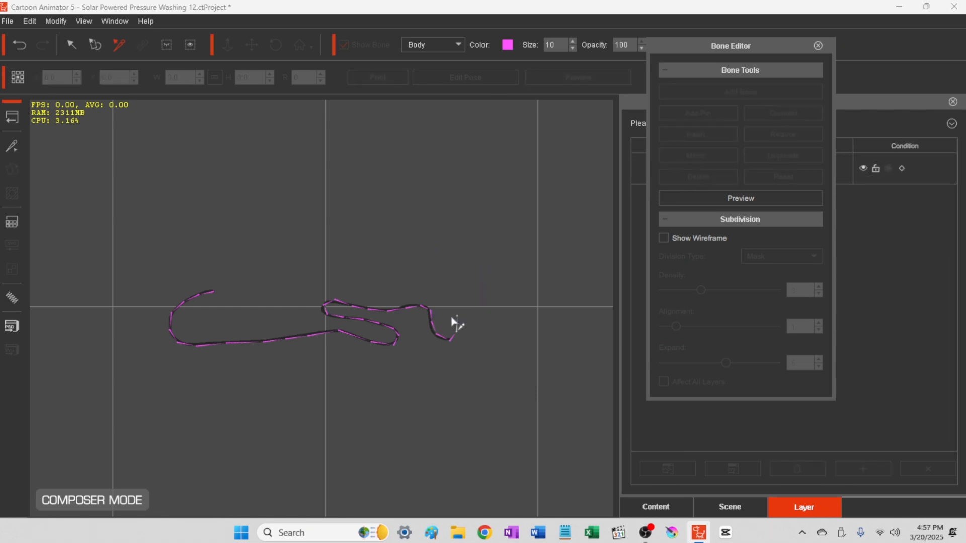
click(457, 327)
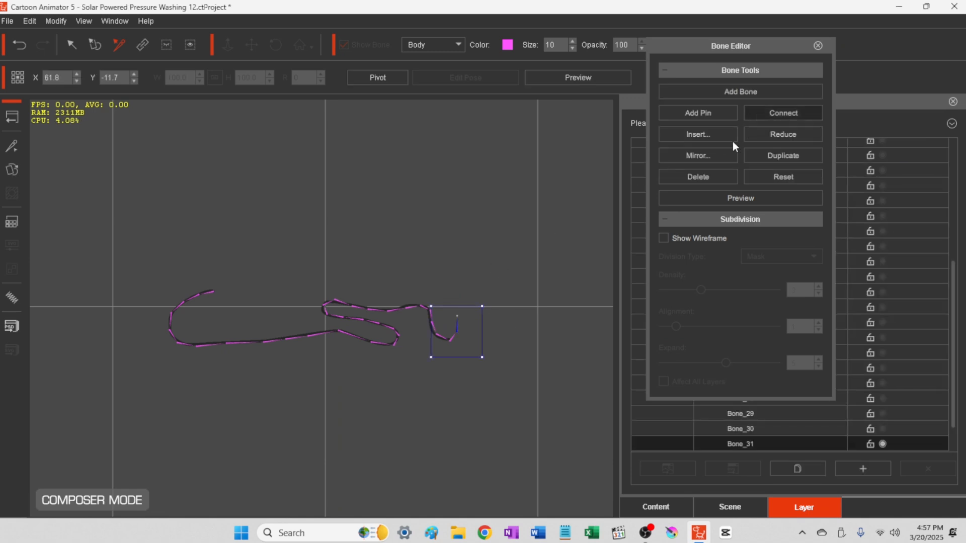
click(692, 176)
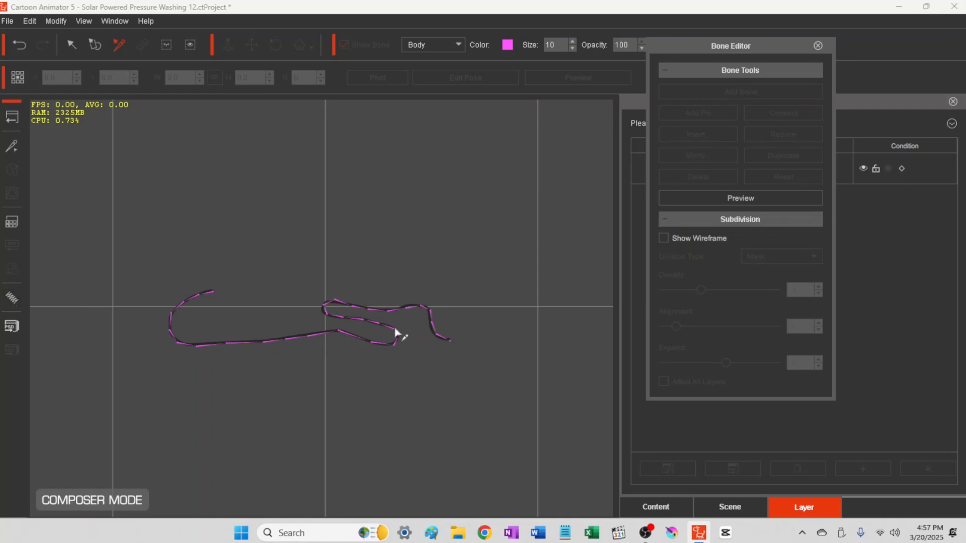
click(817, 46)
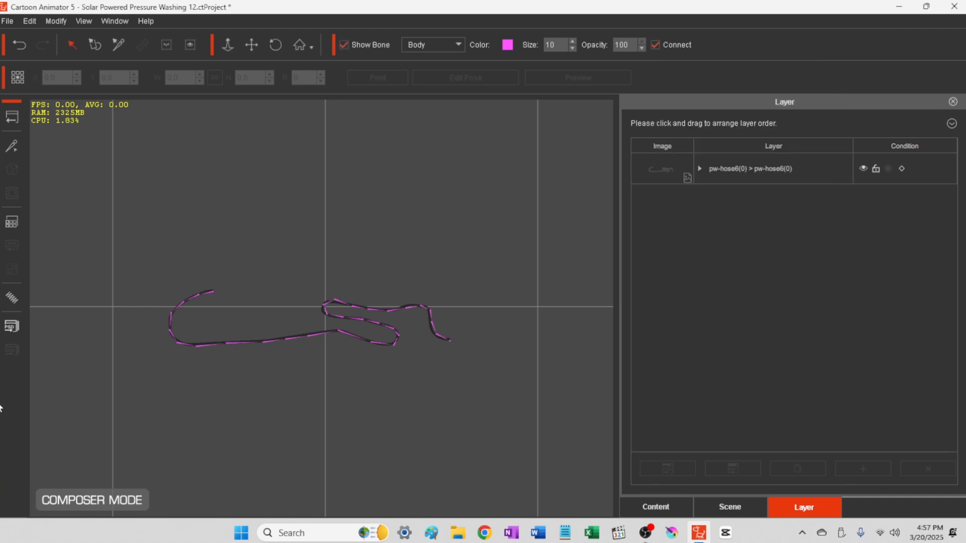
- Return to the stage and deform the pw-hose6 prop with FFD lattice points so its cart-side end meets the pump outlet
click(12, 120)
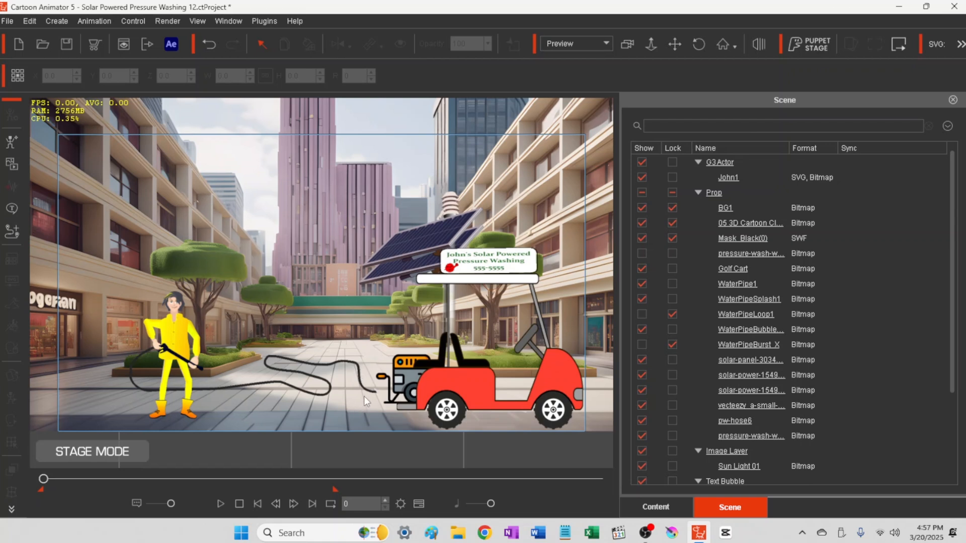
click(354, 367)
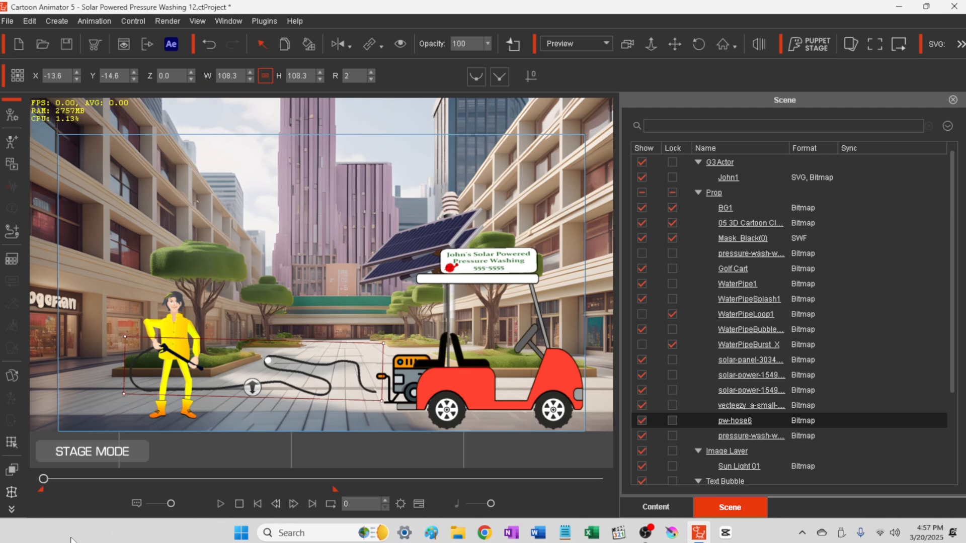
click(12, 511)
click(12, 493)
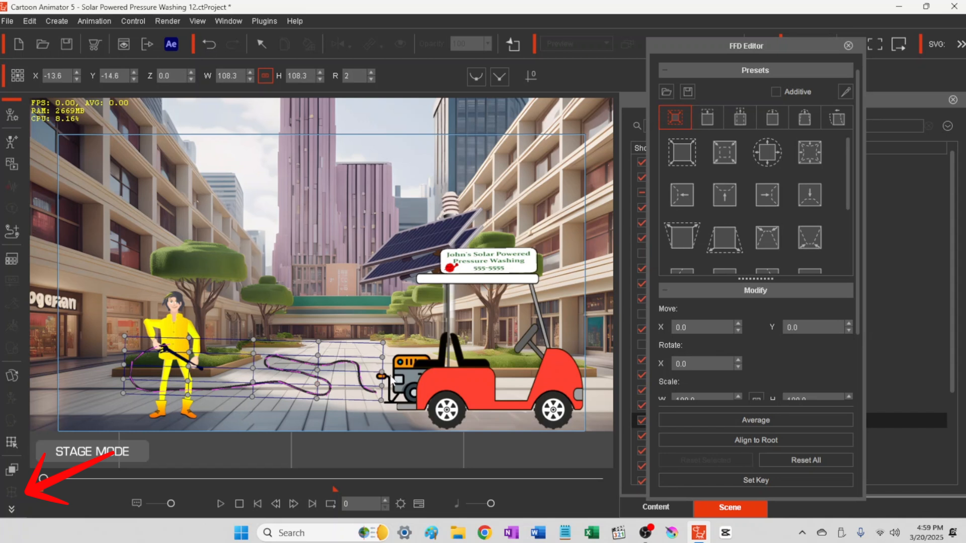
drag(382, 356, 384, 383)
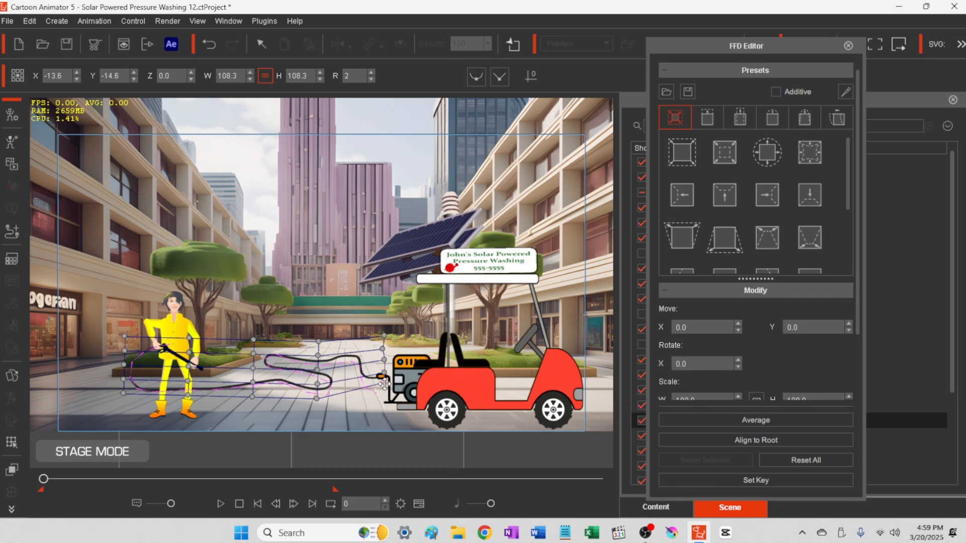
drag(317, 356, 318, 395)
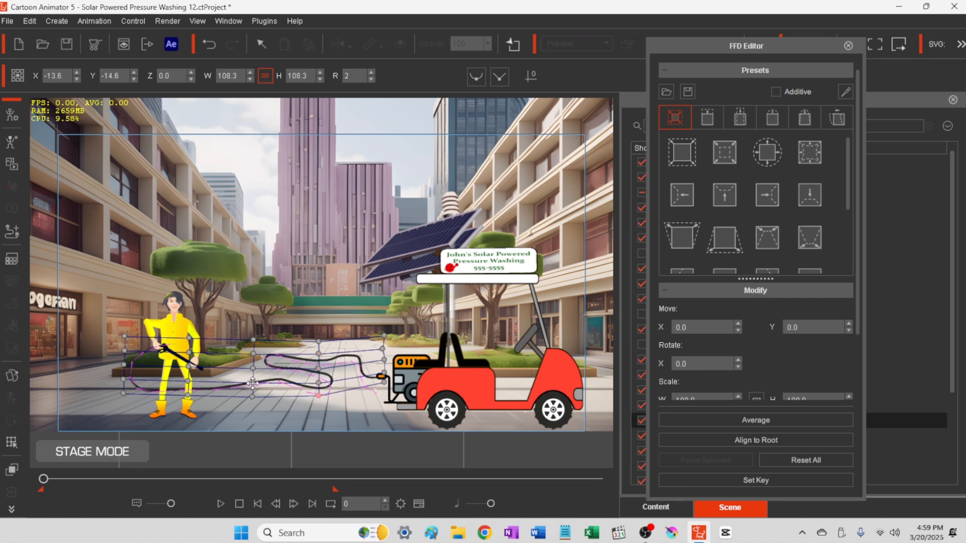
drag(252, 382, 252, 380)
- Save the project with the deformed hose
mouse_move(45, 478)
mouse_down()
mouse_move(55, 484)
mouse_move(22, 476)
mouse_up()
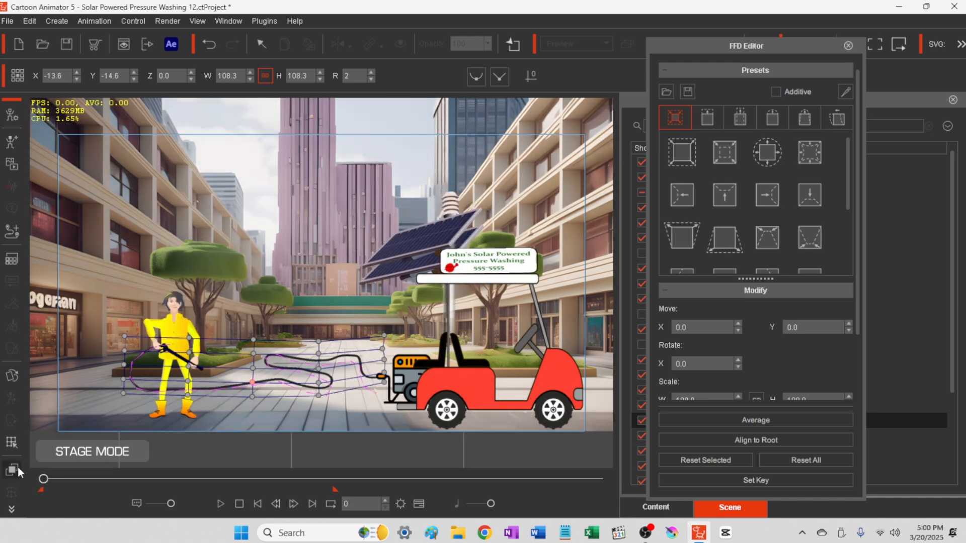
click(8, 23)
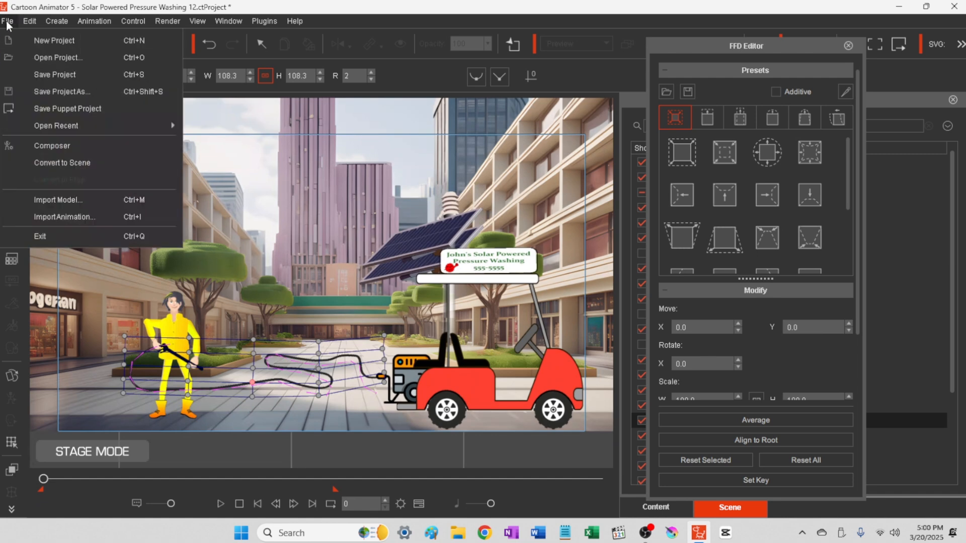
click(44, 77)
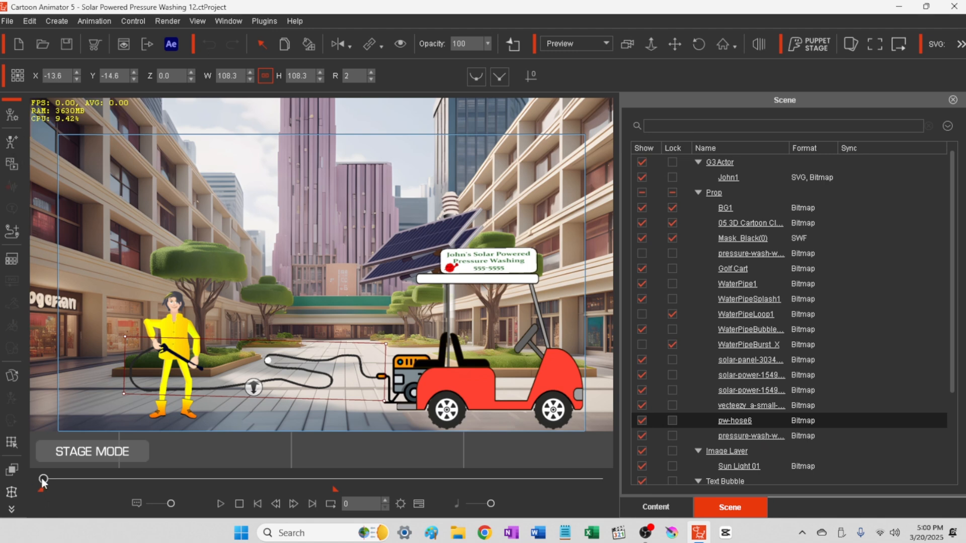
- Review the spring settings of the pw-hose6 prop on the stage at the first frame
mouse_move(42, 479)
mouse_down()
mouse_move(30, 472)
mouse_move(80, 486)
mouse_move(20, 479)
mouse_up()
click(12, 512)
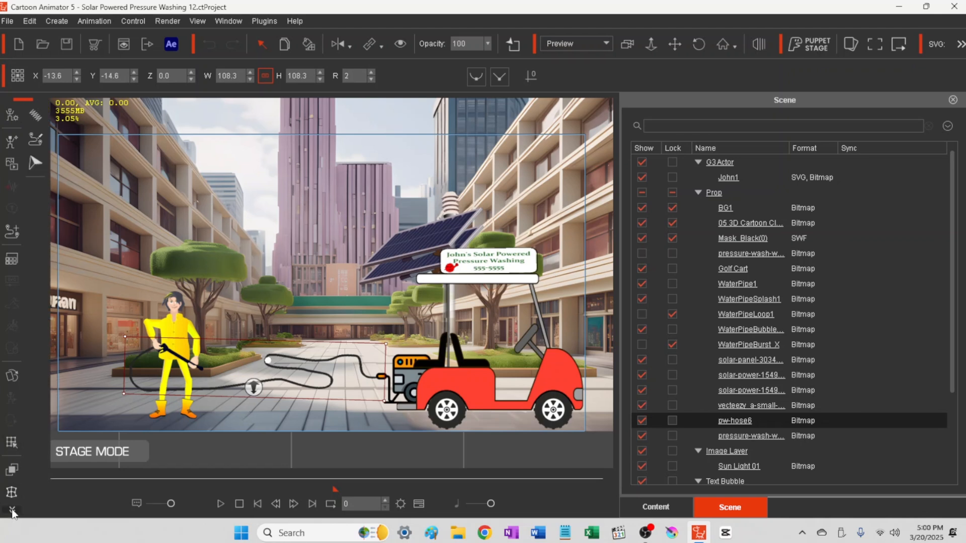
click(35, 118)
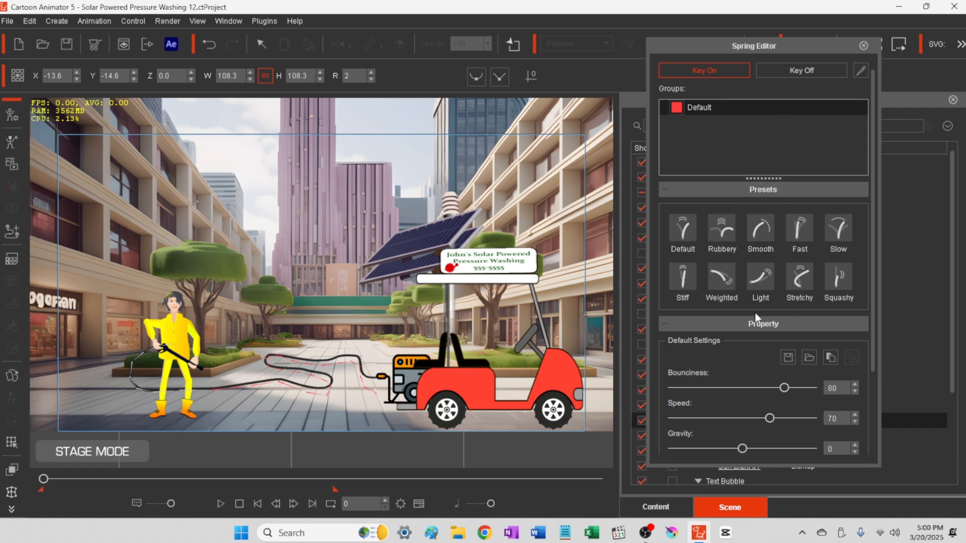
click(863, 47)
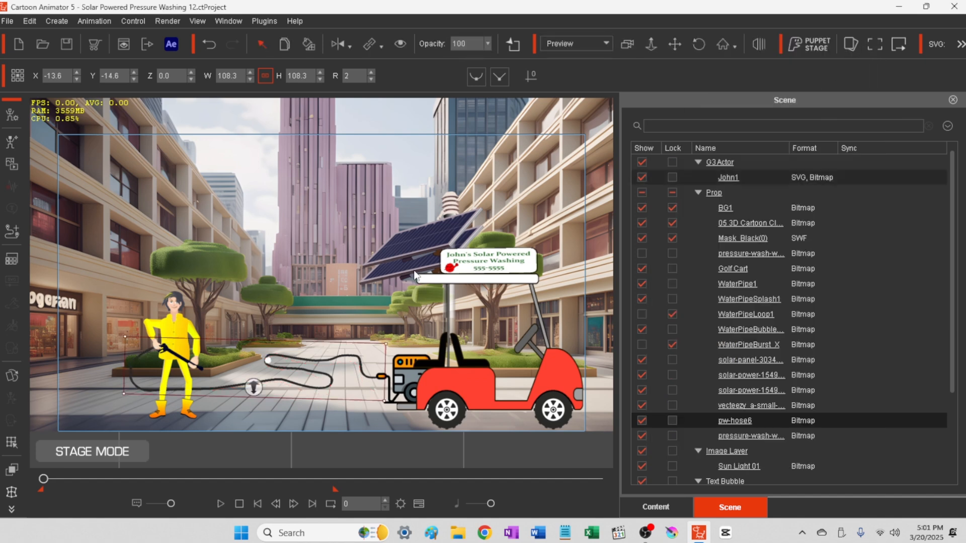
- Open the hose in the composer and check which of its bones belong to the Default spring group
click(10, 116)
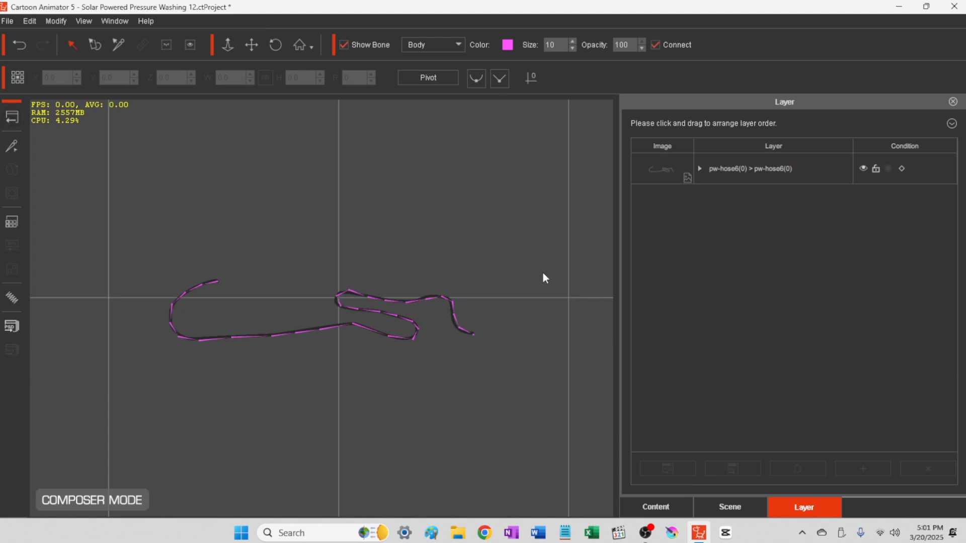
click(10, 298)
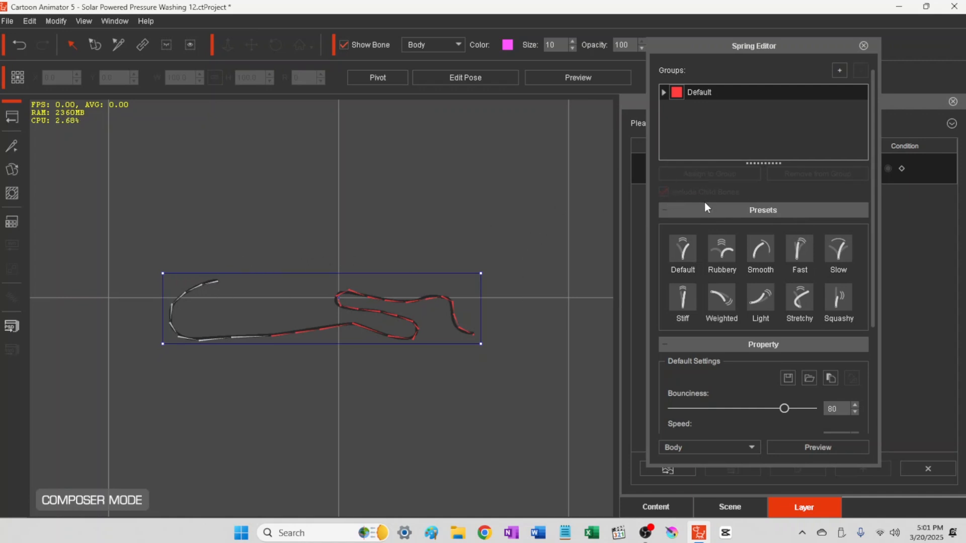
click(213, 282)
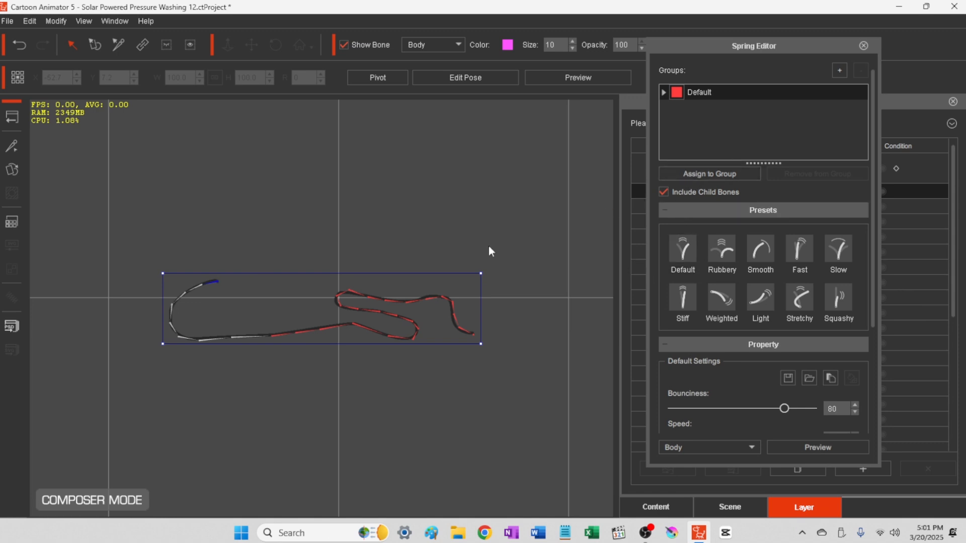
click(465, 331)
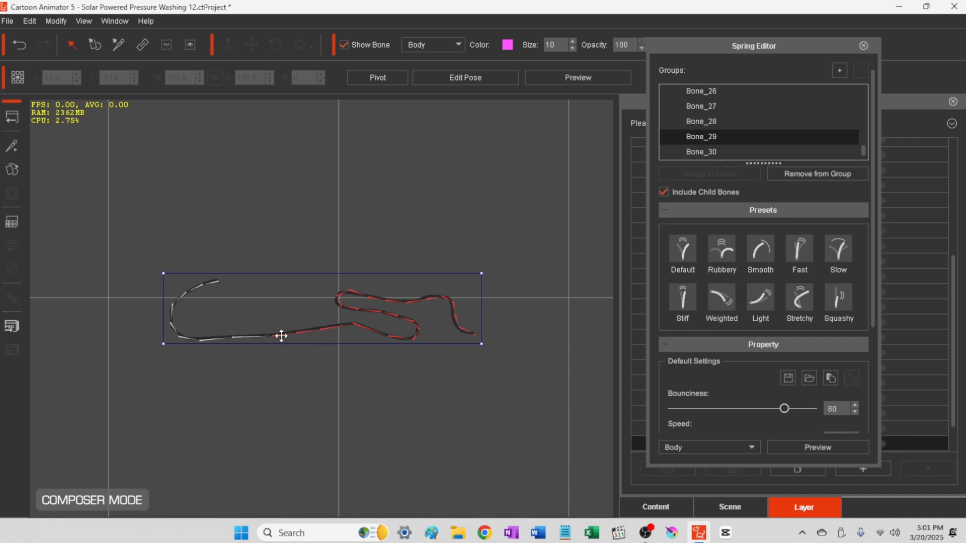
click(285, 337)
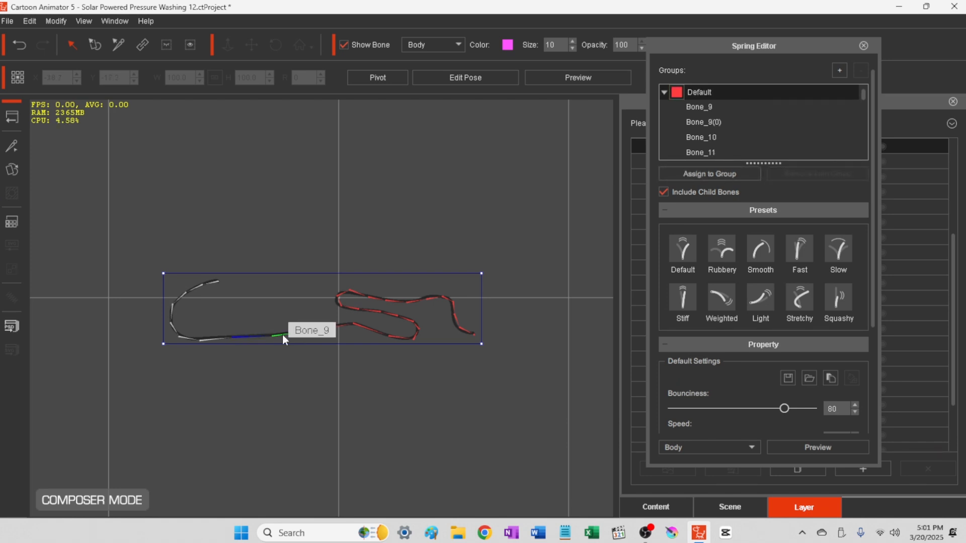
click(282, 334)
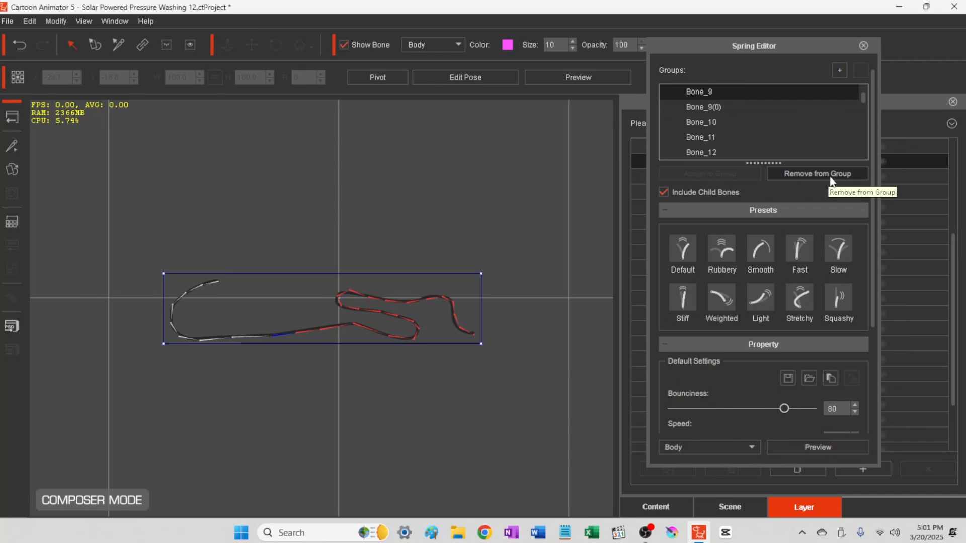
- Assign Bone_8 and Bone_7 along the bottom of the hose to the Default spring group
click(245, 336)
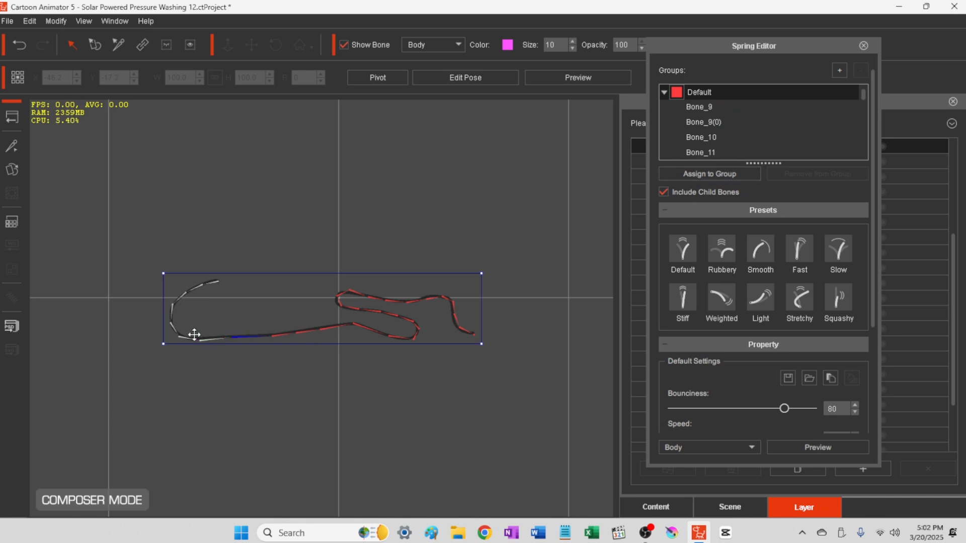
click(682, 174)
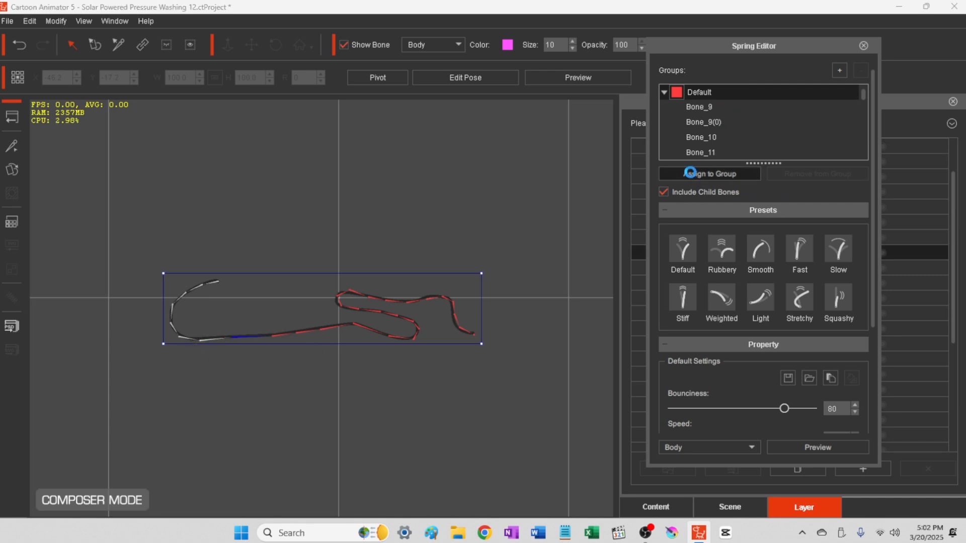
click(211, 339)
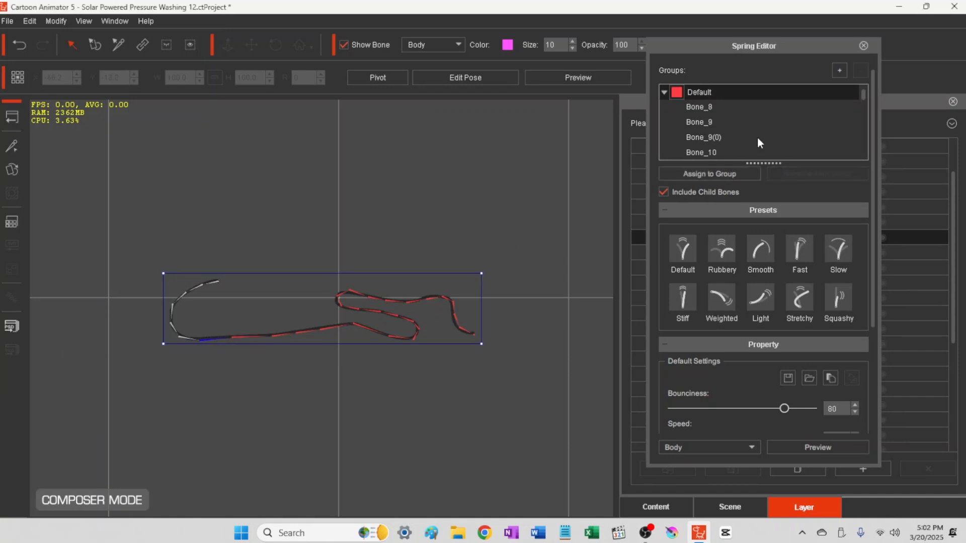
click(704, 174)
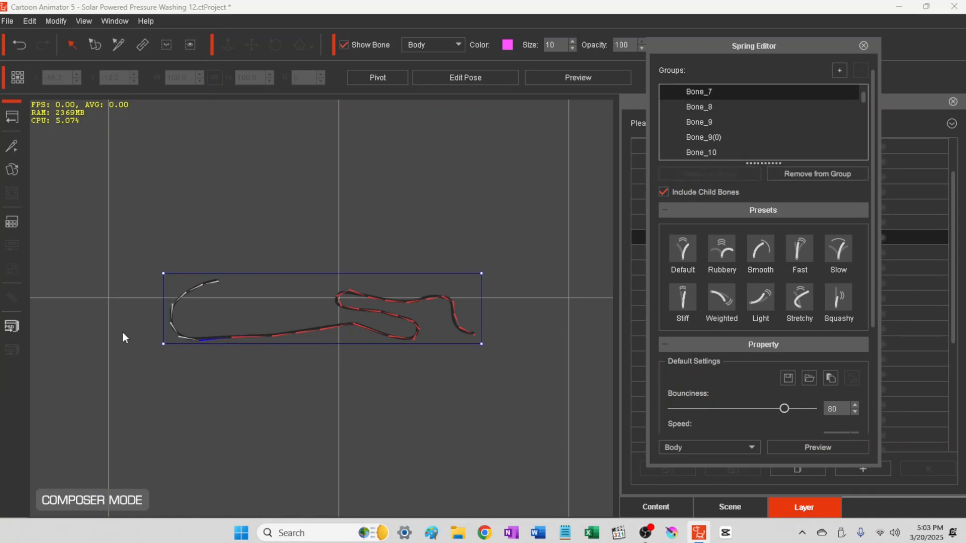
- Assign the remaining bones from Bone_6 around the hose's curved end to Bone_1 to the Default spring group
click(185, 337)
click(707, 174)
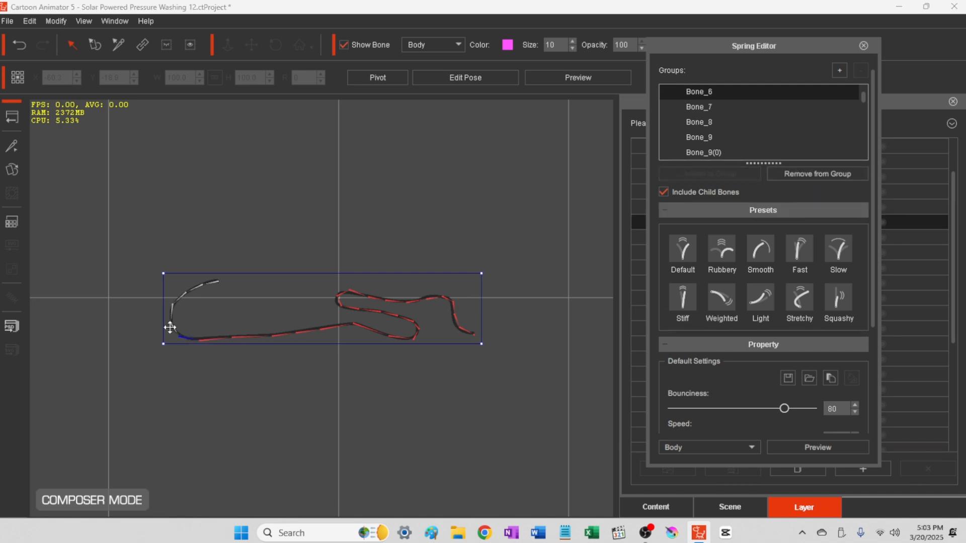
click(171, 313)
click(176, 300)
click(182, 296)
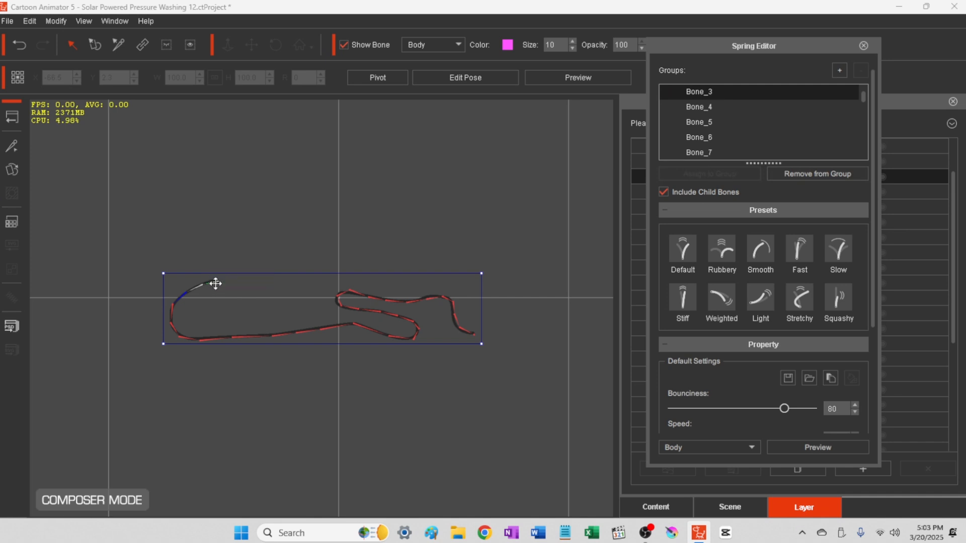
click(215, 282)
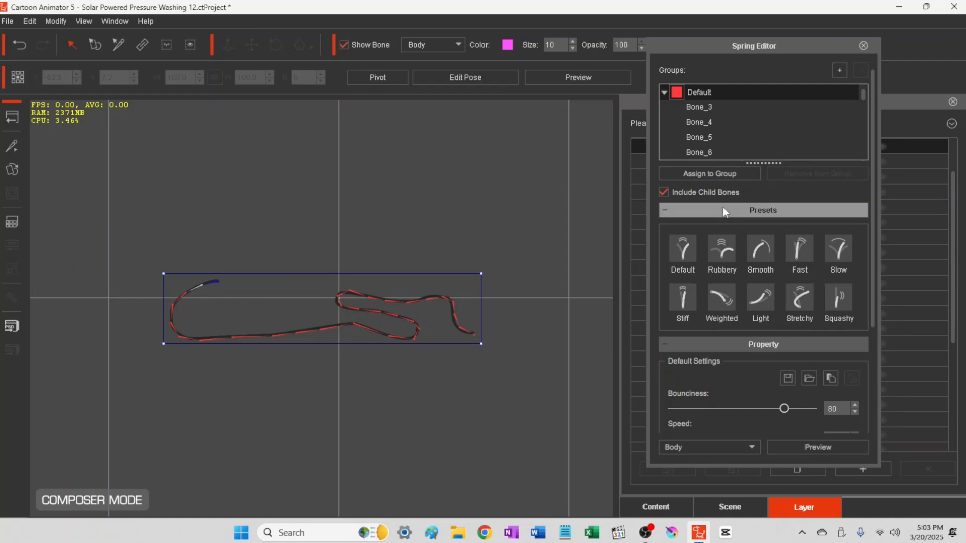
click(706, 174)
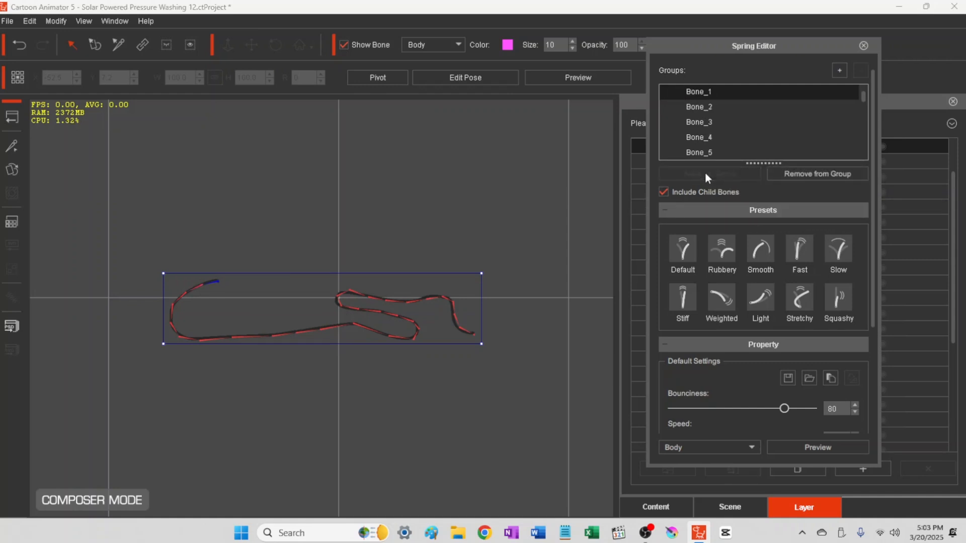
- Preview the hose's spring motion by moving Bone_6 and Bone_1, with child bones included
click(185, 339)
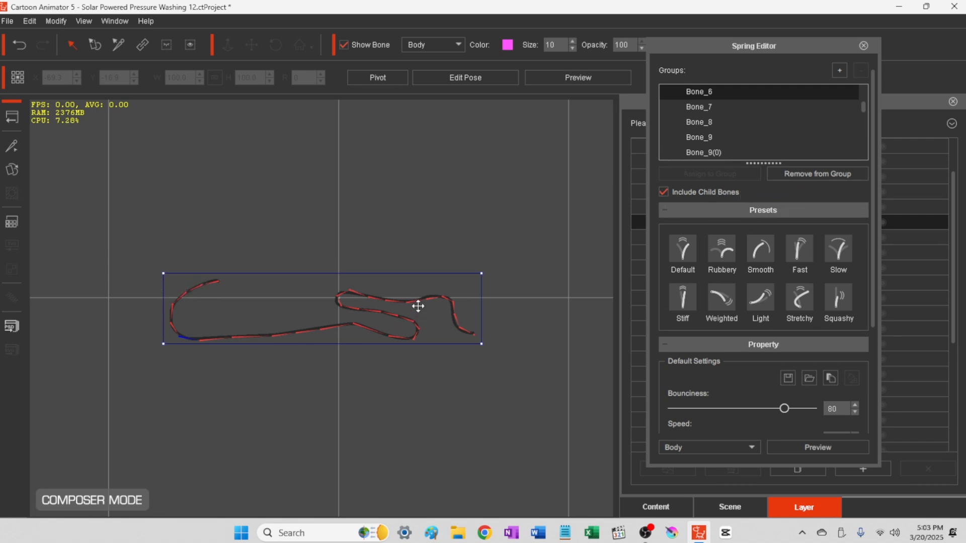
click(663, 193)
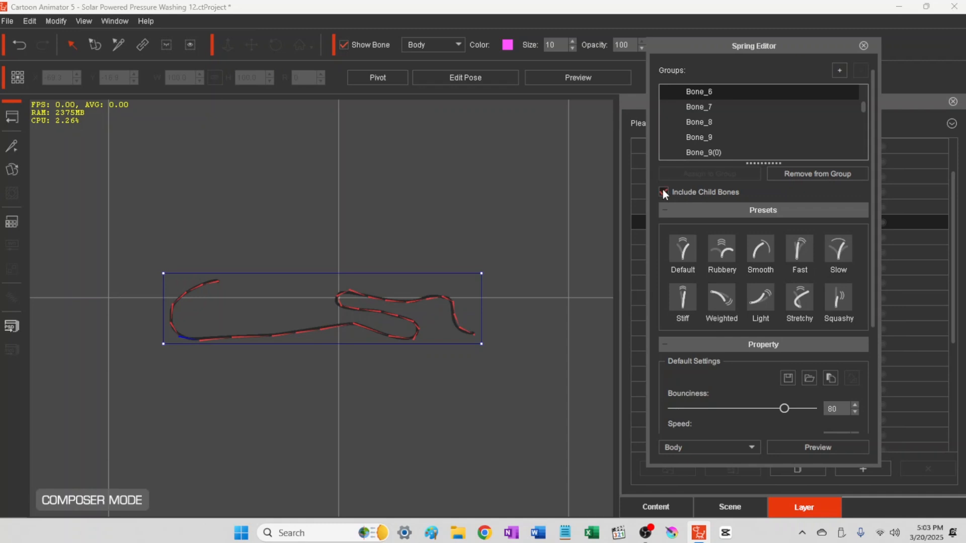
click(663, 191)
click(820, 448)
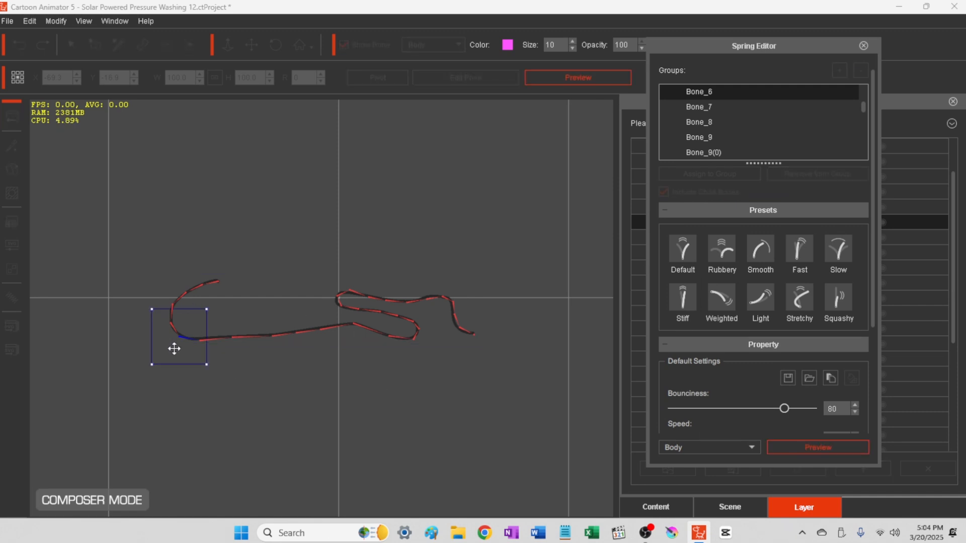
mouse_move(174, 348)
mouse_down()
mouse_move(174, 326)
mouse_move(180, 336)
mouse_up()
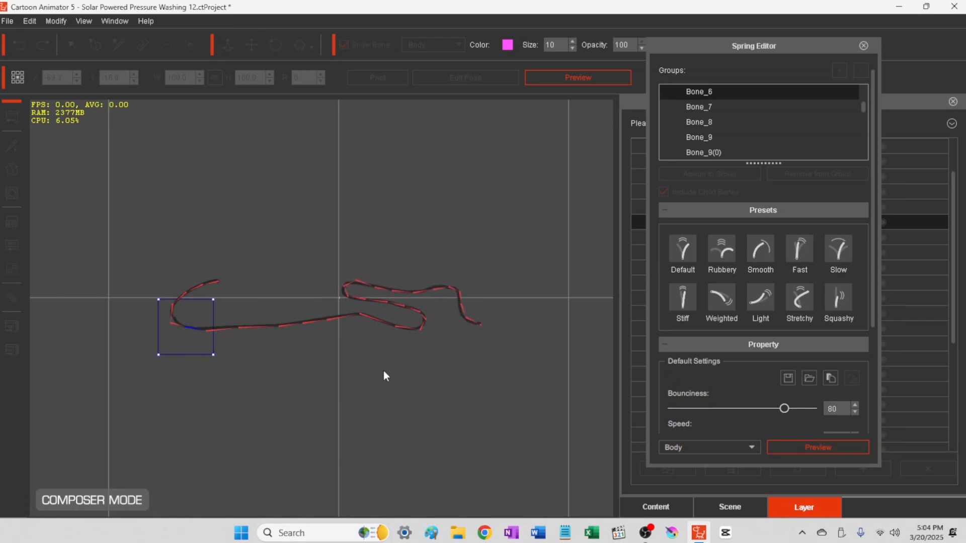
click(216, 283)
drag(227, 281, 226, 280)
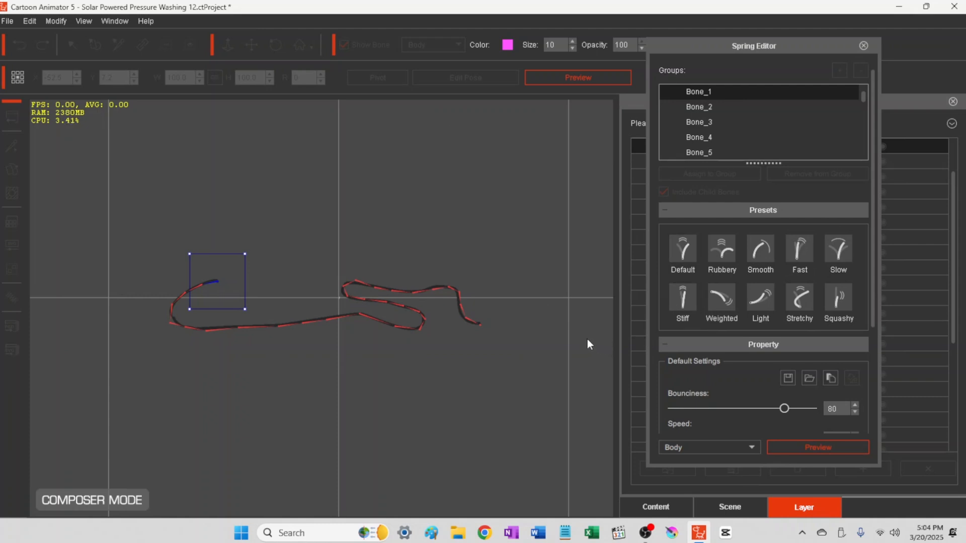
click(810, 448)
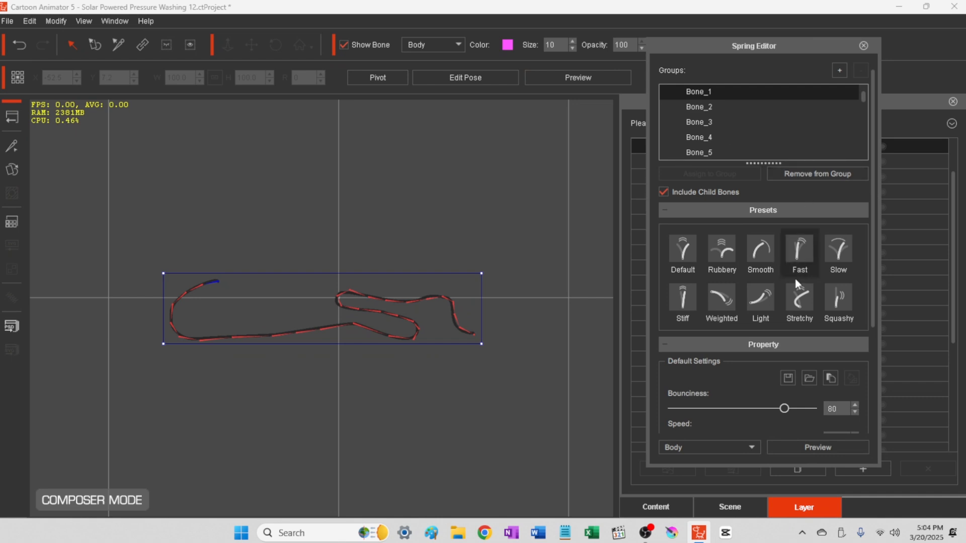
- Apply the Fast spring preset to the Default group and preview it by moving Bone_1
mouse_move(801, 245)
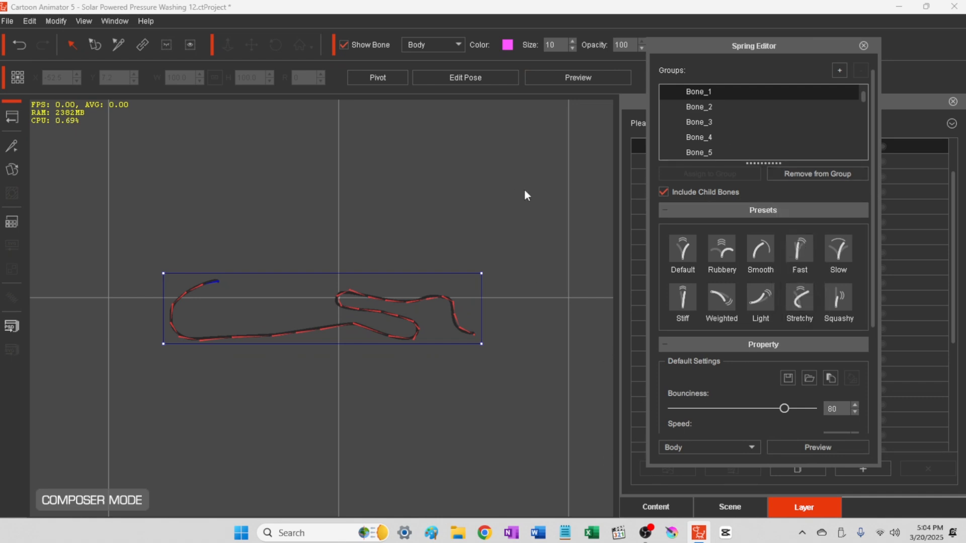
click(798, 249)
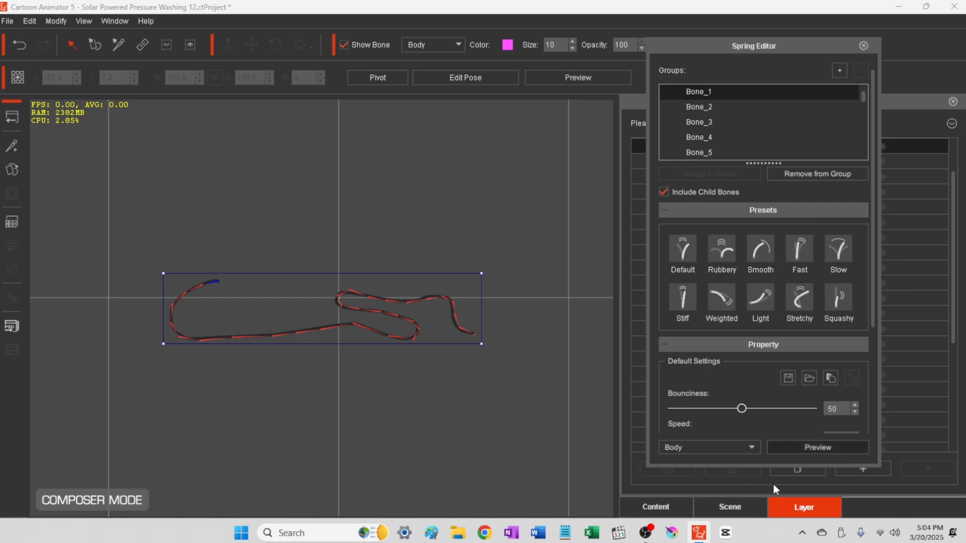
click(819, 449)
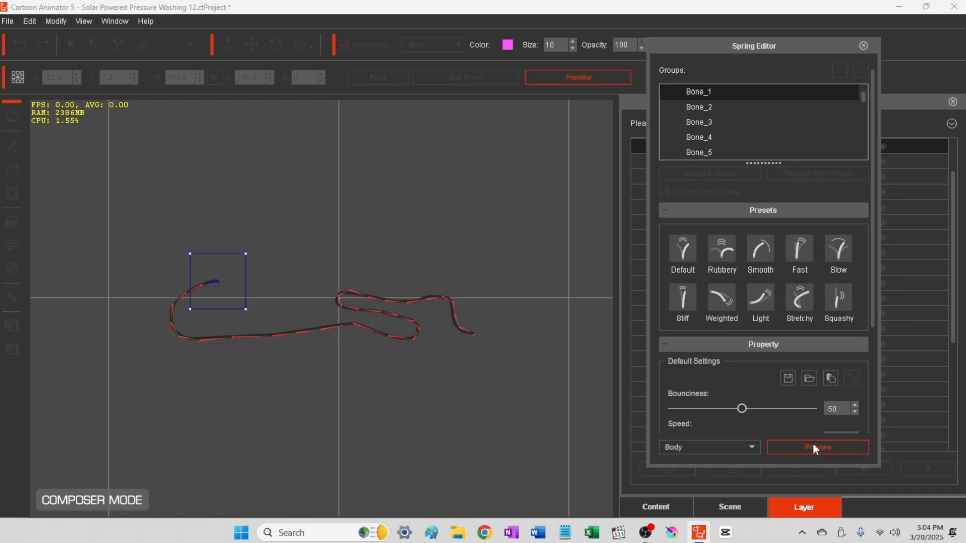
drag(224, 280, 226, 280)
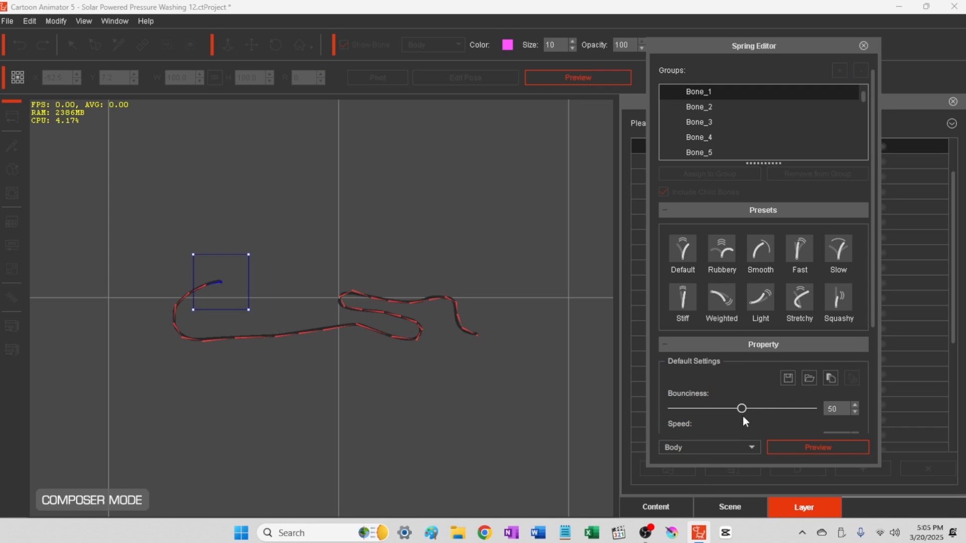
- Set the spring group's bounciness to 80 and test it in the preview by moving Bone_1
drag(741, 410, 755, 411)
drag(783, 412, 785, 412)
drag(233, 272, 237, 271)
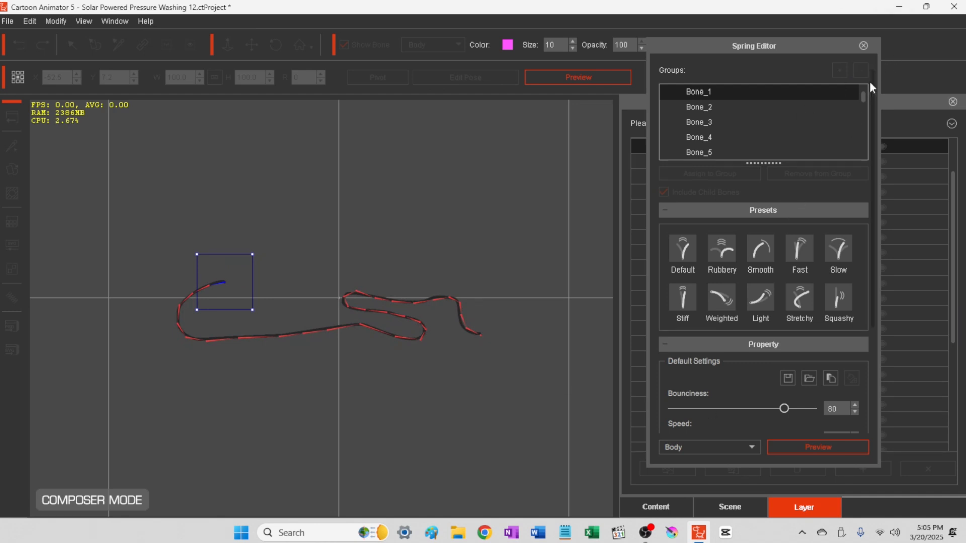
click(796, 445)
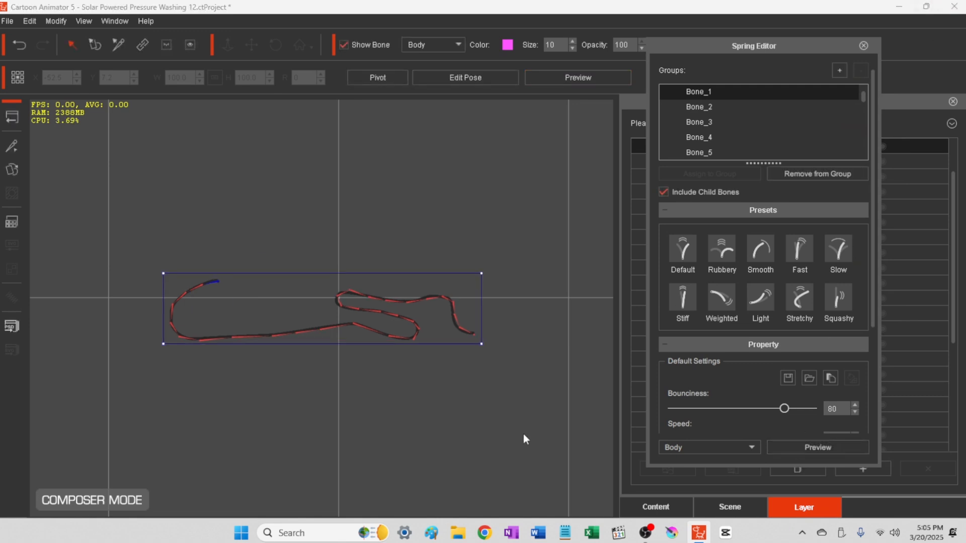
- Close the spring settings, return the hose to the stage and scrub through the opening frames
click(862, 46)
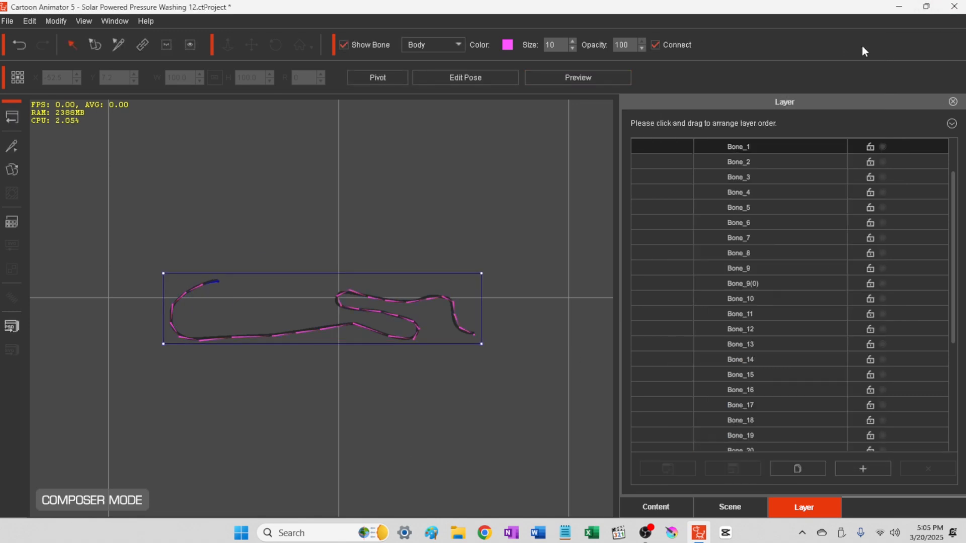
click(10, 120)
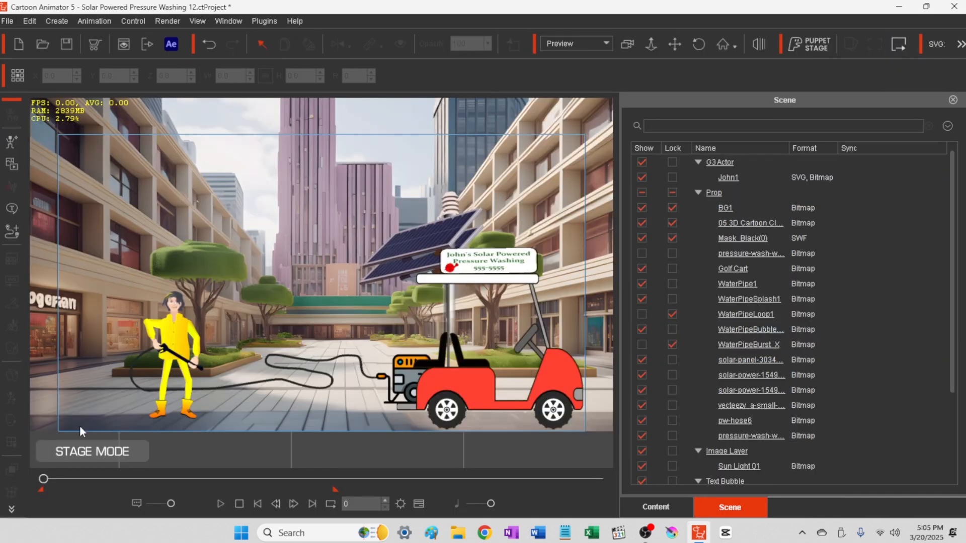
key(space)
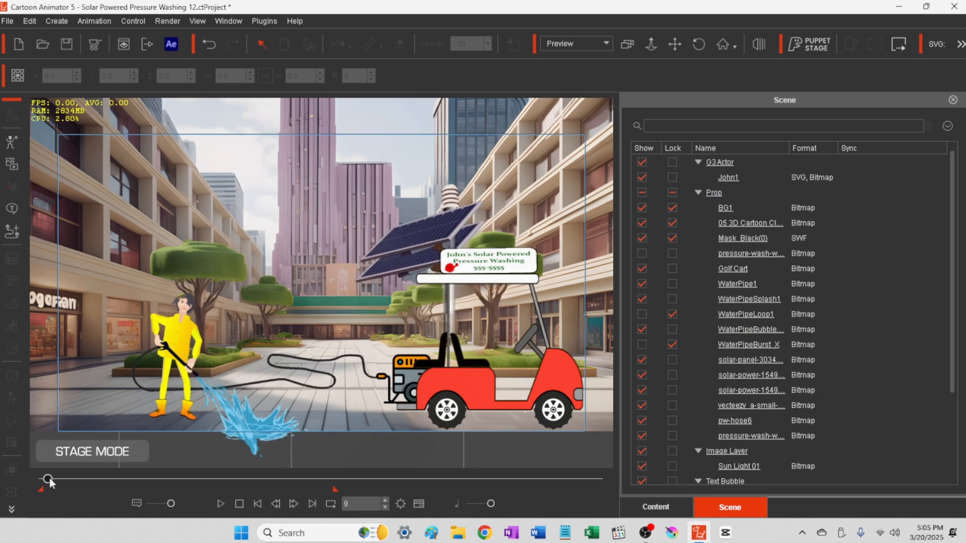
mouse_move(35, 477)
mouse_down()
mouse_move(48, 478)
mouse_move(25, 478)
mouse_up()
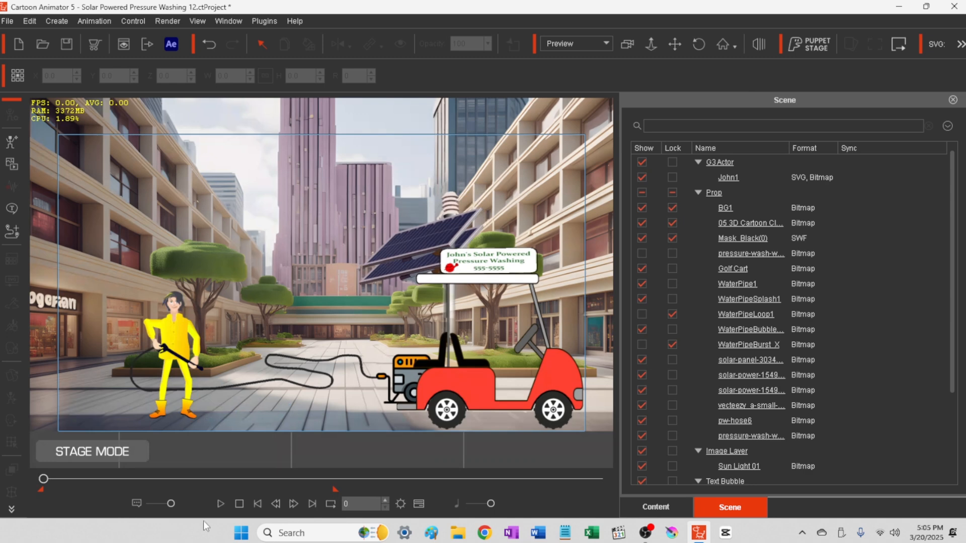
- Play the scene repeatedly from the first frame to examine how the hose moves with the character
click(218, 506)
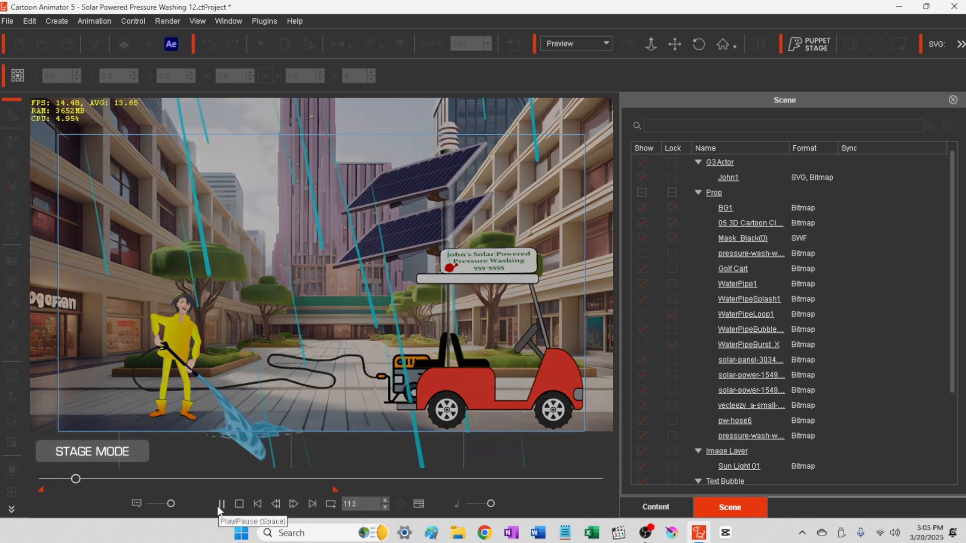
click(220, 503)
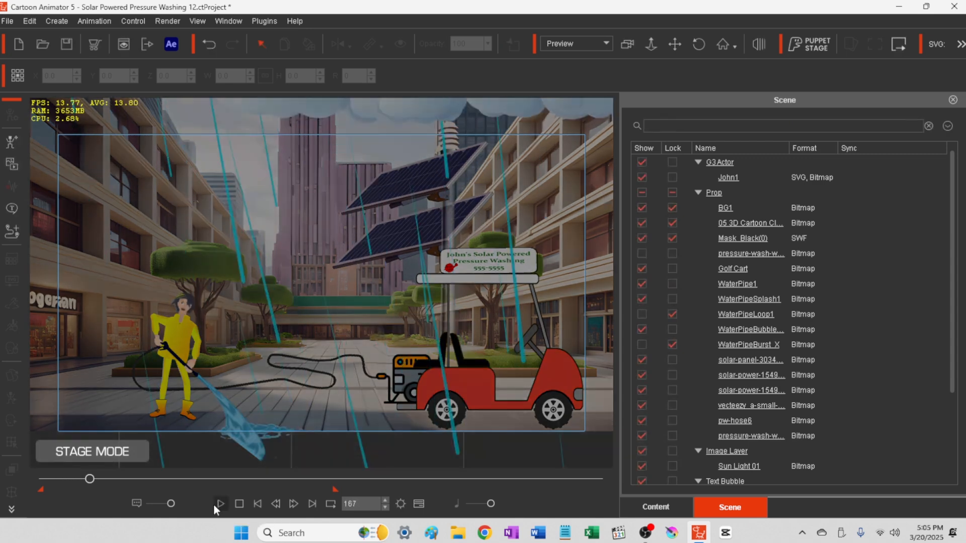
drag(90, 480, 35, 491)
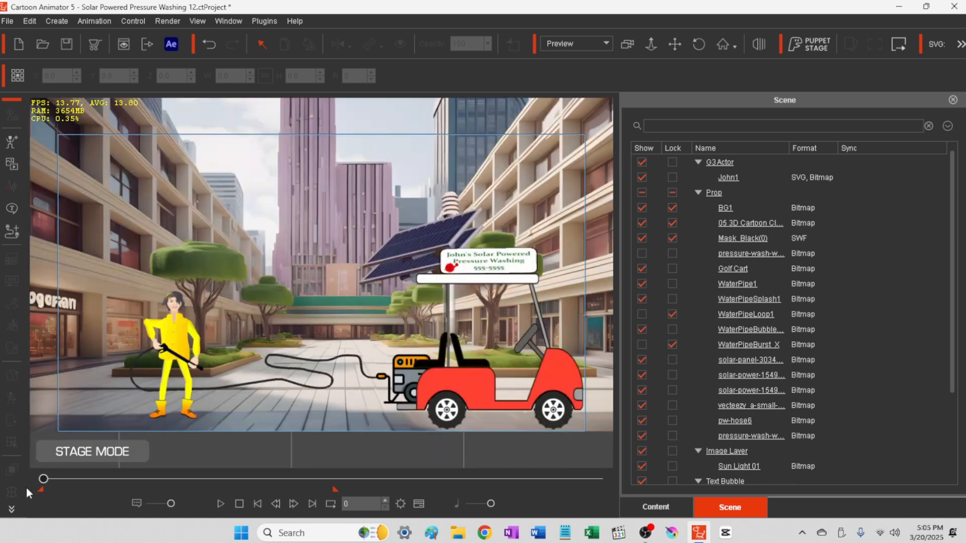
click(220, 503)
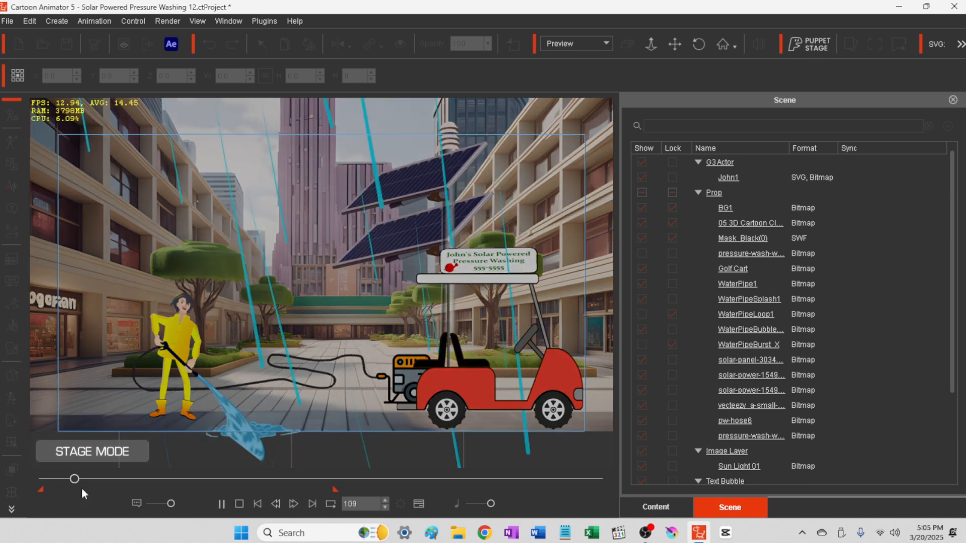
click(221, 503)
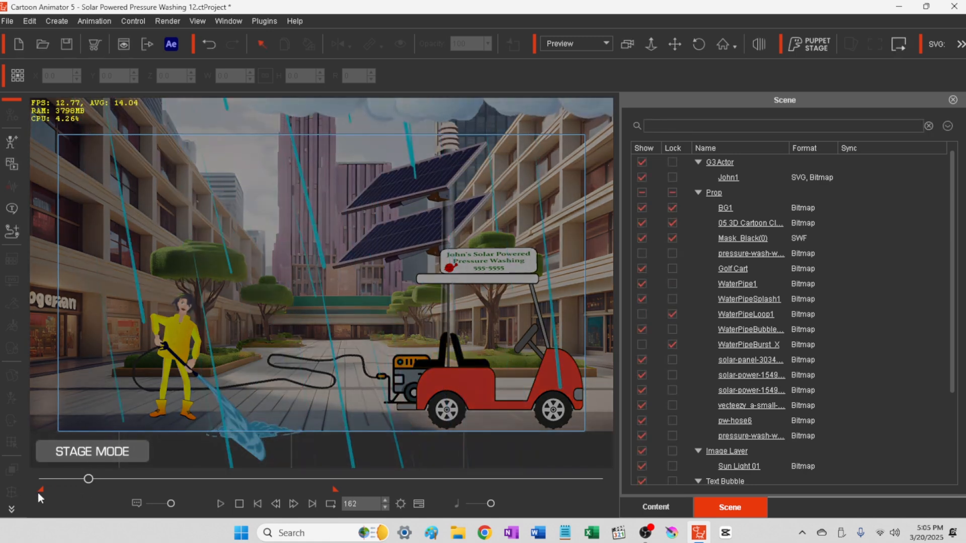
click(90, 479)
drag(18, 476, 17, 476)
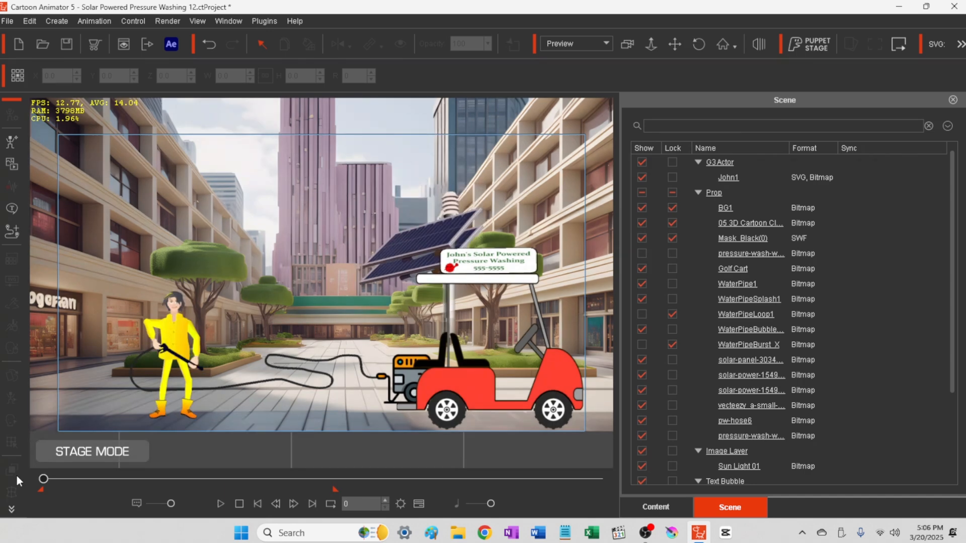
click(220, 503)
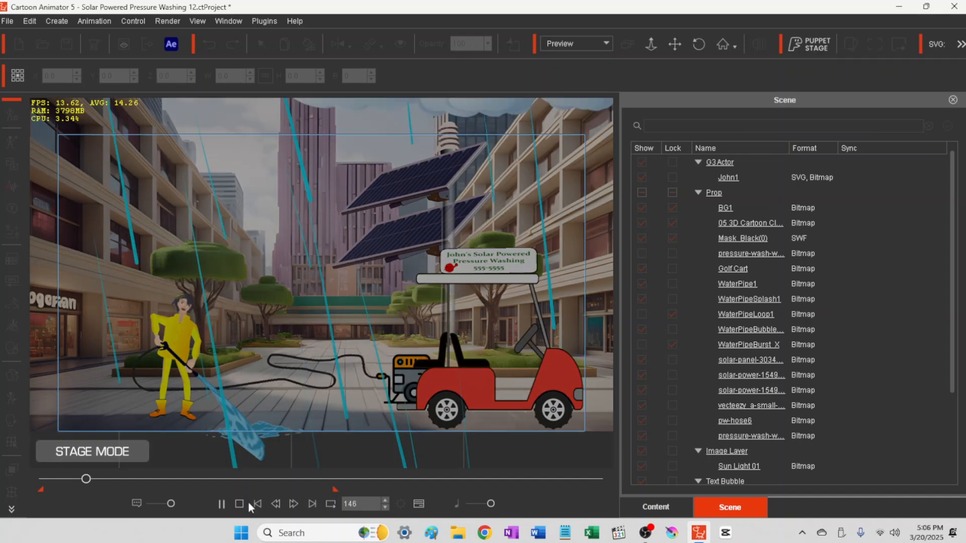
click(254, 502)
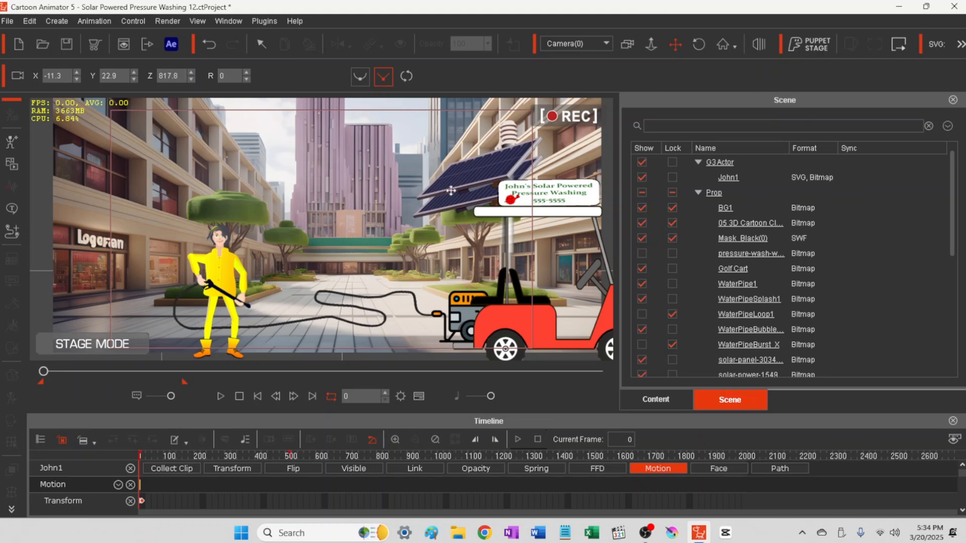
- Reframe Camera(0) at the first frame to X 0.2, Y 22.3 and Z 717.8
scroll(366, 247, up, 1)
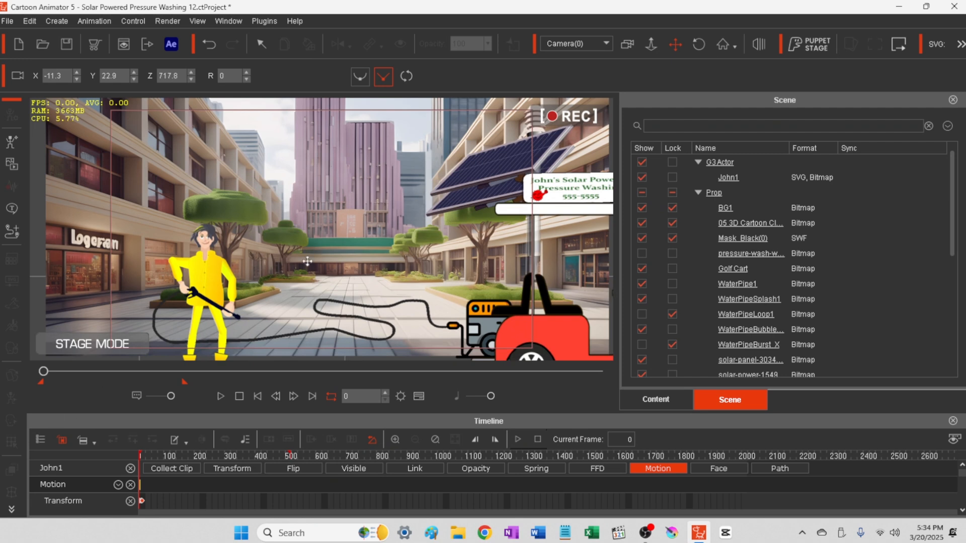
drag(302, 266, 273, 264)
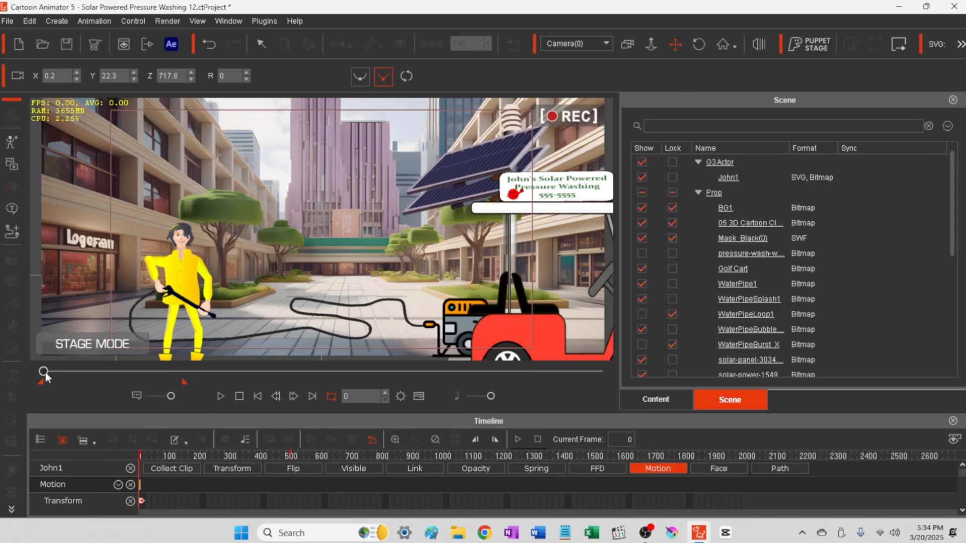
mouse_move(45, 374)
mouse_down()
mouse_move(92, 381)
mouse_move(43, 375)
mouse_up()
- Open the video render settings and switch the stage view from Camera(0) to the Preview camera
click(166, 23)
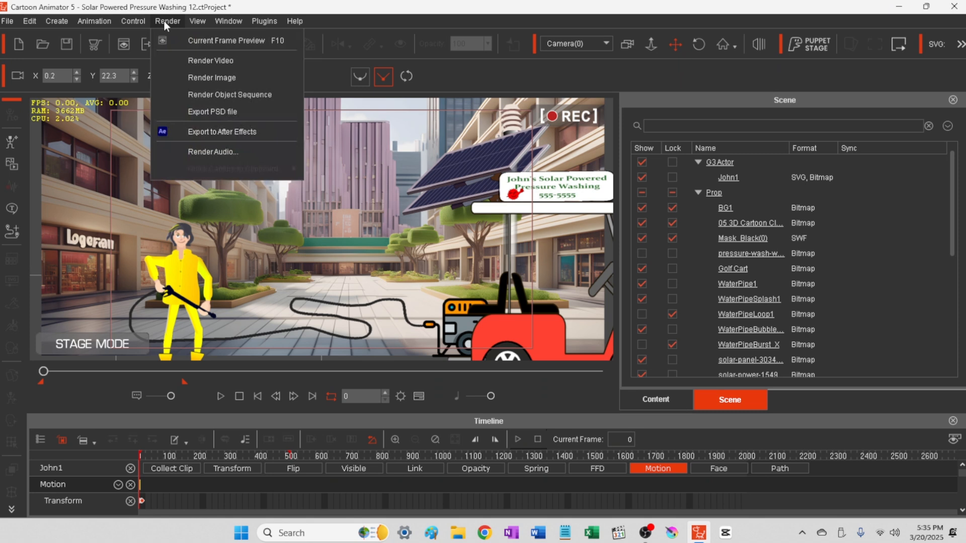
click(207, 61)
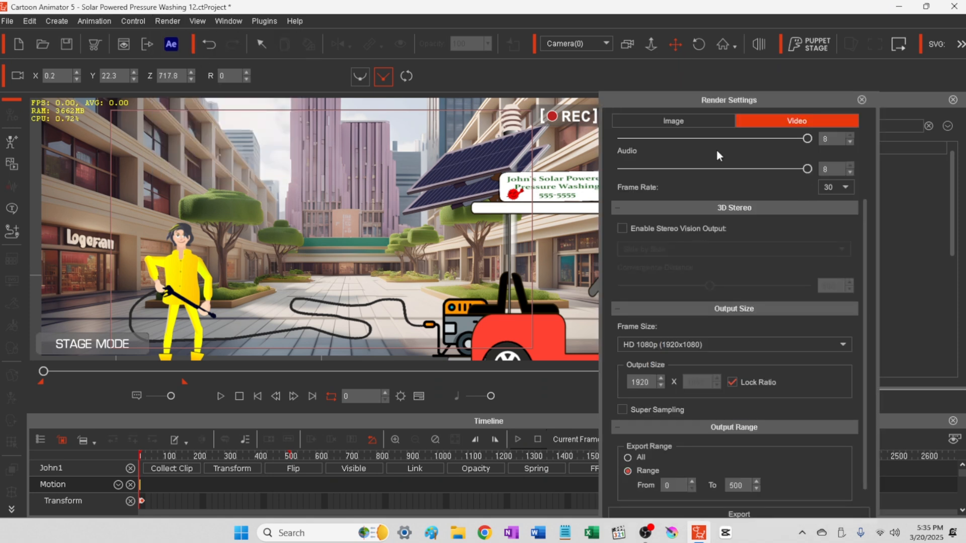
drag(727, 101, 758, 40)
click(604, 44)
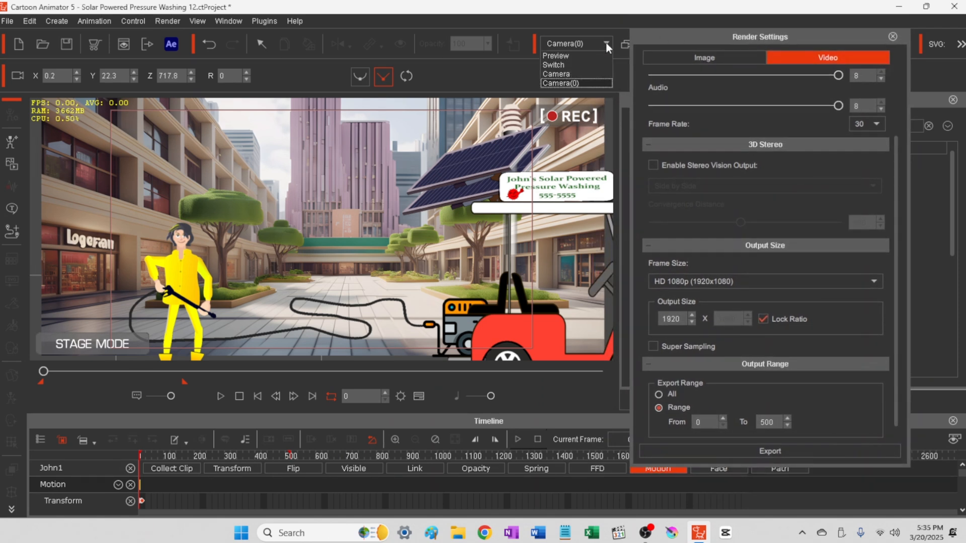
click(572, 56)
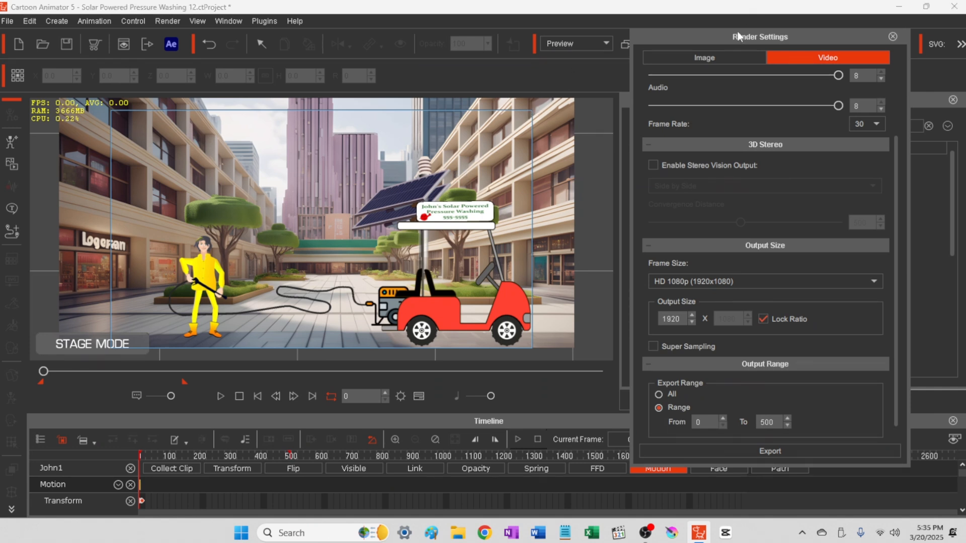
drag(738, 35, 783, 71)
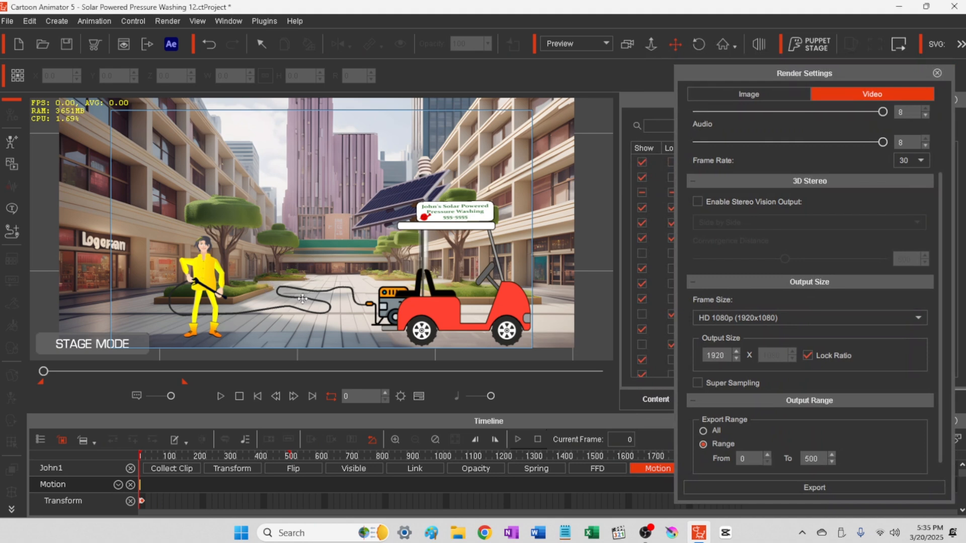
- Export the scene as an MP4 video that replaces the existing john-pw file, and open the finished video for playback
drag(304, 298, 296, 298)
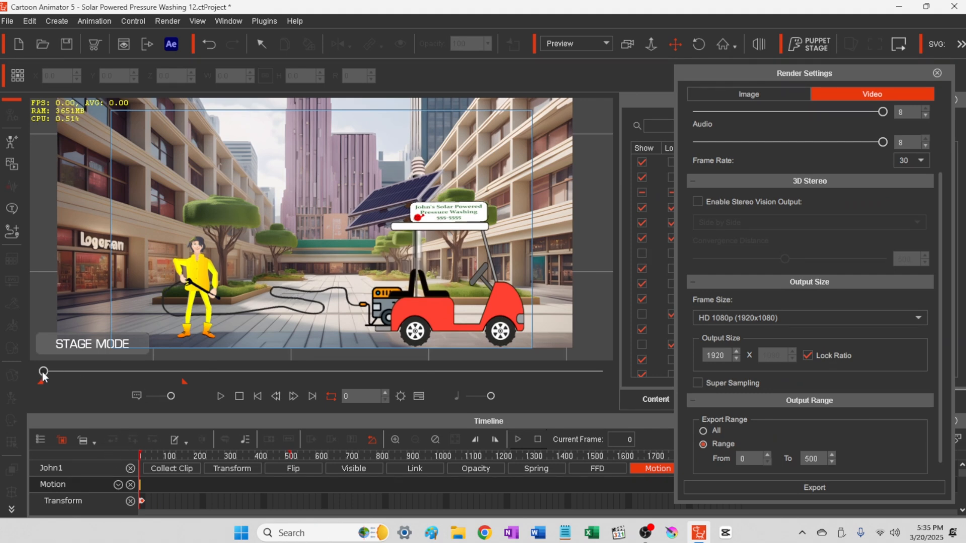
mouse_move(44, 371)
mouse_down()
mouse_move(87, 378)
mouse_move(23, 379)
mouse_up()
drag(826, 71, 795, 48)
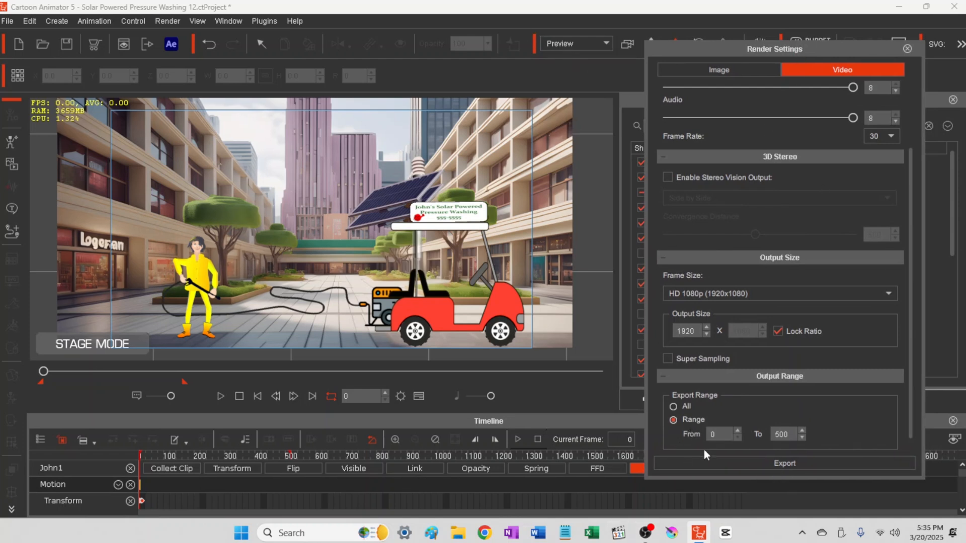
click(782, 463)
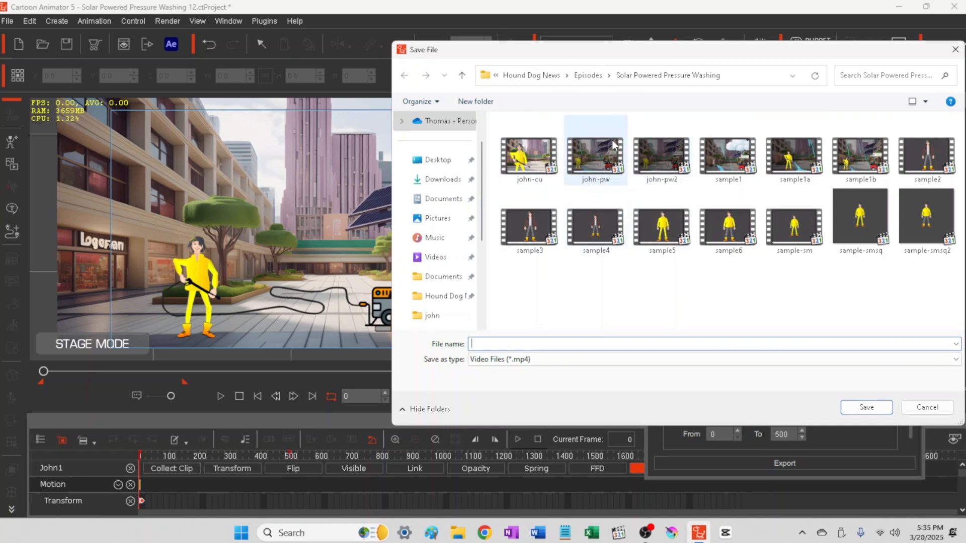
mouse_move(599, 162)
click(593, 154)
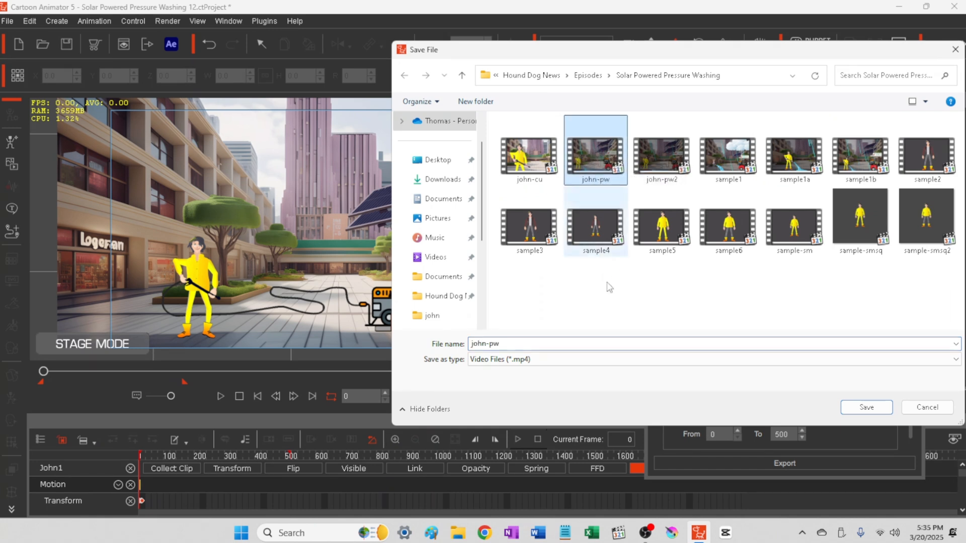
click(861, 409)
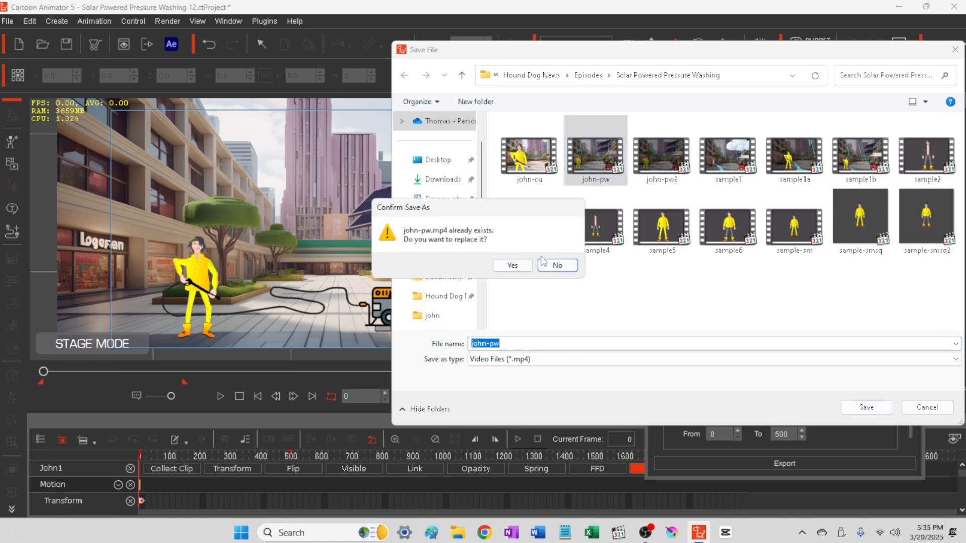
click(512, 266)
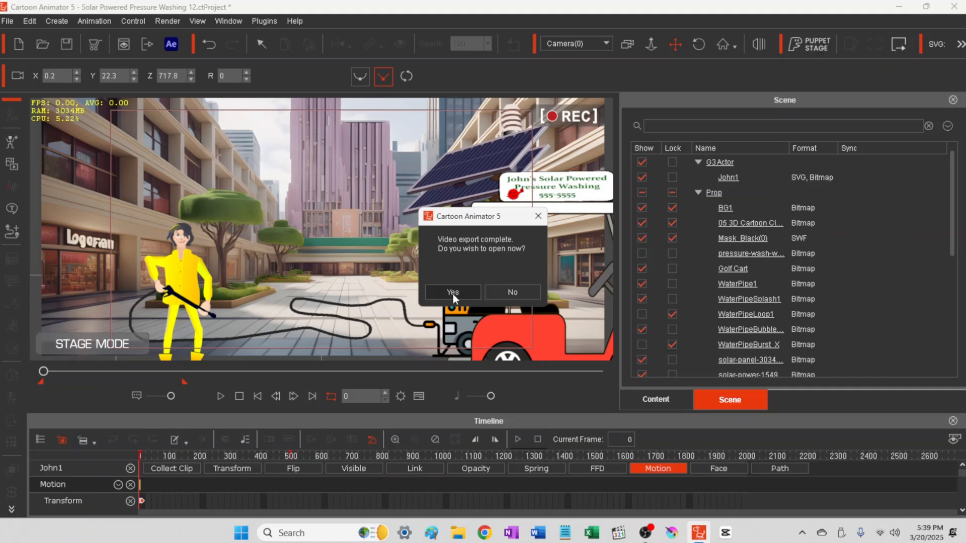
click(452, 295)
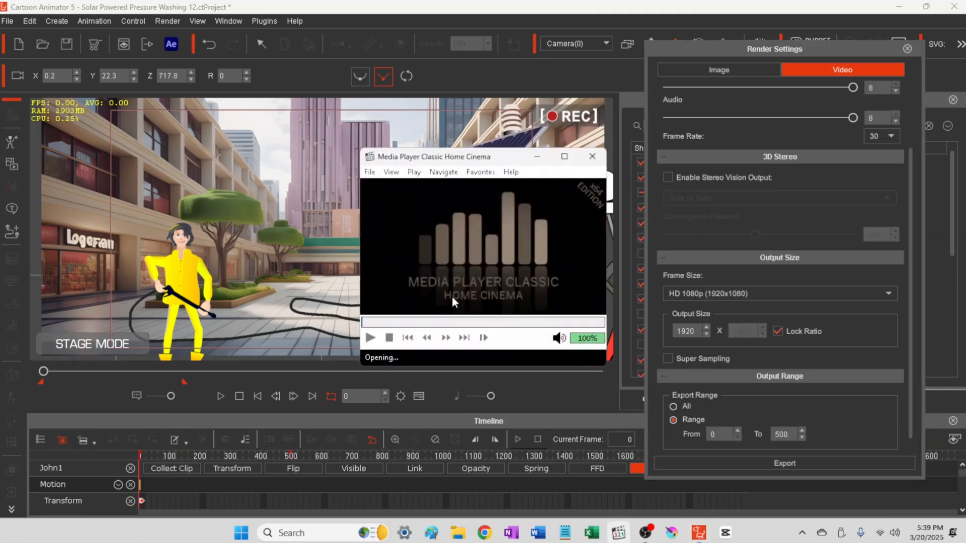